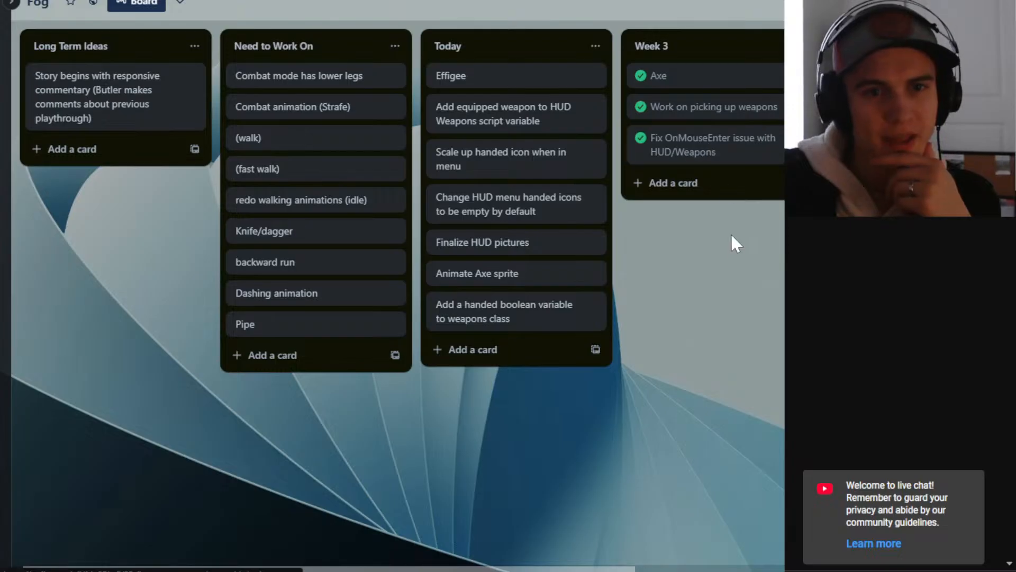
drag(730, 233, 729, 233)
drag(712, 287, 733, 296)
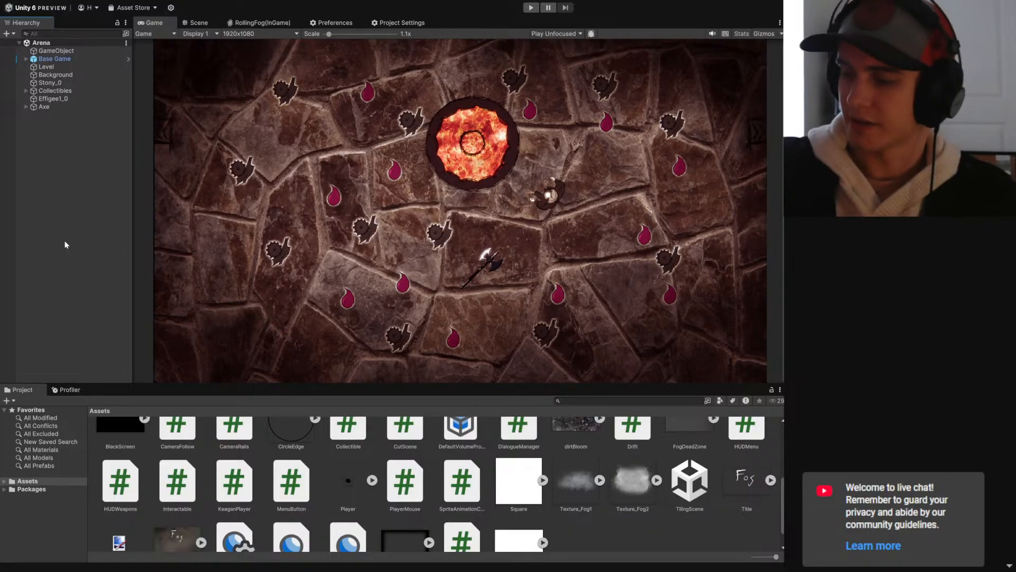
- Run the Arena scene in play mode and walk the player toward the axe
click(531, 9)
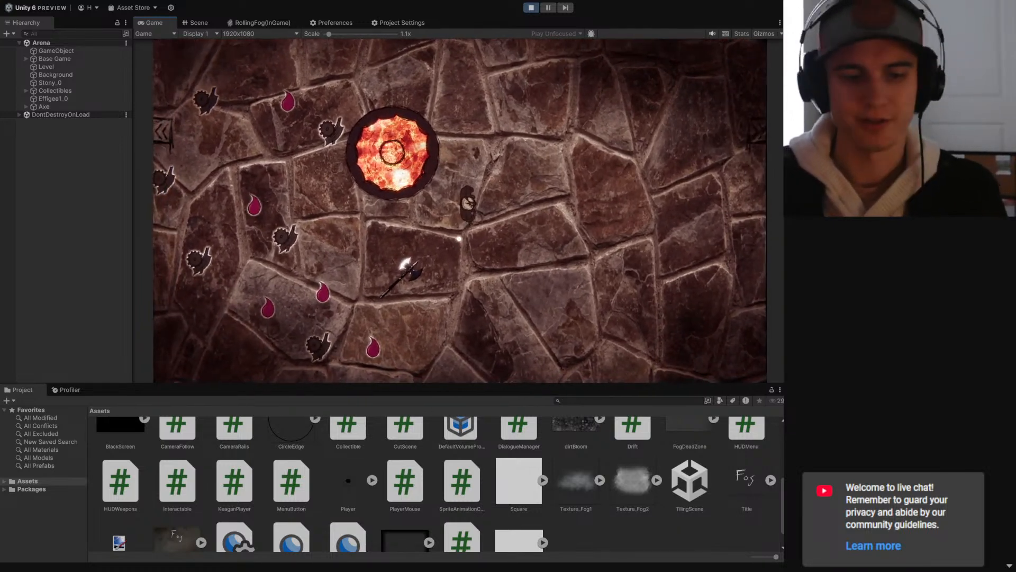
key(a)
key(a)
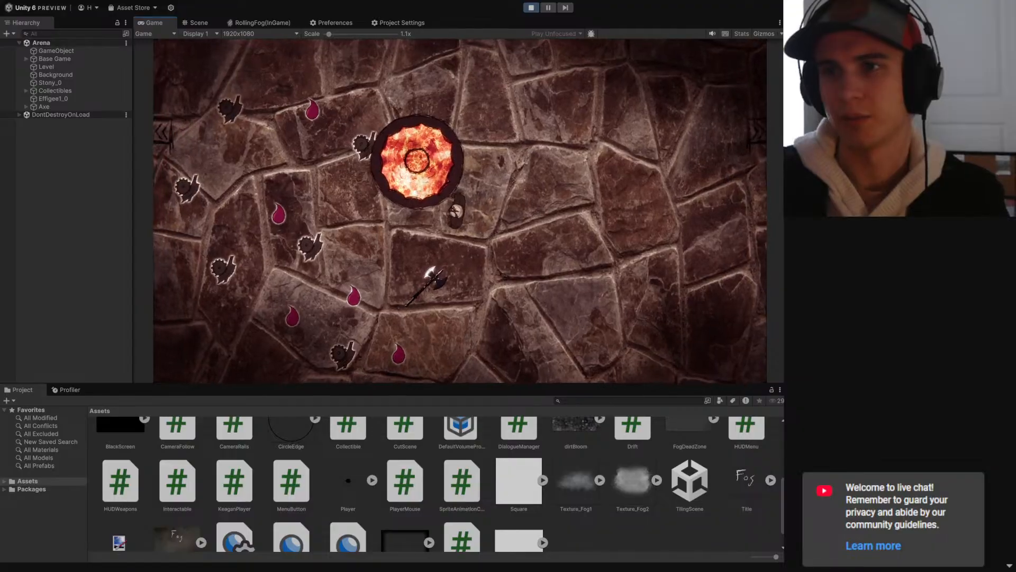
key(a)
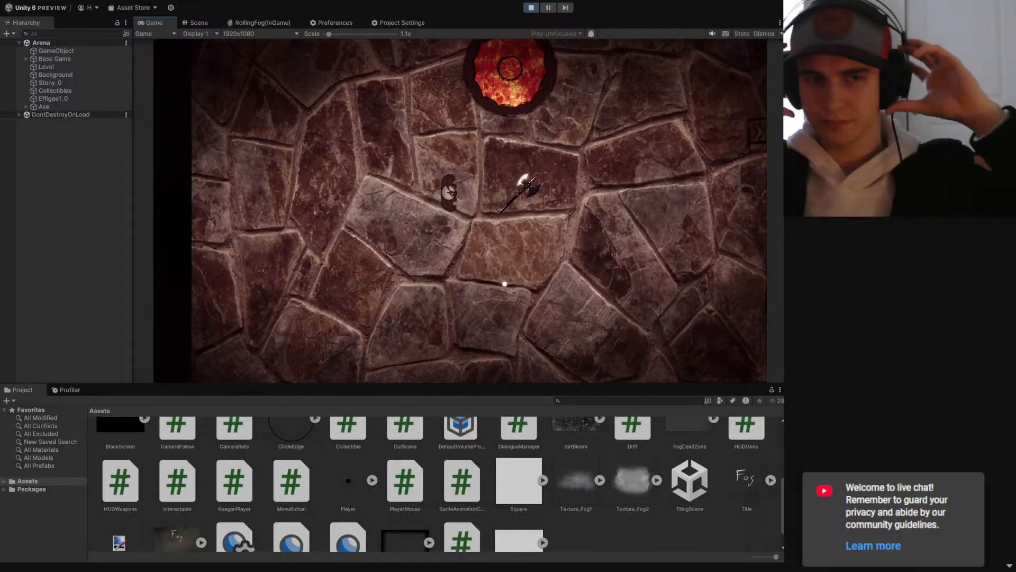
- Test the axe's handed icons and its pickup with the HUD weapons menu in the running game
mouse_move(495, 217)
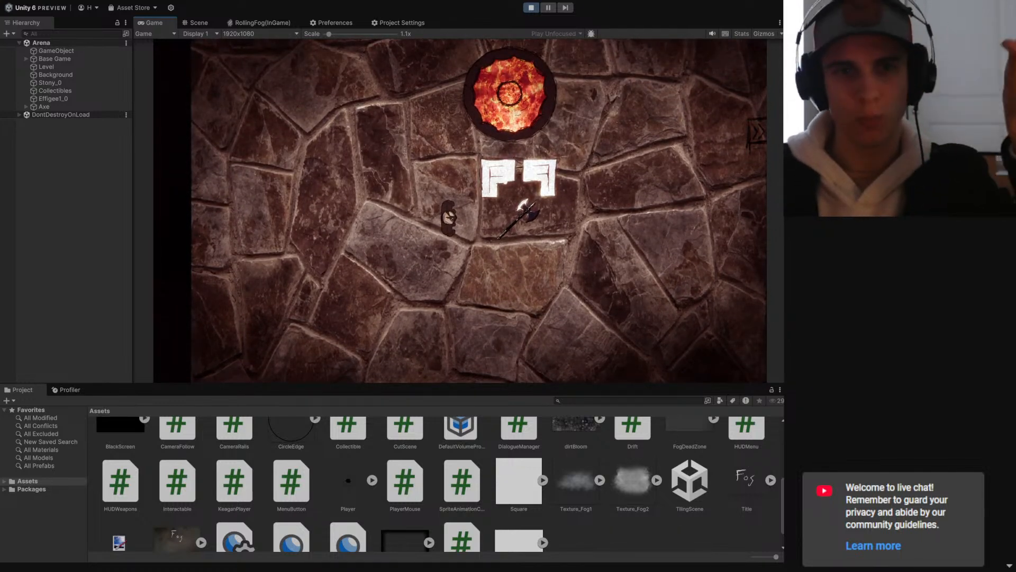
click(523, 214)
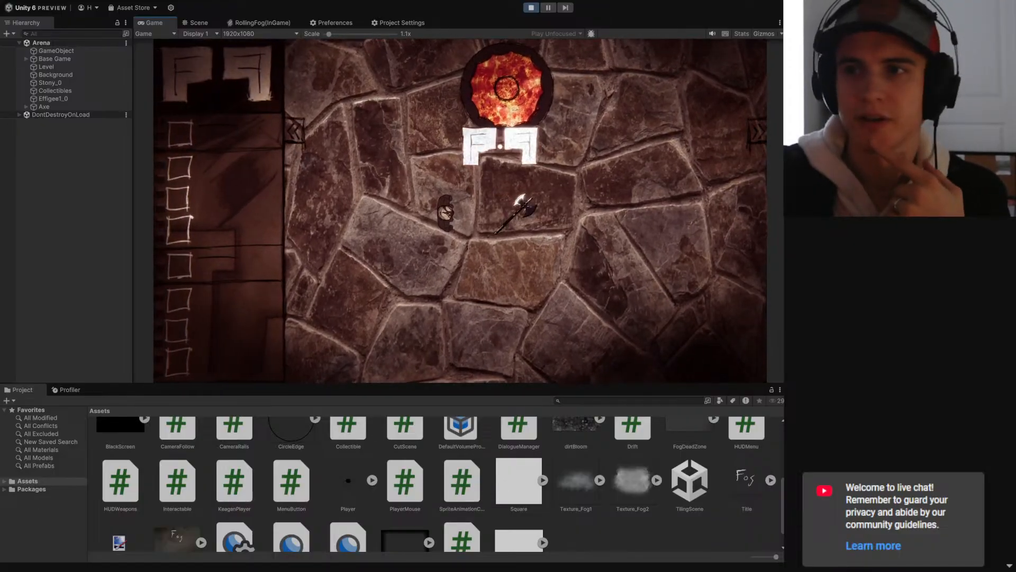
drag(375, 126, 381, 118)
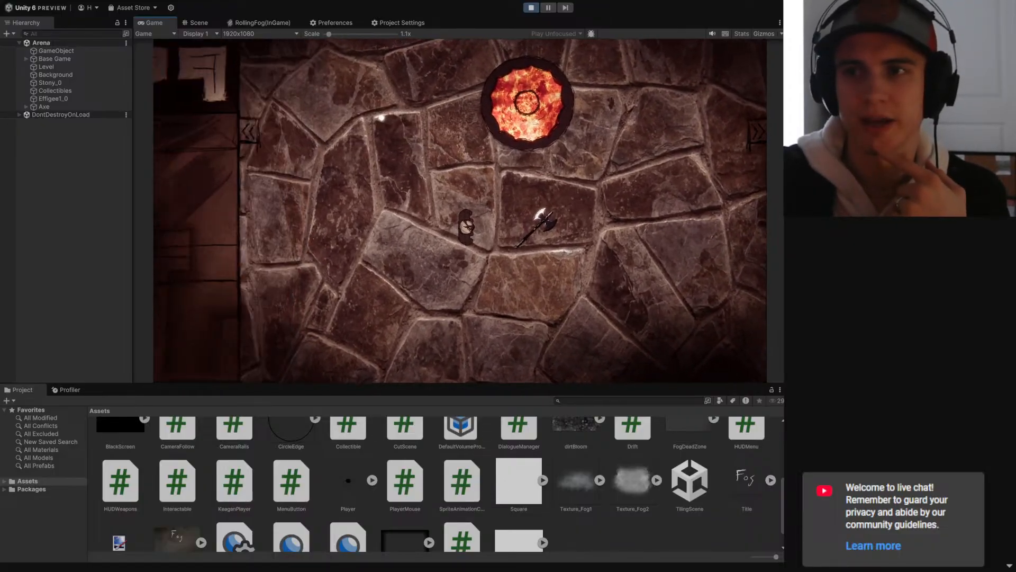
drag(524, 218, 602, 86)
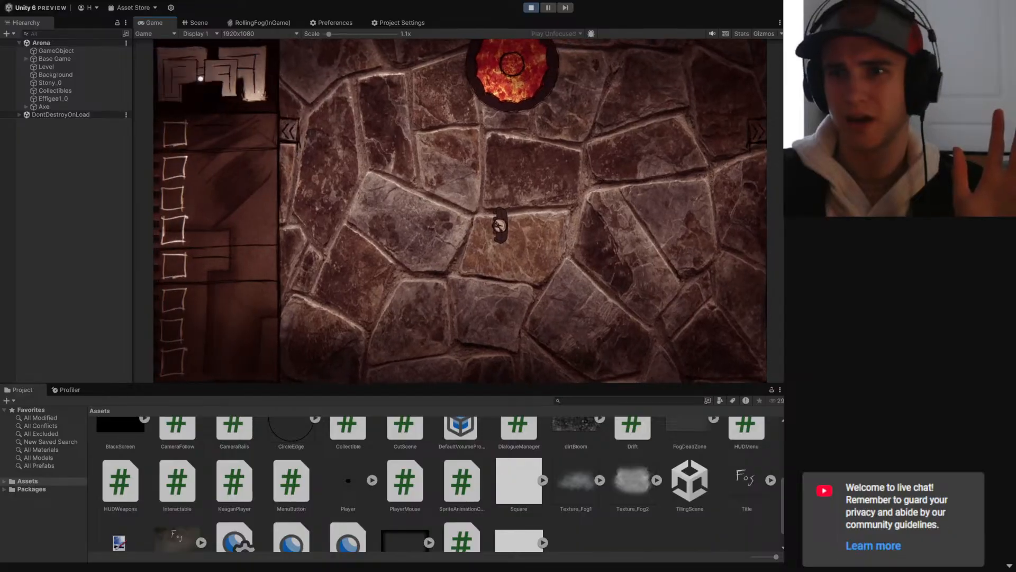
- Examine how the handed icons behave over the HUD menu's weapon slots while the axe is picked up
scroll(446, 177, down, 1)
scroll(446, 177, up, 1)
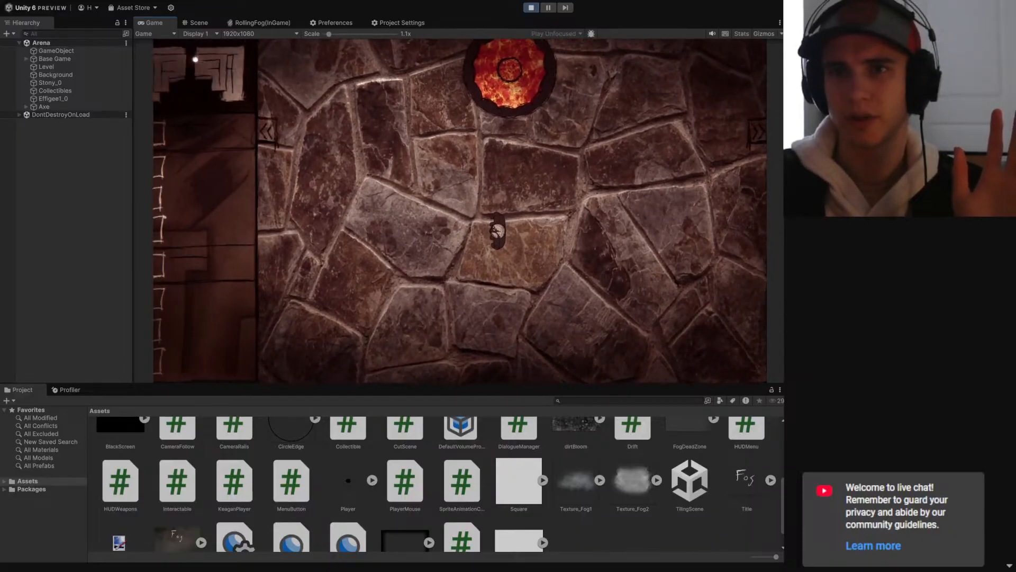
scroll(375, 154, down, 1)
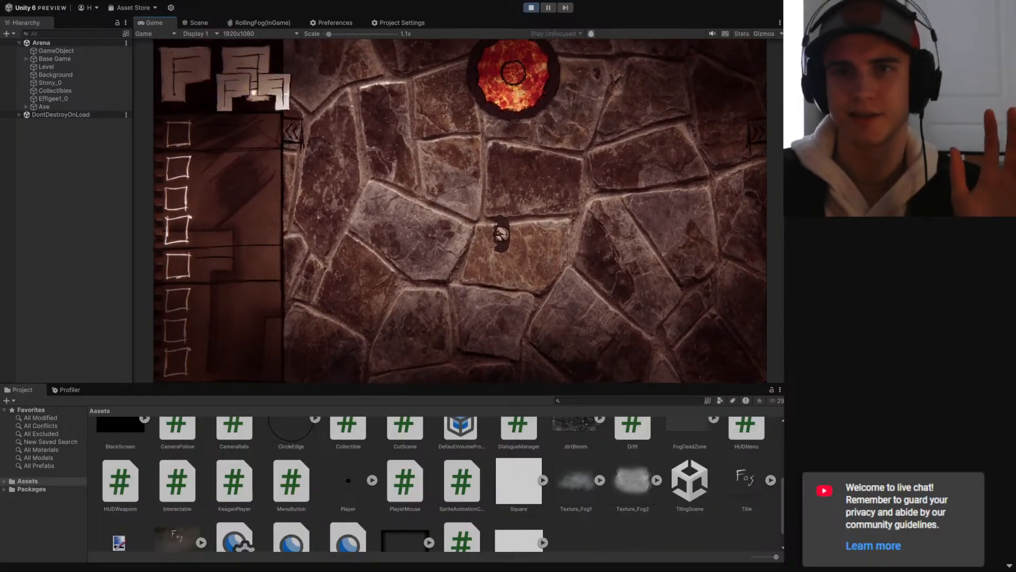
scroll(393, 174, up, 1)
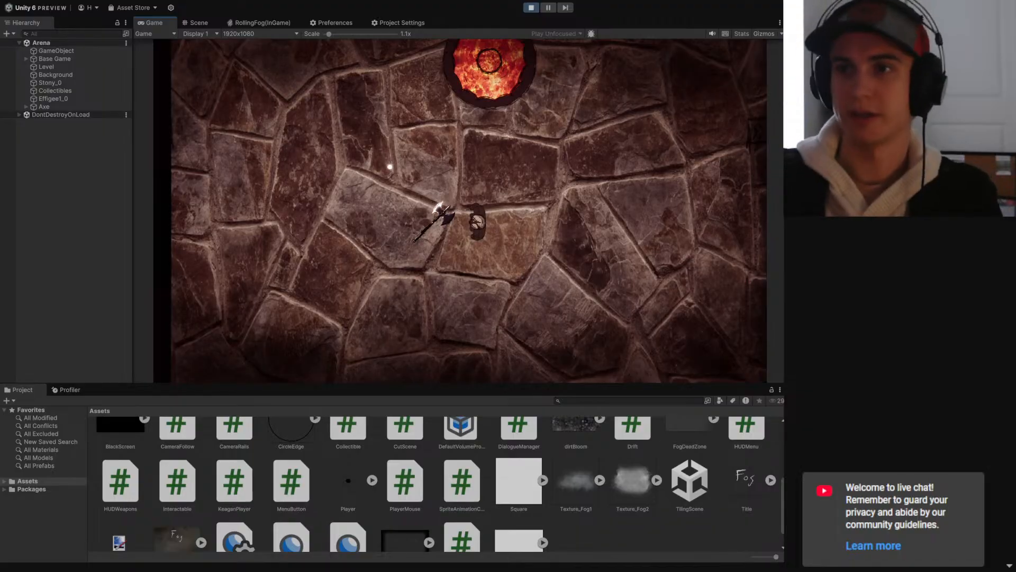
- Walk the player up to the glowing effigy to test approaching it
key(w)
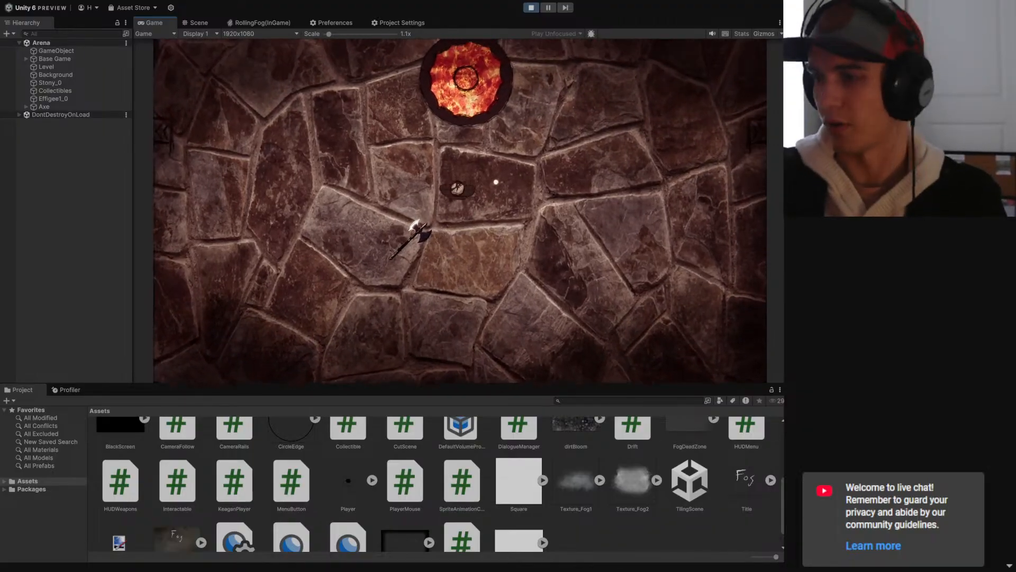
key(d)
key(w)
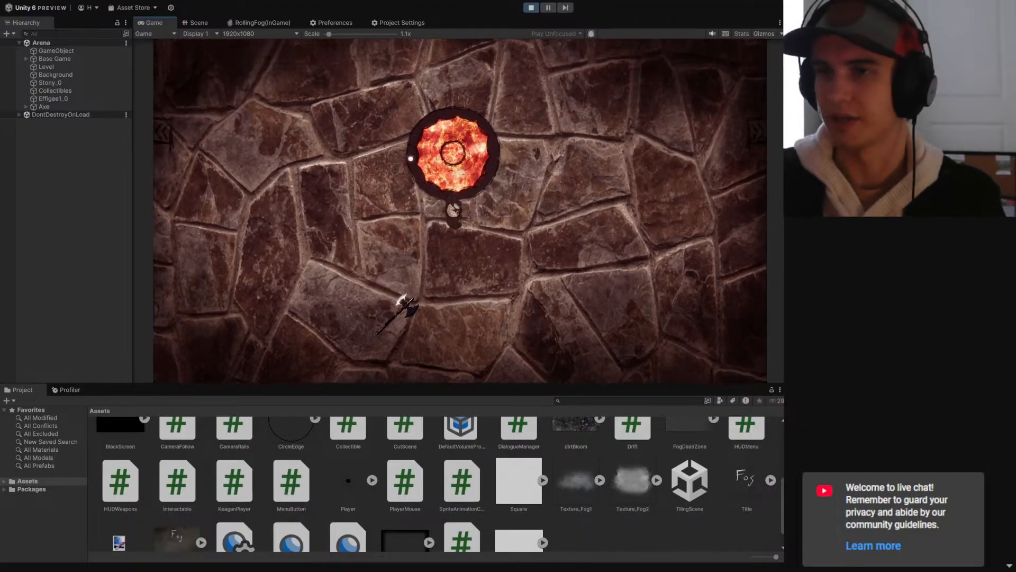
key(s)
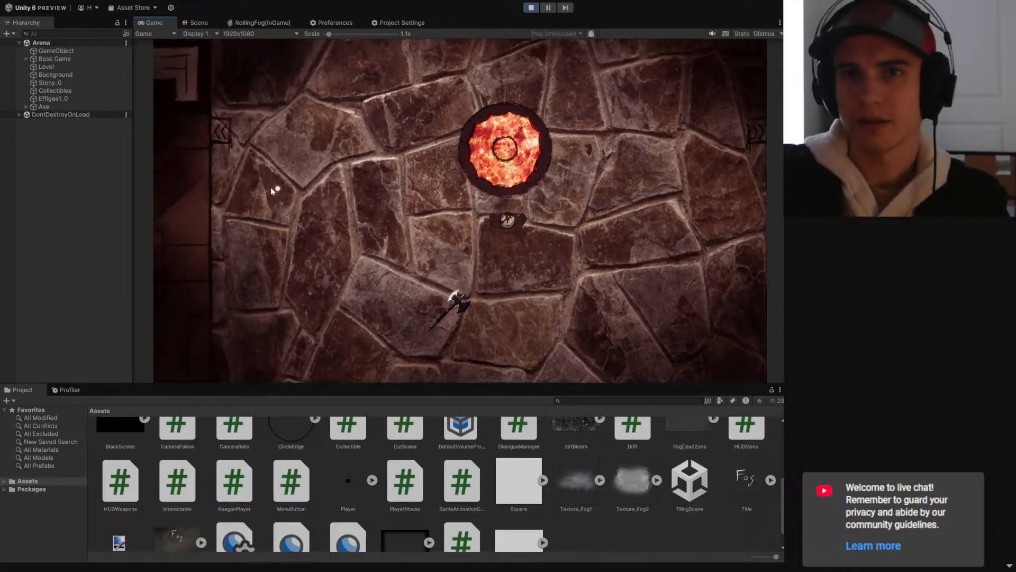
- Turn on gizmos in the Game view and select Base Game to show its collider outlines
click(53, 99)
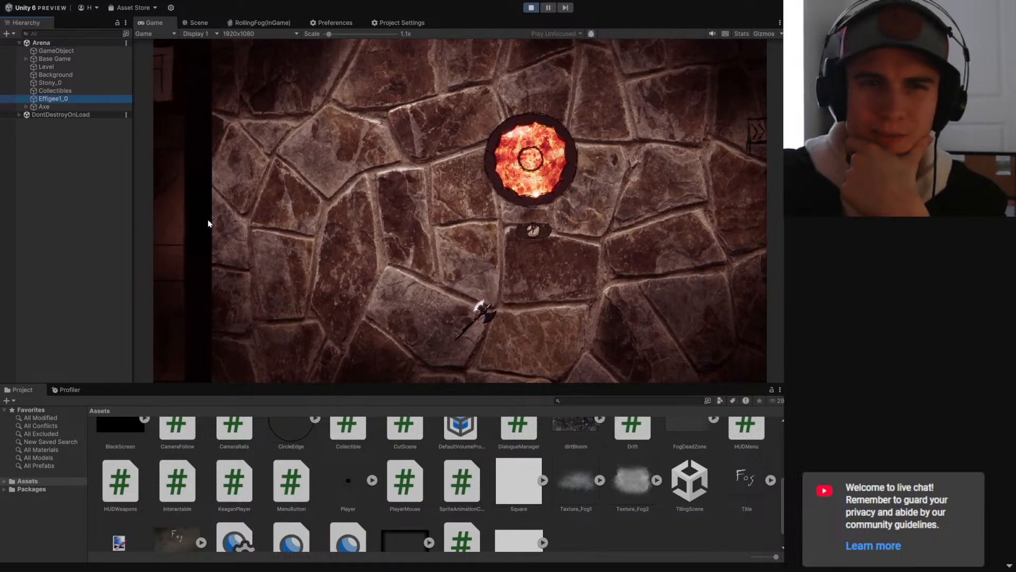
click(220, 227)
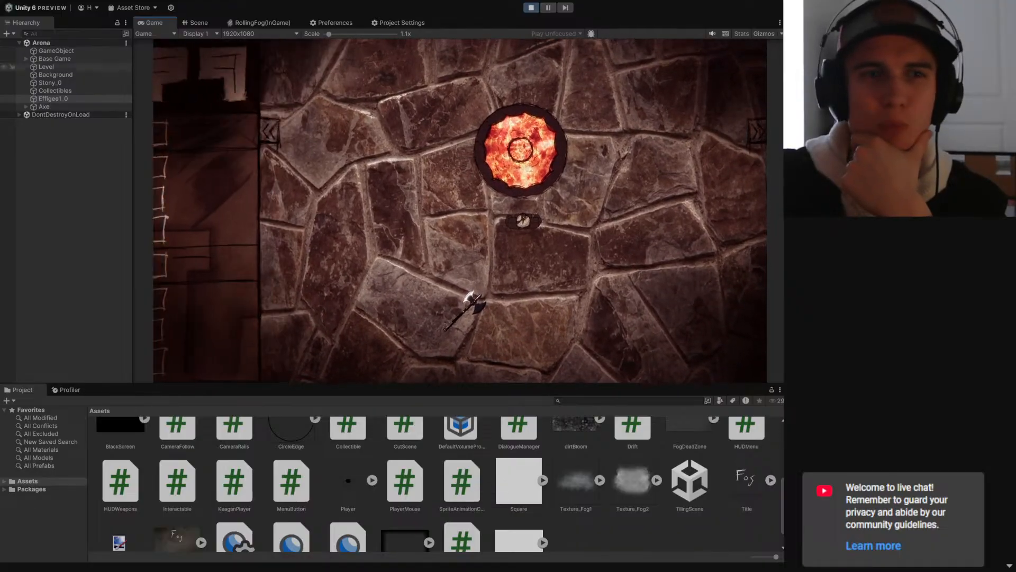
click(125, 172)
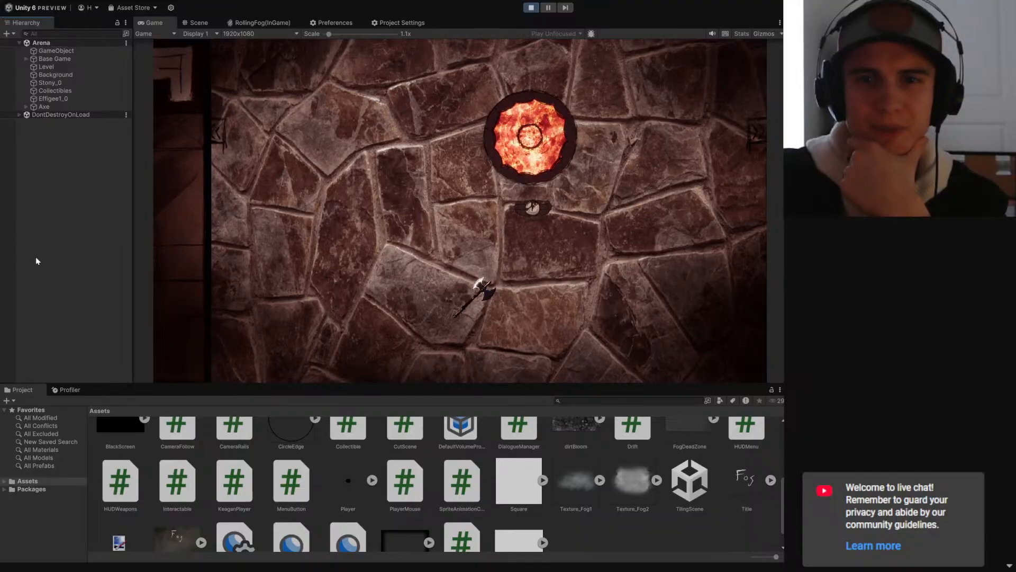
click(764, 34)
click(54, 59)
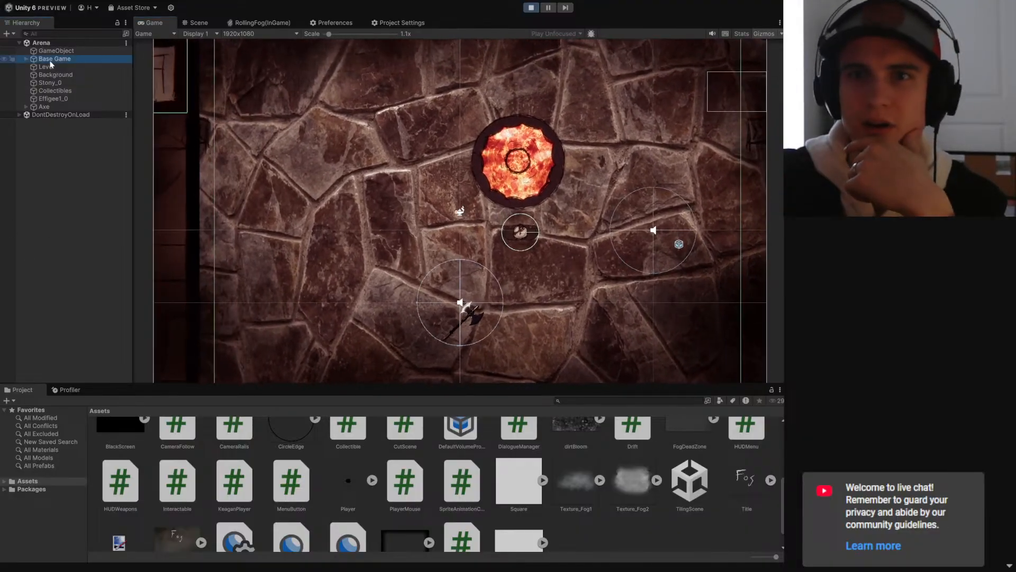
click(182, 202)
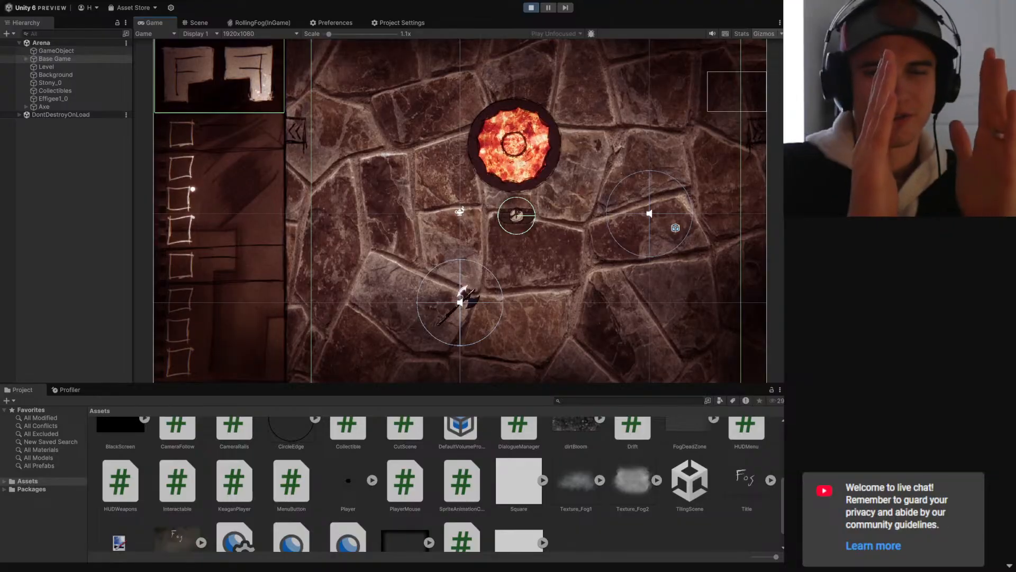
click(105, 206)
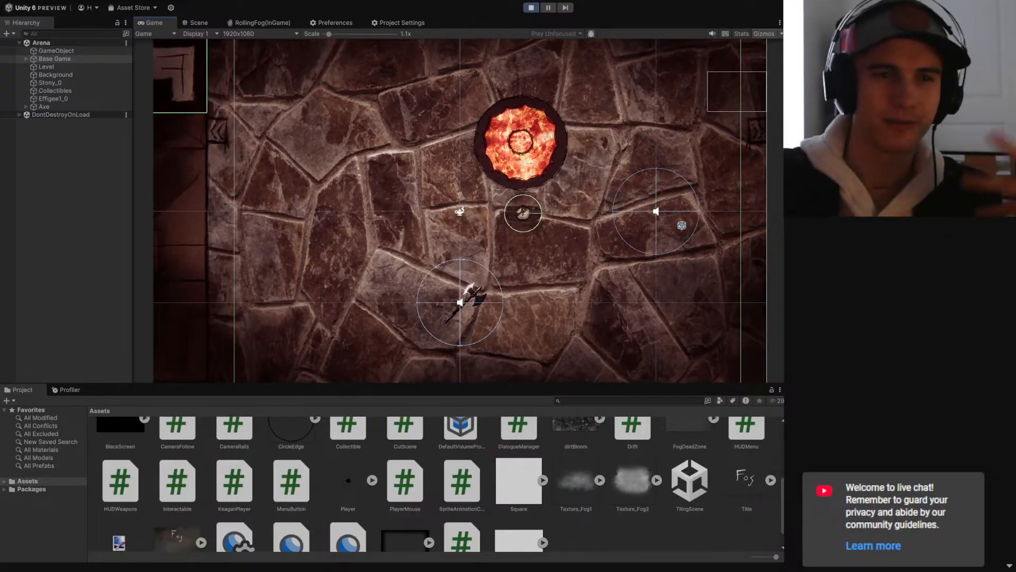
- Select Effigee1_0 to inspect its collider outline in the running game and check the axe's handed icons
click(45, 106)
click(48, 98)
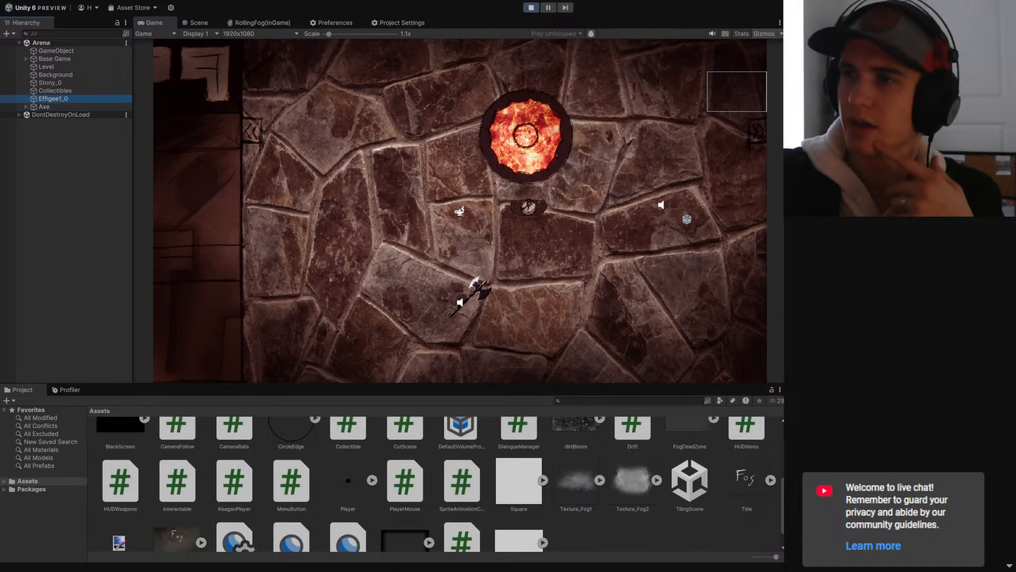
click(507, 253)
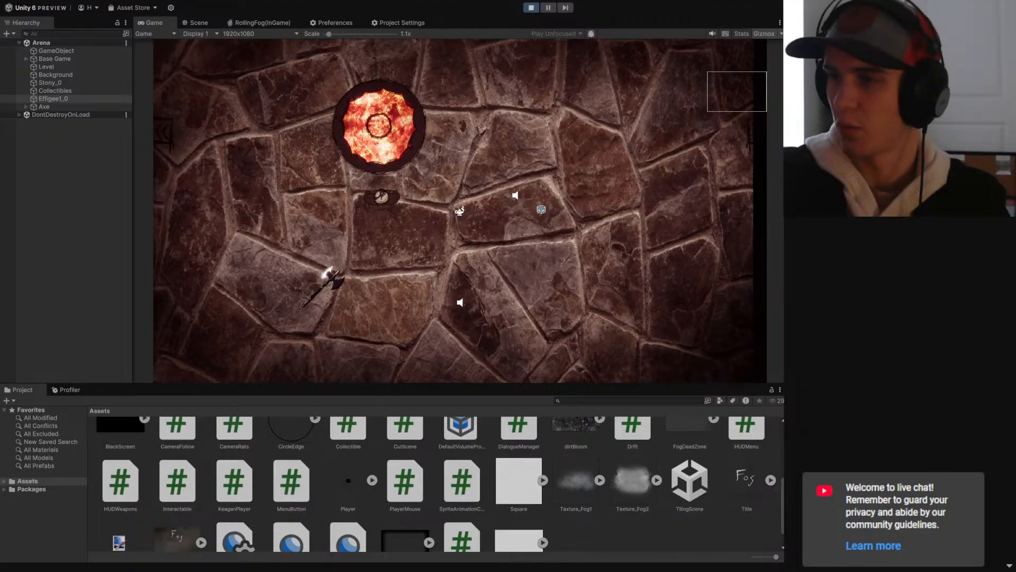
click(688, 227)
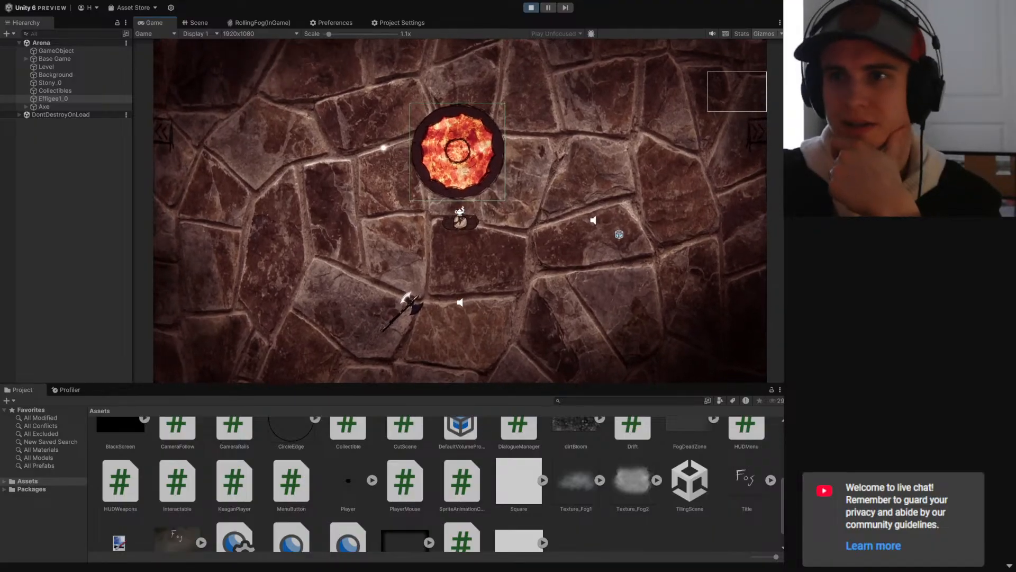
mouse_move(415, 287)
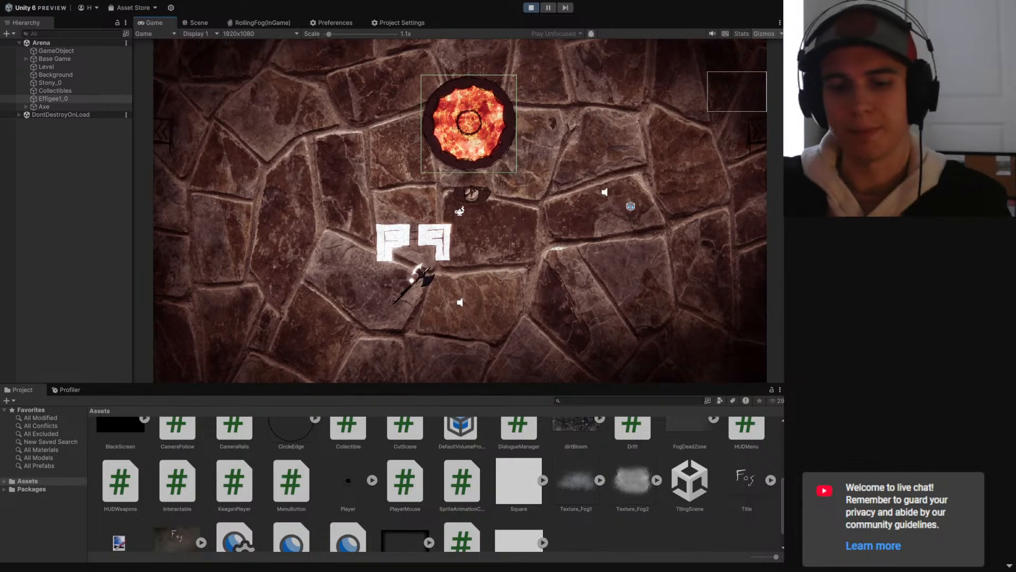
- Stop play mode and save the Arena scene
key(ctrl+p)
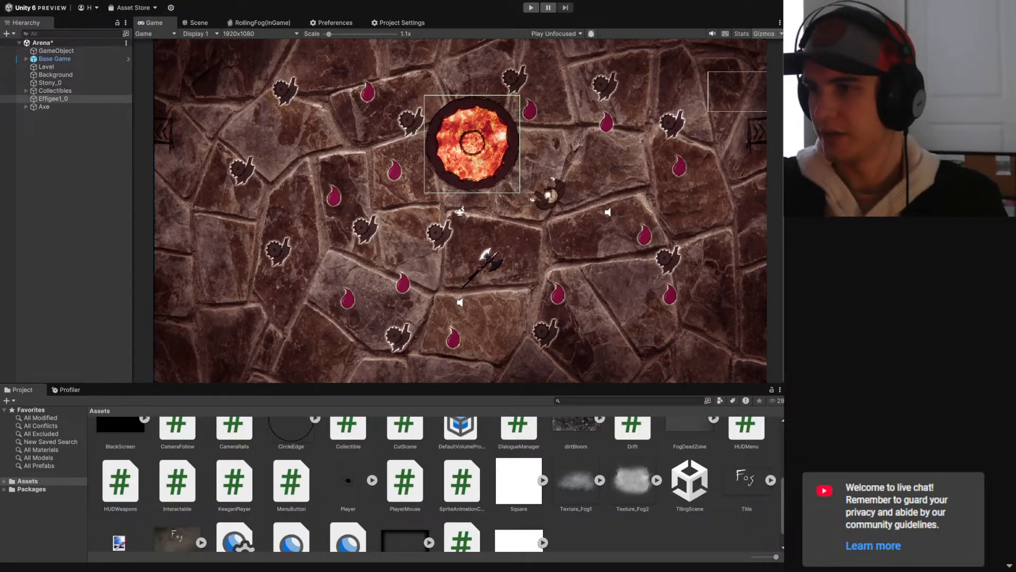
key(ctrl+s)
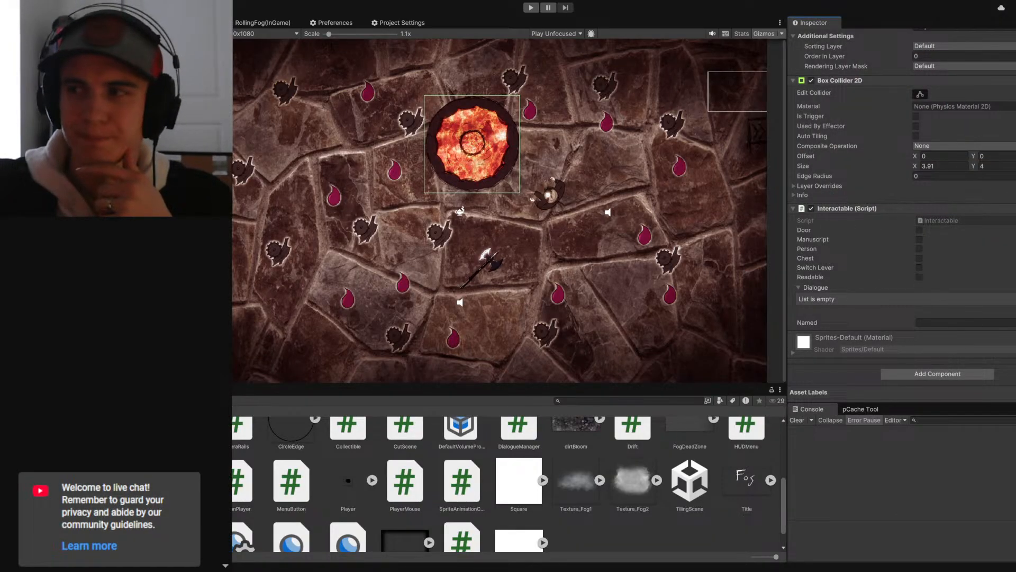
click(1015, 311)
click(1001, 300)
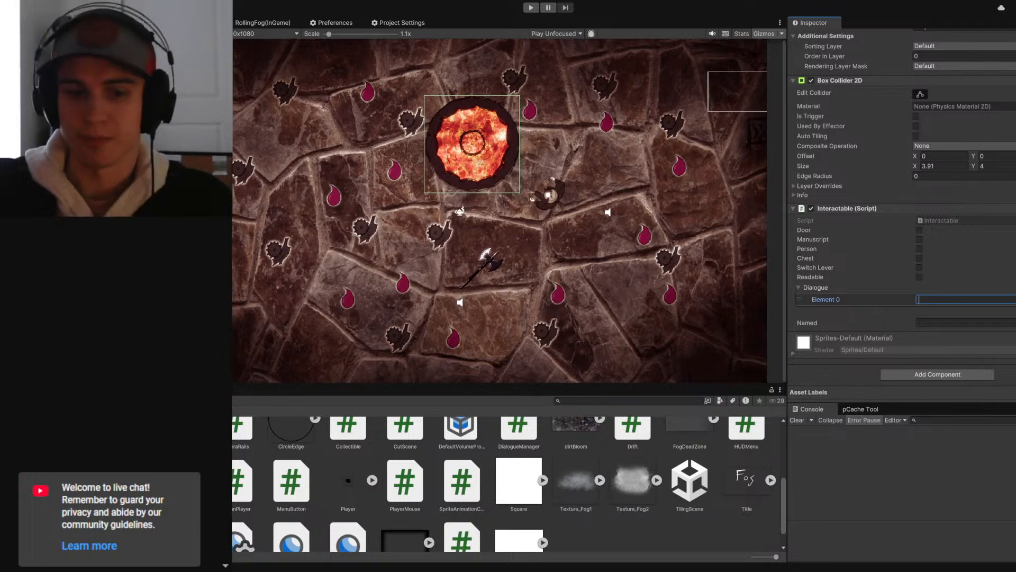
key(ctrl+v)
key(ctrl+z)
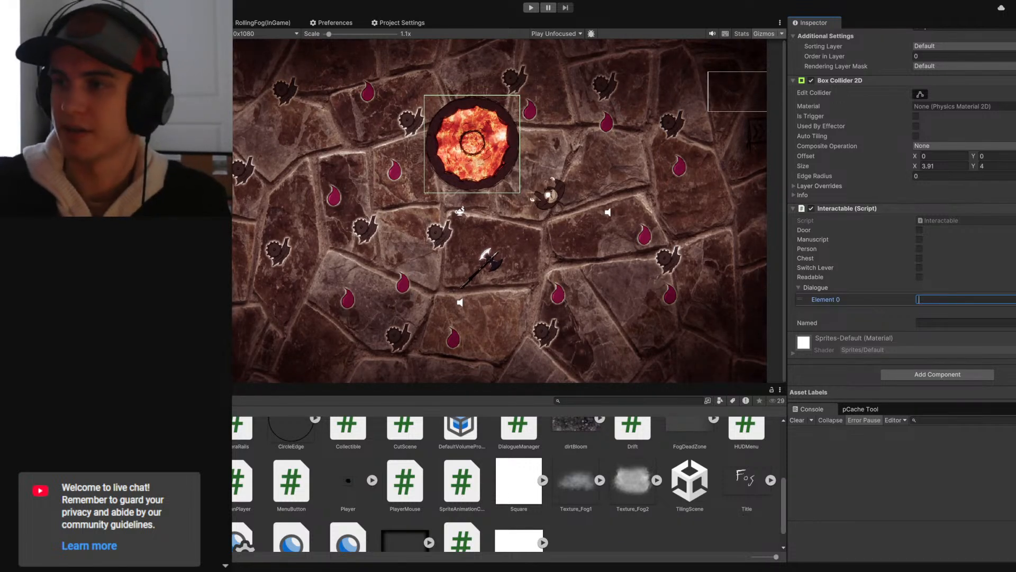
click(1015, 311)
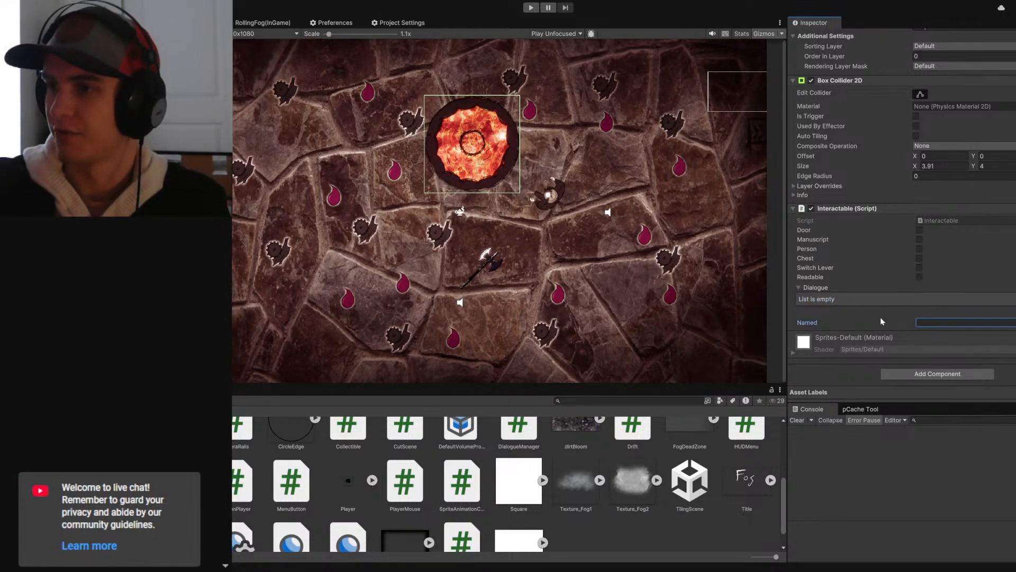
click(798, 287)
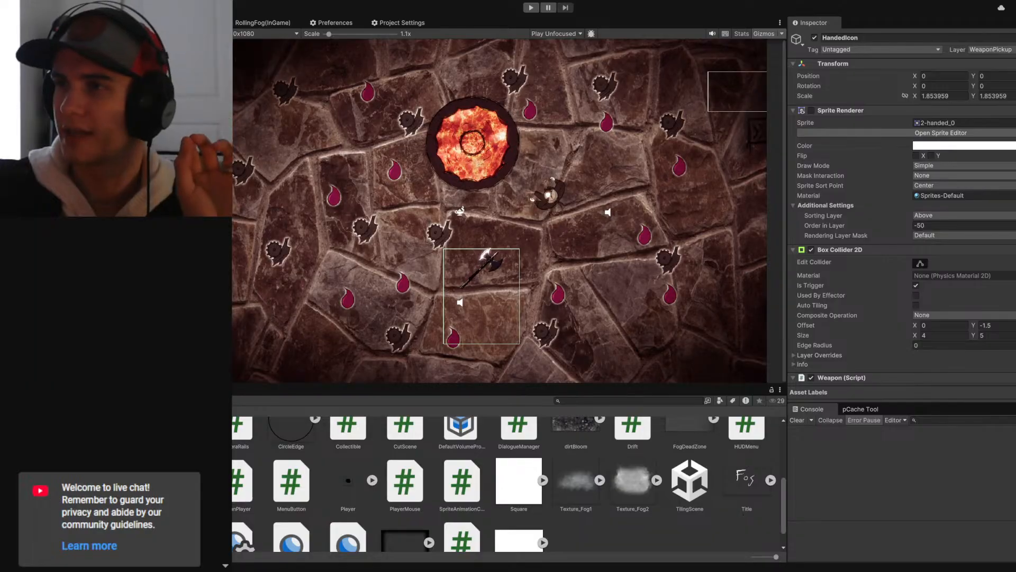
- Add the Interactable script component to the axe's HandedIcon object
scroll(903, 179, down, 6)
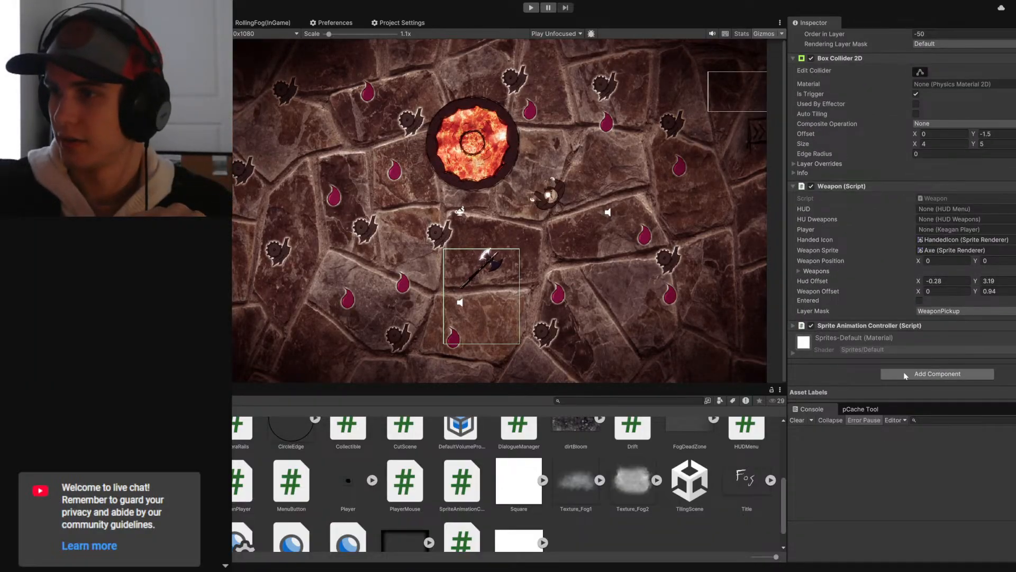
click(904, 375)
key(Return)
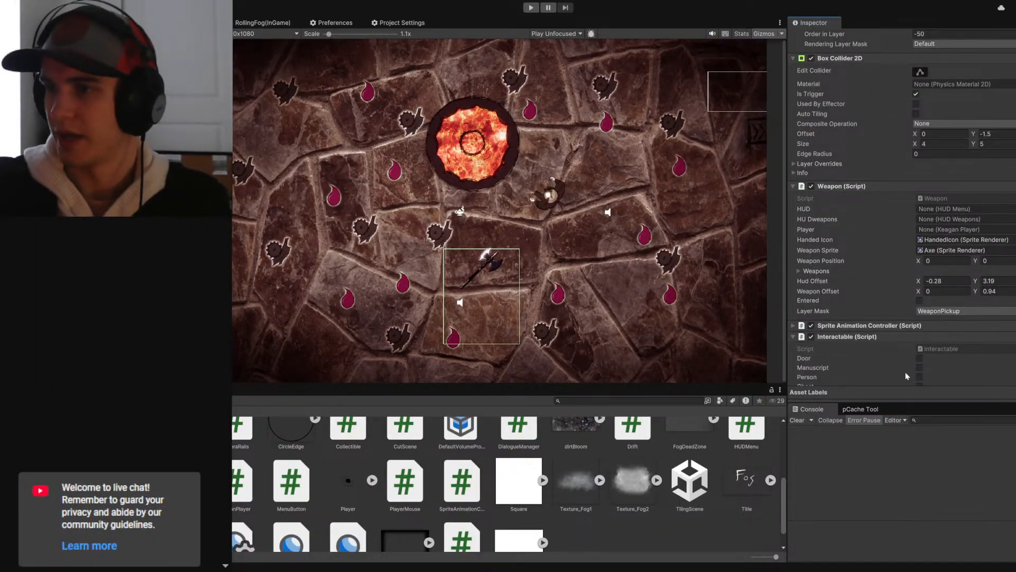
- Open the Interactable script from HandedIcon's new component in Visual Studio Code and maximize the editor window
scroll(901, 365, down, 3)
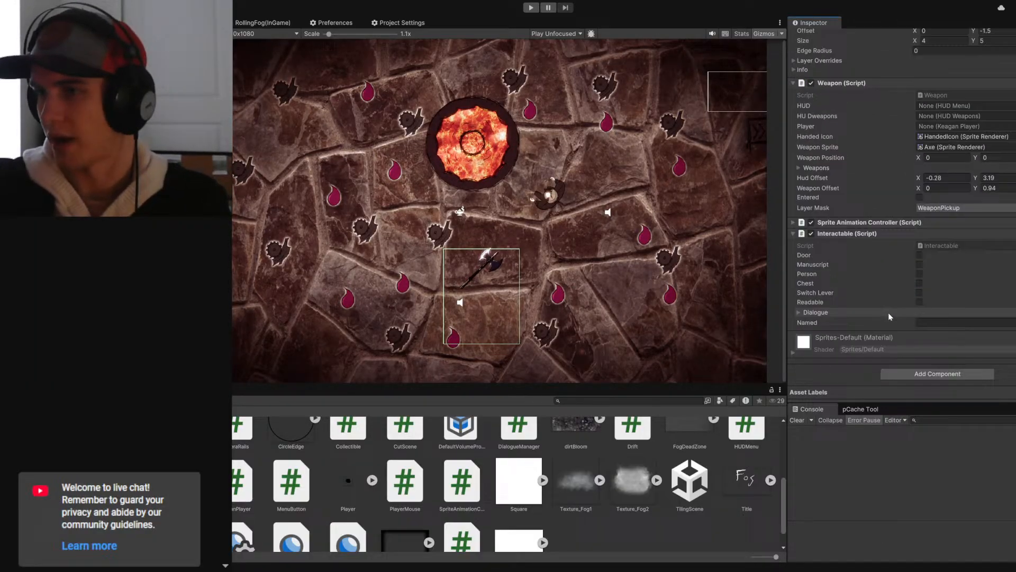
double_click(930, 245)
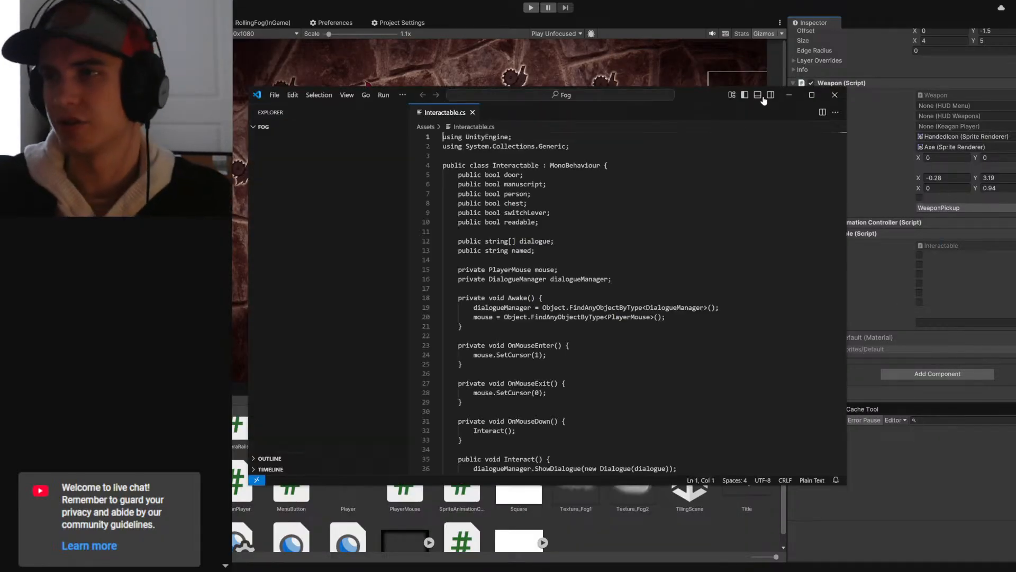
click(810, 97)
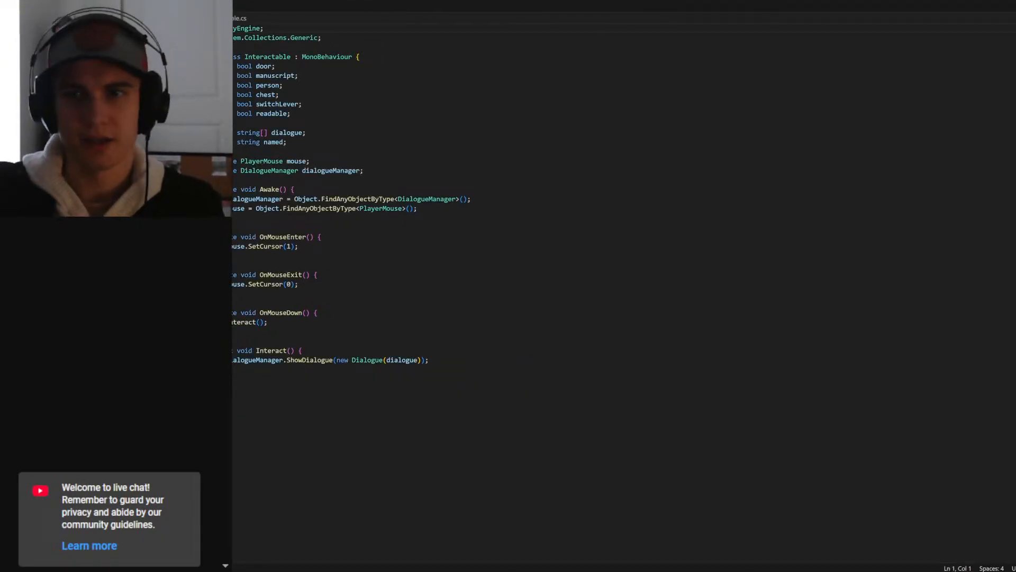
- Add a public bool named dialogue as the first field of the Interactable class and save the script
click(198, 379)
key(ctrl+equal)
key(ctrl+equal)
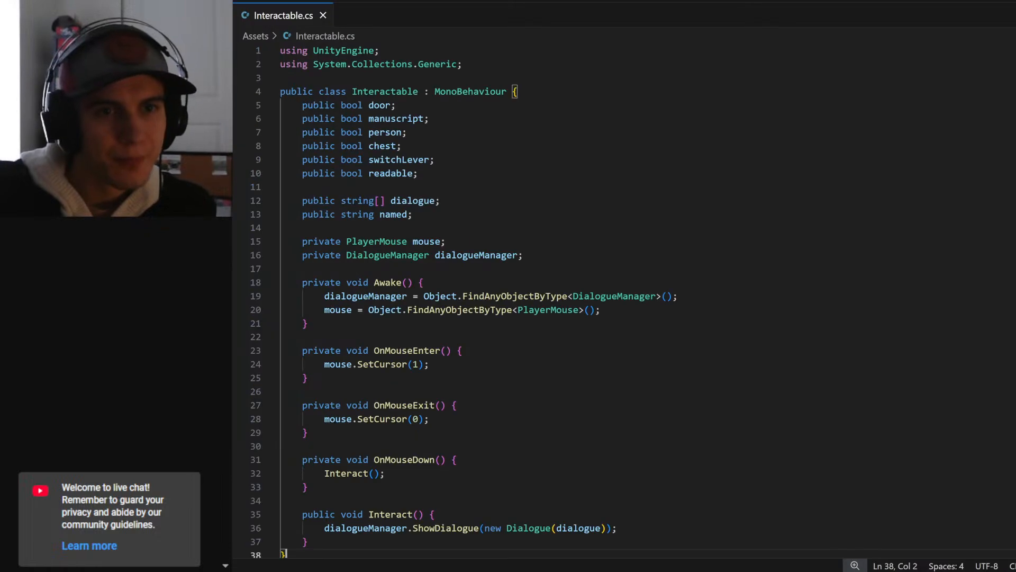
click(440, 201)
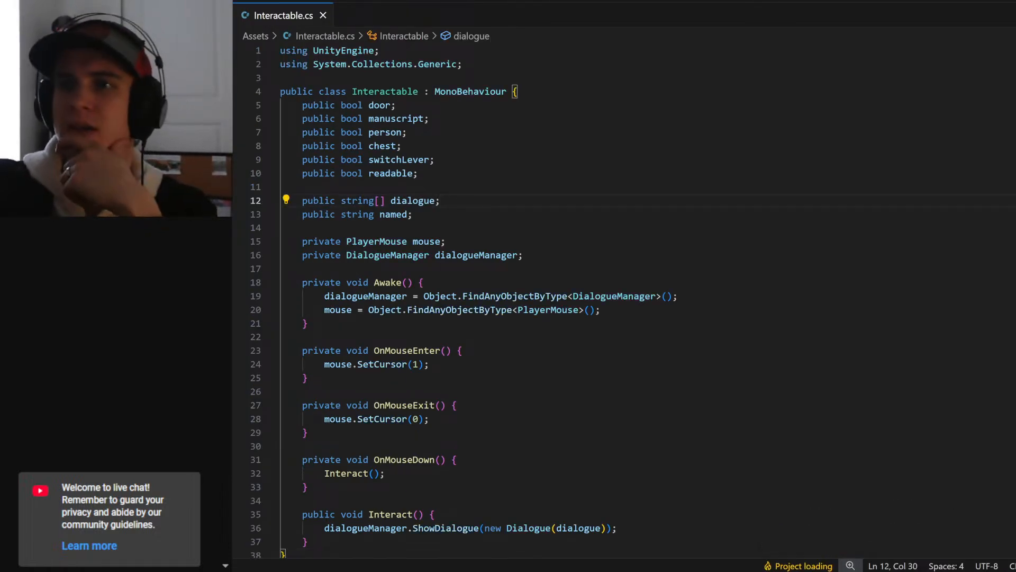
click(419, 174)
click(396, 105)
click(518, 92)
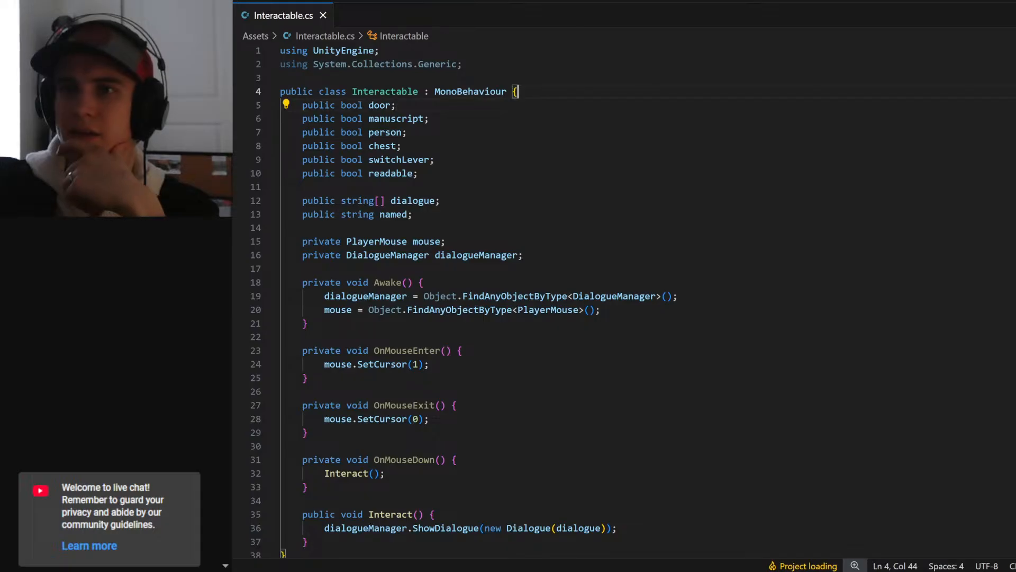
key(Return)
text(public bo)
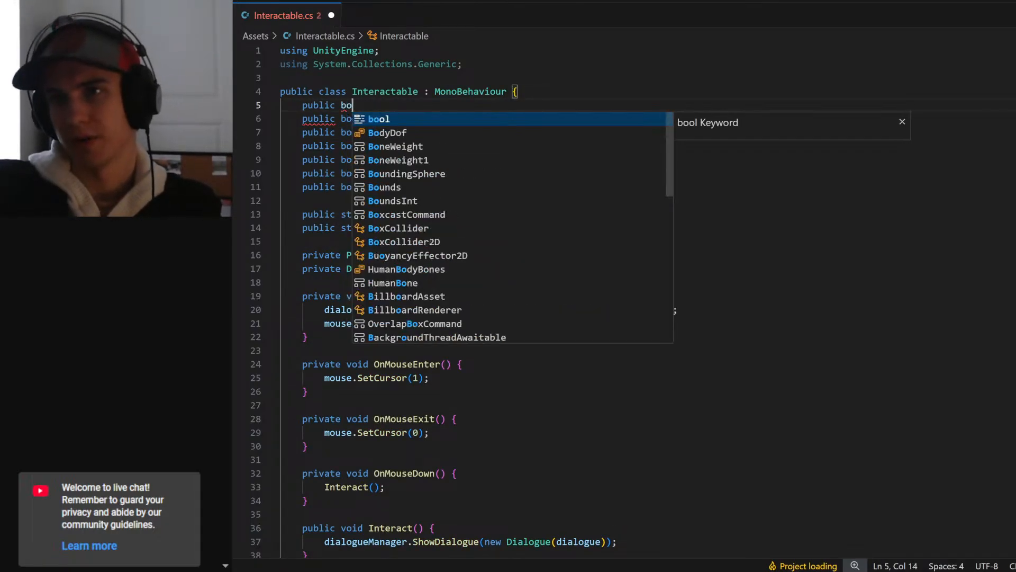
text(ol dialogue;)
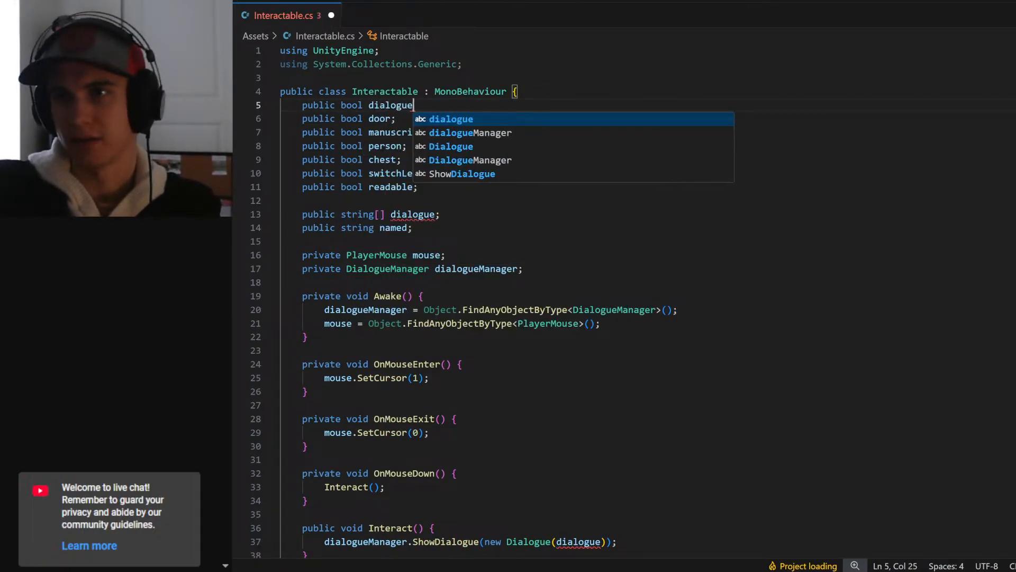
key(ctrl+s)
- Rename the new bool at the top of the Interactable class to story
triple_click(403, 106)
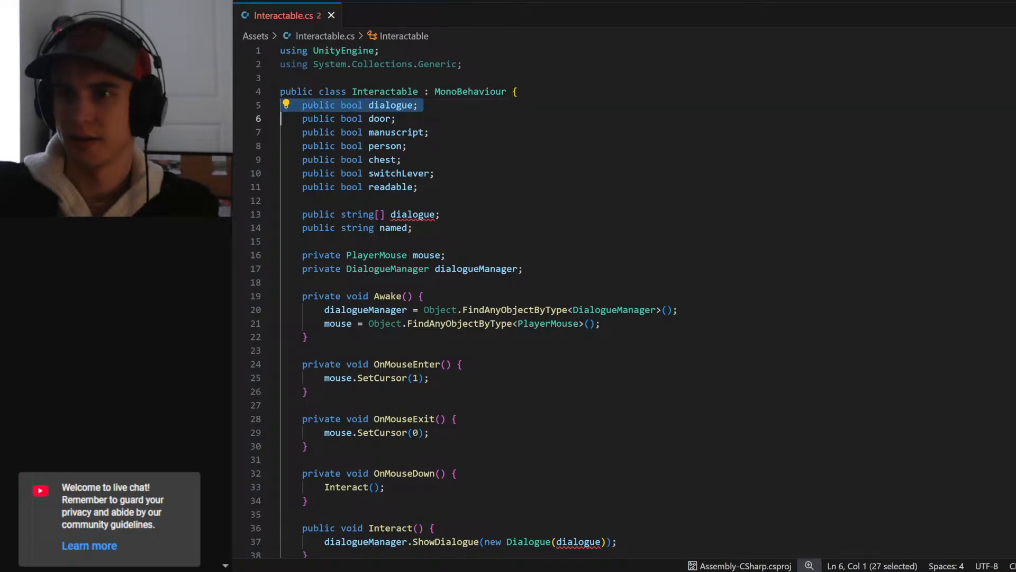
double_click(404, 106)
click(419, 105)
double_click(392, 105)
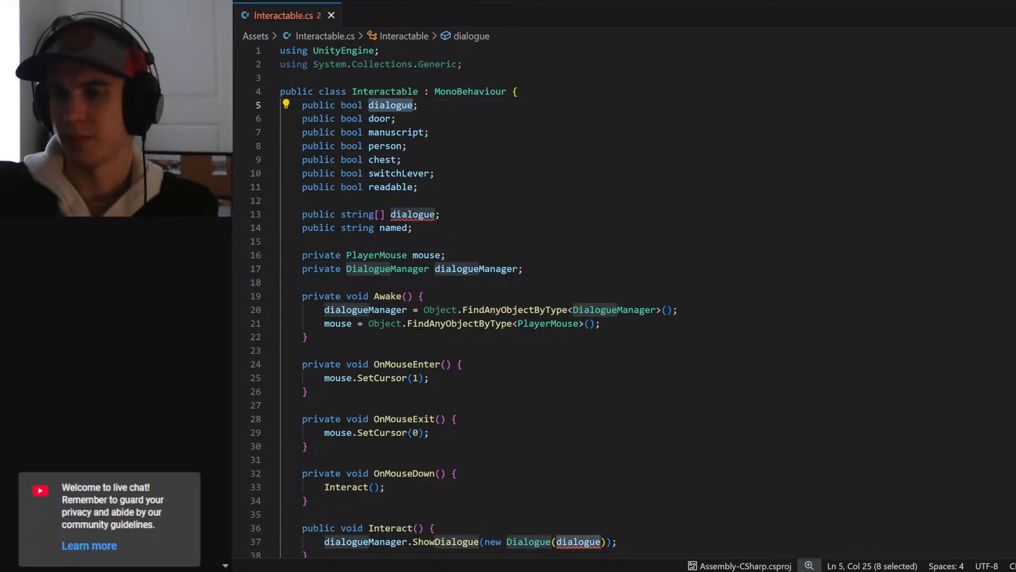
double_click(413, 214)
scroll(412, 214, down, 5)
scroll(413, 215, up, 5)
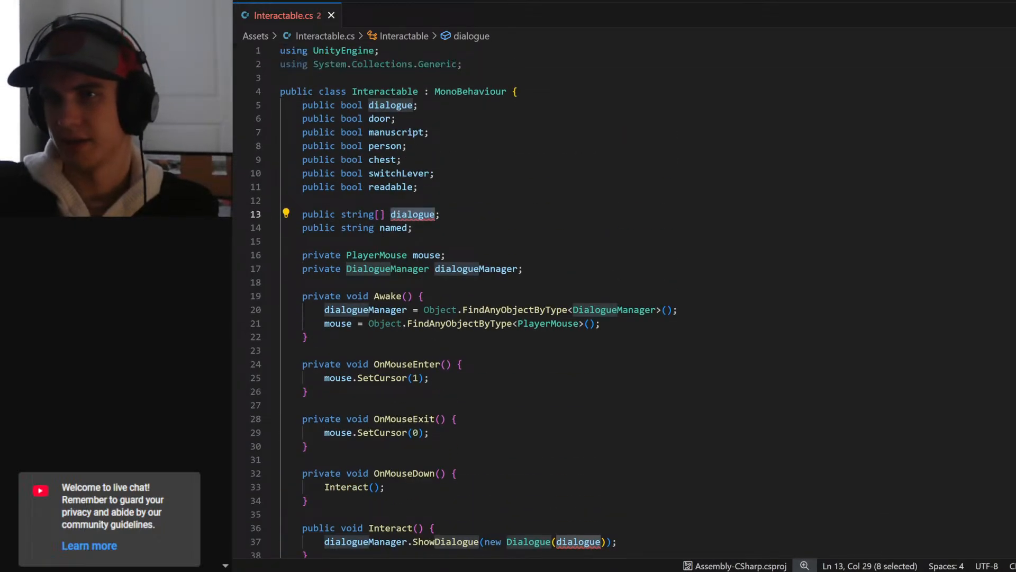
click(412, 106)
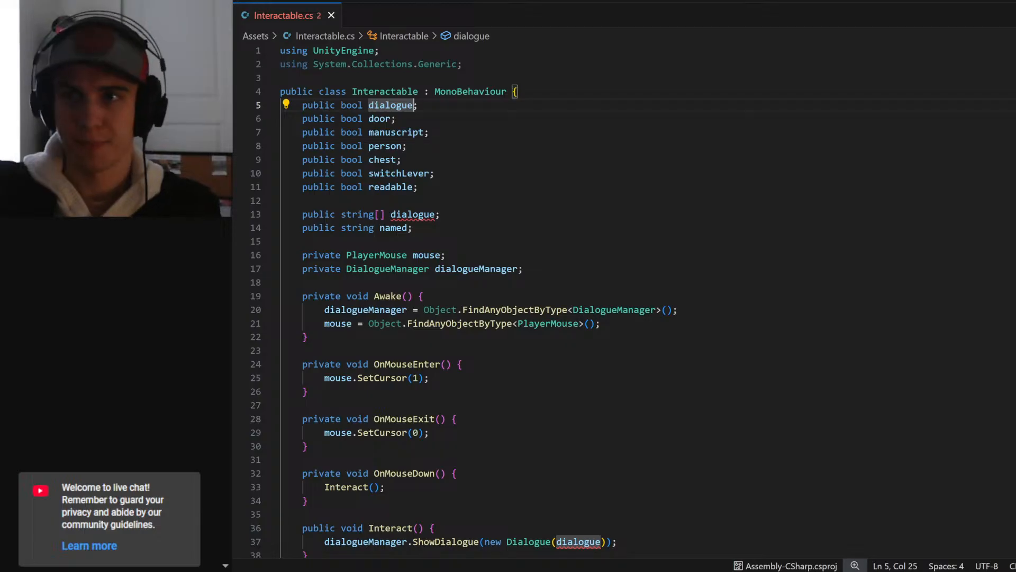
key(ctrl+BackSpace)
text(story)
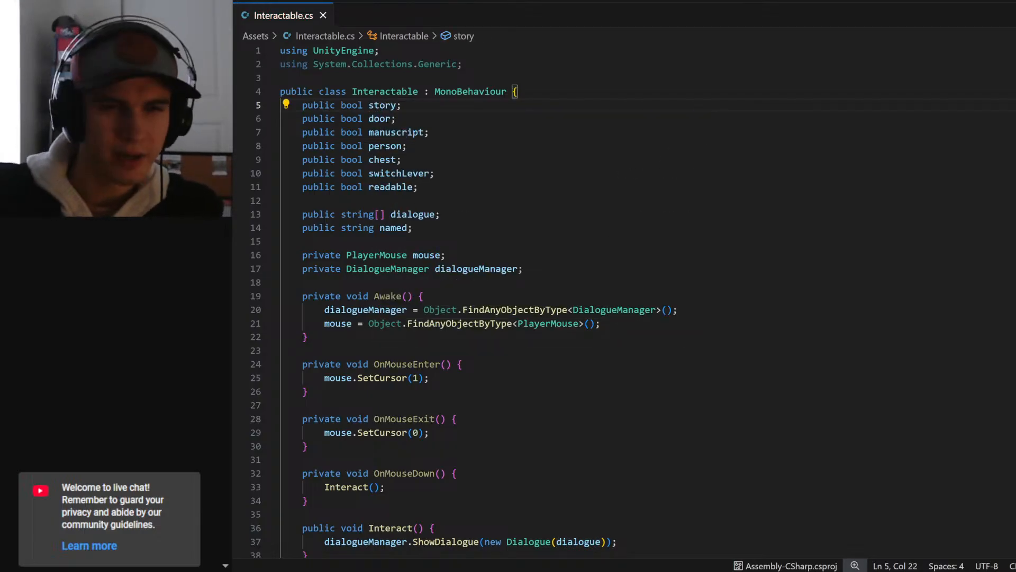
- Highlight the Interactable methods from OnMouseEnter through Interact to review how mouse interaction is handled
key(End)
key(Down)
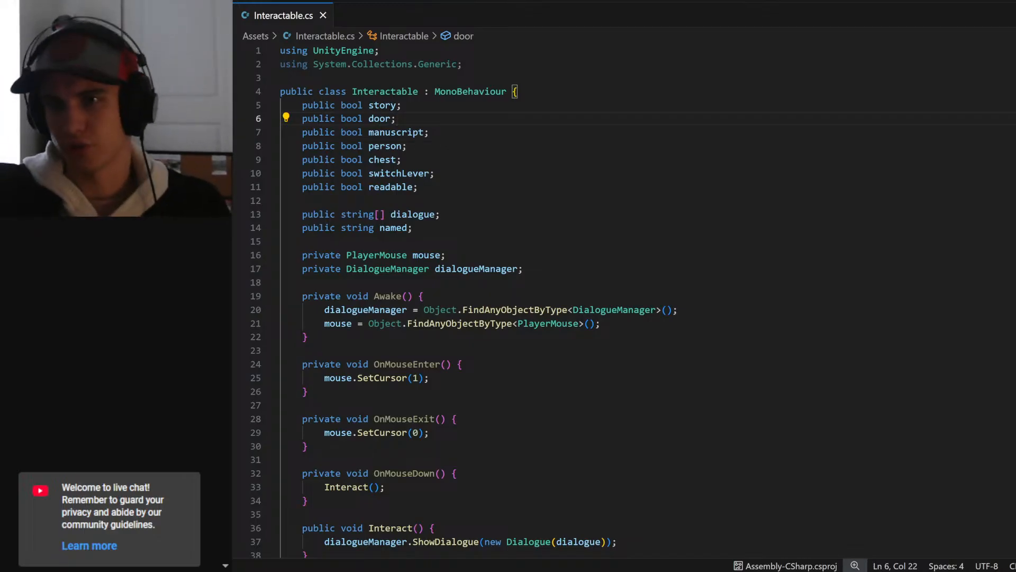
scroll(530, 265, down, 3)
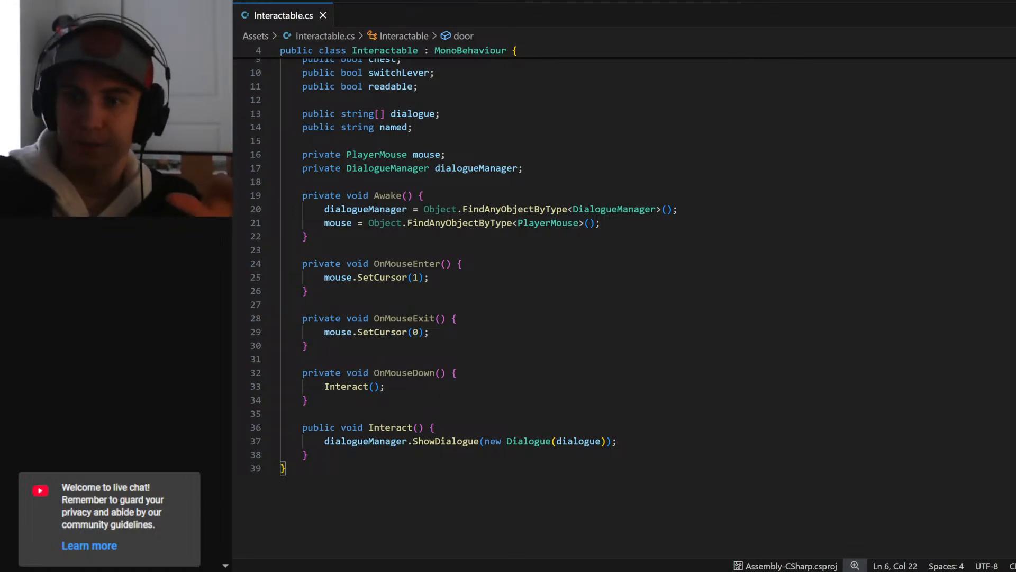
drag(308, 454, 302, 263)
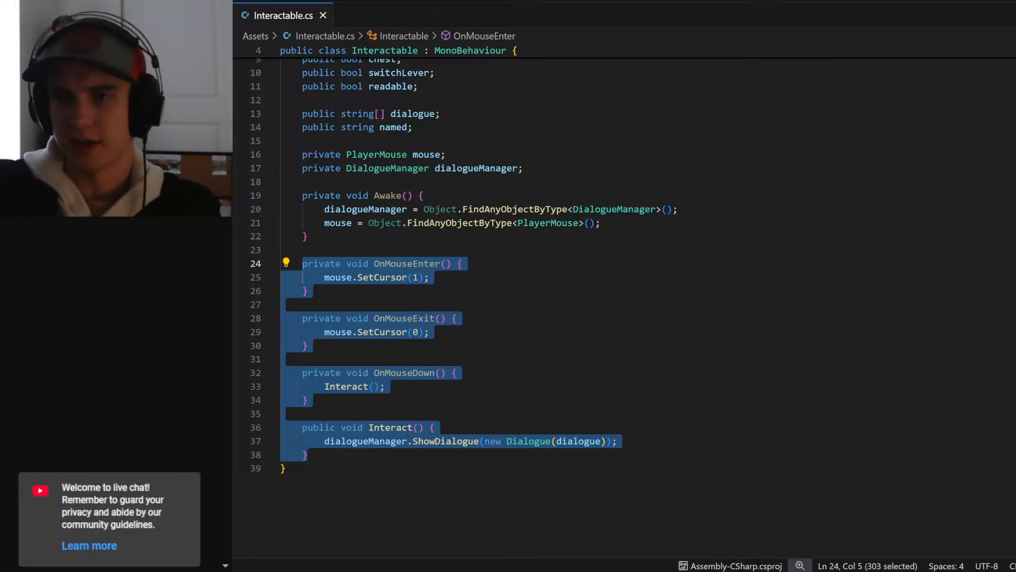
- Switch to Unity, open HandedIcon's Weapon script to review its fields, and return to the Interactable script
key(alt+Tab)
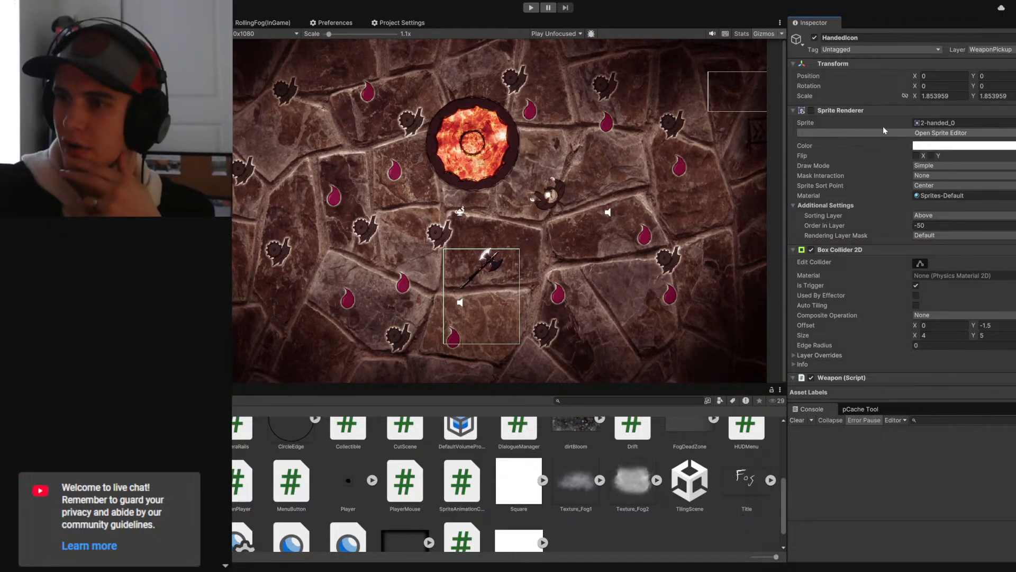
click(794, 110)
click(793, 121)
double_click(932, 144)
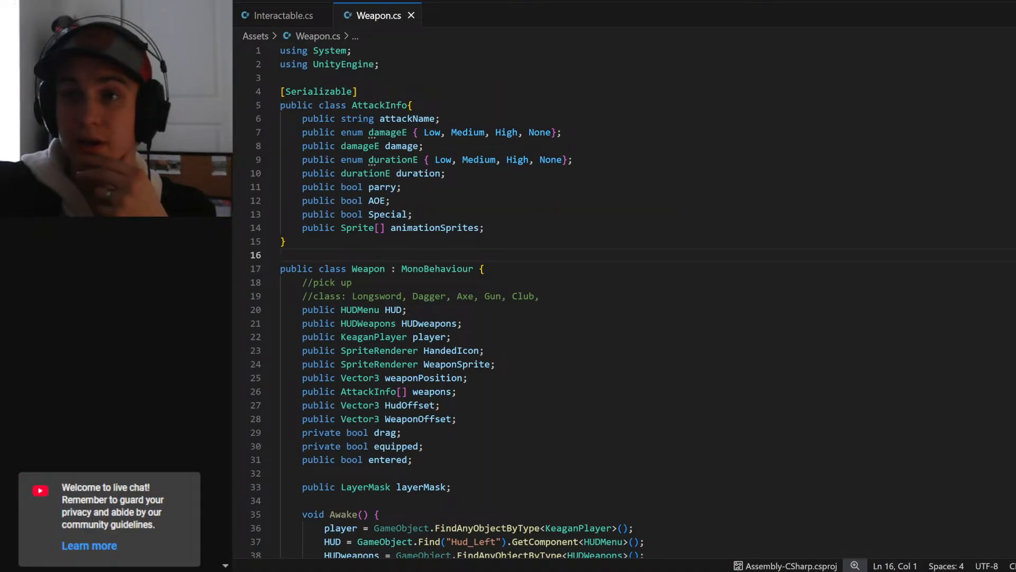
click(271, 17)
click(370, 305)
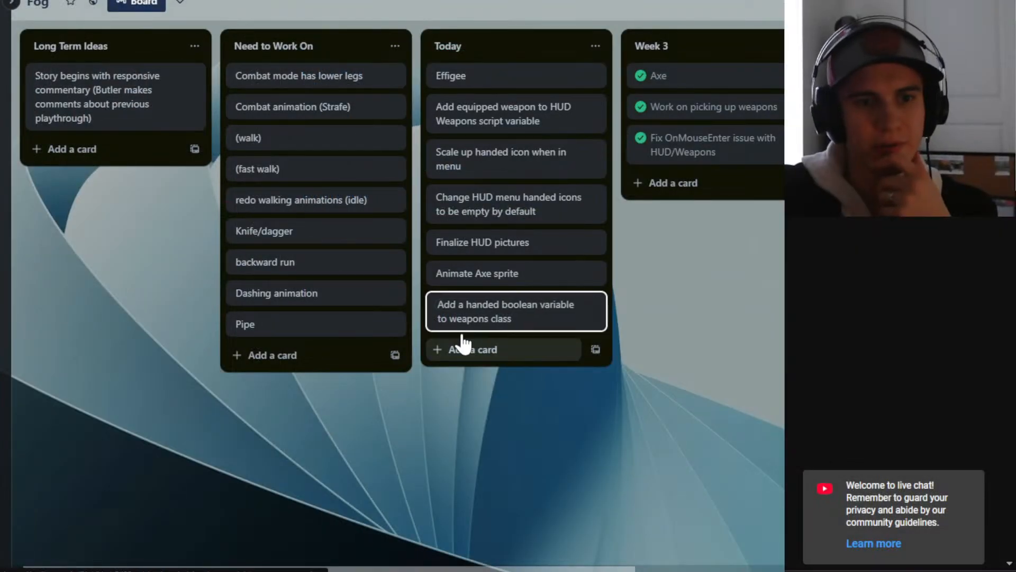
- In the Fog Trello board's Today list, add a card titled "change interactables to raycasting logic"
click(462, 341)
text(c)
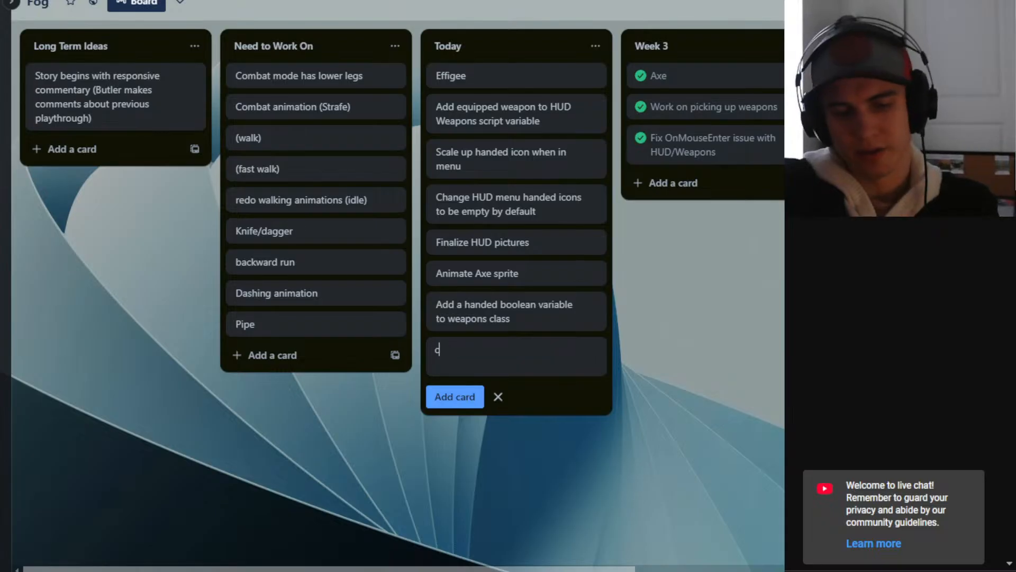
text(hange interactib)
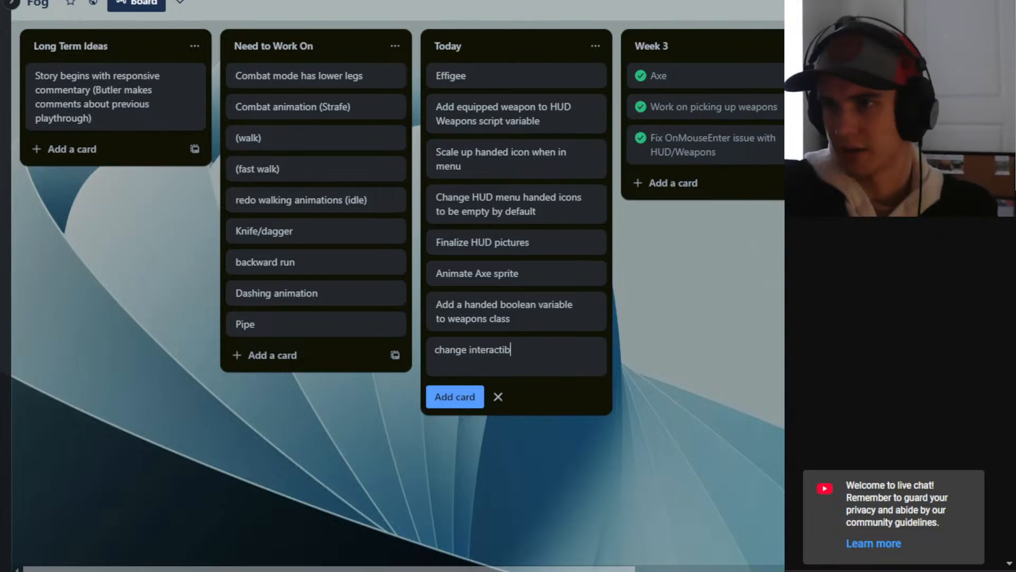
key(BackSpace)
key(BackSpace)
text(able)
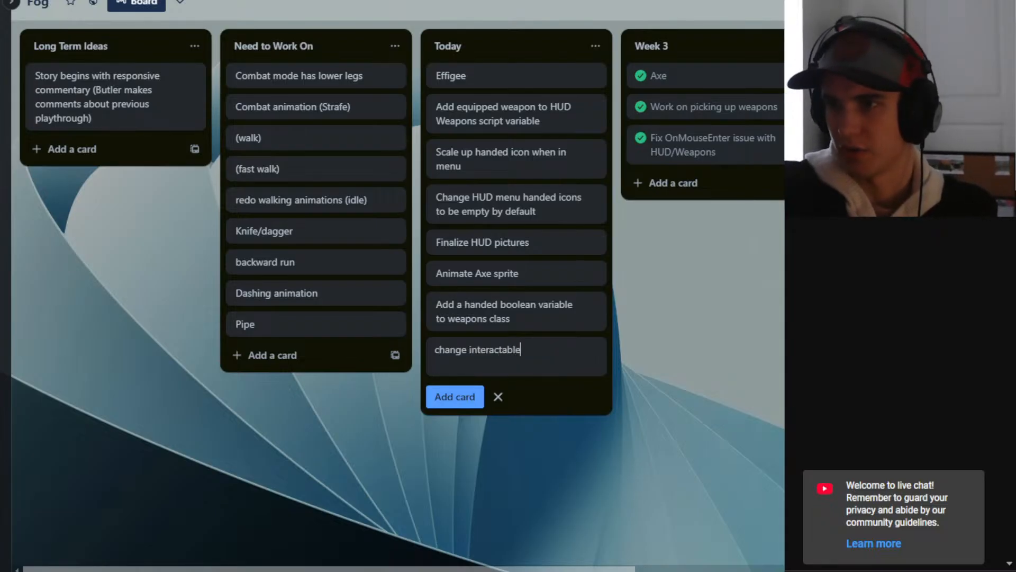
text(able to )
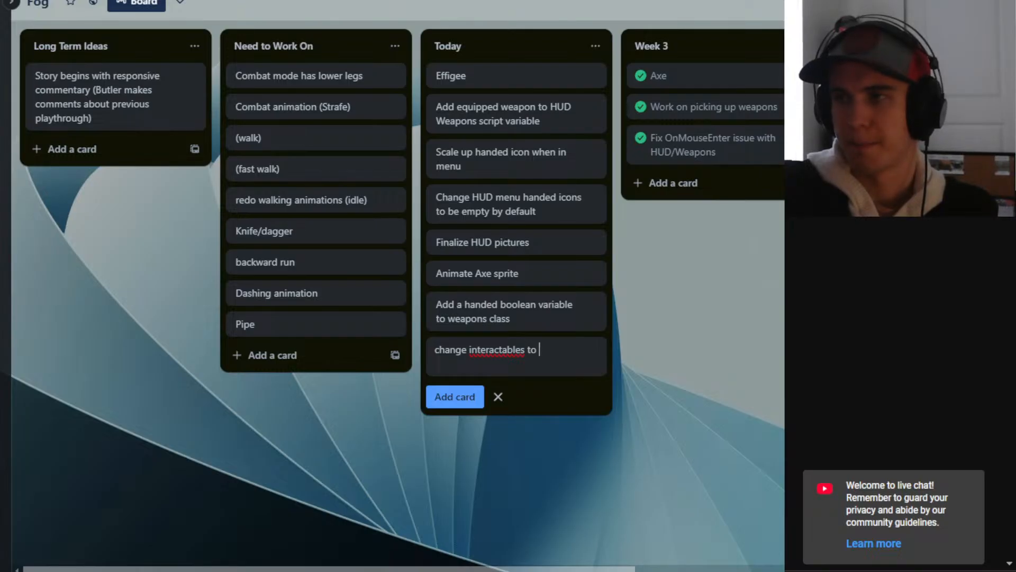
text(raycasting logic)
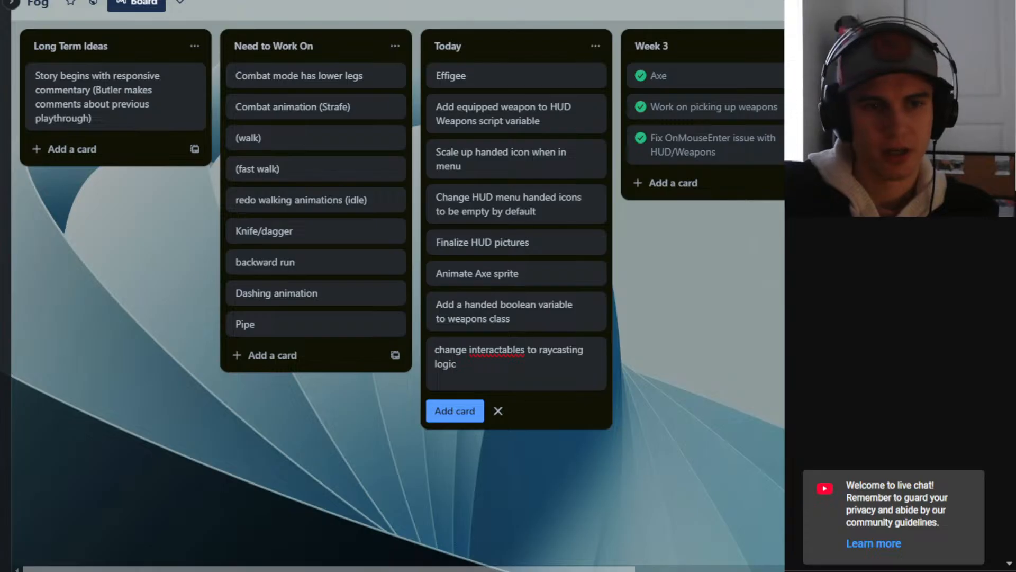
key(Return)
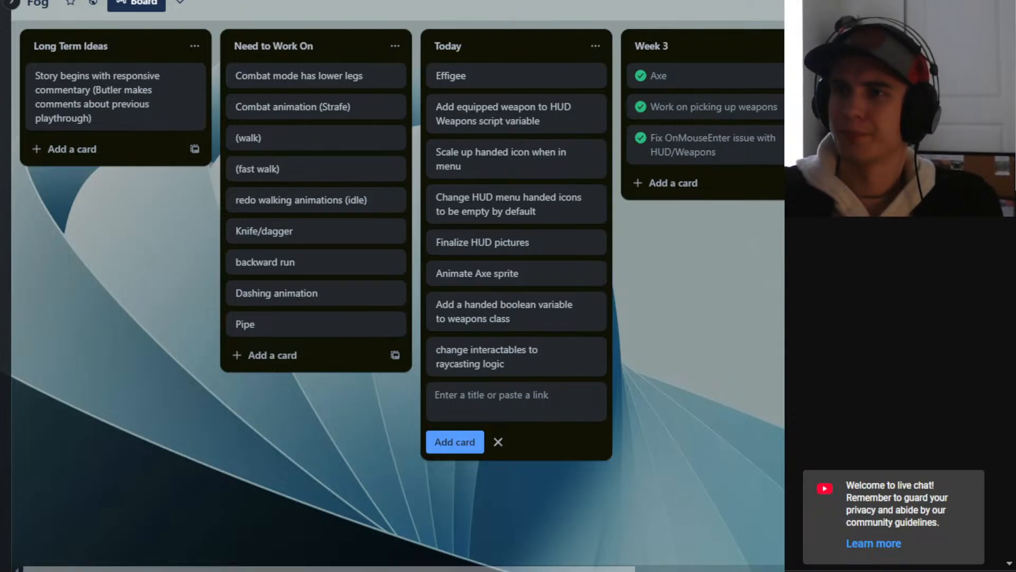
- Enter a new Today card titled "adding weapon/effigee bools to interactable", correcting the spelling of the last word
text(a)
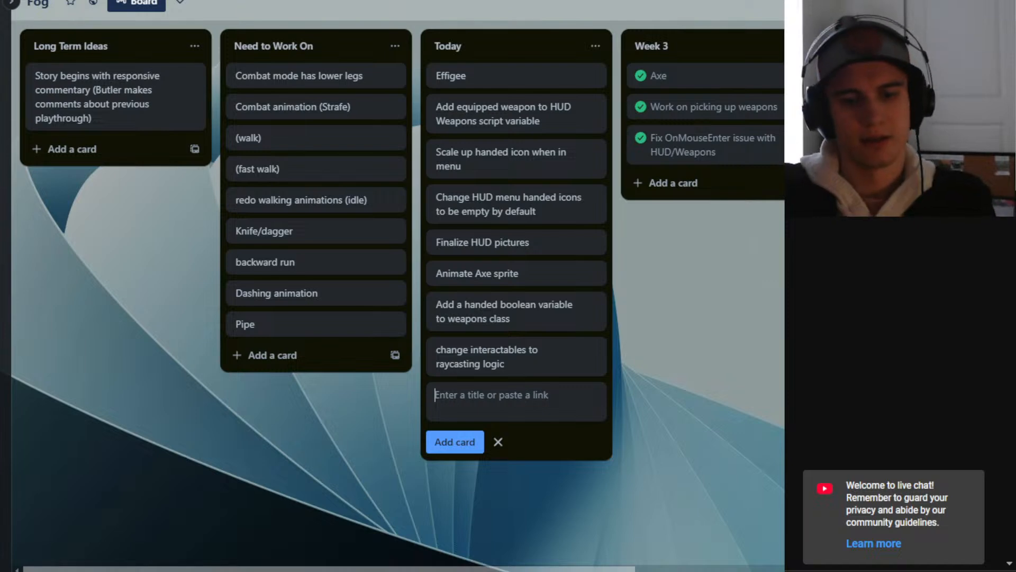
text(dding)
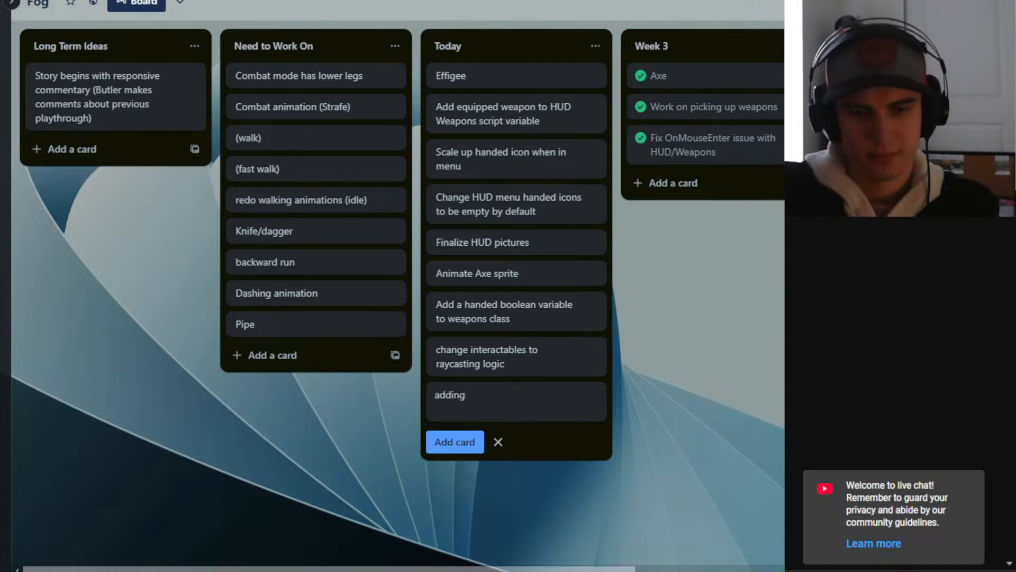
text( weapon)
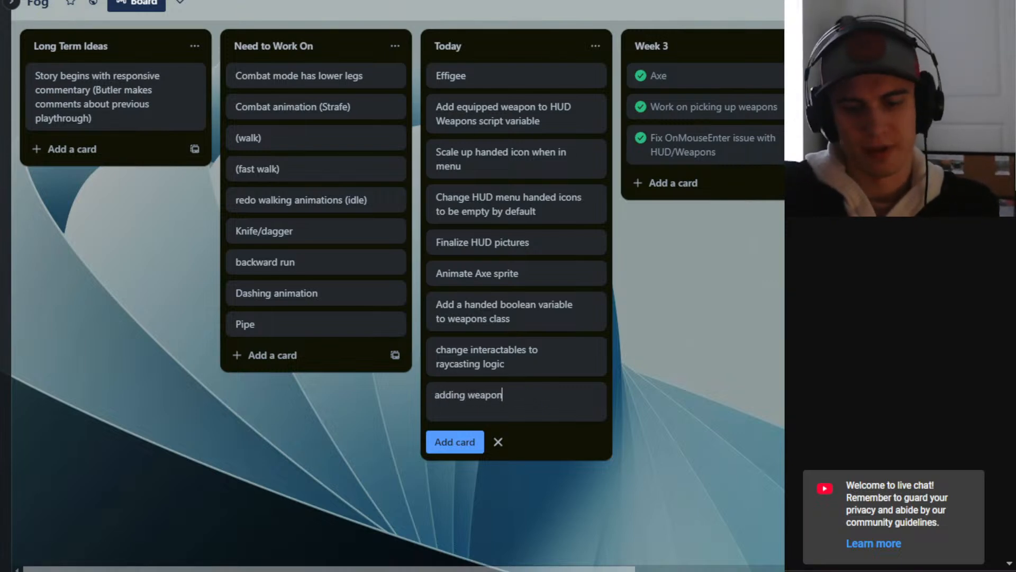
text(/effigee)
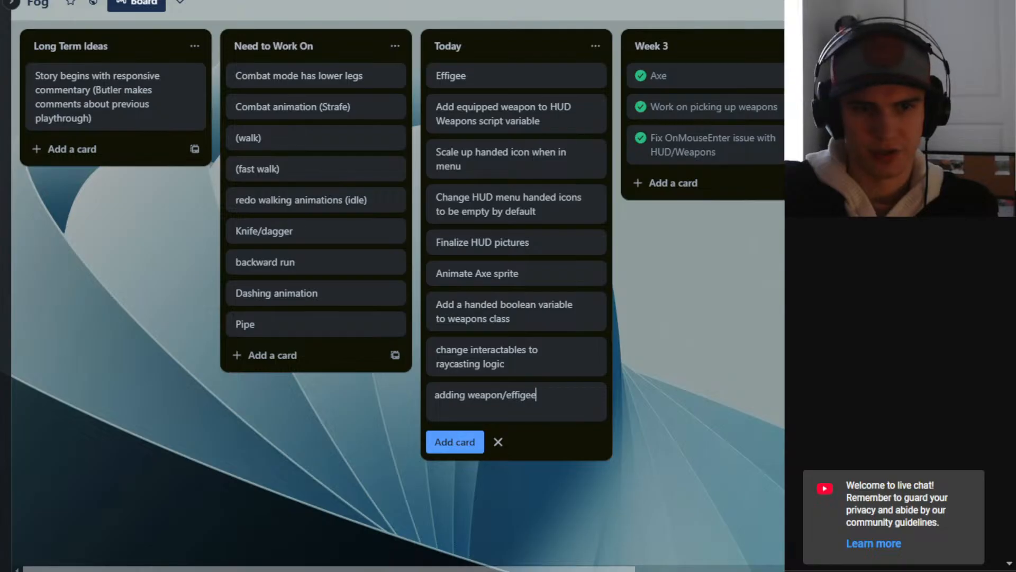
text( bools)
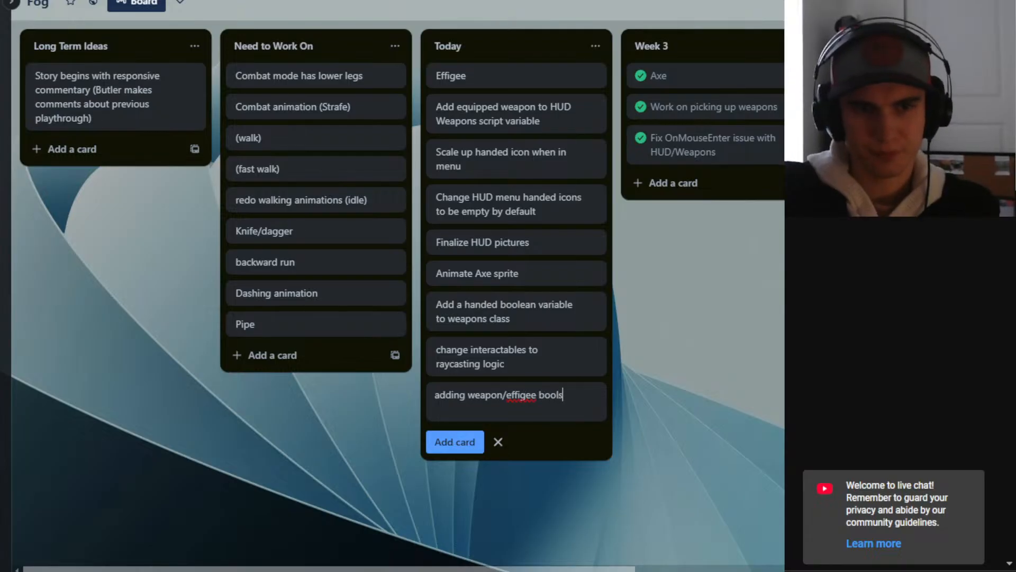
text( to intera)
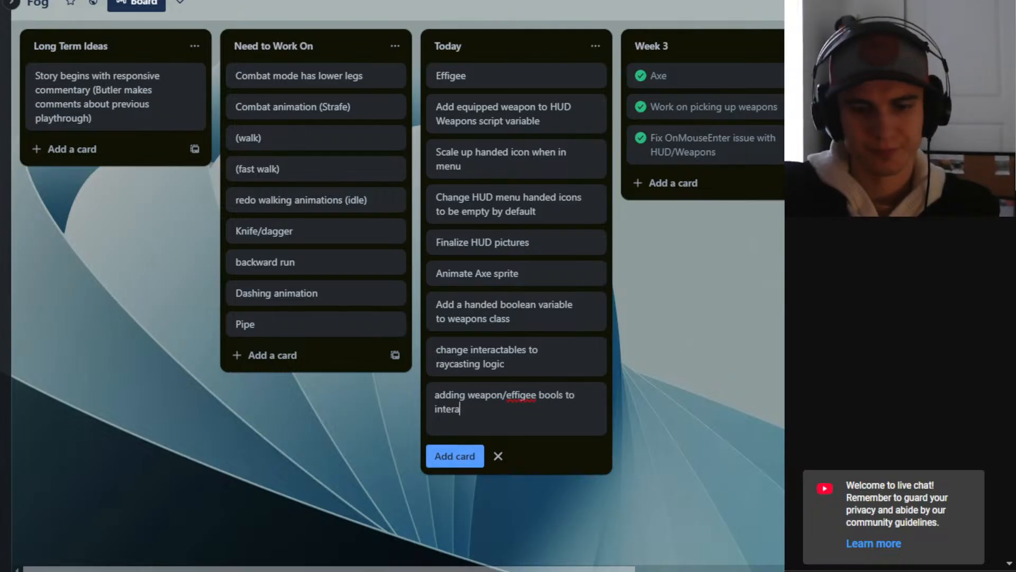
text(ctible)
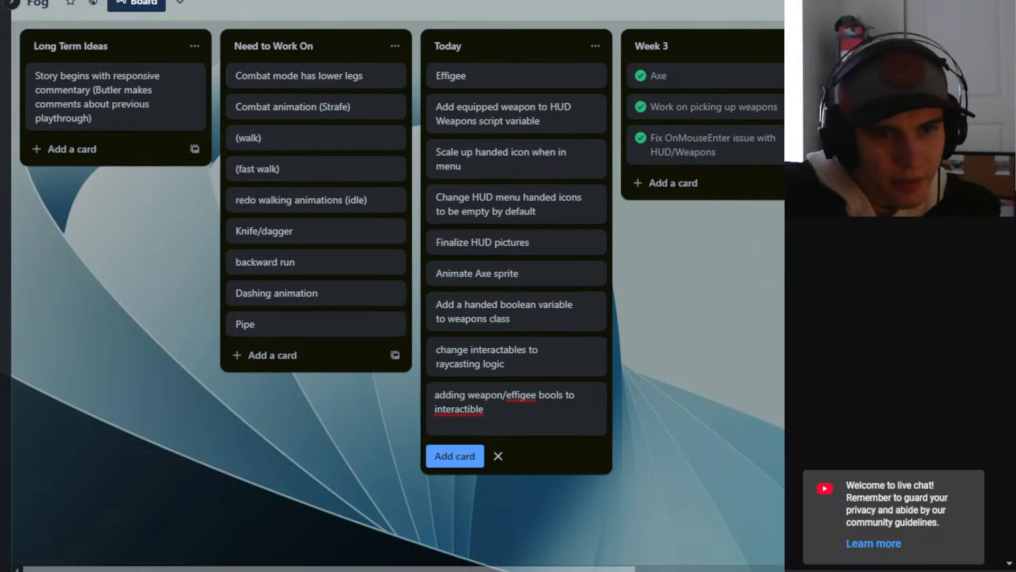
right_click(469, 409)
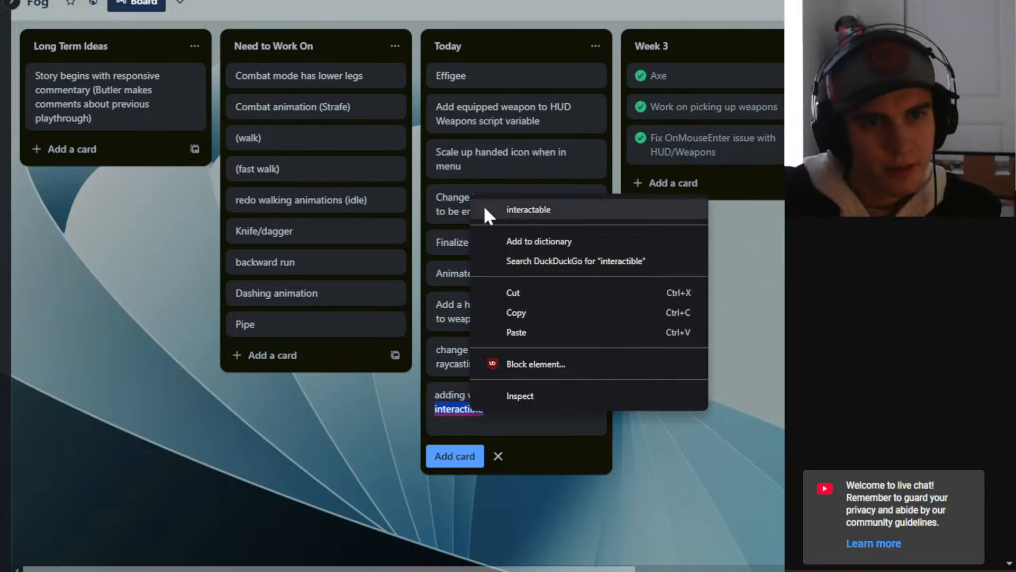
click(520, 211)
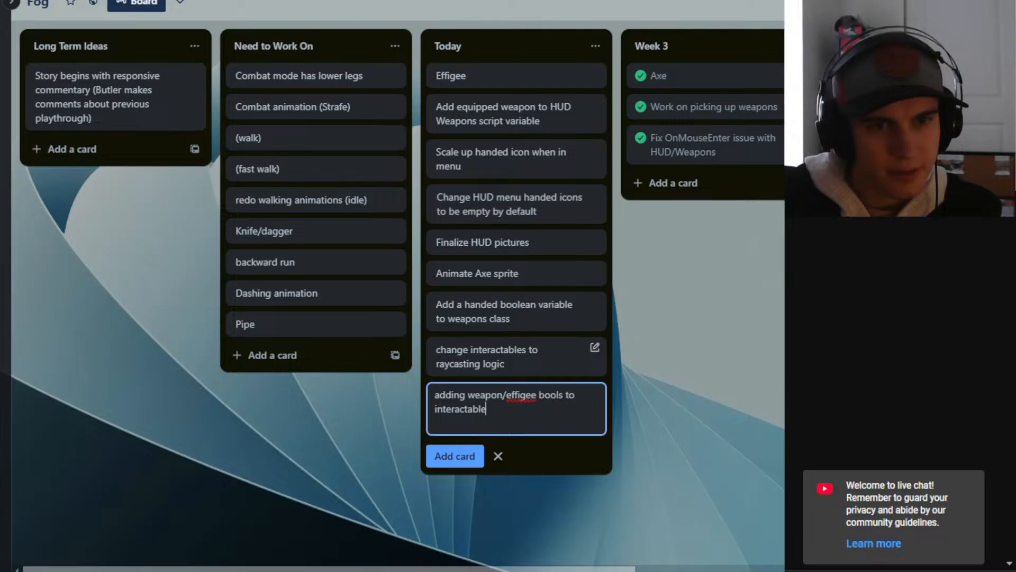
- Finish adding the weapon/effigee card and open the "change interactables to raycasting logic" card's title for editing
click(516, 361)
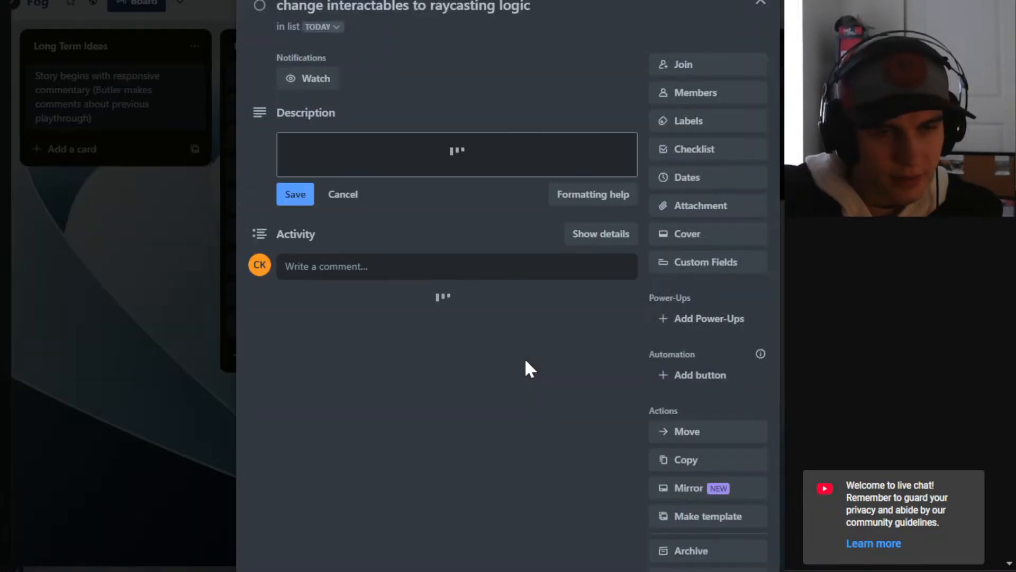
click(761, 4)
click(595, 348)
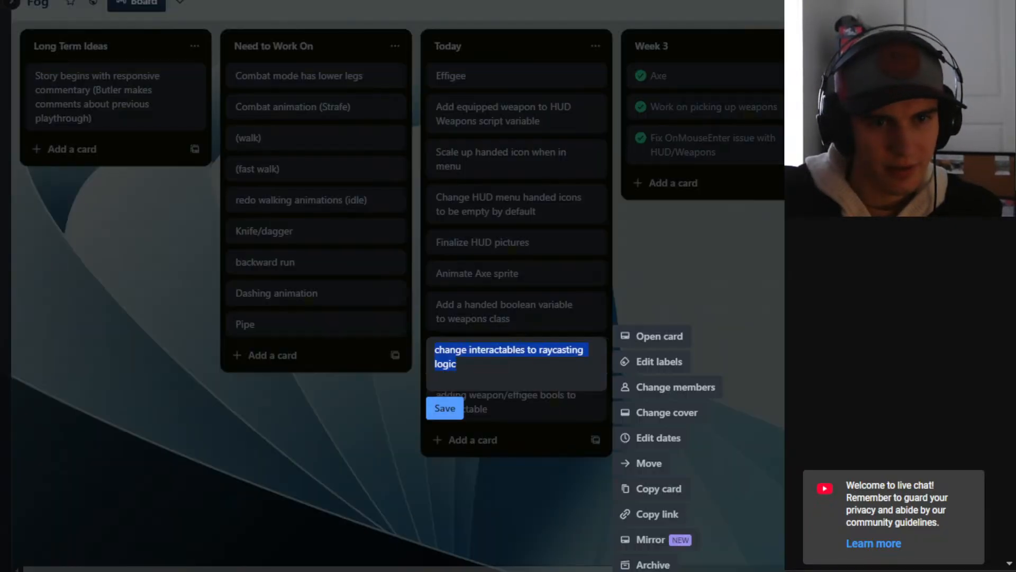
click(524, 350)
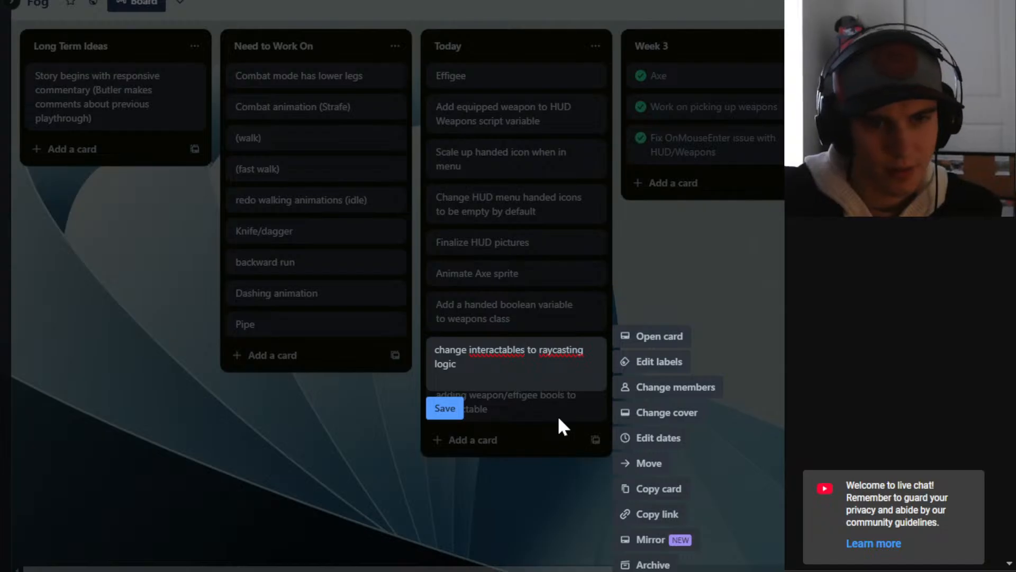
key(BackSpace)
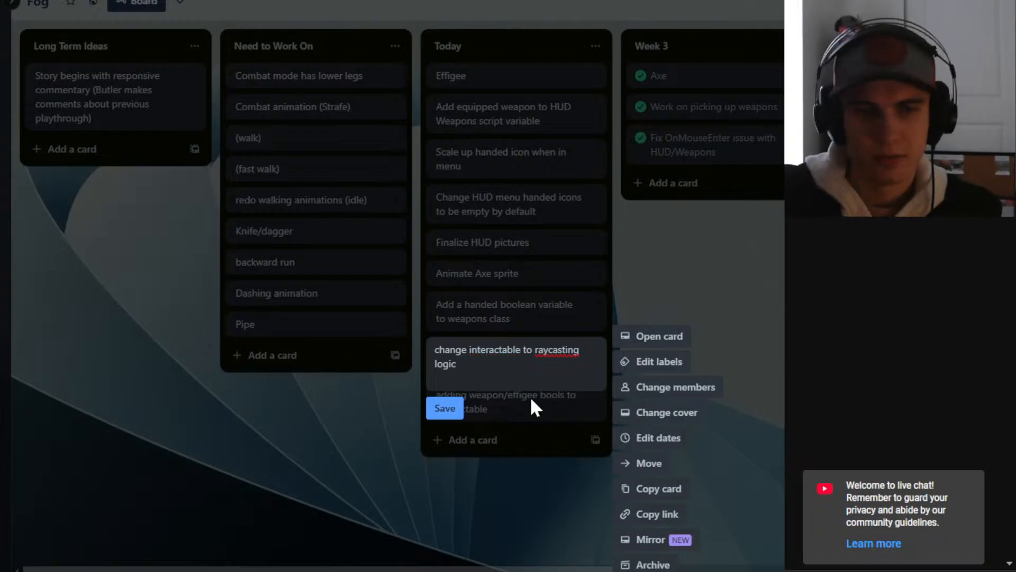
text(s)
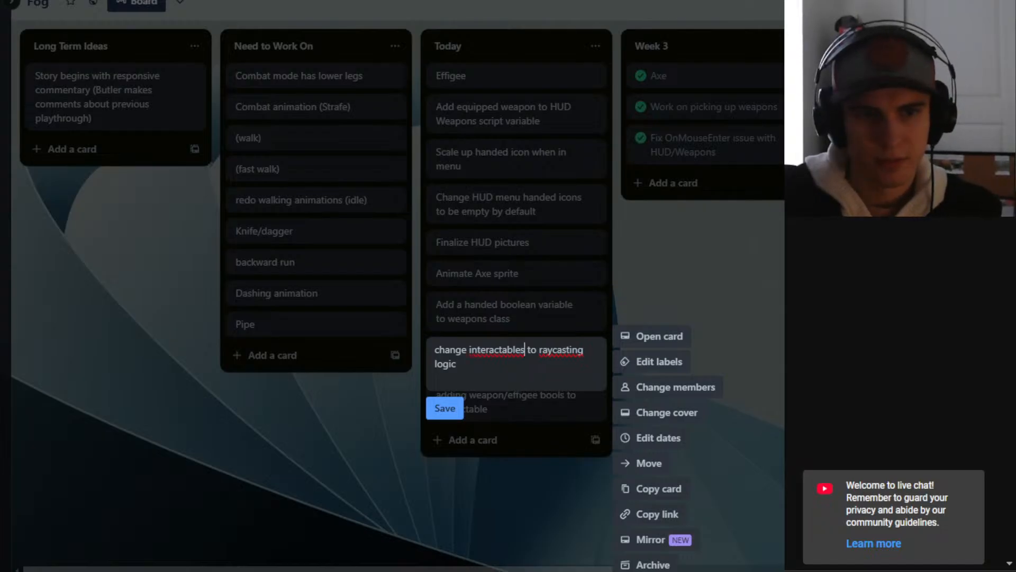
- Add "interactables" and "raycasting" from the card title to the spelling dictionary and save the card
right_click(505, 352)
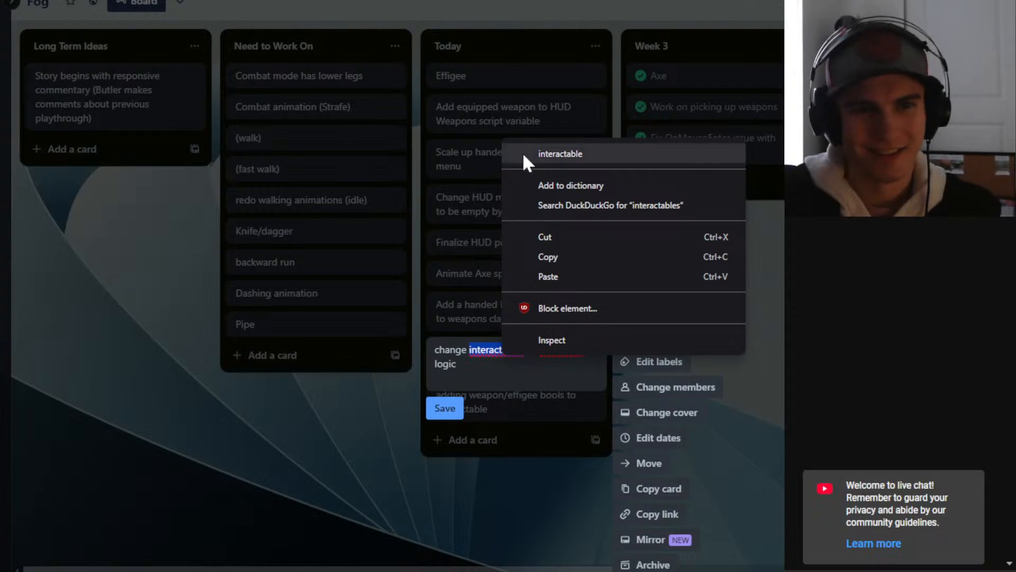
click(570, 185)
click(562, 350)
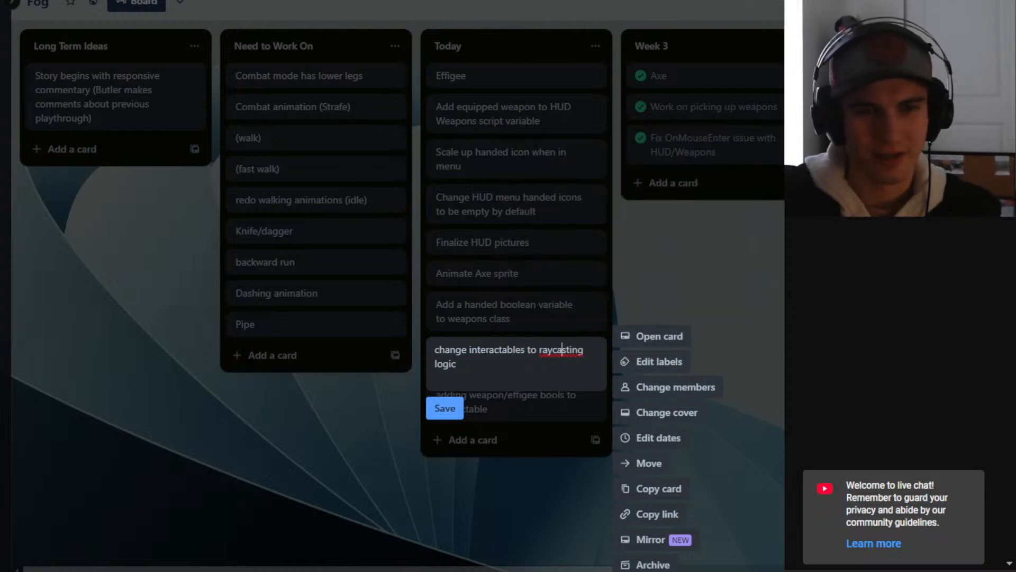
right_click(559, 347)
click(548, 368)
right_click(551, 351)
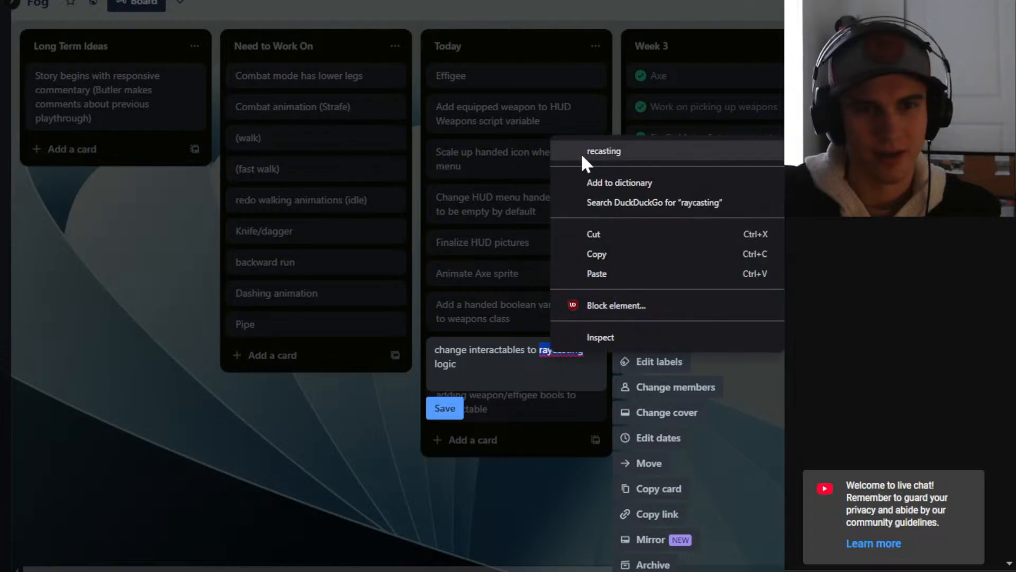
click(582, 182)
right_click(507, 351)
click(551, 182)
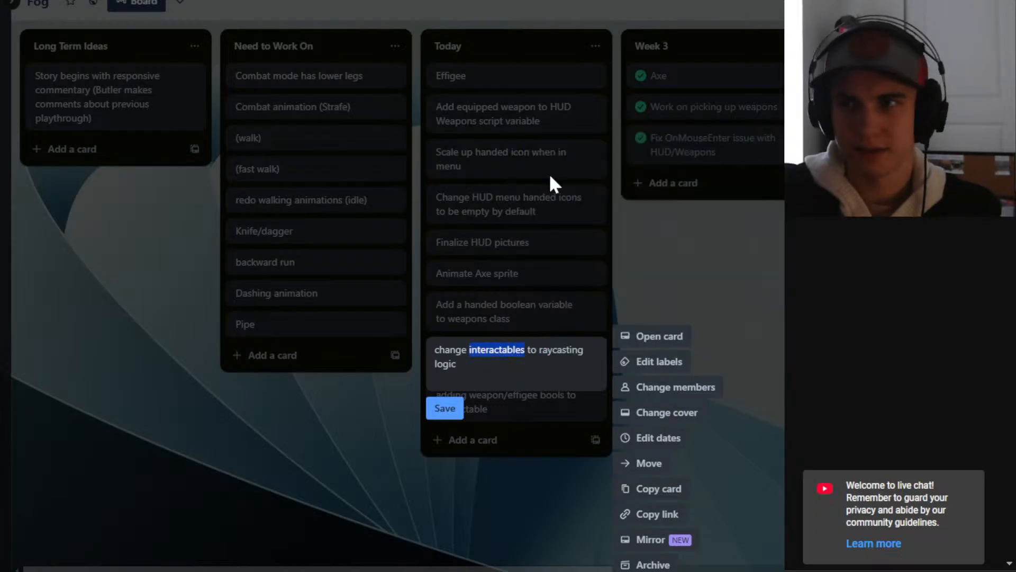
click(456, 364)
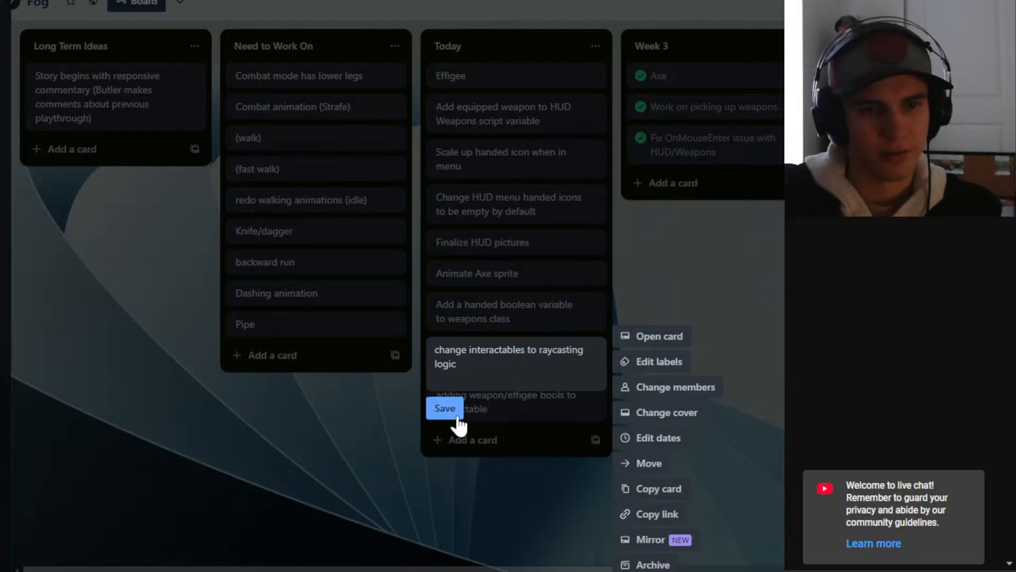
click(445, 408)
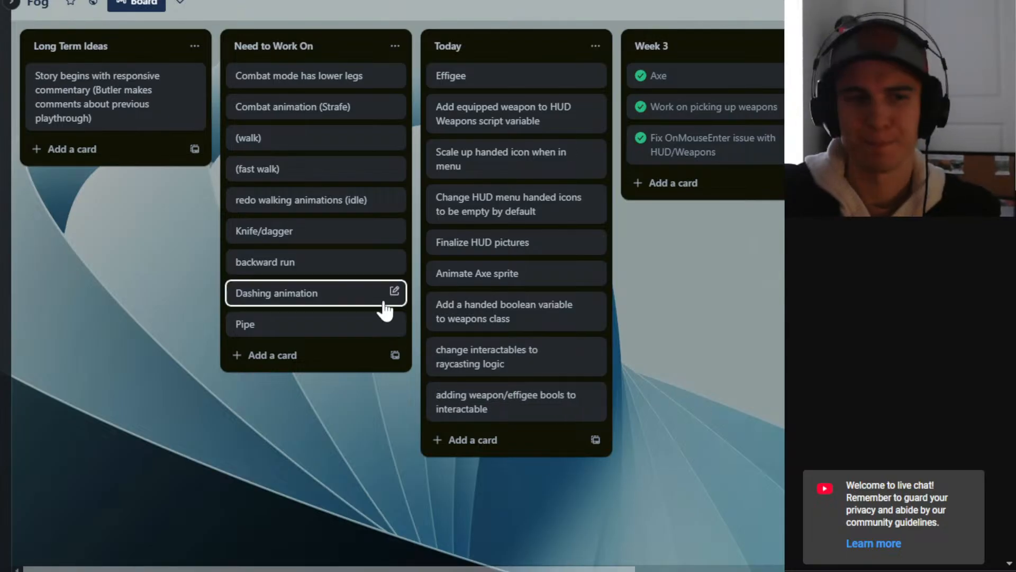
- Move the raycasting logic card and the weapon/effigee bools card up to the beginning of the Today list
drag(449, 364, 518, 85)
drag(500, 419, 523, 103)
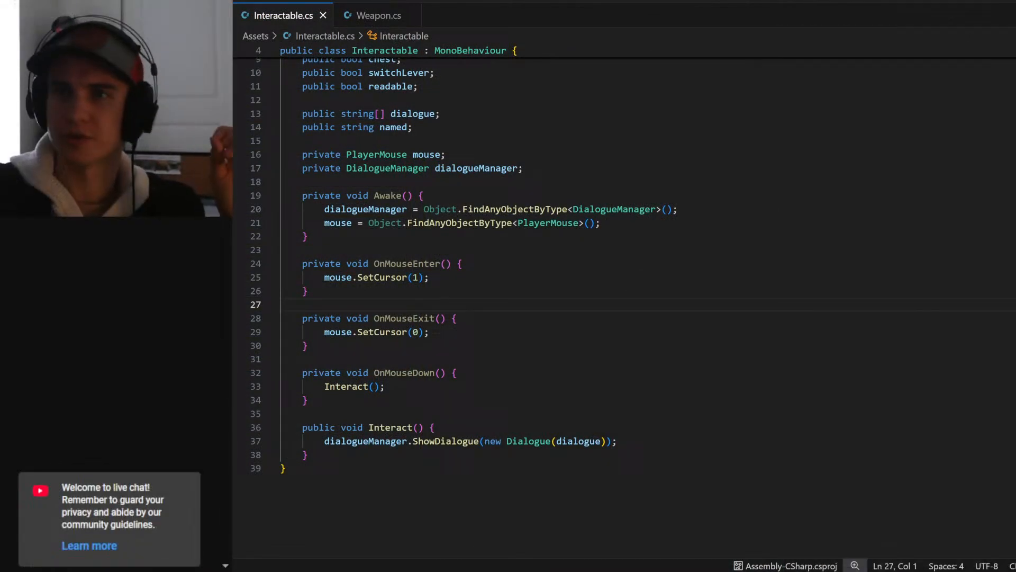
- In Interactable.cs, delete the door, manuscript, person, chest and switchLever bools with the leftover blank line, and save the script
click(371, 16)
click(279, 21)
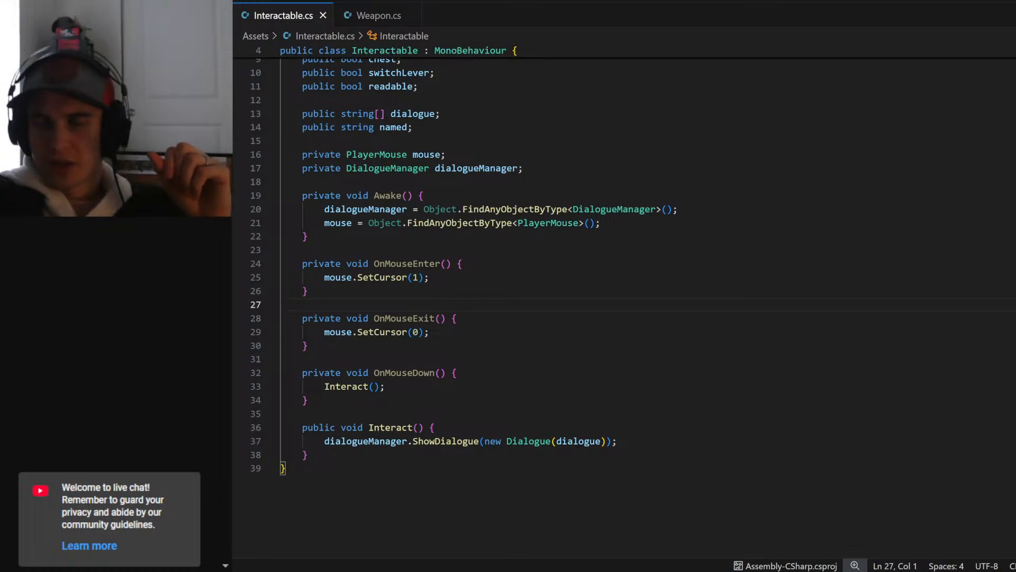
scroll(402, 159, up, 3)
click(402, 118)
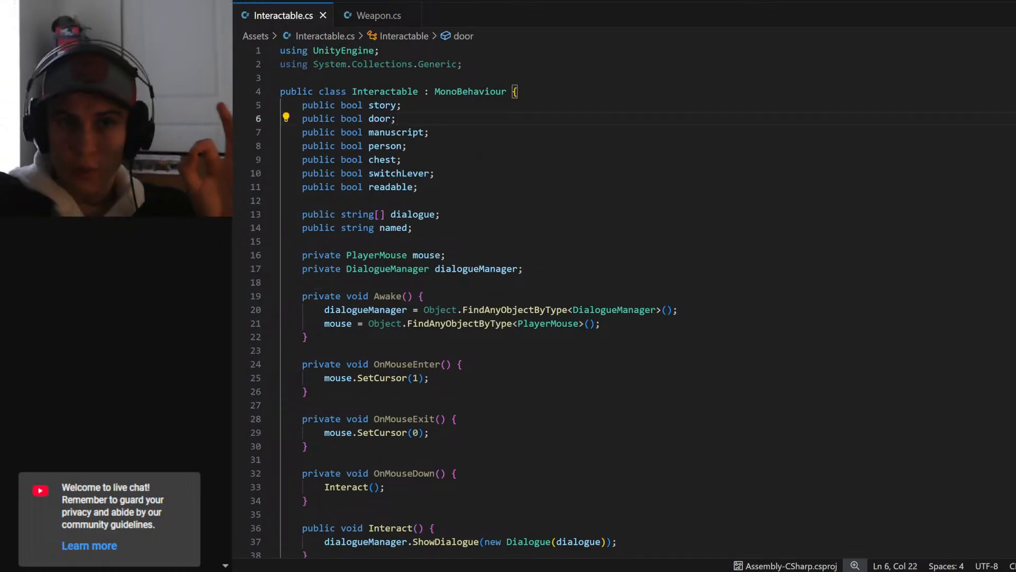
drag(302, 118, 435, 173)
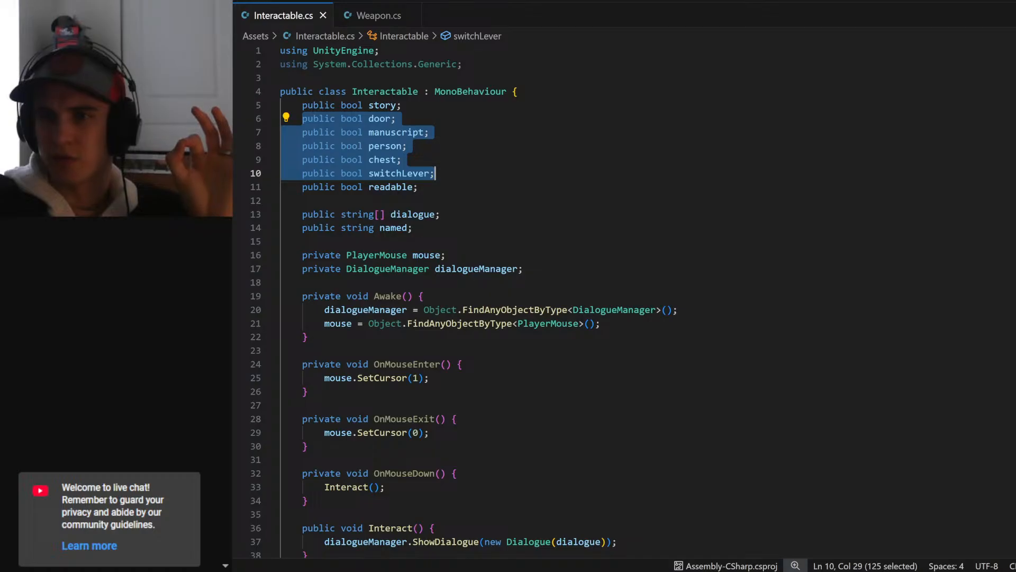
key(BackSpace)
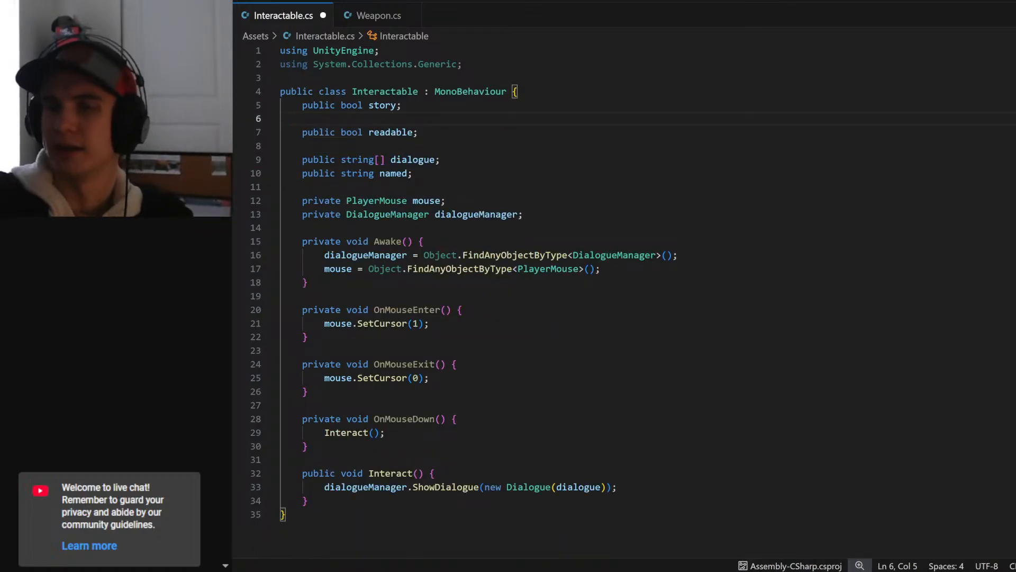
key(BackSpace)
key(BackSpace)
key(ctrl+s)
- Rename the readable bool to weapon, declare "public bool effigee;" below it, and save the script
double_click(391, 118)
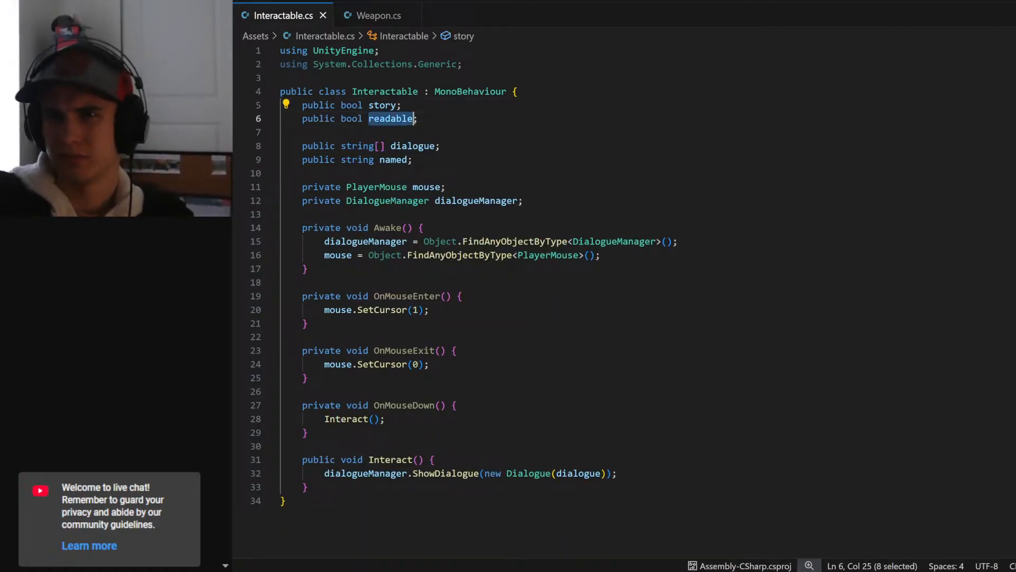
drag(420, 120, 254, 122)
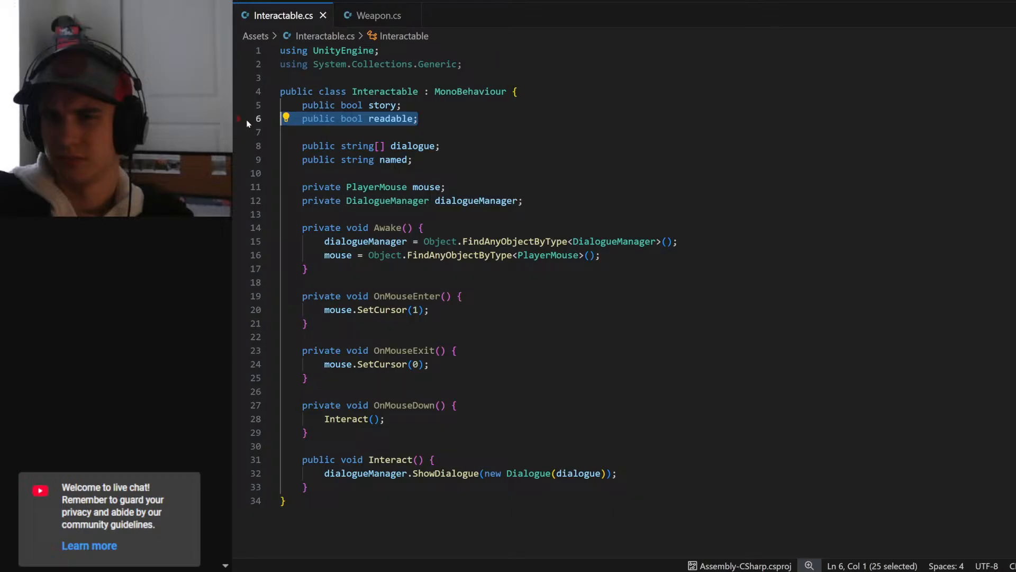
click(423, 120)
double_click(397, 120)
key(alt+Tab)
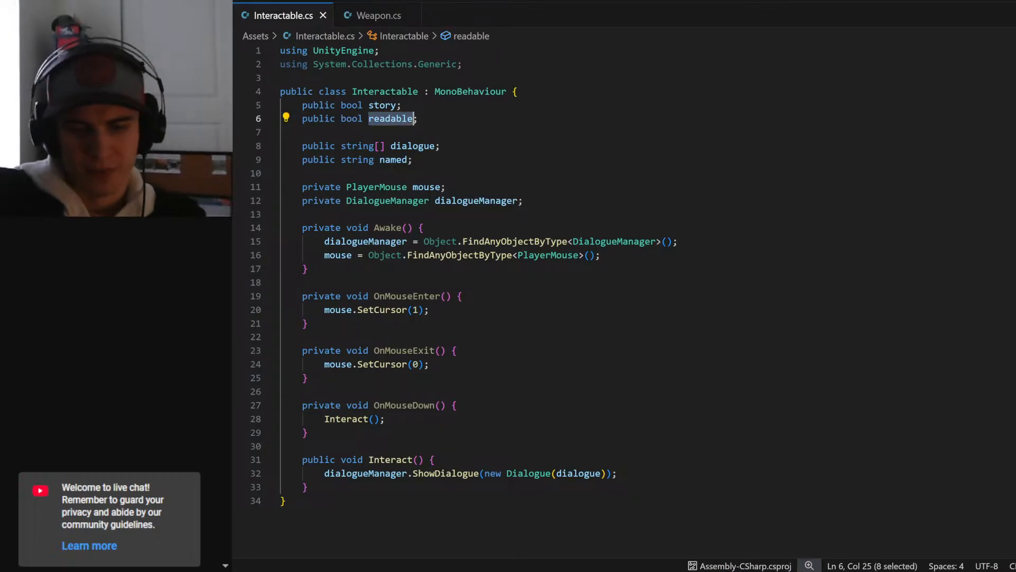
text(weapon)
key(End)
key(Return)
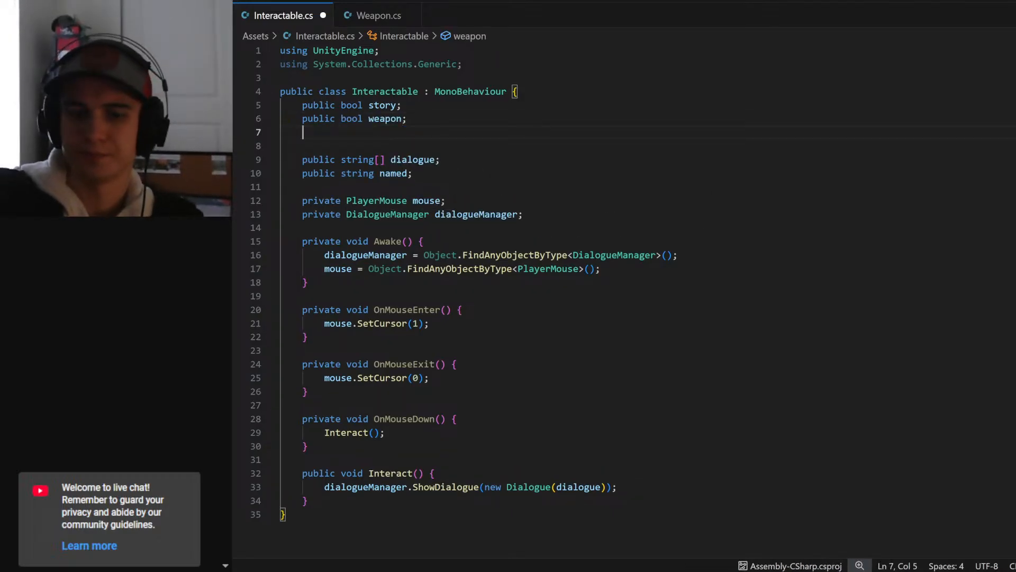
text(public bool effi)
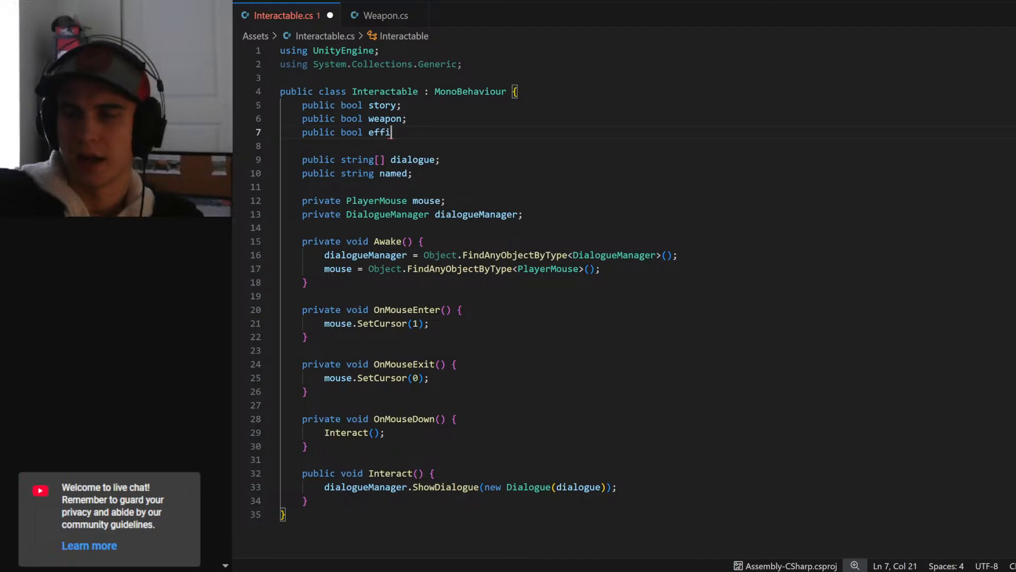
text(gee)
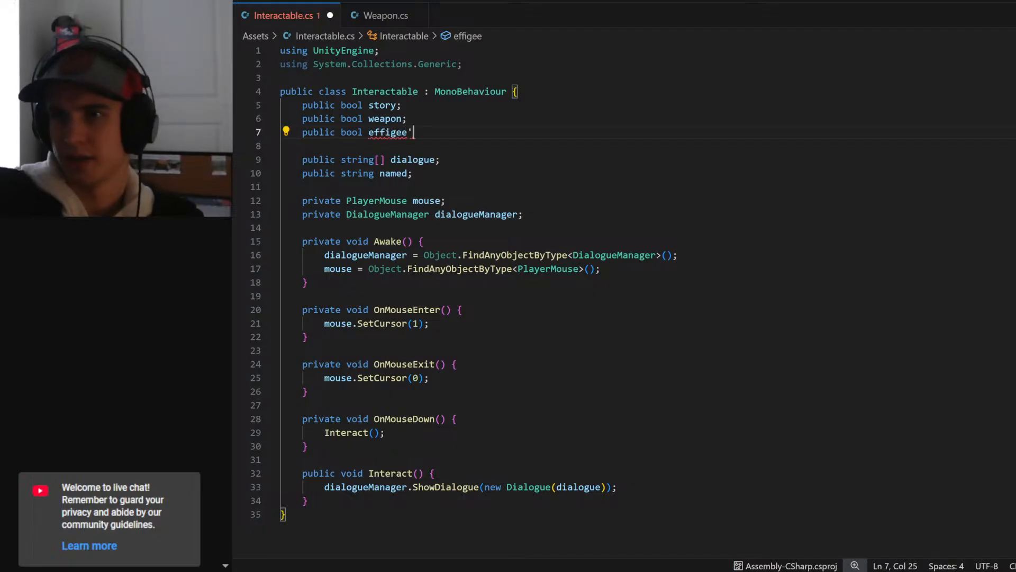
text(;)
key(ctrl+s)
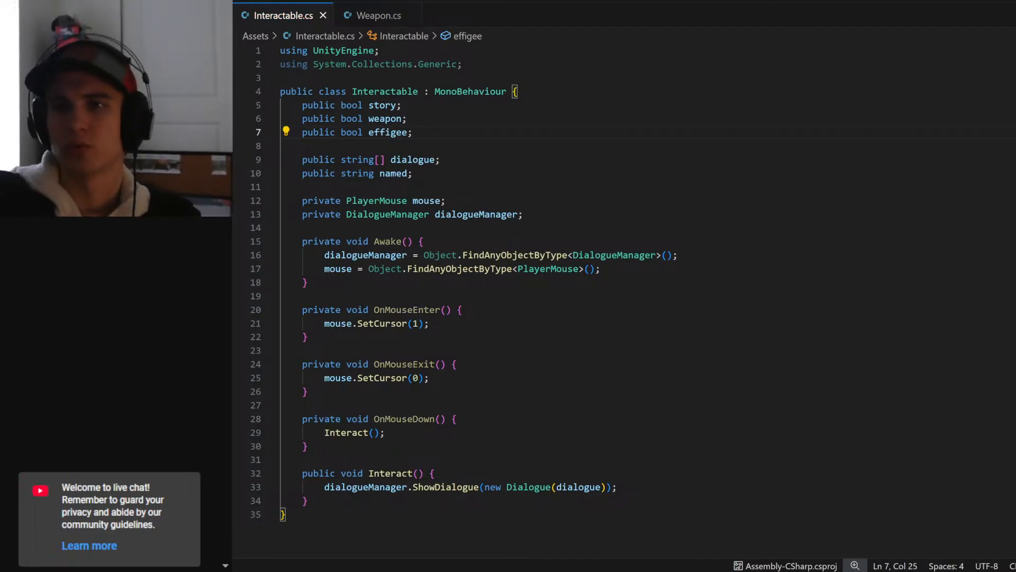
- Review the weapon bool, the Interact method and the OnMouseEnter, OnMouseExit and OnMouseDown methods
double_click(375, 121)
key(End)
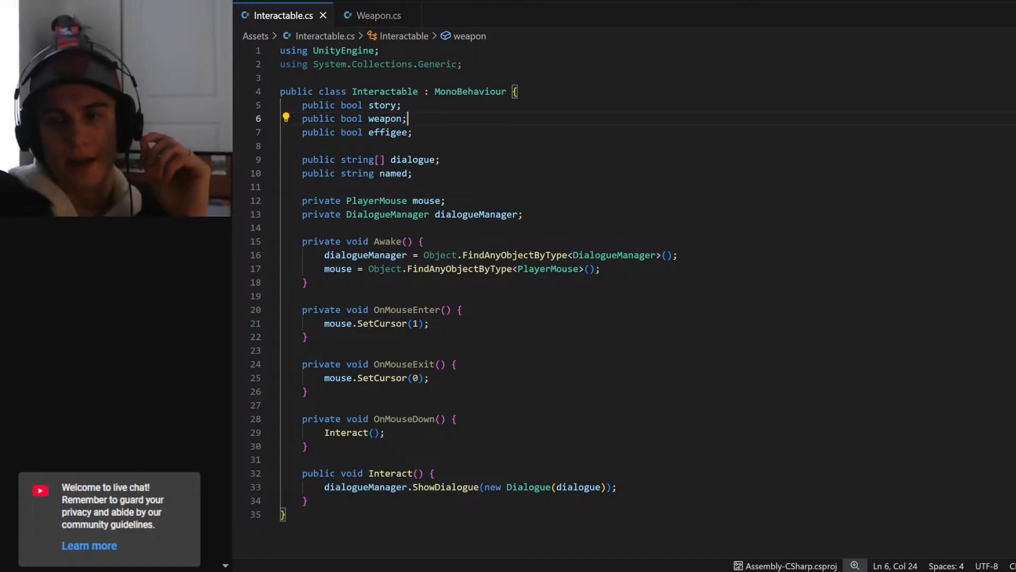
click(385, 433)
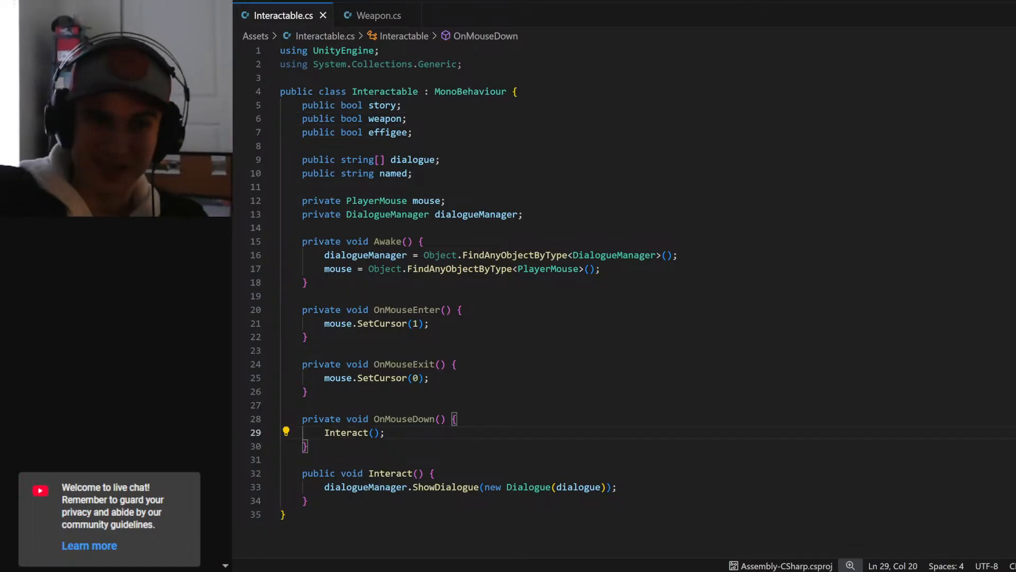
double_click(391, 473)
click(436, 473)
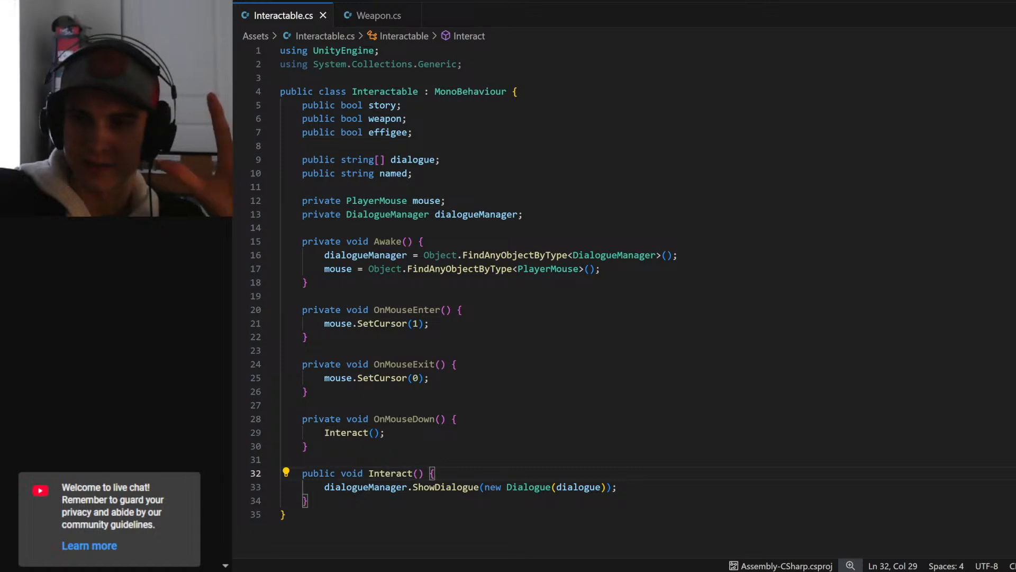
drag(281, 459, 281, 295)
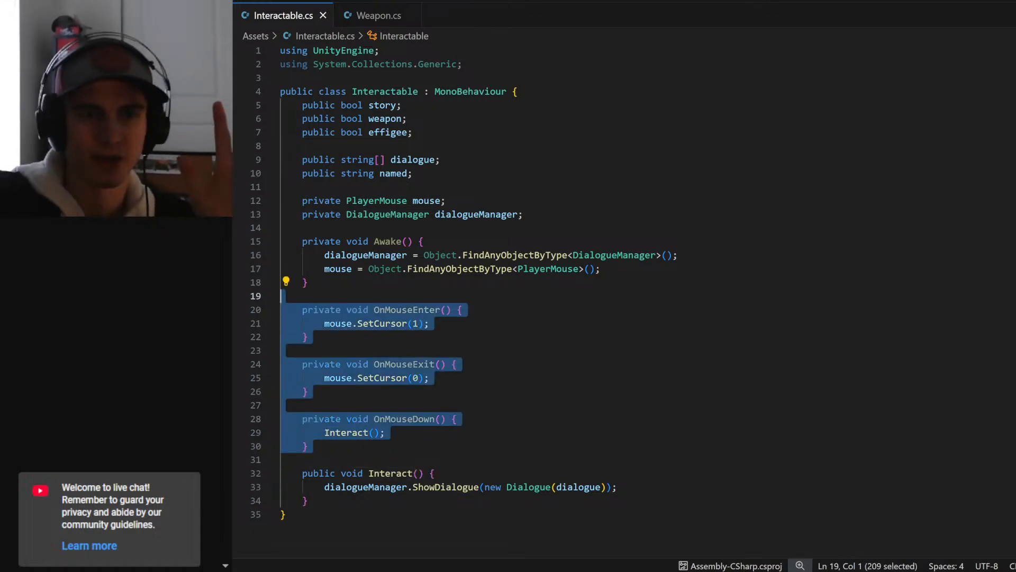
- In the Interact method, add an "if (story)" condition above the ShowDialogue call and indent the call beneath it
click(436, 473)
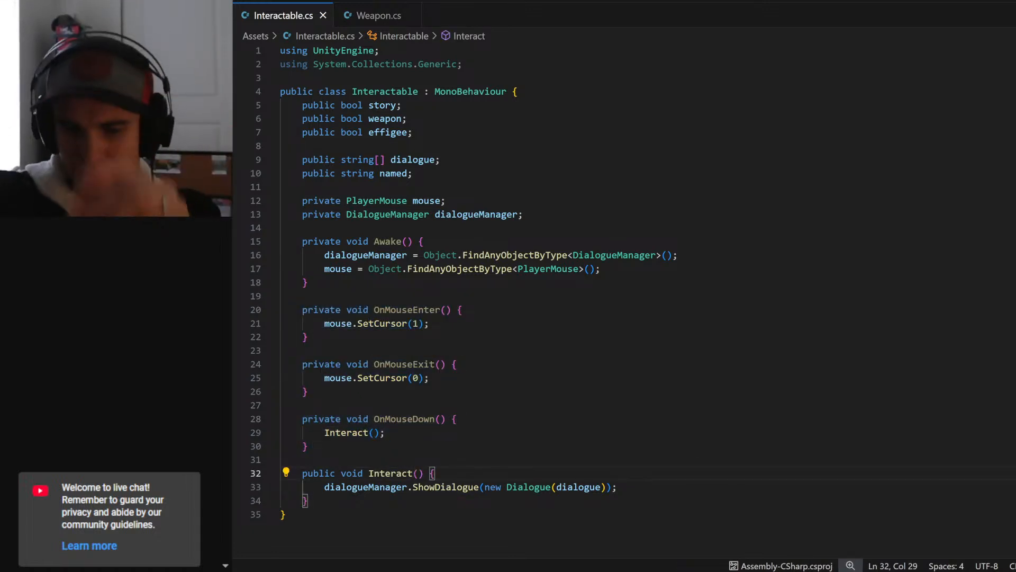
key(Return)
text(if )()
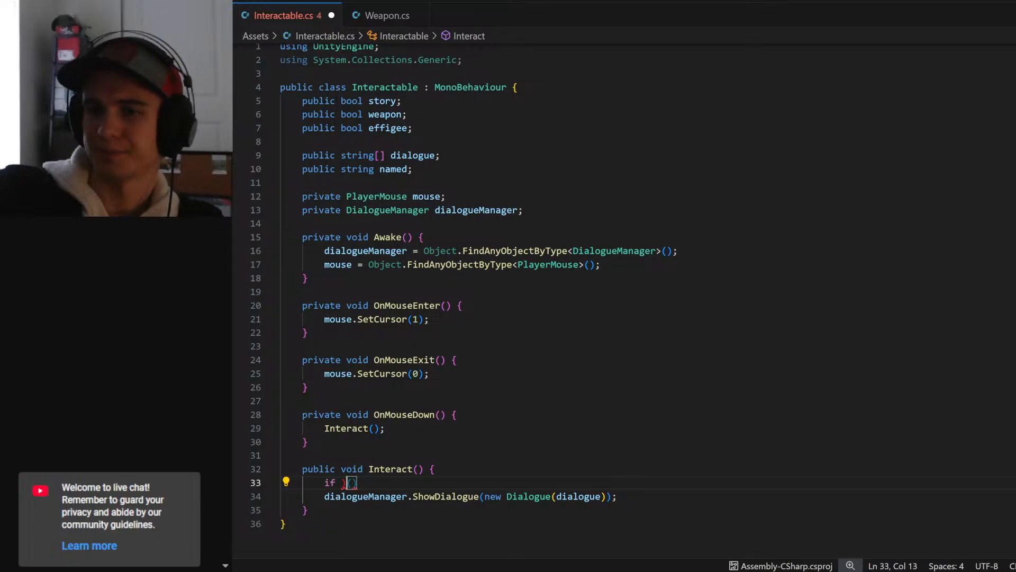
key(BackSpace)
key(BackSpace)
text(()
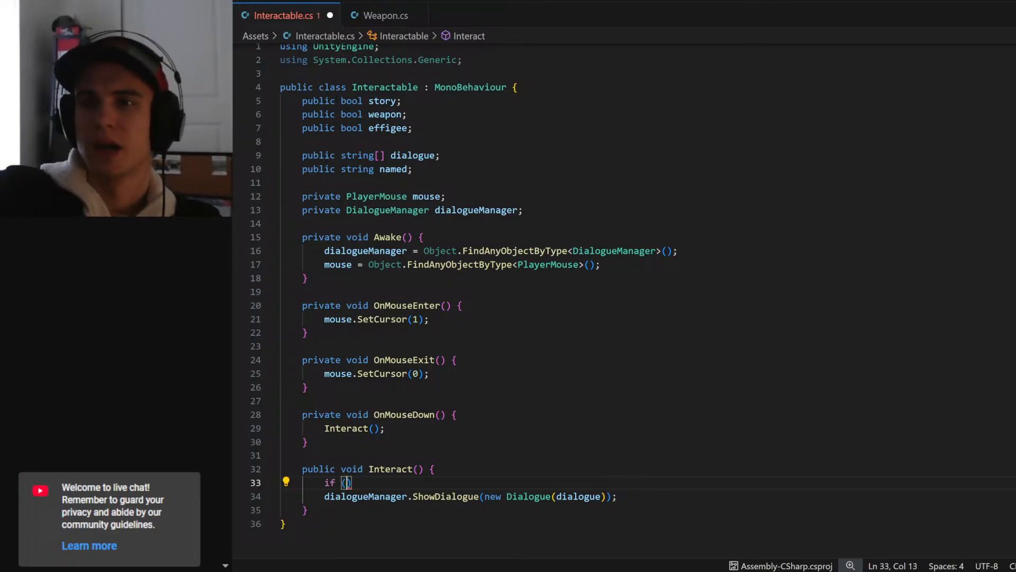
text(story)
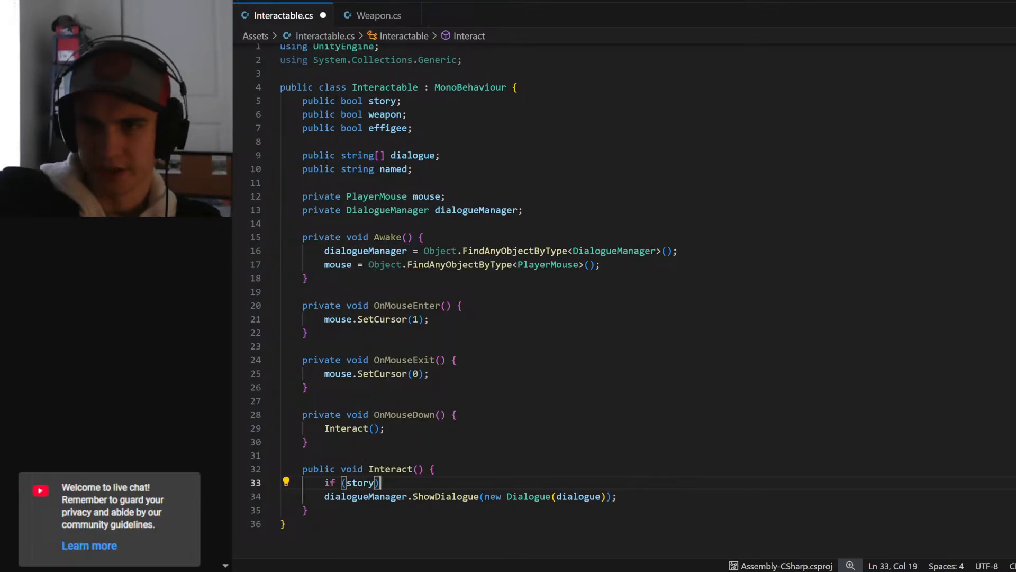
scroll(380, 482, down, 1)
click(380, 482)
key(Home)
key(Tab)
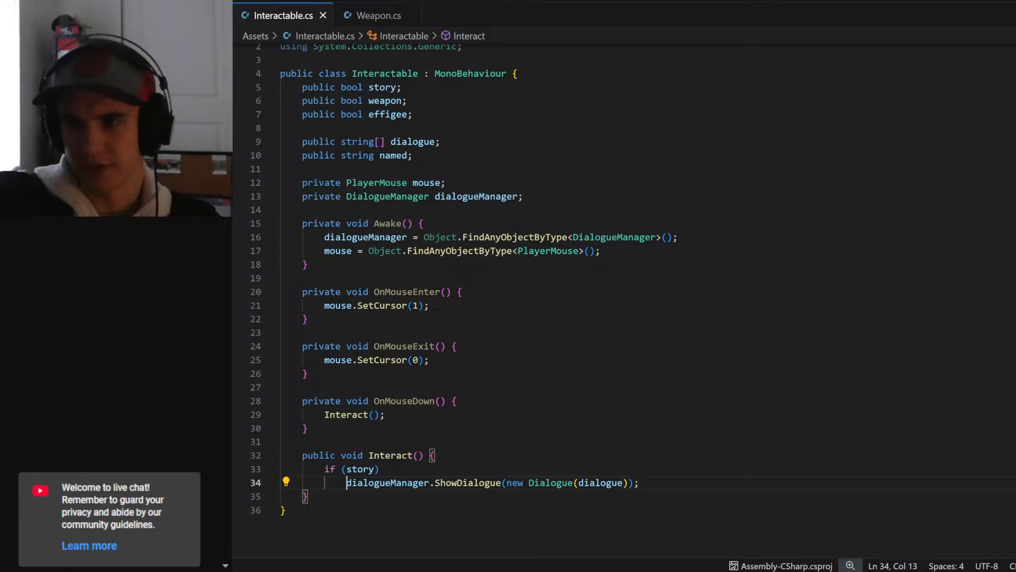
- Below the ShowDialogue call in the Interact method, add an empty "else if (effigee)" block with braces and save the script
key(End)
key(Return)
key(BackSpace)
text(e)
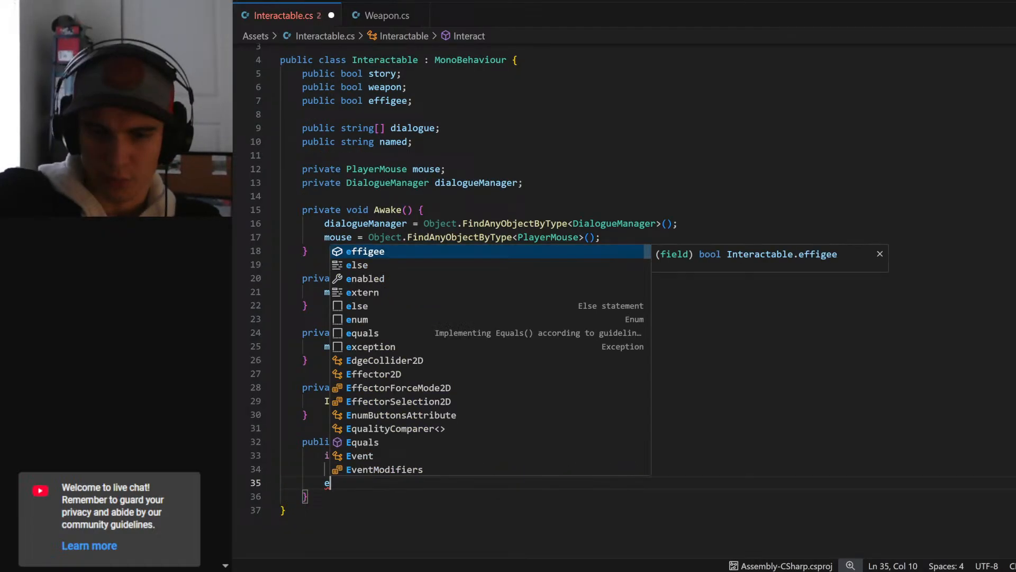
text(lse if ())
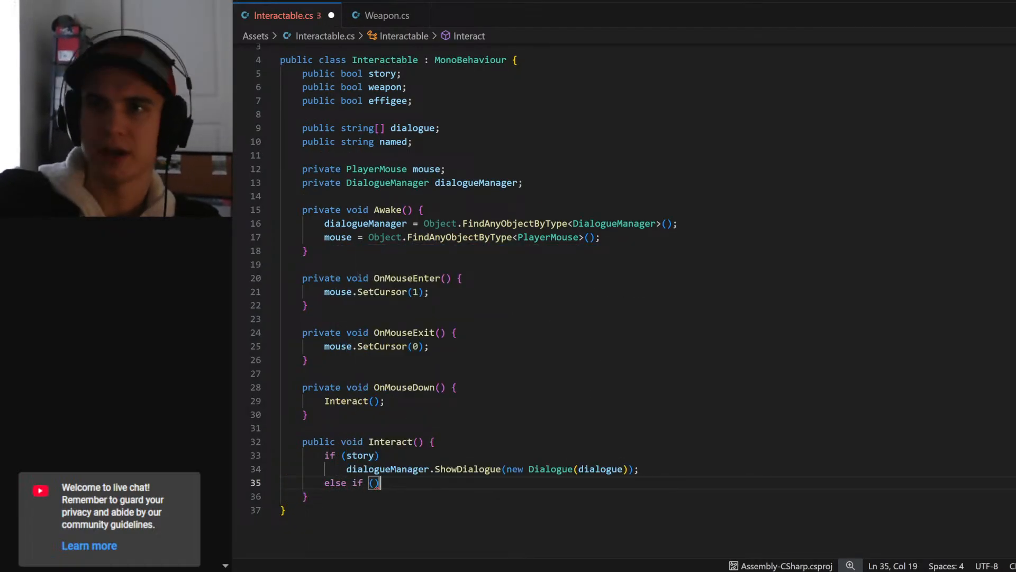
key(Left)
text(effiige)
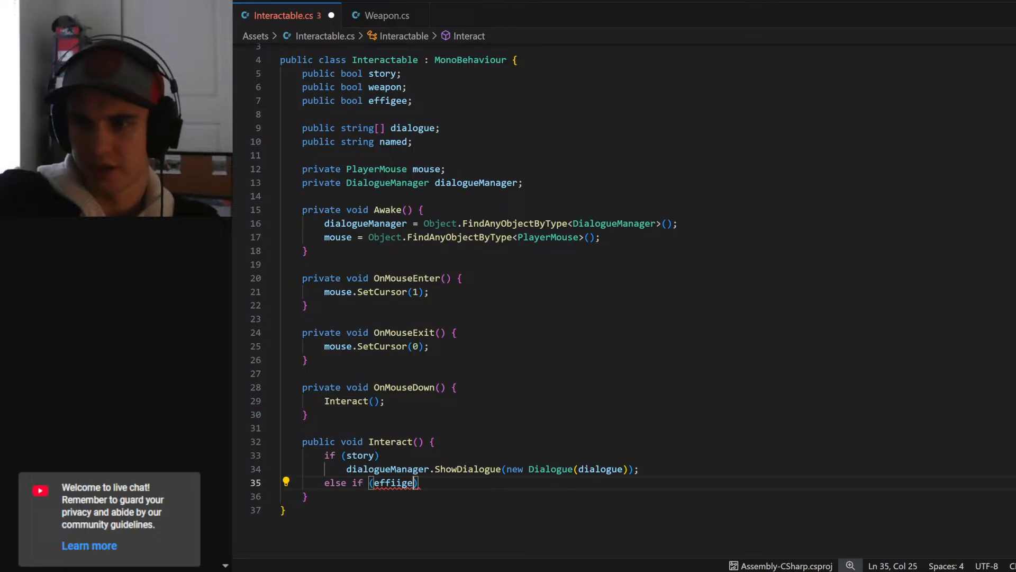
key(BackSpace)
key(BackSpace)
key(BackSpace)
text(gee)
key(End)
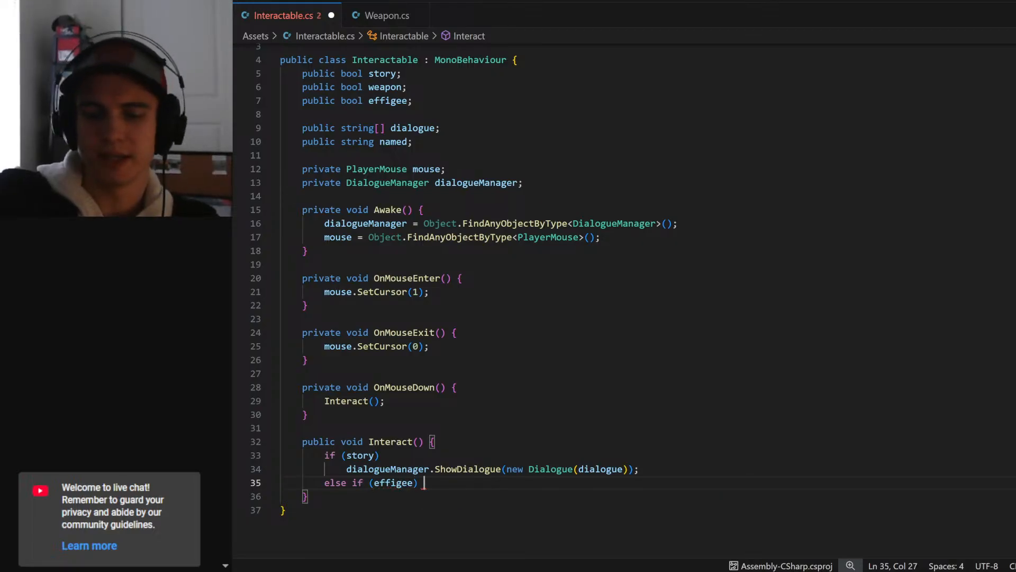
text({)
key(Return)
key(ctrl+s)
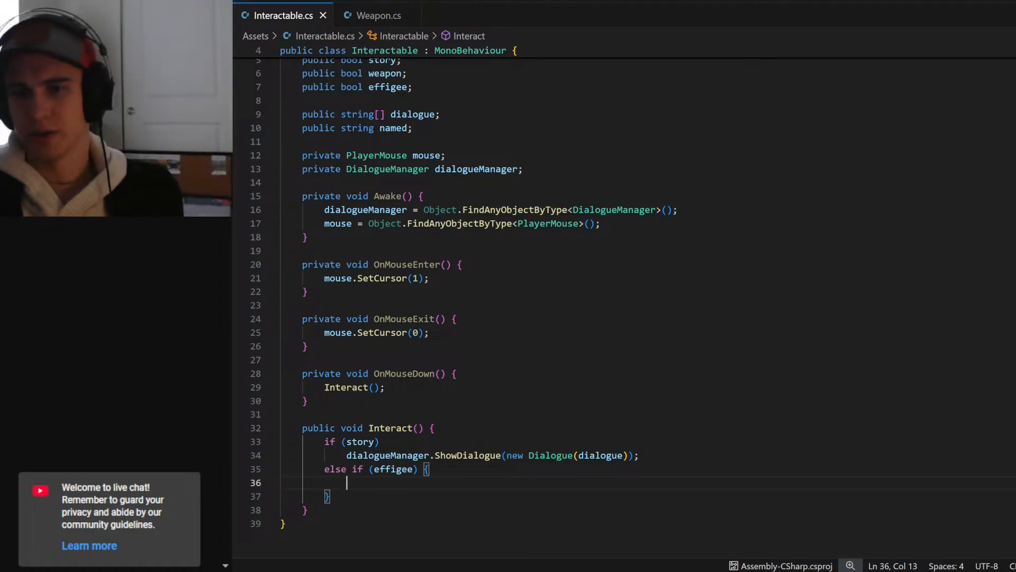
- Inside the effigee block, write the comments "//show HUD" and "//freeze game??" on separate lines
text(//)
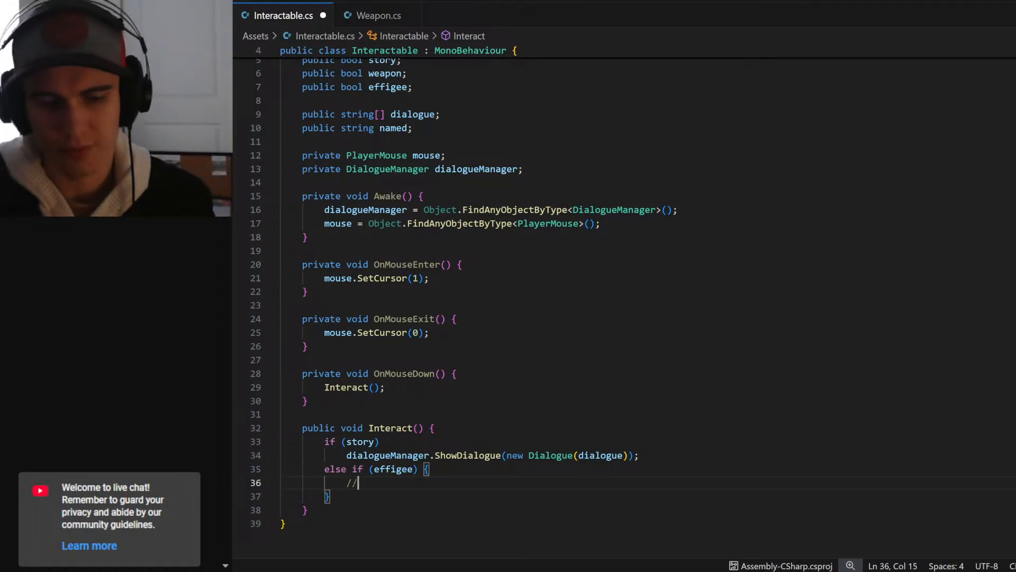
text(show )
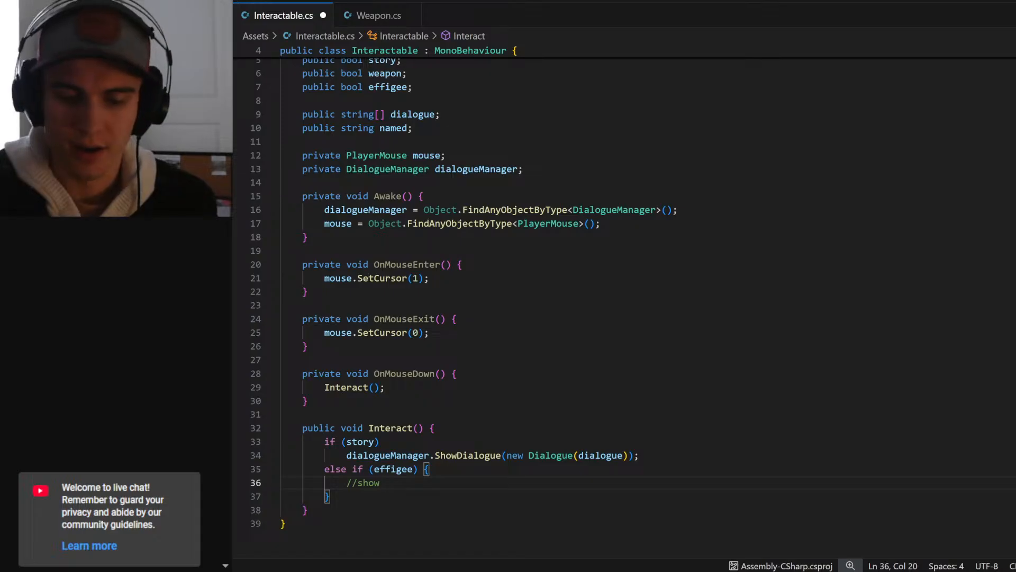
text(HUD)
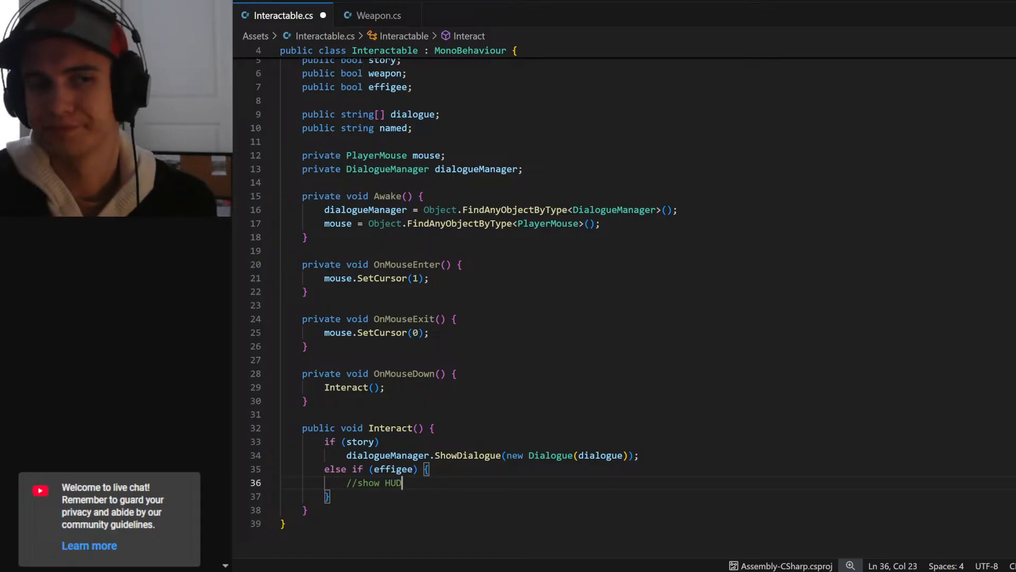
key(Return)
text(/)
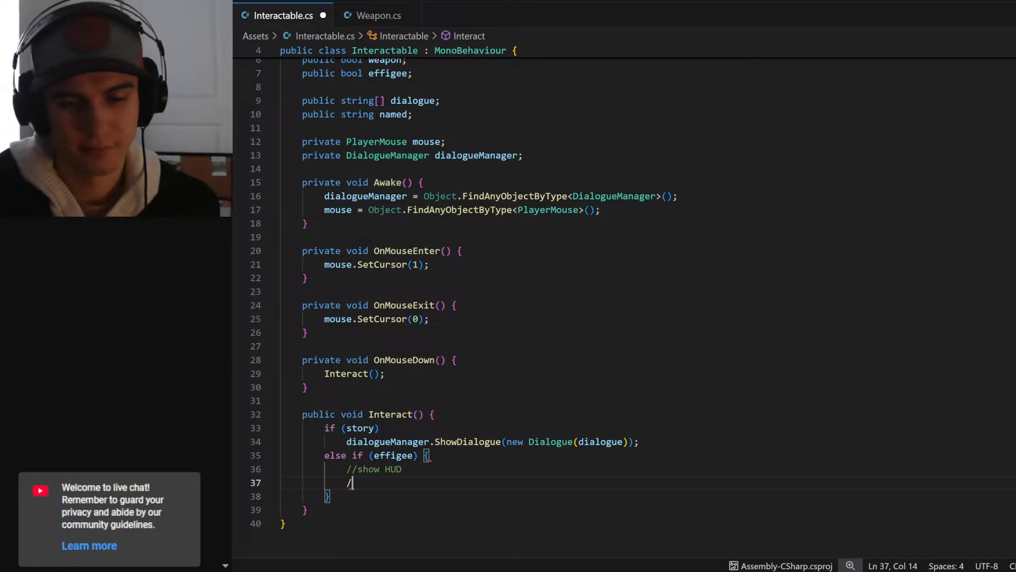
text(/freeze game)
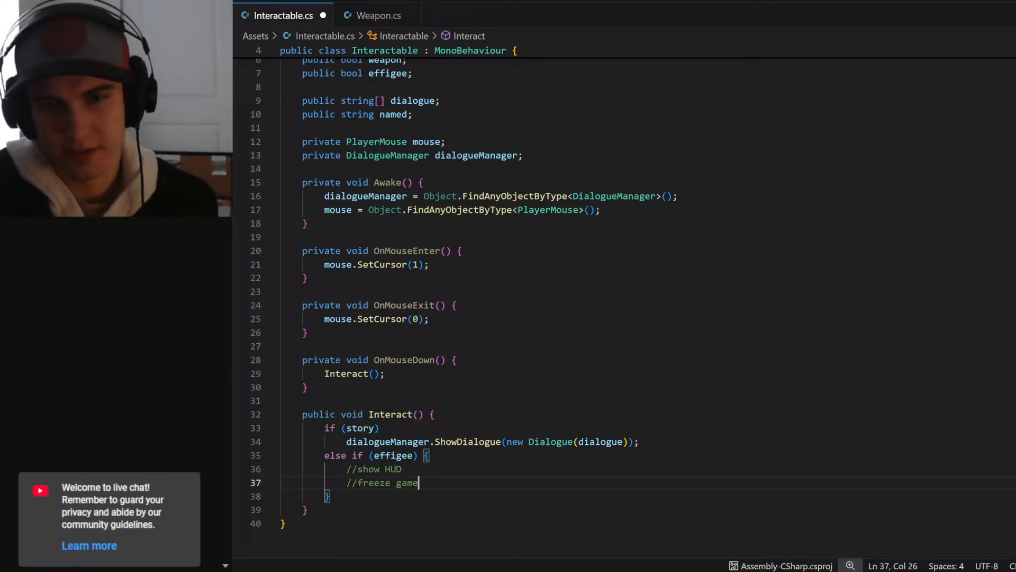
text(??)
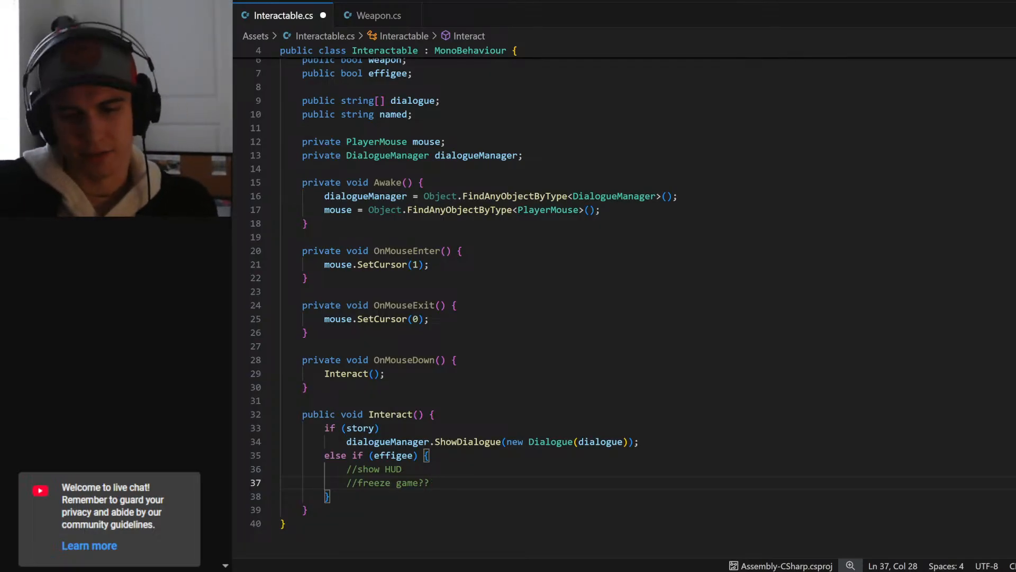
- Extend the freeze game comment with "- Sets some variable to do something so that things don't do anything?"
text(- Sets some vra)
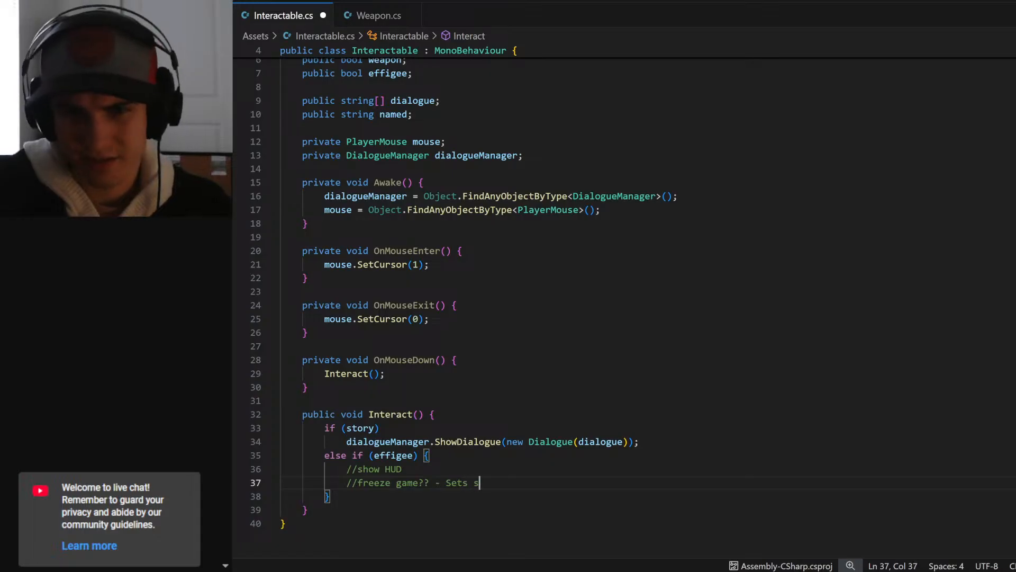
text(riabl)
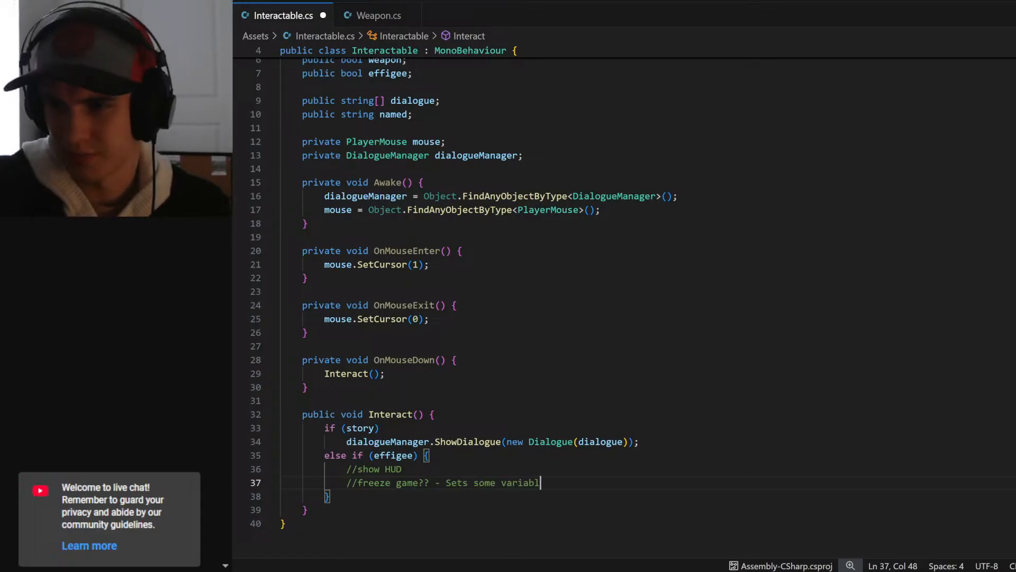
text(e to do something so t)
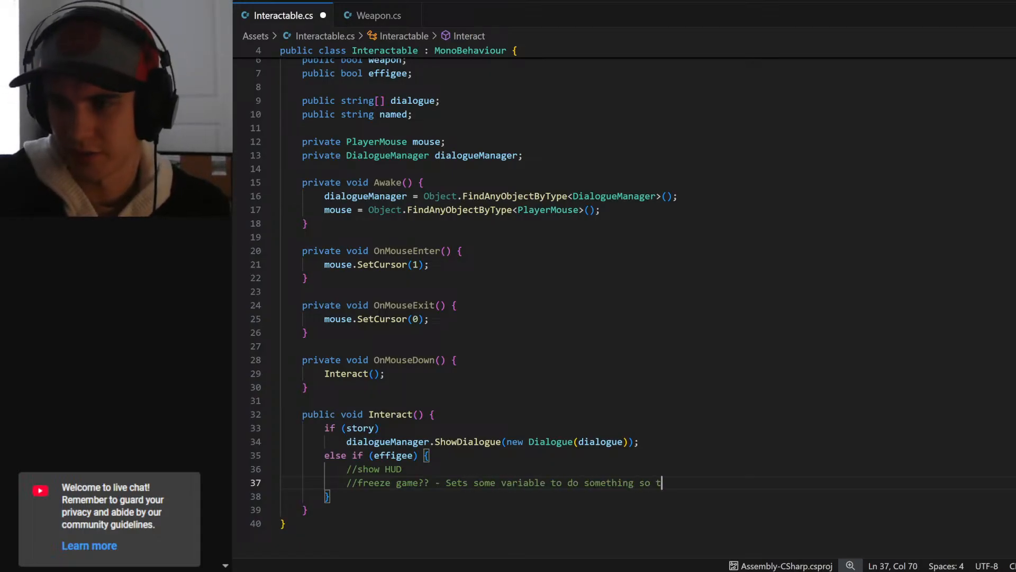
text(hat things don't do anything)
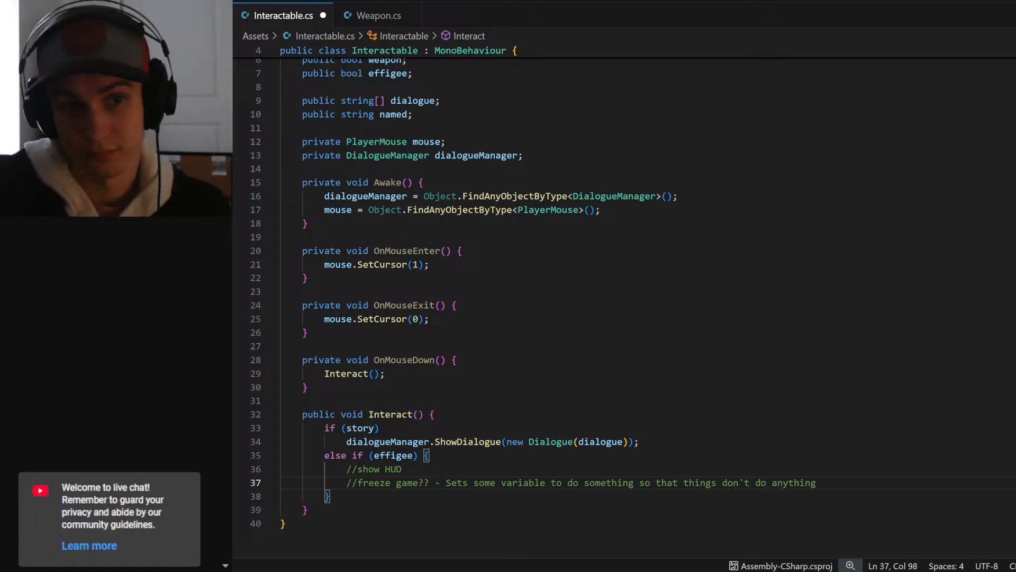
text(?)
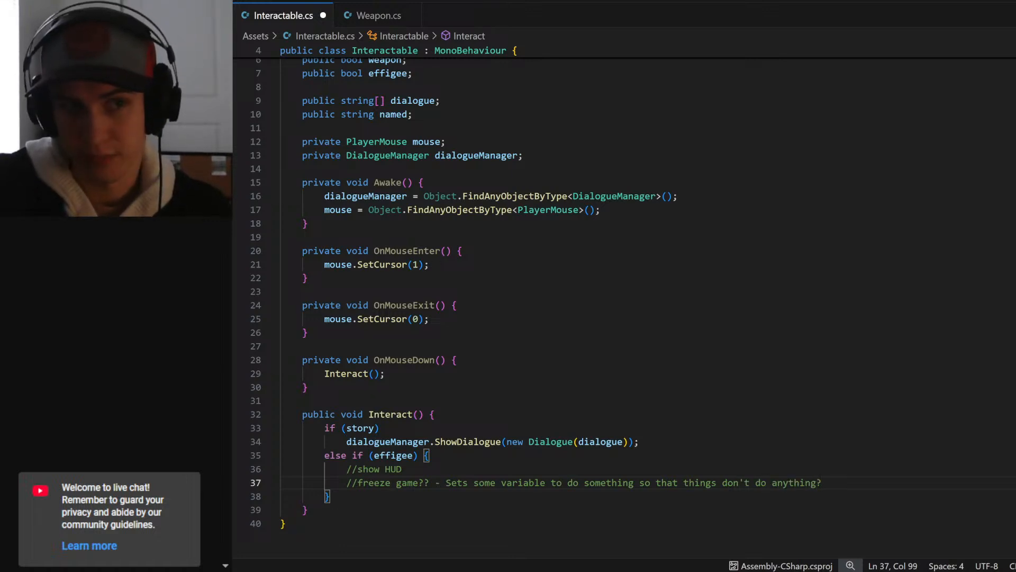
- Add the comment "//deal damage to player" as a new last line of the effigee block and save the script
key(Return)
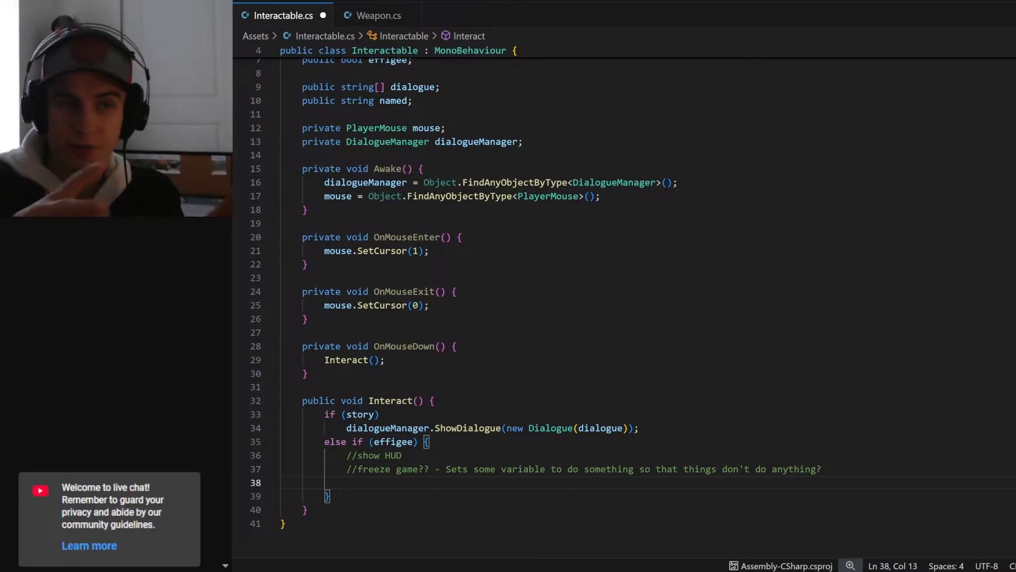
text(//)
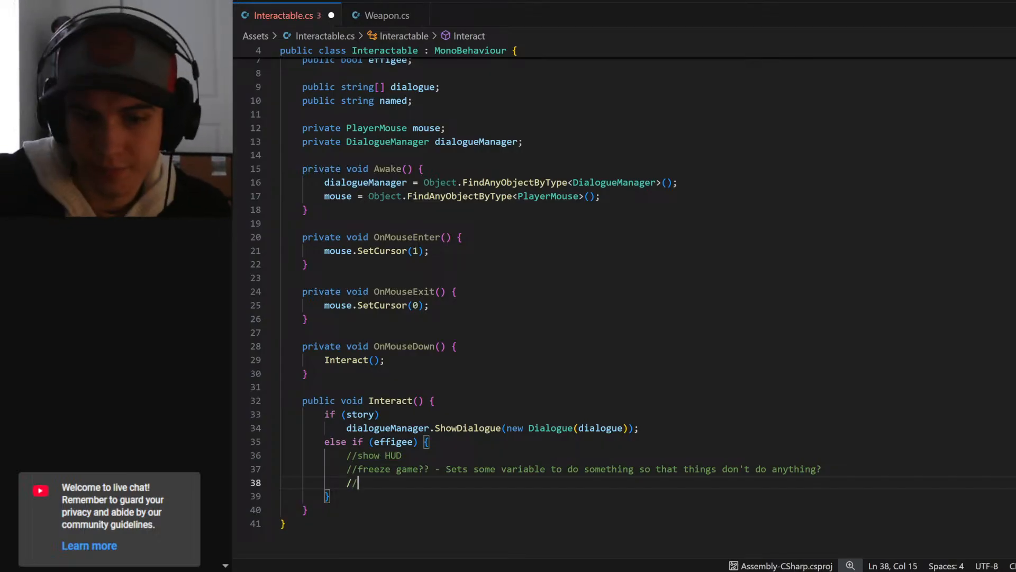
text(deal damage to player)
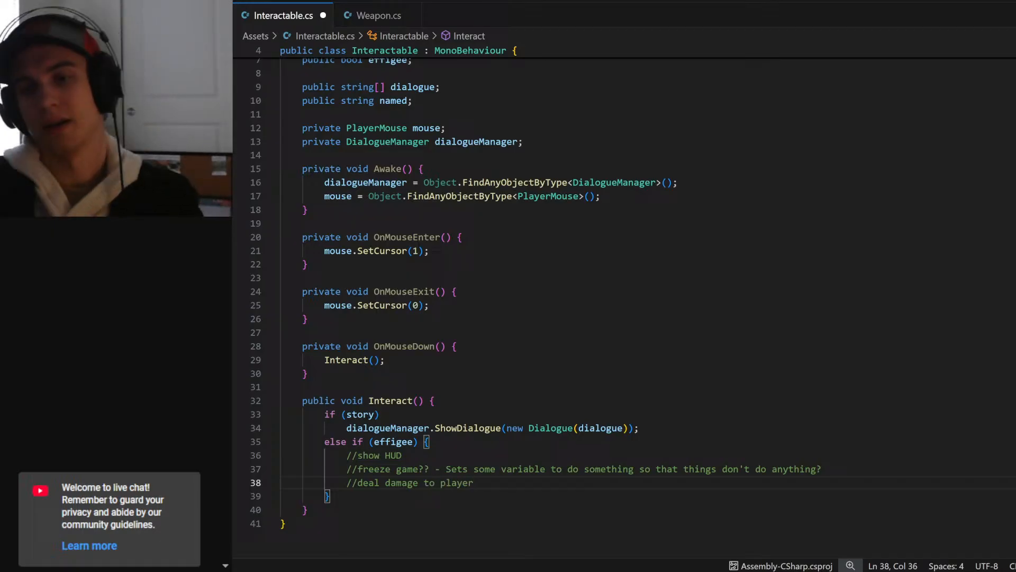
key(ctrl+s)
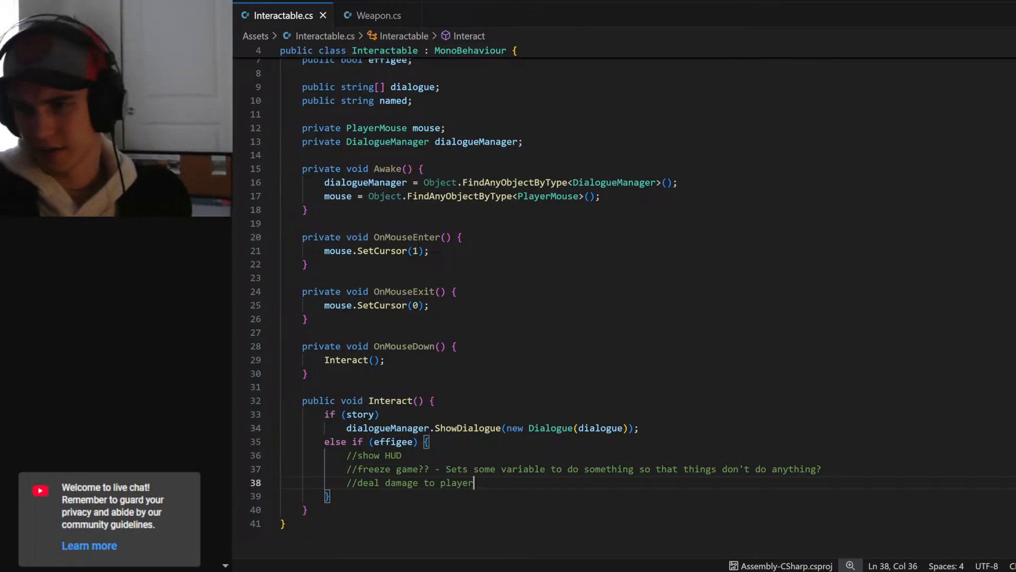
- Switch to the Unity editor and place the TitleScreen 1_0 sprite in the scene
key(alt+Tab)
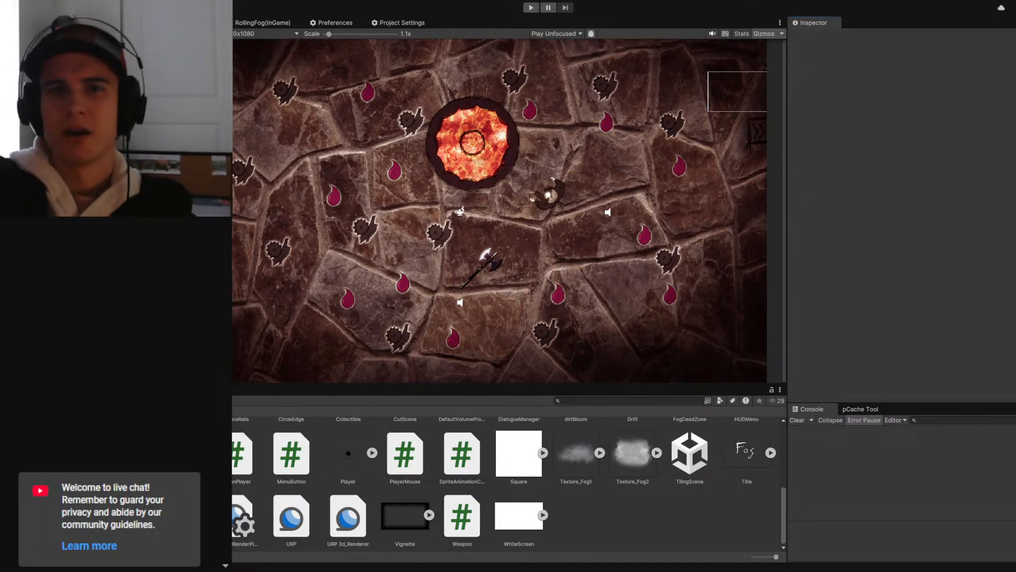
scroll(353, 524, up, 5)
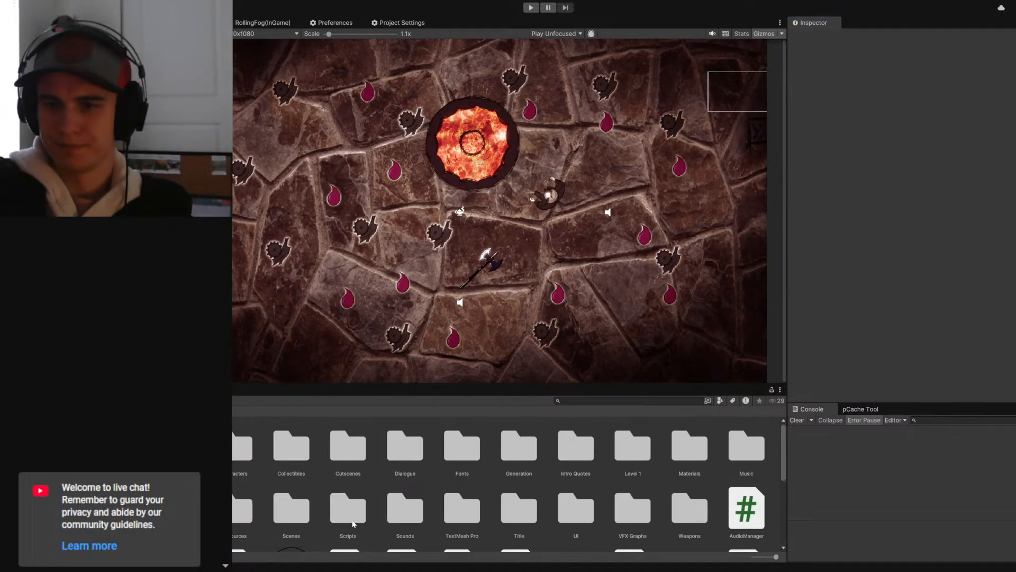
scroll(353, 524, down, 5)
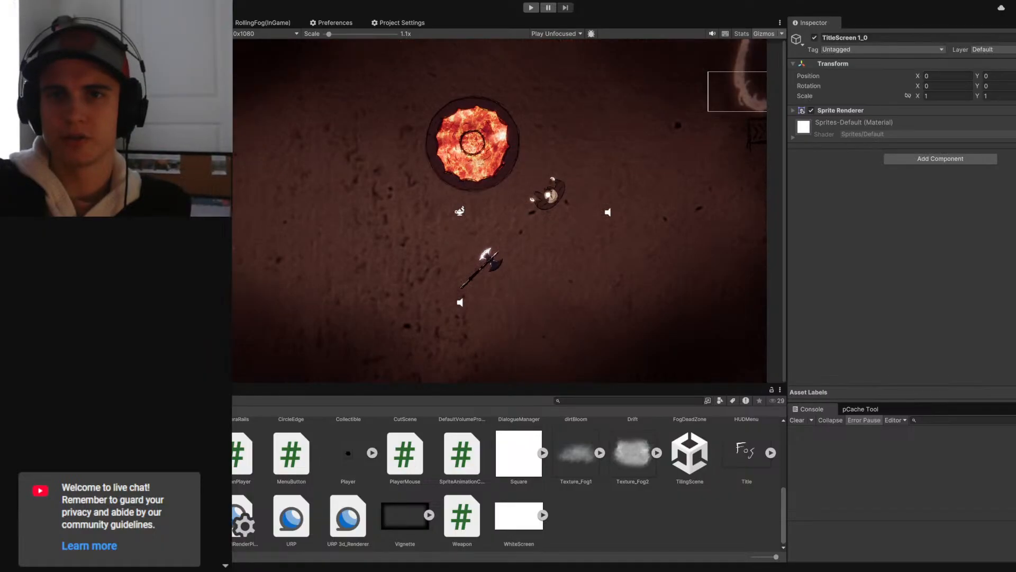
- Expand the Sprite Renderer settings of TitleScreen 1_0 and shrink the sprite to a scale of about X 0.13 and Y 0.14
click(793, 112)
drag(917, 96, 906, 97)
click(942, 97)
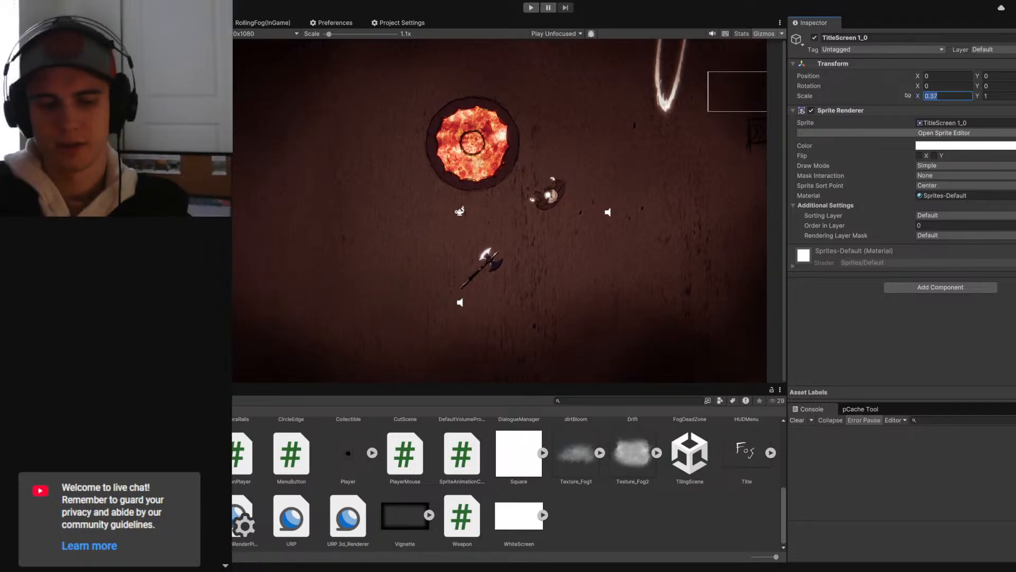
key(Tab)
text(0.37)
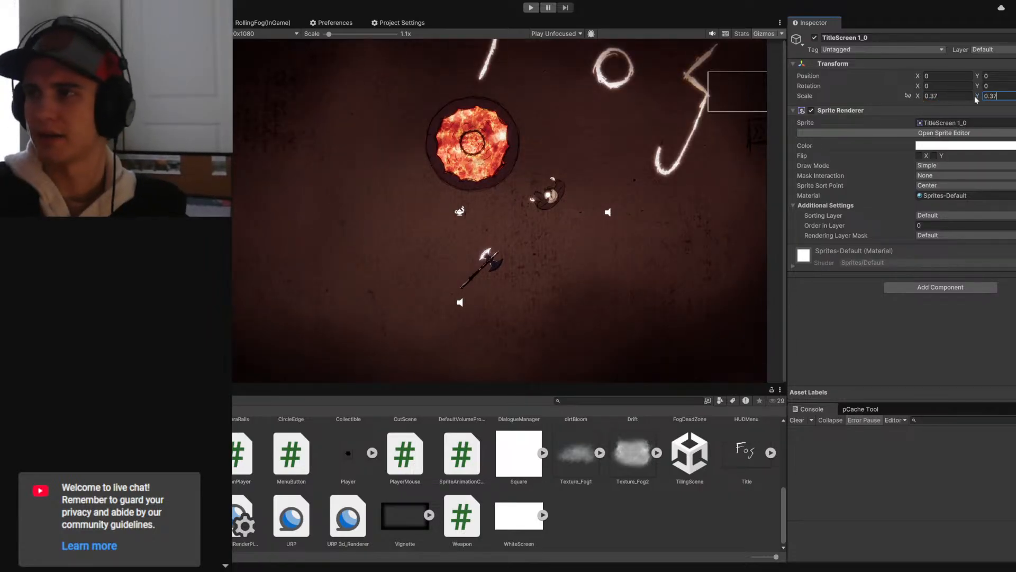
drag(977, 98, 911, 98)
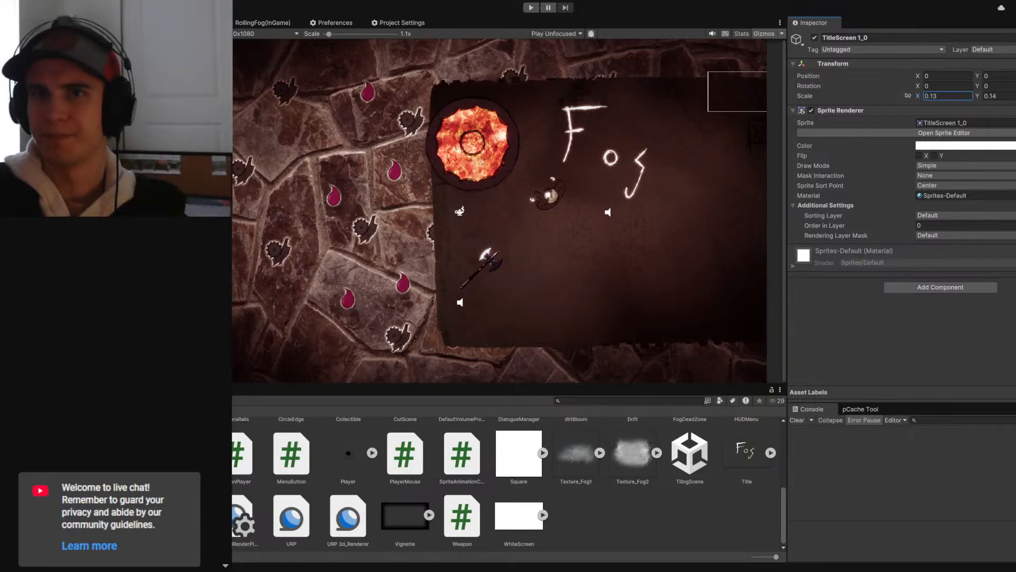
- In the Scene view, move TitleScreen 1_0 to about X -3.52, Y 0.04 and stretch it to a scale of about 0.235 by 0.179
click(158, 23)
scroll(379, 202, down, 12)
middle_drag(540, 227, 392, 222)
scroll(393, 222, down, 3)
key(w)
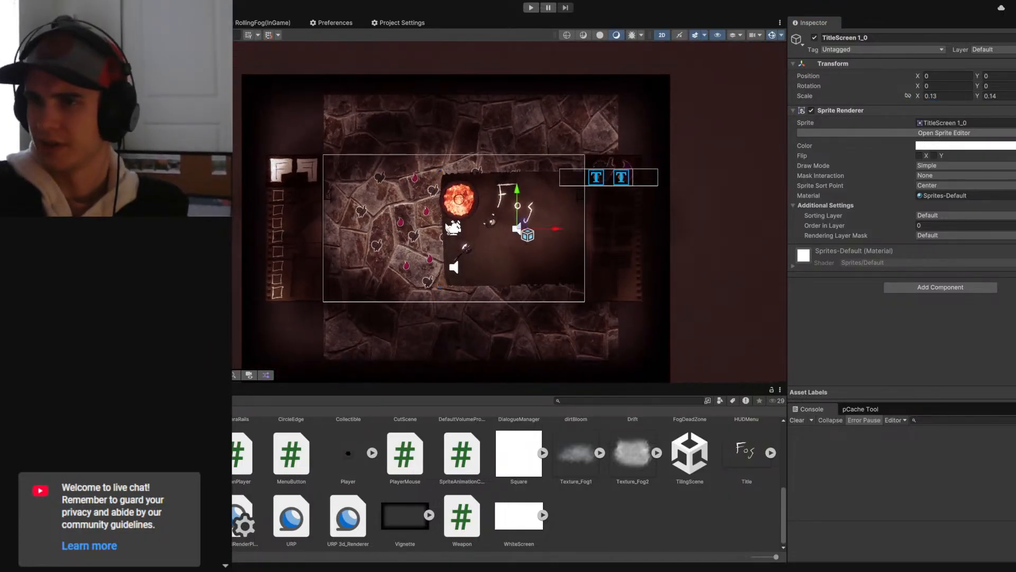
scroll(477, 226, up, 8)
drag(557, 225, 504, 235)
key(e)
key(r)
key(ctrl+p)
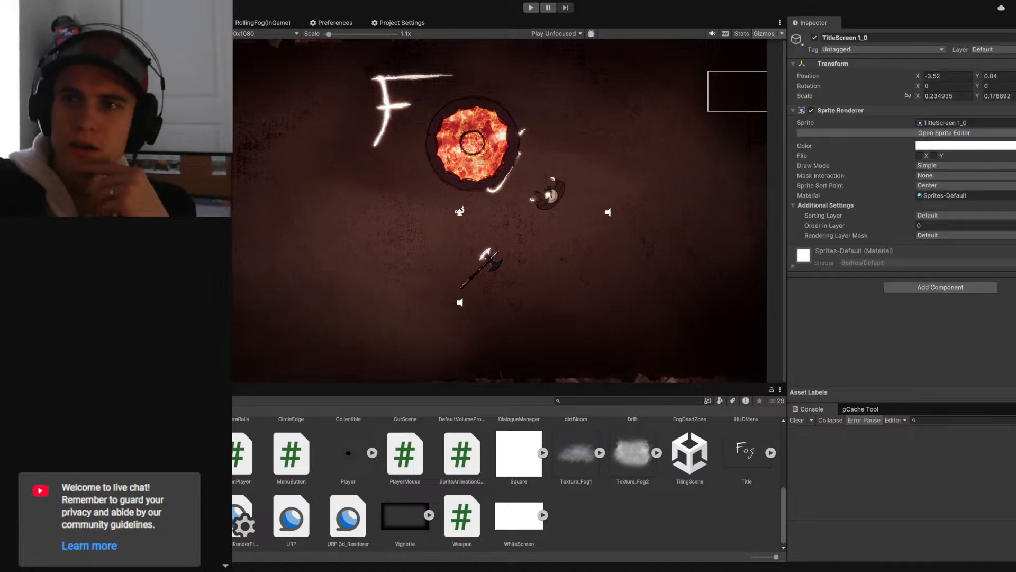
- Set the TitleScreen 1_0 sprite's sorting layer to Above and its order in layer to 50
click(936, 215)
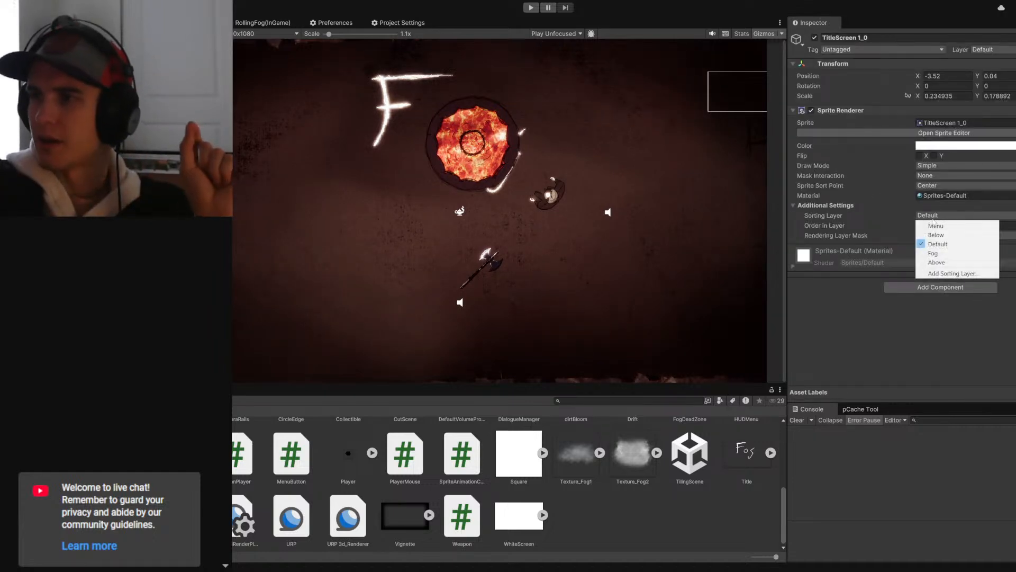
click(937, 262)
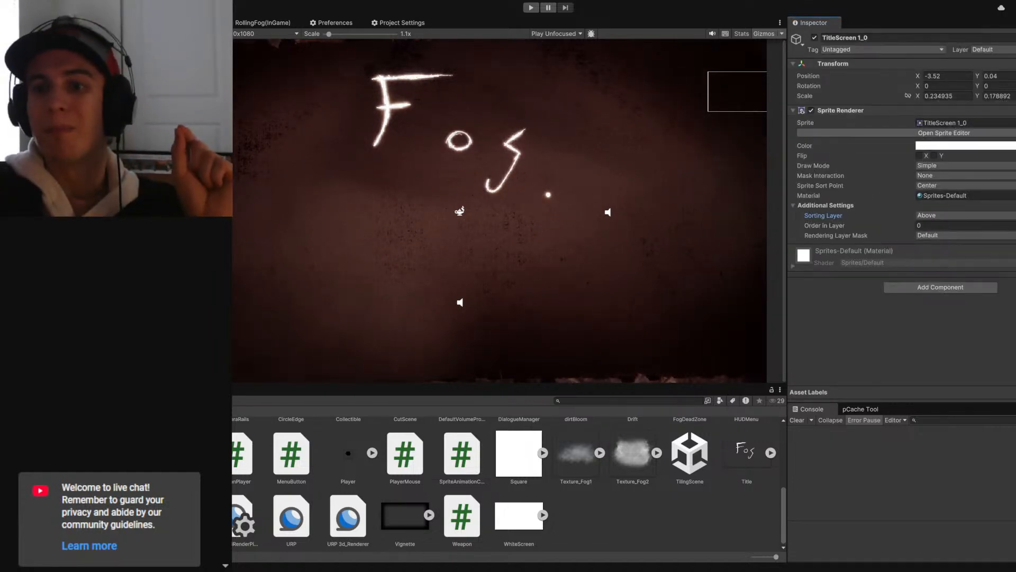
drag(873, 226, 848, 228)
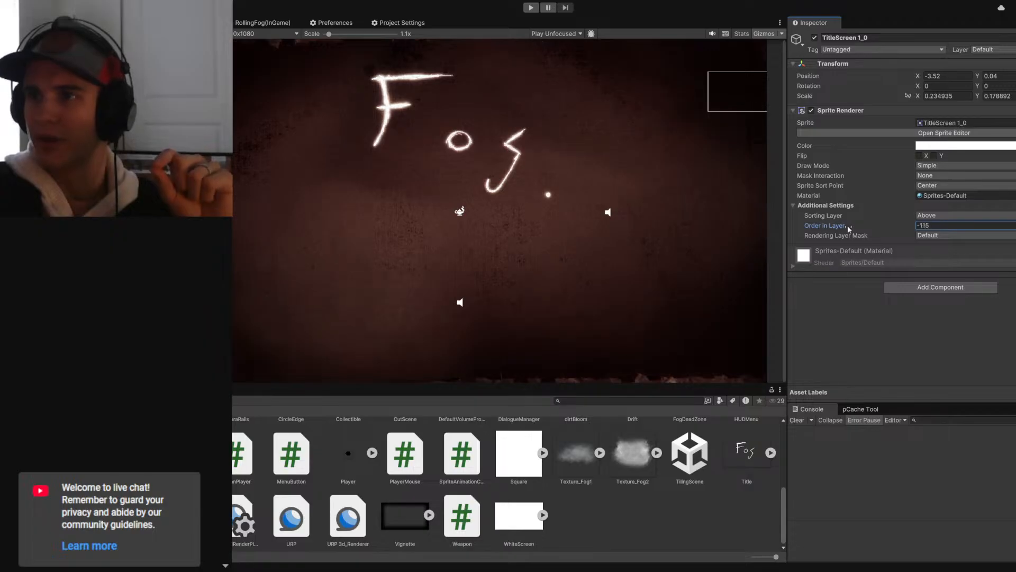
drag(778, 225, 873, 227)
click(939, 226)
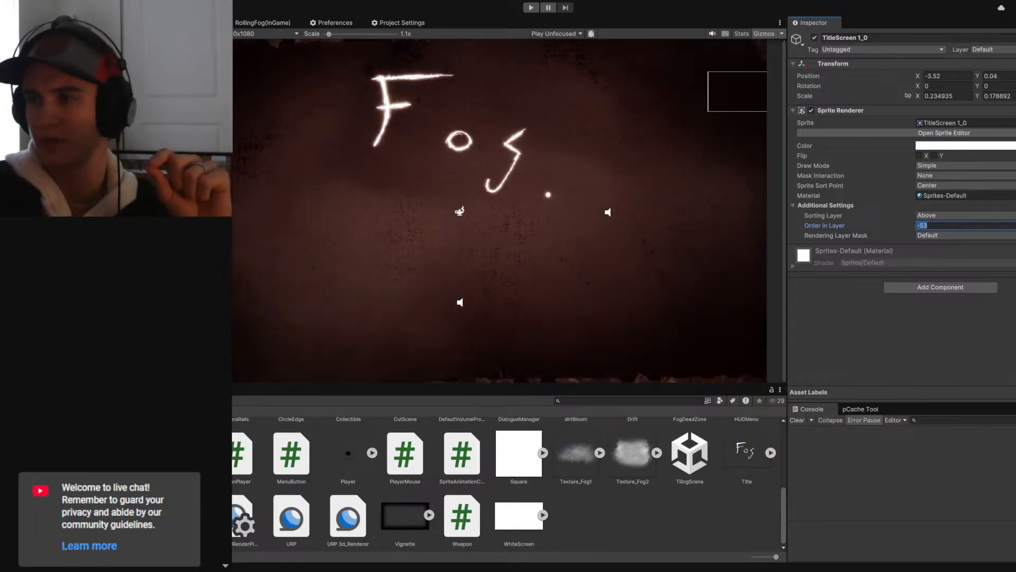
text(50)
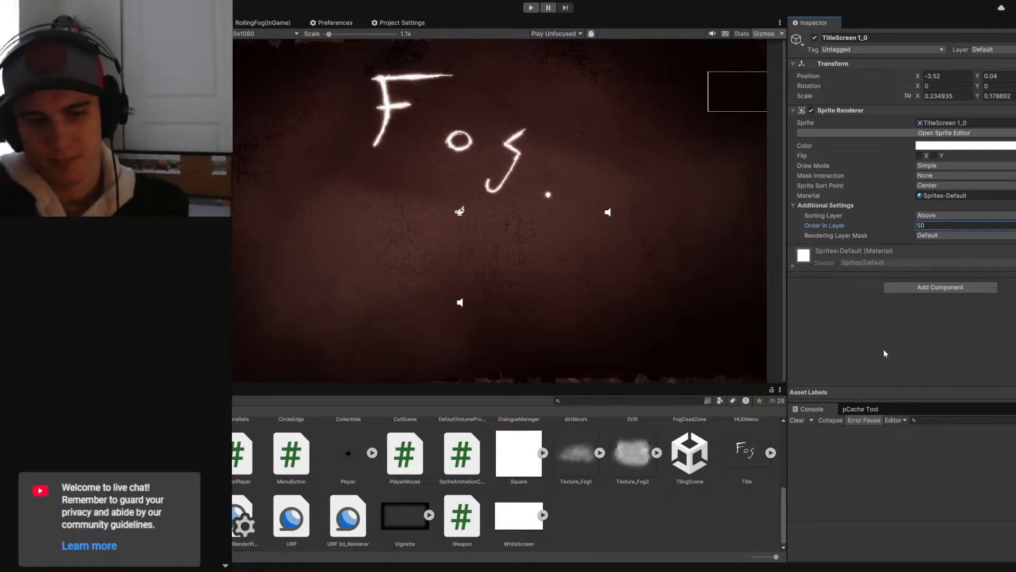
key(Return)
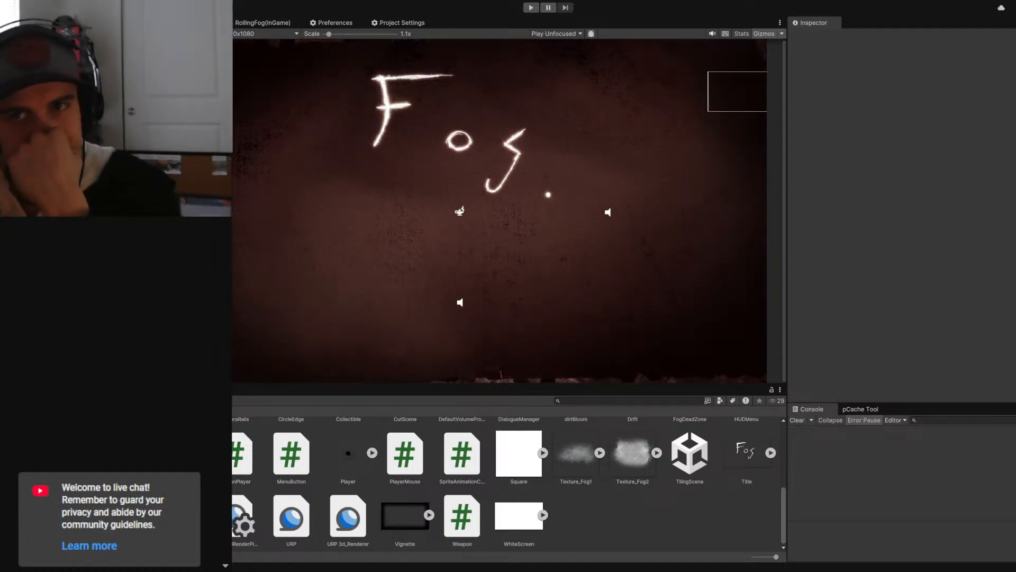
- Rename the TitleScreen 1_0 object to Effigee Upgrade Menu and make it a child of the Camera
click(878, 40)
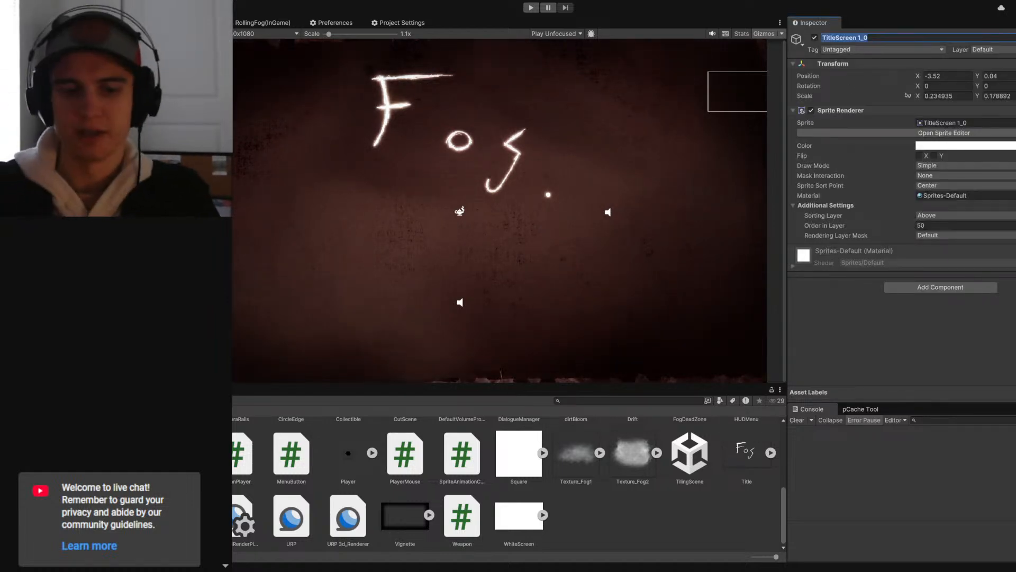
text(Effiggee)
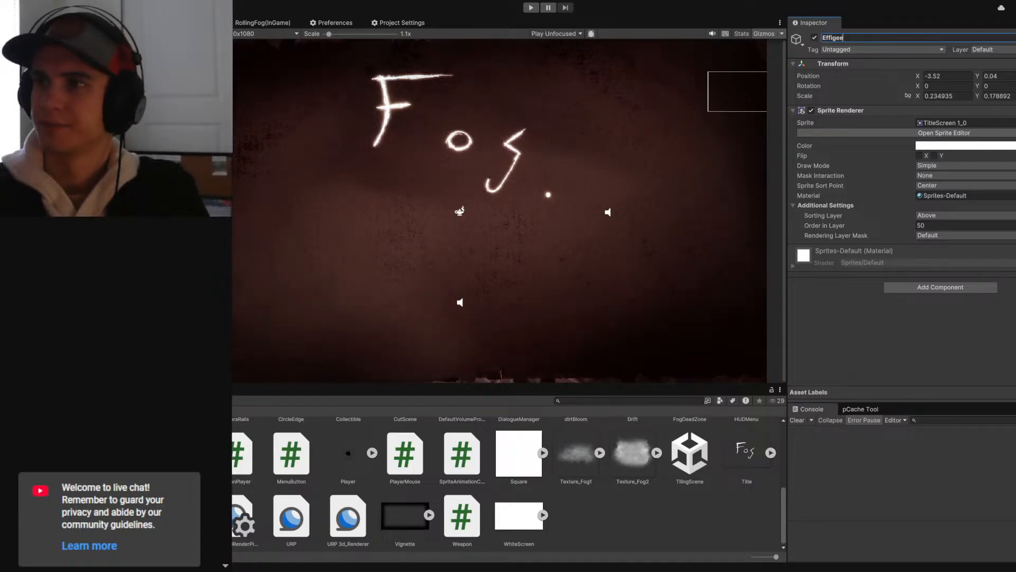
text( Upgrade Menu)
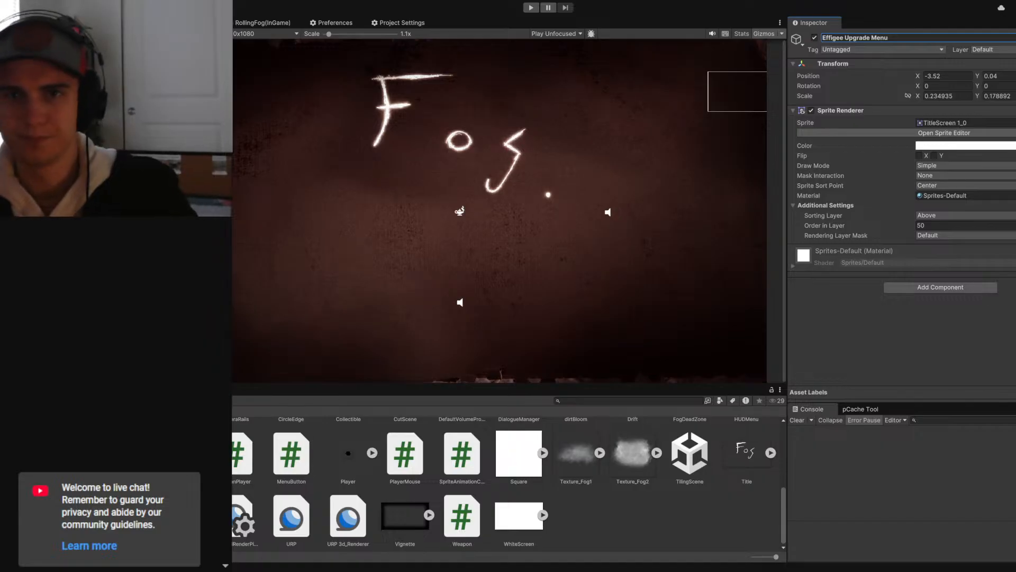
key(Return)
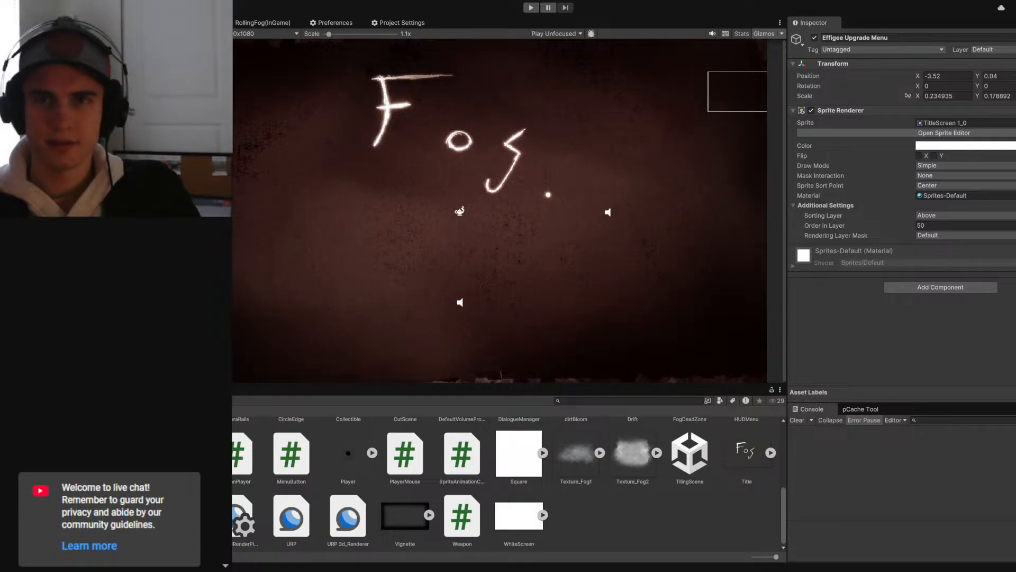
click(63, 68)
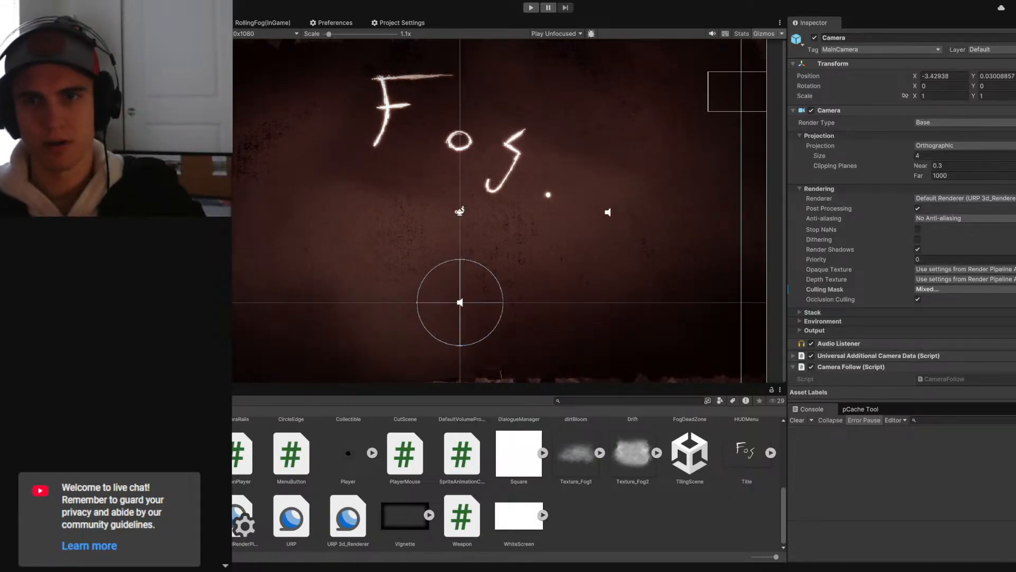
click(74, 101)
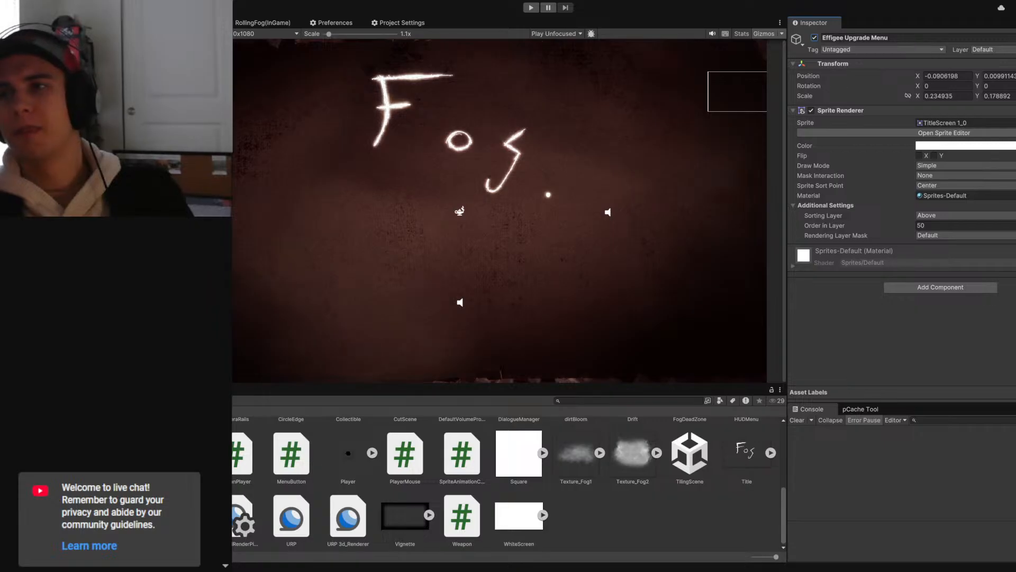
- Add and save a new project tag named EffigeeHUD
click(894, 50)
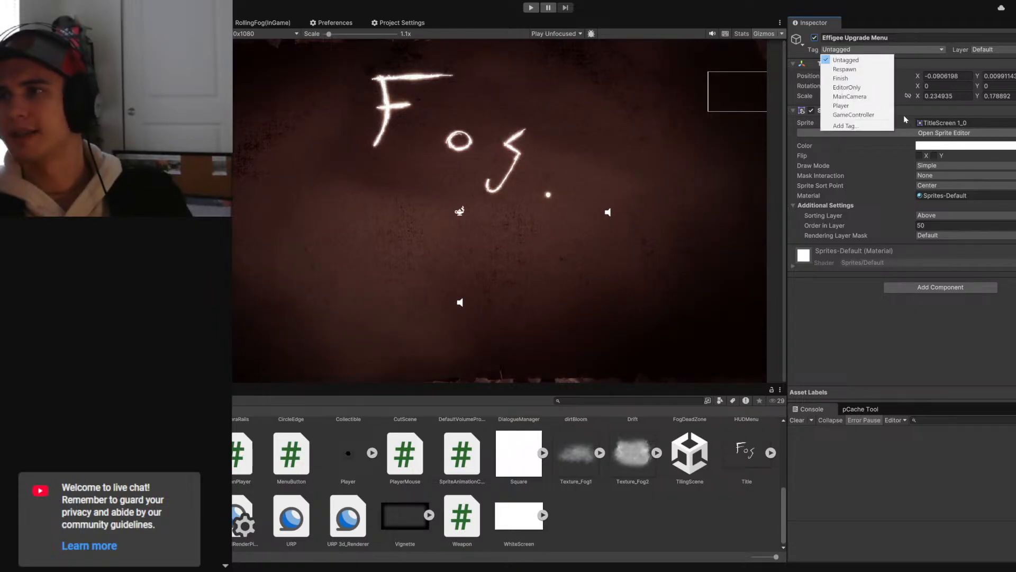
click(975, 50)
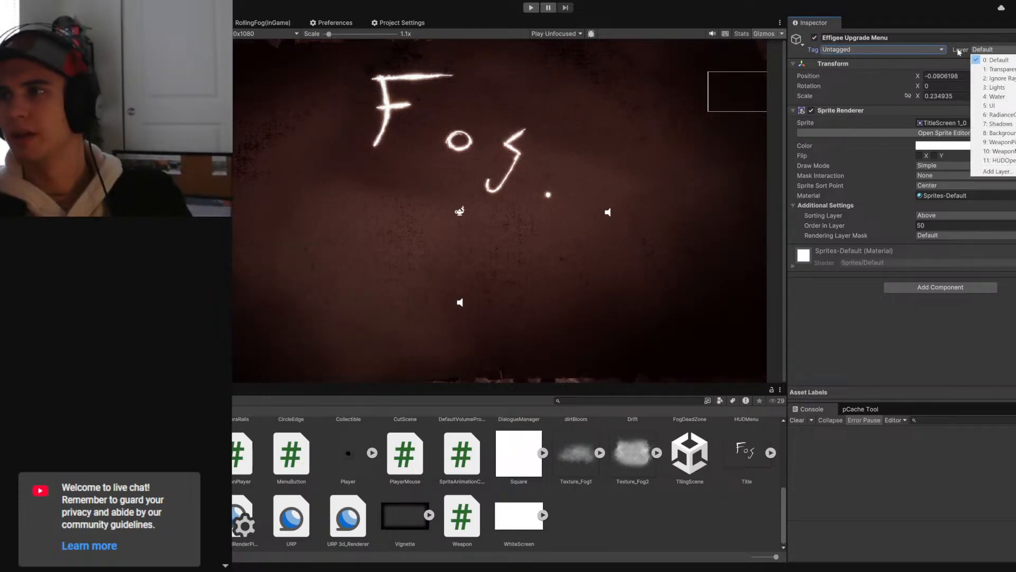
click(889, 50)
click(841, 127)
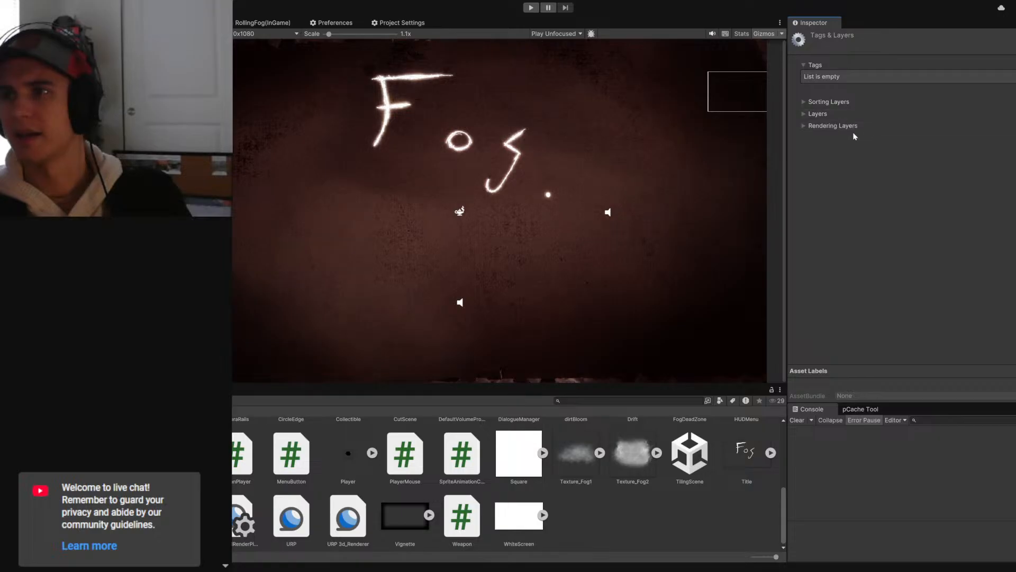
click(1011, 86)
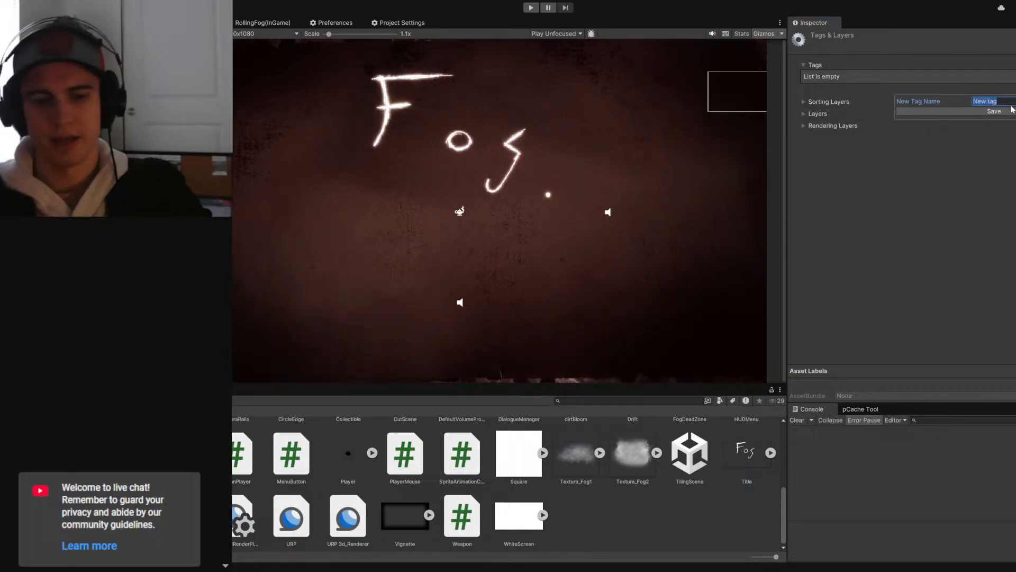
text(Effiggee)
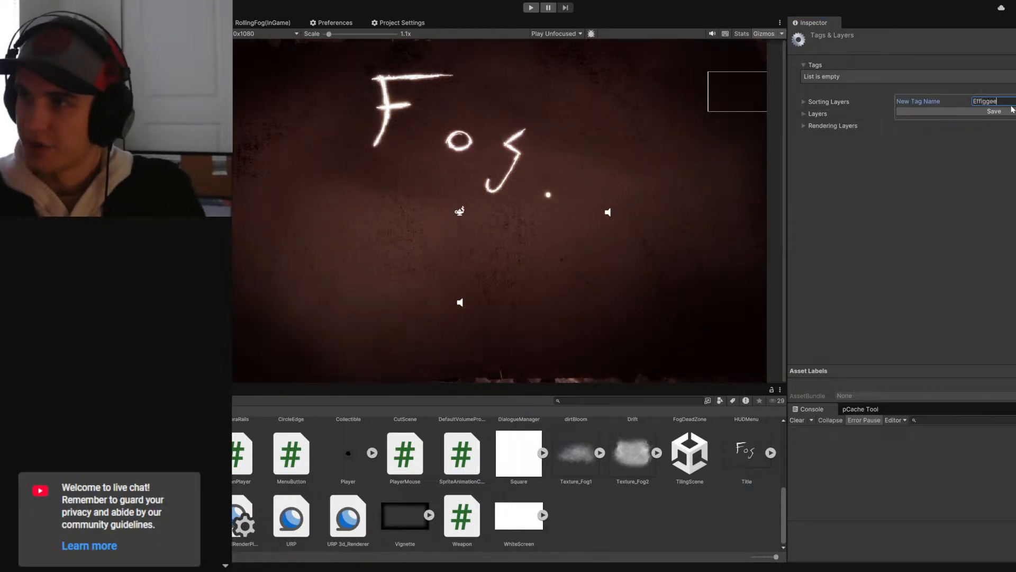
key(BackSpace)
key(BackSpace)
key(BackSpace)
text(ee)
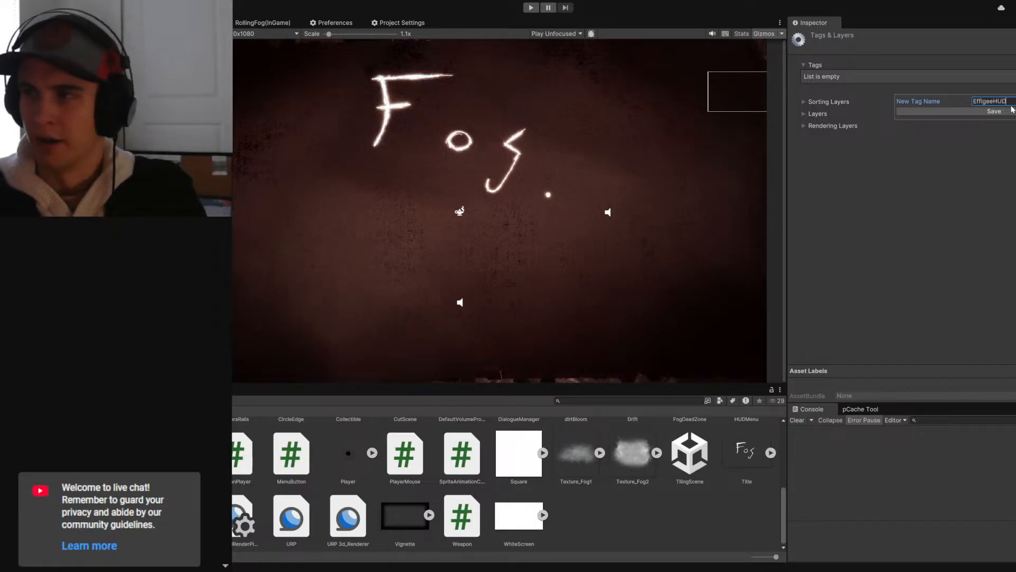
click(998, 111)
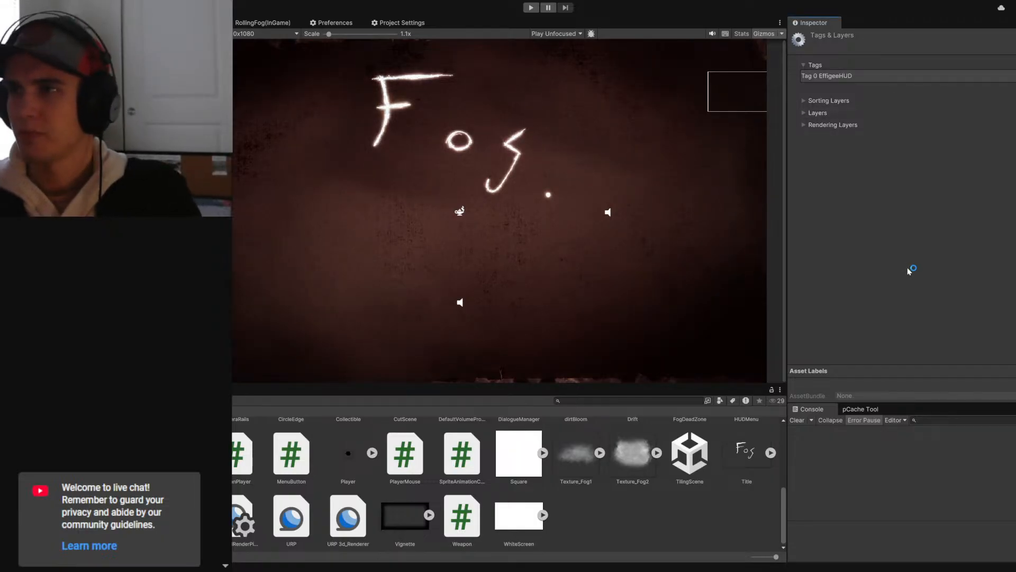
- Assign the EffigeeHUD tag to the Effigee Upgrade Menu object and deselect it
click(68, 158)
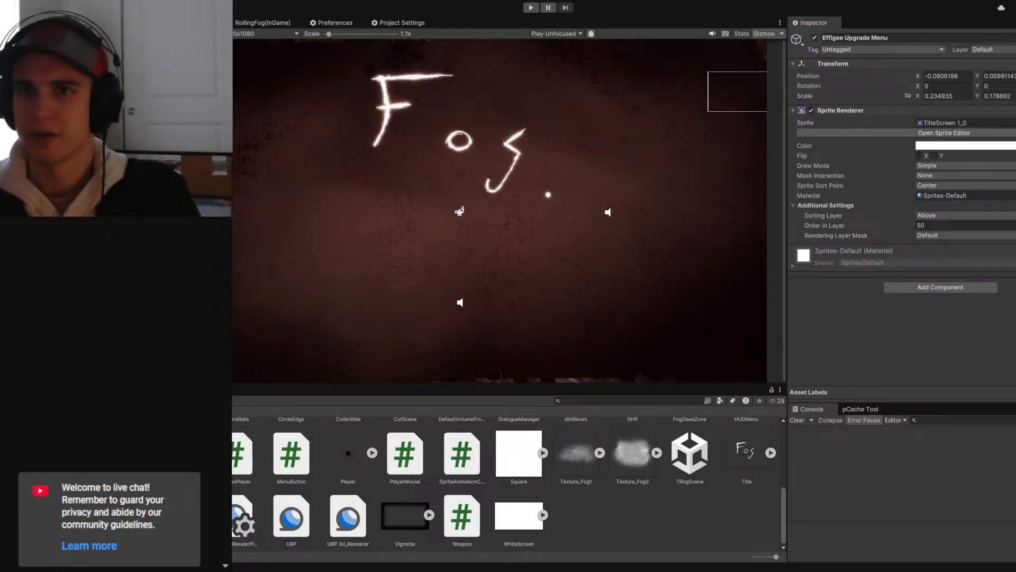
click(881, 49)
click(844, 124)
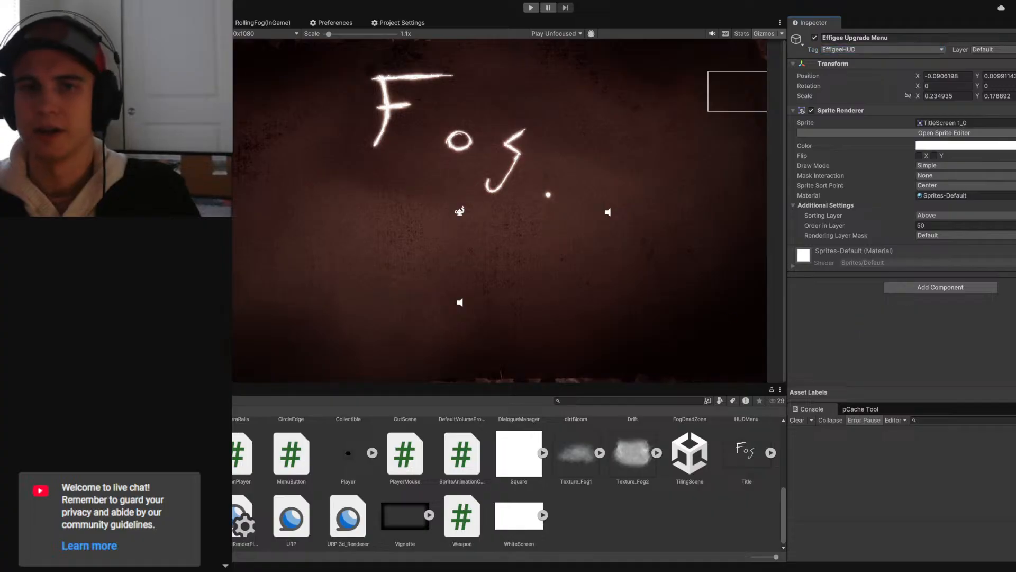
click(106, 318)
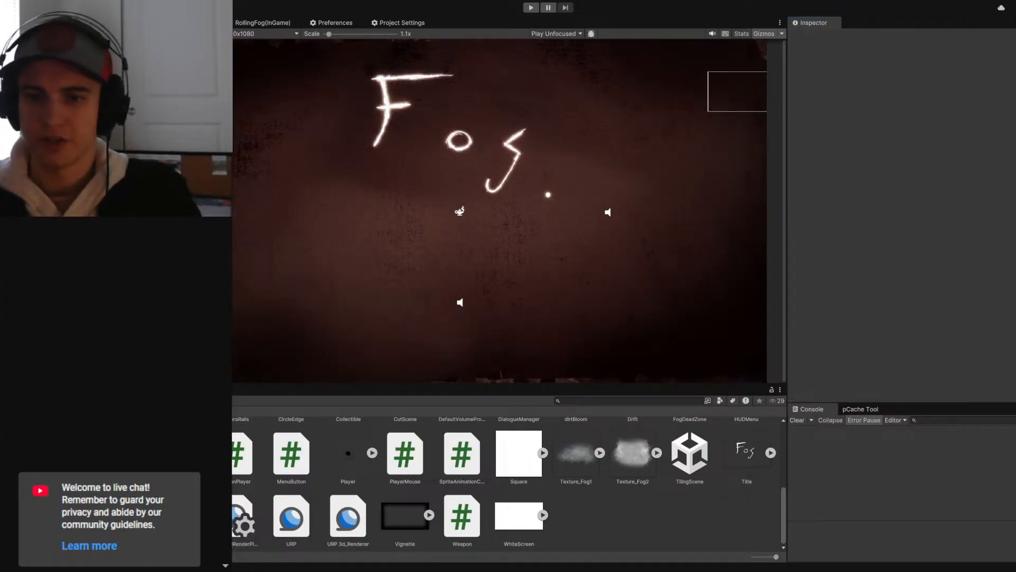
- Switch to the Interactable script in Visual Studio Code and insert a blank line above the effigee field
mouse_move(284, 570)
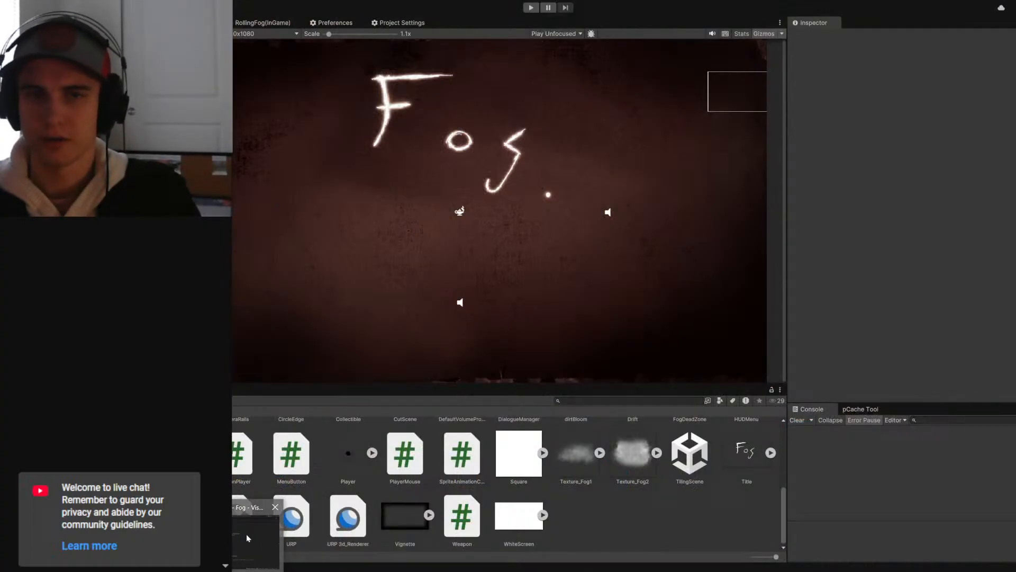
click(284, 532)
click(418, 115)
scroll(418, 114, up, 3)
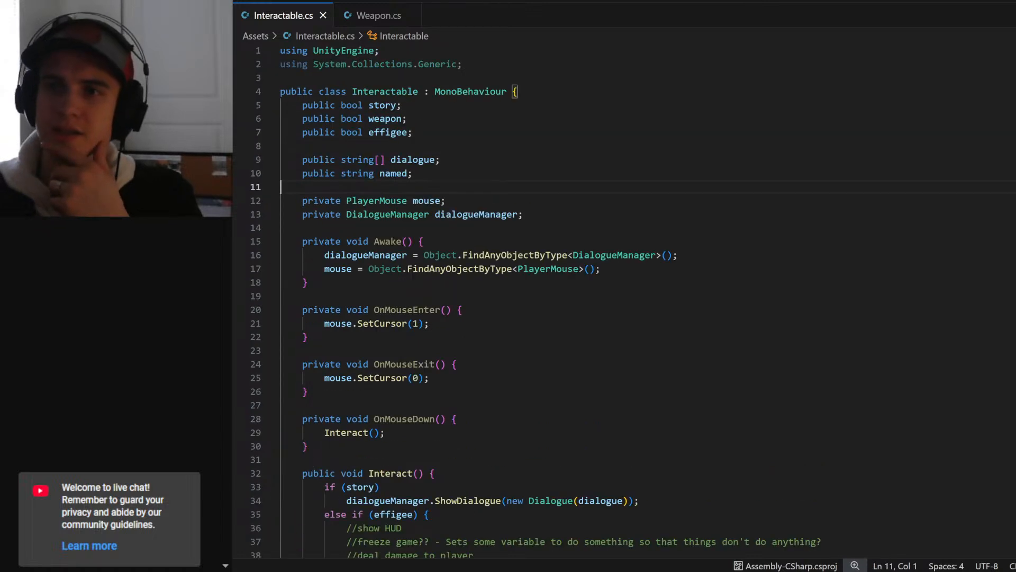
click(418, 146)
click(418, 132)
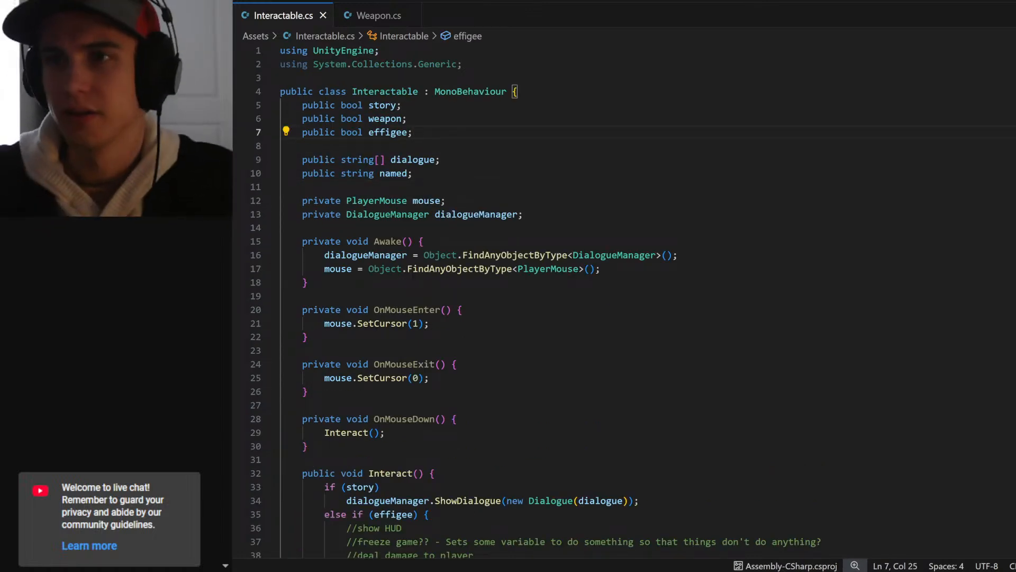
key(Up)
key(Return)
key(Left)
key(Left)
key(Down)
key(Down)
key(Tab)
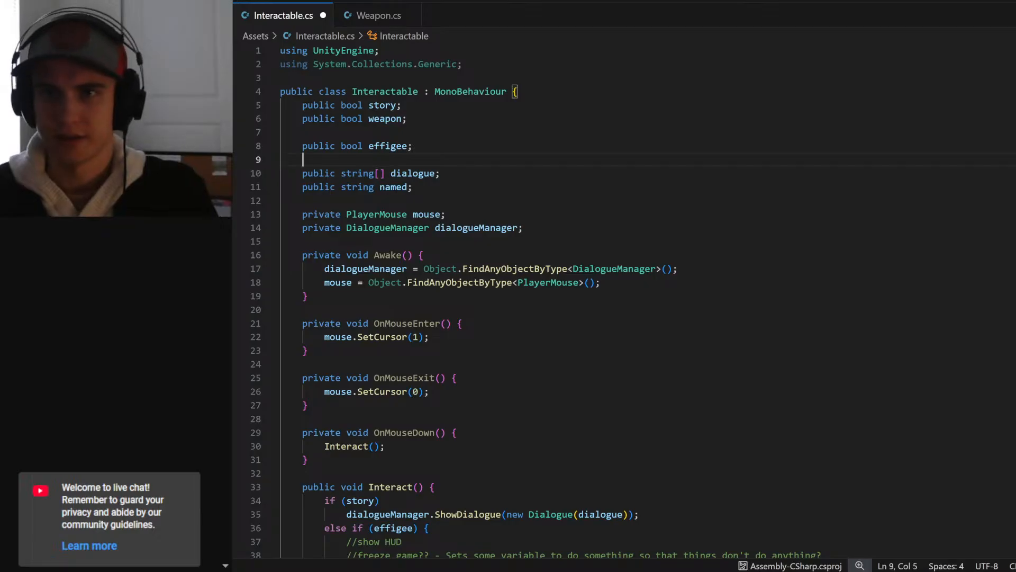
- Begin a private field declaration directly below the effigee field, keeping a blank line before the dialogue array
key(Return)
key(Up)
key(Tab)
text(private )
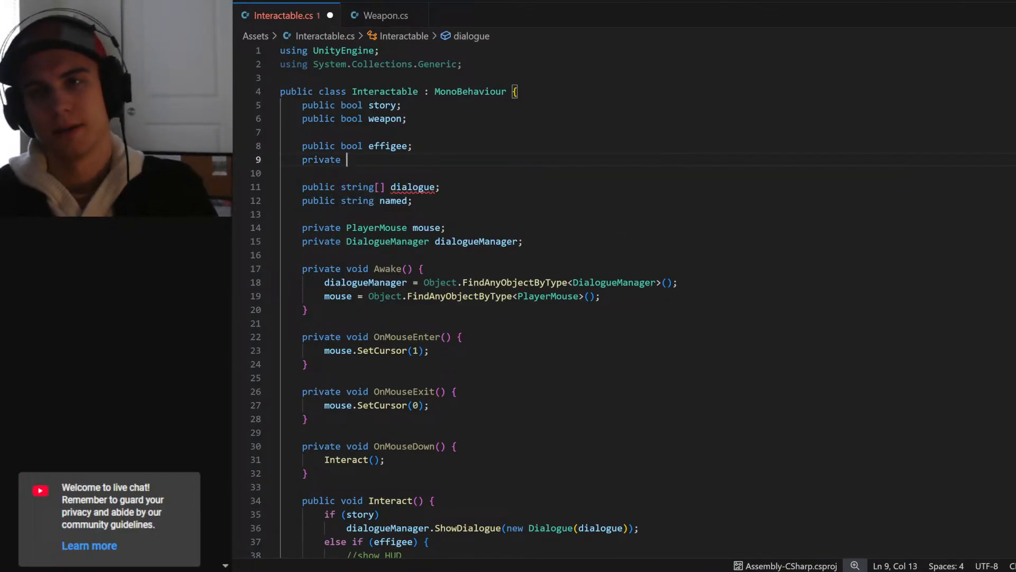
text(Effigg)
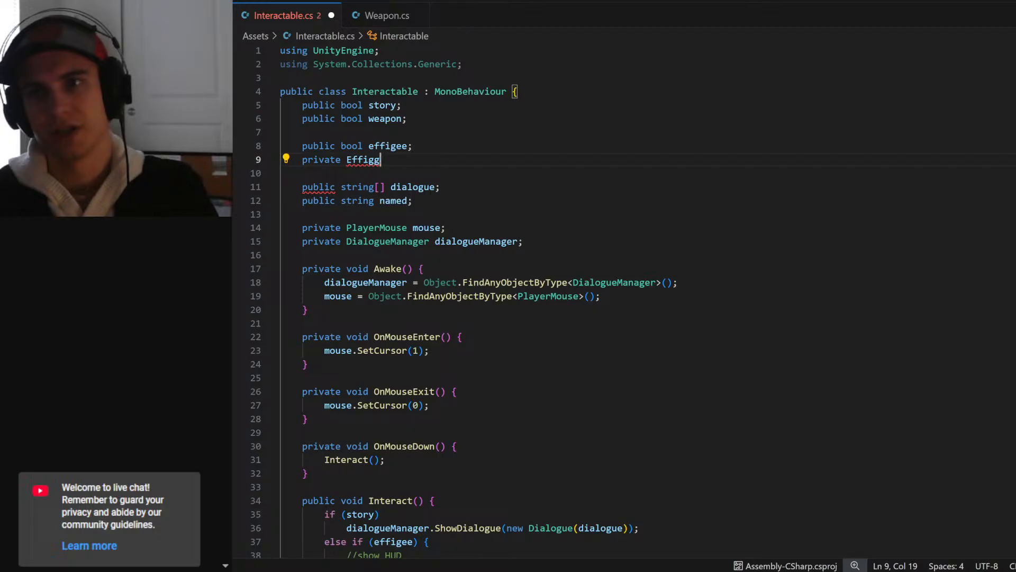
key(BackSpace)
key(BackSpace)
text(geeHUD)
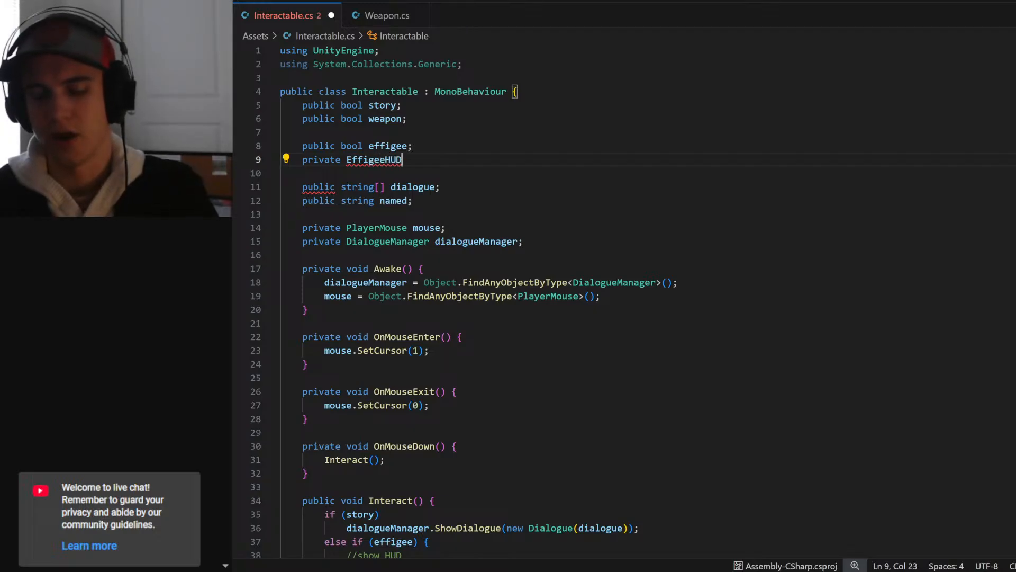
key(ctrl+BackSpace)
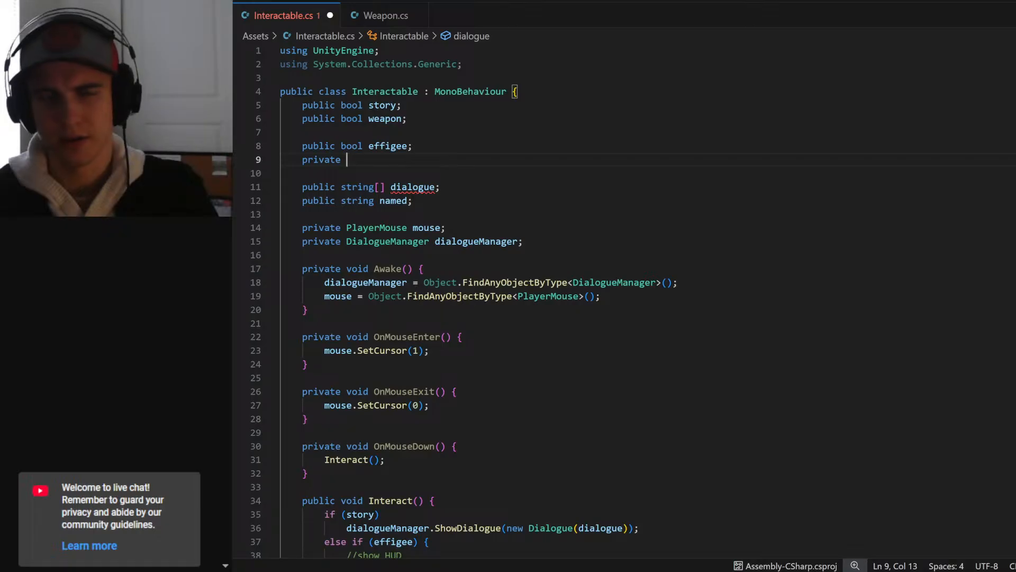
- Complete the private declaration as a GameObject named effigeeHUD and save the script
text(gam)
key(Tab)
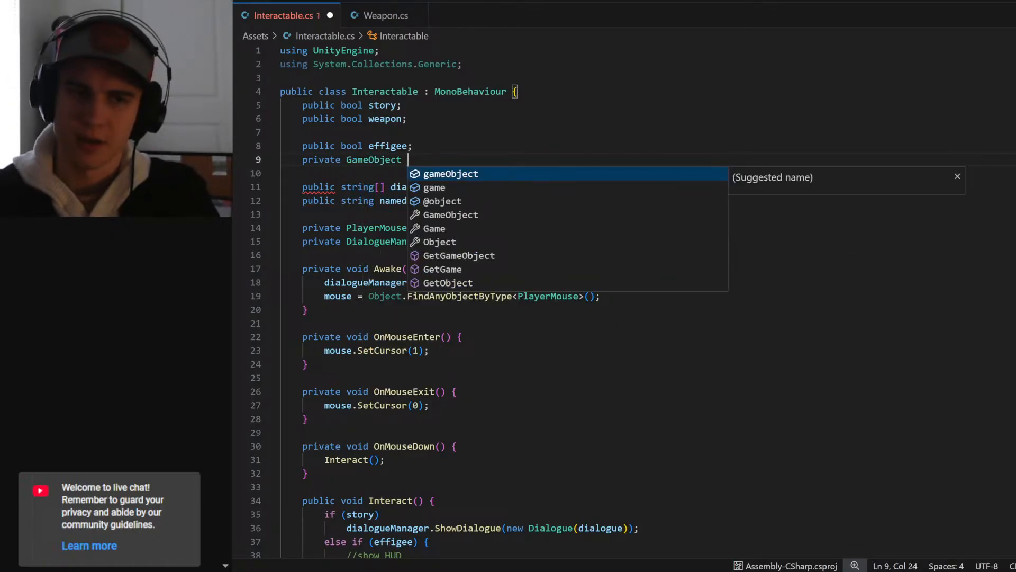
text(effigee)
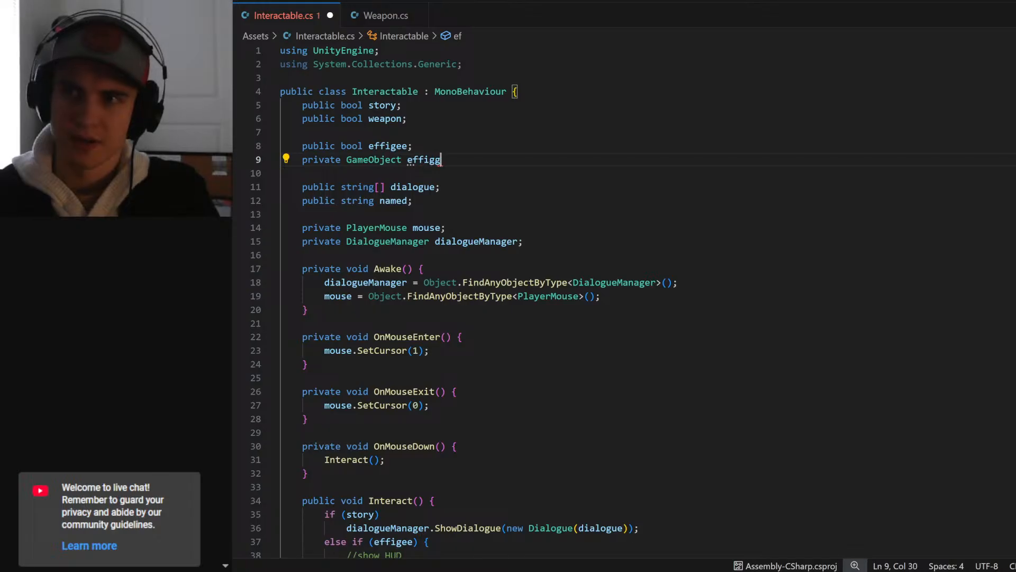
text(HUD;)
key(ctrl+s)
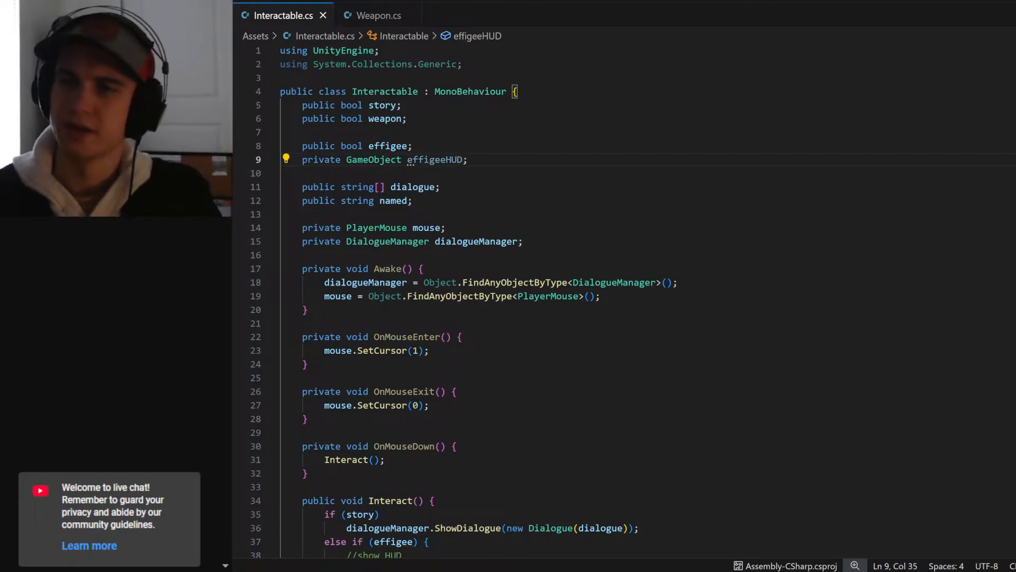
- At the start of the Awake method, add an if (effigee) condition with an indented line for its body
double_click(434, 160)
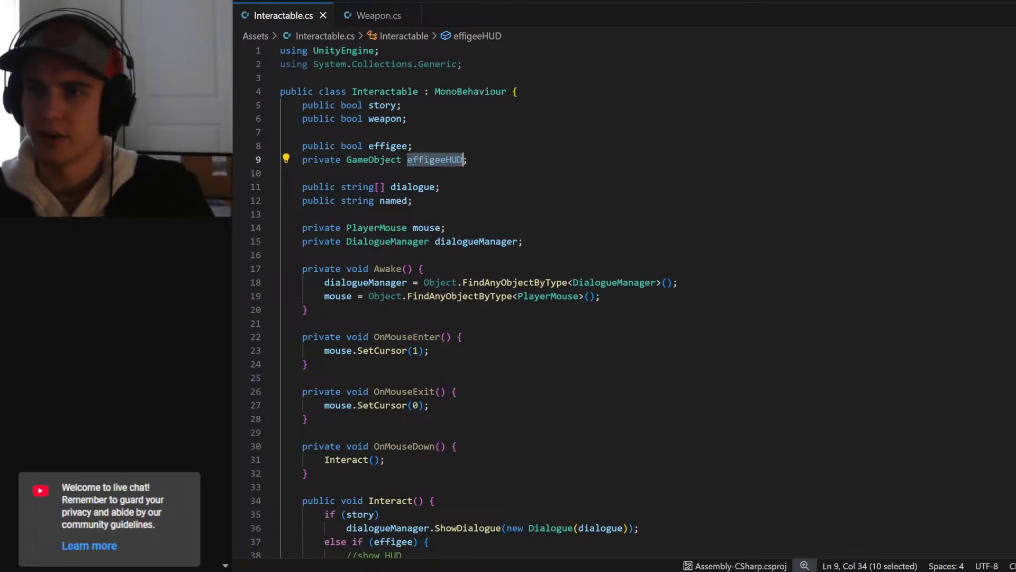
click(425, 269)
key(Return)
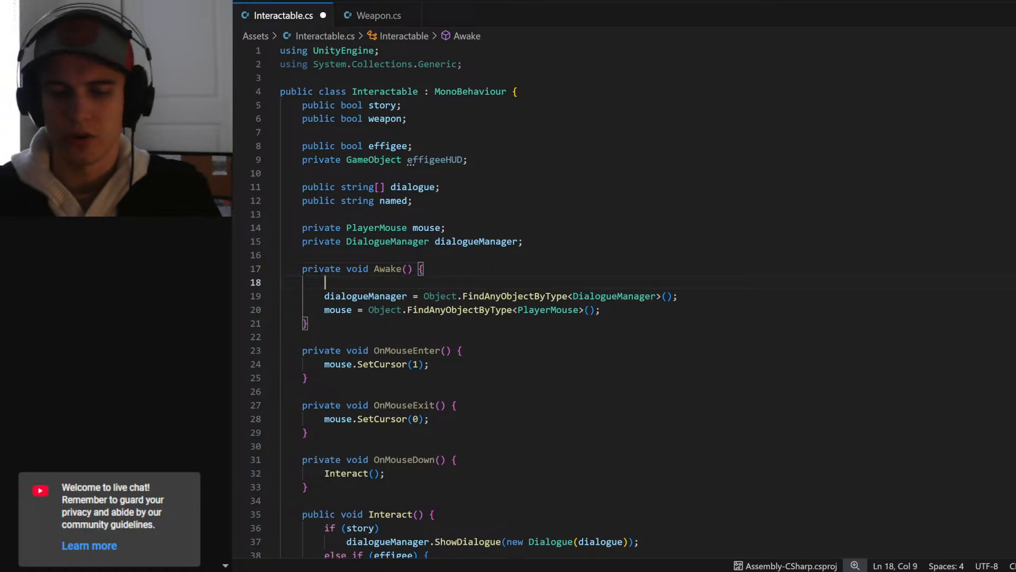
text(if (effigge)
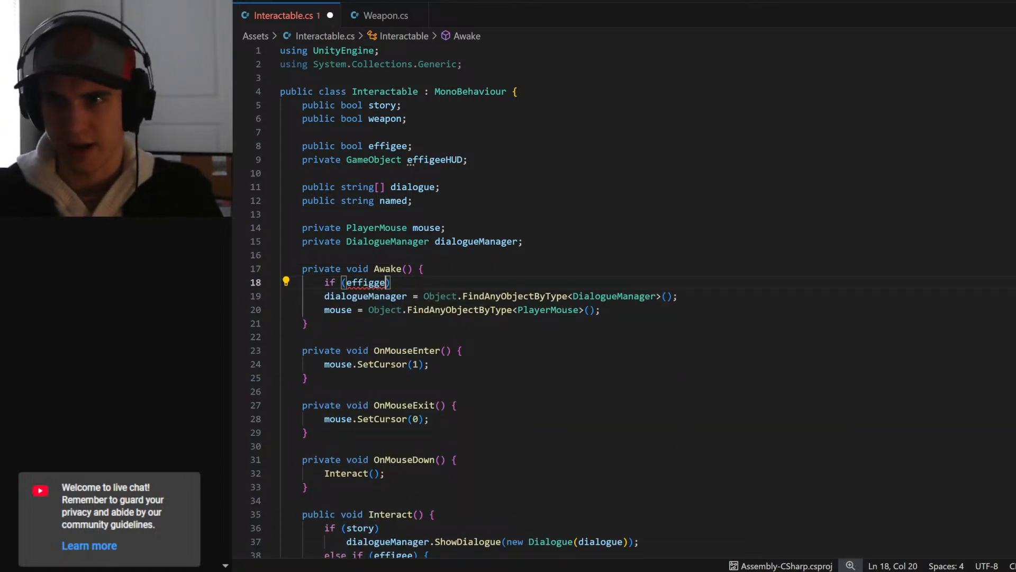
key(BackSpace)
key(BackSpace)
text(e)
key(Tab)
key(Return)
key(Tab)
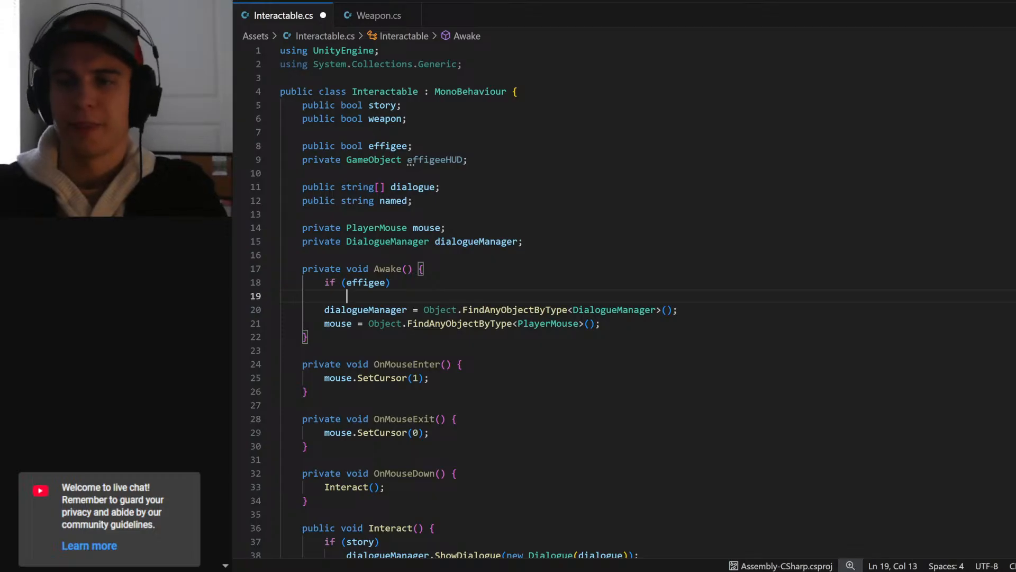
- Under the if (effigee) condition in Awake, write effigeeHUD = GameObject.FindGameObjectWithTag("EffigeeHUD"); and save the script
text(effigeeHUD = )
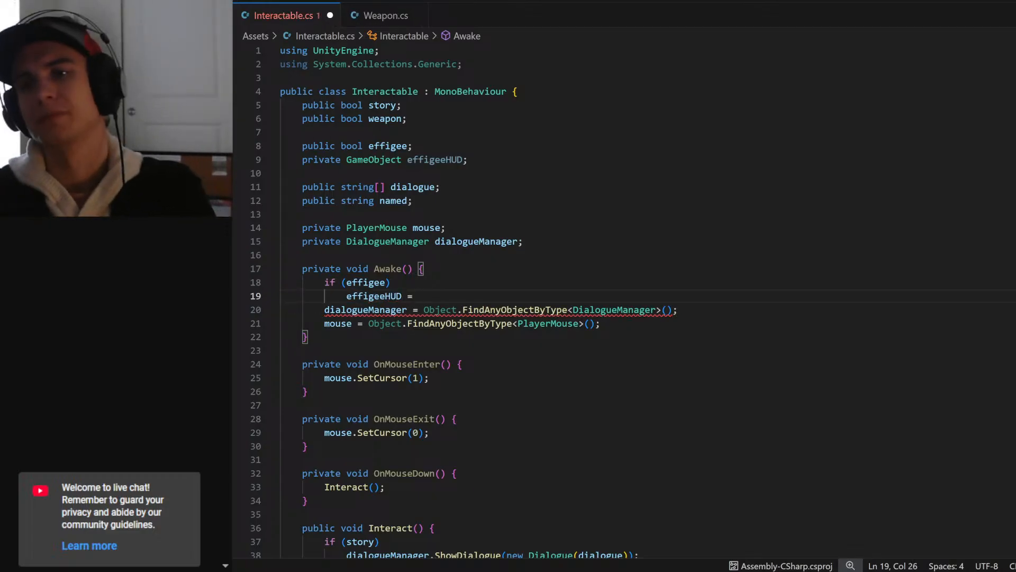
text(Game)
key(Tab)
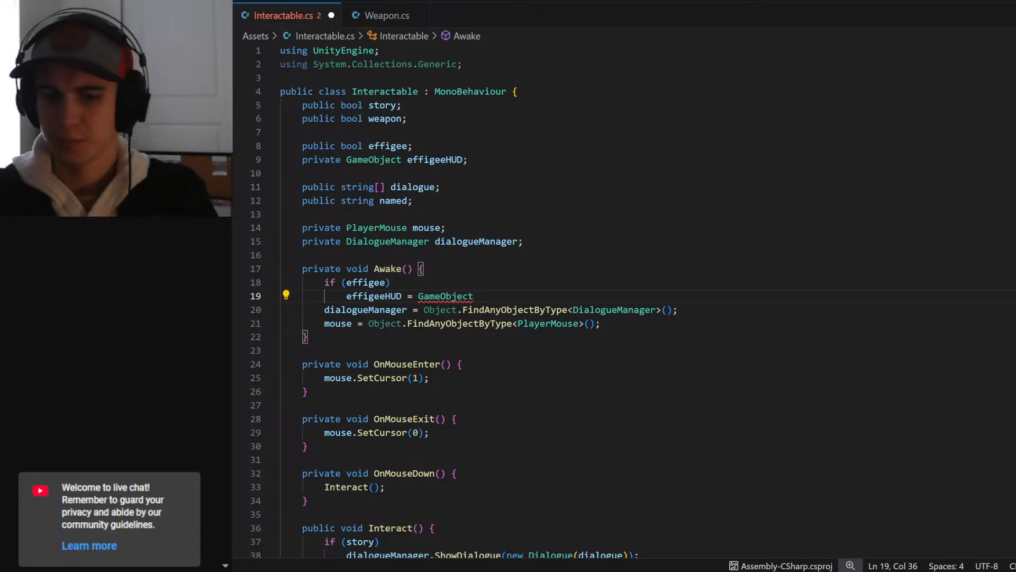
text(.fing)
key(Down)
key(Tab)
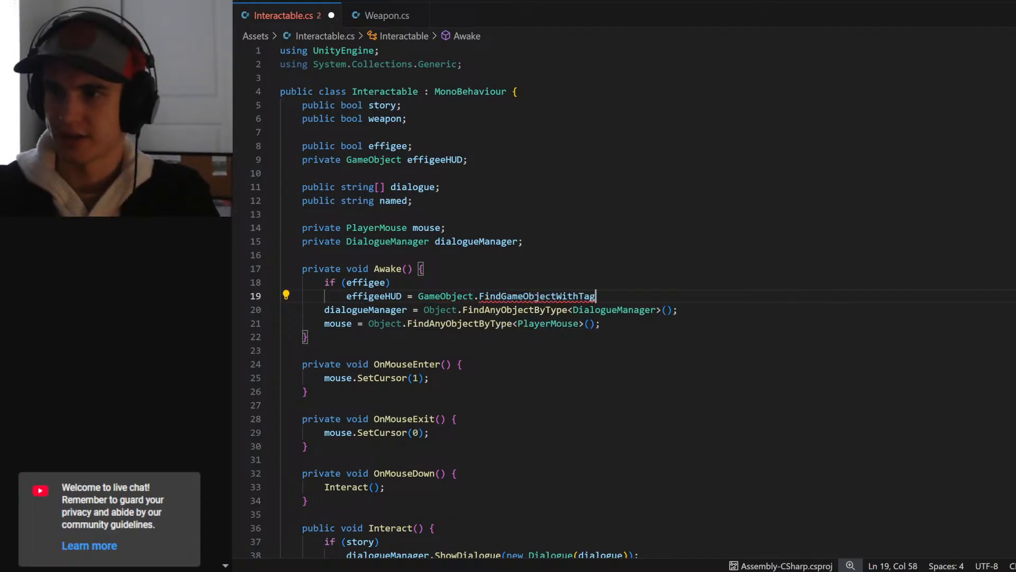
text(())
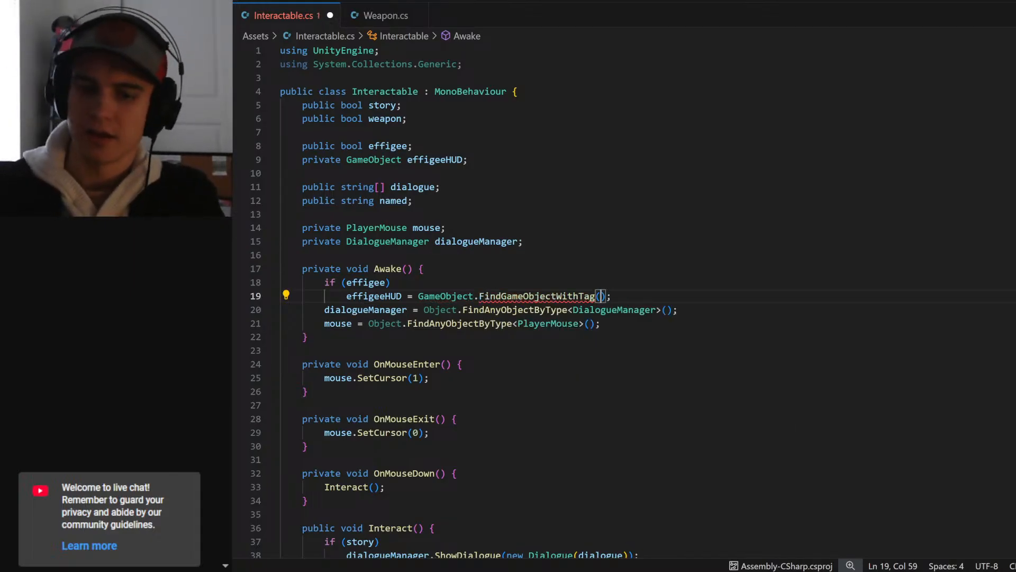
text("")
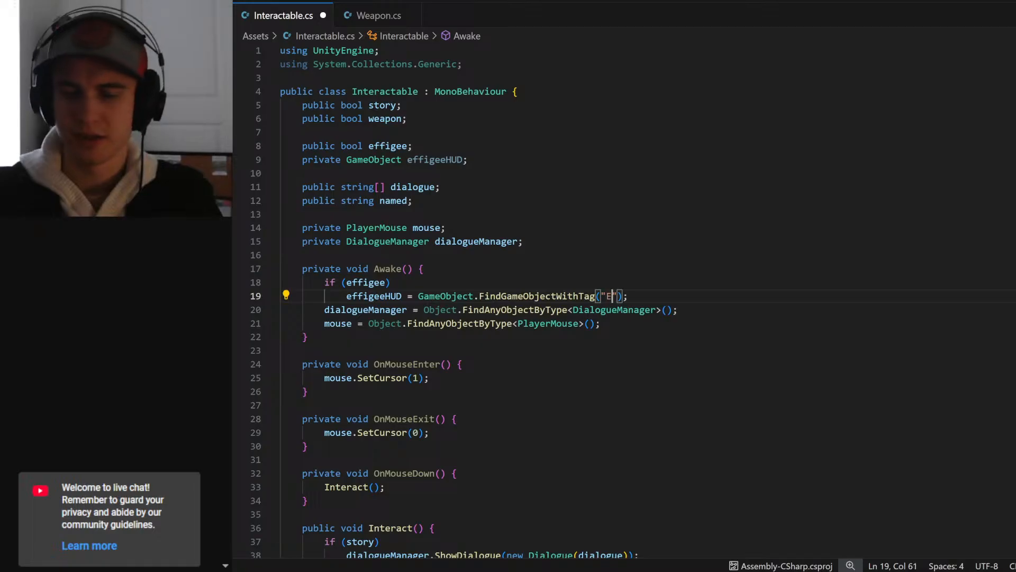
text(Effigg)
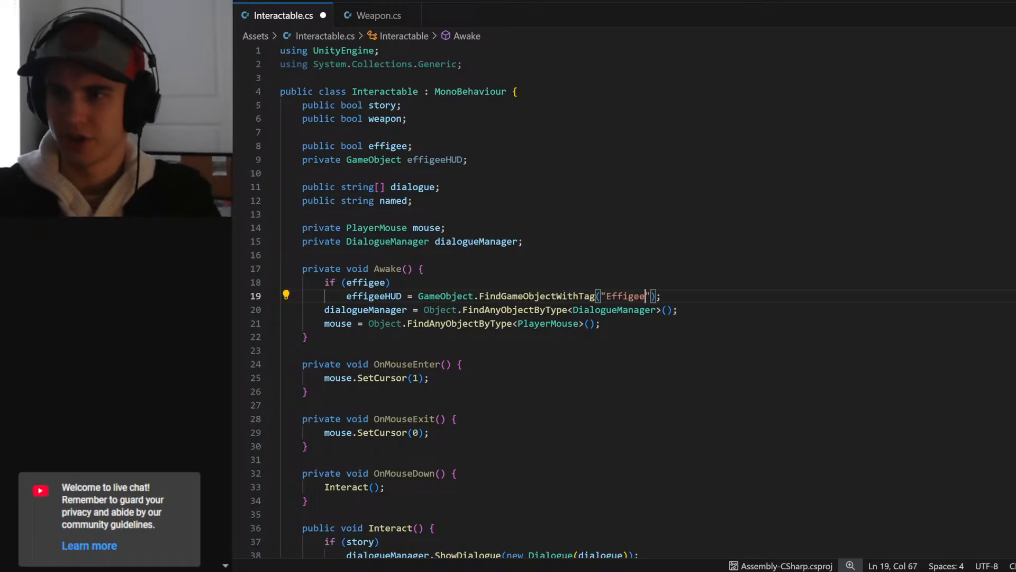
text(HUD)
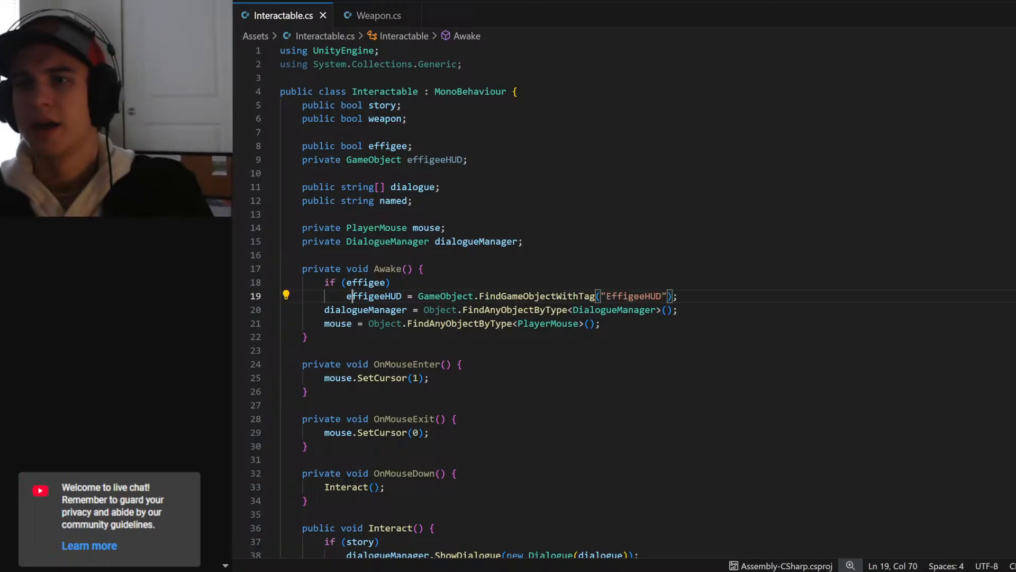
- Replace the //show HUD comment in the Interact method's effigee branch with a copy of the effigeeHUD variable name
double_click(351, 295)
key(ctrl+c)
scroll(351, 295, down, 2)
scroll(352, 295, down, 3)
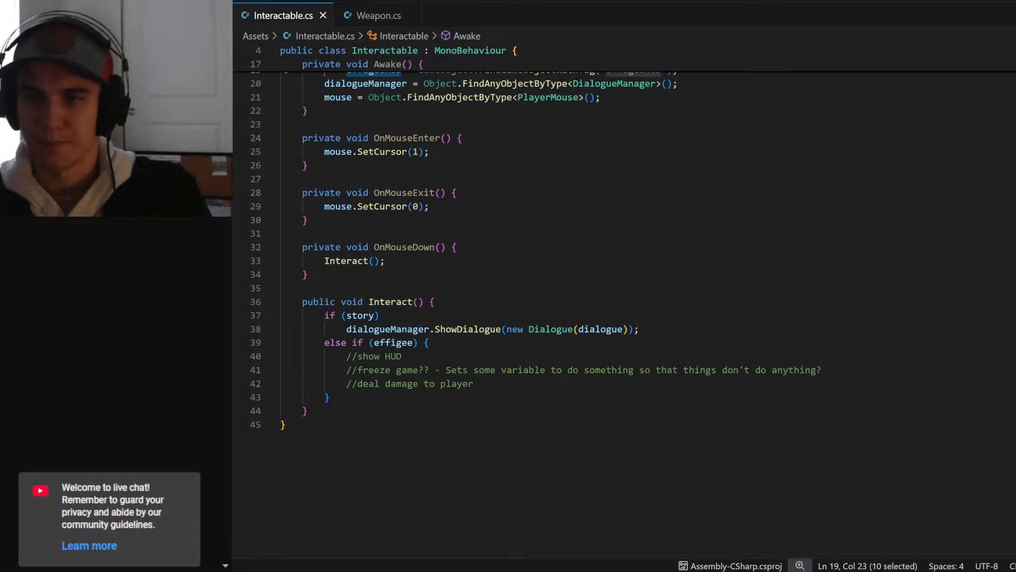
drag(403, 356, 346, 356)
key(ctrl+v)
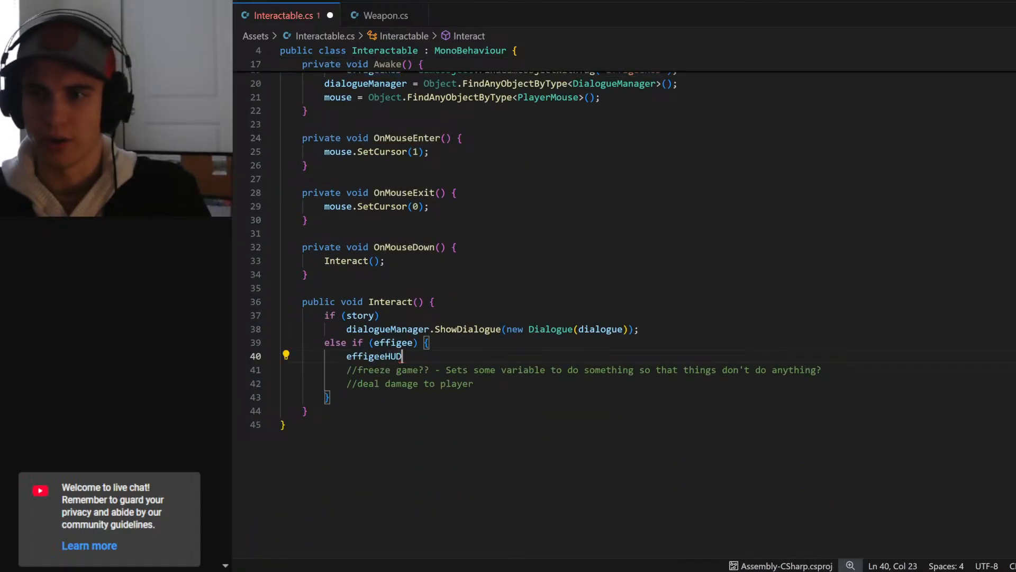
text(.set)
key(BackSpace)
key(BackSpace)
key(BackSpace)
key(BackSpace)
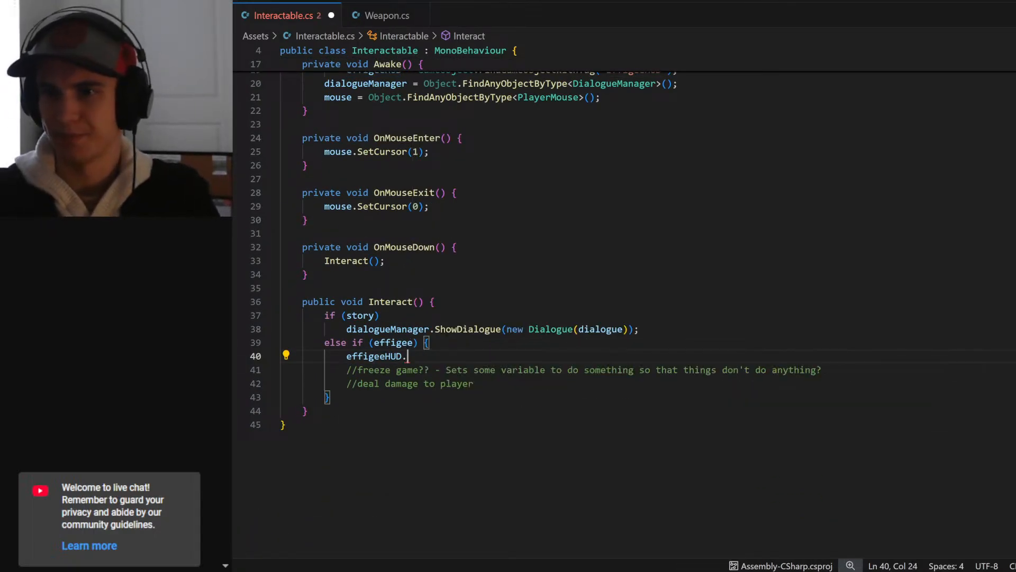
key(ctrl+BackSpace)
text(Seta)
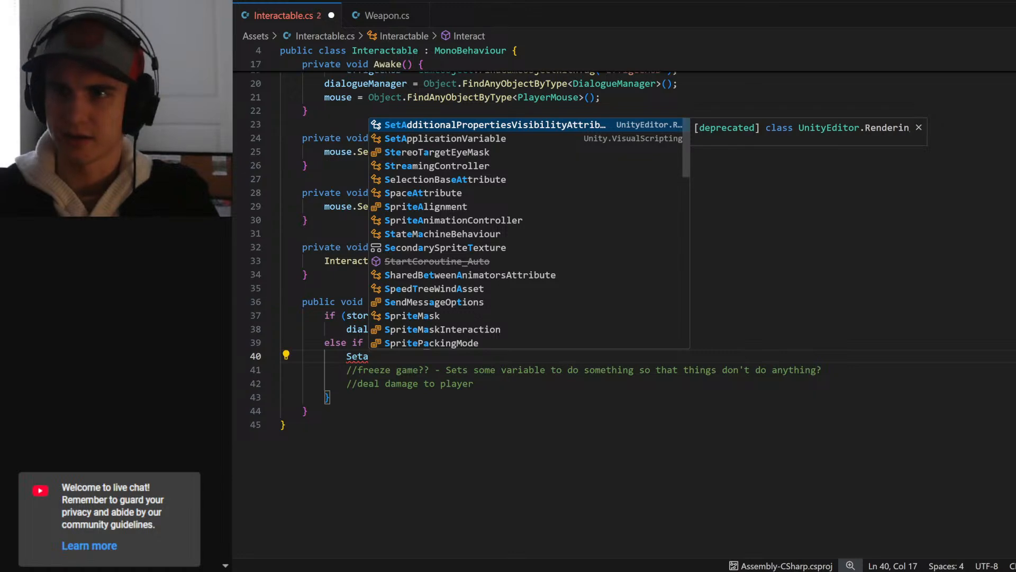
text(cvti)
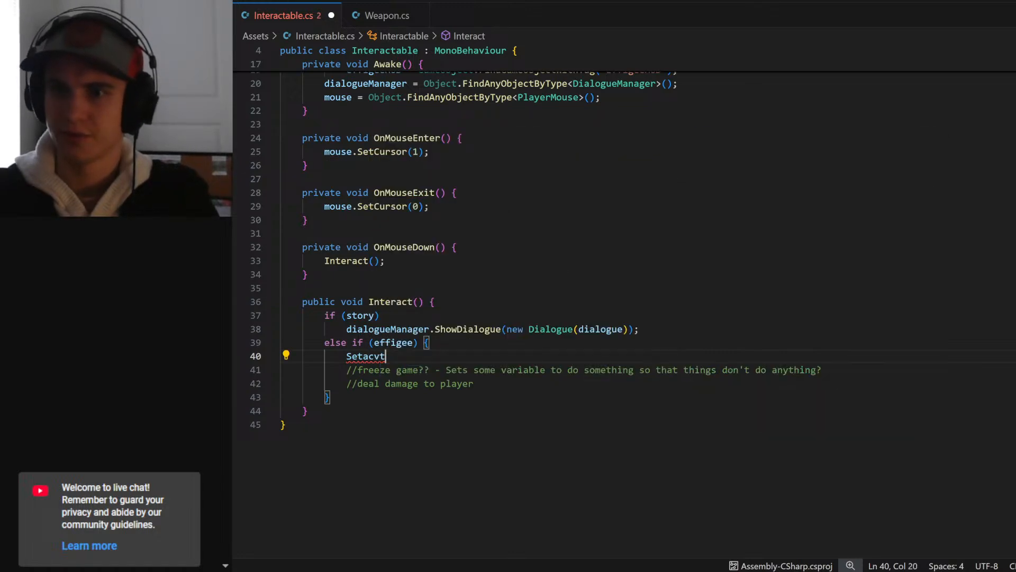
key(ctrl+BackSpace)
- As the first line of Interact's effigee branch, write effigeeHUD.SetActive(true); and save the script
text(effigeeHUD.)
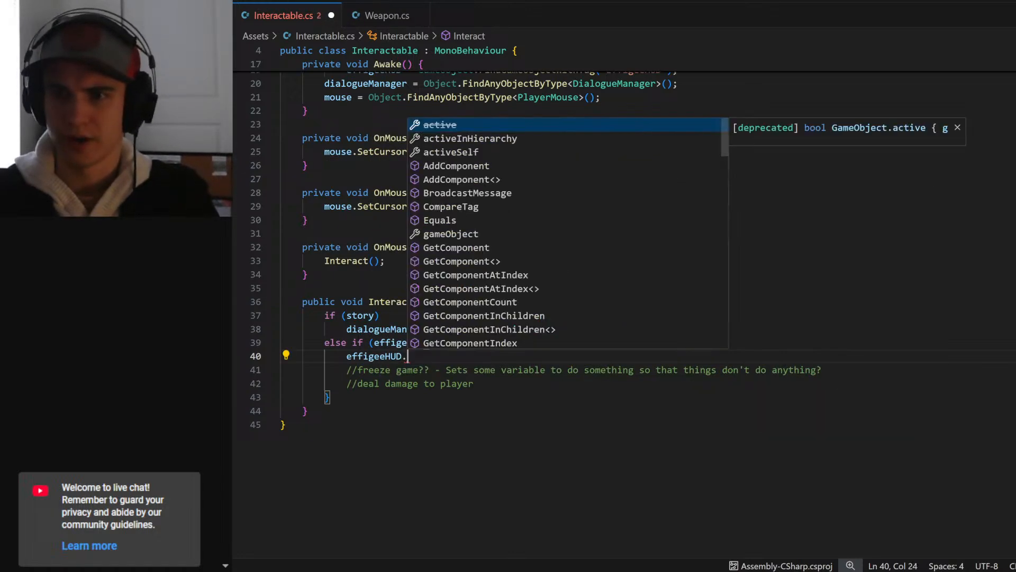
text(setActive();)
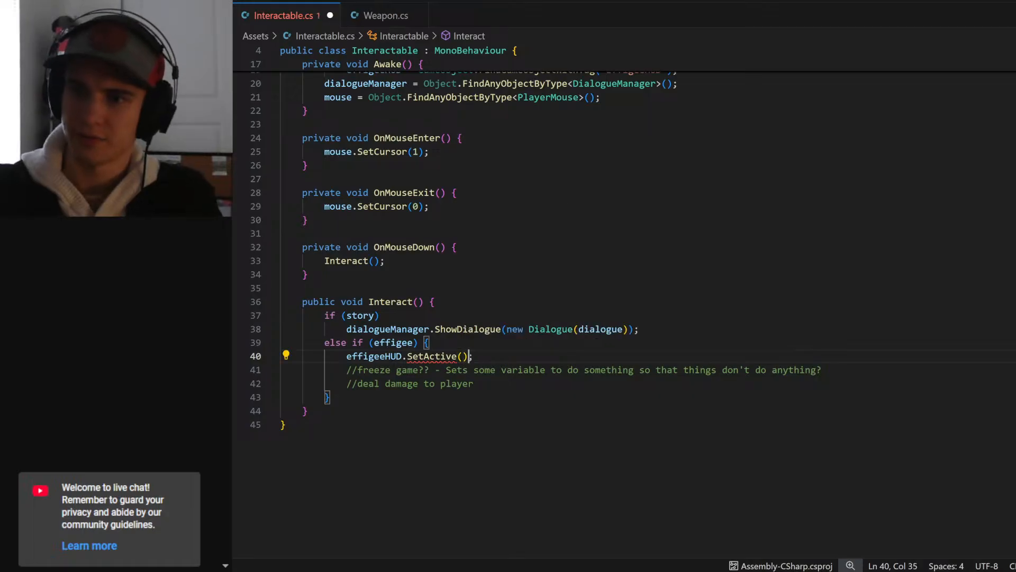
key(Left)
key(Left)
text(true)
key(Escape)
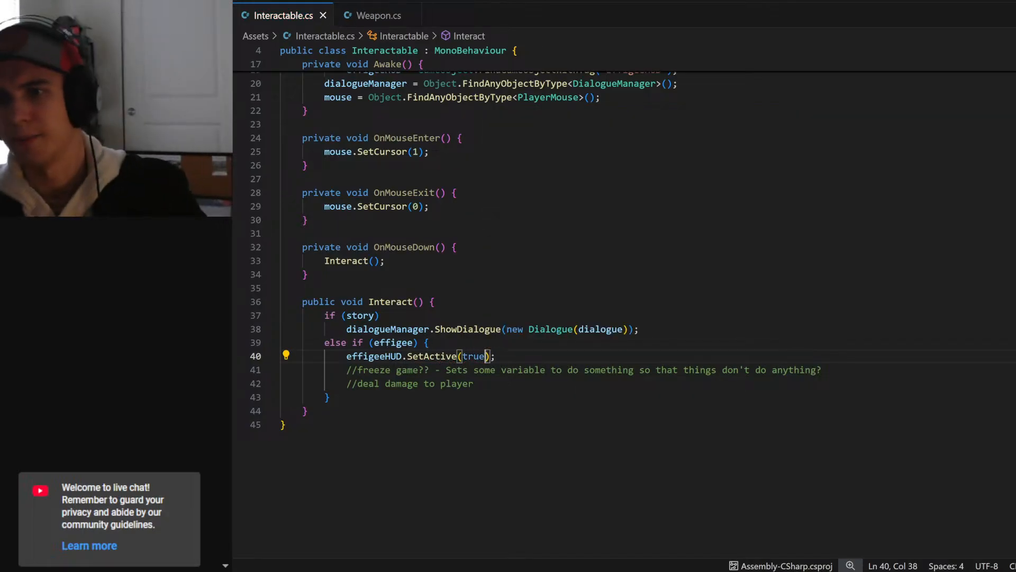
key(End)
key(shift+Home)
key(Down)
key(Down)
key(Down)
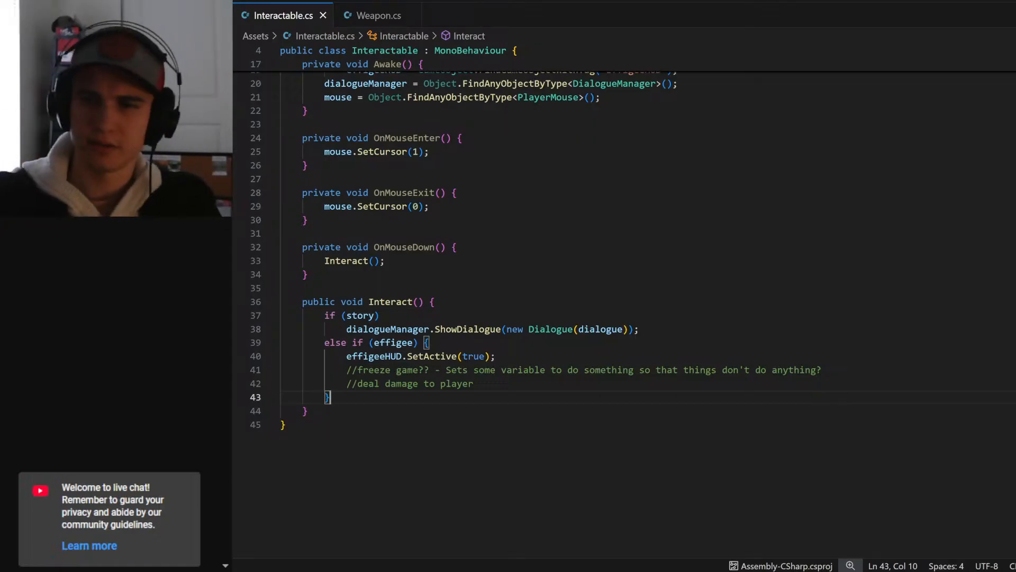
drag(407, 356, 456, 357)
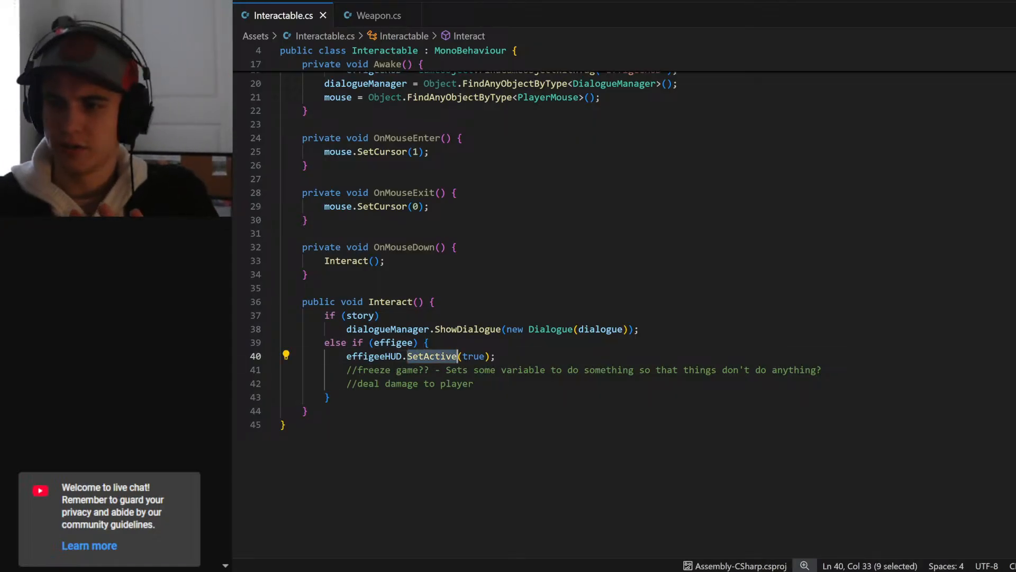
click(430, 343)
- Switch to Unity, rename the Effigee1_0 object as Effigee, and enable the Effigee option of its Interactable script
key(alt+Tab)
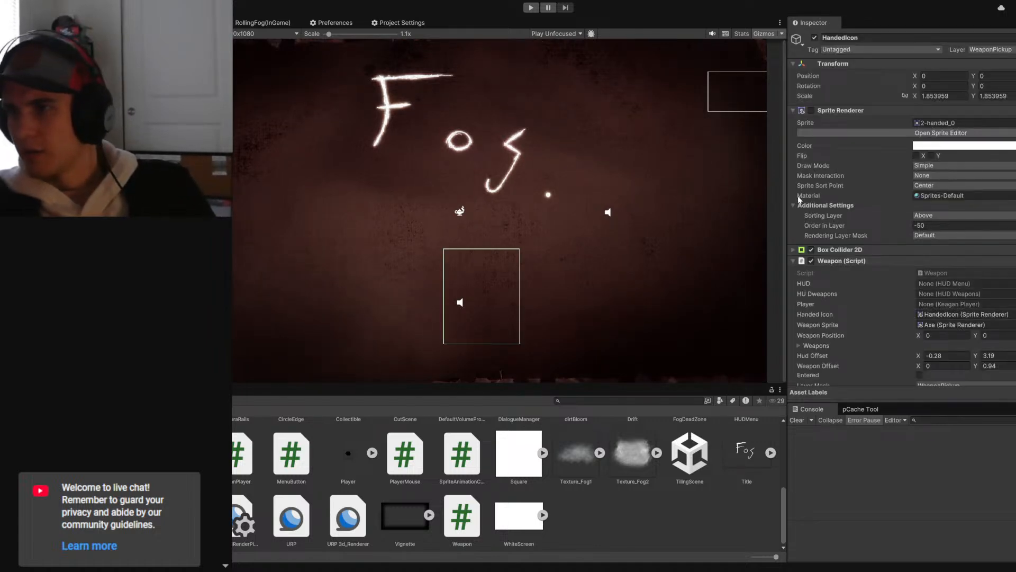
scroll(802, 203, down, 5)
click(919, 293)
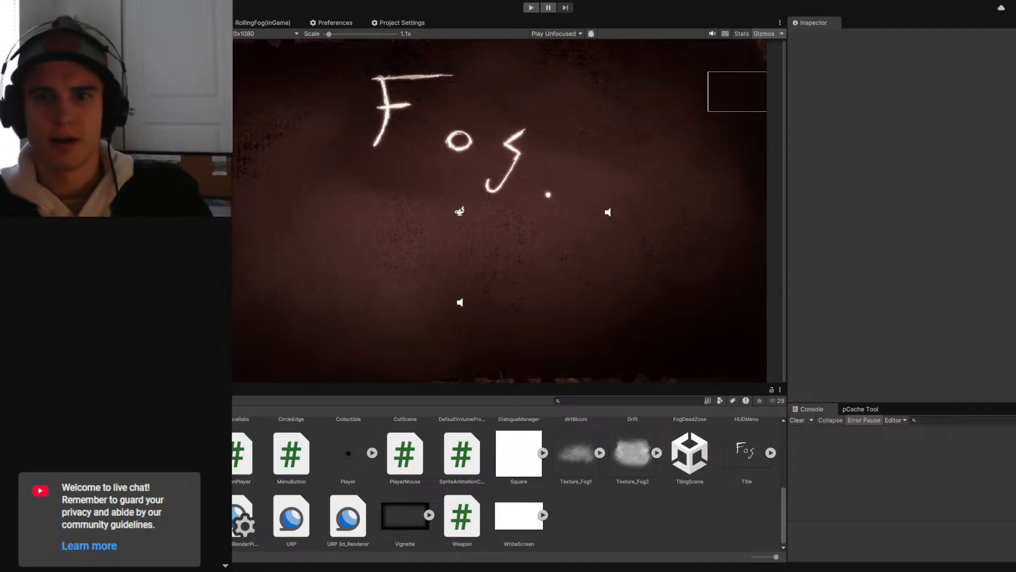
click(851, 39)
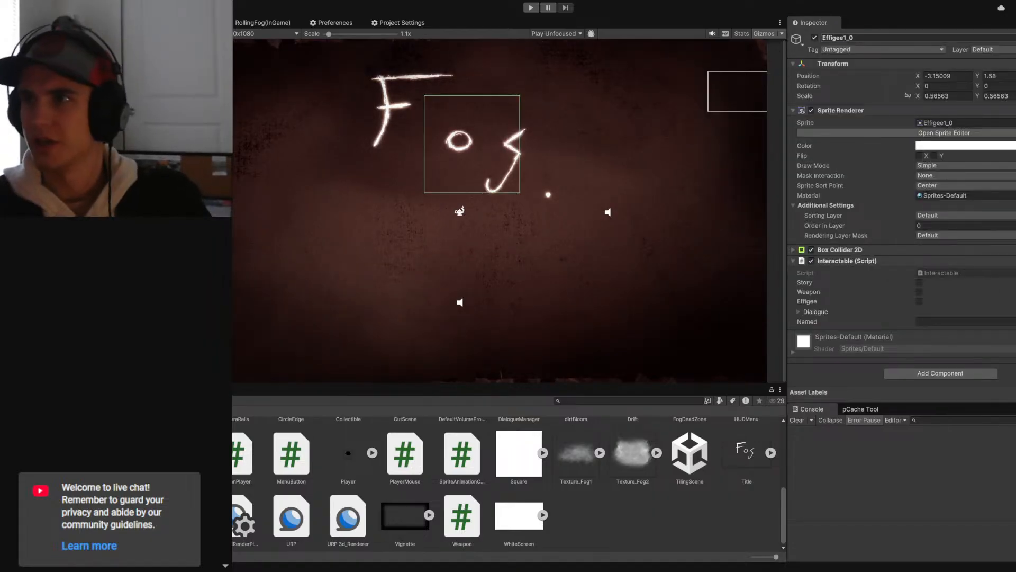
click(852, 39)
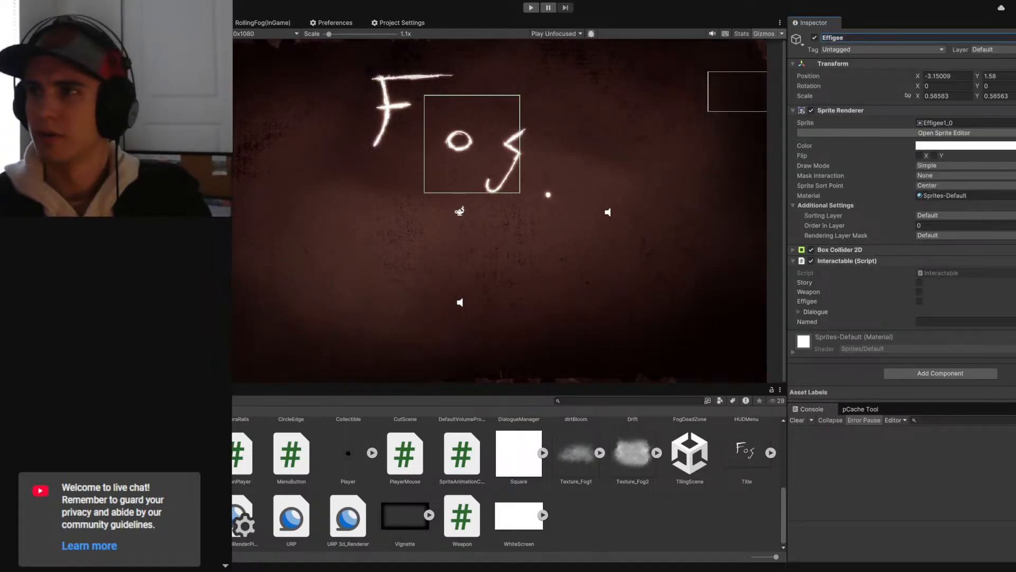
click(919, 301)
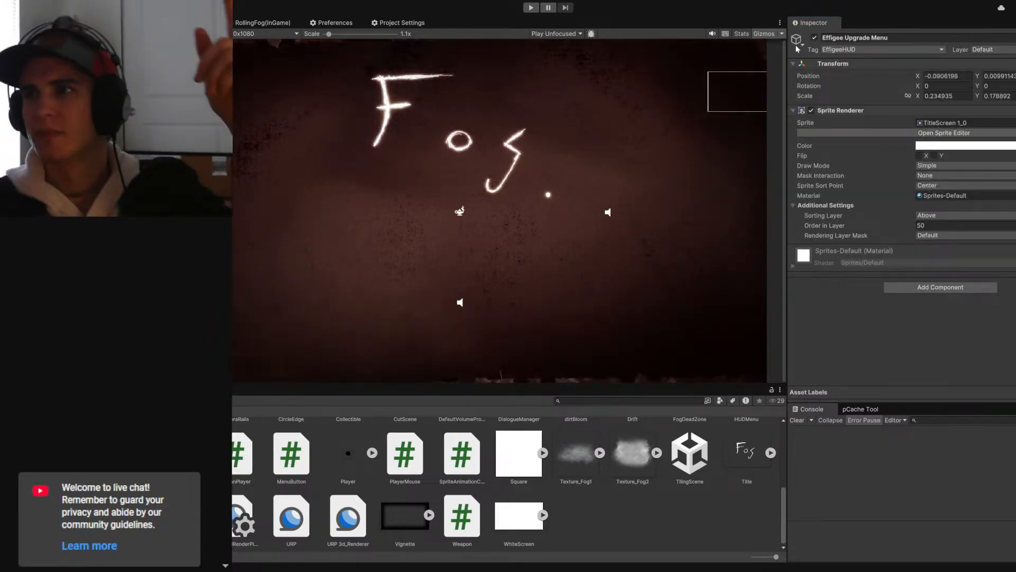
- Deactivate the Effigee Upgrade Menu object and run the game in the editor
click(815, 37)
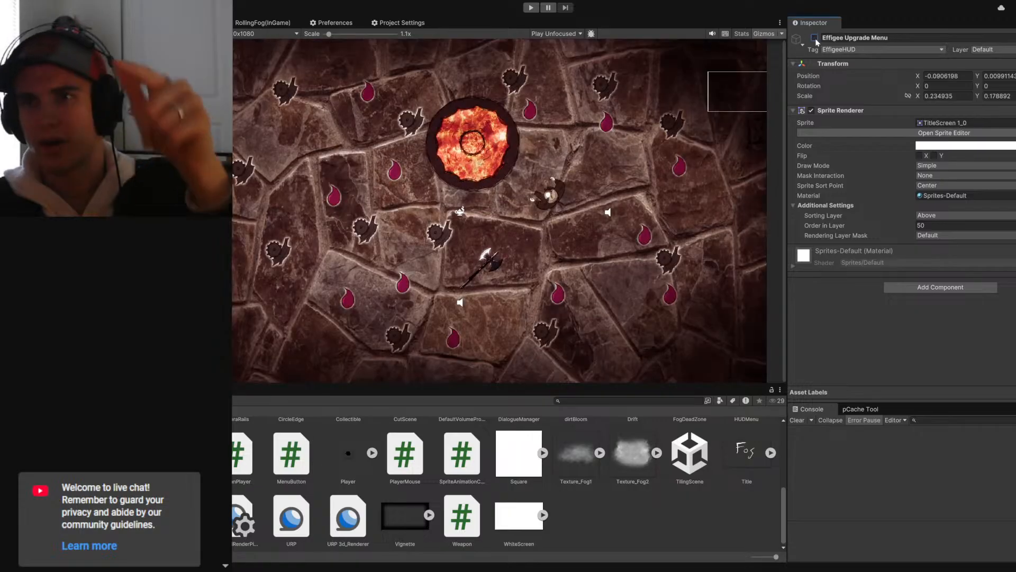
click(531, 9)
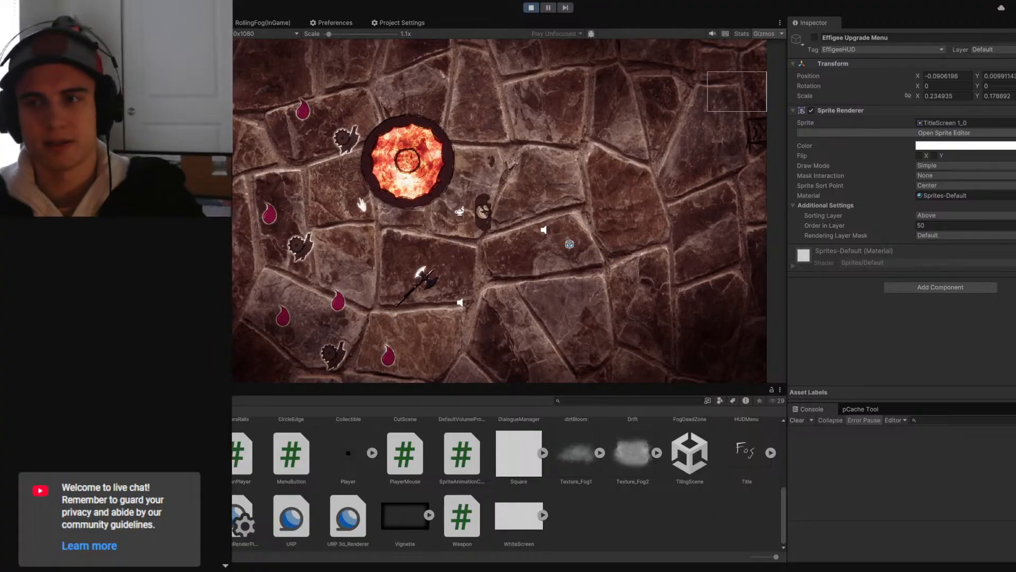
- Walk the player around the stone floor and back, and interact with the glowing effigee to test the upgrade menu
key(s)
key(d)
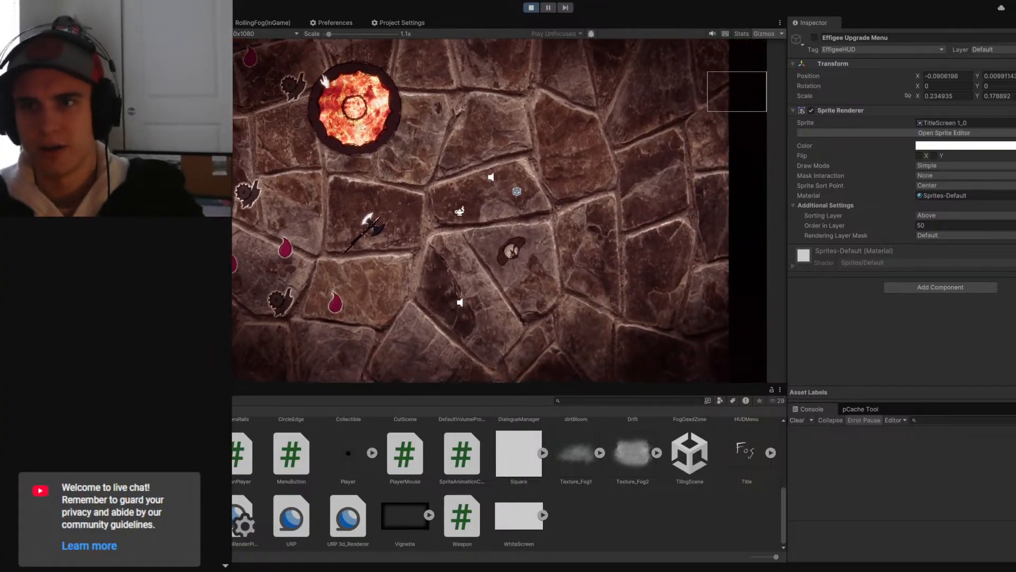
key(d)
key(d)
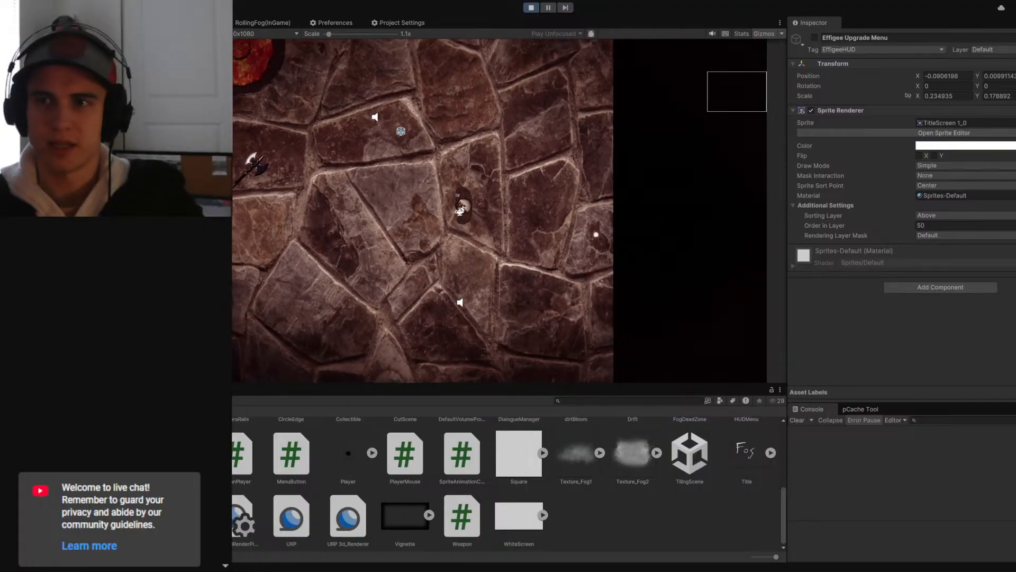
key(w)
key(a)
key(w)
key(a)
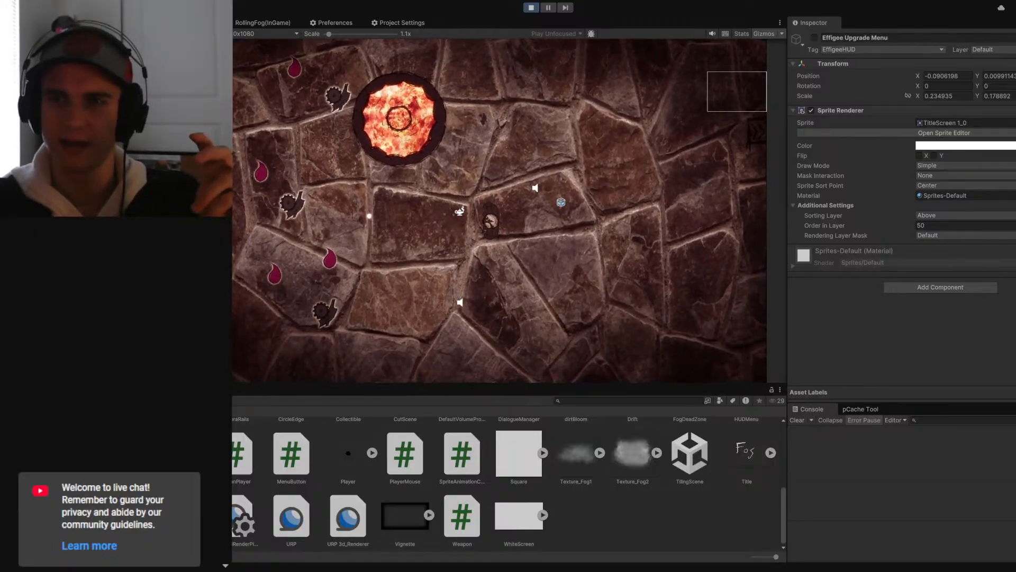
click(376, 149)
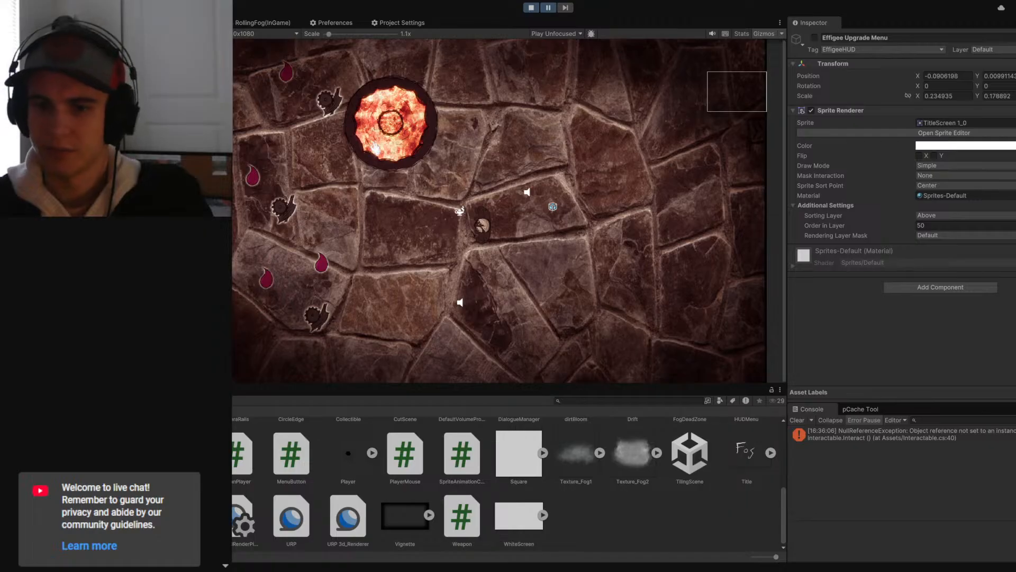
- Check the Interactable script in Visual Studio Code and open the source line of the null reference error from Unity's console
key(alt+Tab)
scroll(624, 296, up, 6)
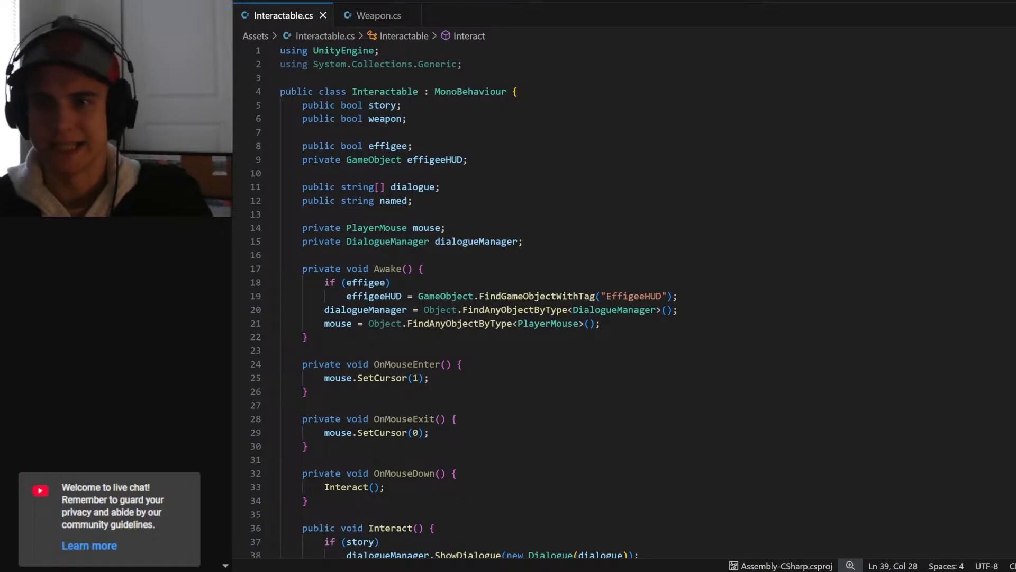
scroll(624, 296, down, 3)
key(alt+Tab)
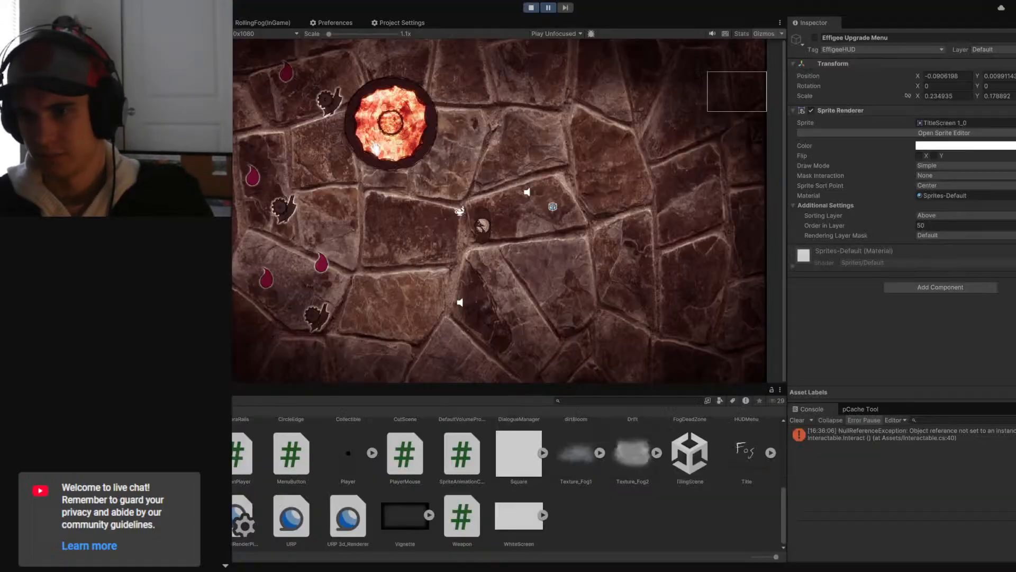
click(878, 439)
double_click(879, 439)
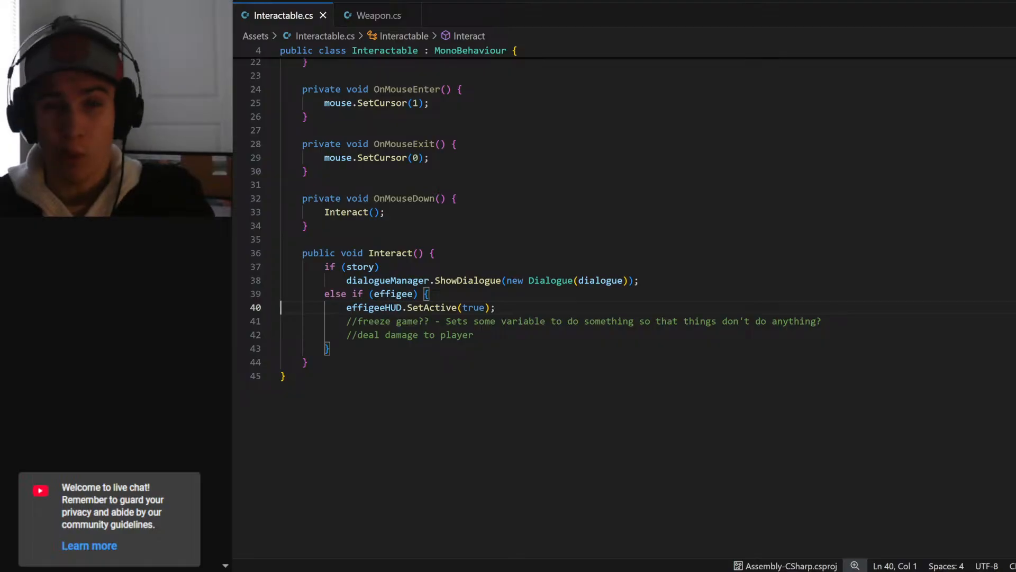
- Review the tag lookup in Awake and the effigee branch of Interact, and inspect the Effigee object's Interactable settings in Unity
scroll(642, 325, up, 4)
key(alt+Tab)
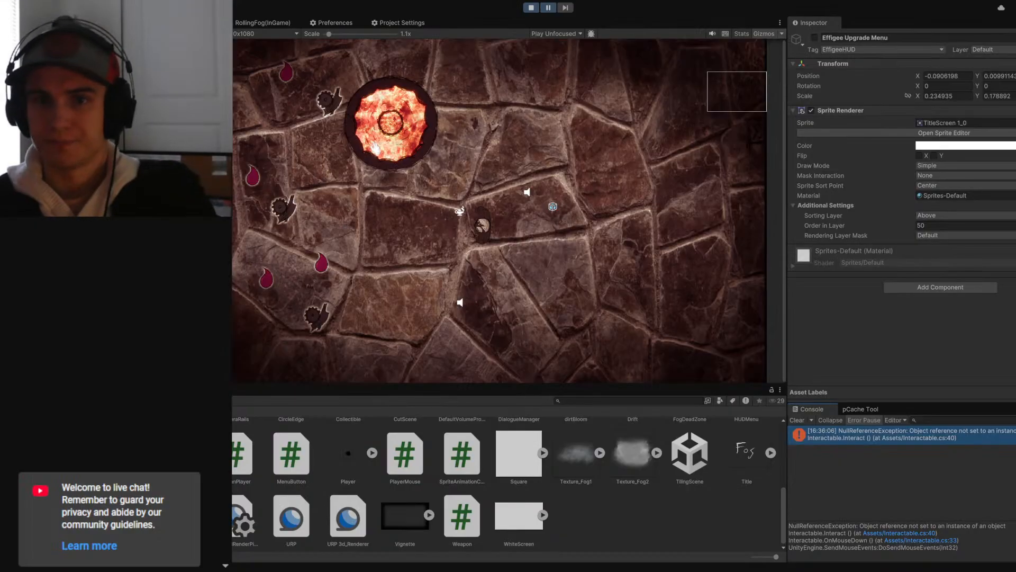
key(alt+Tab)
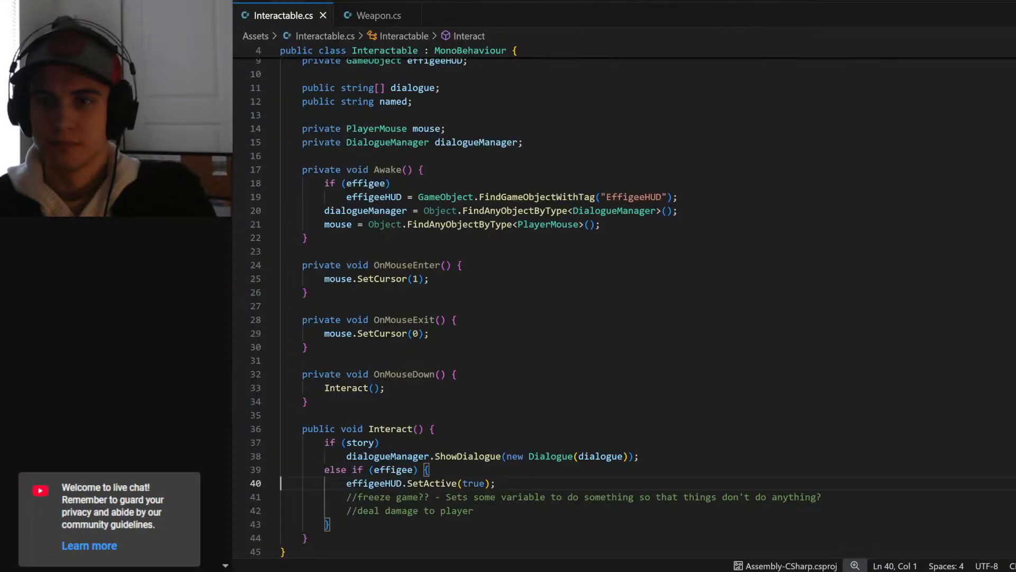
scroll(533, 307, down, 1)
click(431, 445)
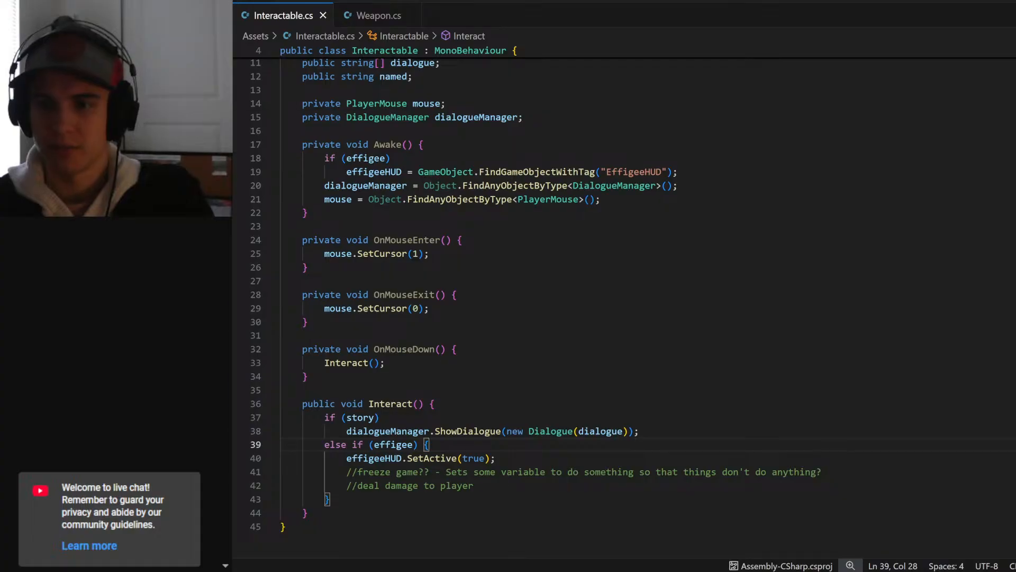
key(alt+Tab)
click(376, 147)
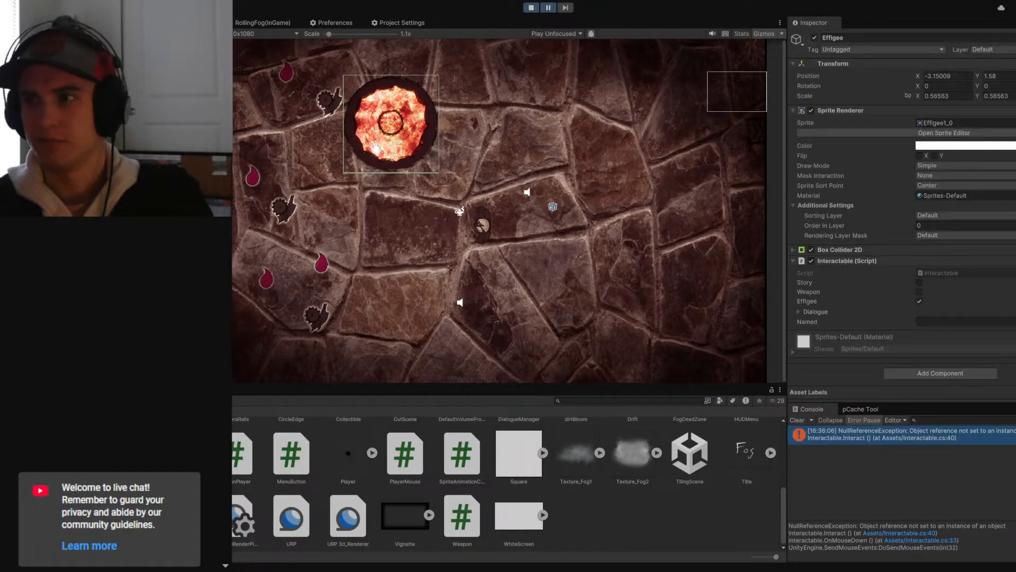
- In the Interactable script in Visual Studio Code, change the effigeeHUD GameObject field from private to public
key(alt+Tab)
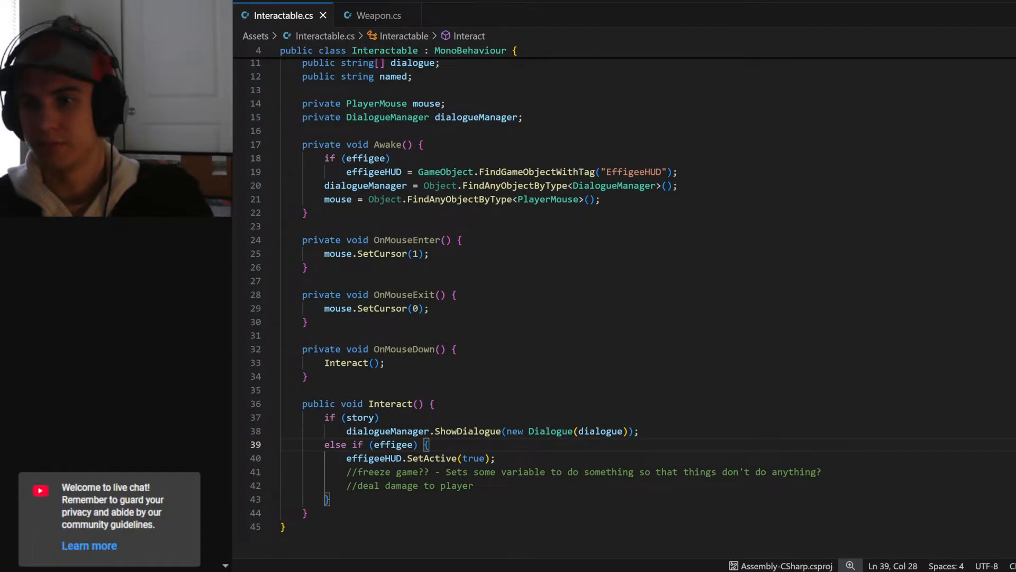
scroll(624, 307, up, 2)
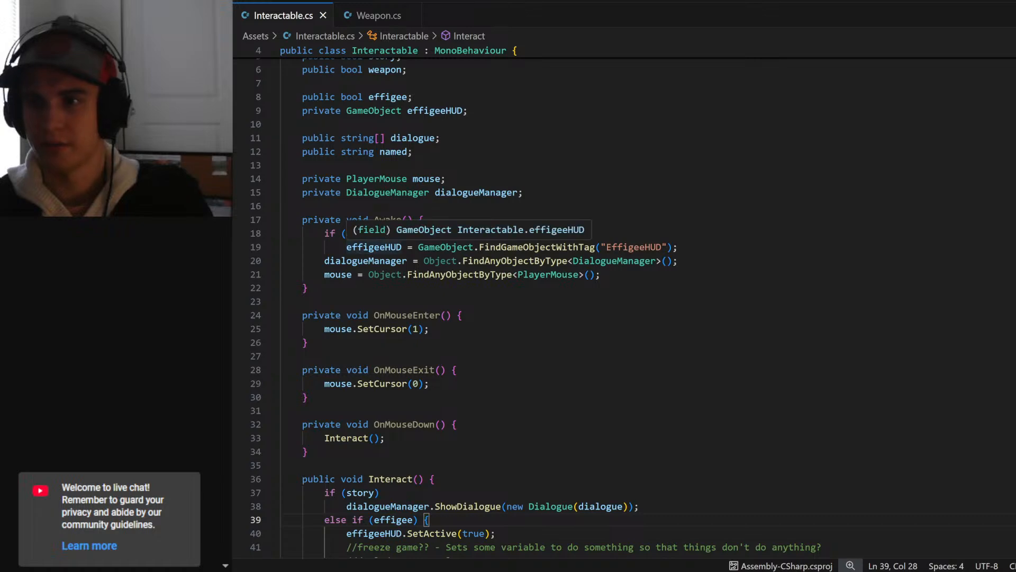
scroll(370, 164, up, 2)
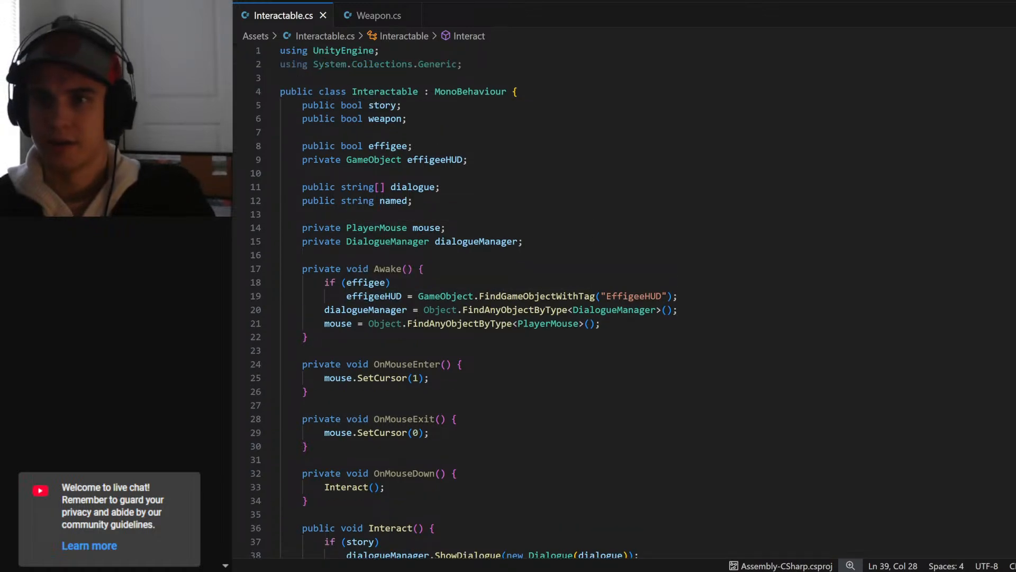
double_click(319, 146)
key(ctrl+c)
double_click(320, 160)
key(ctrl+v)
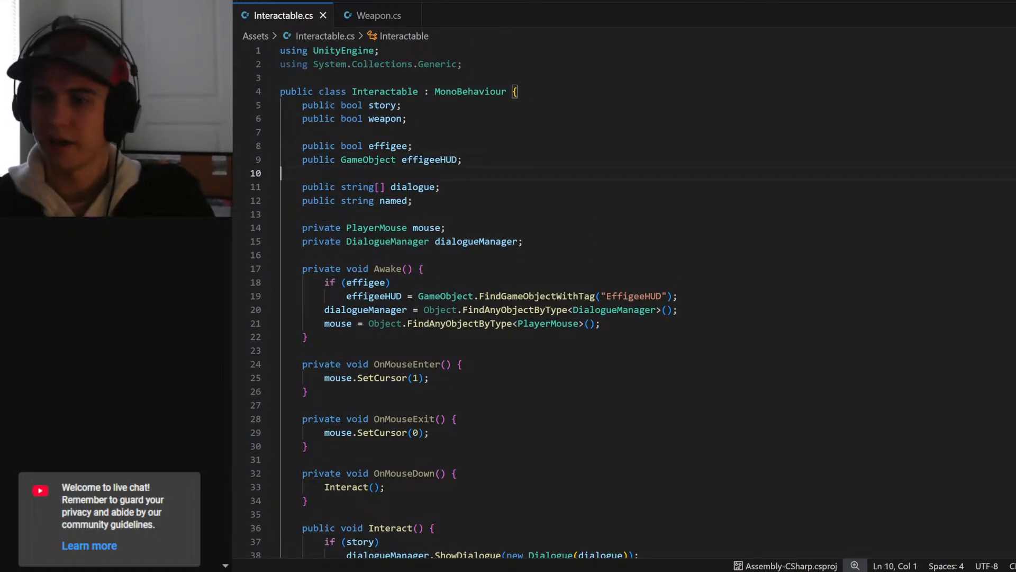
- Switch to Unity, run the game, and activate the Effigee Upgrade Menu object during play
key(alt+Tab)
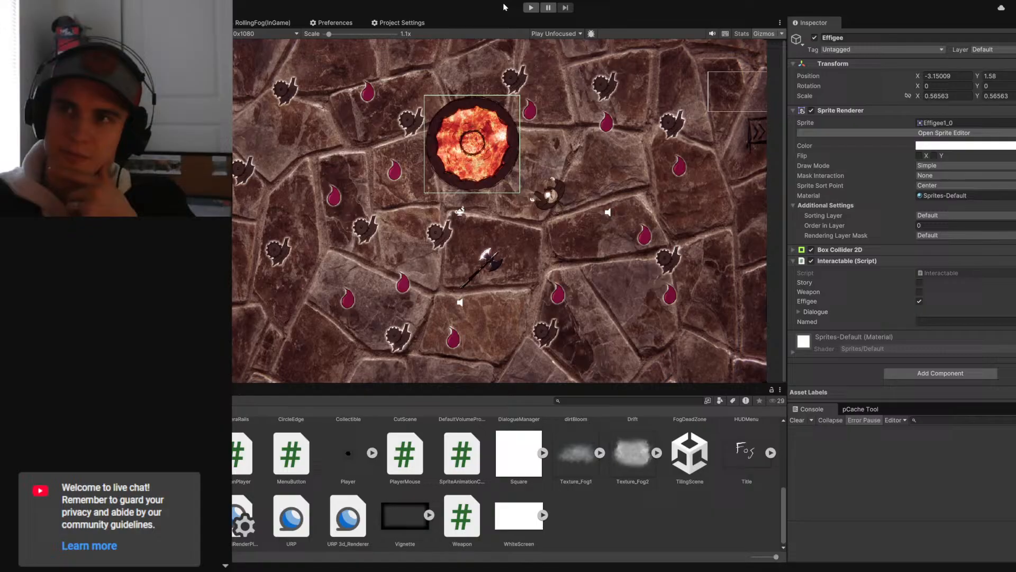
click(530, 8)
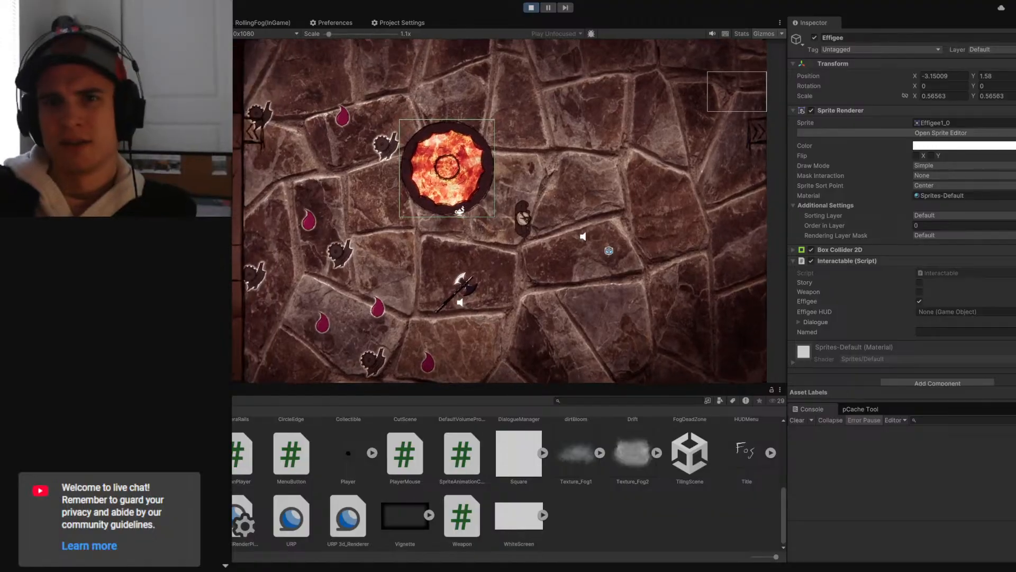
click(815, 37)
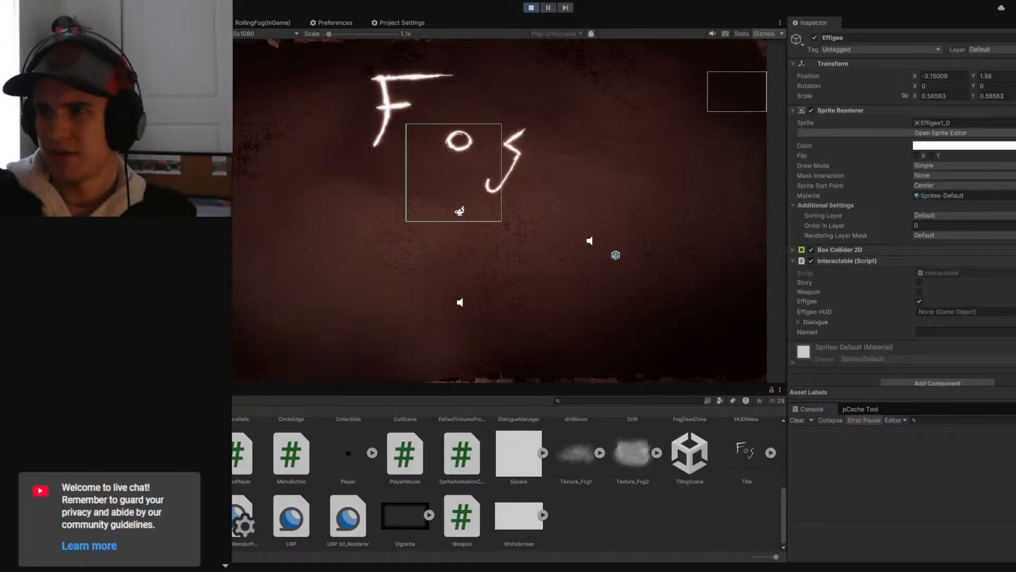
- Check the tag assigned to the Effigee Upgrade Menu and inspect the EffigeeHUD entry in the project's tag list
click(849, 51)
click(849, 123)
click(847, 51)
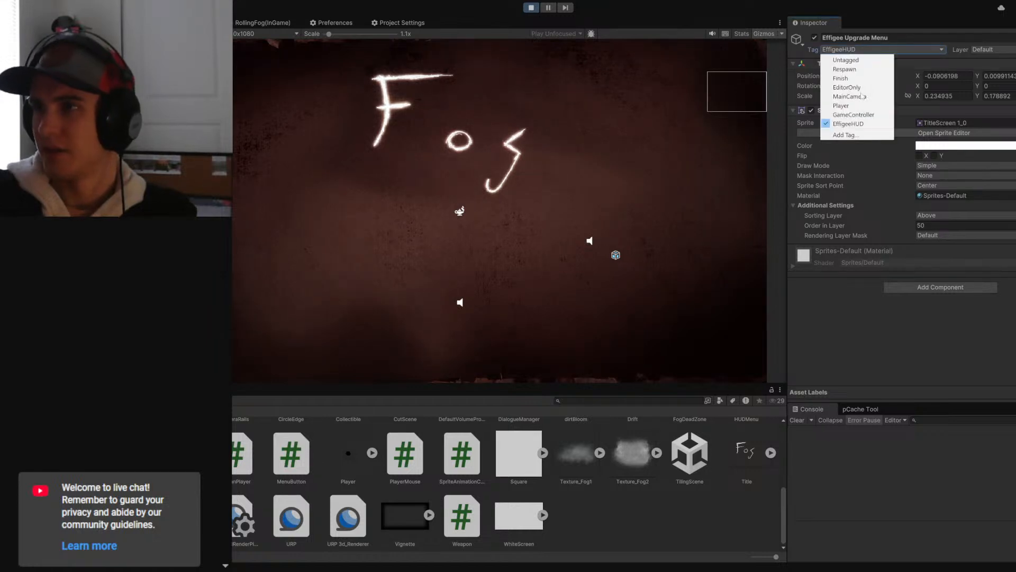
click(845, 135)
click(863, 77)
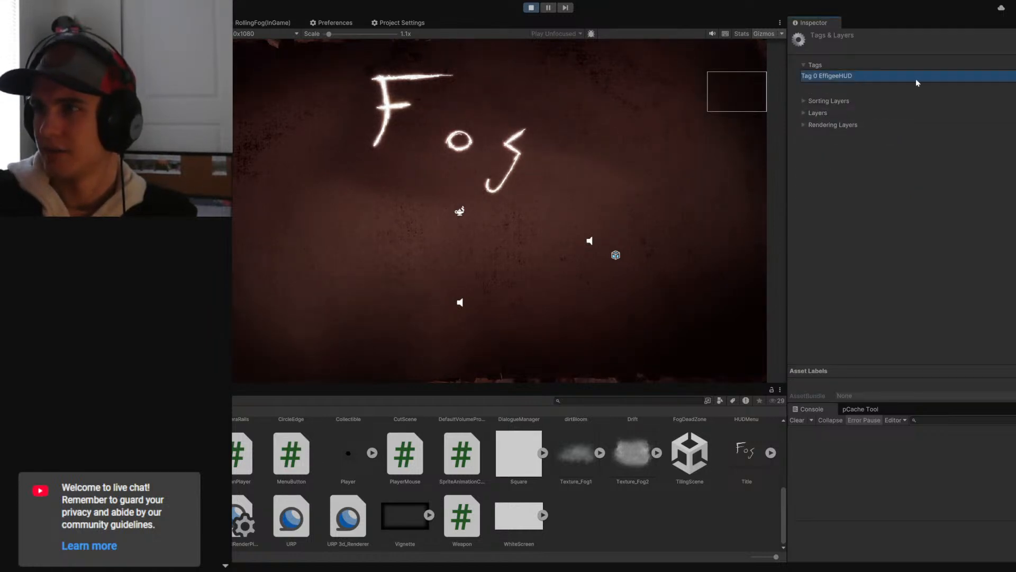
click(853, 77)
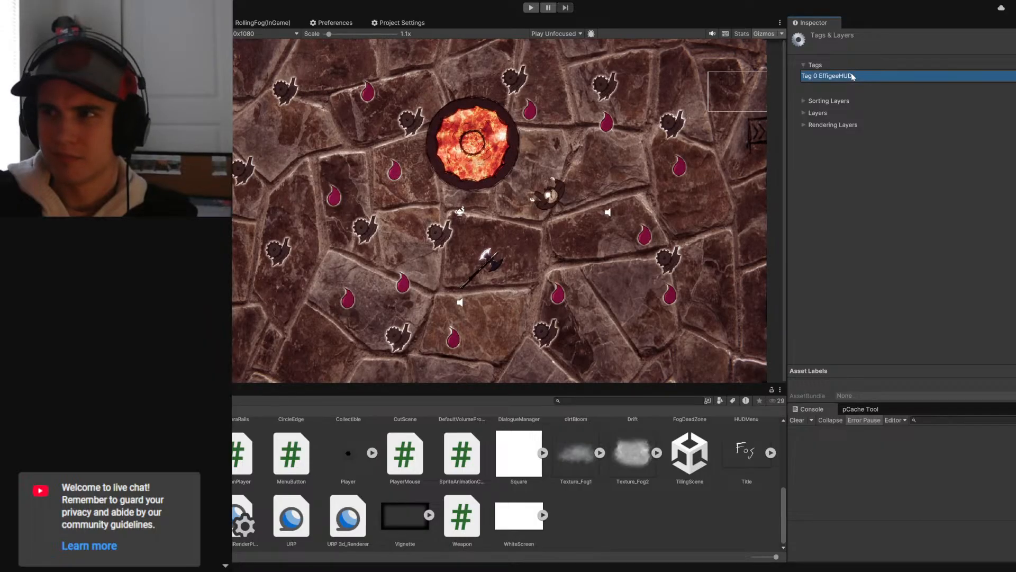
- Review the project's sorting layers and user layers in the Tags & Layers settings
click(1015, 88)
click(952, 177)
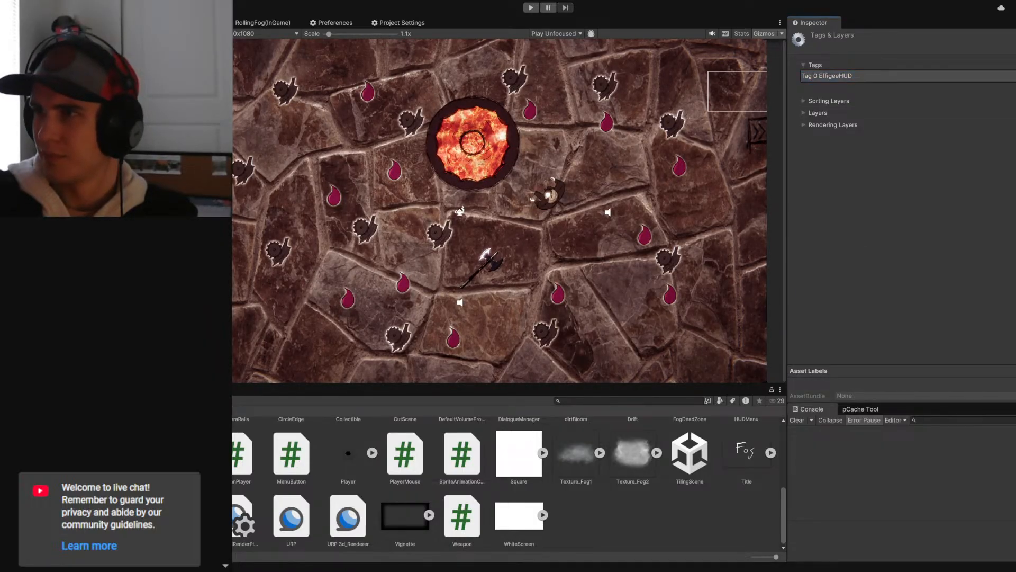
click(805, 100)
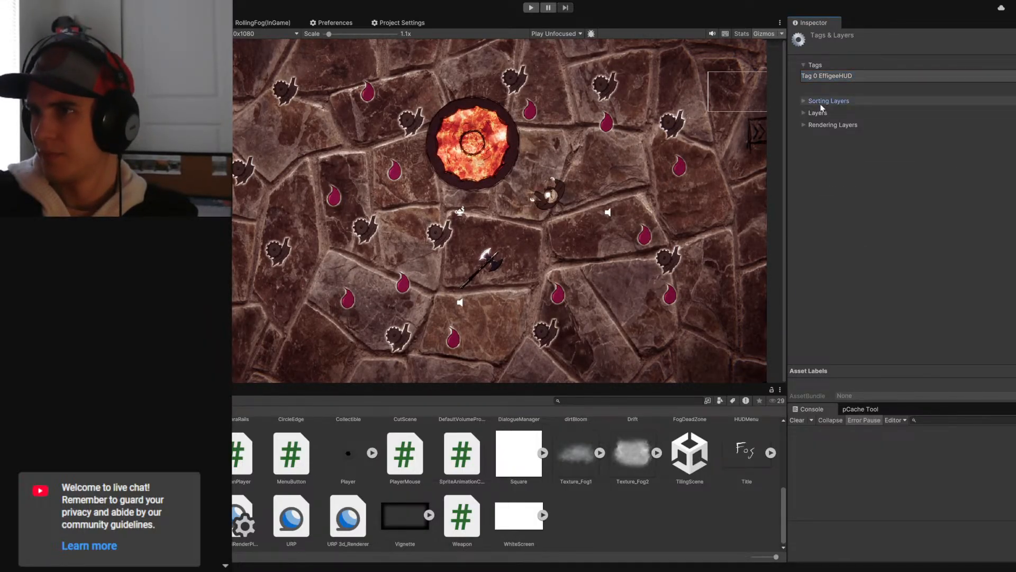
click(806, 100)
click(805, 112)
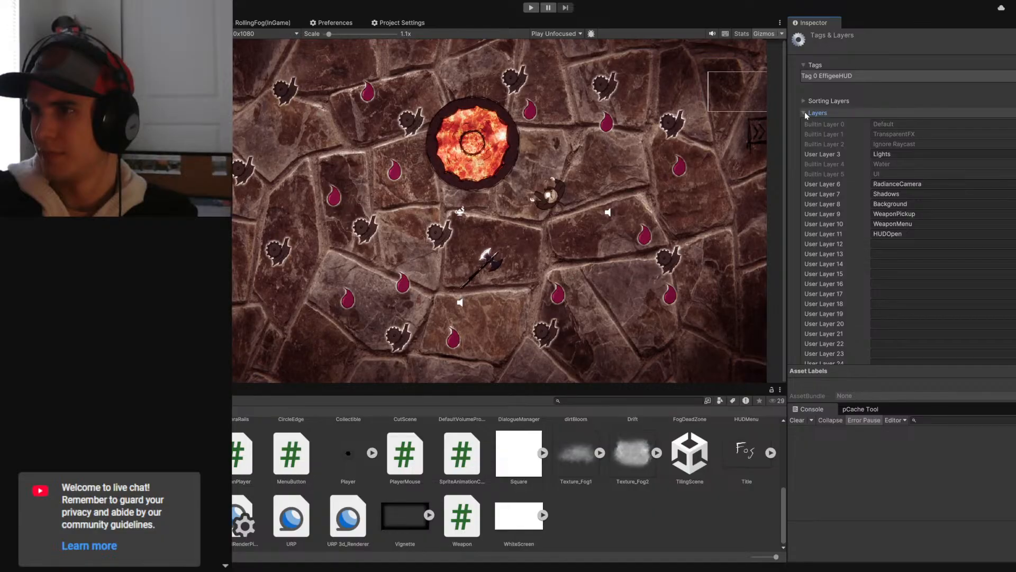
click(805, 113)
click(805, 113)
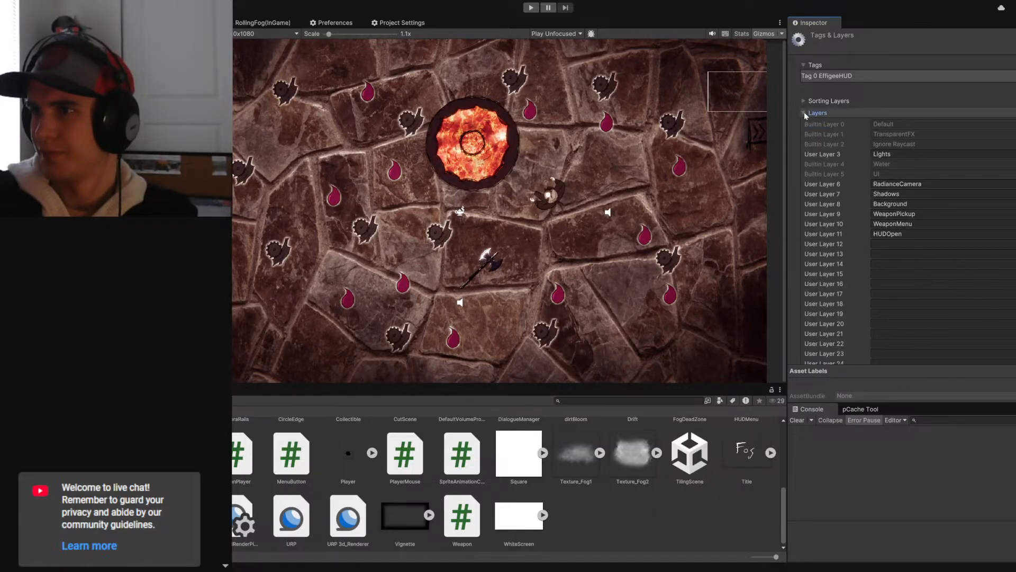
click(805, 113)
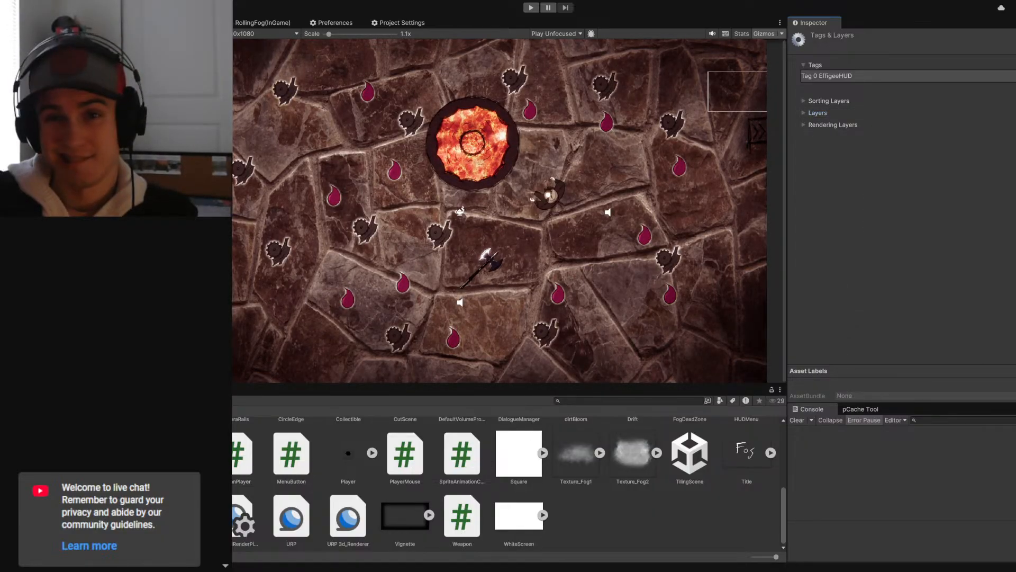
- Activate the Effigee Upgrade Menu object outside play mode and run the game again
click(117, 239)
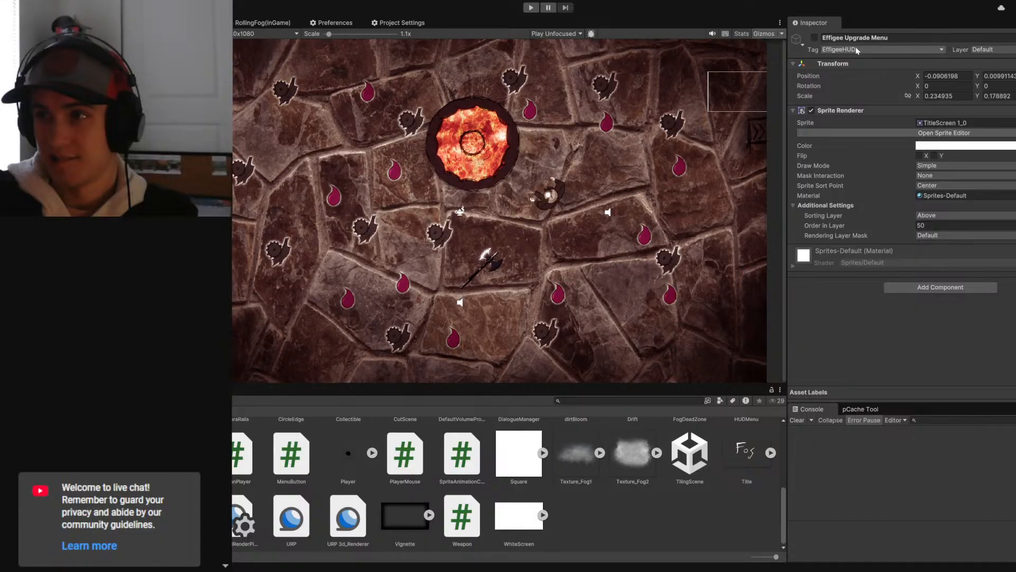
click(815, 38)
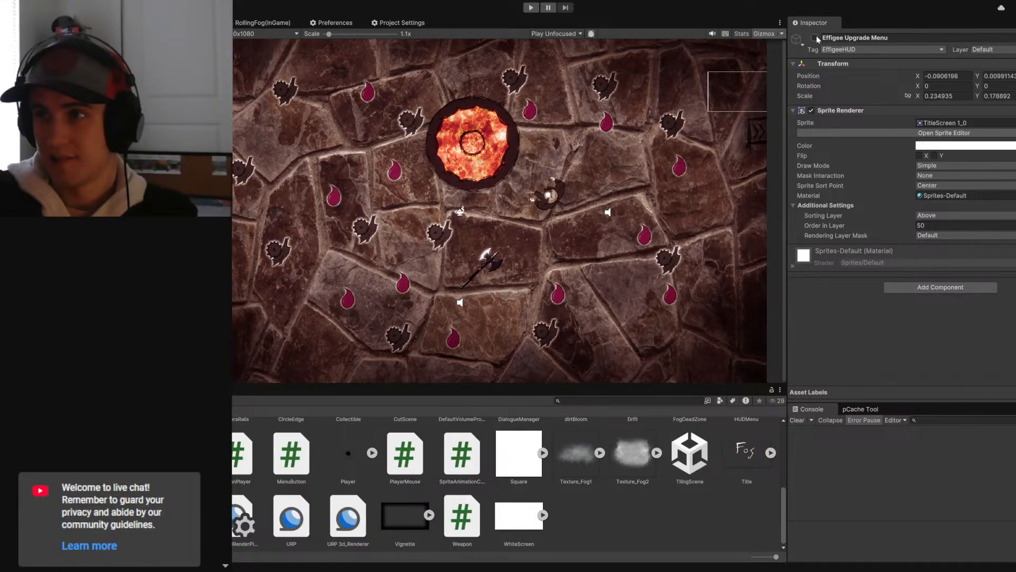
click(531, 8)
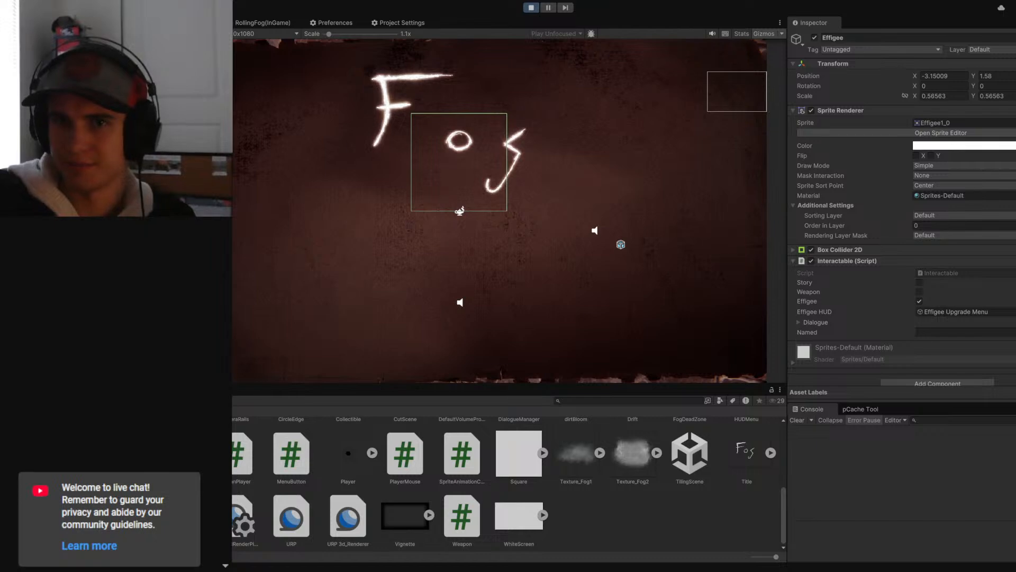
- Deactivate the Effigee Upgrade Menu in the running game and check the Effigee HUD reference on the Effigee's Interactable script
click(815, 39)
click(815, 40)
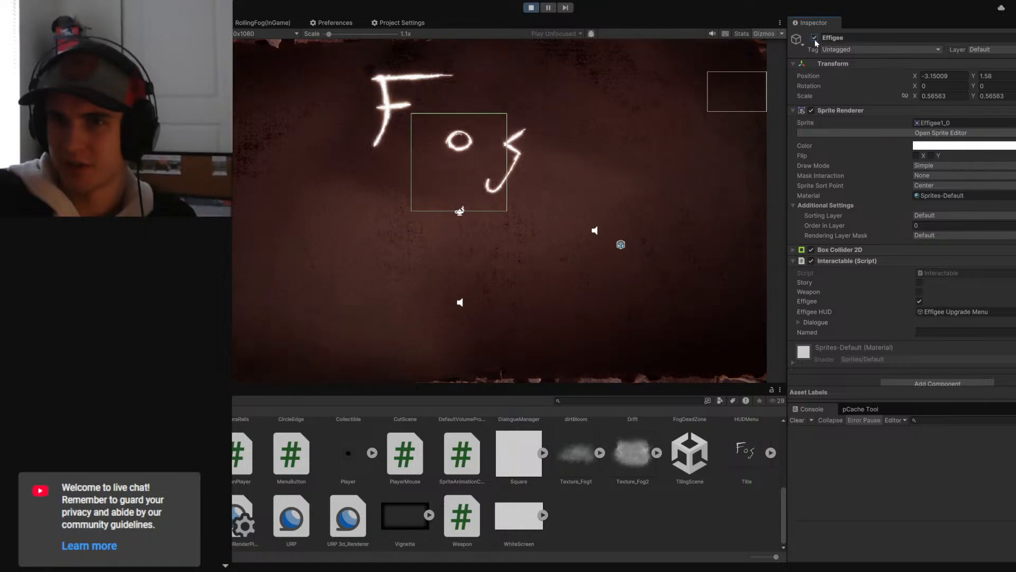
click(122, 158)
click(815, 37)
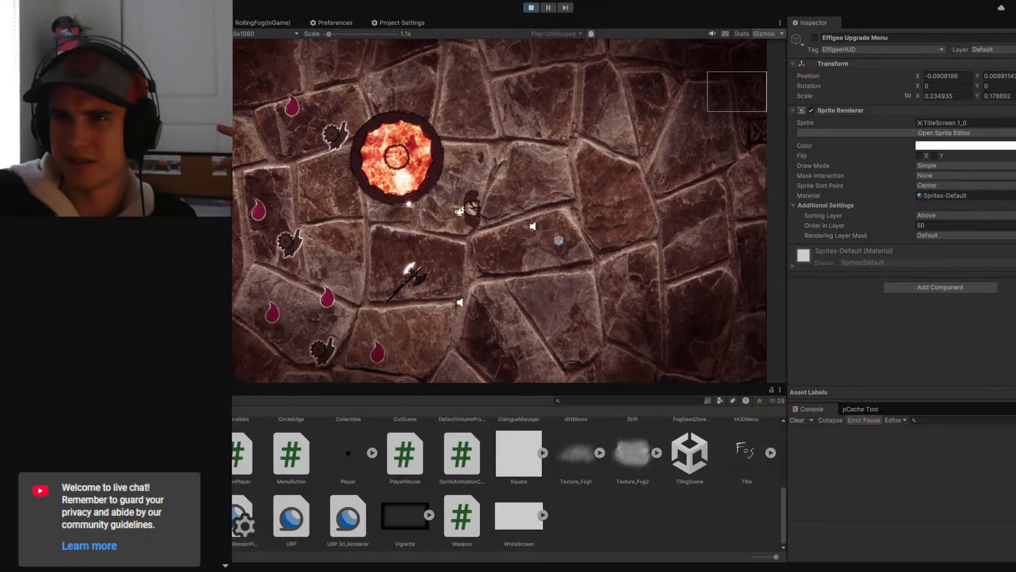
click(122, 159)
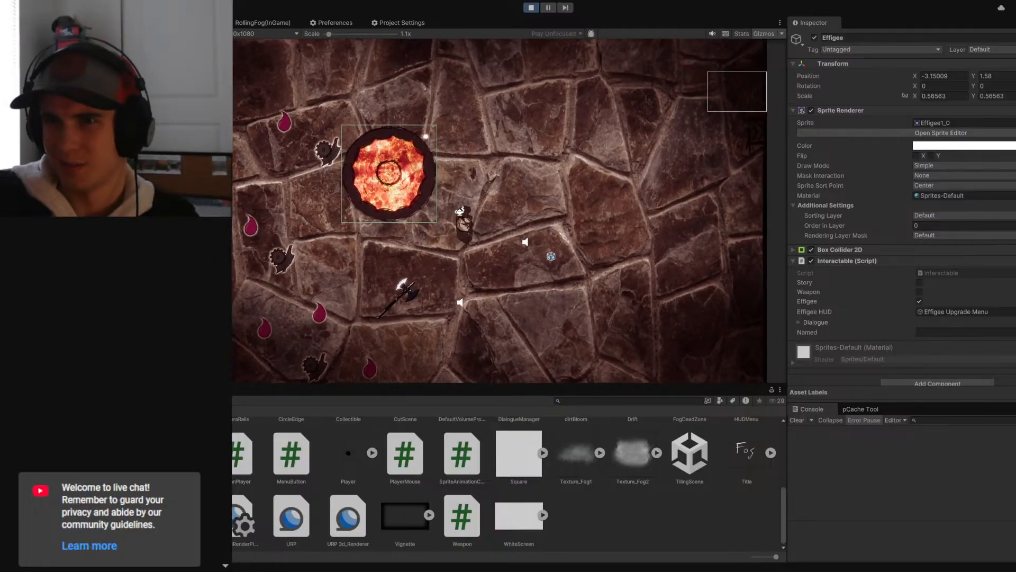
- Interact with the glowing effigee while watching the Effigee Upgrade Menu's state, and stop the game
click(121, 169)
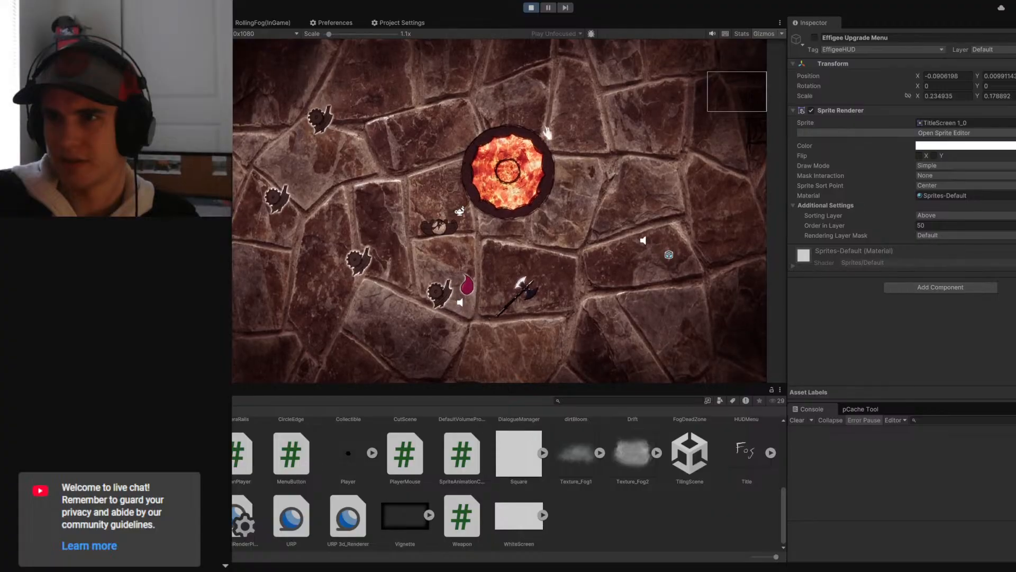
click(548, 132)
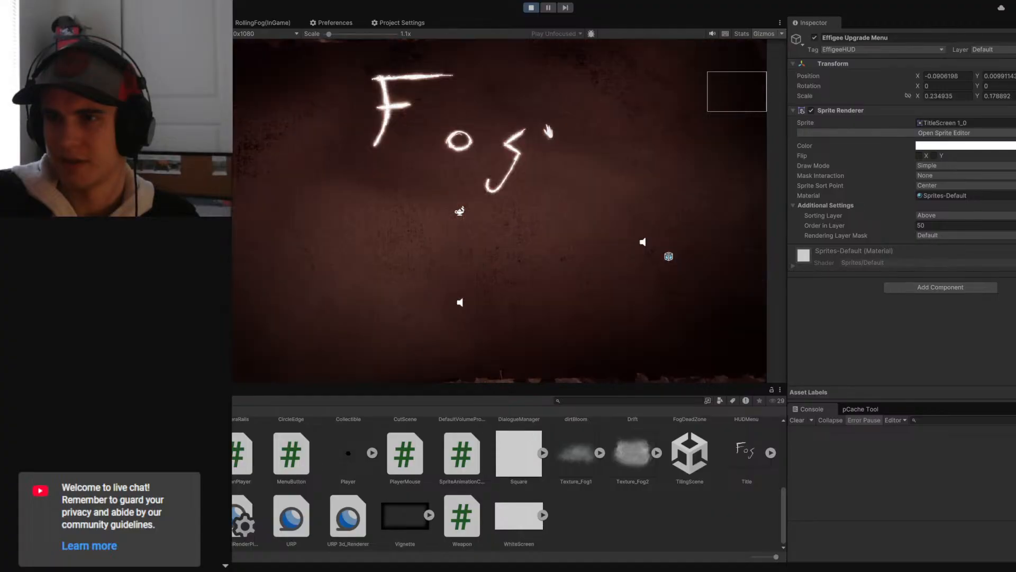
click(531, 8)
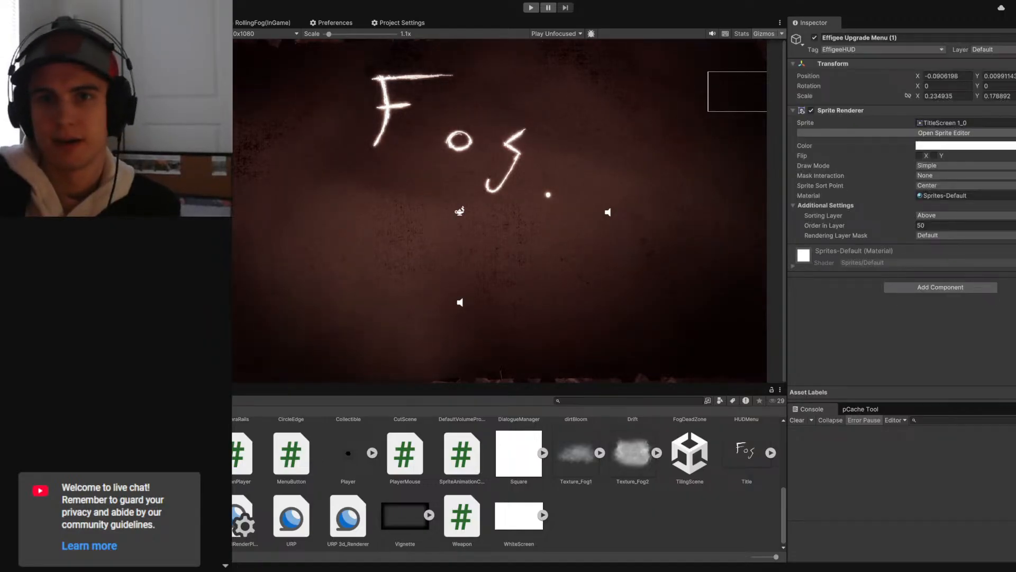
- Nest the duplicated upgrade menu under the Effigee Upgrade Menu and rename the duplicate as background
key(Up)
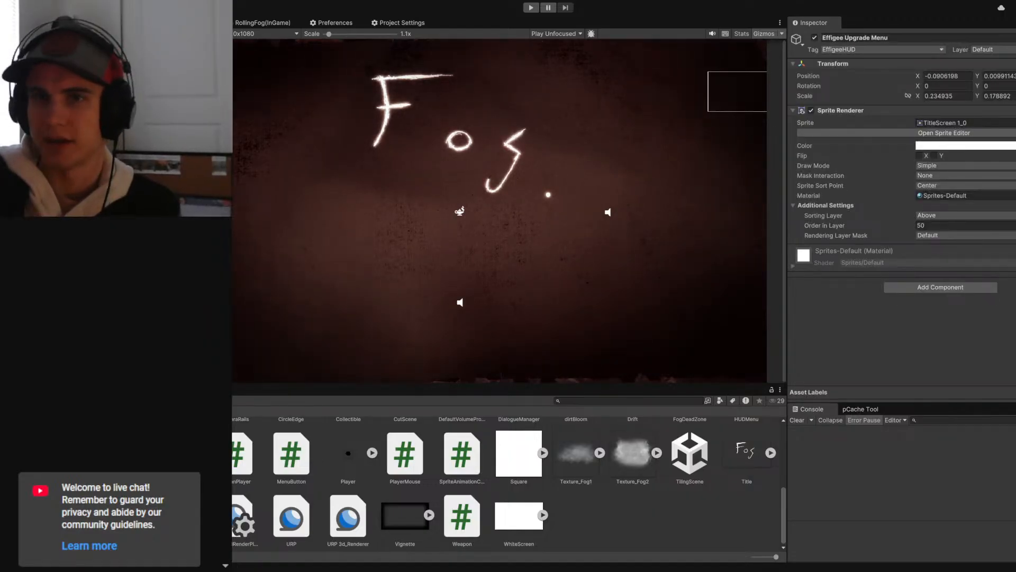
key(Down)
click(908, 39)
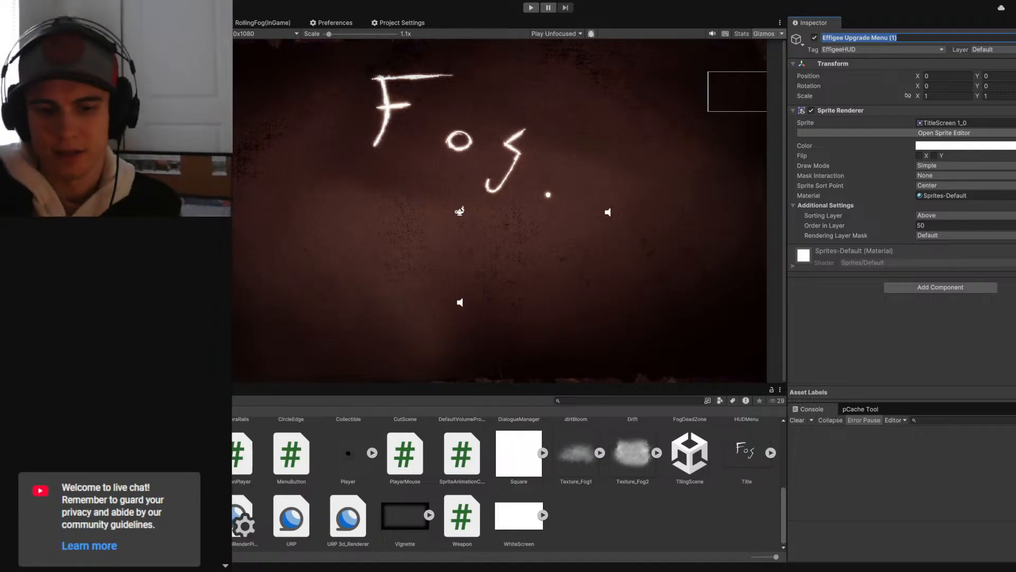
text(background)
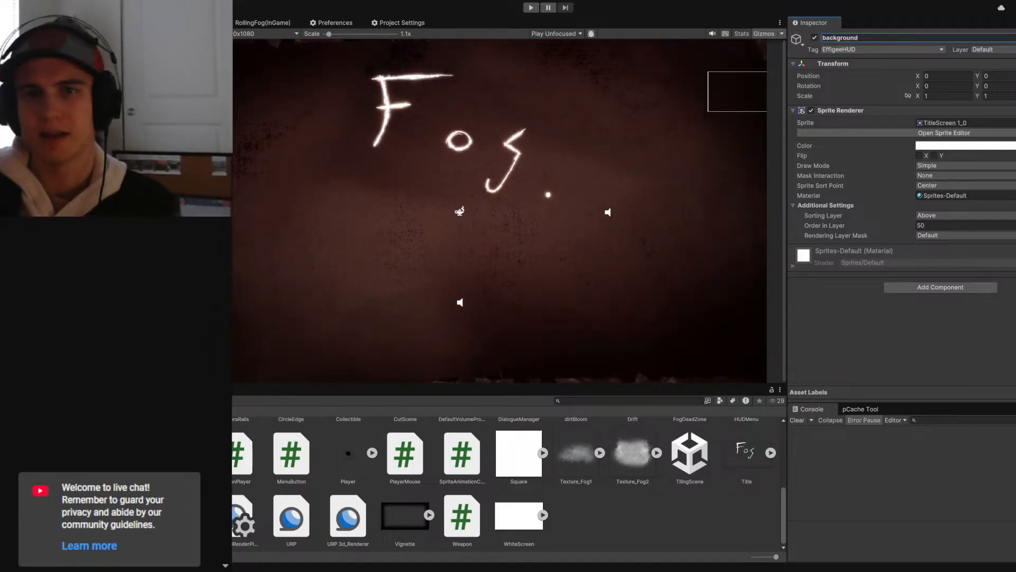
- Remove the Sprite Renderer component from the parent Effigee Upgrade Menu object
click(132, 158)
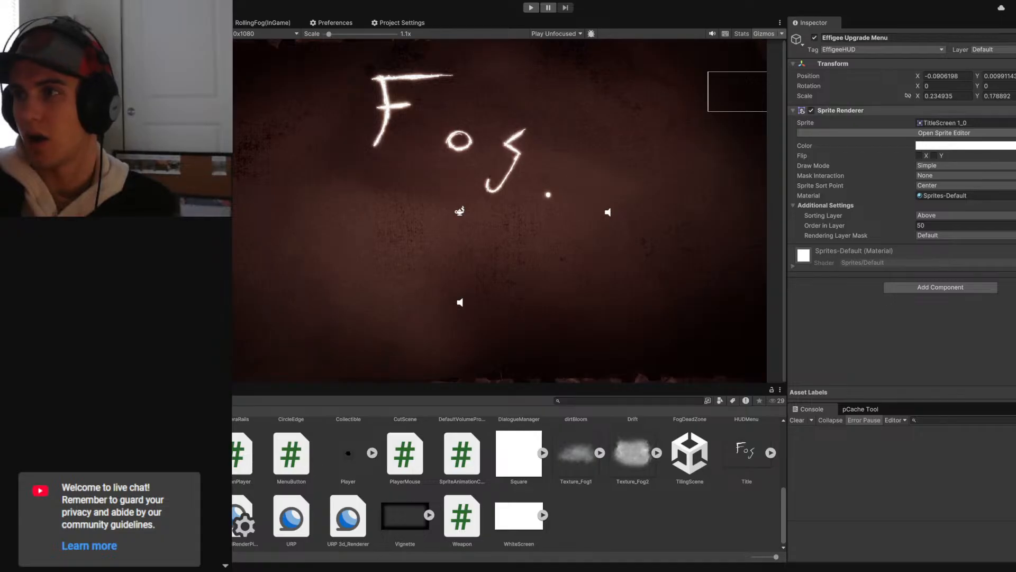
click(1014, 111)
click(1008, 131)
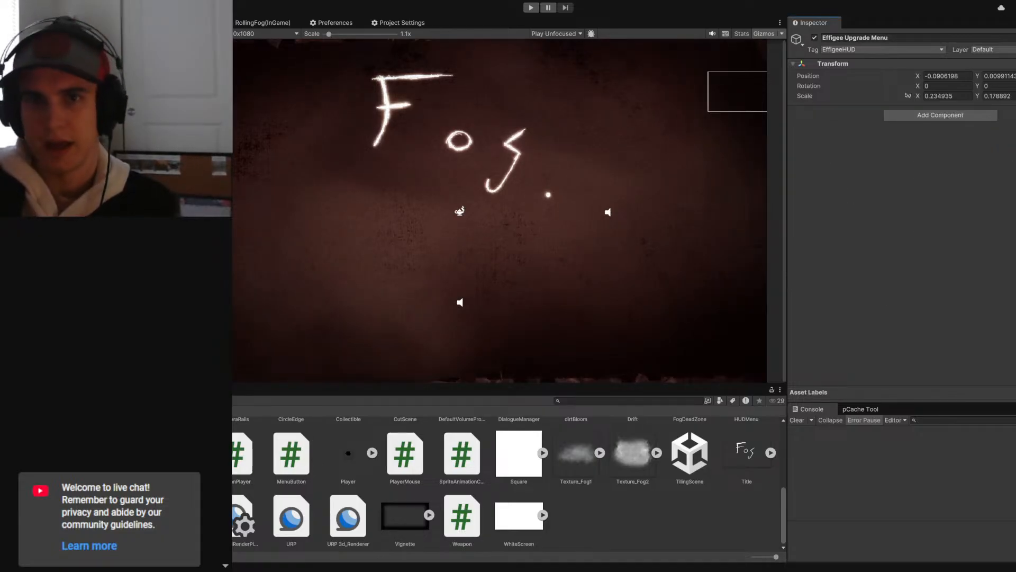
- Rename the background child object as Wrapper
click(132, 127)
click(825, 37)
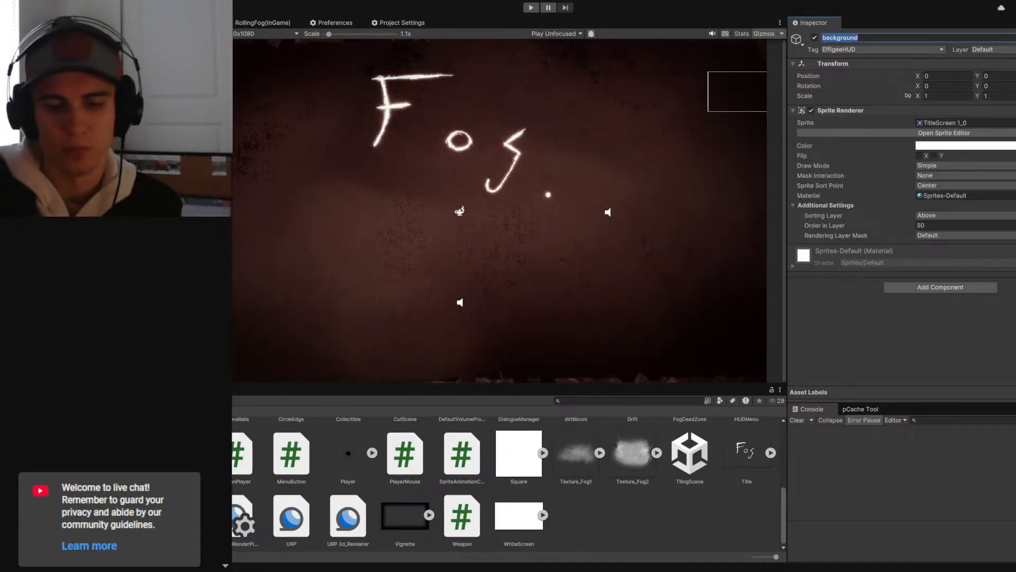
text(Wrapper)
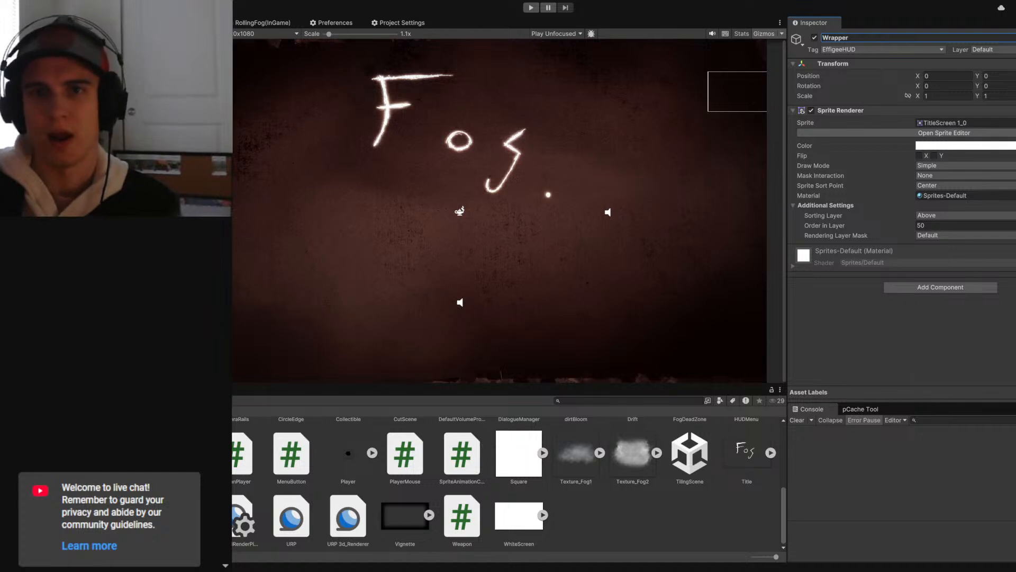
key(Return)
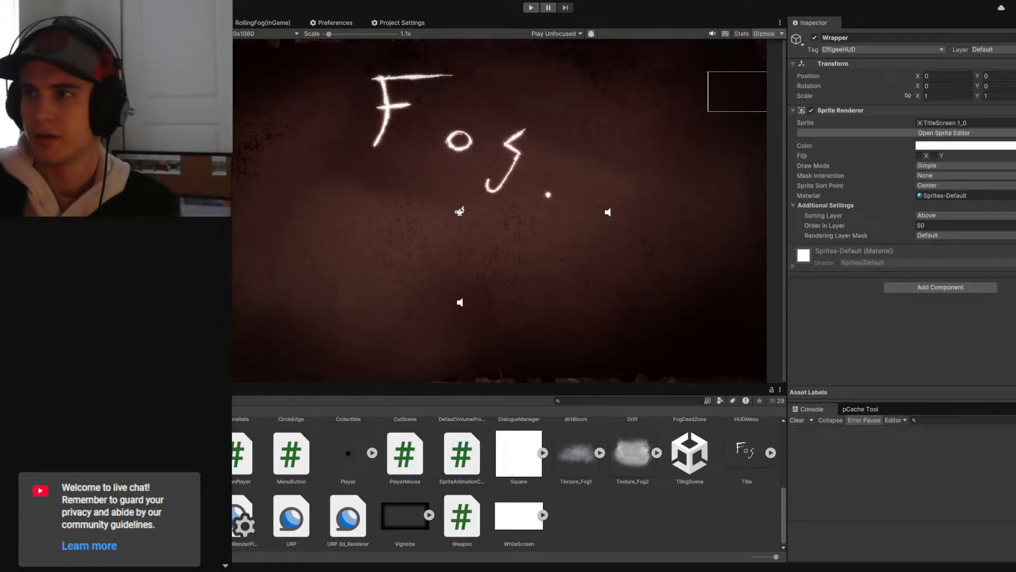
- Create an empty game object and name it background
key(ctrl+shift+n)
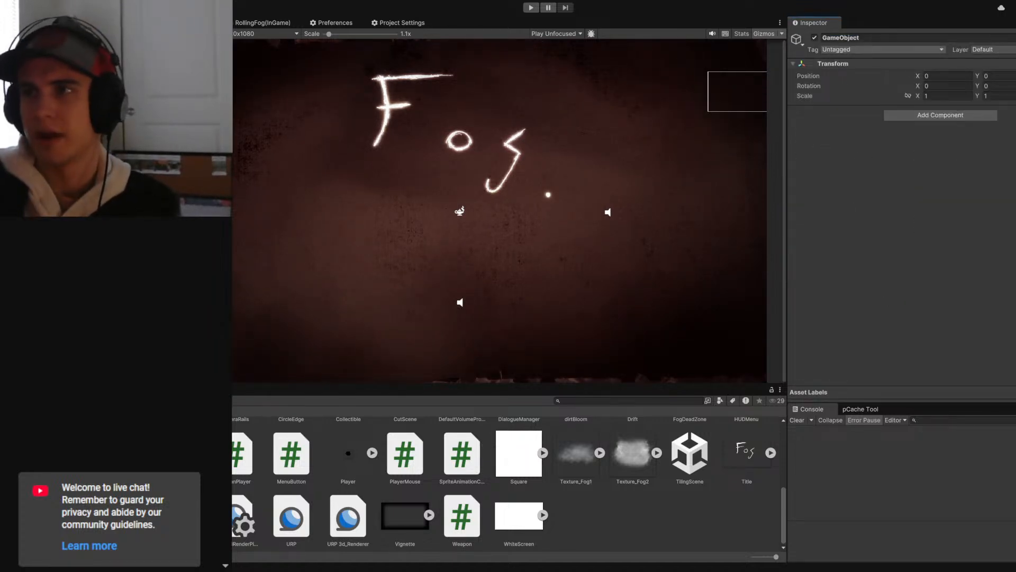
click(870, 39)
text(background)
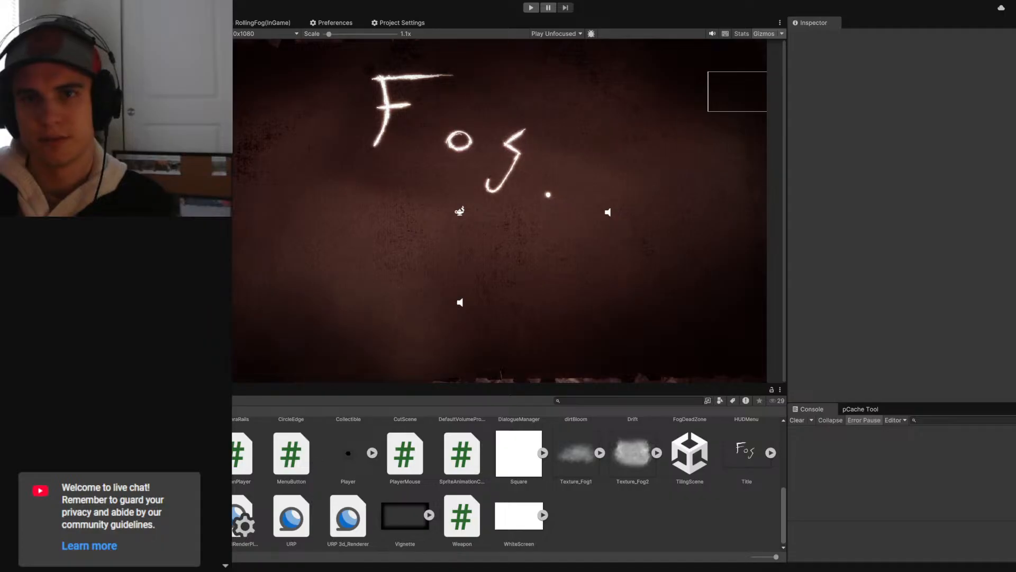
- Rename the child object that holds the TitleScreen 1_0 sprite as background
click(868, 37)
text(bac)
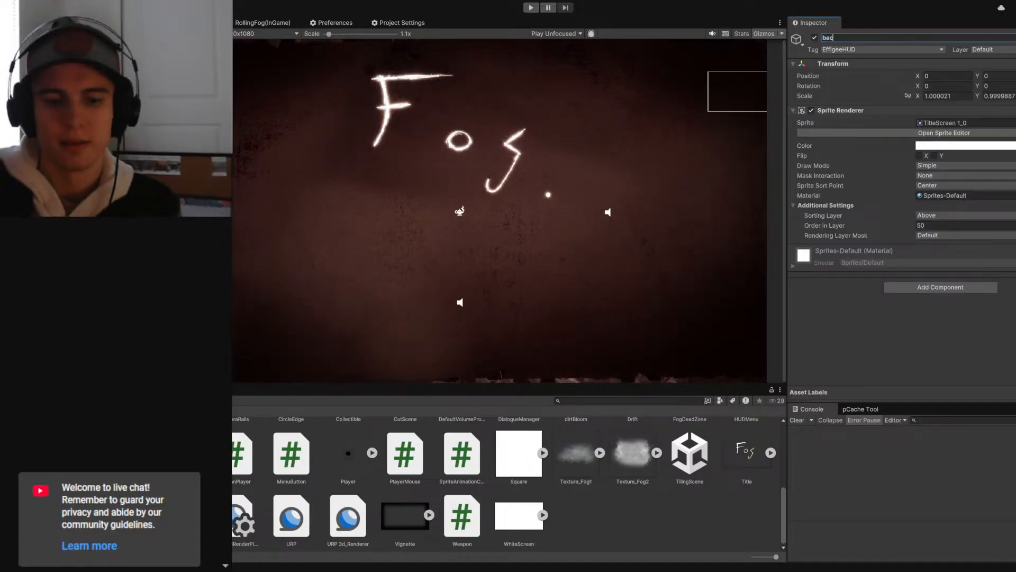
text(kground)
key(BackSpace)
text(nd)
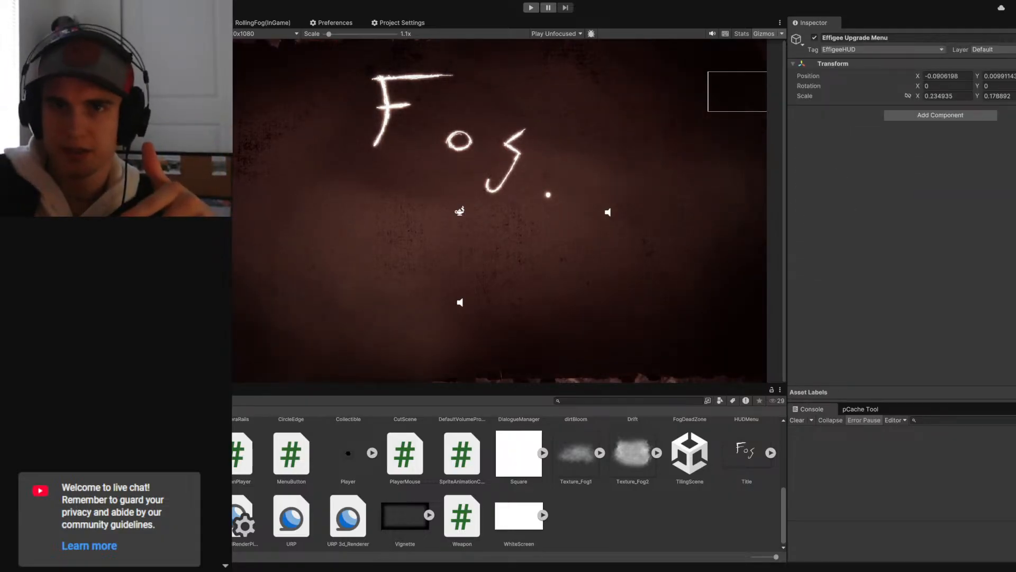
- Deactivate the Wrapper object and change its tag from EffigeeHUD to Untagged
click(814, 38)
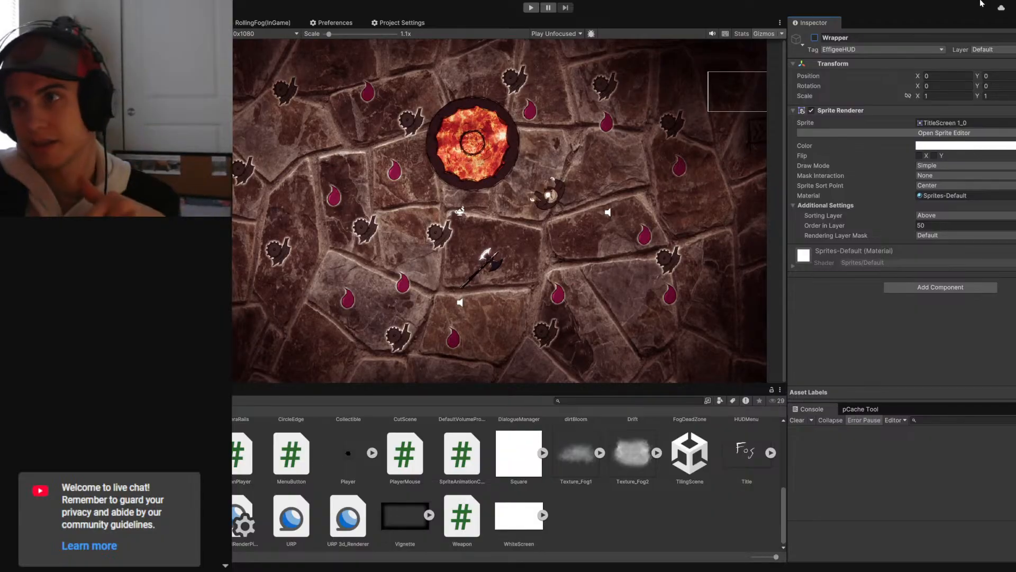
click(882, 49)
click(841, 53)
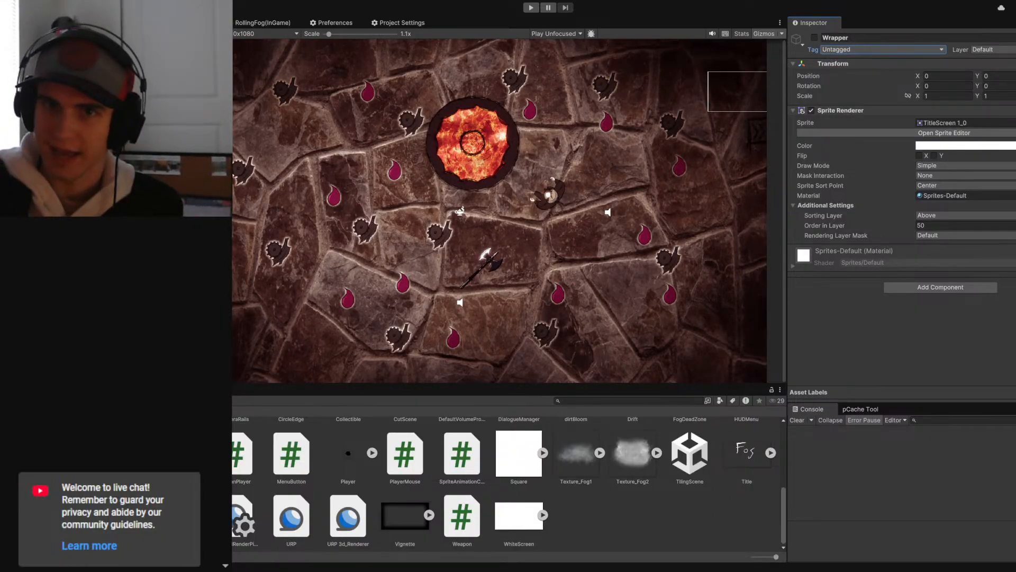
click(871, 50)
click(862, 60)
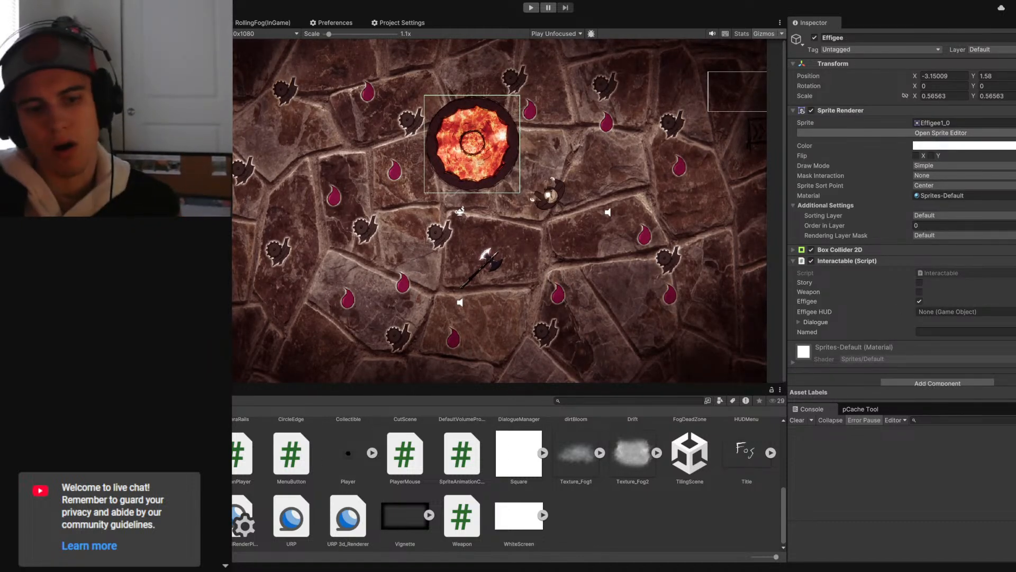
- Switch to the browser and read the Unity documentation page for Transform.GetChild, including its first-child code example
key(alt+Tab)
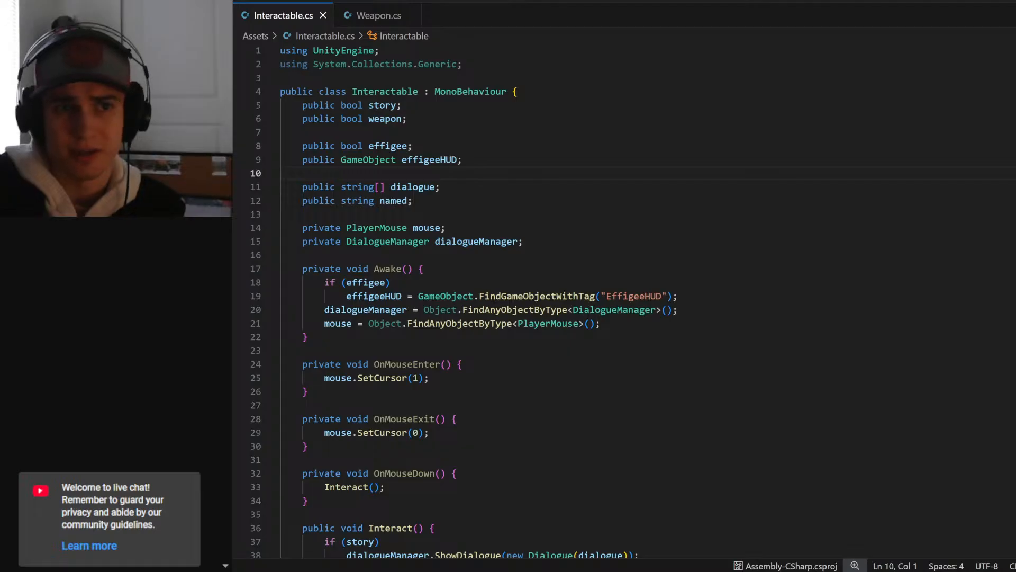
key(alt+Tab)
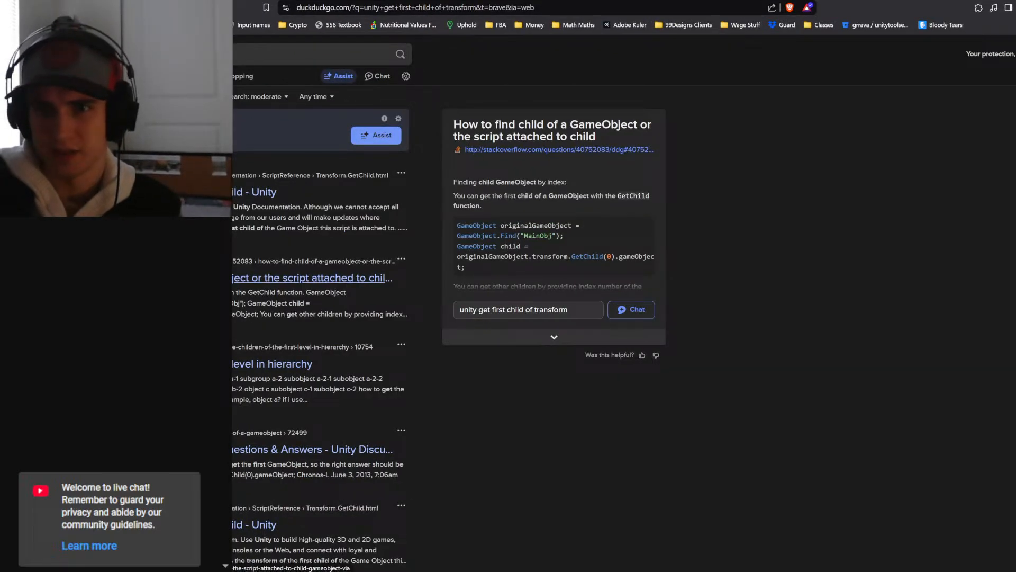
click(227, 192)
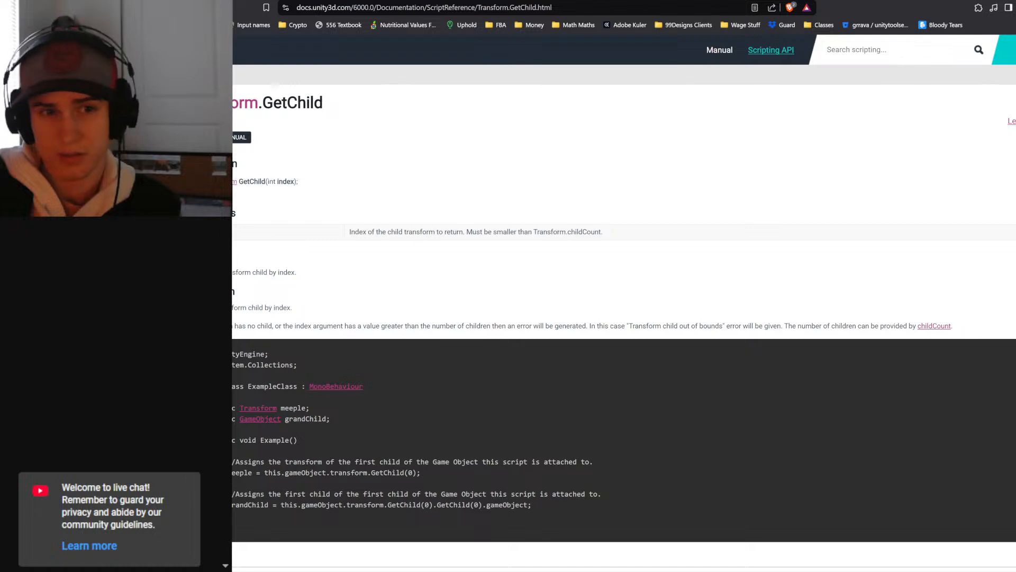
scroll(306, 414, down, 2)
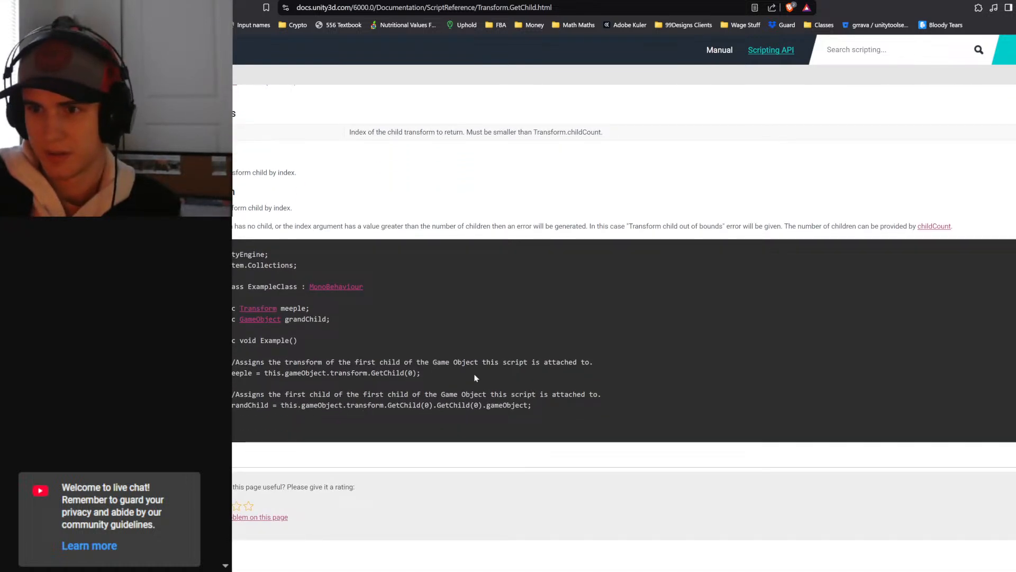
drag(260, 362, 405, 362)
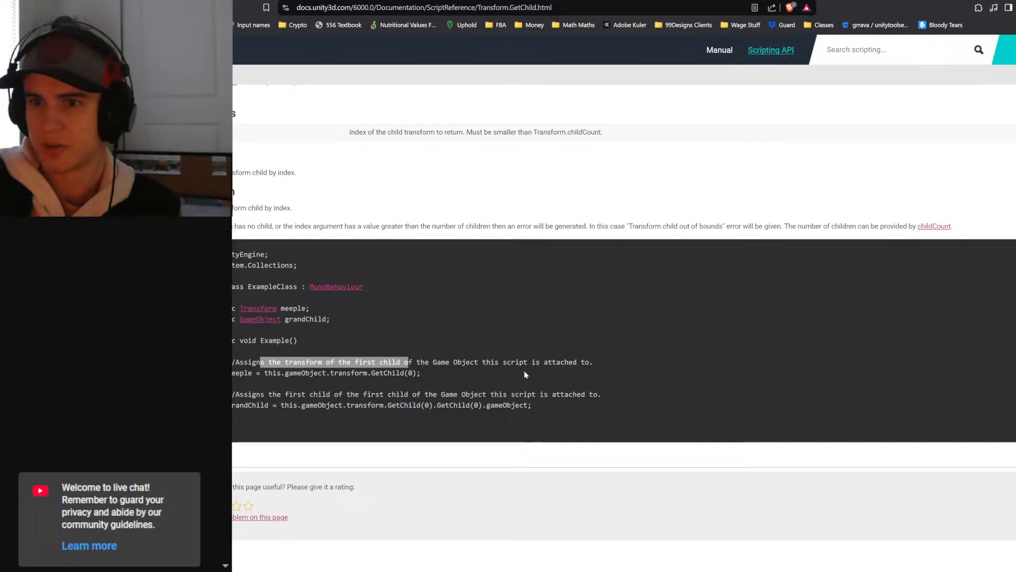
click(835, 374)
- In Interactable.cs, append .transform.GetChild() to the FindGameObjectWithTag("EffigeeHUD") assignment in Awake and save the script
key(alt+Tab)
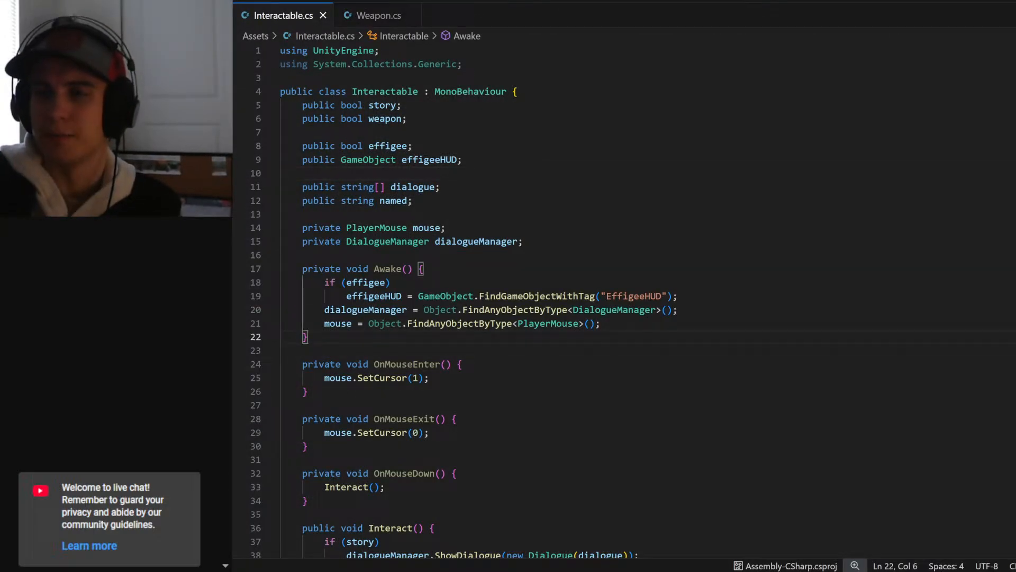
click(673, 296)
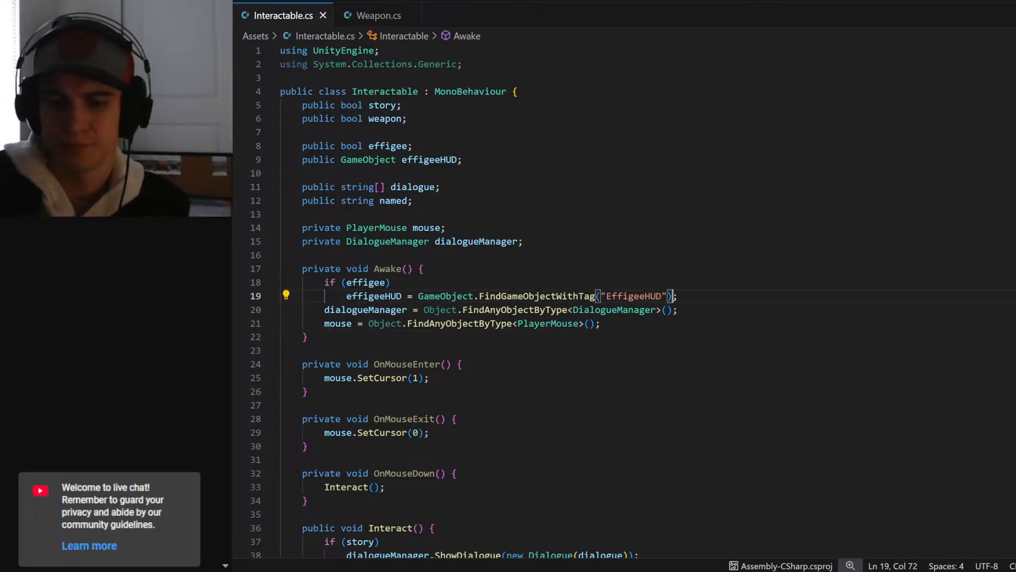
text(.Getchi)
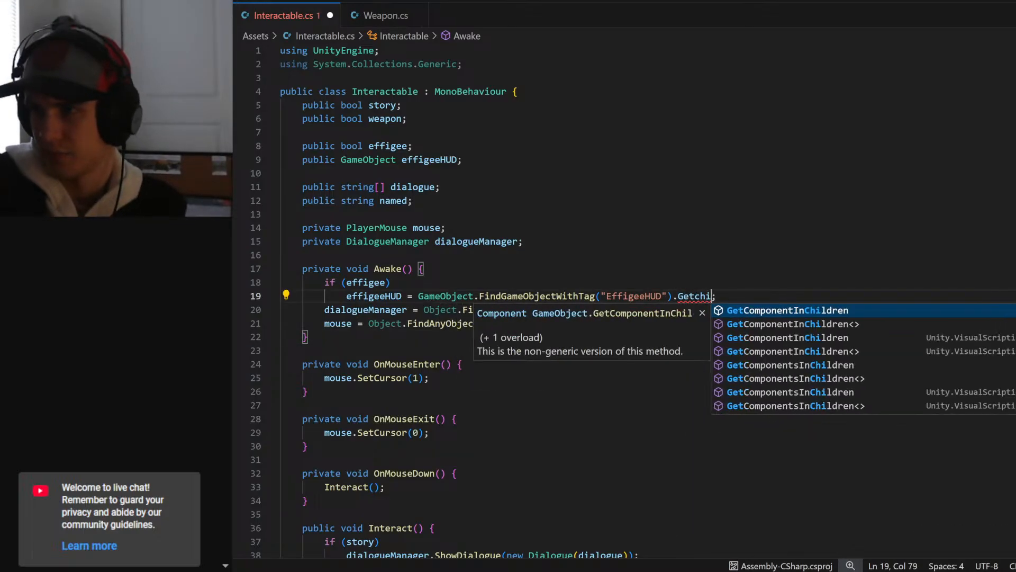
key(BackSpace)
key(BackSpace)
key(BackSpace)
key(BackSpace)
key(BackSpace)
key(BackSpace)
text(gameObject)
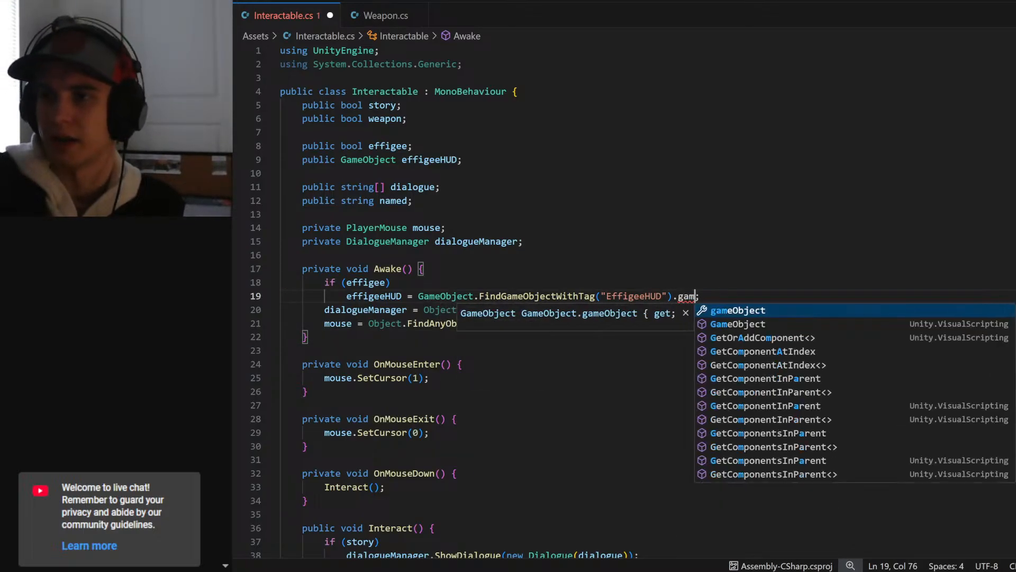
text(.Getchil)
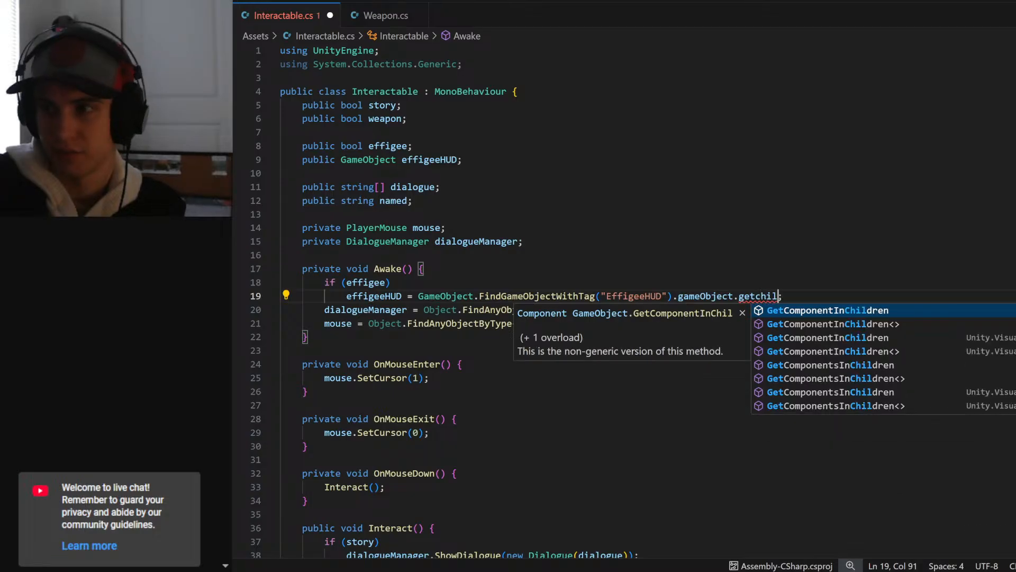
key(BackSpace)
key(BackSpace)
key(BackSpace)
key(BackSpace)
key(BackSpace)
key(BackSpace)
key(BackSpace)
key(BackSpace)
key(BackSpace)
key(BackSpace)
key(BackSpace)
key(BackSpace)
key(BackSpace)
key(BackSpace)
key(BackSpace)
key(BackSpace)
key(BackSpace)
text(transform.get)
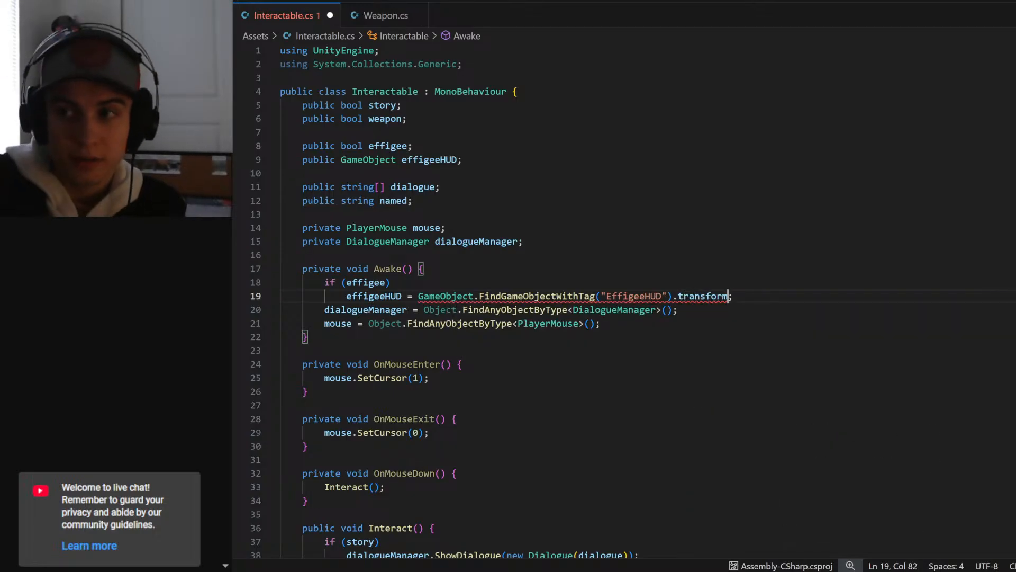
text(child())
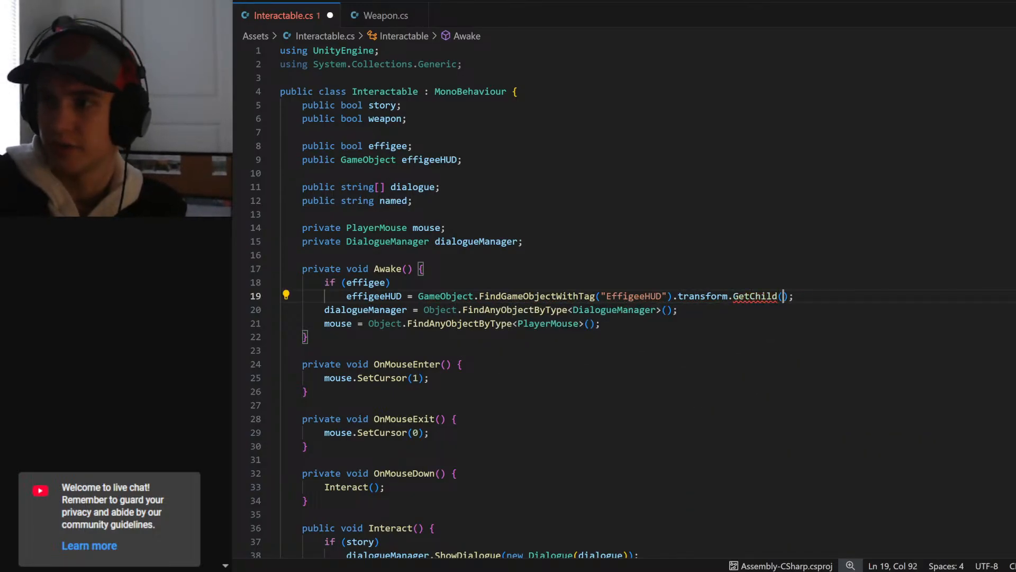
key(ctrl+s)
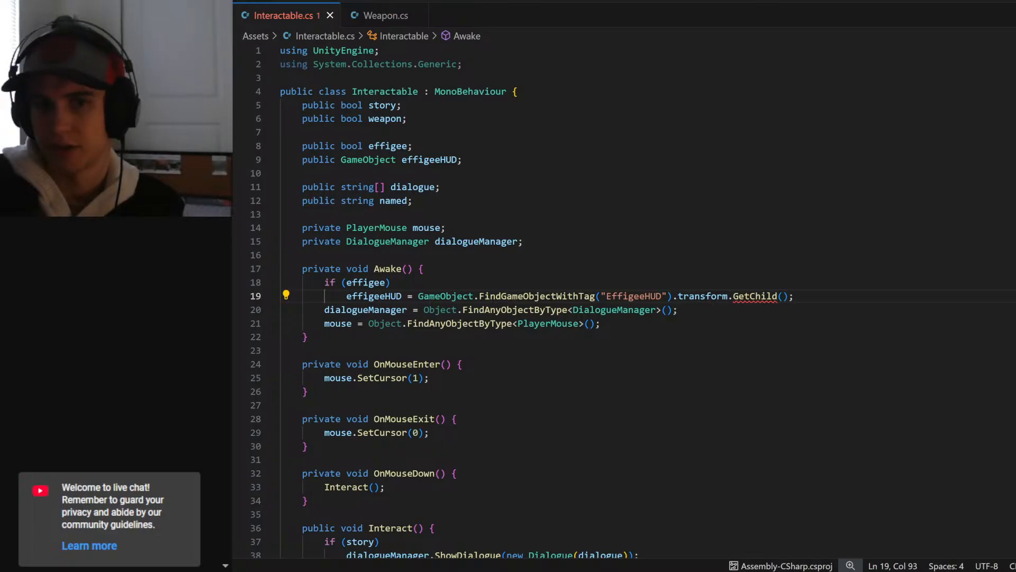
- Complete the effigeeHUD assignment in Awake as GetChild(0).gameObject and save the script
key(alt+Tab)
key(BackSpace)
key(BackSpace)
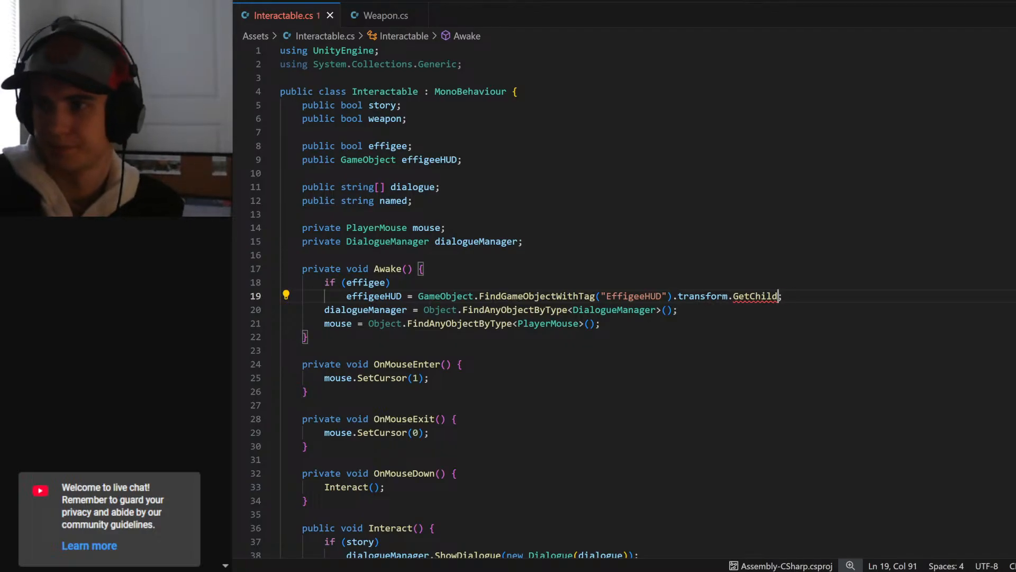
text(.)
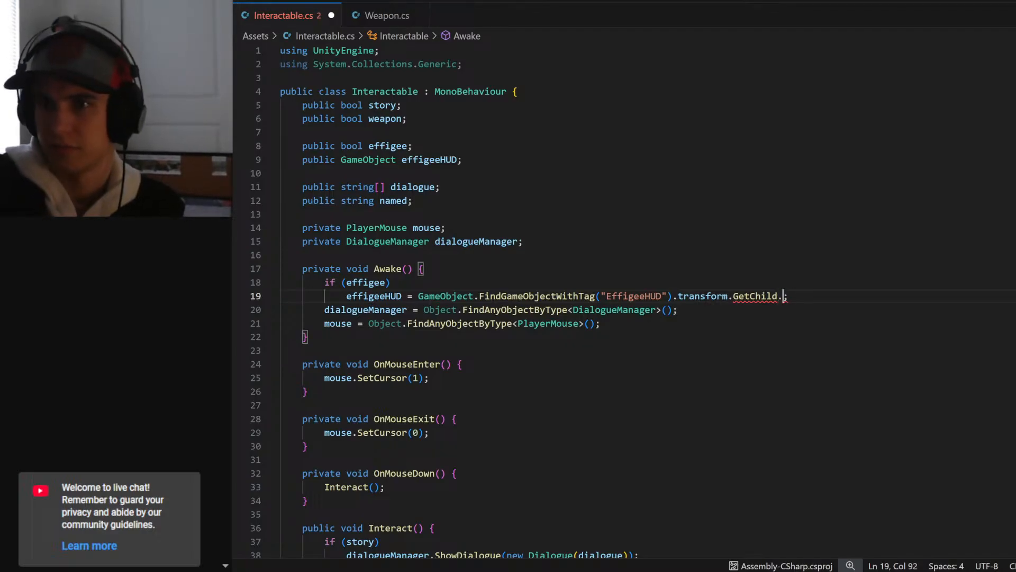
text(game)
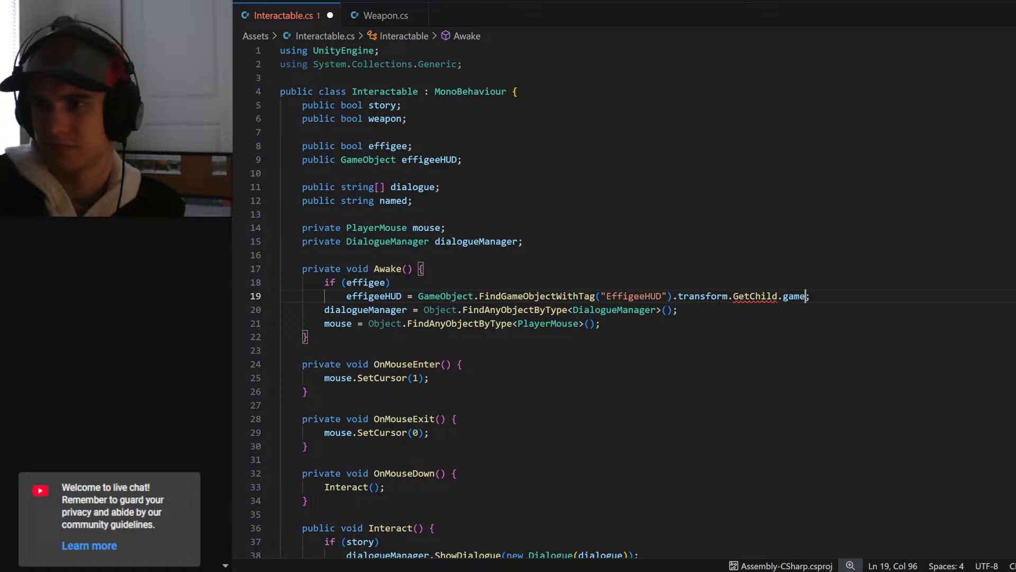
key(BackSpace)
key(BackSpace)
key(BackSpace)
key(BackSpace)
key(BackSpace)
text((0)
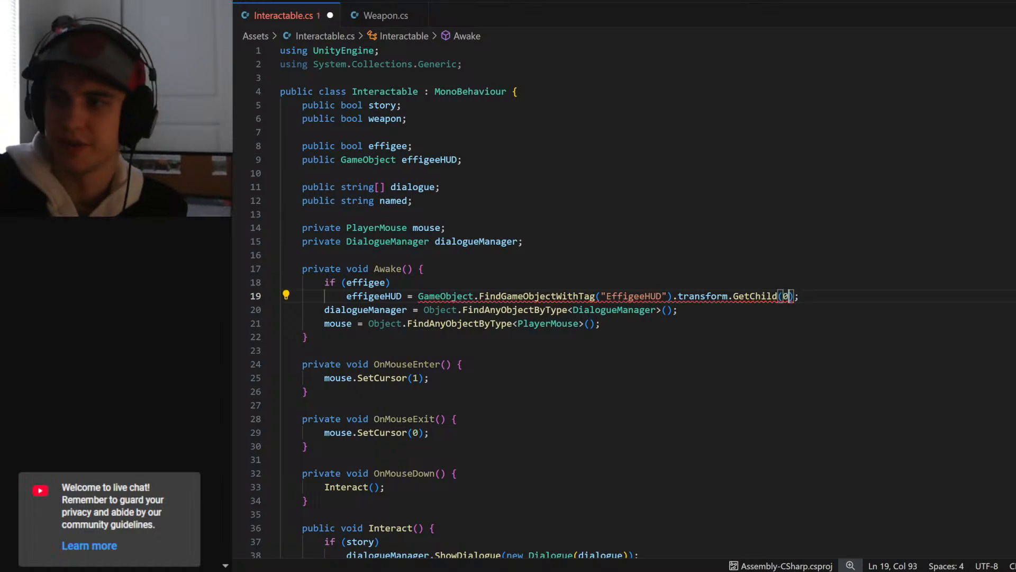
text().gameObject)
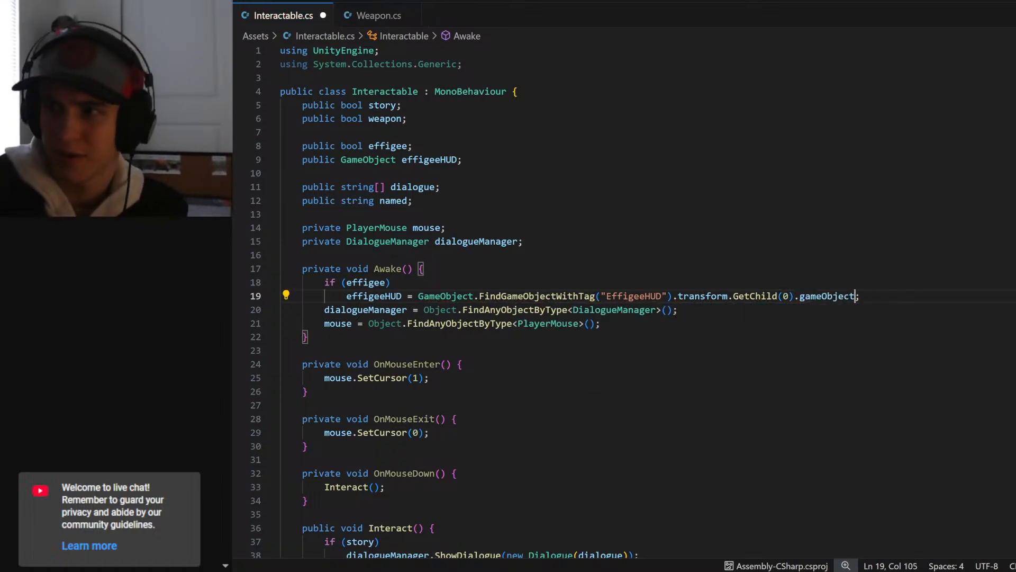
key(Down)
key(ctrl+s)
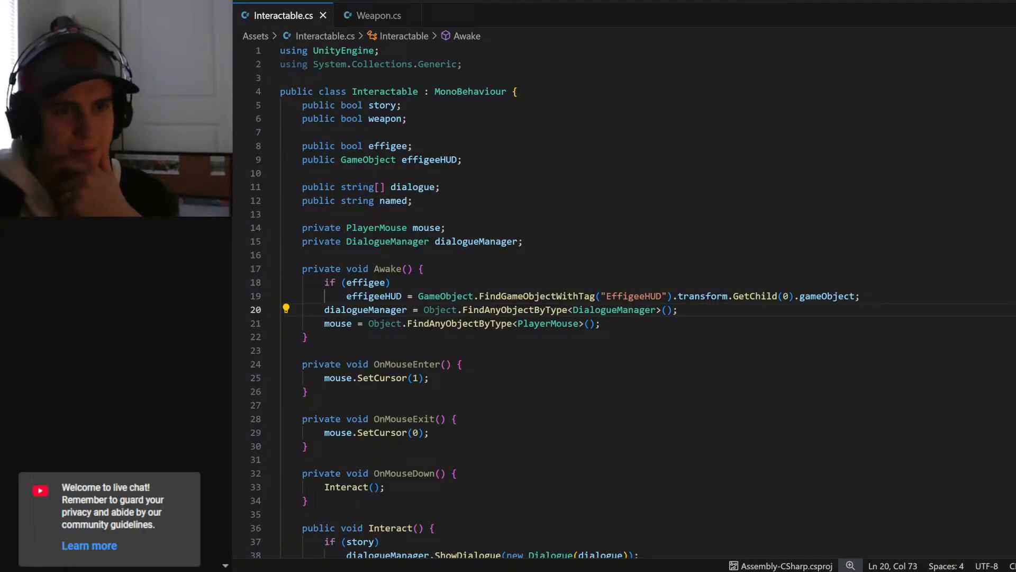
click(308, 337)
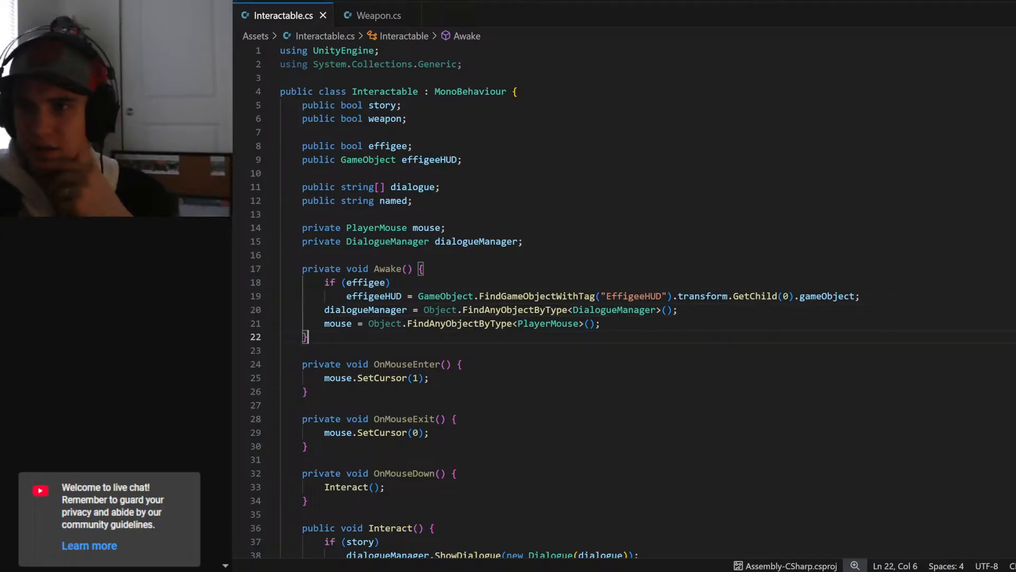
- Switch to Unity and playtest: check the Effigee's Effigee HUD reference, interact with the effigee to open the menu, and stop the game
key(alt+Tab)
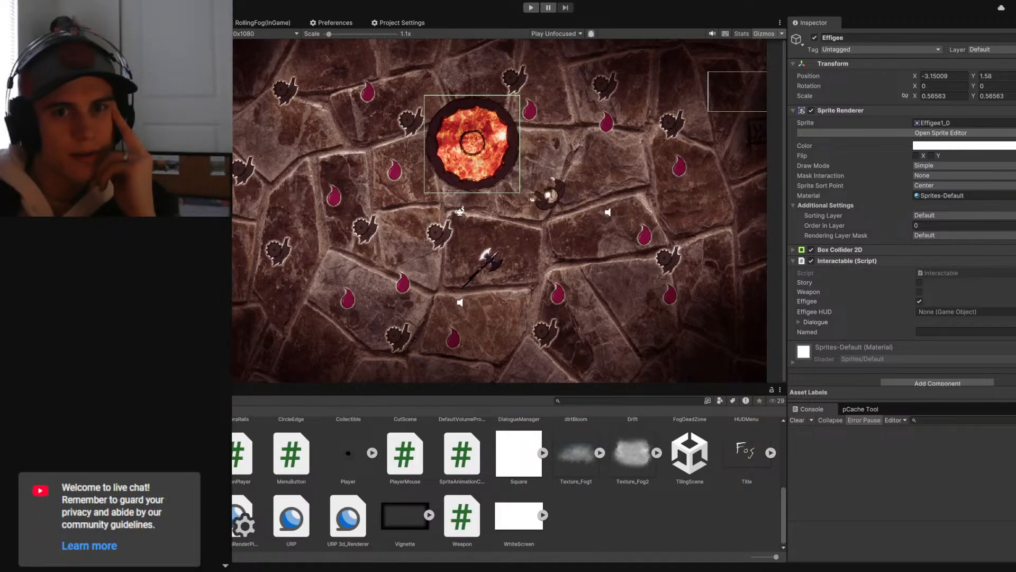
click(531, 7)
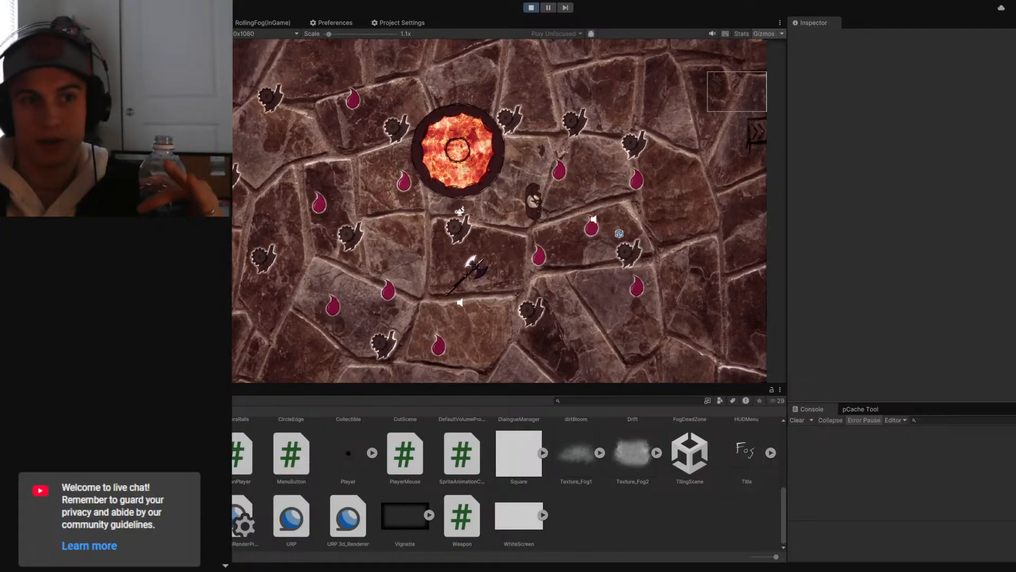
click(106, 211)
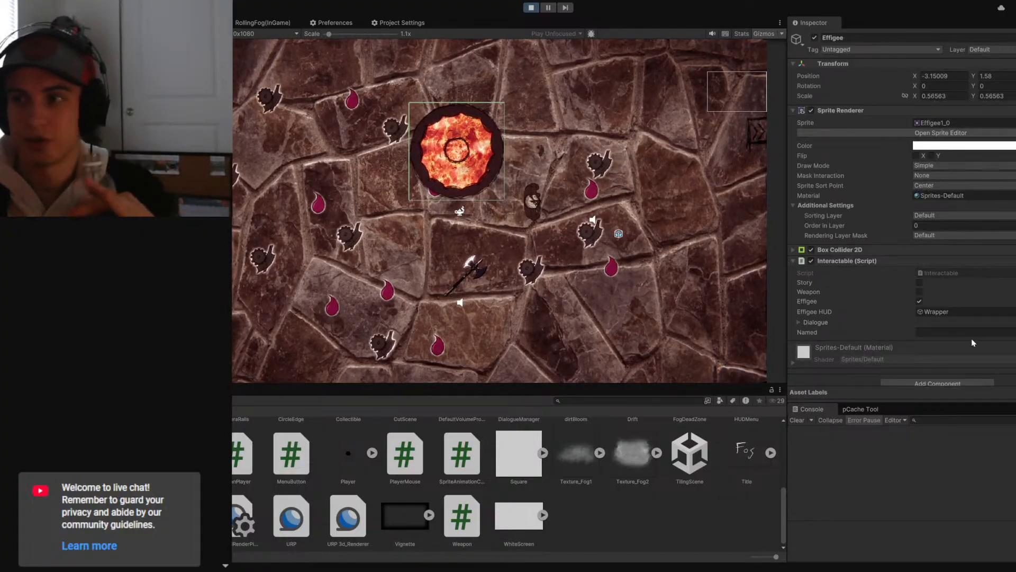
click(930, 311)
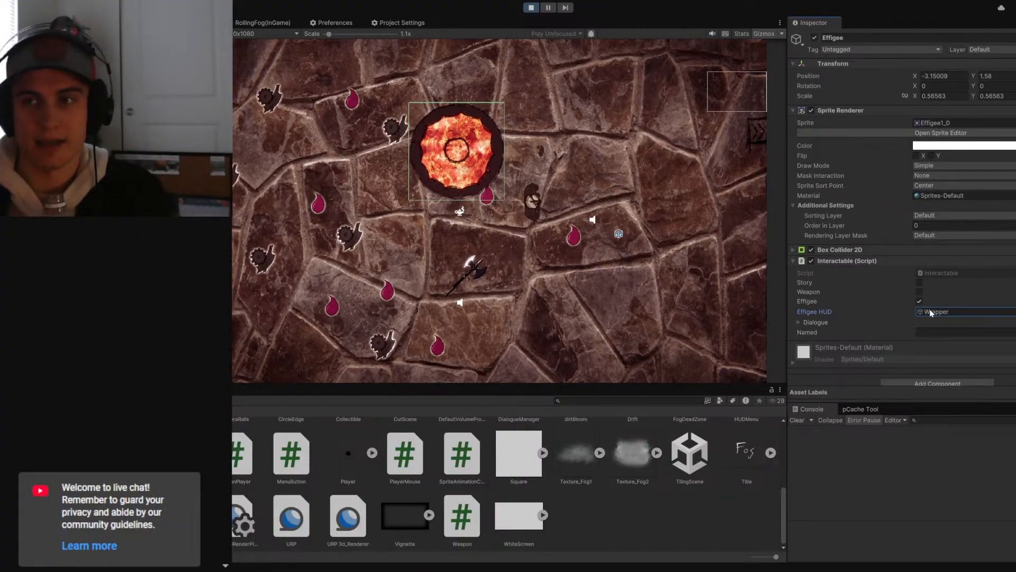
click(421, 232)
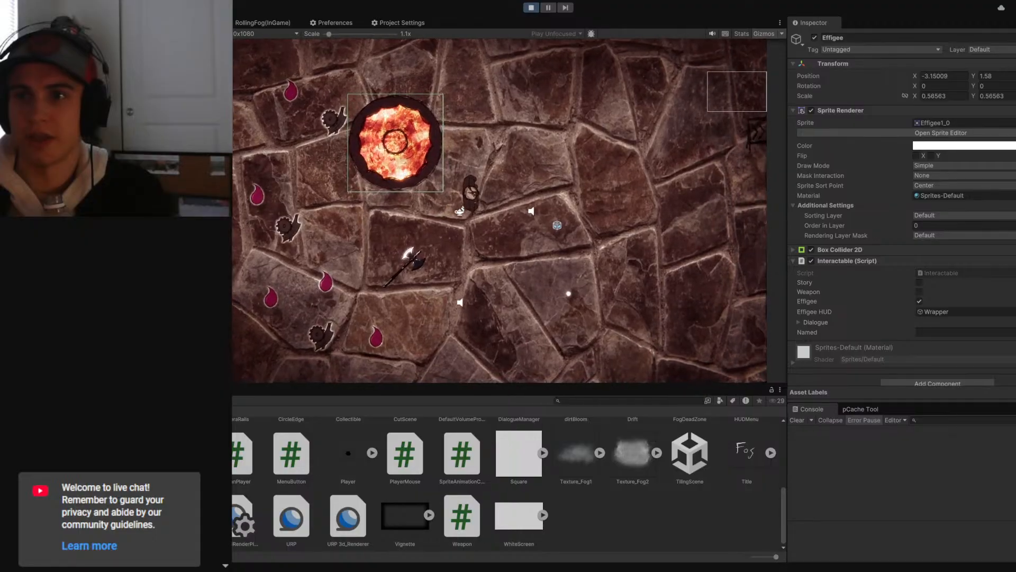
key(e)
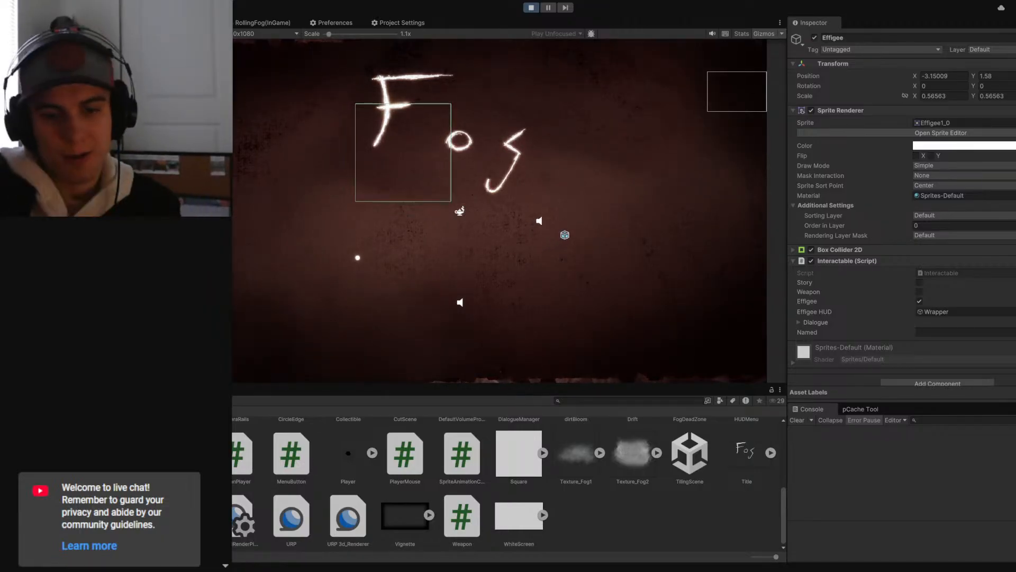
key(ctrl+p)
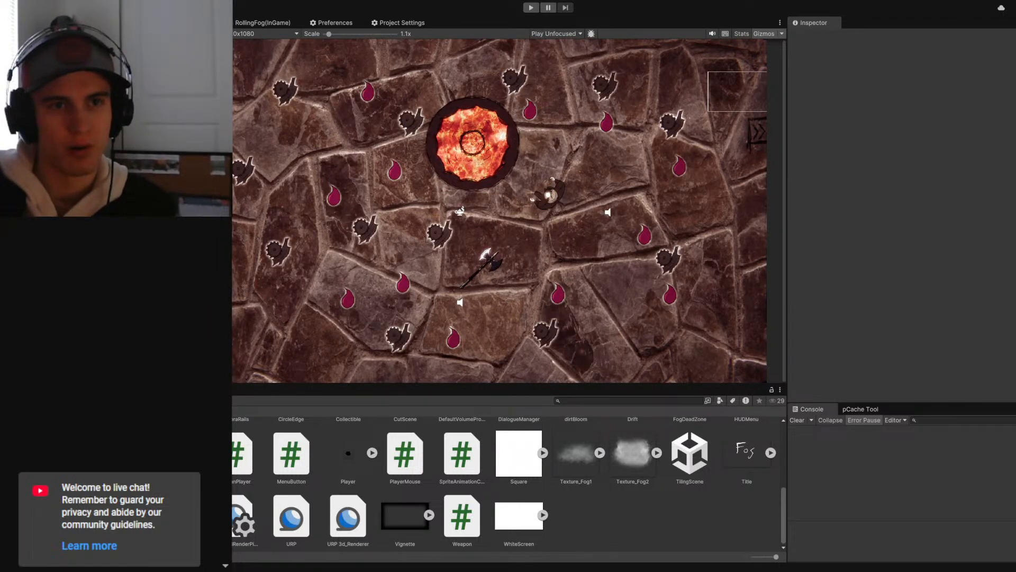
- Switch to the Trello board, mark the "adding weapon/effigee bools to interactable" card complete and move it to the end of Week 3
key(alt+Tab)
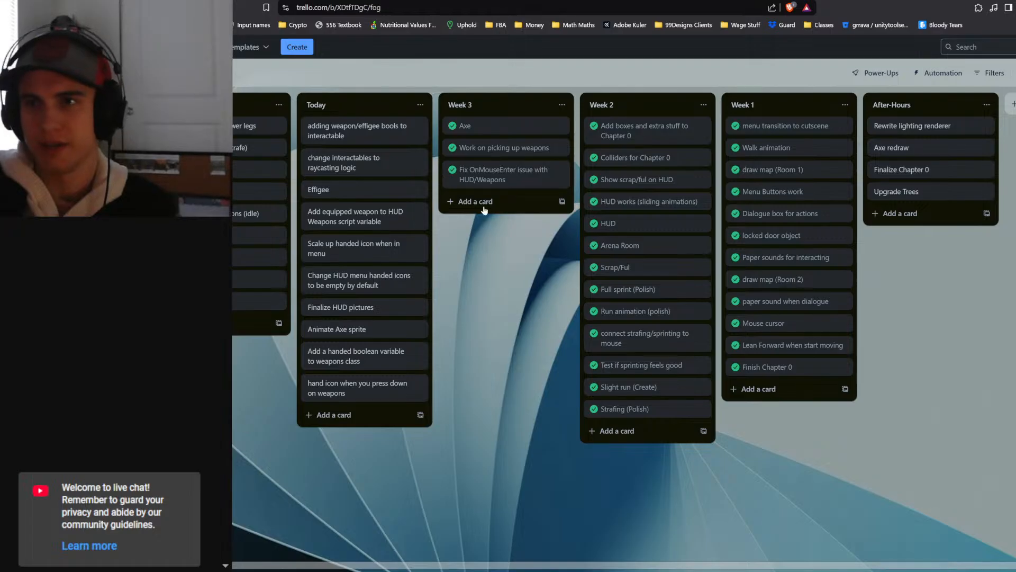
click(311, 126)
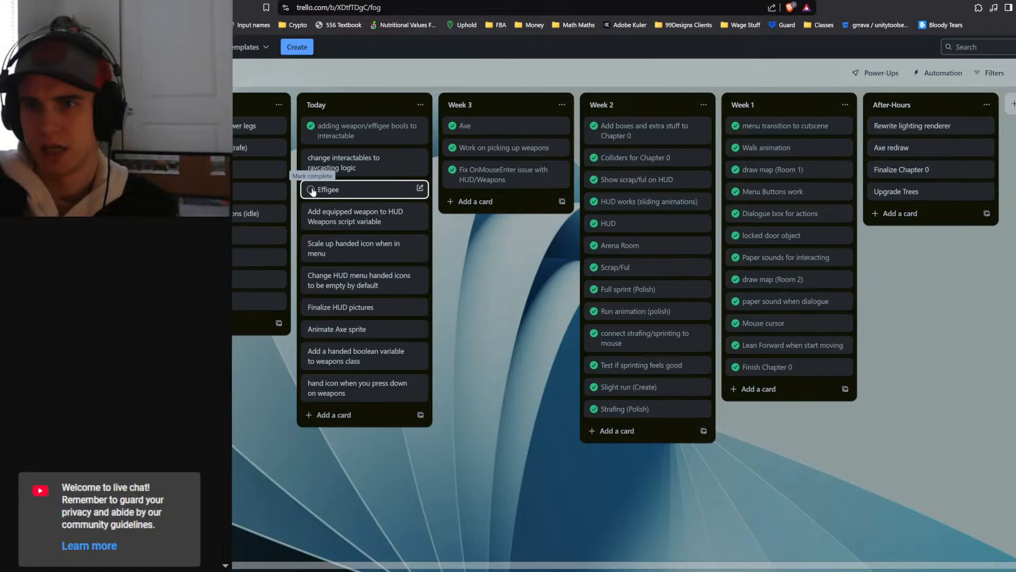
drag(325, 133, 471, 201)
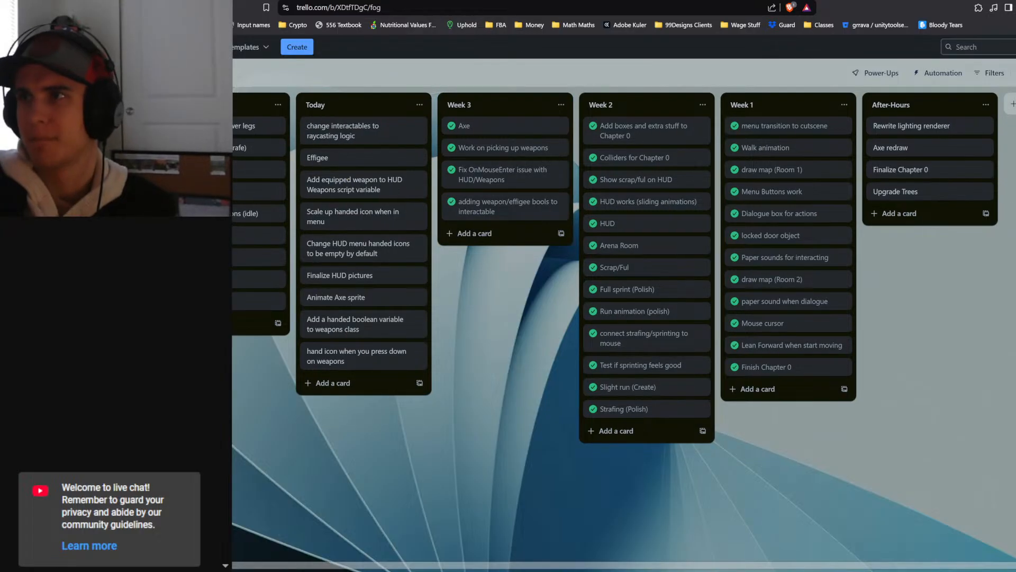
- Switch to Unity, select the Effigee object and open the Tags & Layers settings for adding a layer
key(alt+Tab)
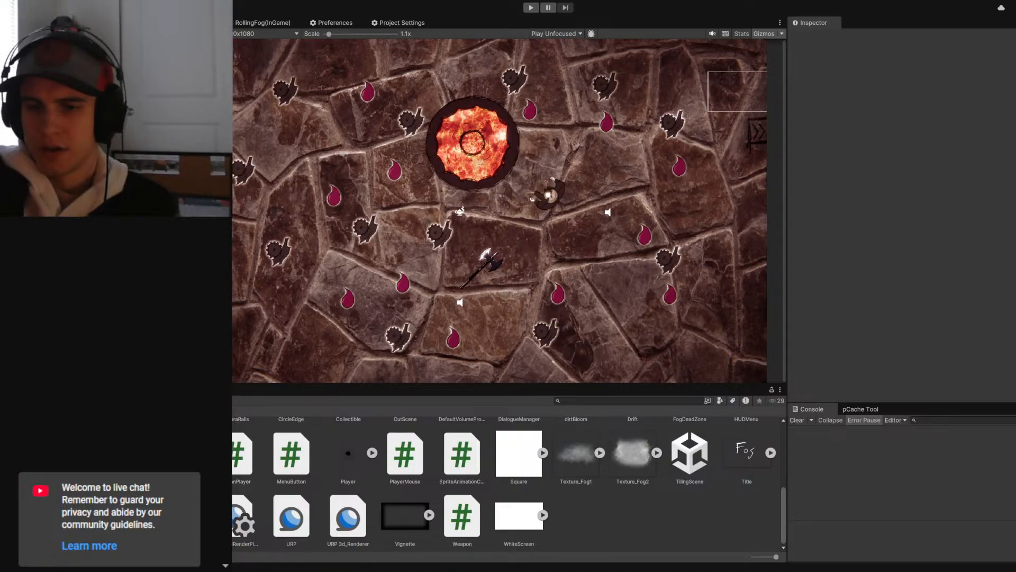
key(alt+Tab)
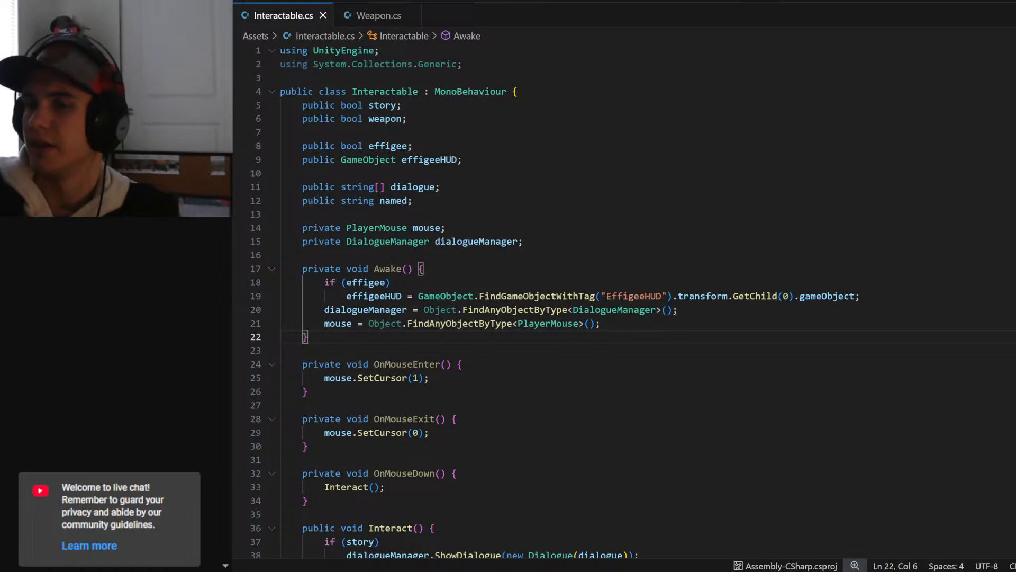
key(alt+Tab)
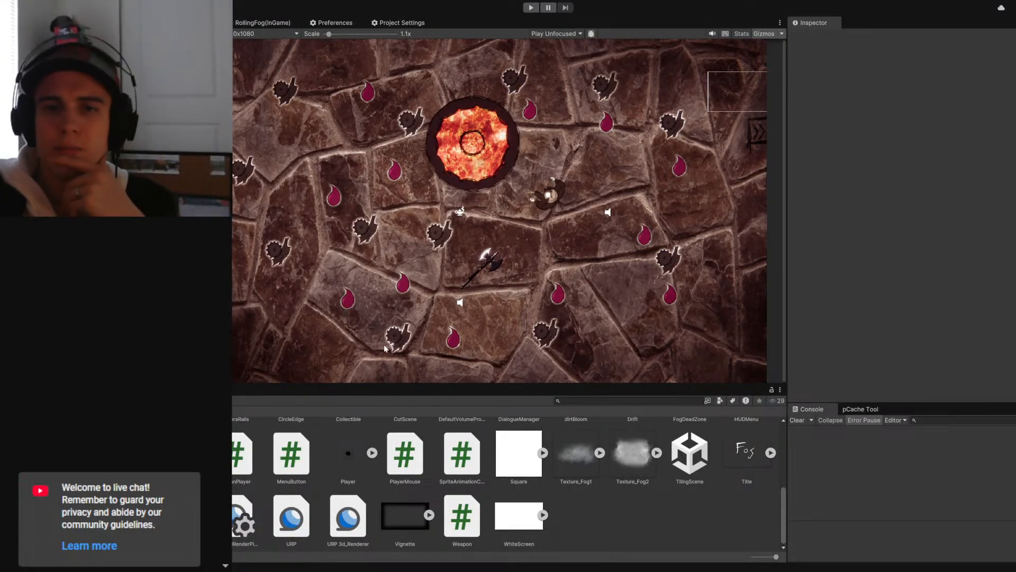
click(116, 159)
click(116, 153)
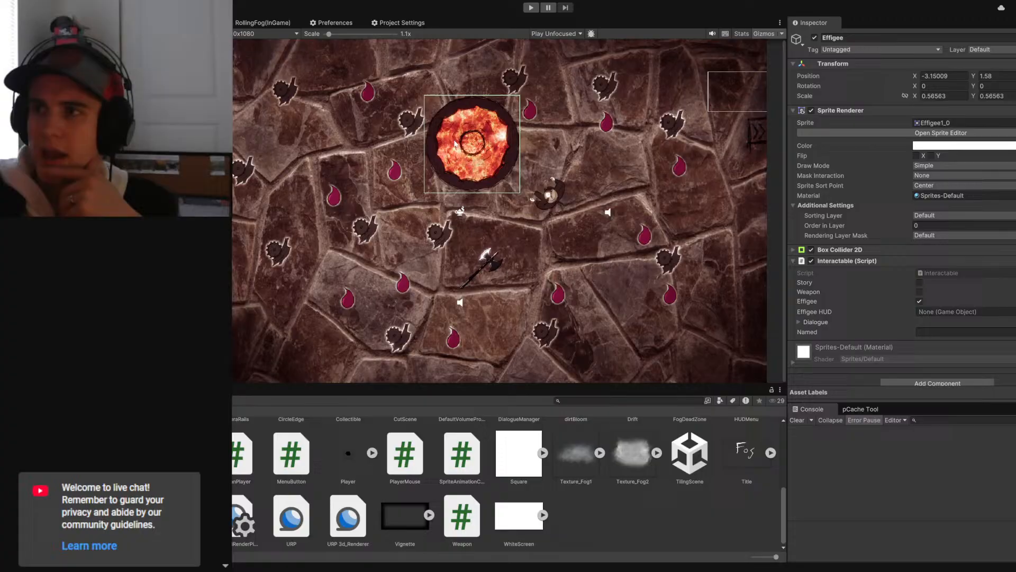
click(996, 52)
click(995, 171)
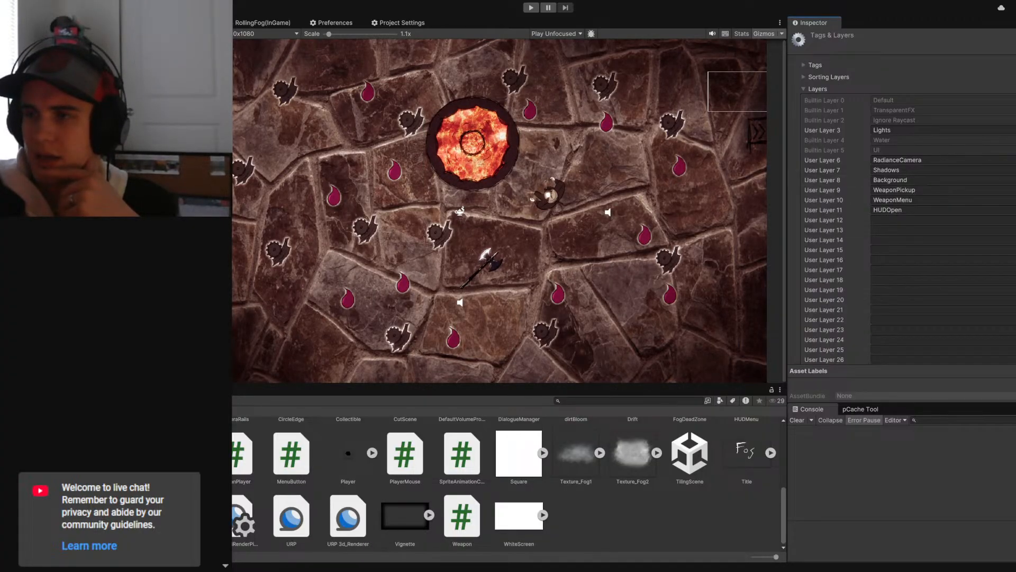
- Examine the user layer list, checking the WeaponPickup layer and the empty User Layer 12 slot without changing any names
click(985, 220)
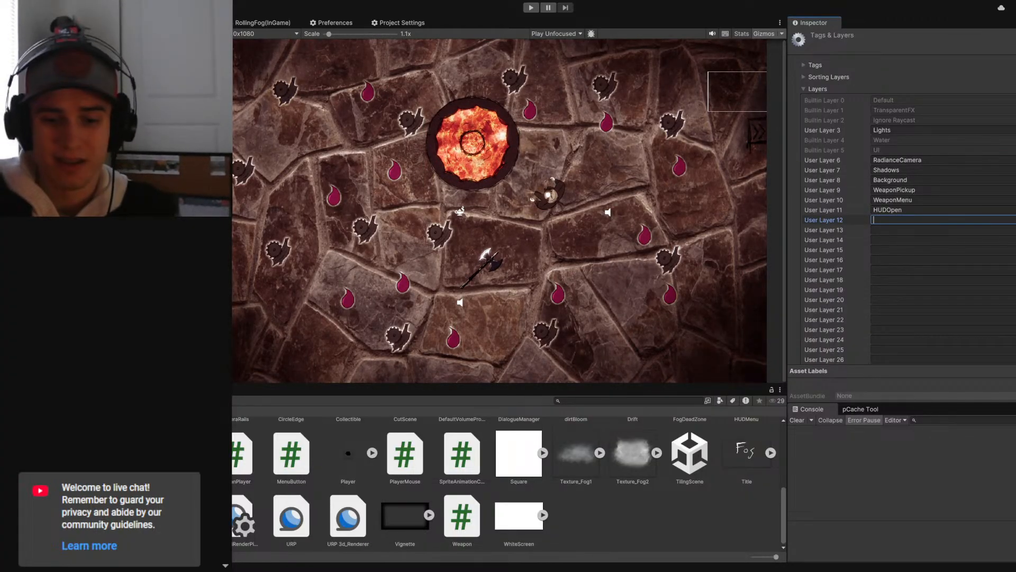
scroll(838, 347, down, 3)
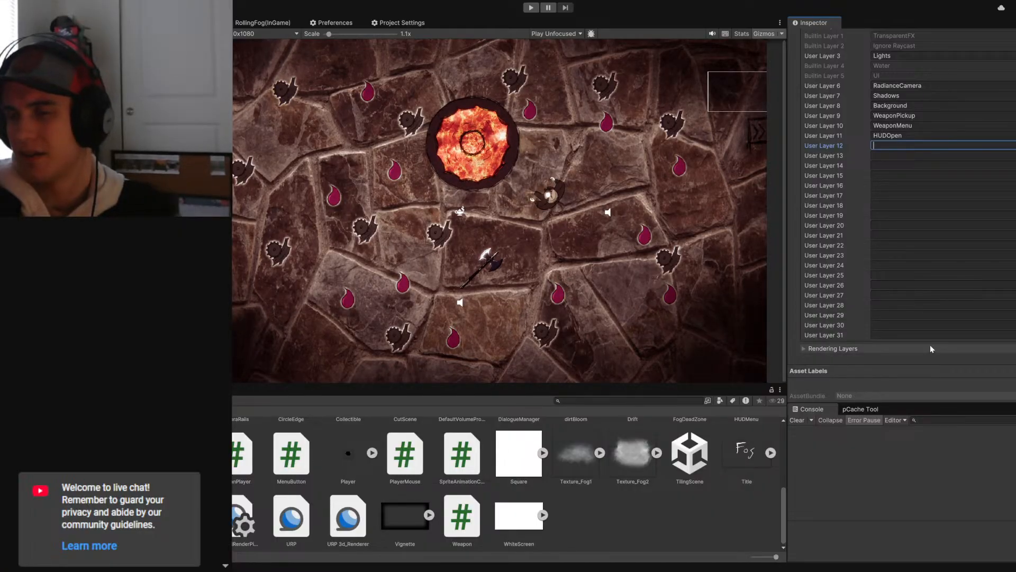
scroll(930, 345, up, 3)
scroll(930, 254, down, 3)
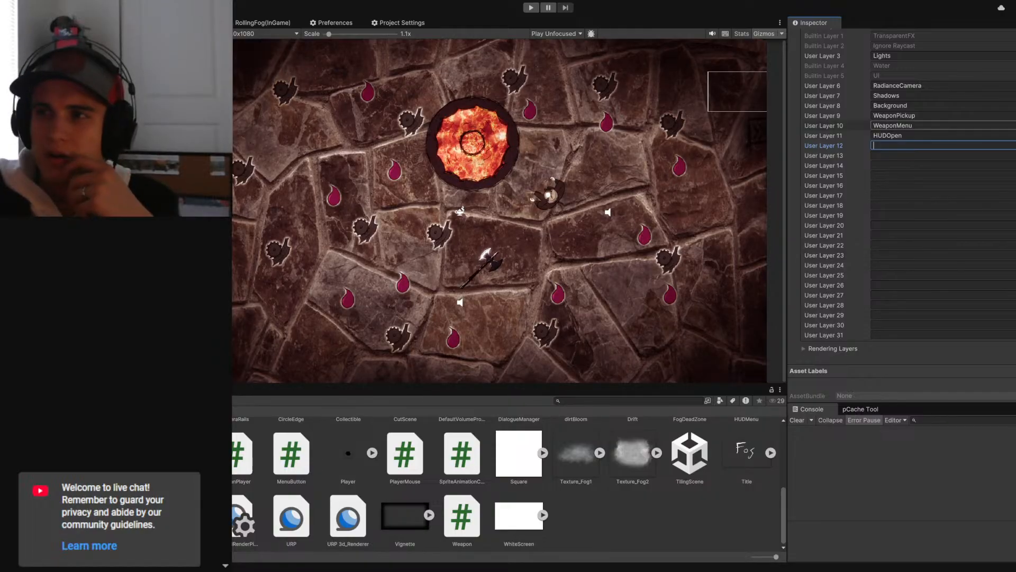
click(907, 118)
click(906, 145)
click(906, 117)
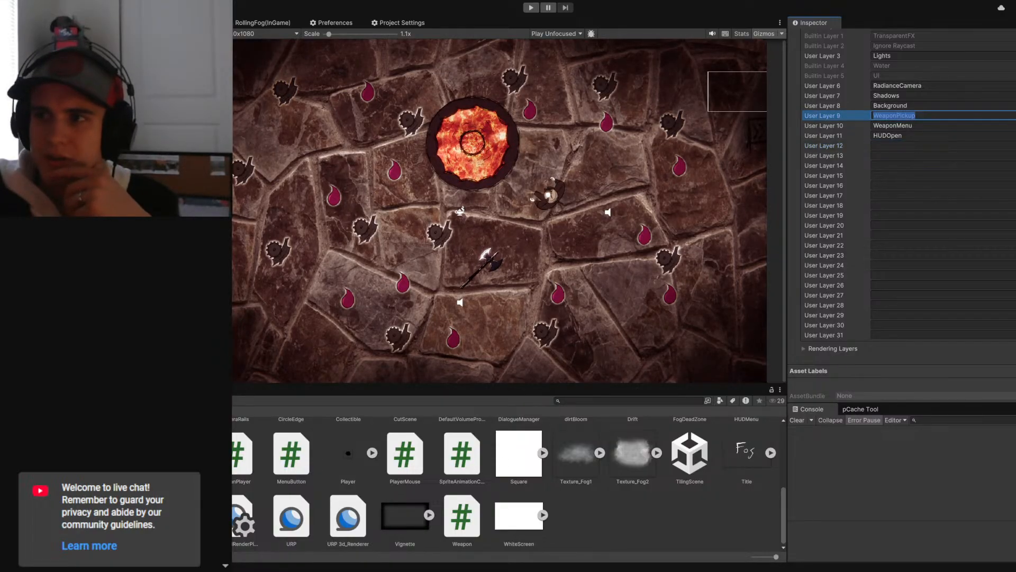
click(520, 235)
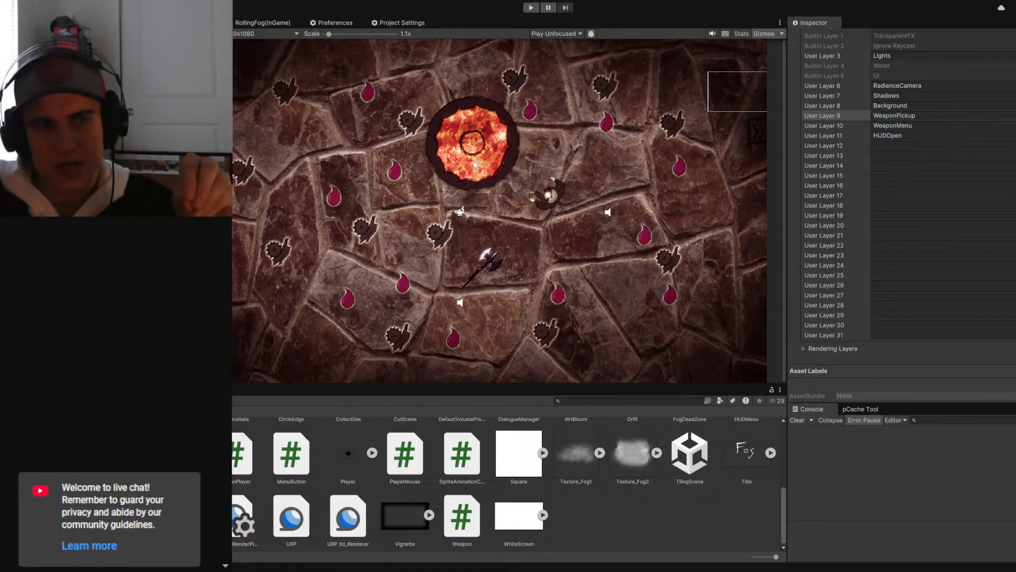
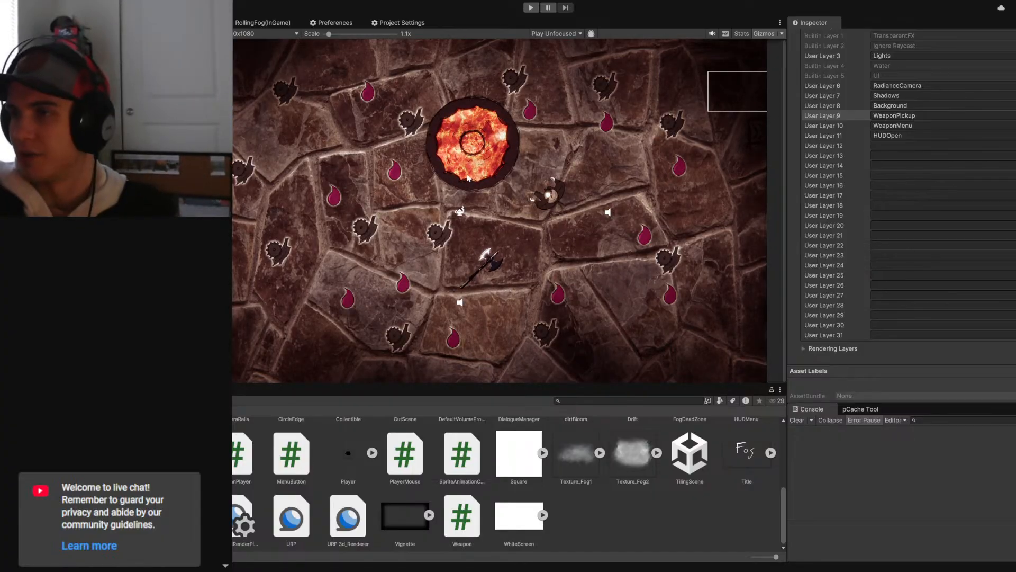
- Rename User Layer 9 to Interactable
click(897, 116)
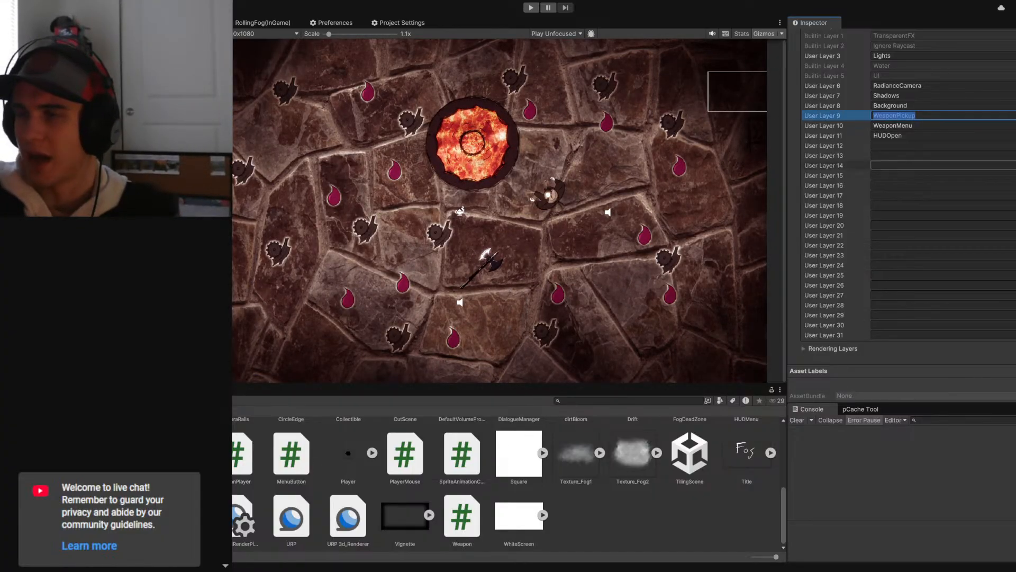
text(Intera)
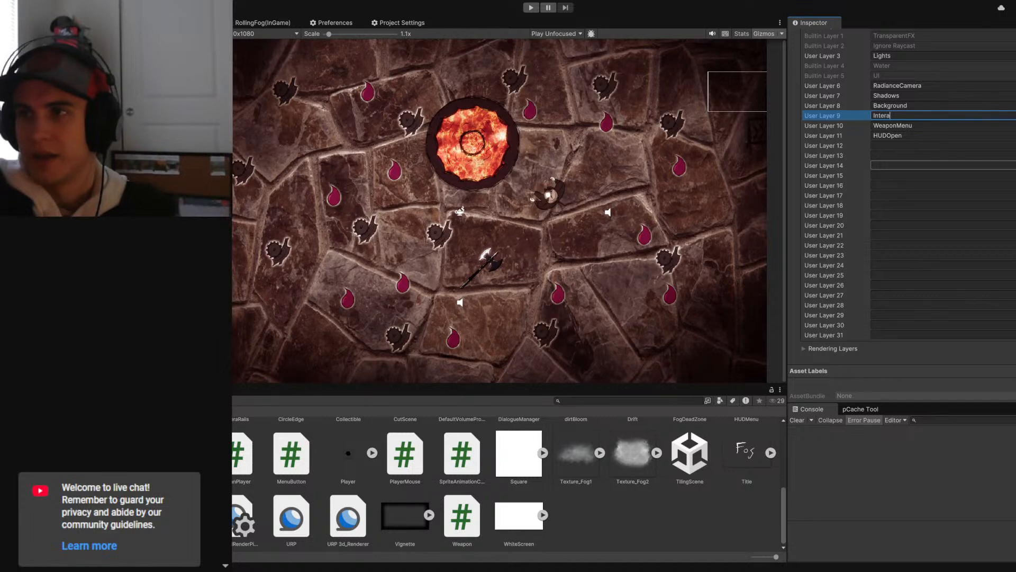
text(ctable)
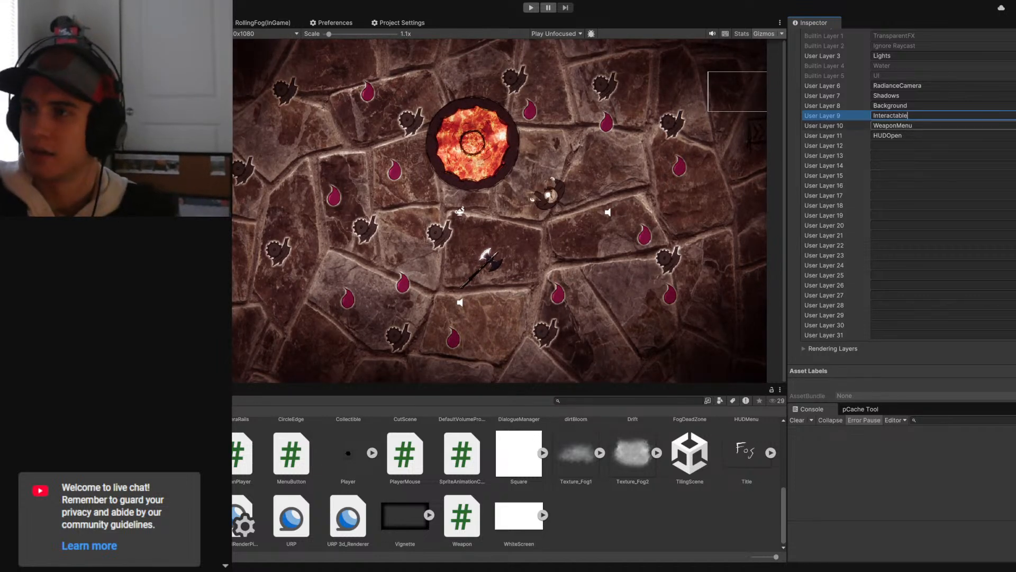
click(942, 135)
click(942, 125)
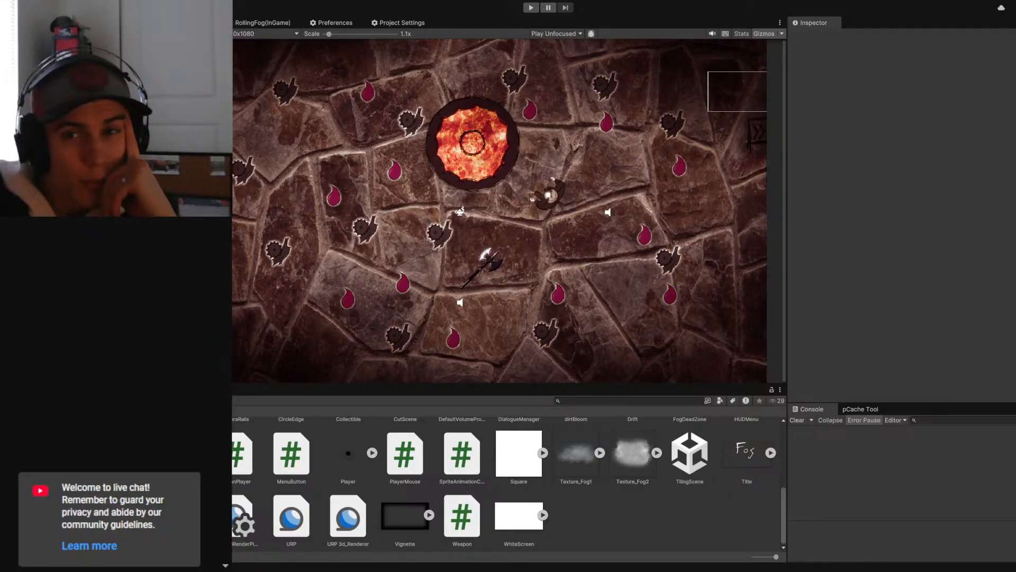
- Select the Effigee object and try to enlarge its Box Collider 2D to a size of 4.55 by 4.55
click(106, 185)
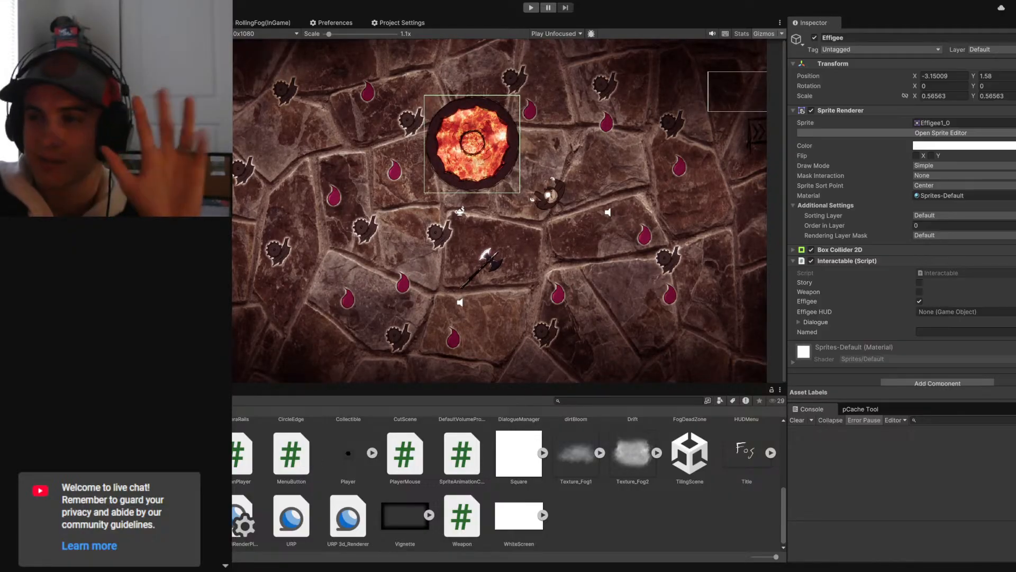
click(794, 249)
scroll(855, 236, down, 3)
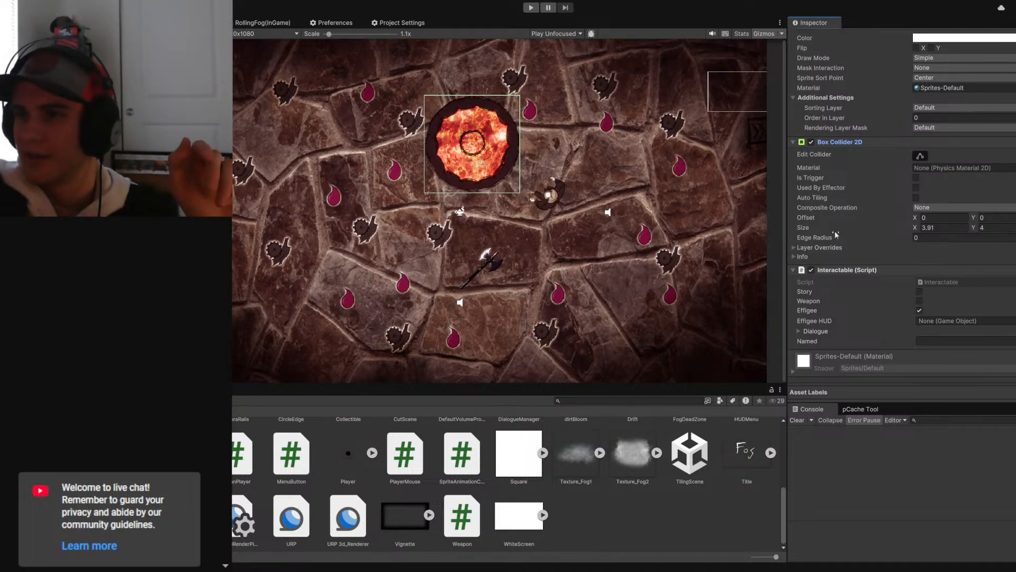
click(794, 247)
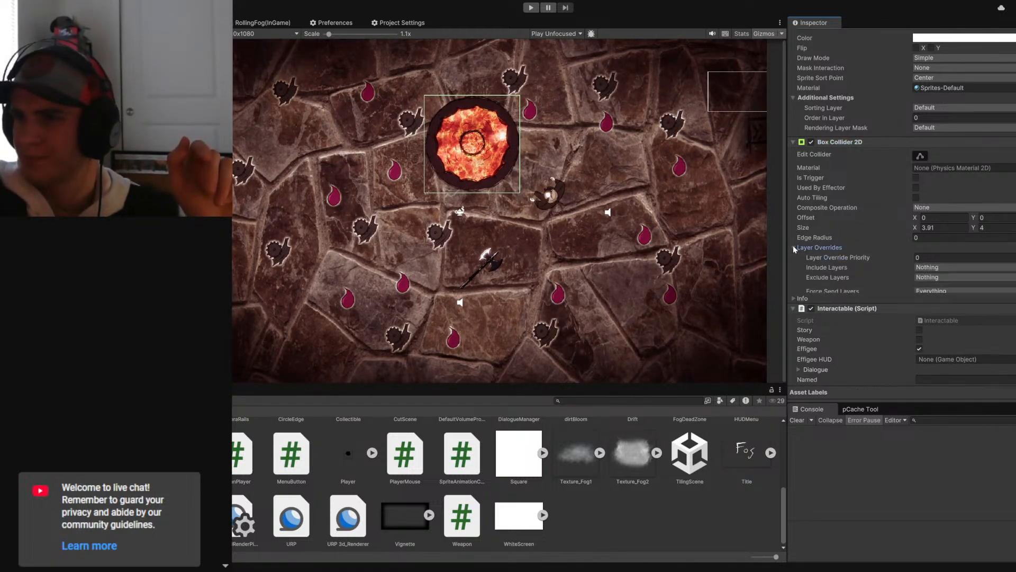
click(794, 248)
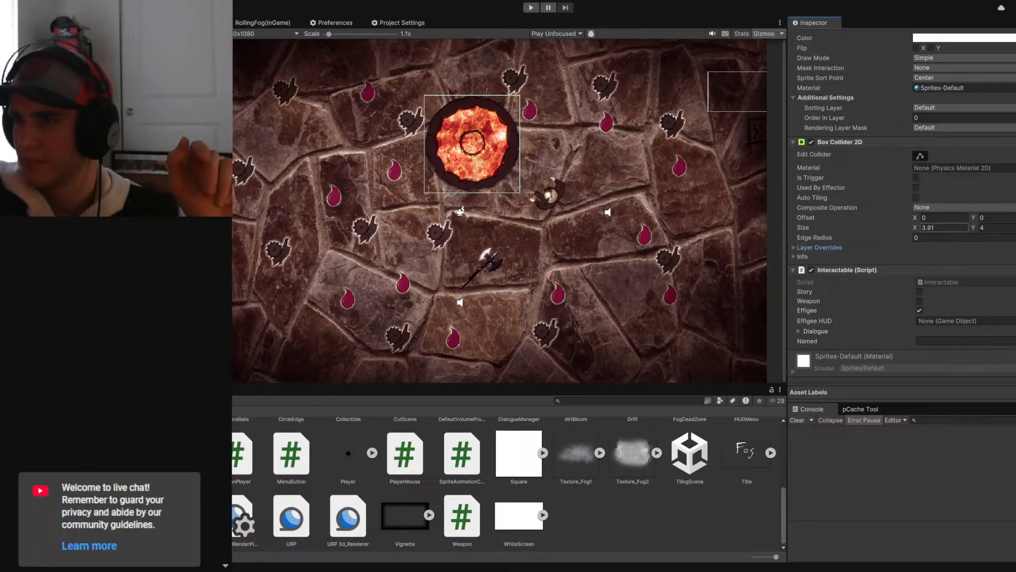
drag(915, 227, 931, 230)
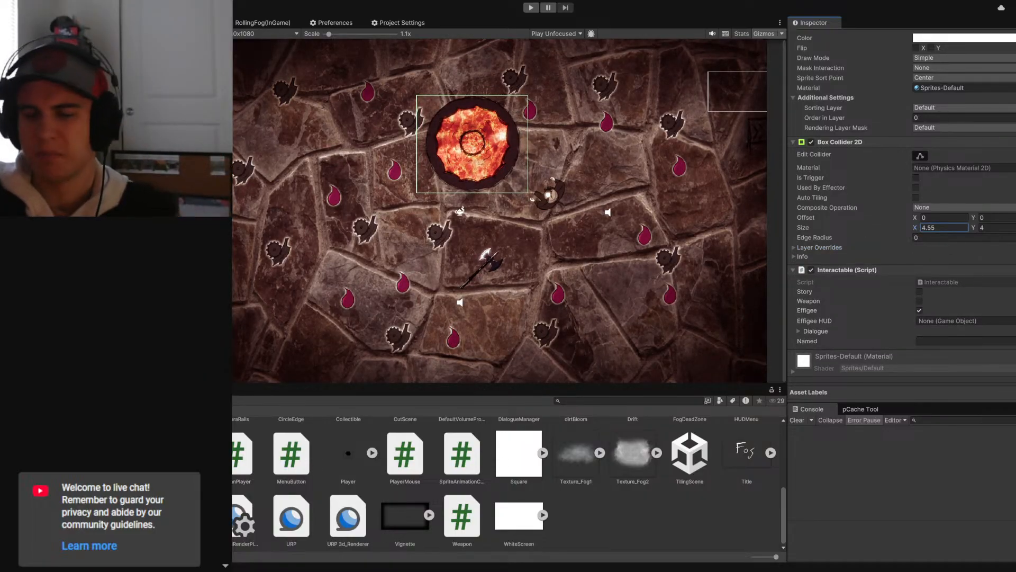
key(Tab)
text(4.55)
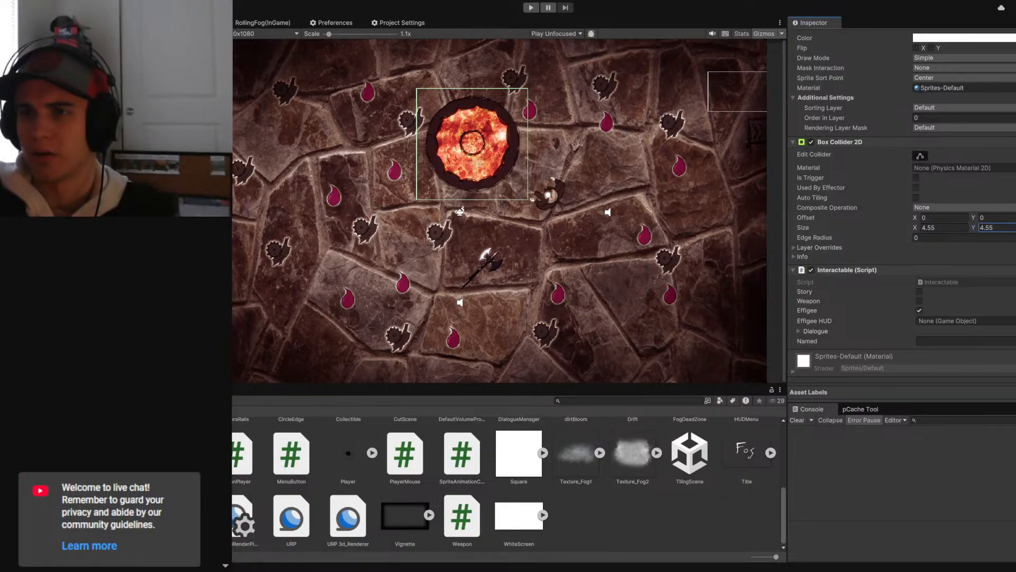
- Remove the Effigee's Box Collider 2D and add a Circle Collider 2D component in its place
click(949, 468)
click(1015, 141)
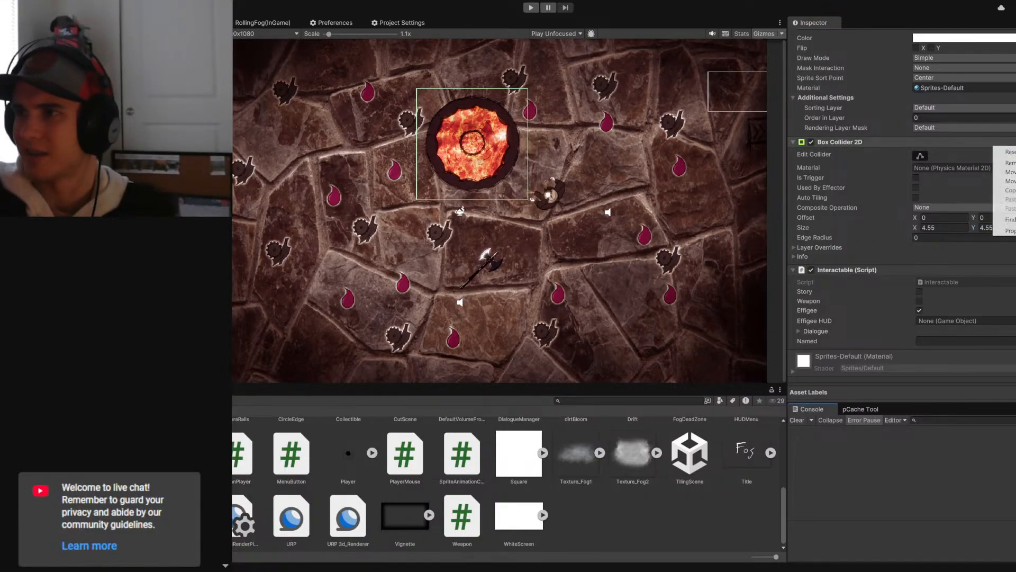
click(1010, 163)
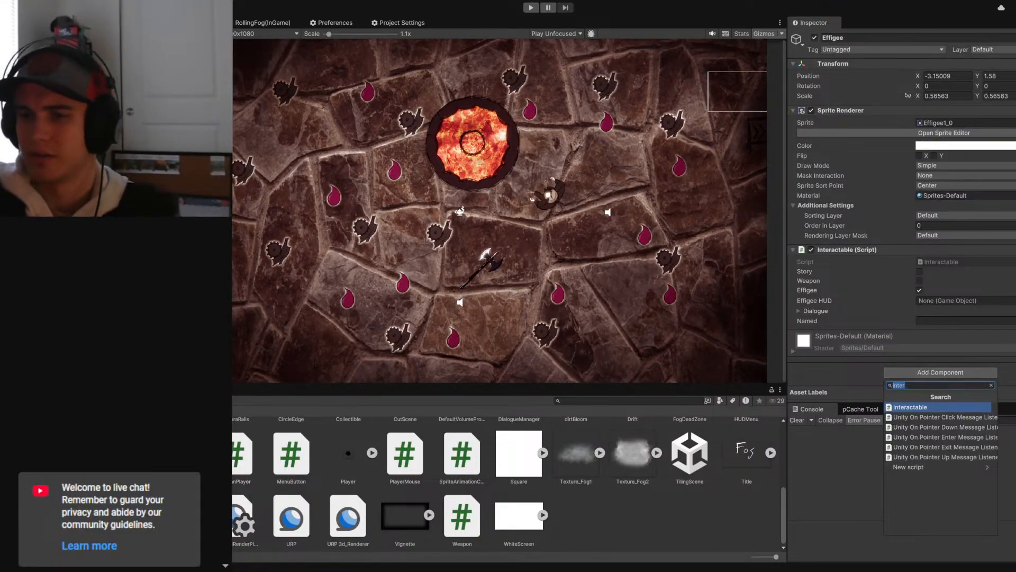
text(circle)
key(Return)
- Make the Effigee's circle collider a trigger with radius 2.61 and add a second Circle Collider 2D
scroll(902, 285, down, 3)
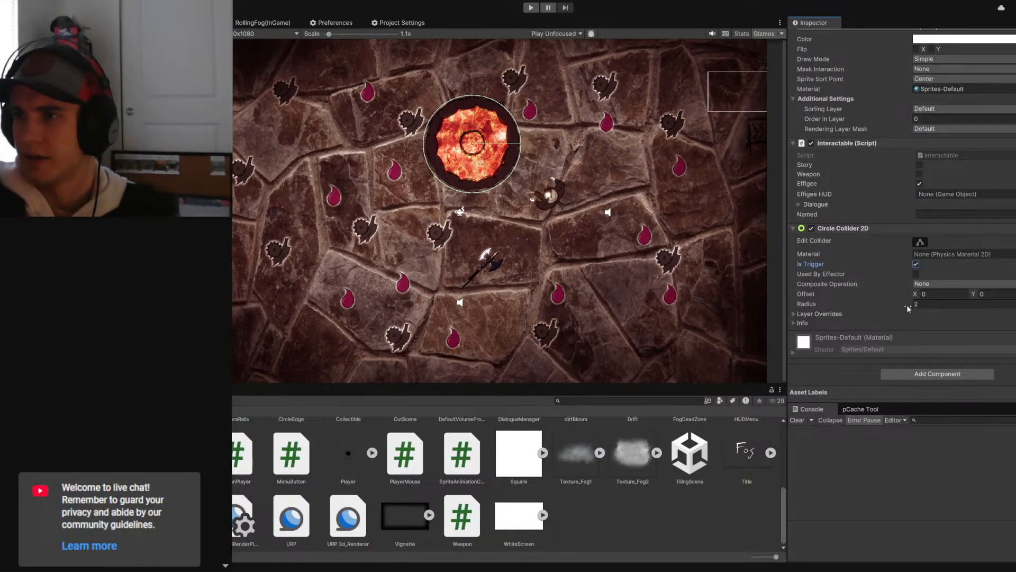
mouse_move(908, 308)
mouse_down()
mouse_move(921, 306)
mouse_move(911, 306)
mouse_up()
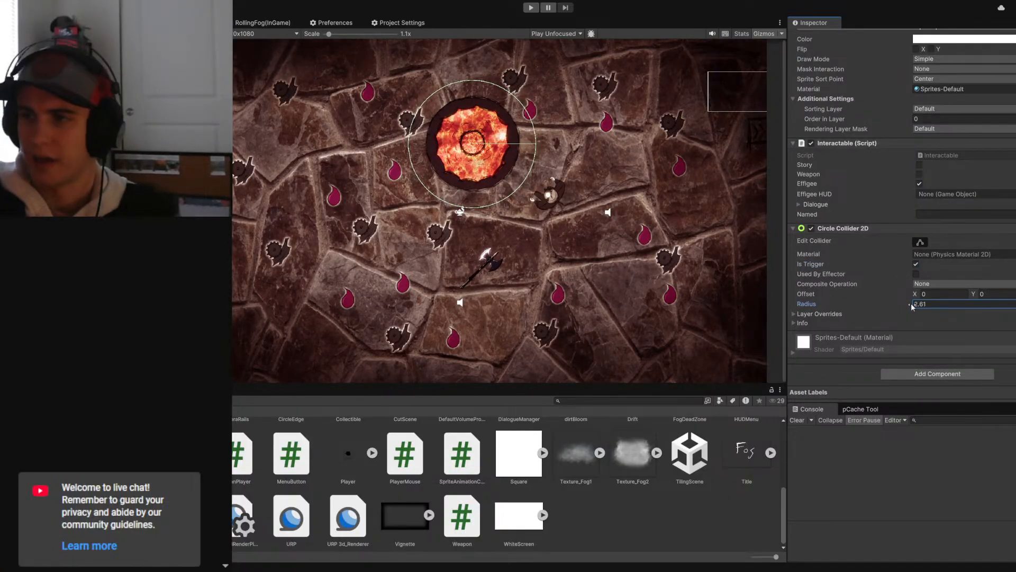
click(919, 373)
click(923, 407)
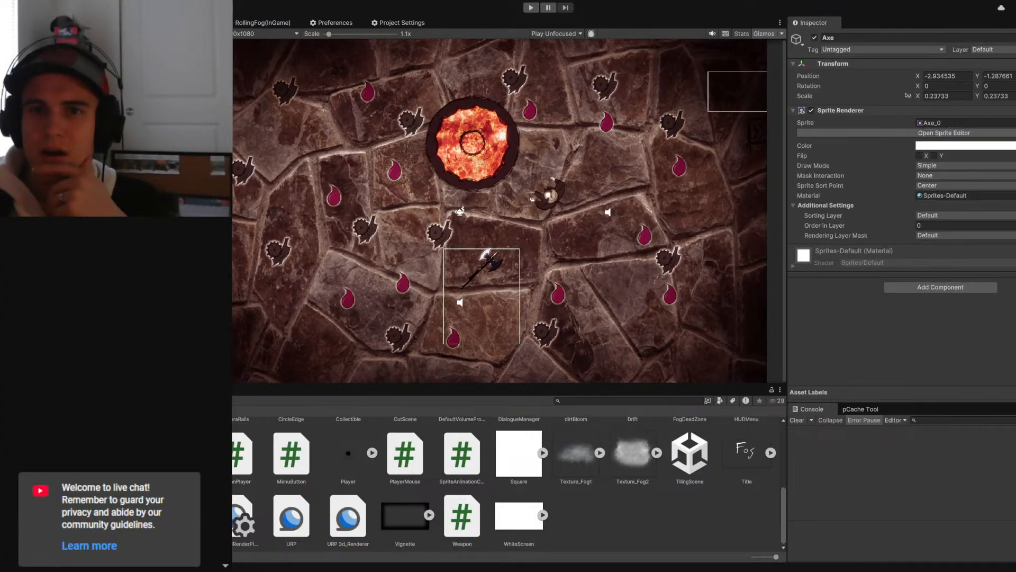
- Collapse the HandedIcon object's components to review its layer and Interactable script settings
click(793, 110)
click(793, 121)
click(793, 132)
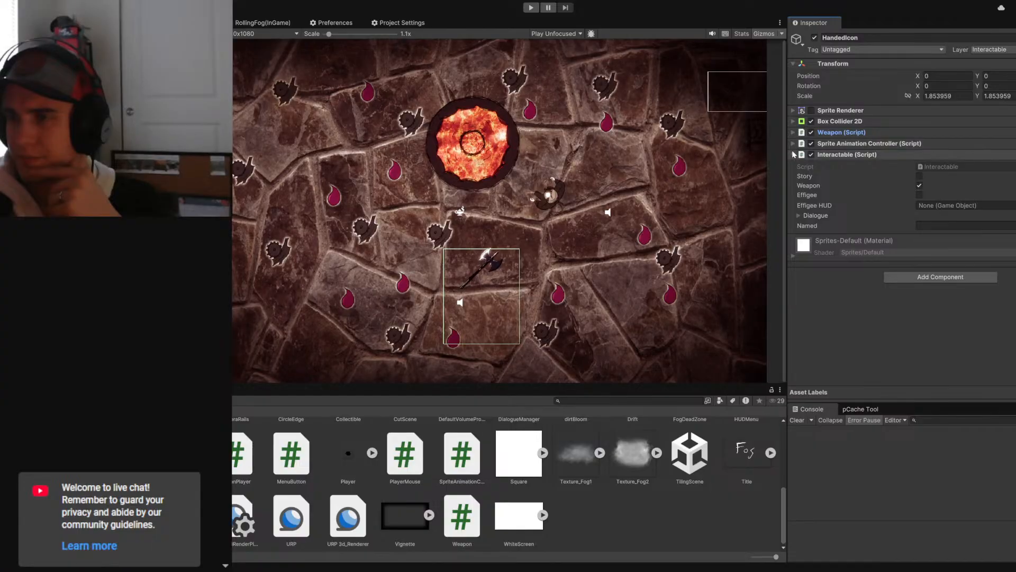
click(794, 155)
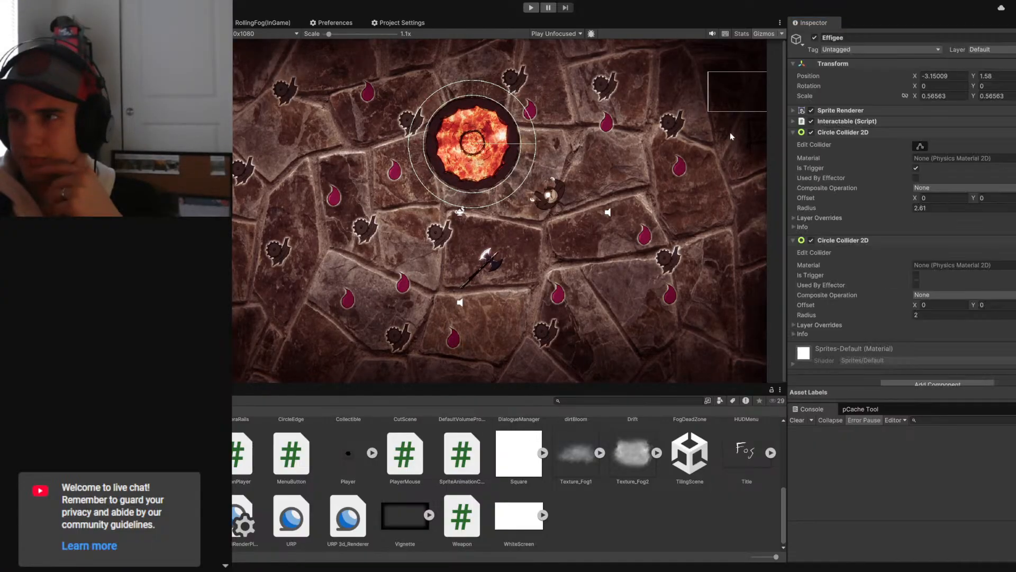
- Expand the Effigee's Interactable script and assign the object to the Interactable layer
click(793, 121)
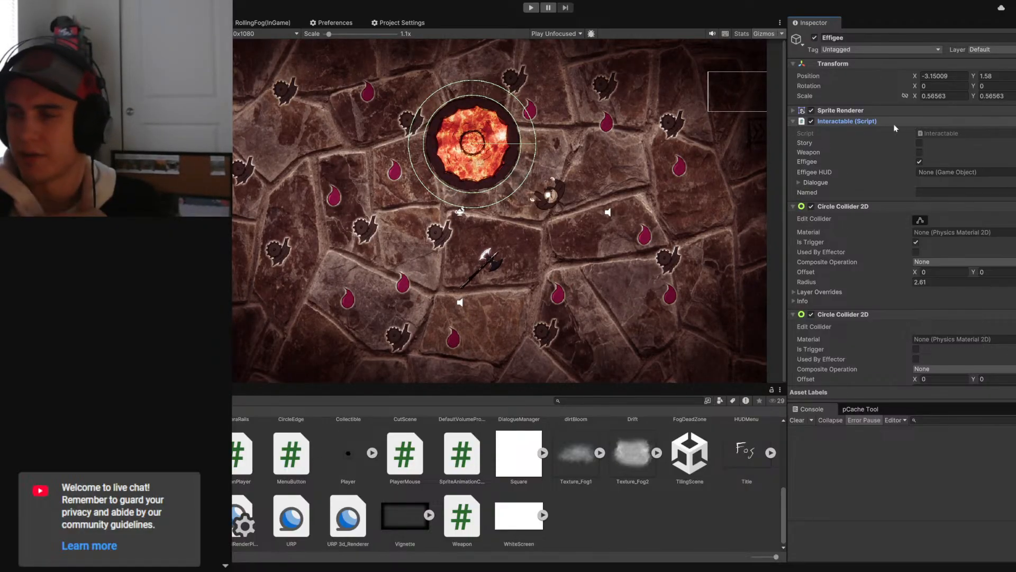
click(979, 49)
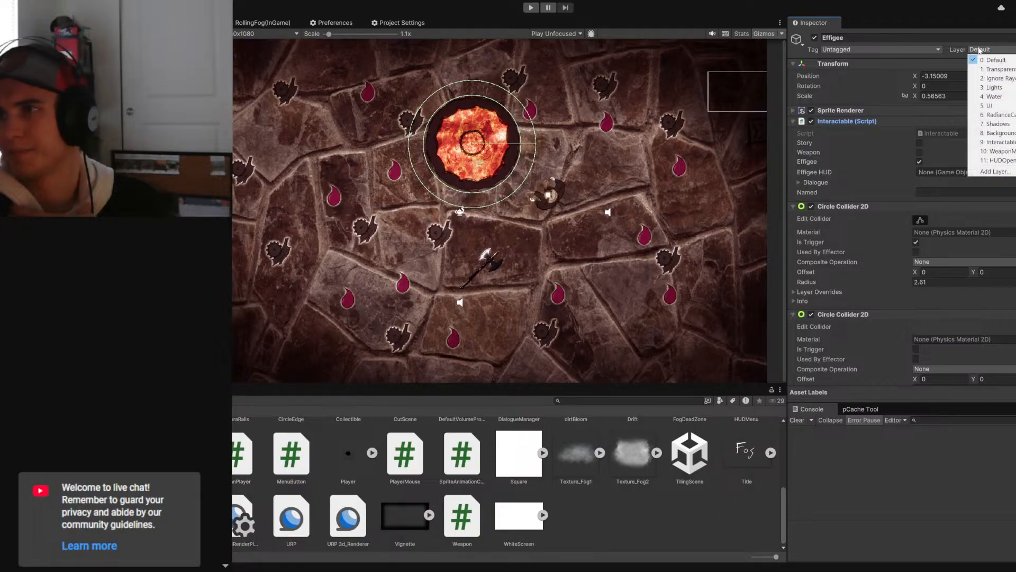
click(998, 142)
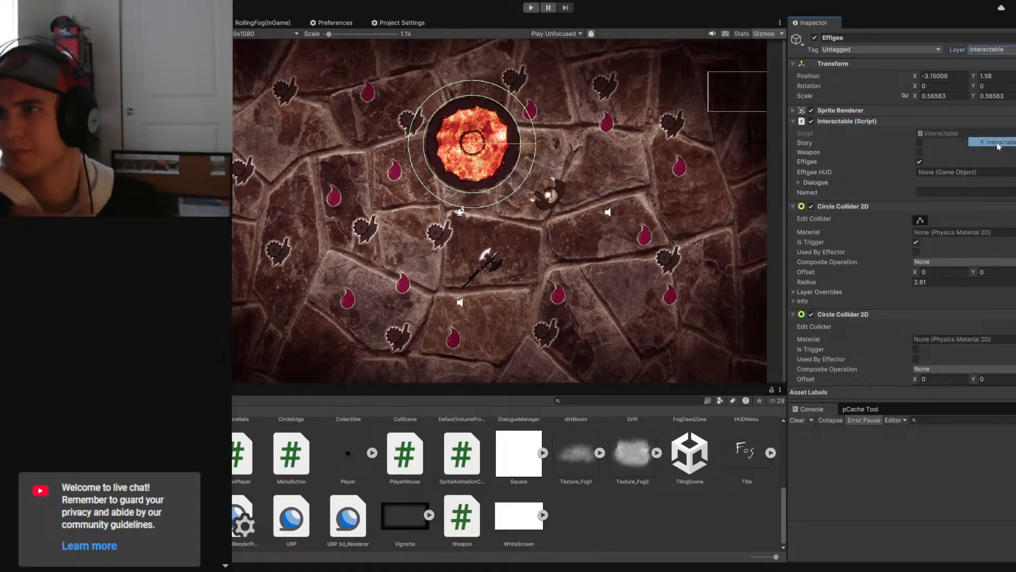
- Open Interactable.cs in the code editor, switch to Weapon.cs and copy its "public LayerMask layerMask;" declaration
click(924, 133)
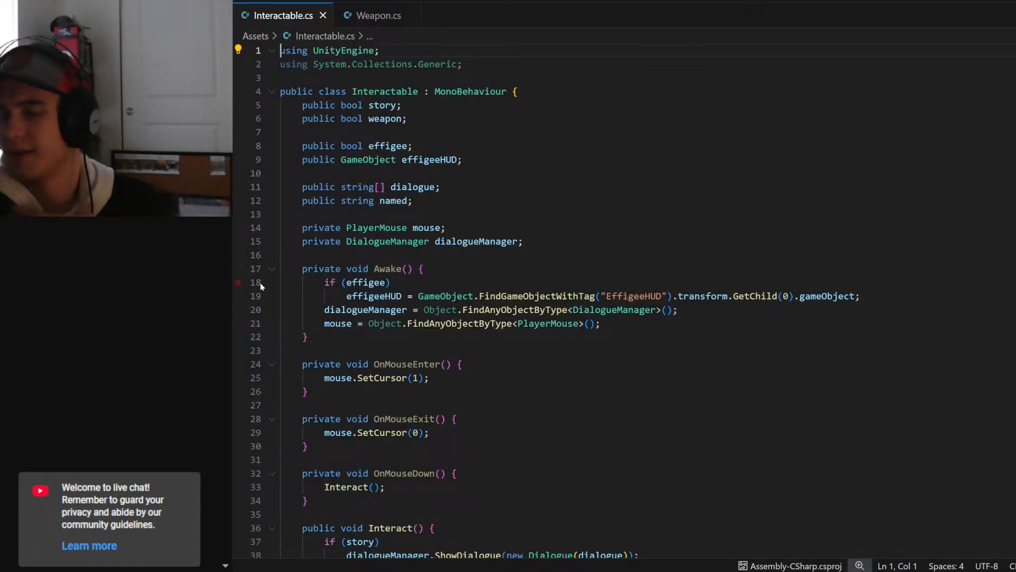
click(446, 228)
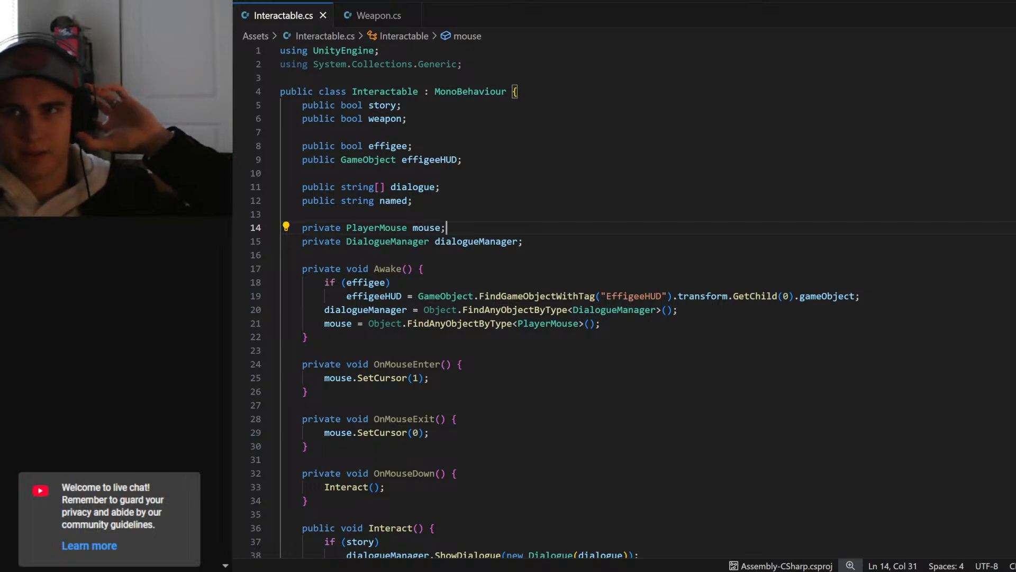
click(373, 16)
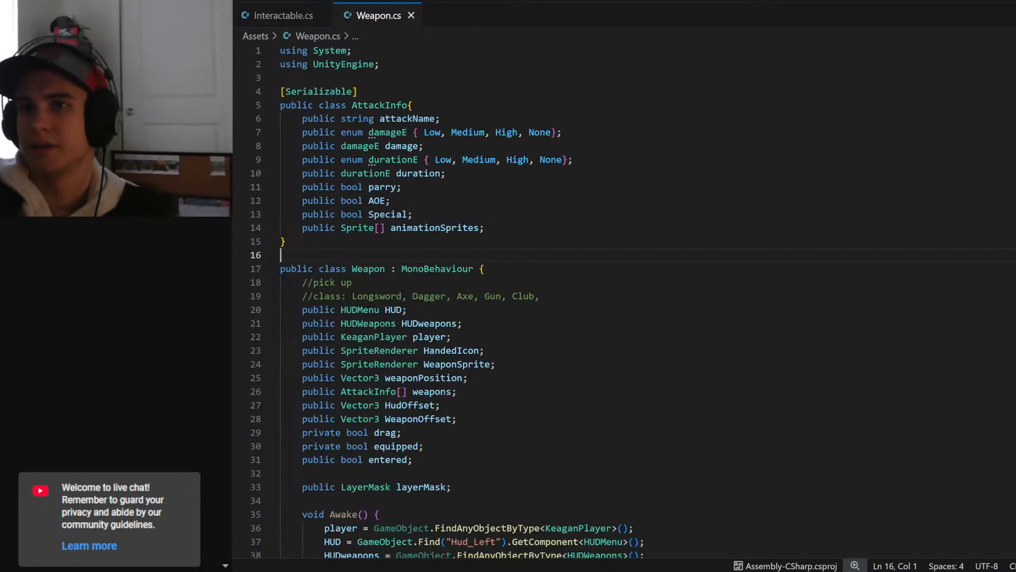
click(423, 214)
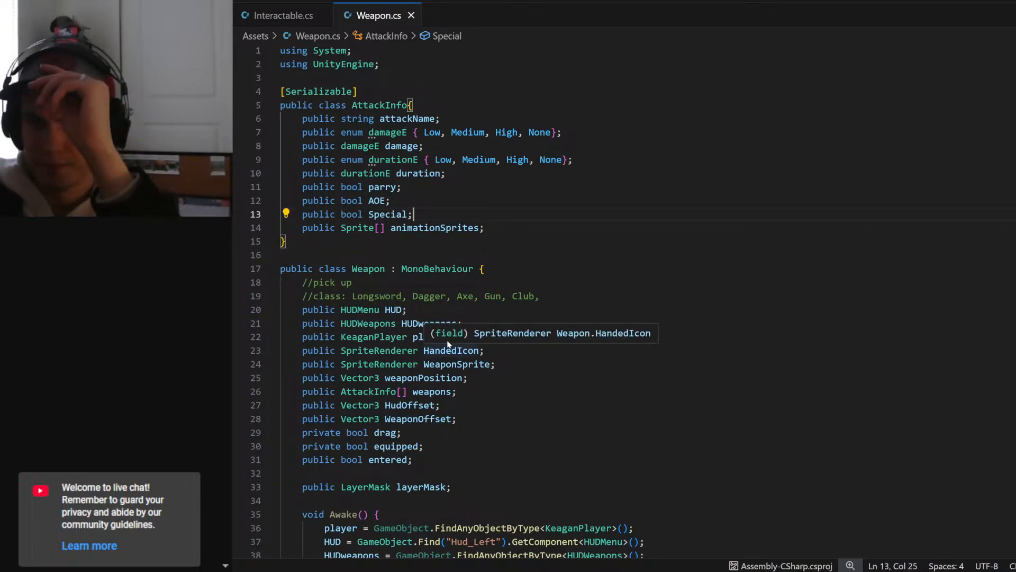
click(407, 309)
scroll(407, 309, down, 3)
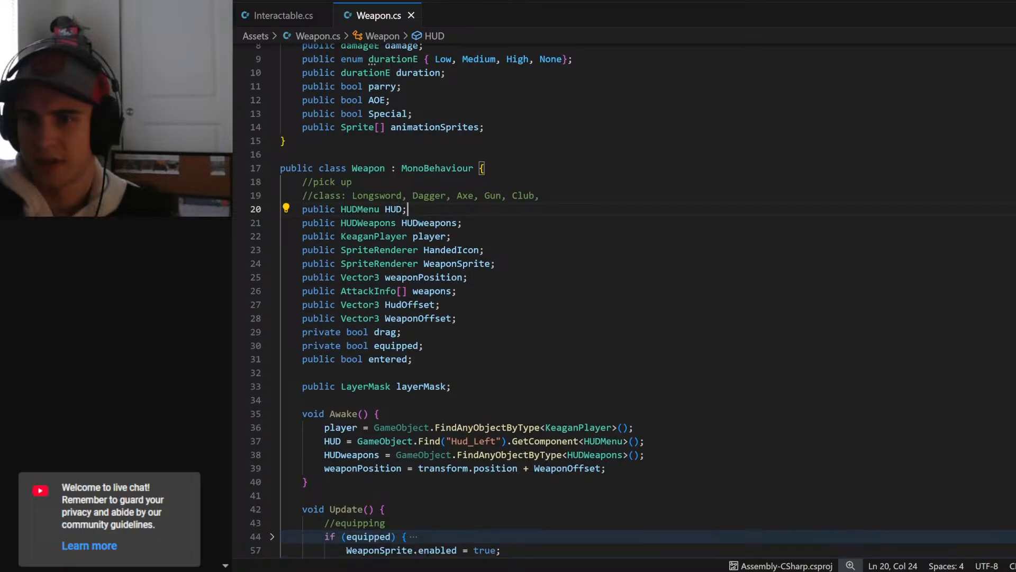
drag(452, 387, 302, 387)
key(ctrl+c)
- Add "public LayerMask layerMask;" to Interactable.cs, one blank line below the dialogueManager field
click(278, 17)
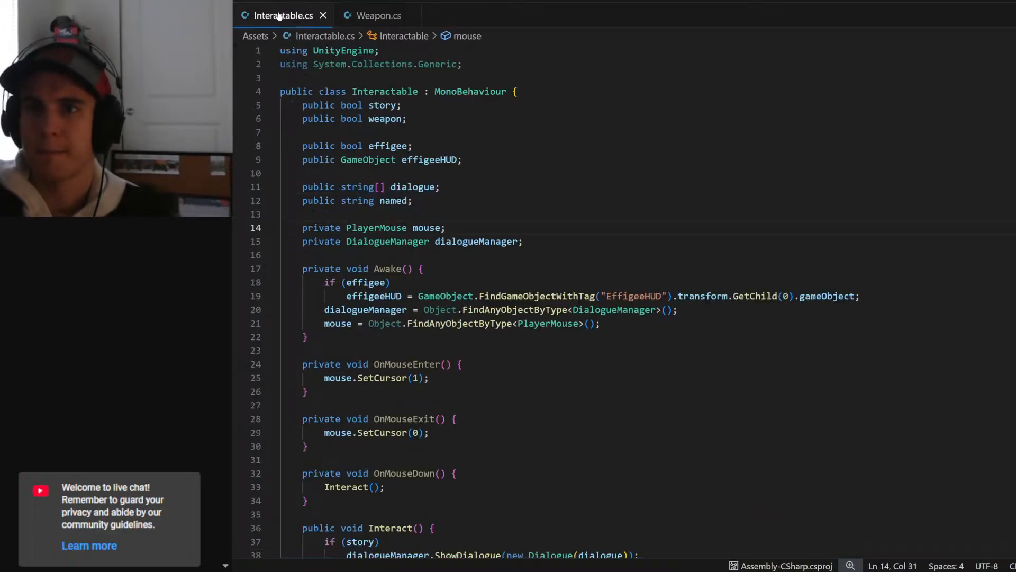
click(524, 241)
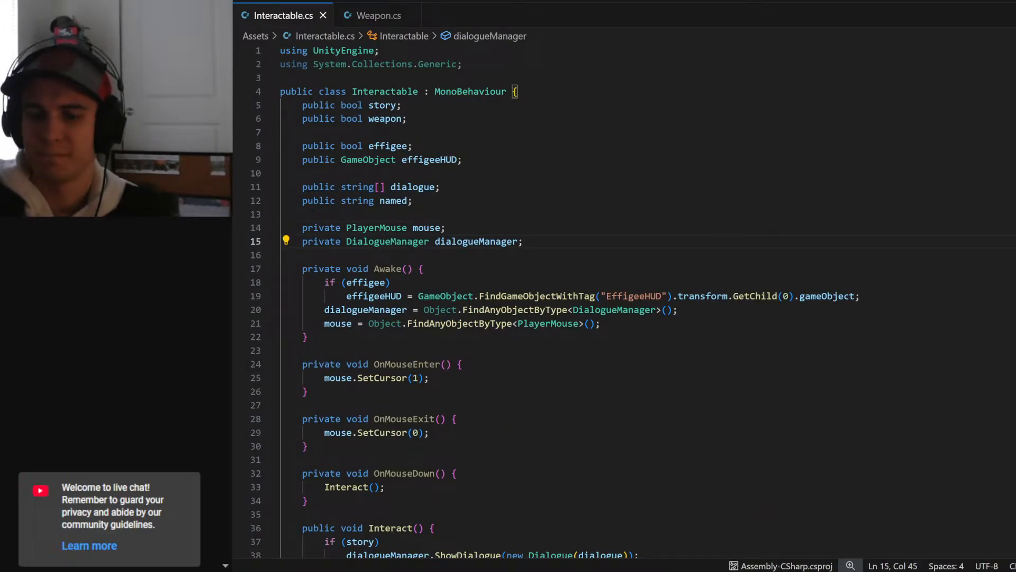
key(Return)
key(Return)
key(ctrl+v)
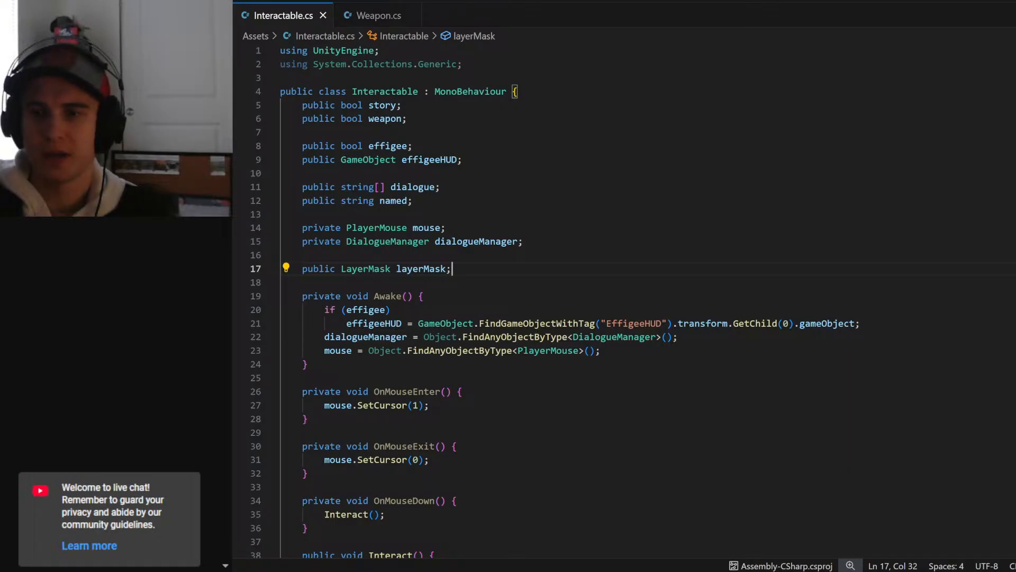
double_click(421, 269)
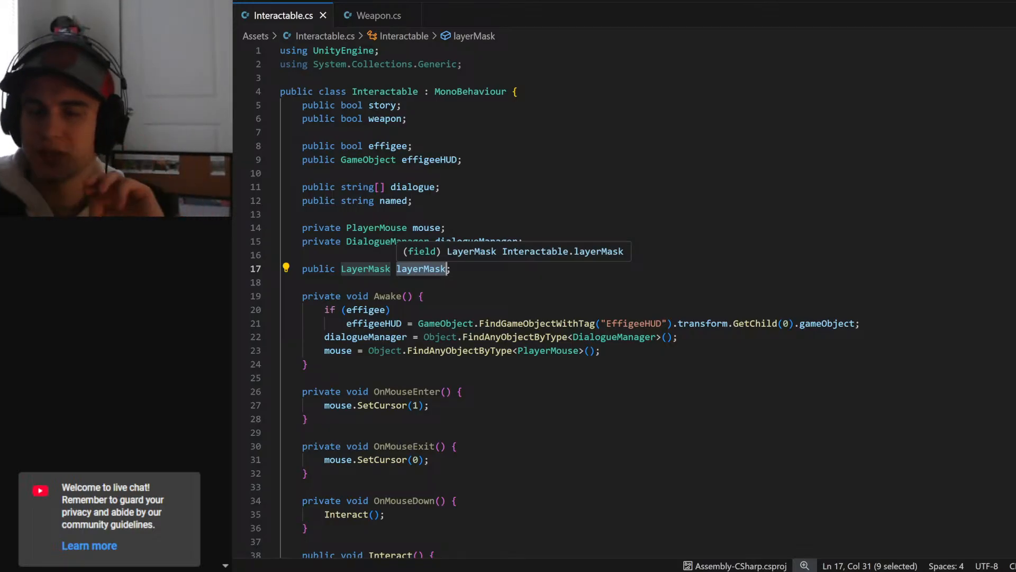
drag(452, 269, 303, 269)
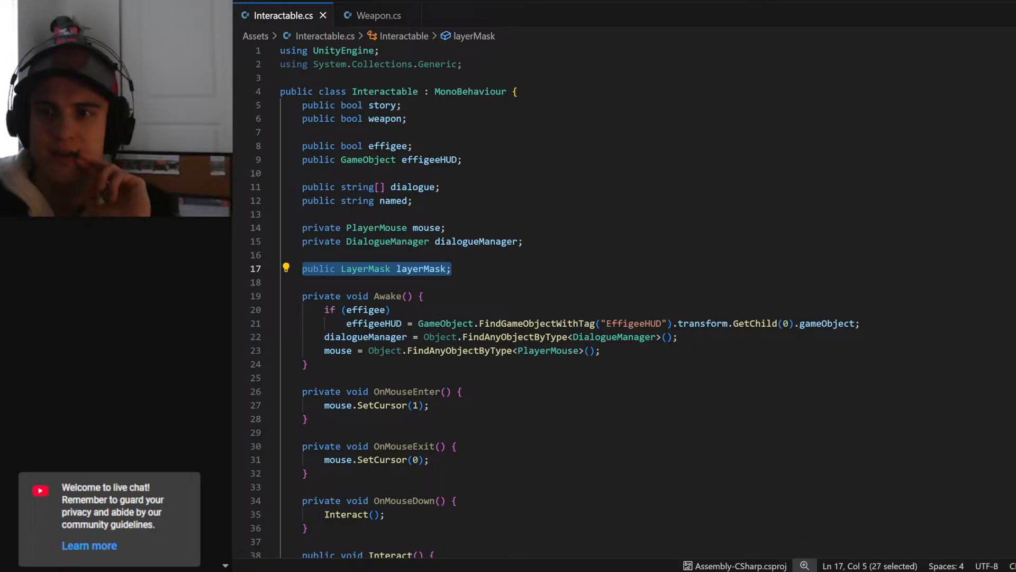
click(281, 255)
click(427, 269)
double_click(428, 268)
click(453, 269)
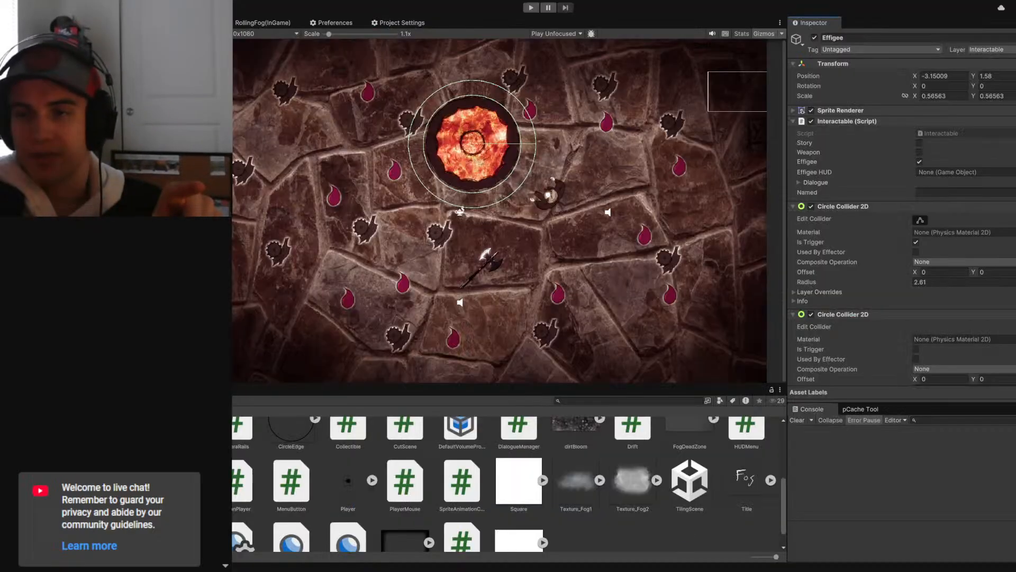
- Switch to Unity, set the Effigee's Layer Mask to Interactable and return to Interactable.cs in the code editor
key(alt+Tab)
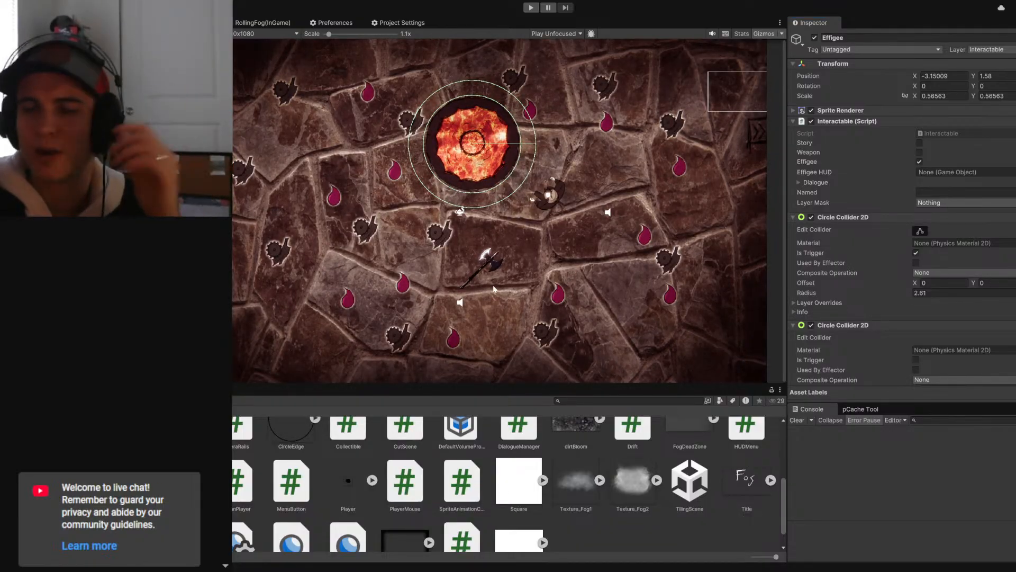
click(927, 203)
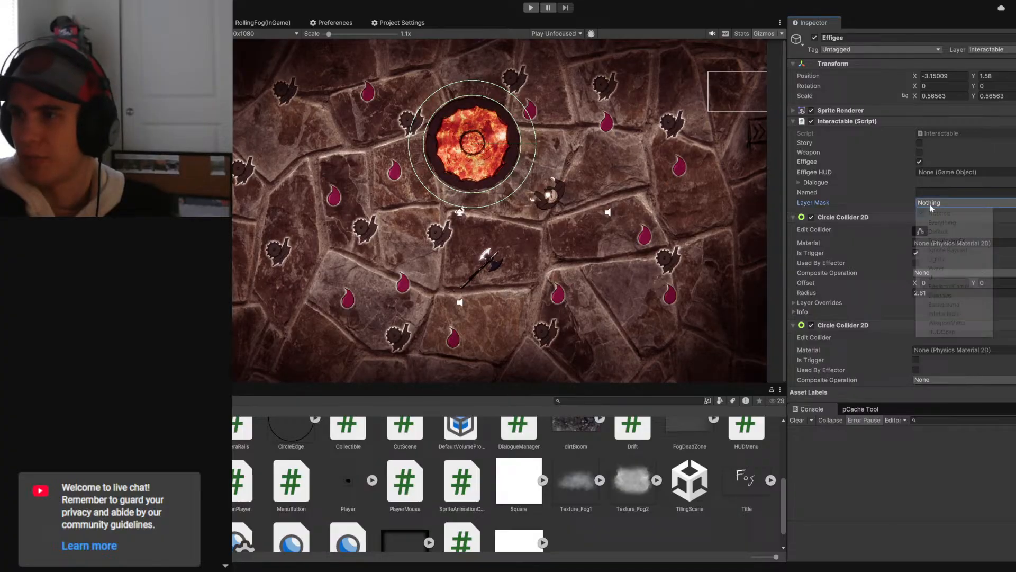
click(944, 314)
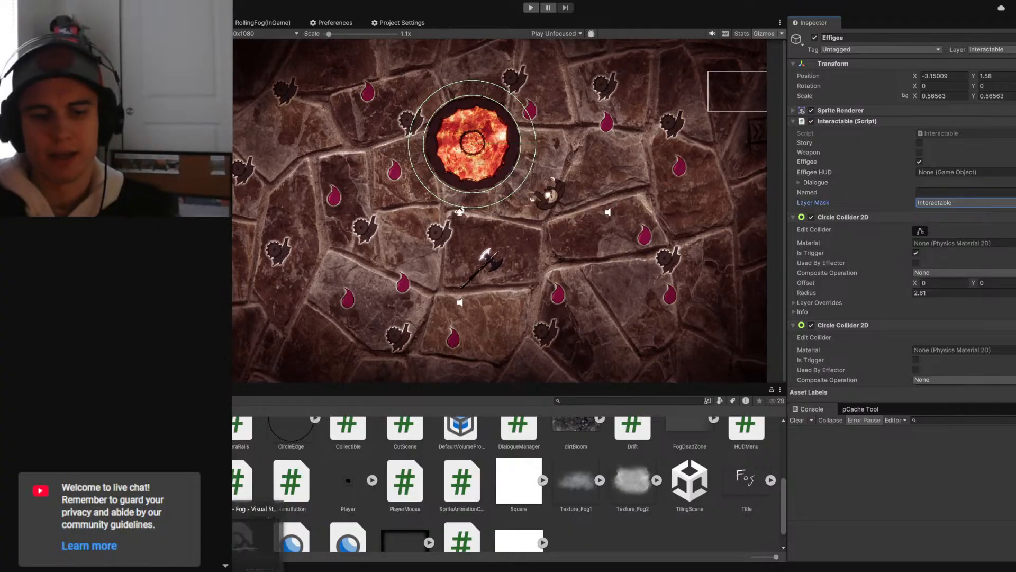
key(alt+Tab)
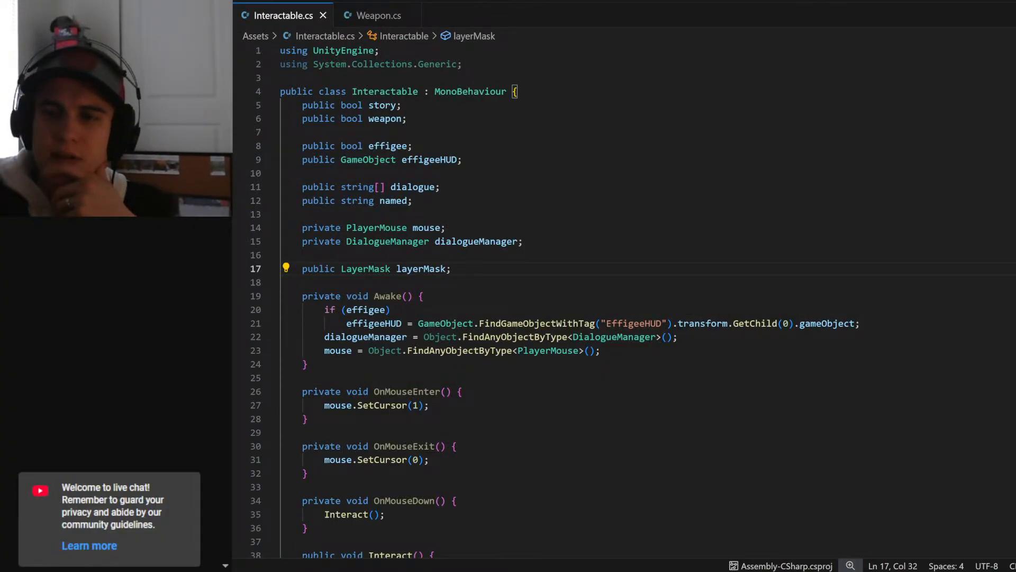
- Review Interactable.cs, then examine the Update and MouseChecks methods in Weapon.cs, including the folded equipped and drag blocks
scroll(550, 307, down, 4)
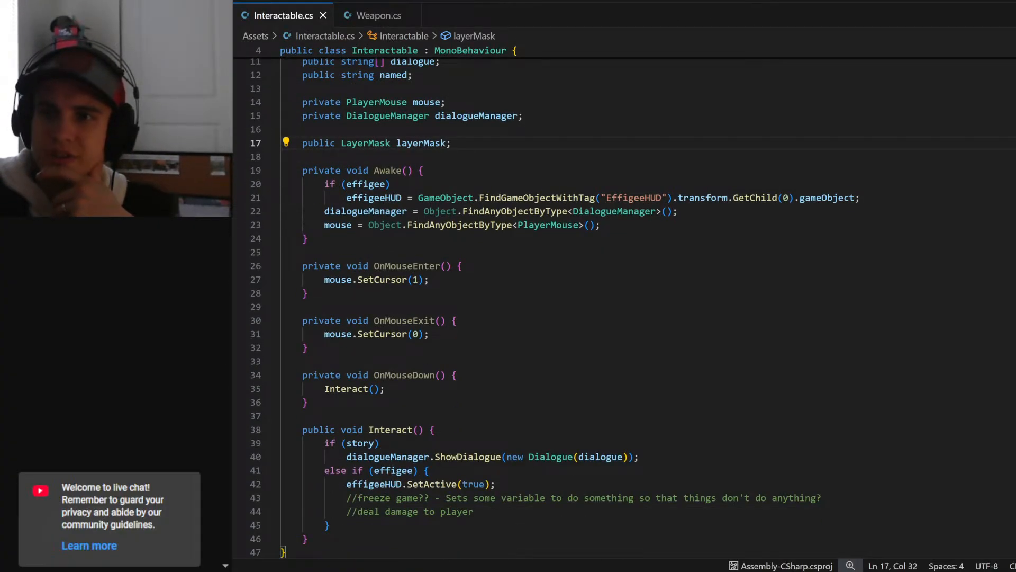
scroll(625, 307, down, 2)
click(370, 16)
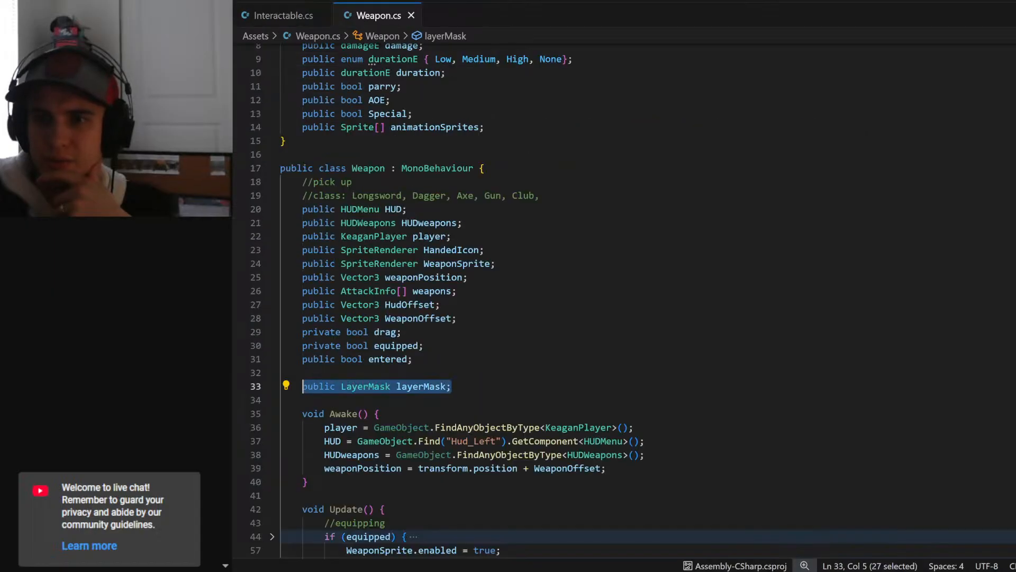
click(582, 345)
scroll(582, 344, down, 5)
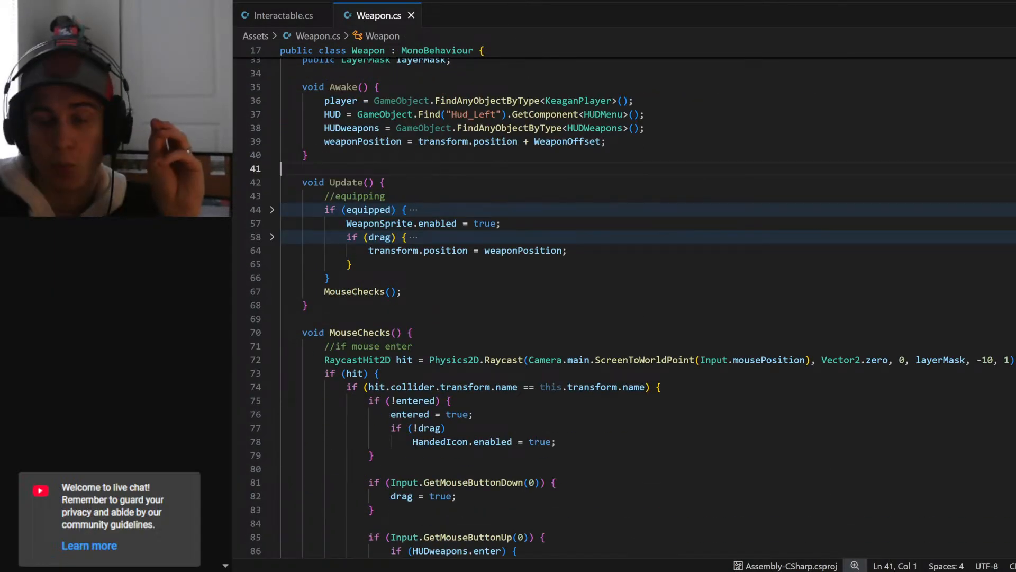
click(272, 210)
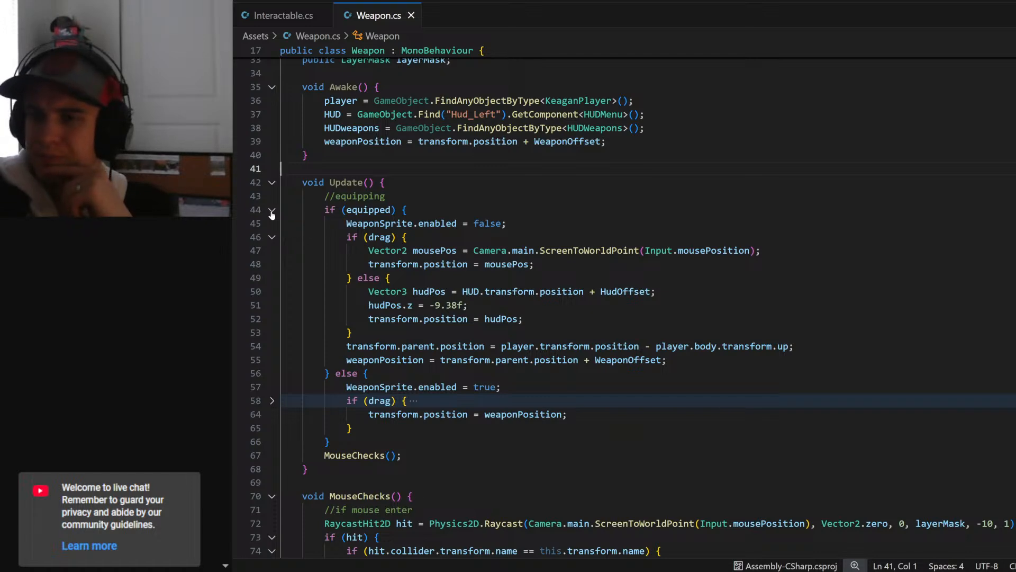
click(272, 211)
click(273, 237)
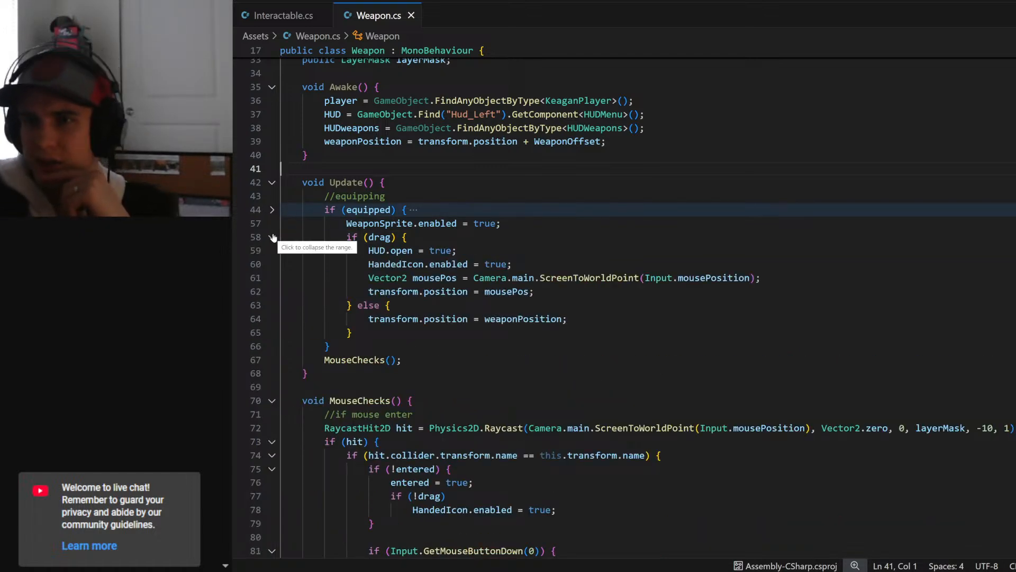
click(273, 237)
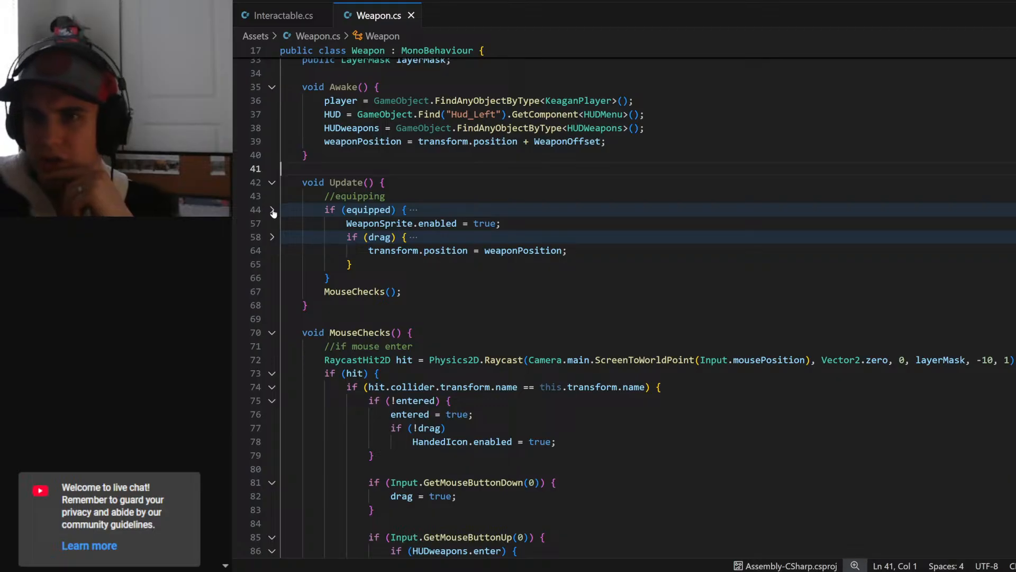
scroll(273, 212, down, 6)
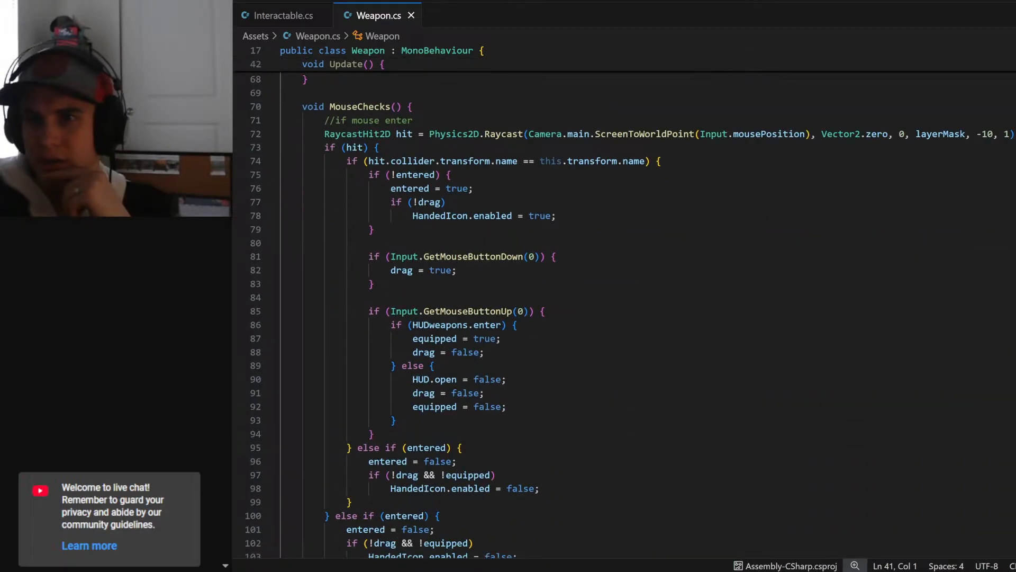
scroll(624, 318, down, 3)
scroll(624, 318, up, 5)
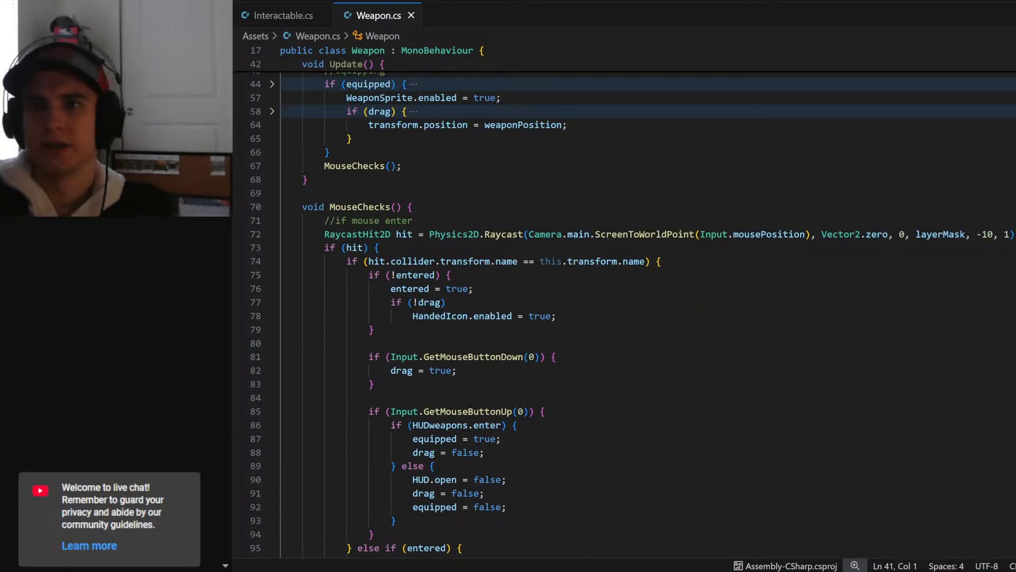
- Add an Update() method that calls MouseChecks(); to Interactable.cs, one blank line below Awake()
drag(324, 165, 402, 165)
click(280, 15)
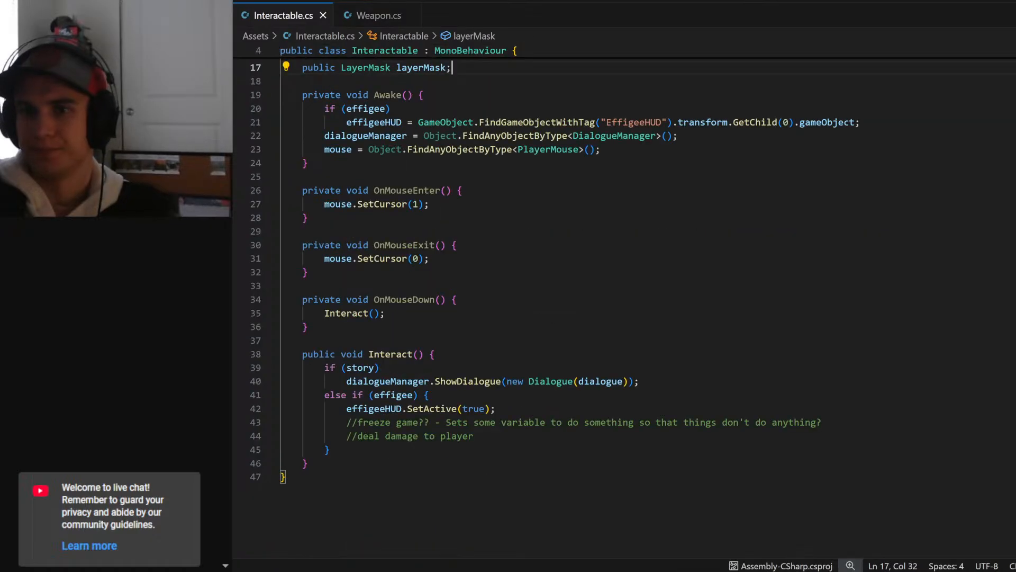
scroll(625, 307, up, 3)
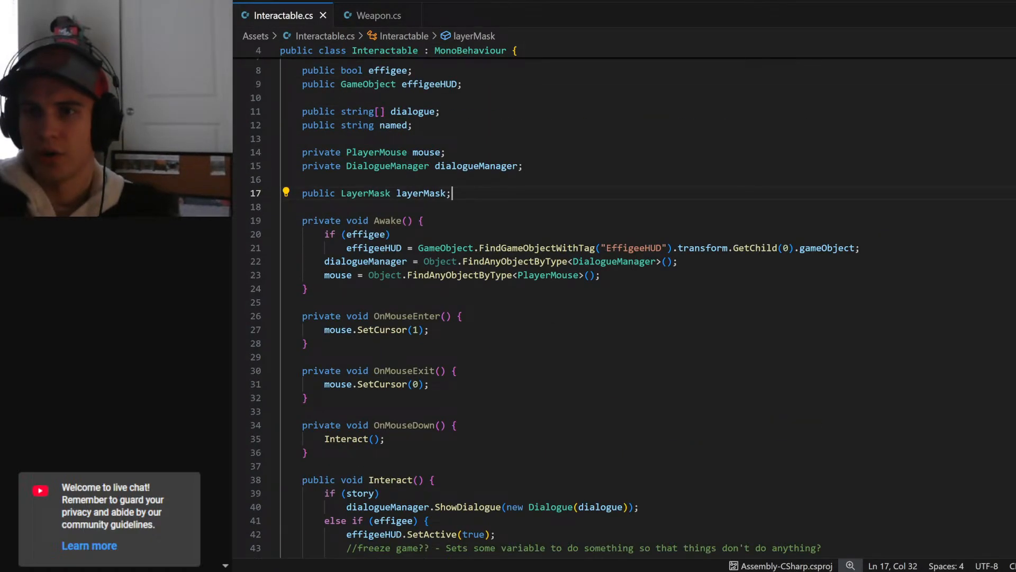
scroll(624, 307, down, 4)
click(308, 138)
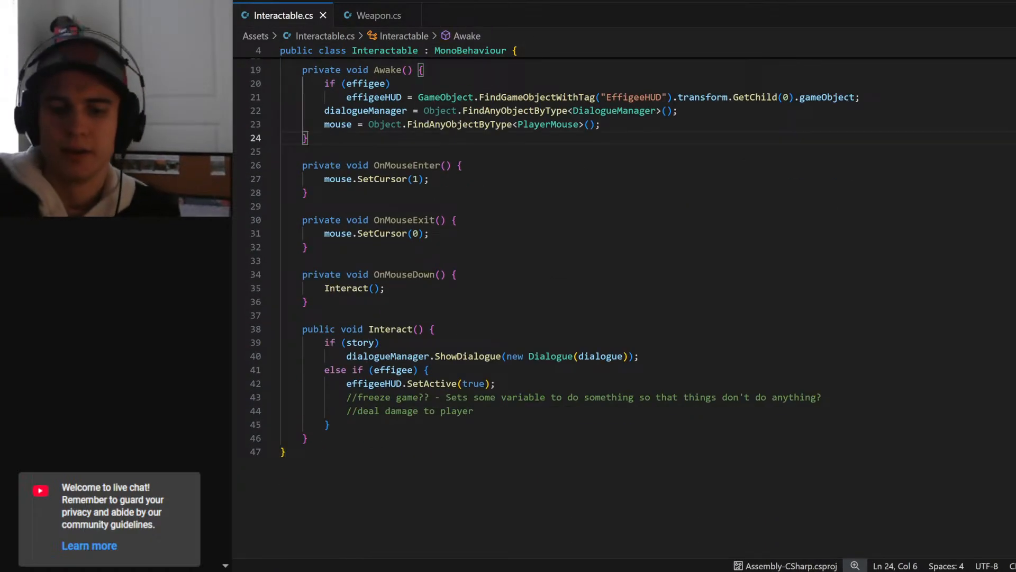
key(Return)
key(Return)
text(update)
key(Tab)
text(MouseChecks();)
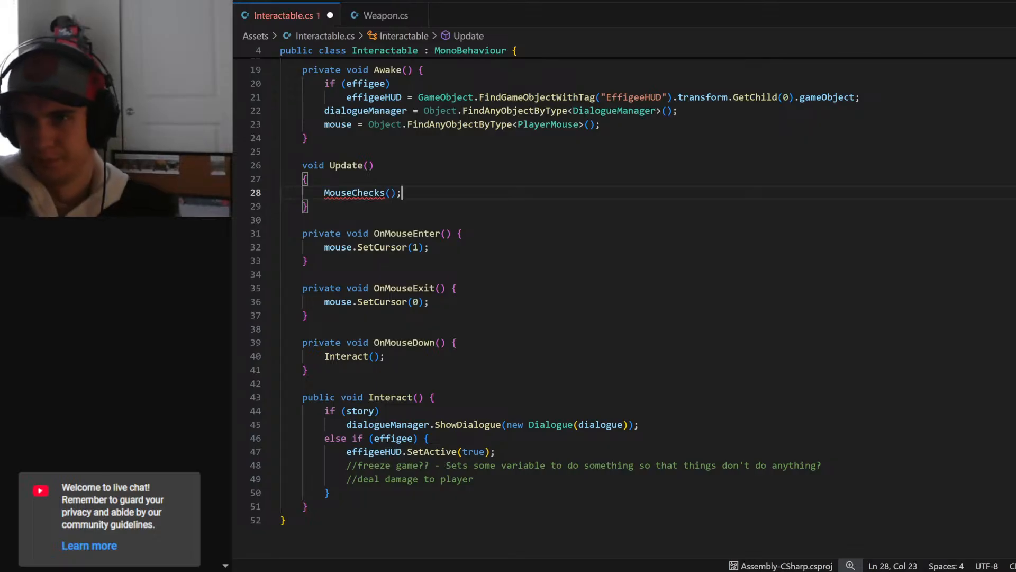
- Copy the whole MouseChecks() method from Weapon.cs and paste it into Interactable.cs, one blank line below Update()
click(381, 16)
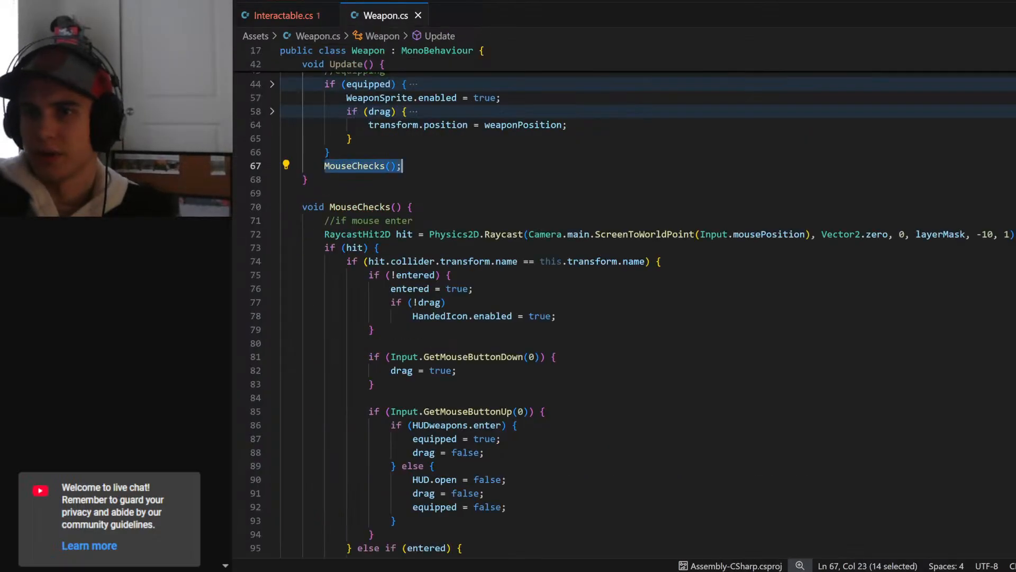
scroll(390, 236, down, 5)
drag(302, 207, 308, 509)
key(ctrl+c)
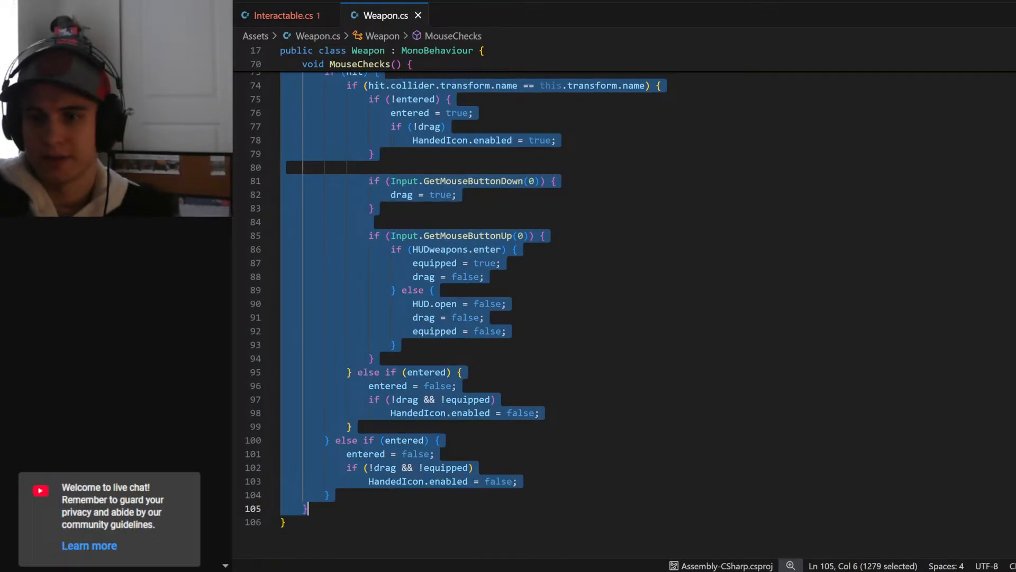
click(309, 509)
click(278, 16)
key(Down)
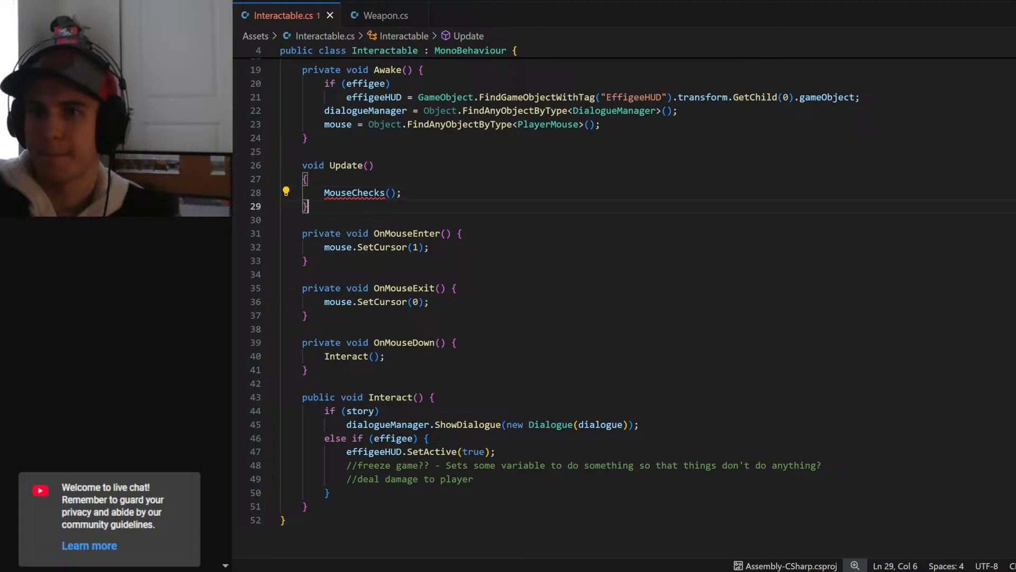
key(Return)
key(Return)
key(ctrl+v)
- Move the opening brace of Update() in Interactable.cs up onto the method's declaration line
scroll(624, 307, up, 7)
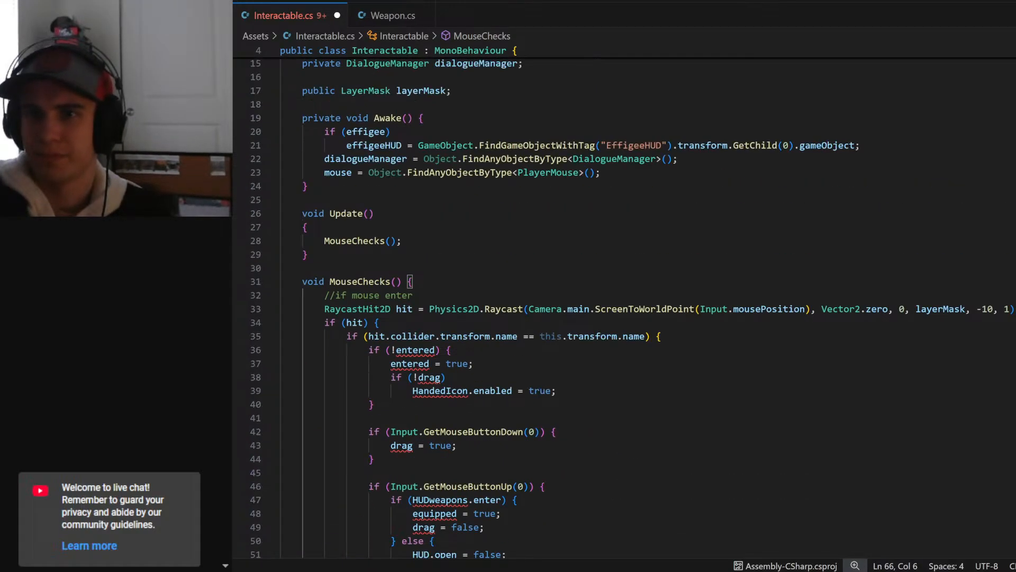
click(303, 227)
key(BackSpace)
key(BackSpace)
key(End)
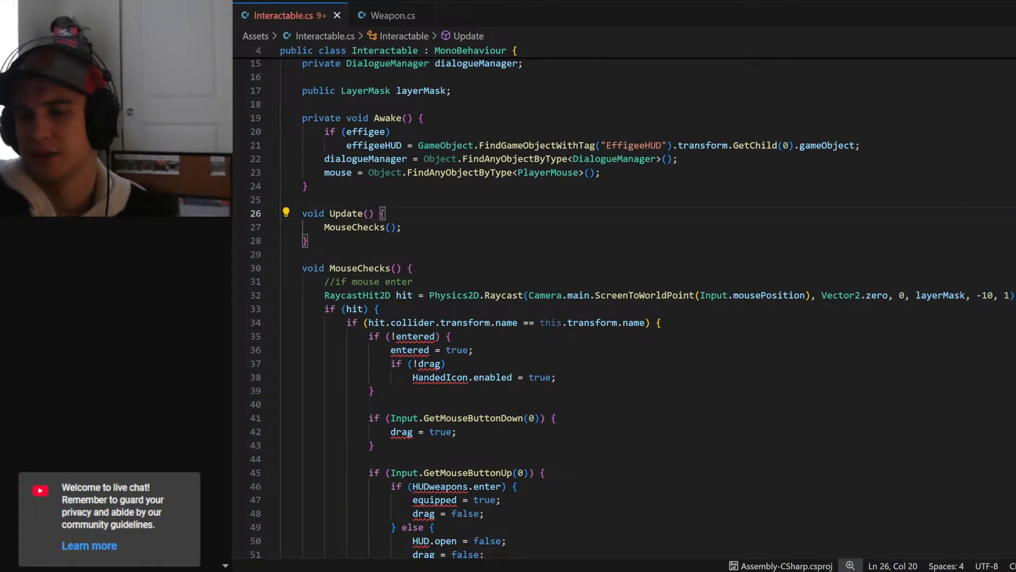
- Delete the "//if mouse enter" comment line from the pasted MouseChecks() method and save Interactable.cs
scroll(624, 307, down, 3)
scroll(624, 307, up, 1)
drag(413, 205, 238, 207)
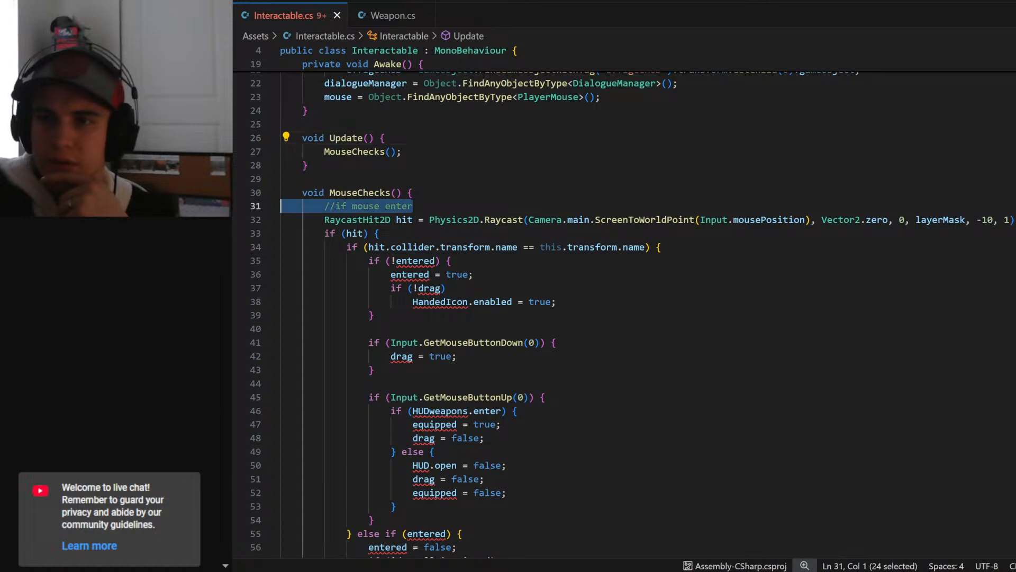
key(BackSpace)
key(BackSpace)
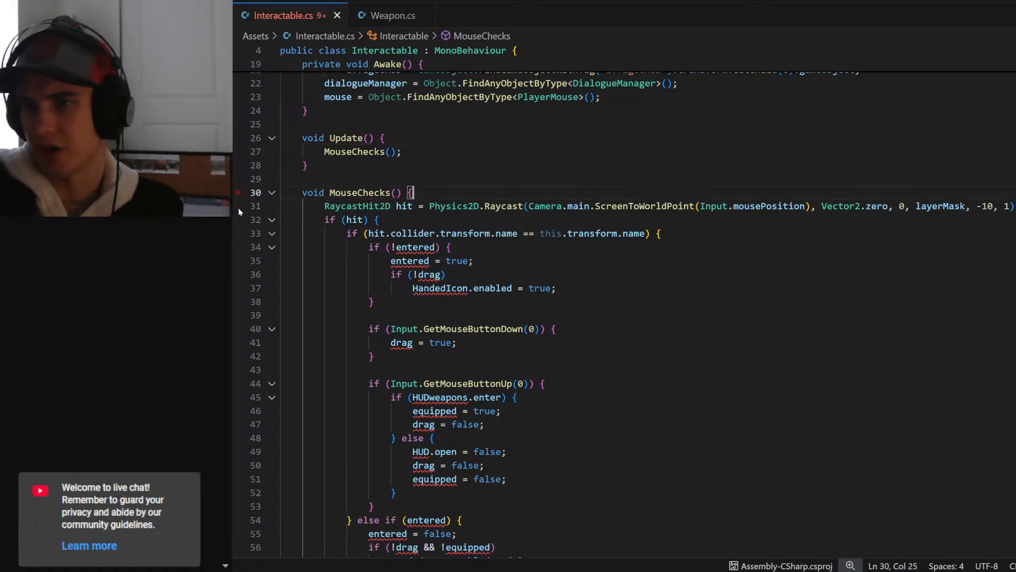
key(ctrl+s)
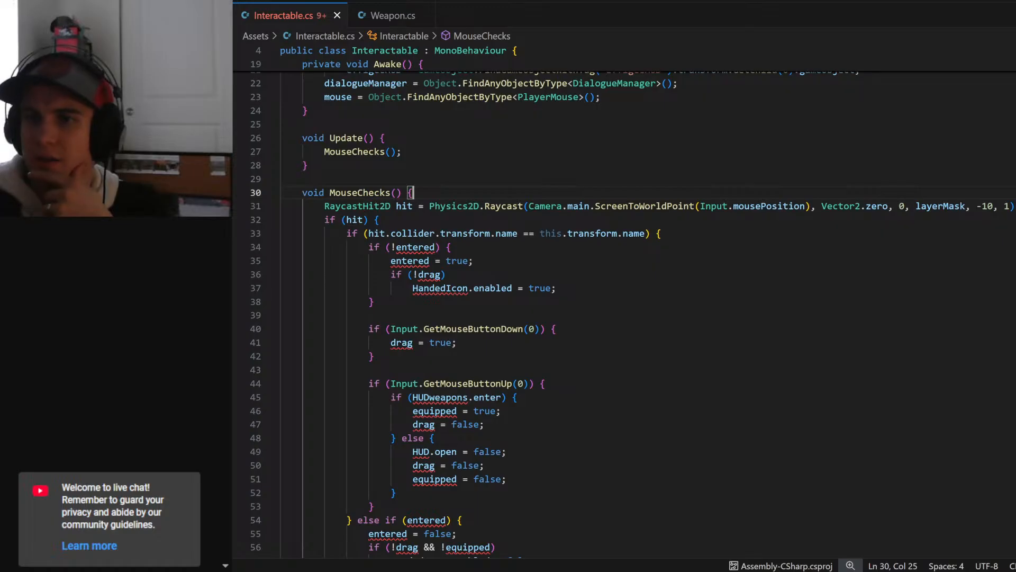
- Move "mouse.SetCursor(1);" from OnMouseEnter() to the first line of the "if (hit)" block in MouseChecks() and save
drag(324, 206, 1015, 207)
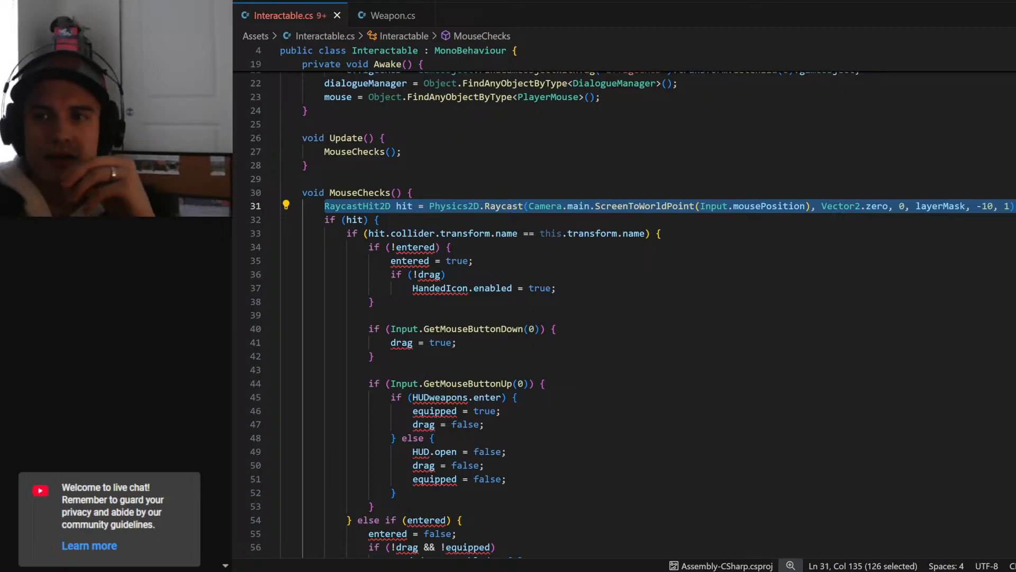
click(380, 219)
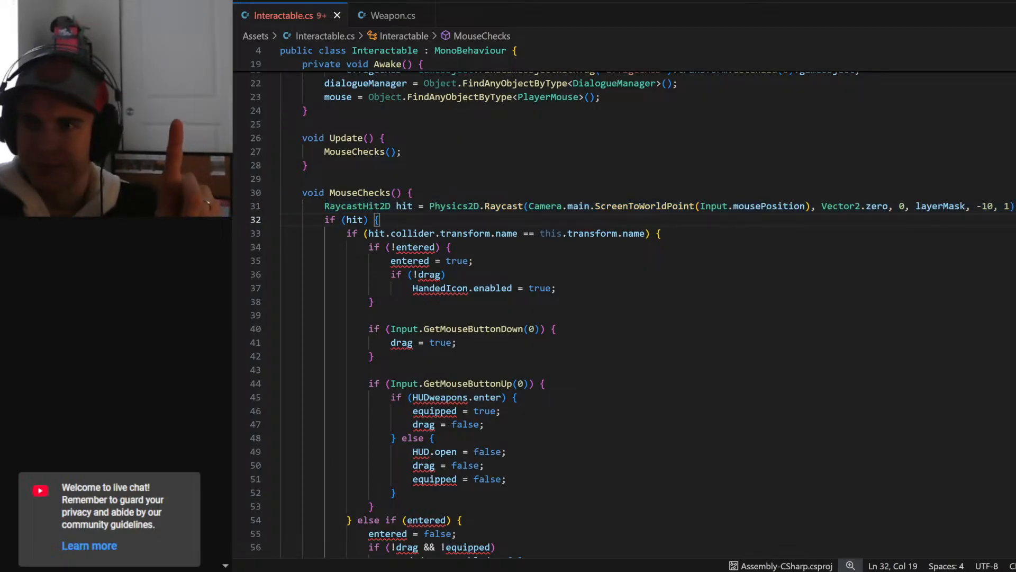
scroll(624, 307, up, 2)
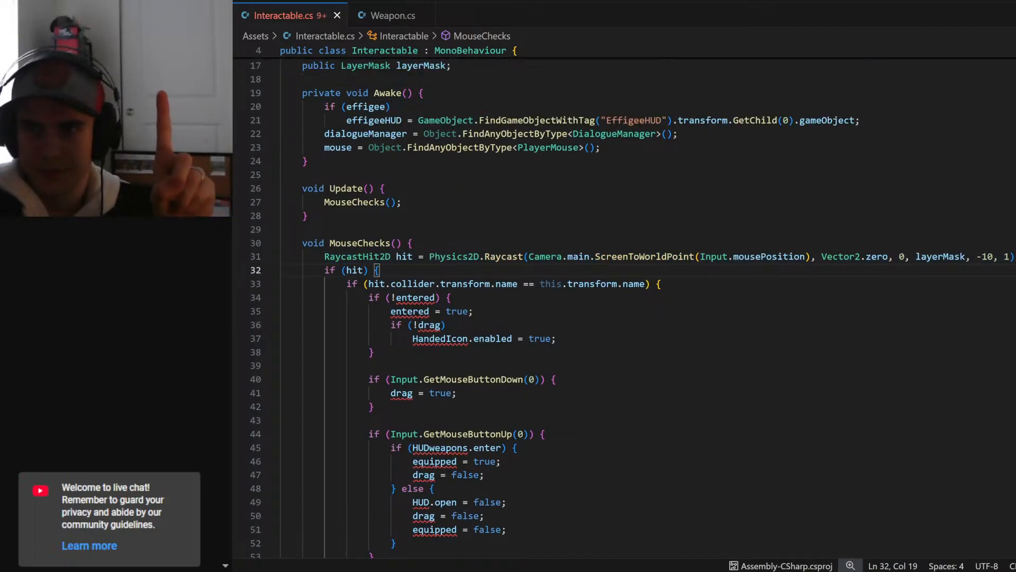
scroll(624, 307, up, 1)
scroll(624, 307, down, 7)
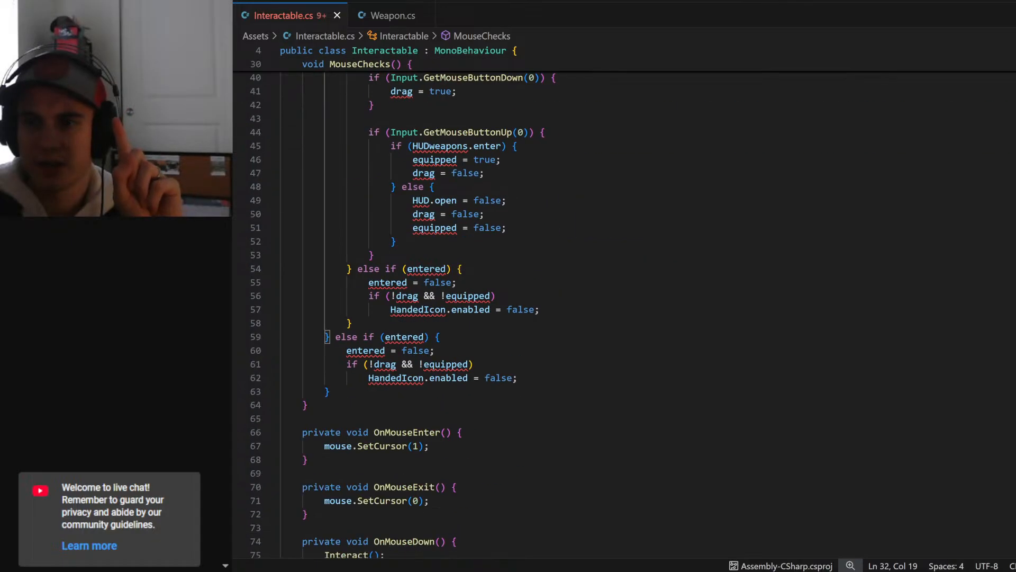
scroll(625, 306, down, 4)
drag(429, 294, 325, 295)
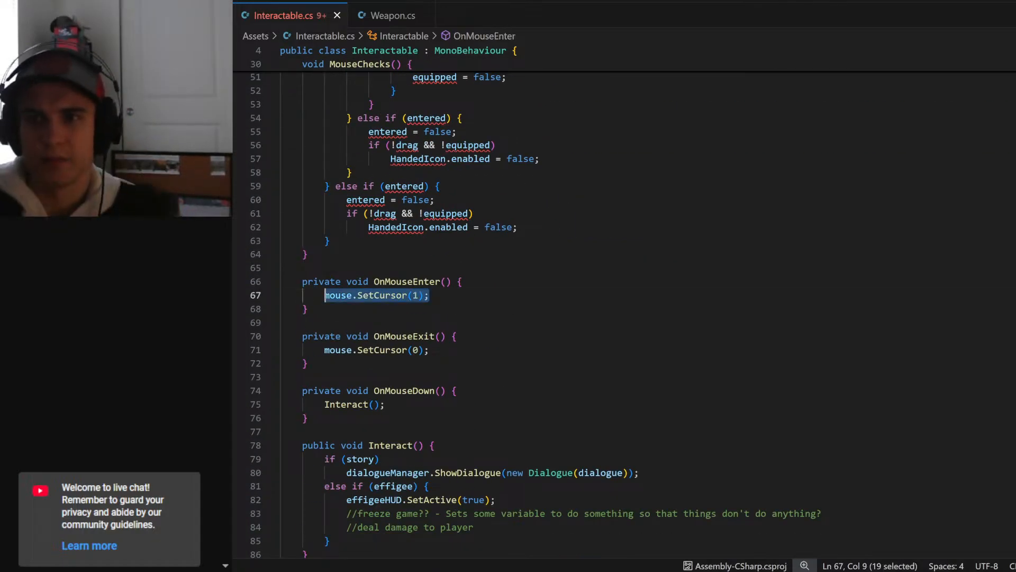
key(ctrl+x)
scroll(625, 306, up, 10)
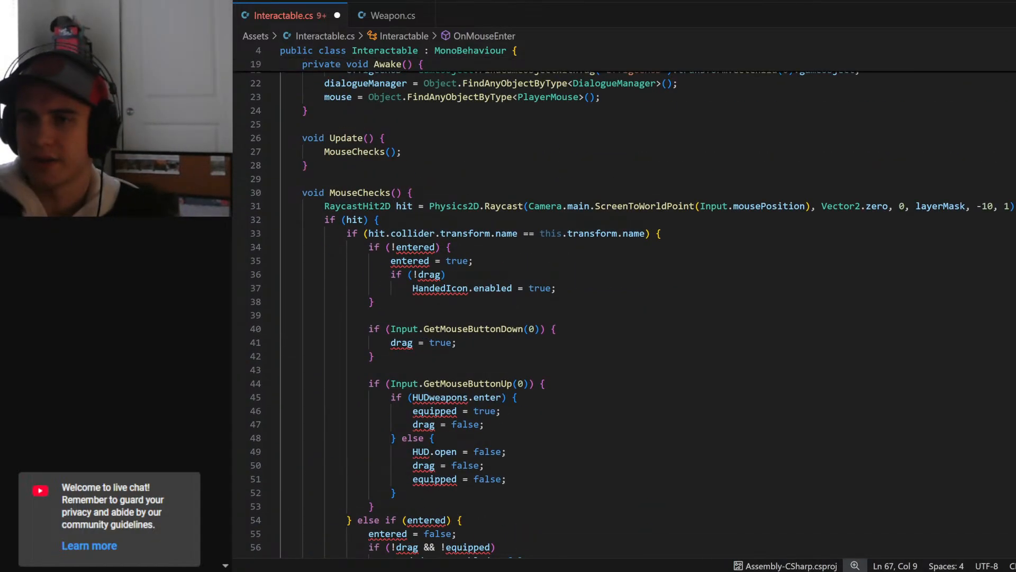
click(381, 220)
key(Return)
key(ctrl+v)
key(ctrl+s)
- Move "mouse.SetCursor(0);" from OnMouseExit() to the start of the final "else if (entered)" block in MouseChecks() and save
scroll(624, 307, down, 3)
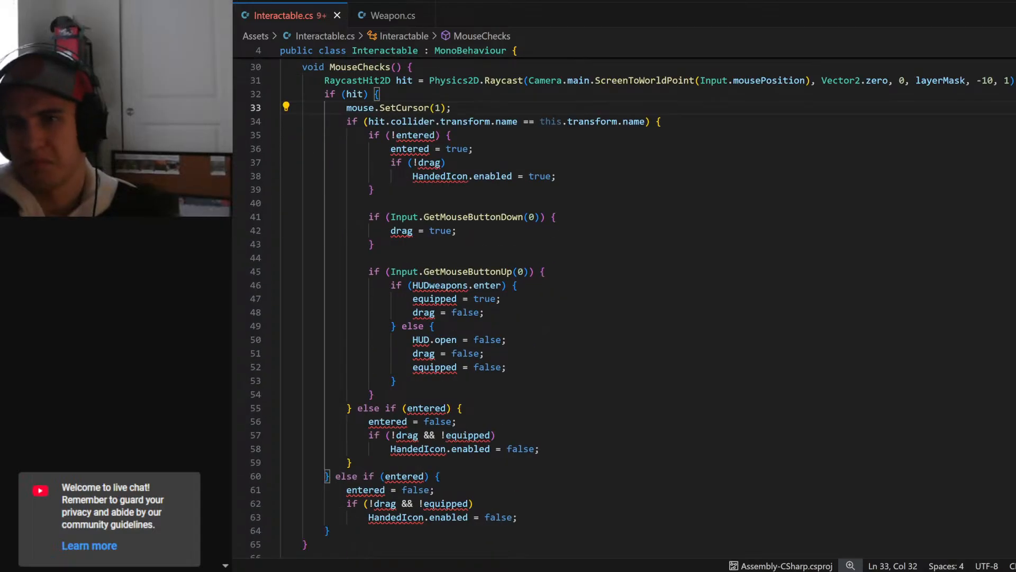
scroll(424, 246, down, 7)
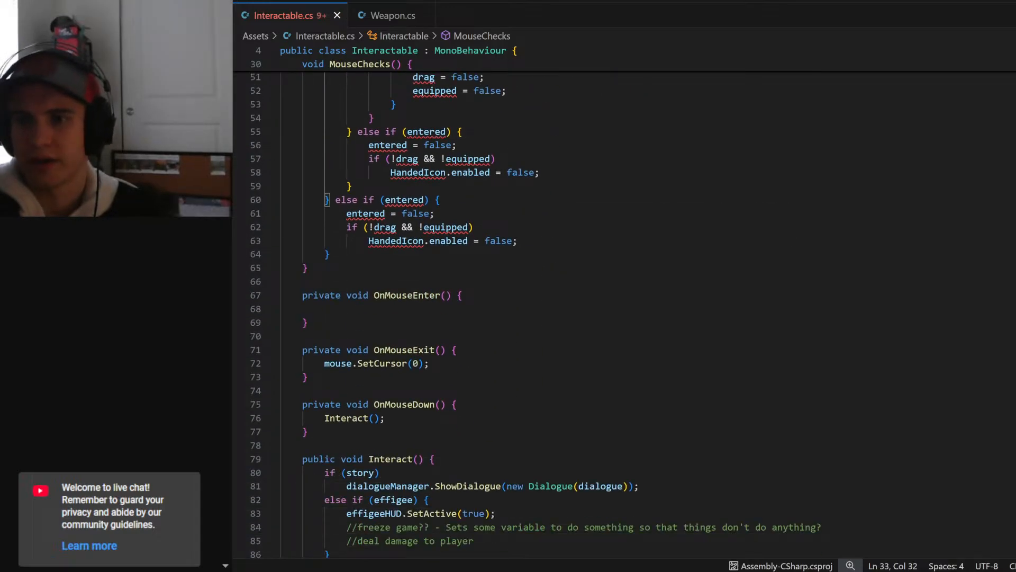
drag(429, 363, 324, 363)
key(ctrl+x)
scroll(625, 307, up, 11)
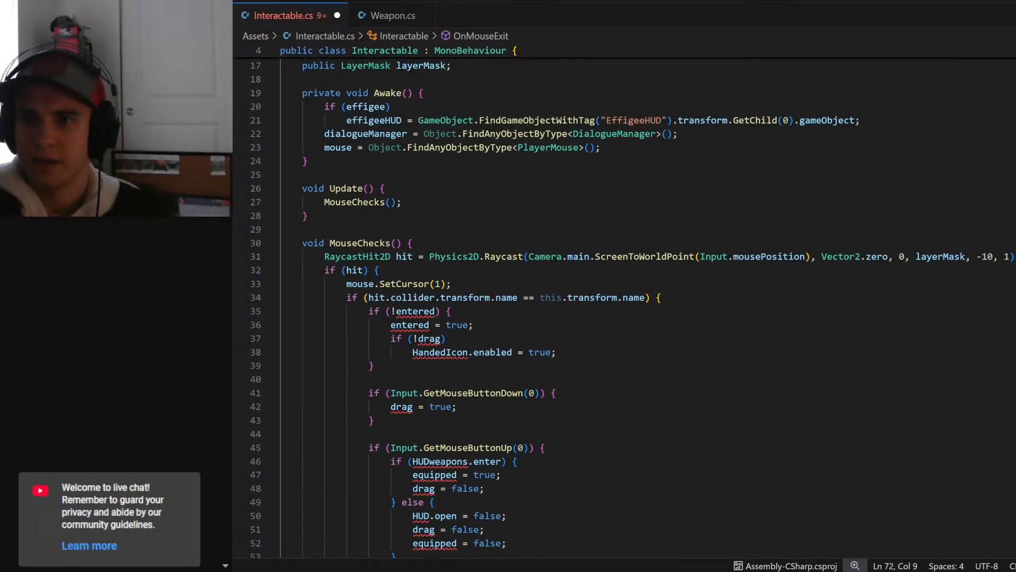
click(381, 271)
click(272, 271)
scroll(625, 307, down, 1)
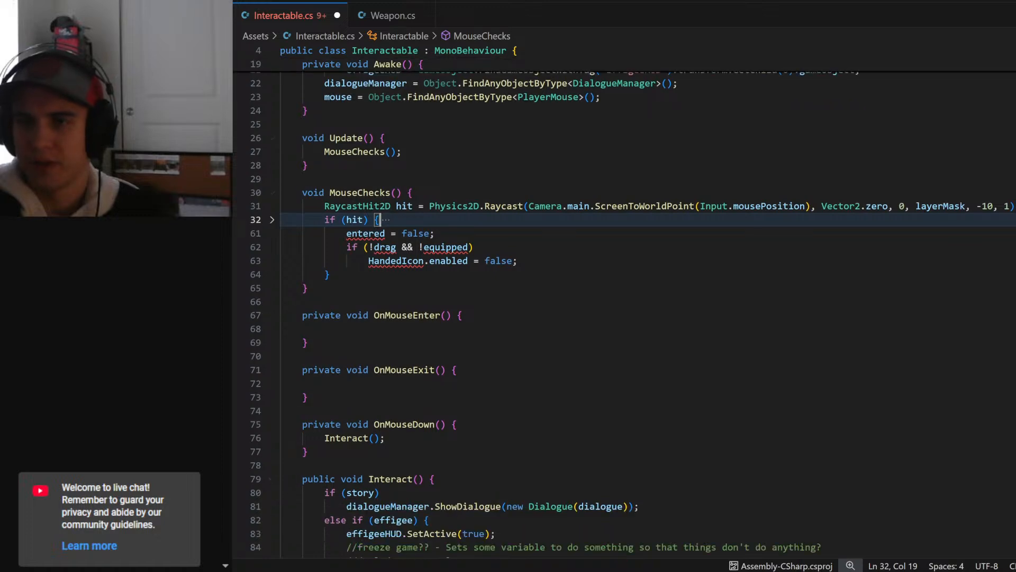
key(Return)
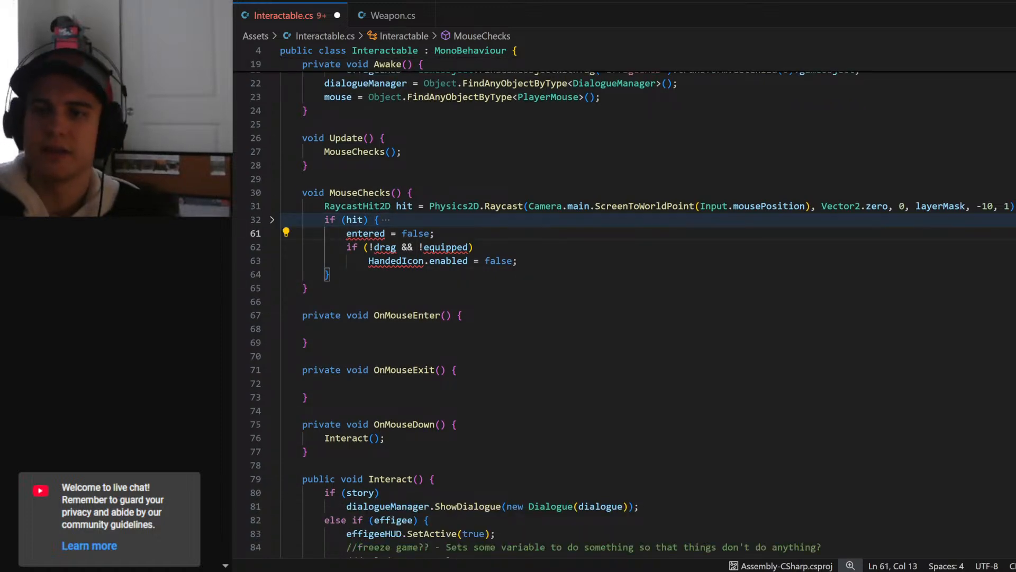
key(ctrl+v)
click(272, 219)
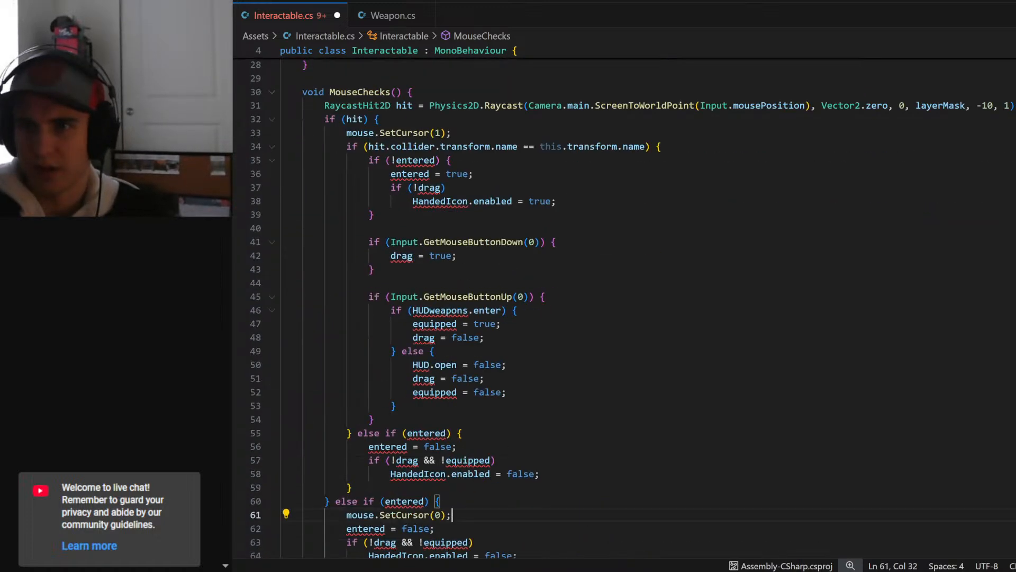
scroll(625, 307, down, 4)
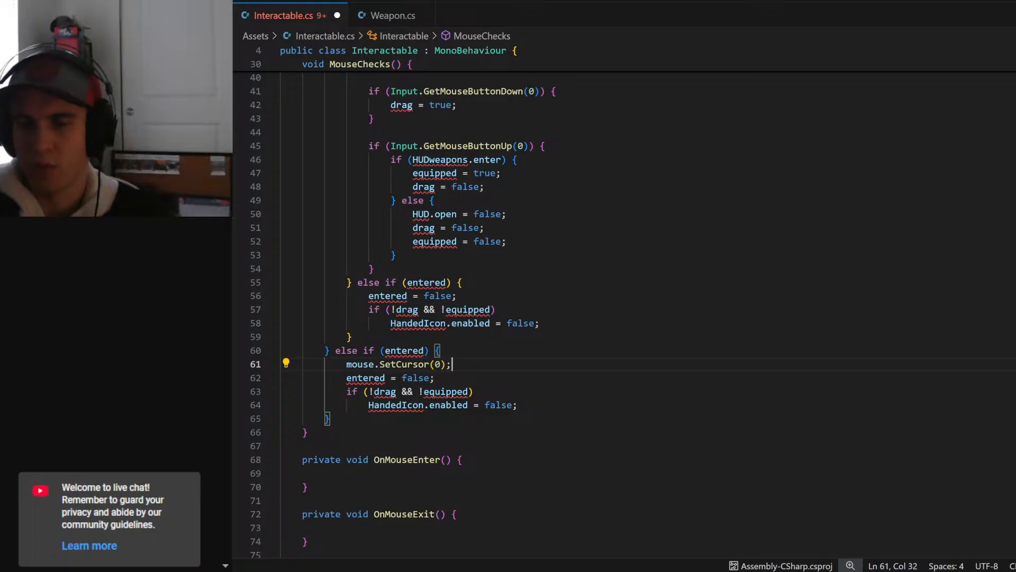
drag(434, 350, 363, 351)
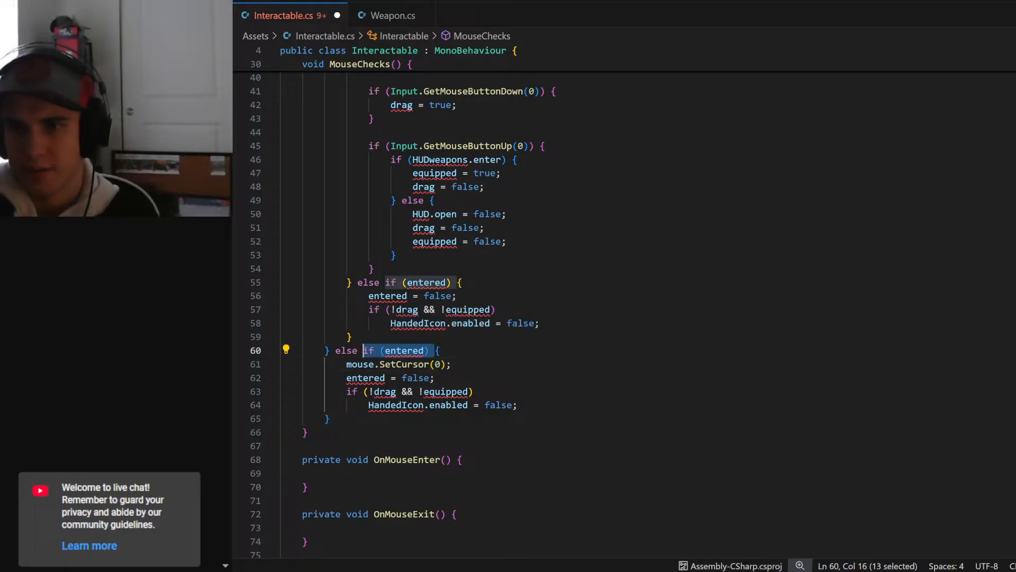
click(440, 350)
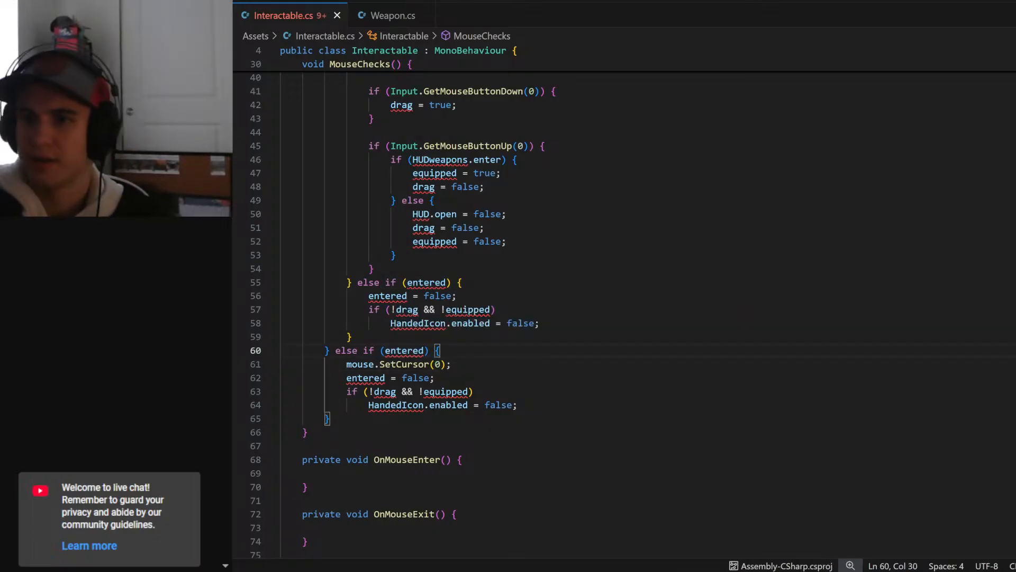
- Copy the "public bool entered;" declaration from Weapon.cs into Interactable.cs, directly below the layerMask field
scroll(624, 318, down, 4)
scroll(625, 301, up, 15)
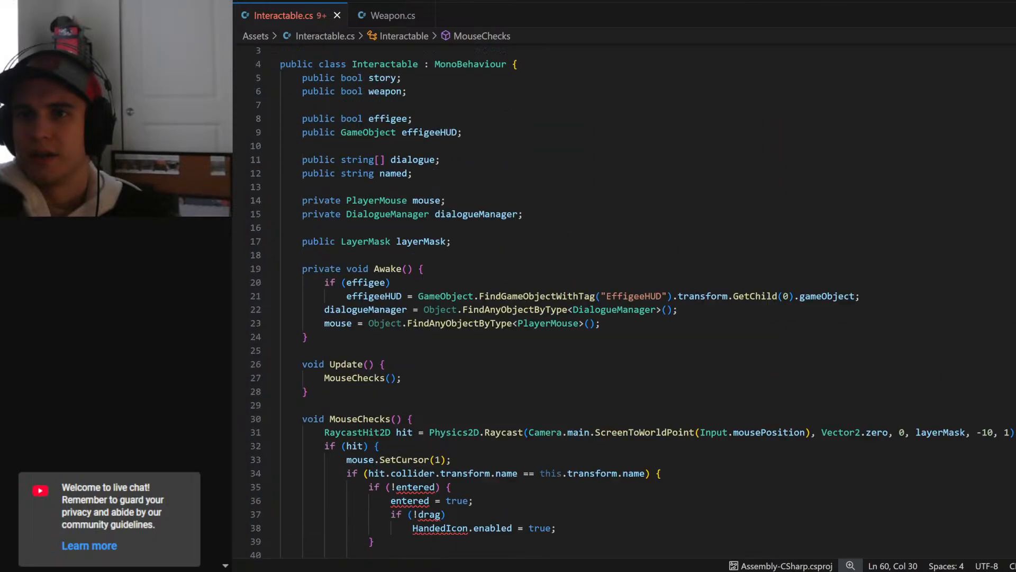
click(379, 15)
scroll(625, 296, up, 20)
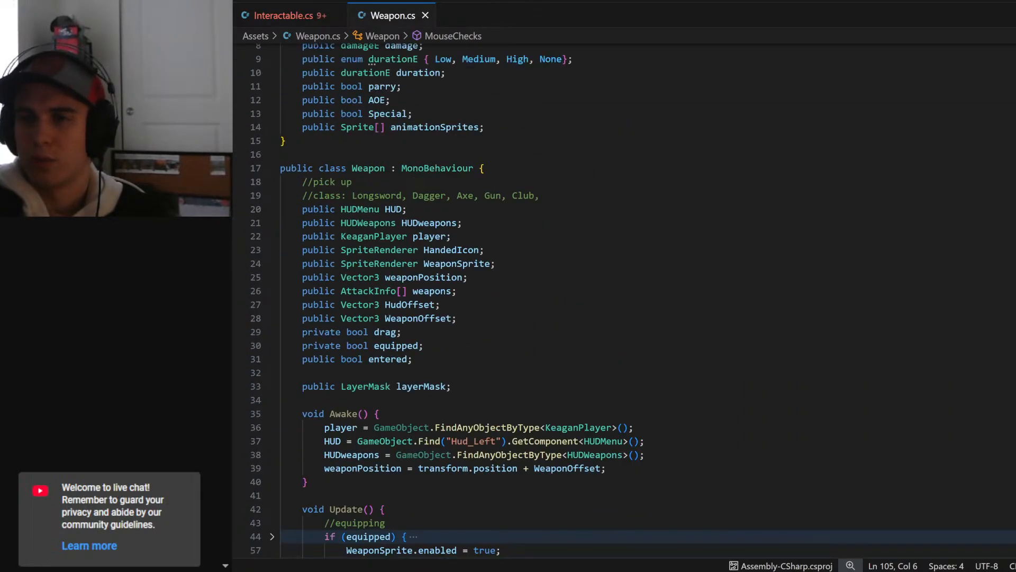
drag(413, 459, 303, 459)
click(285, 16)
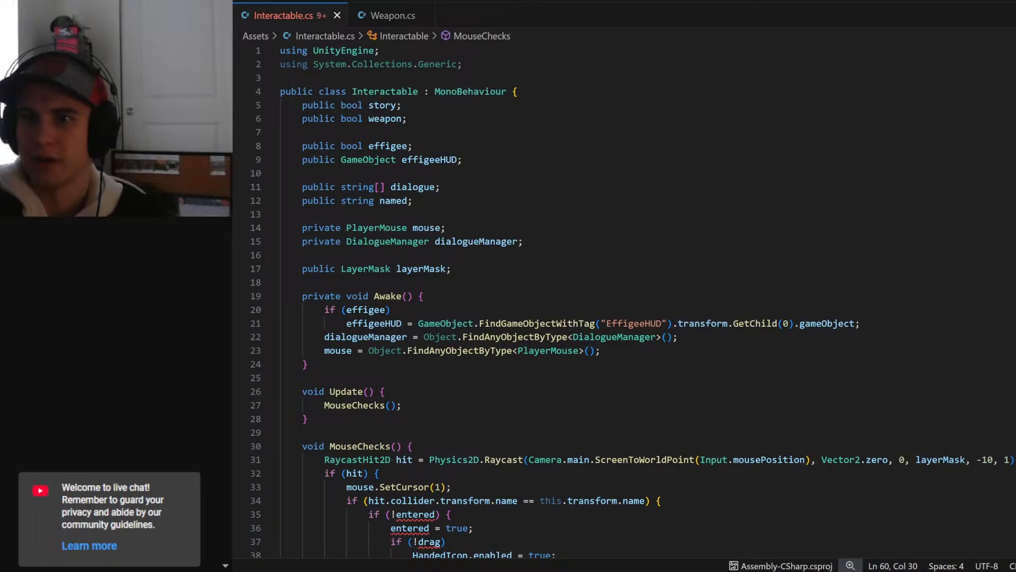
click(452, 269)
key(Return)
key(ctrl+v)
- Change the access modifier of the entered field in Interactable.cs to private
double_click(319, 283)
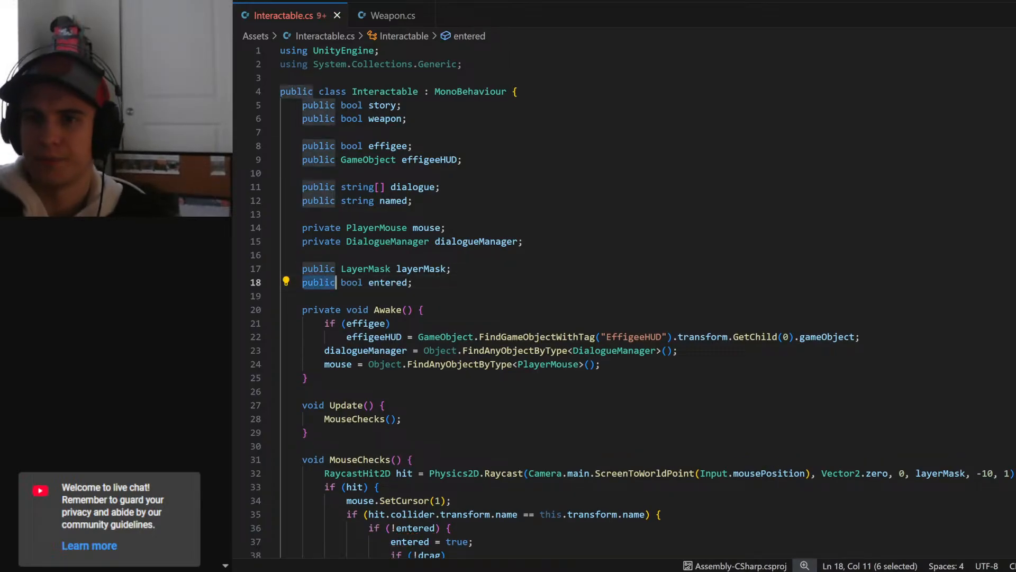
text(privaet)
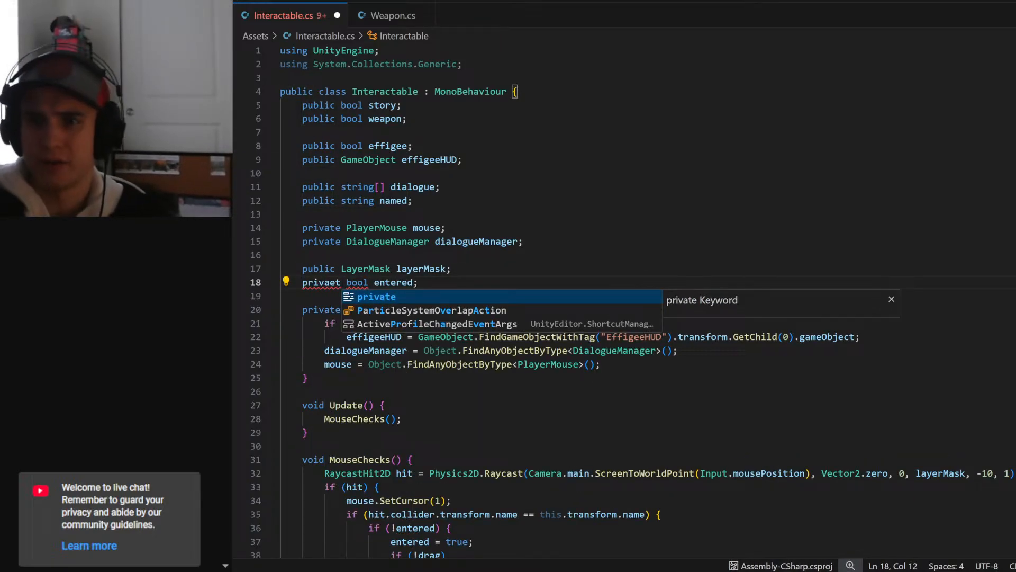
key(Tab)
- Make the entered field in Weapon.cs private as well, reusing the modifier from Interactable.cs, and save Weapon.cs
double_click(321, 282)
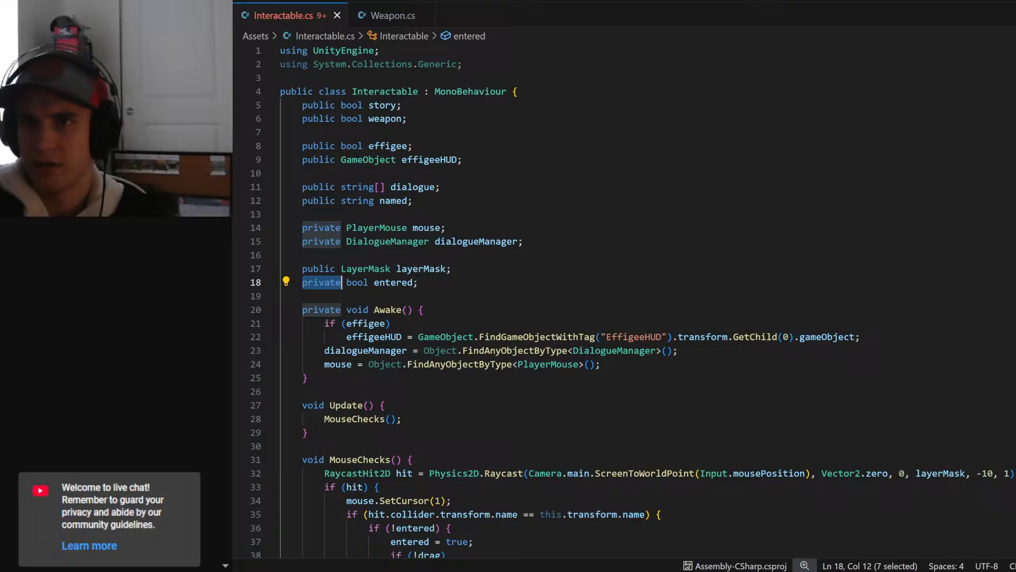
click(367, 22)
double_click(326, 460)
key(ctrl+v)
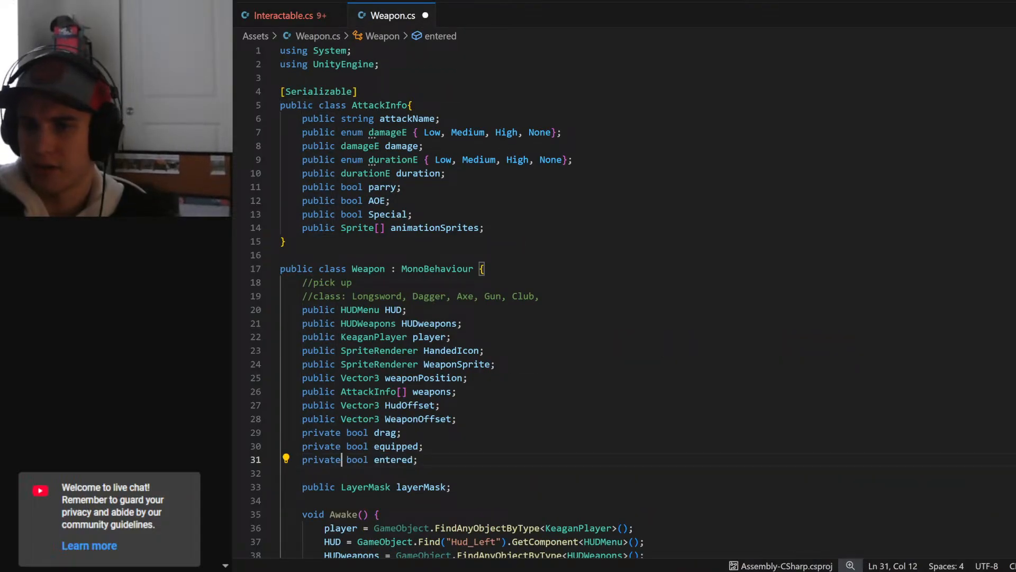
key(ctrl+s)
- Make the effigeeHUD GameObject field in Interactable.cs private
click(280, 20)
click(419, 282)
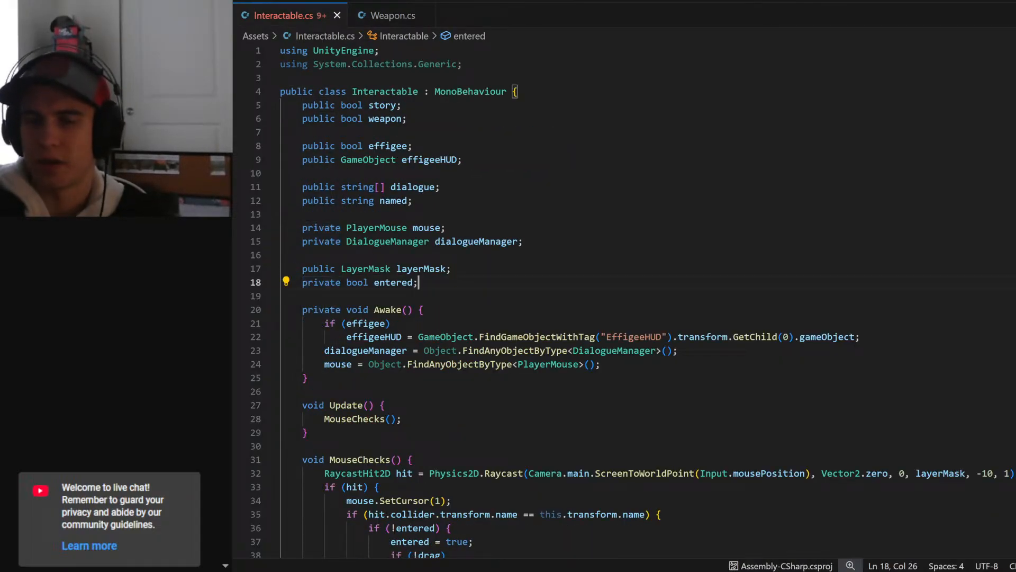
double_click(319, 159)
key(ctrl+v)
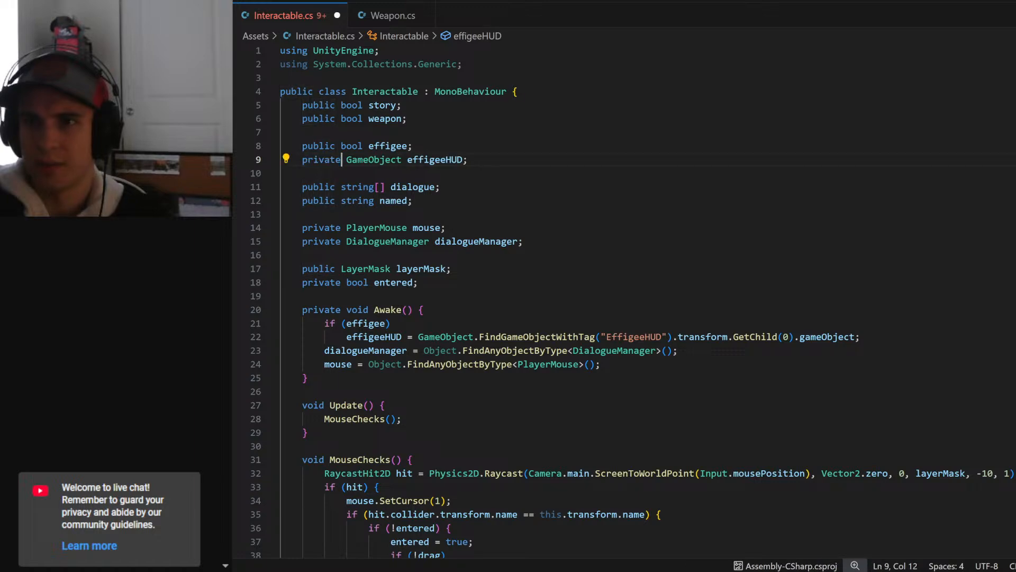
click(281, 173)
- Delete the "if (!drag)" check and its "HandedIcon.enabled = true;" line from the "if (!entered)" block in MouseChecks()
scroll(624, 302, down, 7)
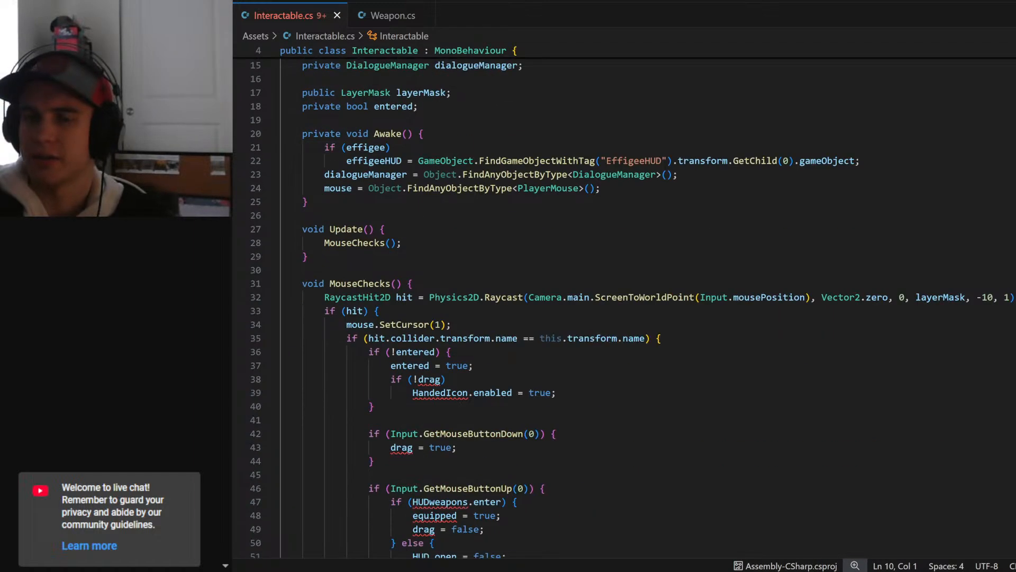
scroll(625, 302, up, 6)
scroll(624, 302, down, 6)
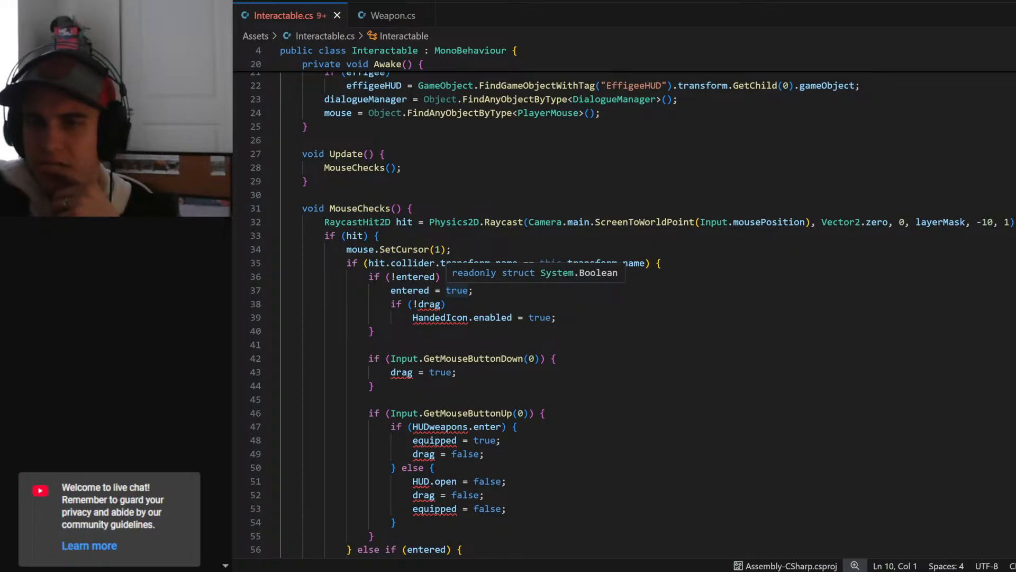
drag(556, 318, 268, 299)
key(BackSpace)
key(BackSpace)
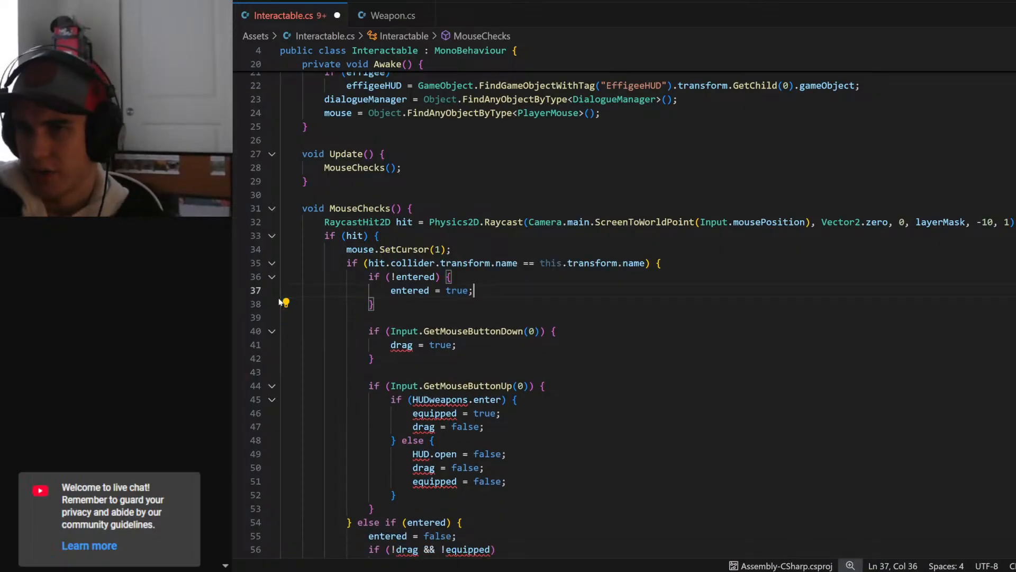
- Delete "drag = true;" from the GetMouseButtonDown(0) block in MouseChecks(), leaving its body empty
scroll(279, 294, down, 1)
key(Down)
key(Down)
key(Down)
key(Down)
key(Down)
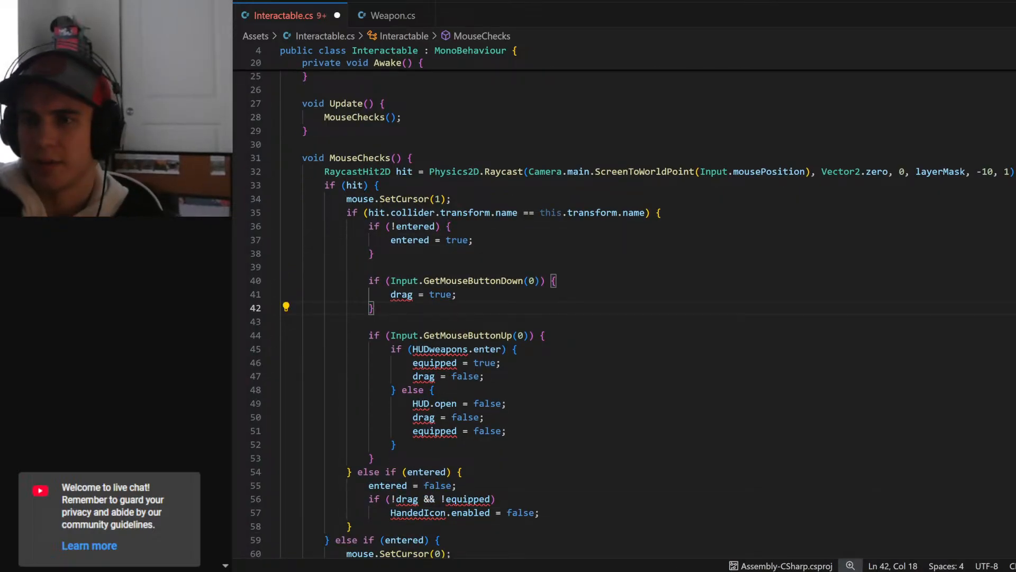
key(Up)
key(End)
key(shift+Home)
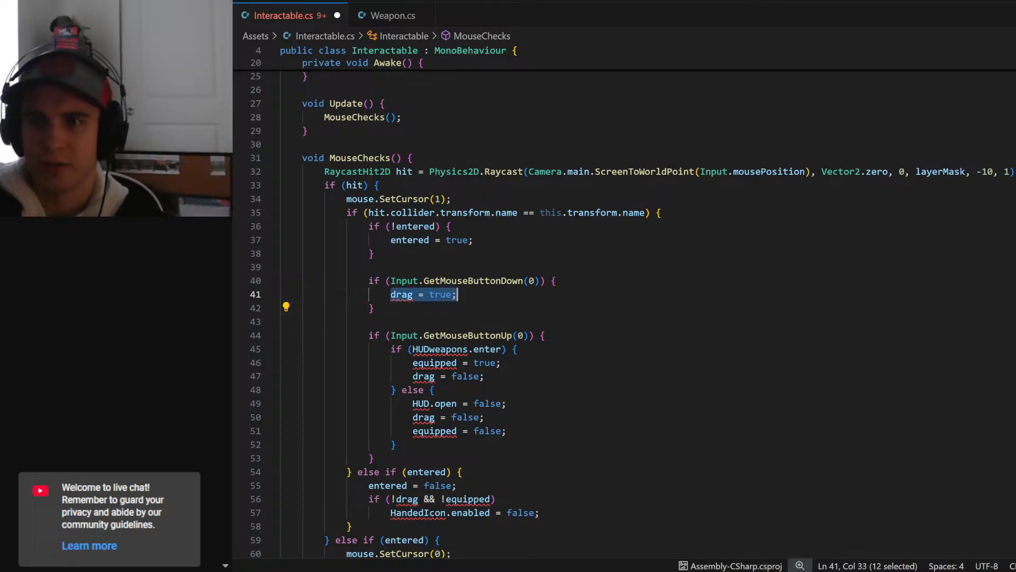
key(BackSpace)
- Delete the entire GetMouseButtonUp(0) block and the blank line above it from MouseChecks()
scroll(632, 315, down, 2)
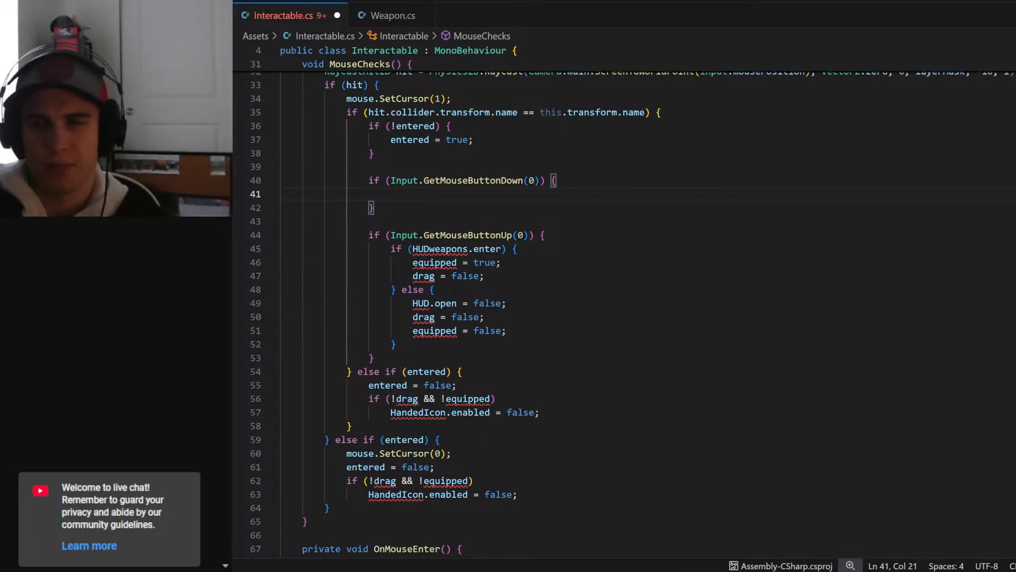
drag(374, 358, 280, 235)
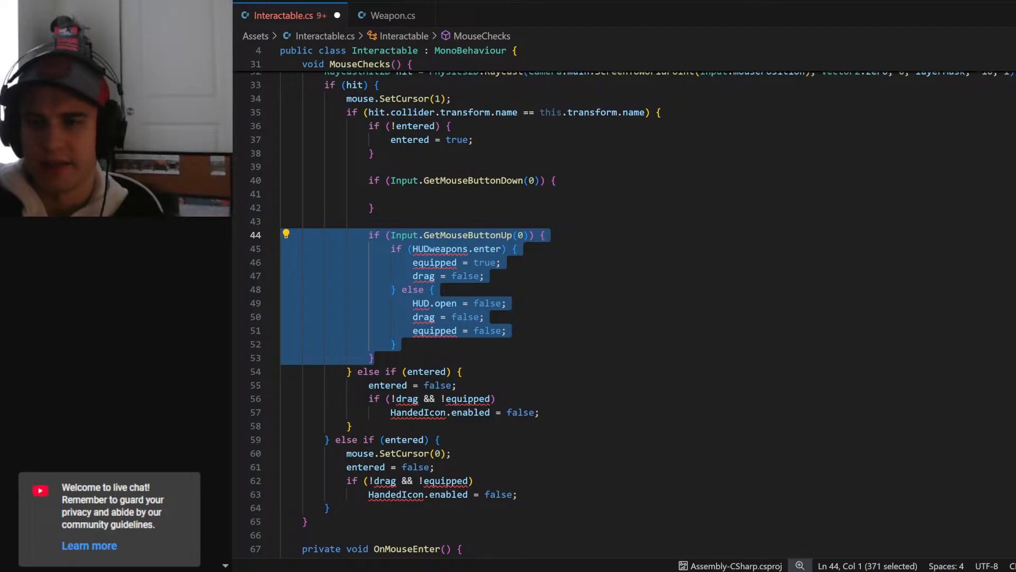
key(BackSpace)
key(BackSpace)
key(BackSpace)
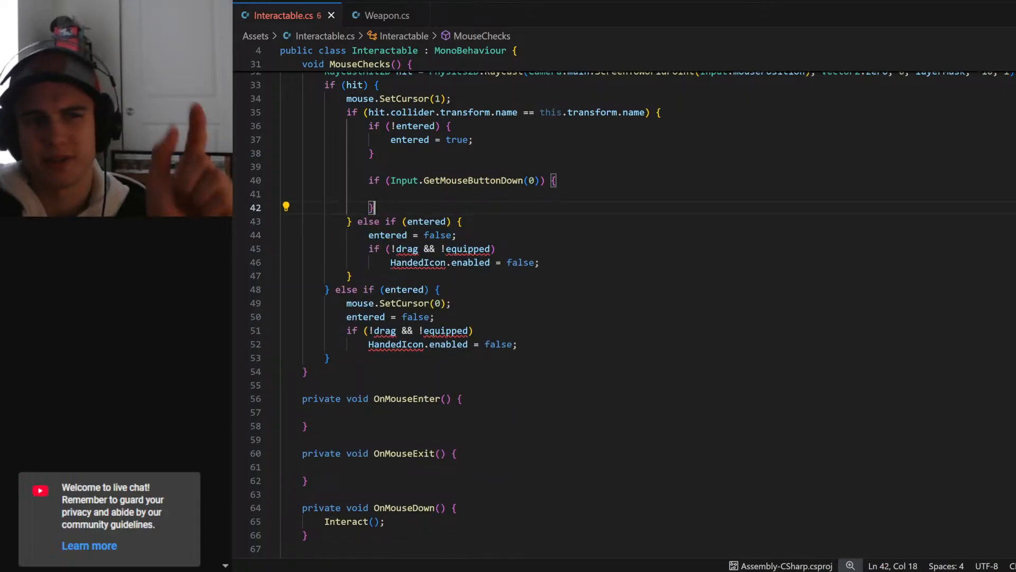
- Move the "Interact();" call from OnMouseDown() into the empty GetMouseButtonDown(0) block in MouseChecks()
click(393, 194)
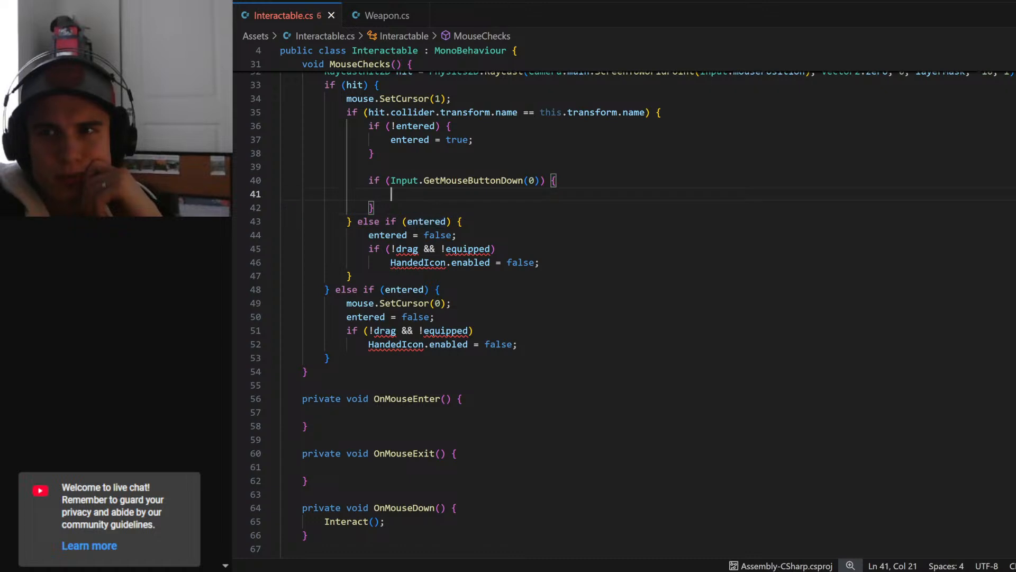
scroll(625, 314, down, 2)
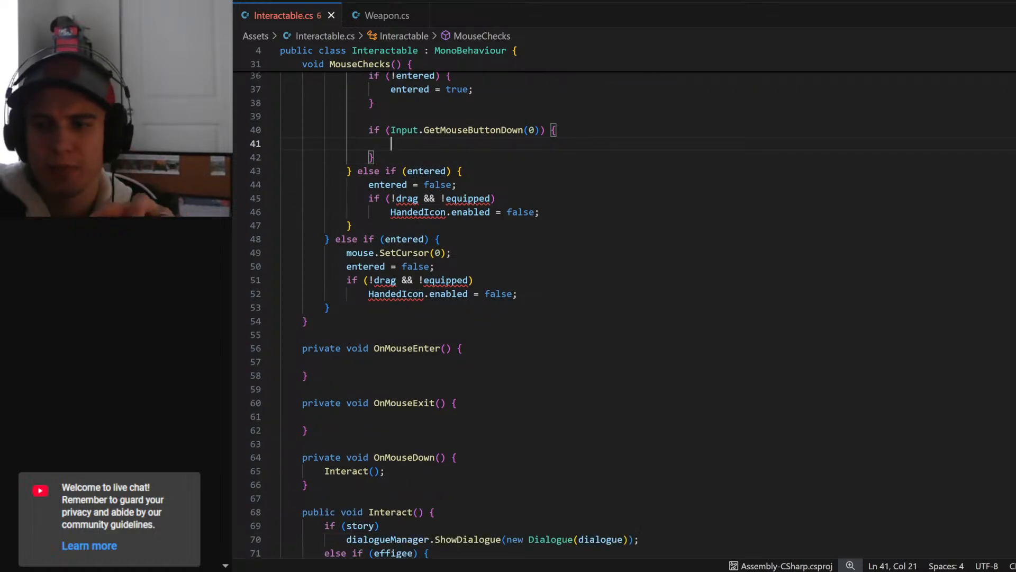
scroll(624, 314, up, 1)
scroll(624, 315, down, 2)
drag(385, 446, 325, 446)
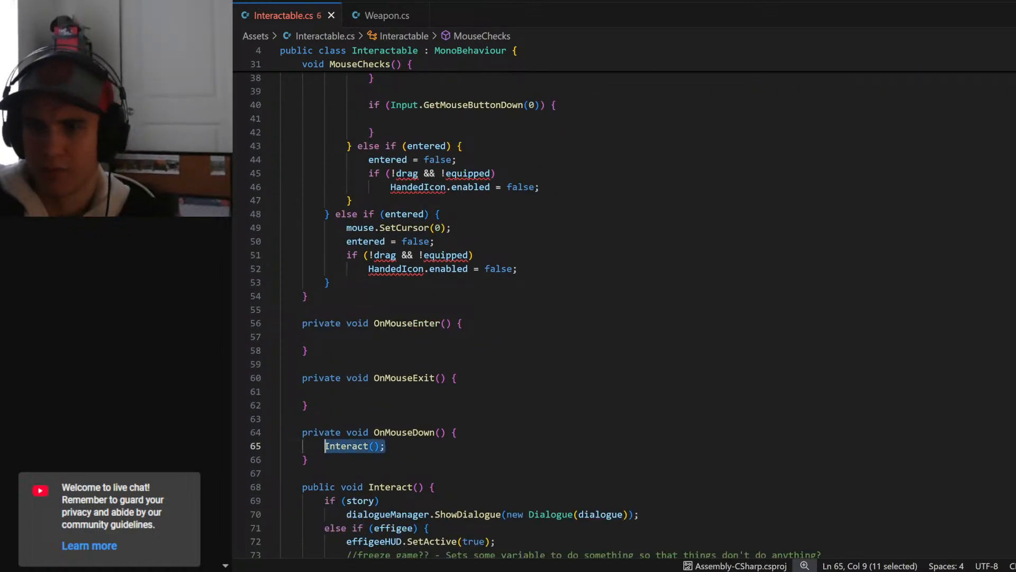
key(ctrl+x)
scroll(625, 315, up, 4)
click(392, 219)
key(ctrl+v)
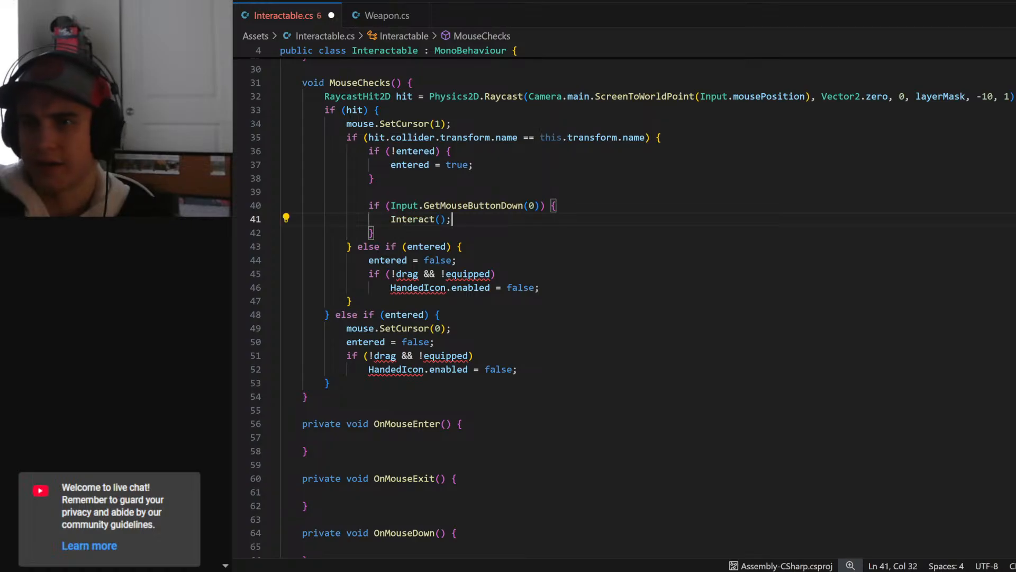
- Delete the empty OnMouseEnter(), OnMouseExit() and OnMouseDown() methods from Interactable.cs
scroll(624, 315, down, 3)
drag(317, 460, 268, 325)
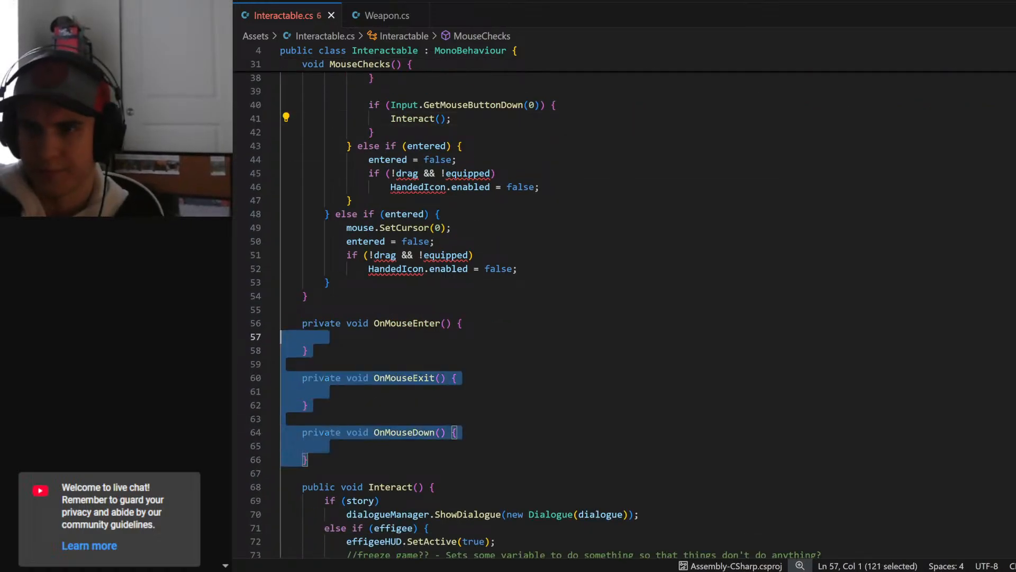
key(BackSpace)
key(BackSpace)
key(BackSpace)
- Remove the blank line between the "if (!entered)" and GetMouseButtonDown(0) blocks in MouseChecks() and save Interactable.cs
scroll(268, 325, up, 4)
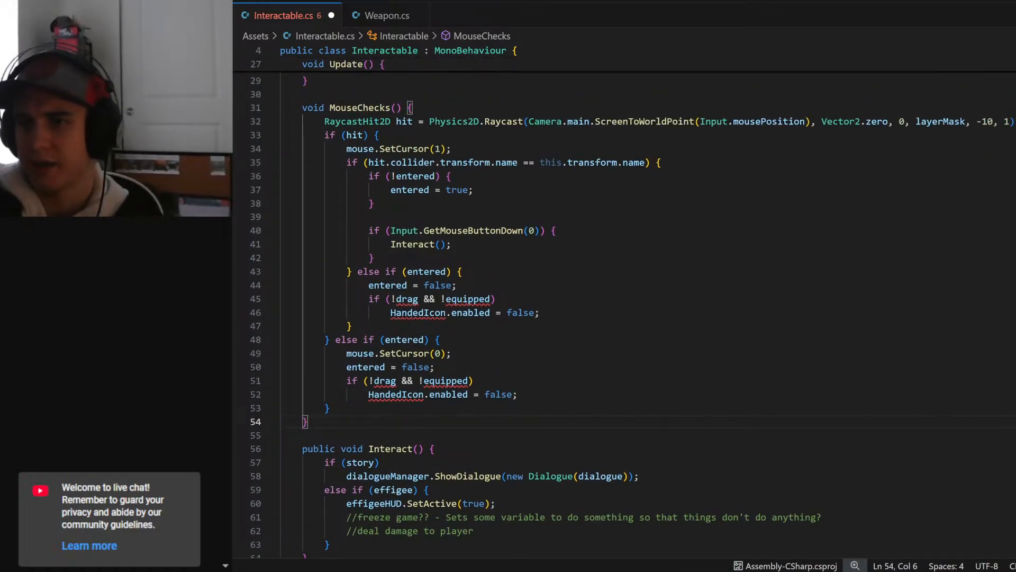
click(405, 267)
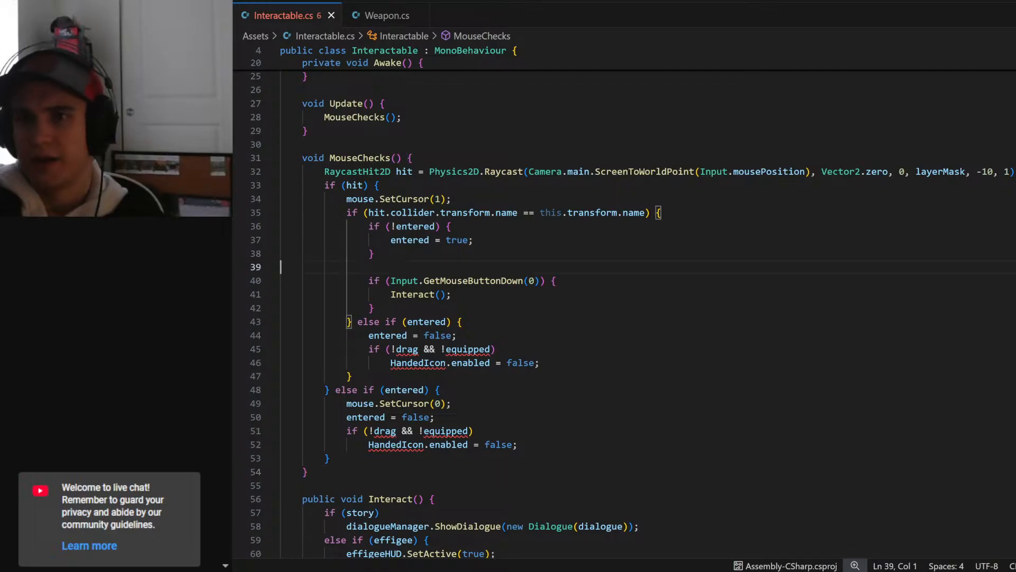
key(BackSpace)
click(376, 295)
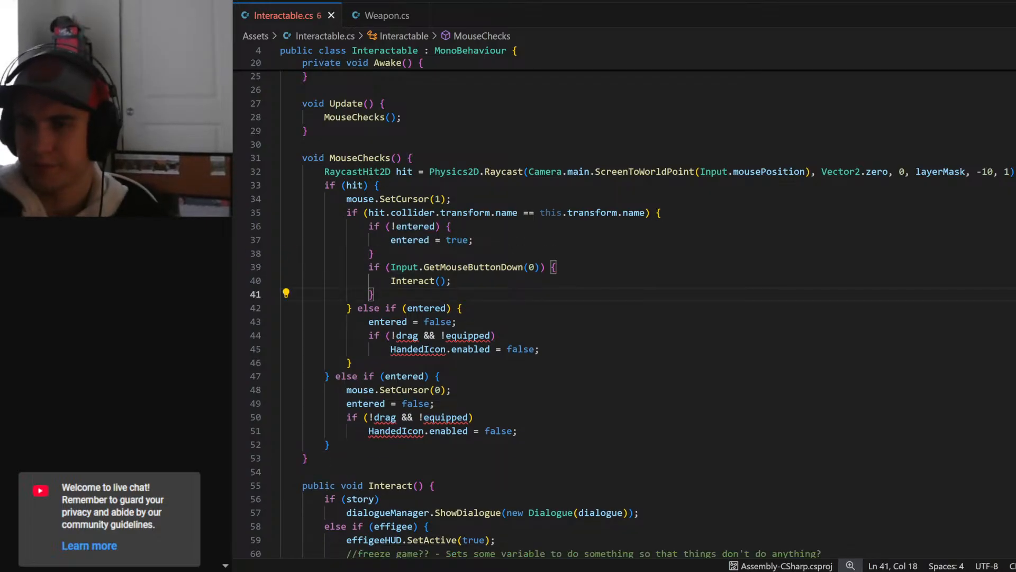
key(ctrl+s)
- Examine the "if (hit)" block in MouseChecks(), focusing on the cursor call and the condition comparing the hit collider's name
scroll(376, 294, down, 1)
click(352, 283)
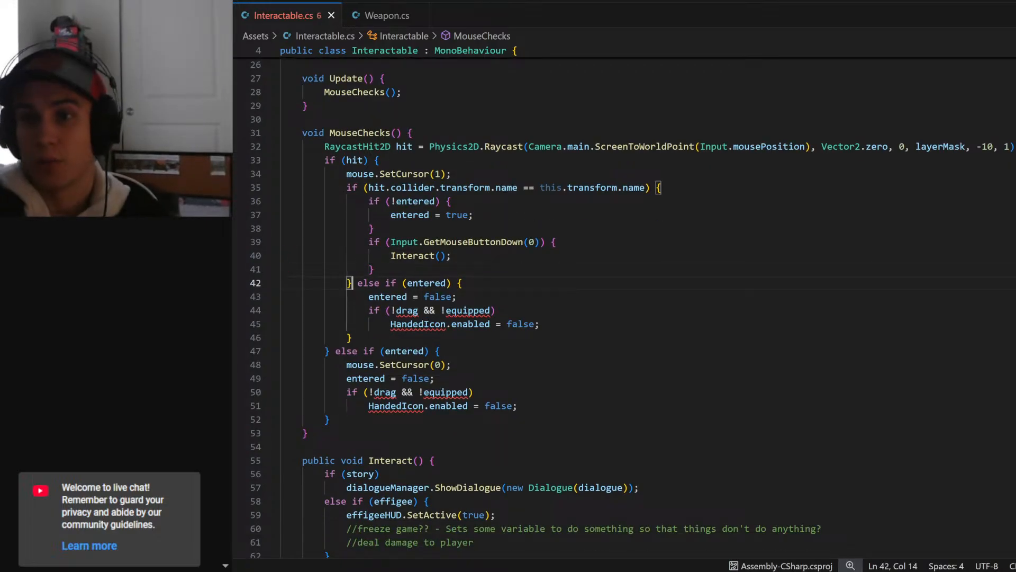
click(347, 187)
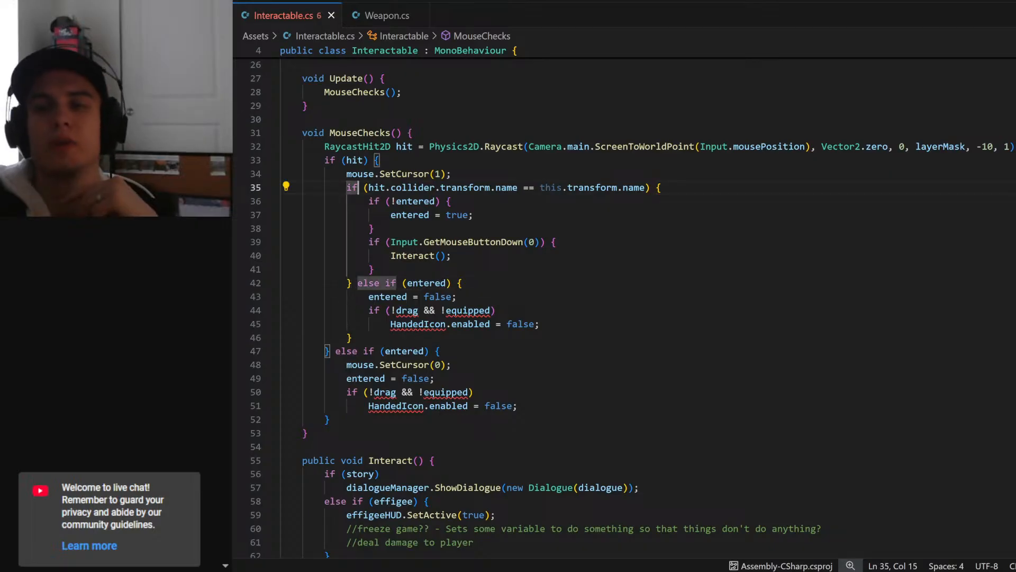
click(452, 174)
drag(352, 188, 347, 187)
click(347, 188)
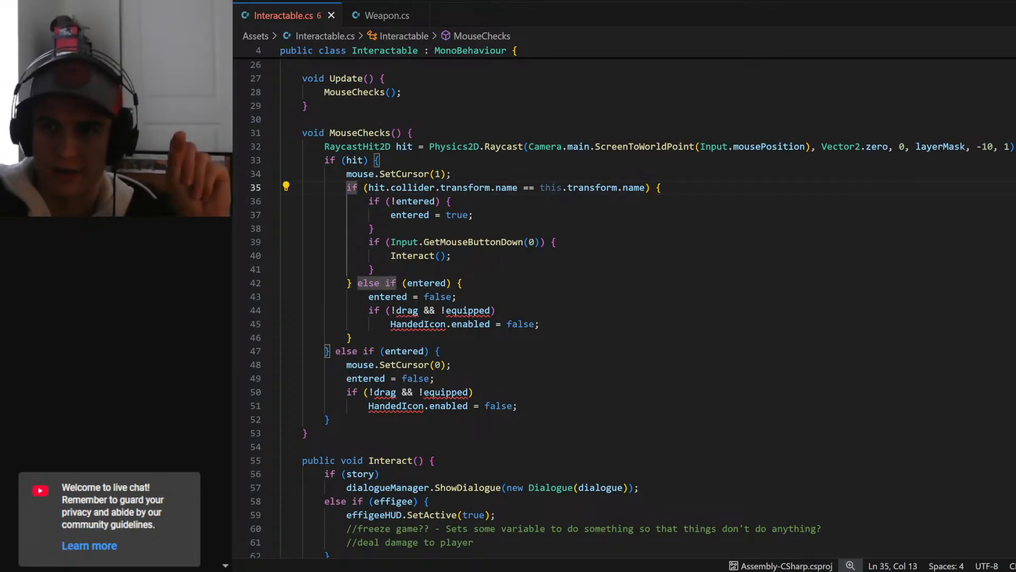
drag(347, 174, 374, 269)
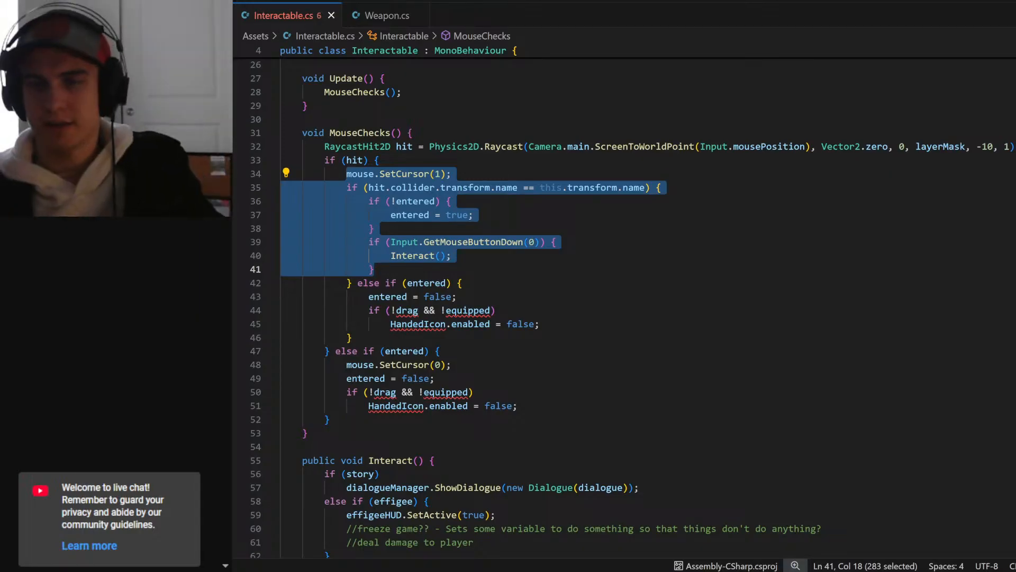
drag(368, 187, 641, 188)
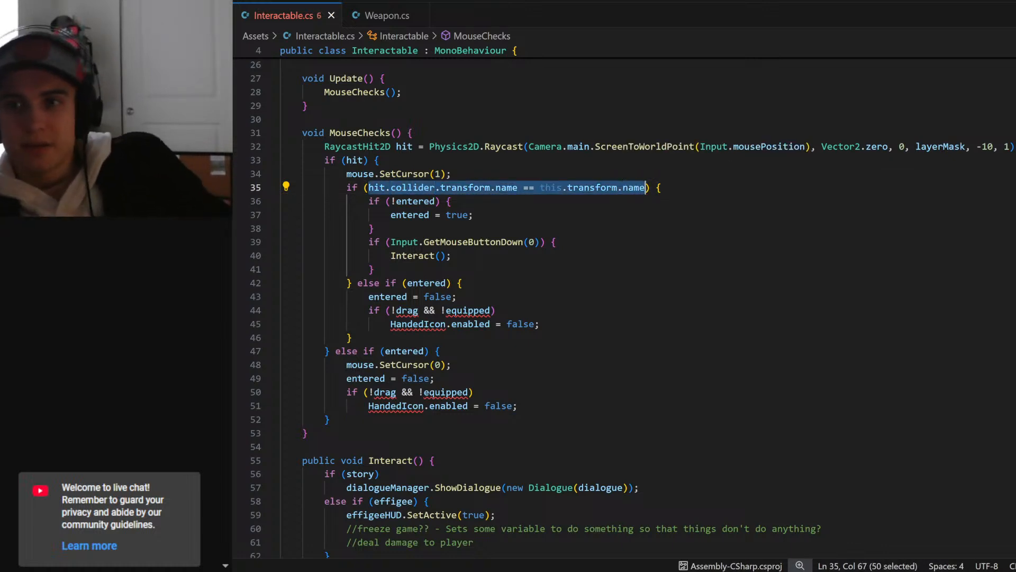
- Review the nested "else if (entered)" branch in MouseChecks() alongside the "if (!entered)" block, including its "entered = false;" line
drag(369, 201, 351, 337)
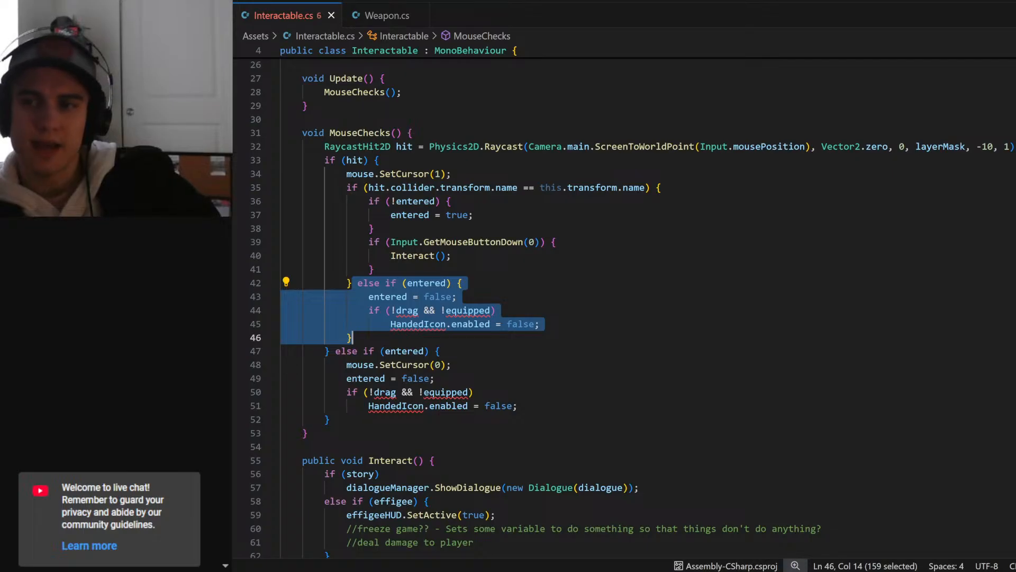
click(418, 283)
drag(352, 283, 458, 283)
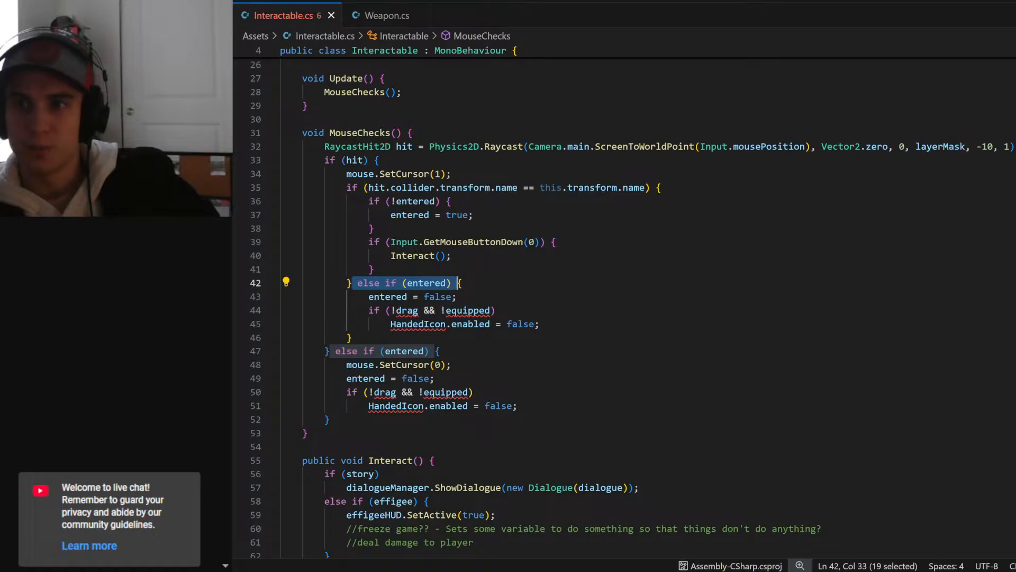
drag(369, 200, 374, 228)
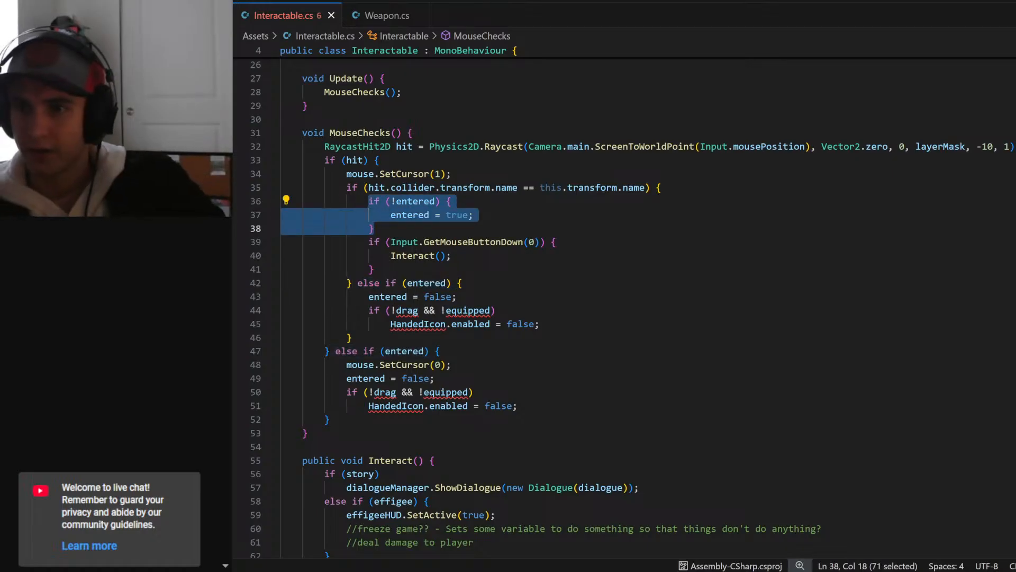
drag(352, 283, 350, 337)
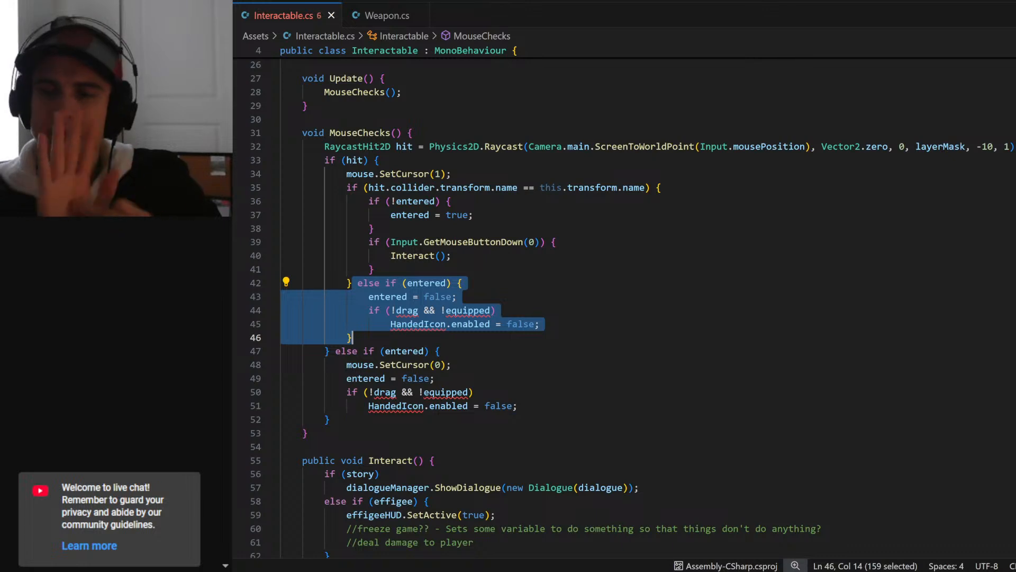
click(424, 297)
key(Home)
key(shift+End)
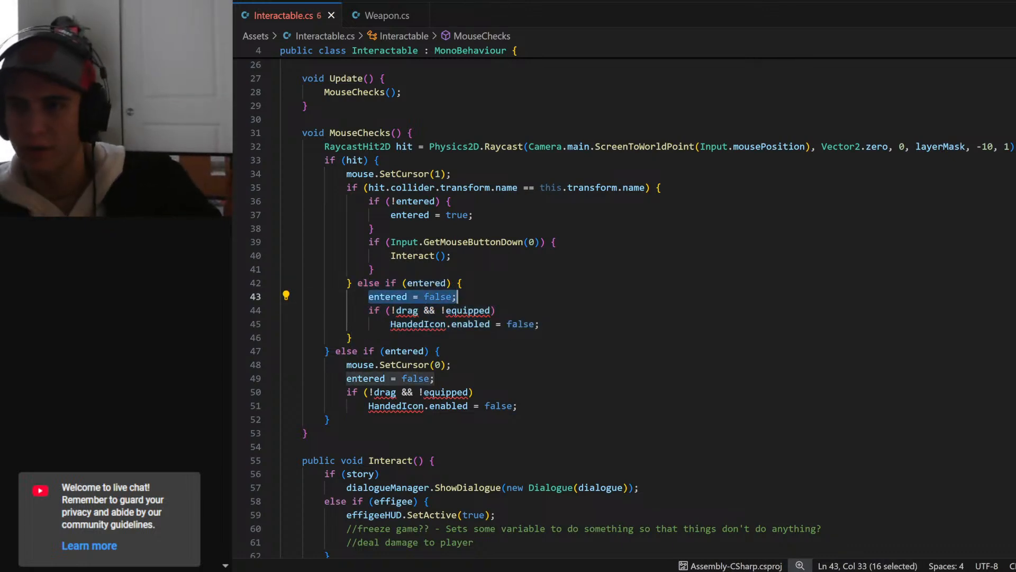
- Delete the "if (!drag && !equipped)" HandedIcon check from the nested "else if (entered)" branch in MouseChecks(), including its leftover blank line
key(End)
key(Down)
key(Home)
key(shift+Down)
key(shift+End)
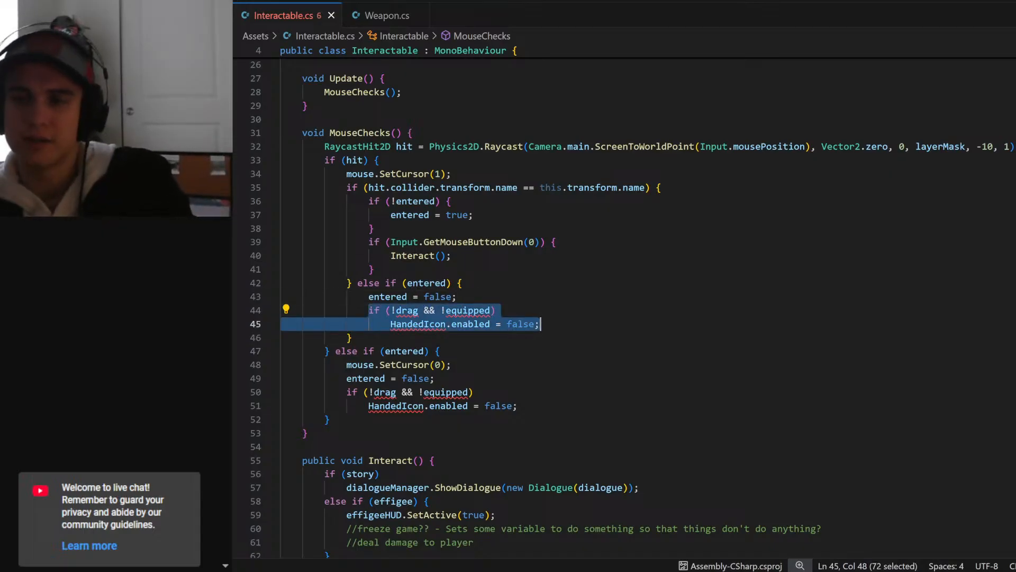
key(BackSpace)
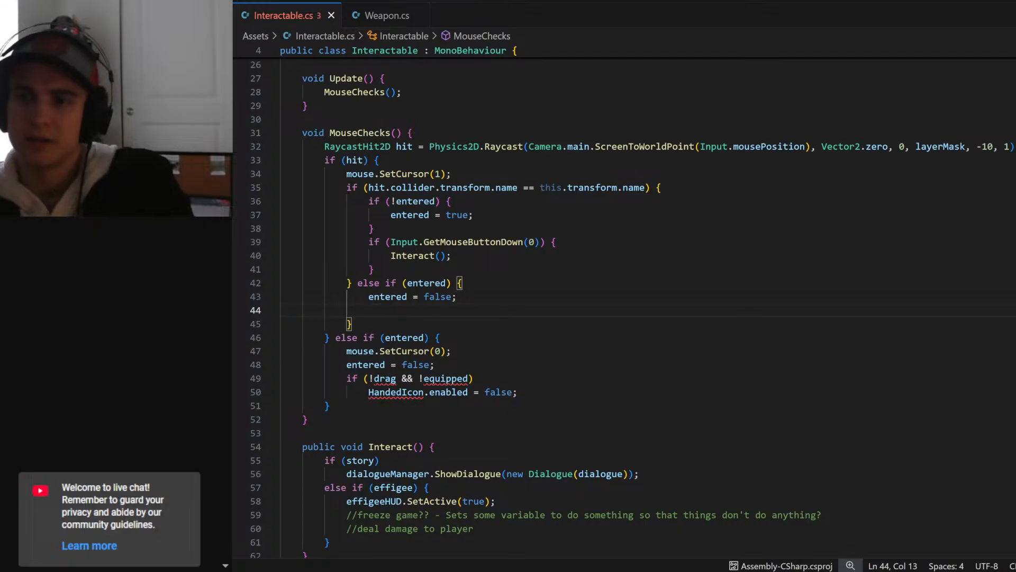
key(BackSpace)
key(BackSpace)
key(BackSpace)
key(BackSpace)
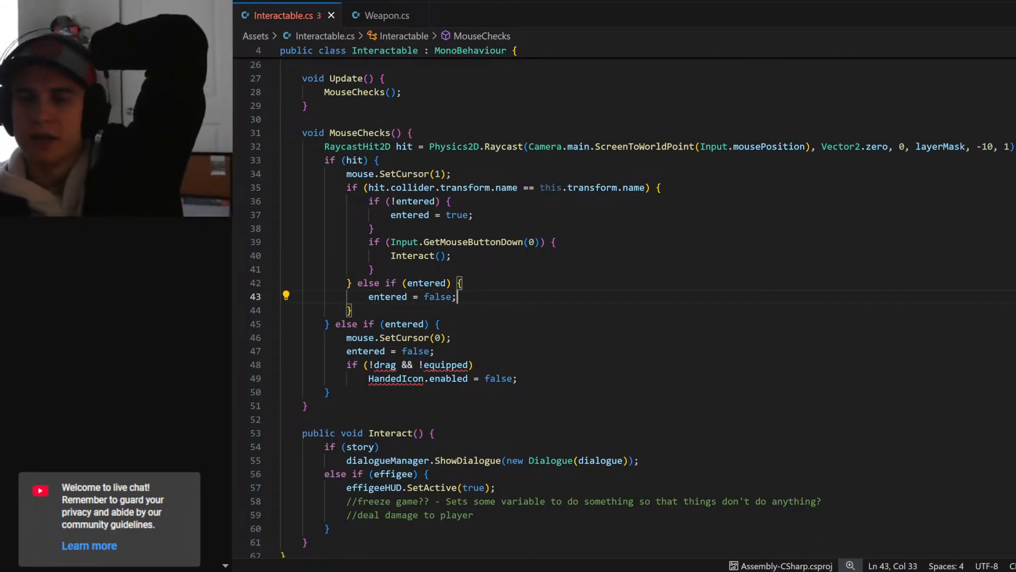
- Delete the "if (!drag && !equipped)" HandedIcon check from the outer "else if (entered)" branch in MouseChecks(), keeping the SetCursor(0) and "entered = false;" lines
click(441, 324)
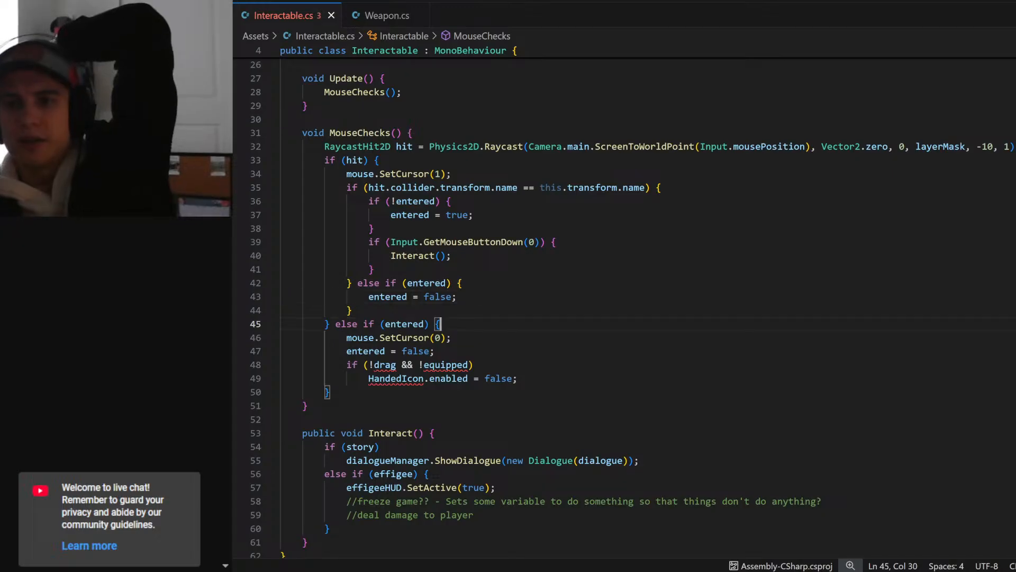
click(381, 160)
drag(335, 324, 331, 392)
click(331, 393)
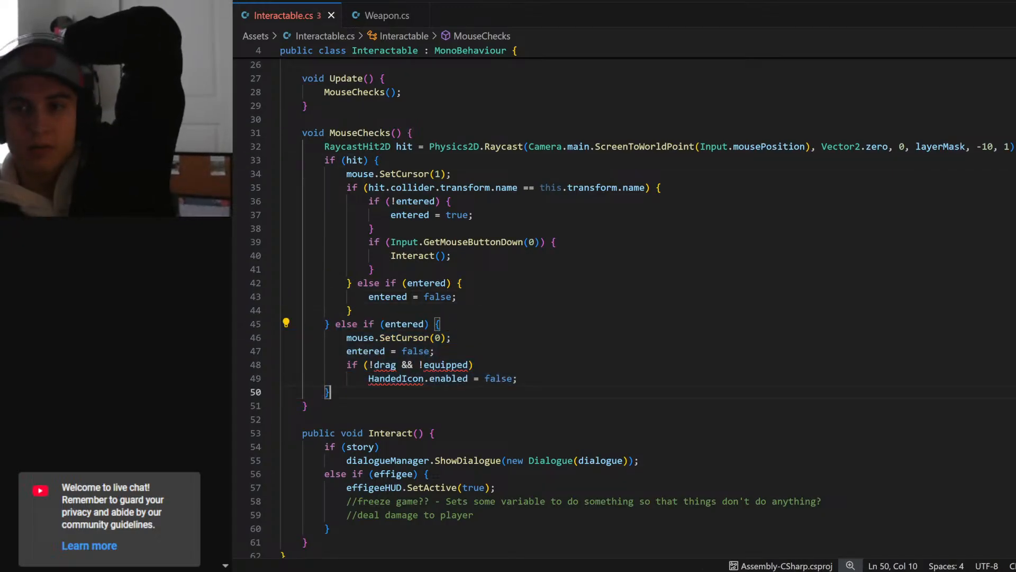
click(330, 324)
drag(331, 323, 435, 324)
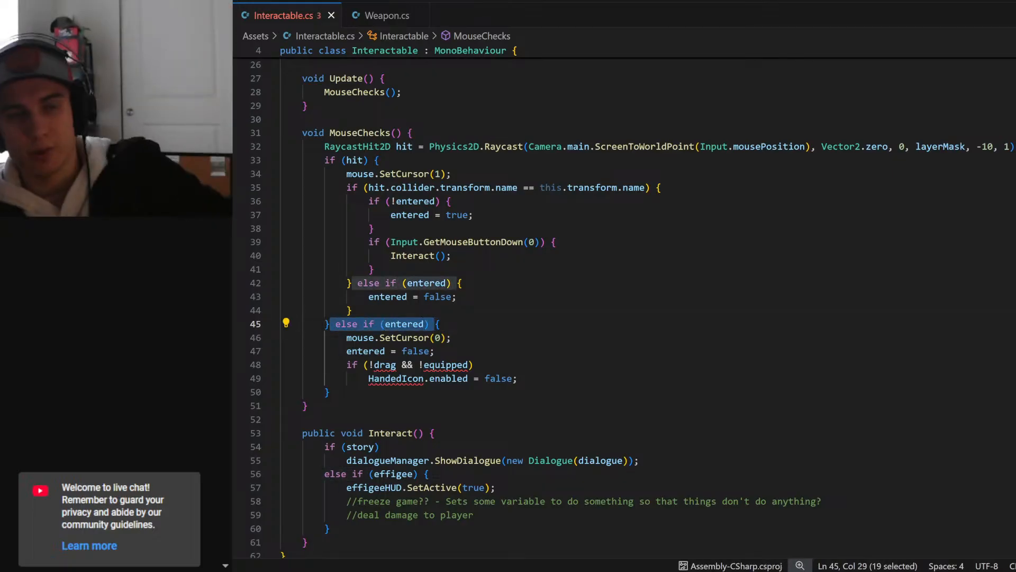
drag(346, 337, 453, 337)
drag(346, 351, 435, 351)
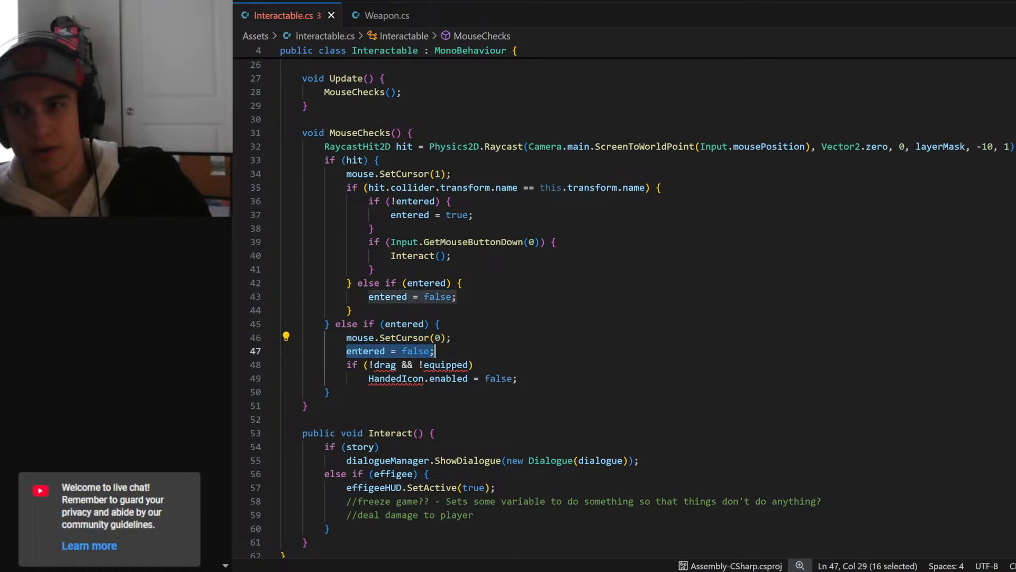
drag(517, 377, 259, 368)
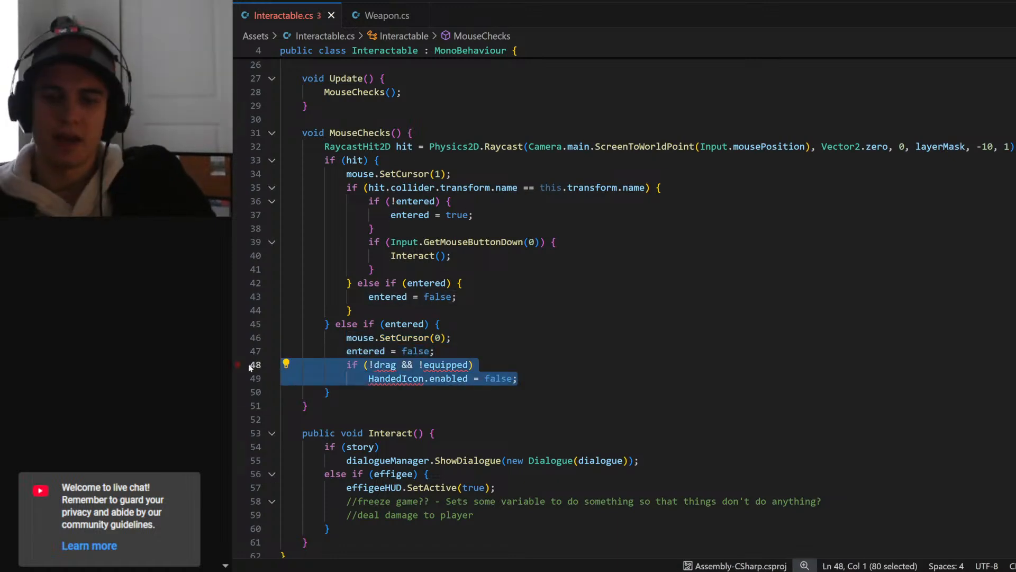
key(BackSpace)
key(BackSpace)
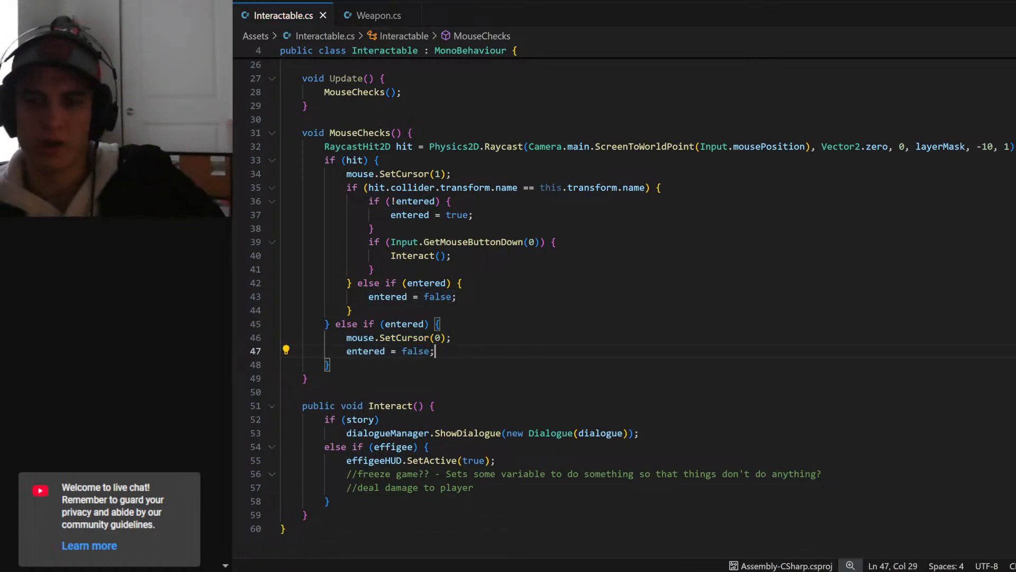
- Switch to Unity, show the Scene view in 3D, and set the HandedIcon object's Z position to 0
scroll(625, 306, up, 8)
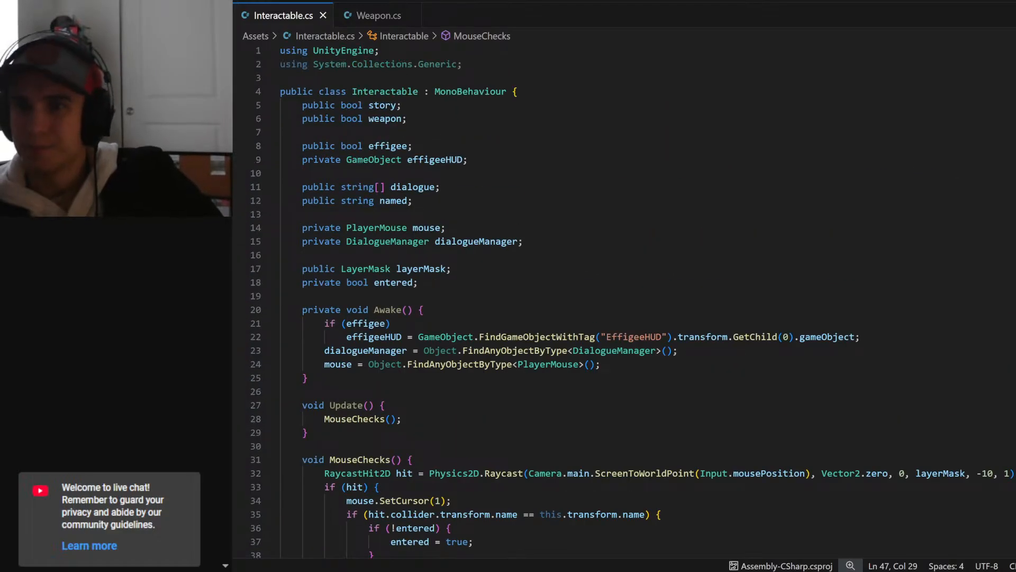
scroll(625, 307, down, 9)
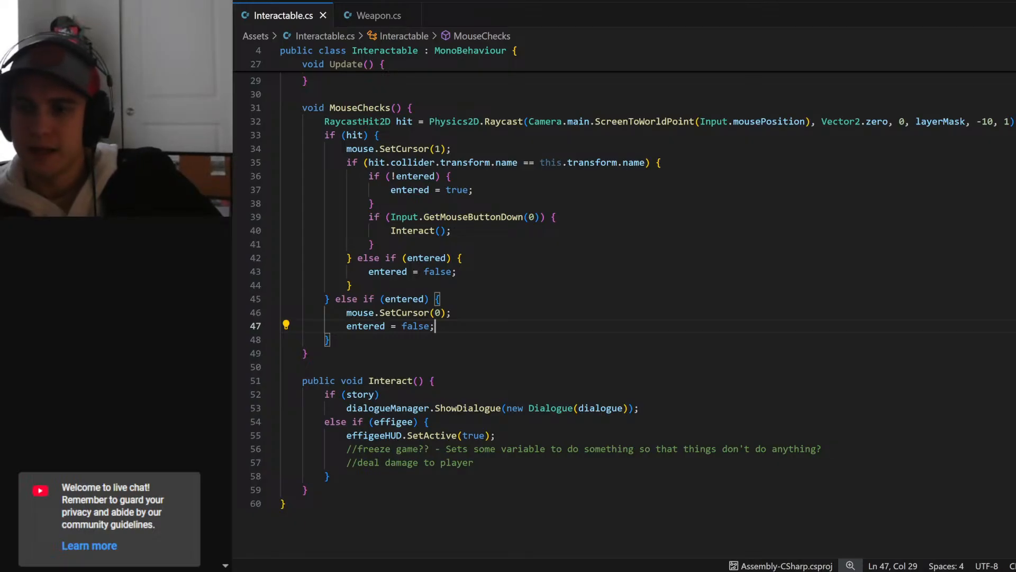
key(alt+Tab)
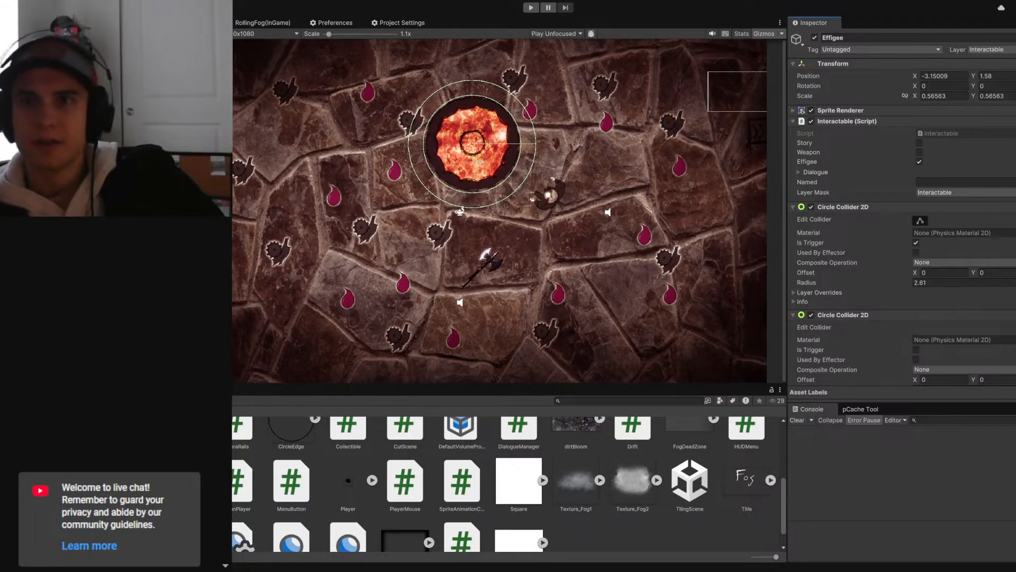
key(ctrl+1)
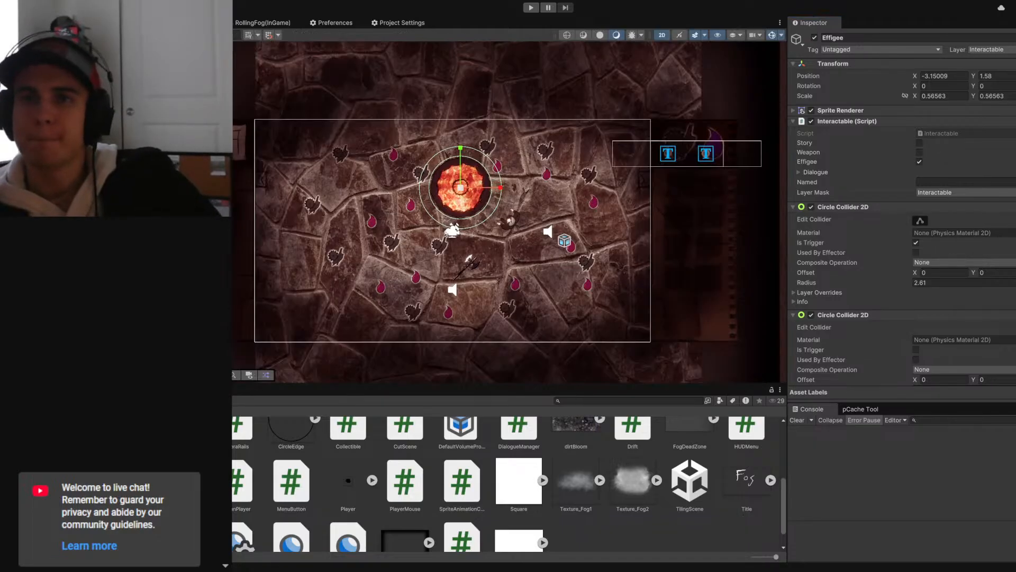
click(661, 34)
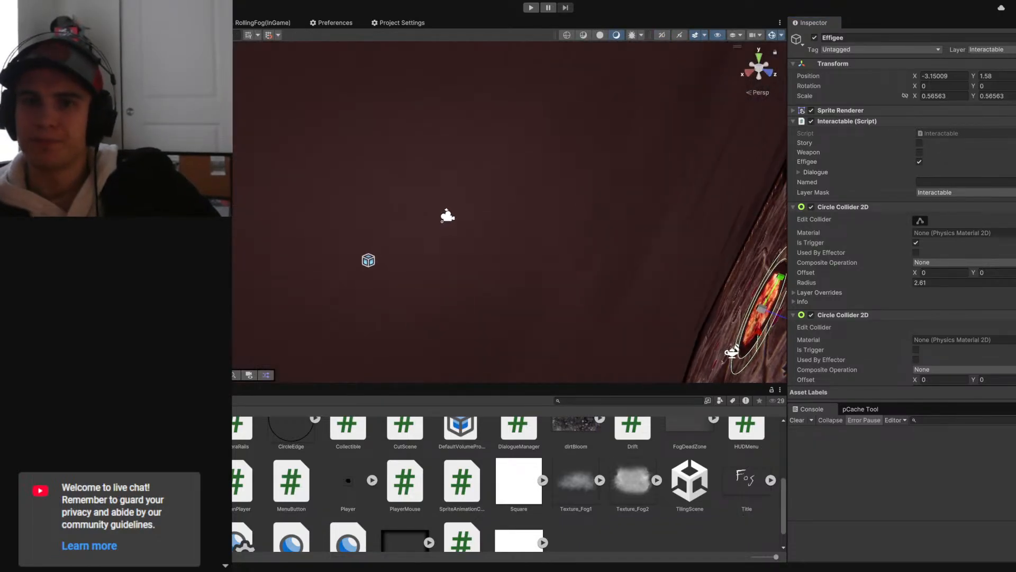
right_drag(392, 225, 497, 264)
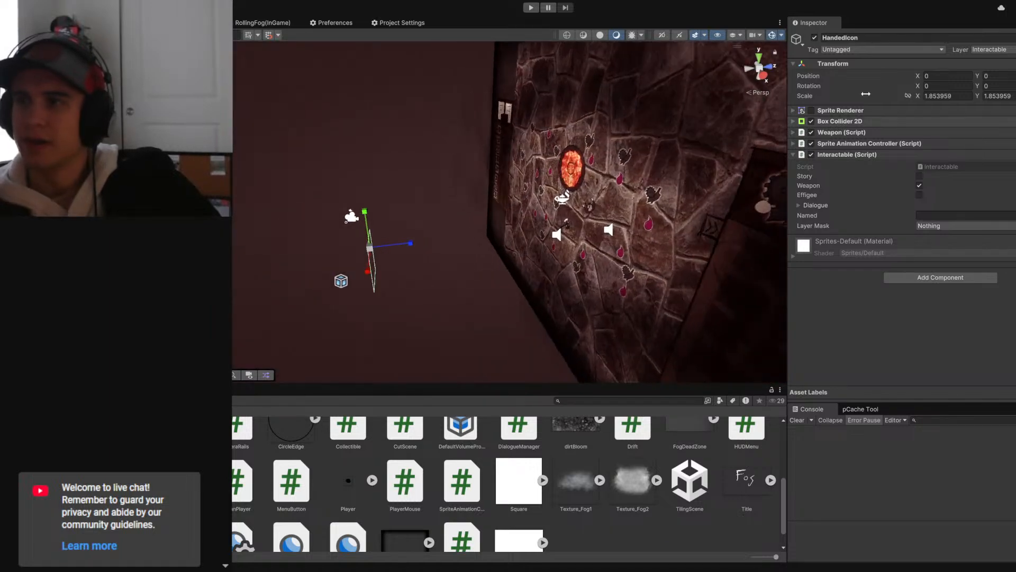
text(0)
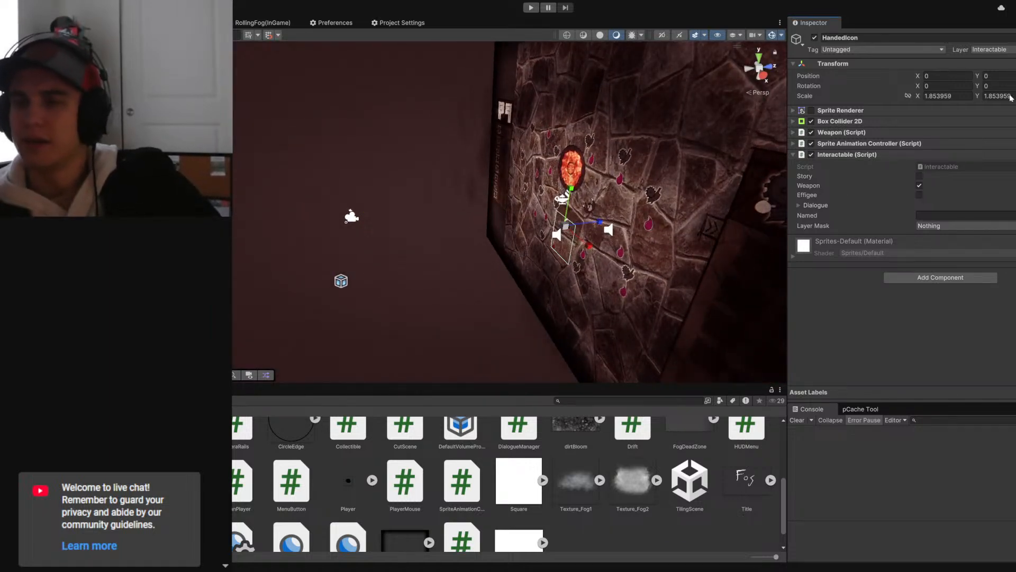
- Examine the HandedIcon collider's depth relative to the stone floor and the Effigee from several angles in the 3D Scene view
key(w)
right_drag(477, 213, 479, 237)
key(d)
key(w)
key(w)
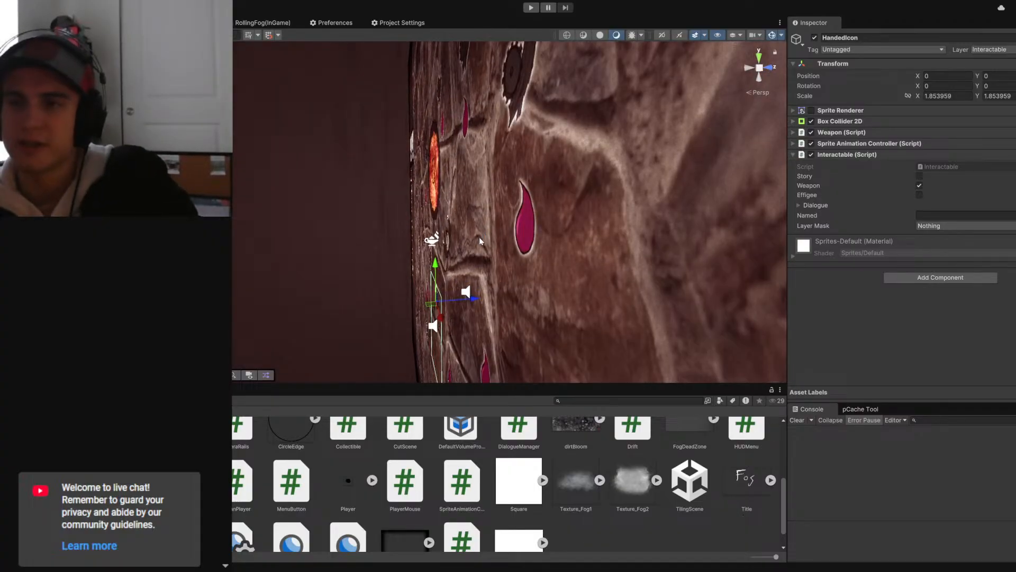
middle_drag(474, 290, 497, 231)
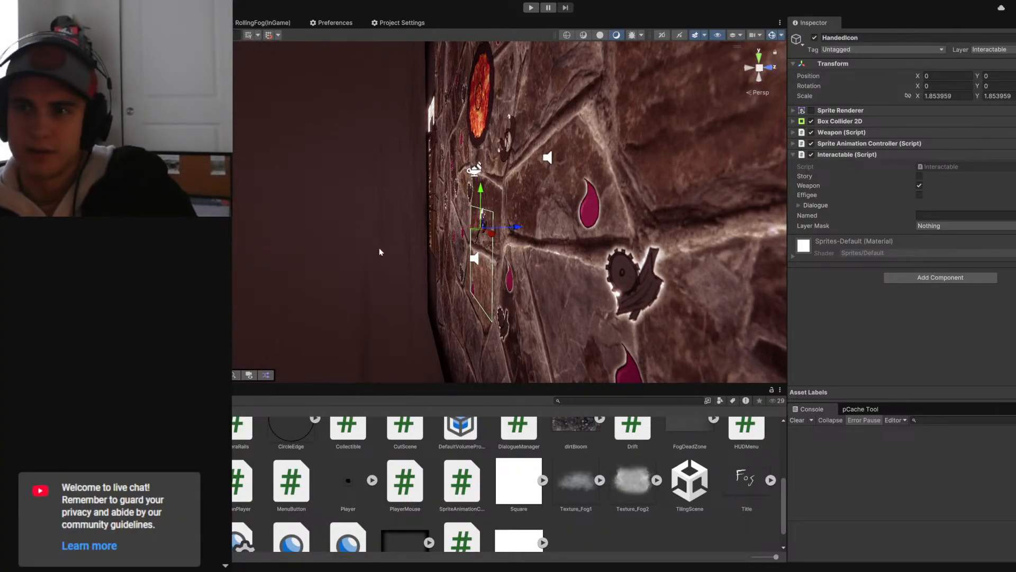
scroll(378, 247, down, 3)
alt+drag(330, 244, 522, 275)
scroll(522, 275, down, 3)
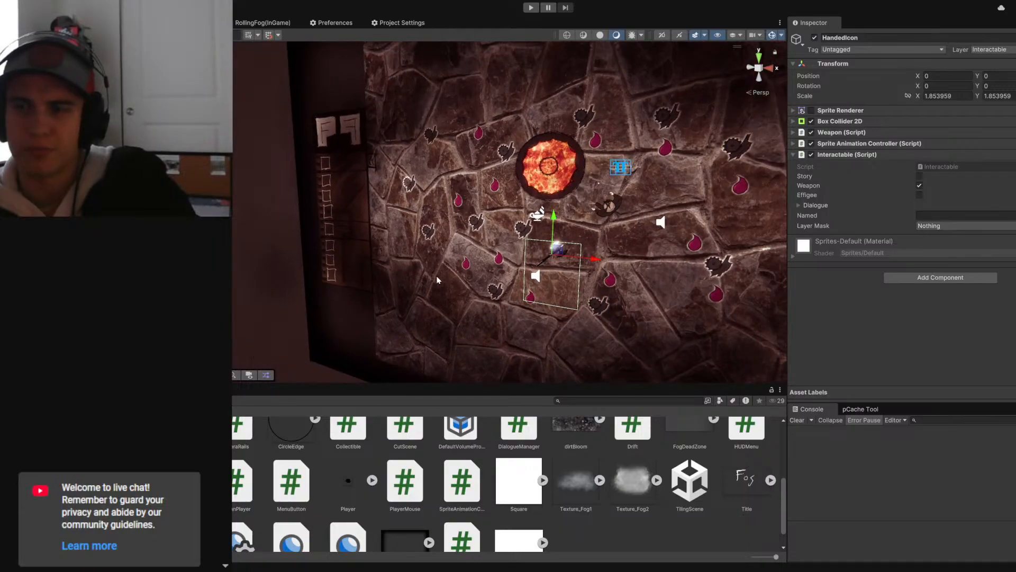
alt+drag(437, 278, 423, 252)
scroll(530, 269, up, 3)
- Move the Effigee along the Z axis in front of the stone floor
click(349, 116)
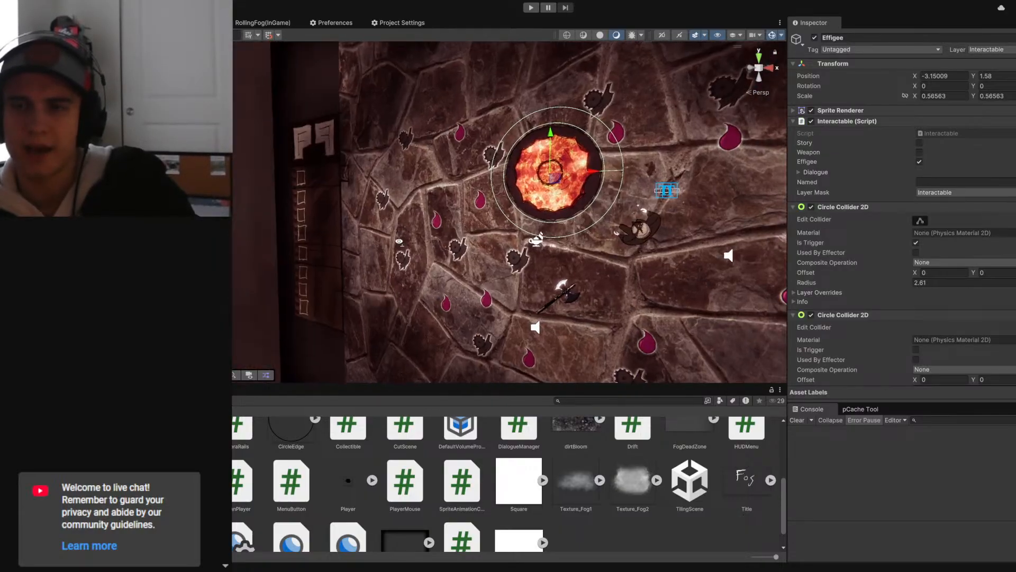
scroll(603, 243, up, 3)
alt+drag(603, 244, 380, 224)
drag(459, 148, 452, 149)
middle_drag(501, 179, 473, 180)
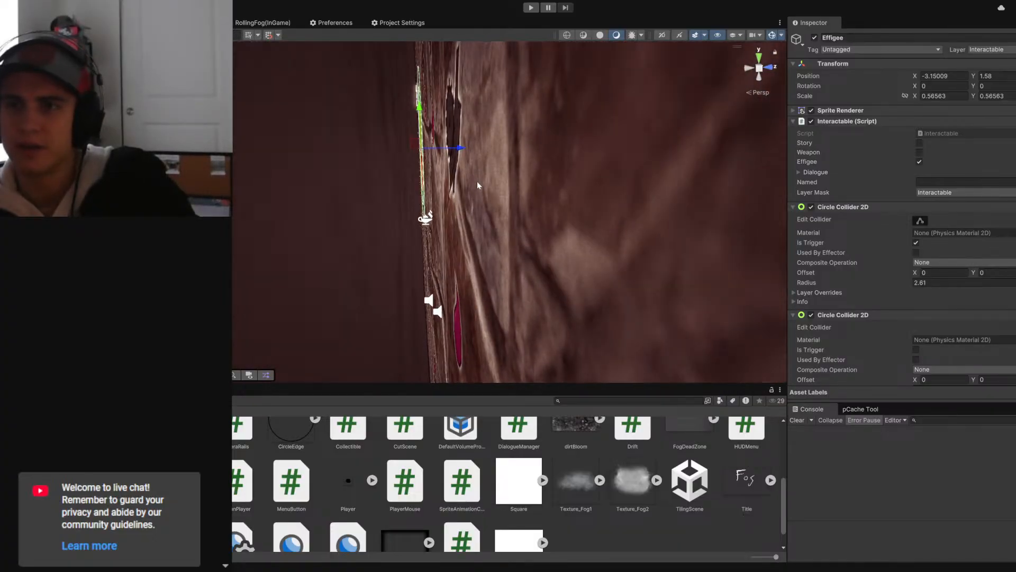
drag(460, 148, 454, 150)
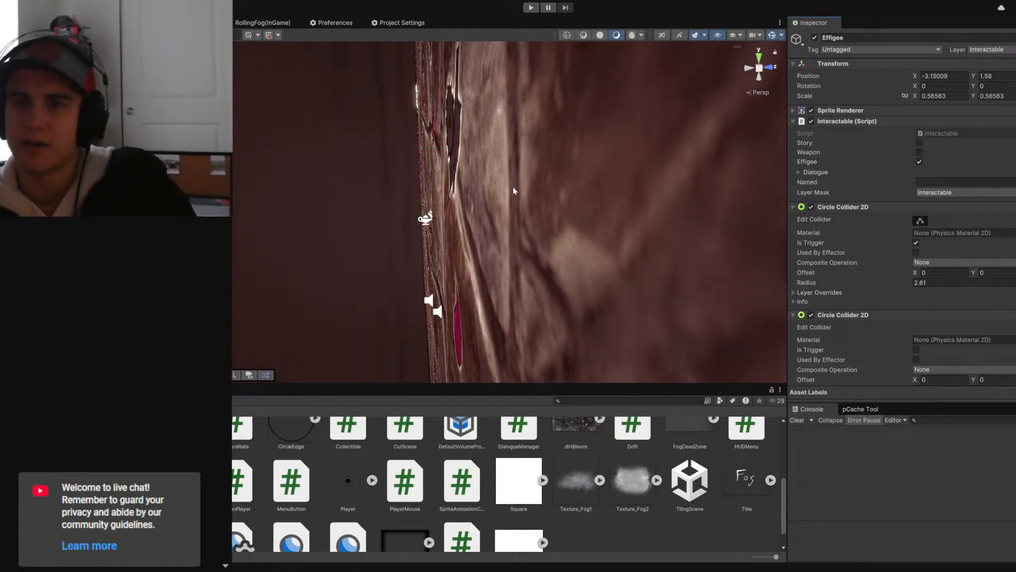
scroll(510, 185, down, 5)
middle_drag(381, 206, 475, 218)
right_drag(475, 218, 497, 221)
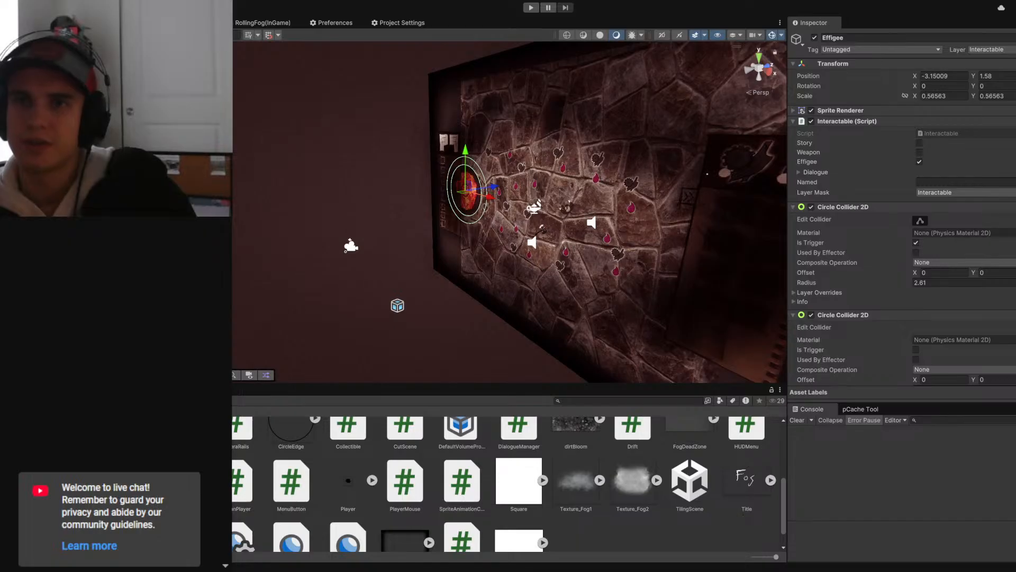
- Return to the Game view and set the layer mask of HandedIcon's Interactable script to Interactable, matching the Effigee
click(198, 23)
click(117, 296)
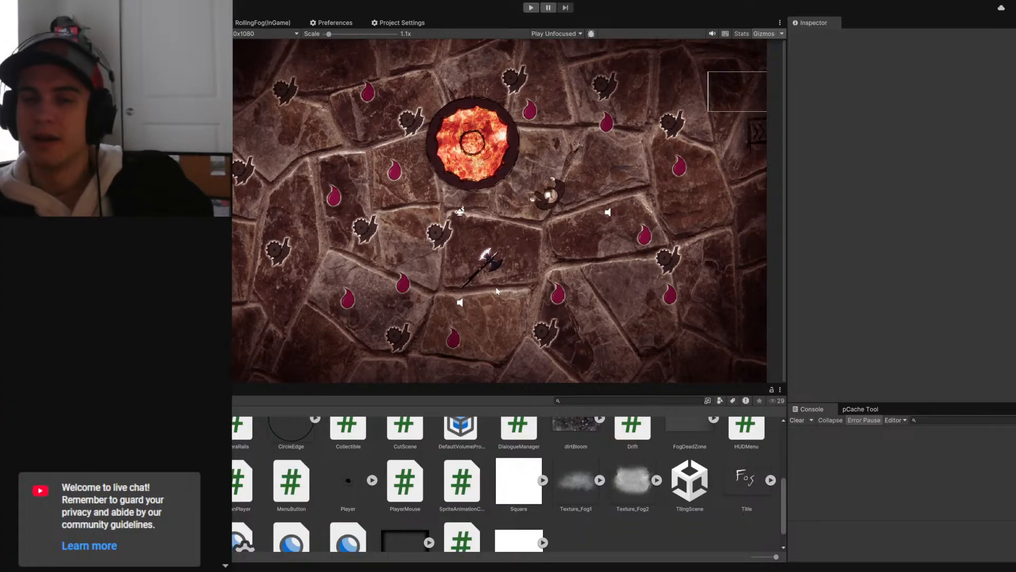
click(64, 159)
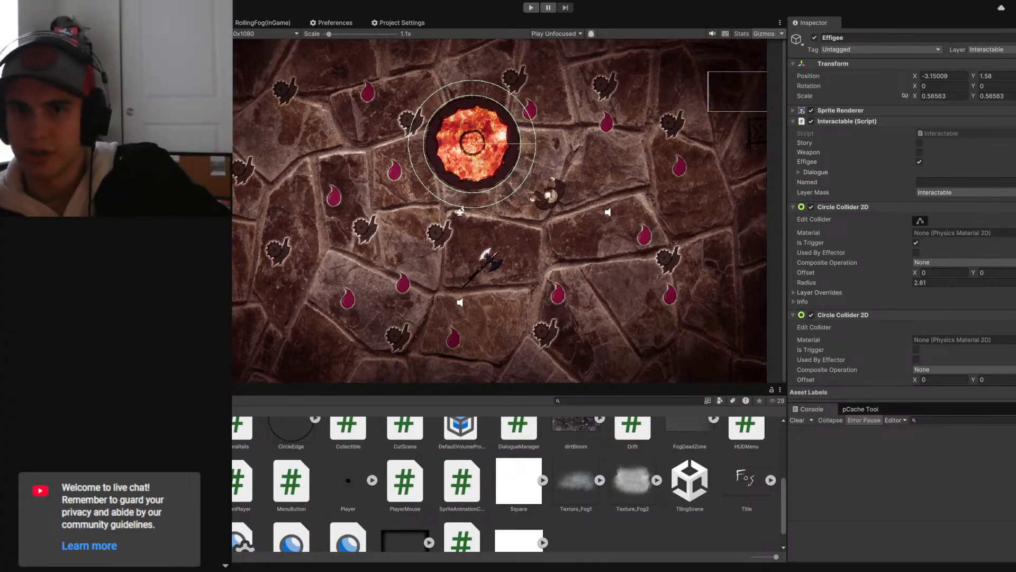
click(64, 170)
click(968, 229)
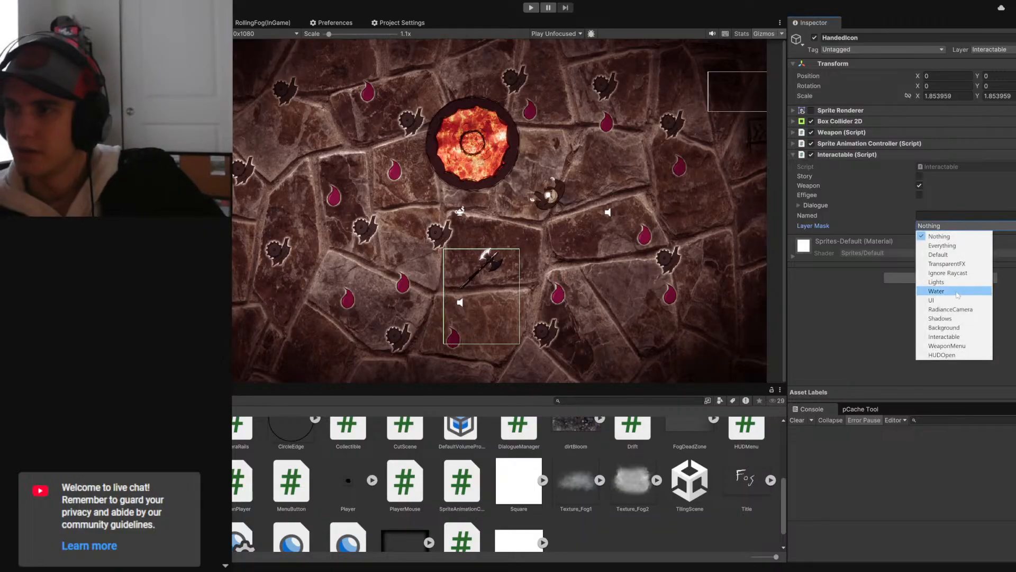
click(942, 336)
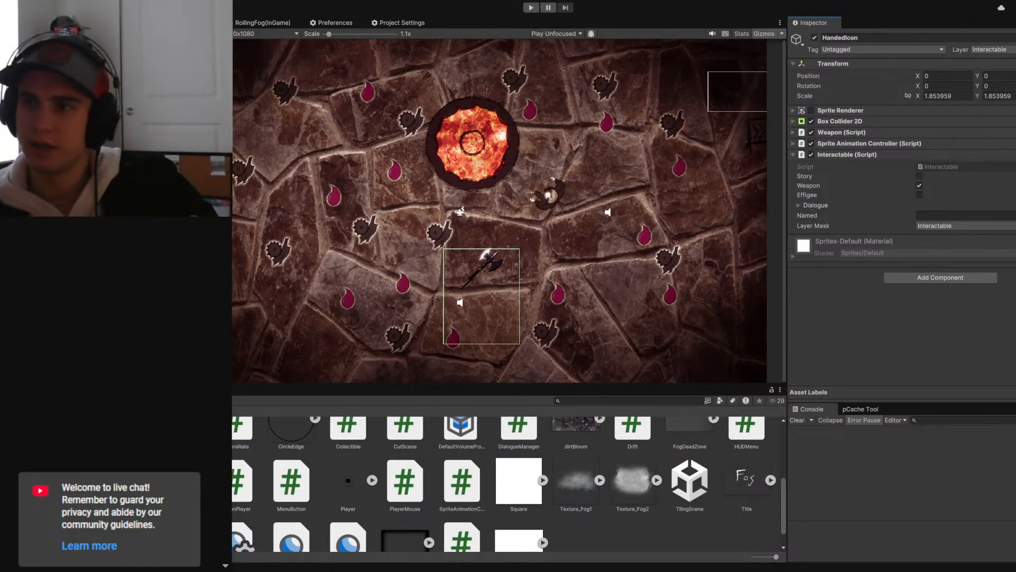
click(64, 159)
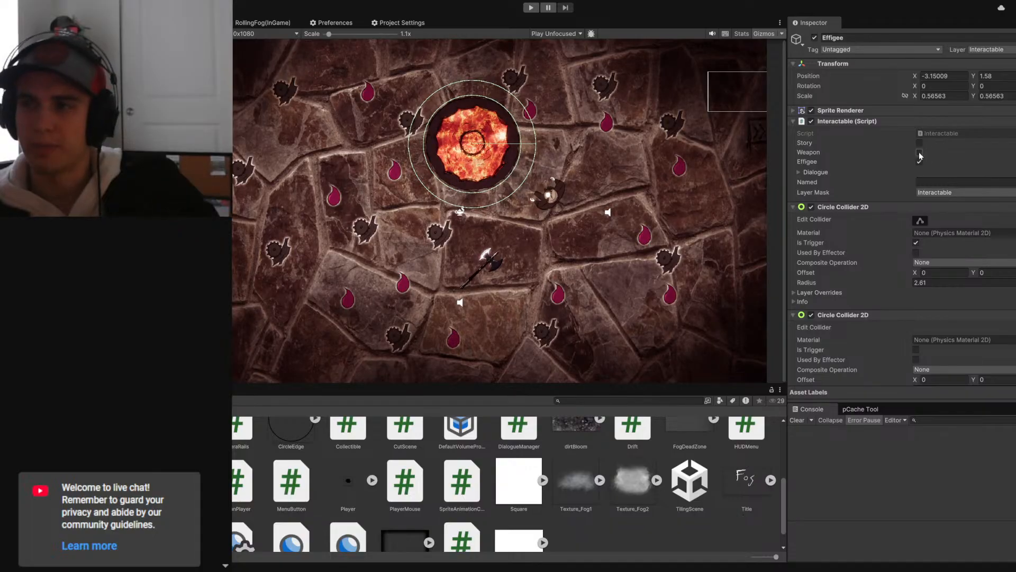
click(106, 159)
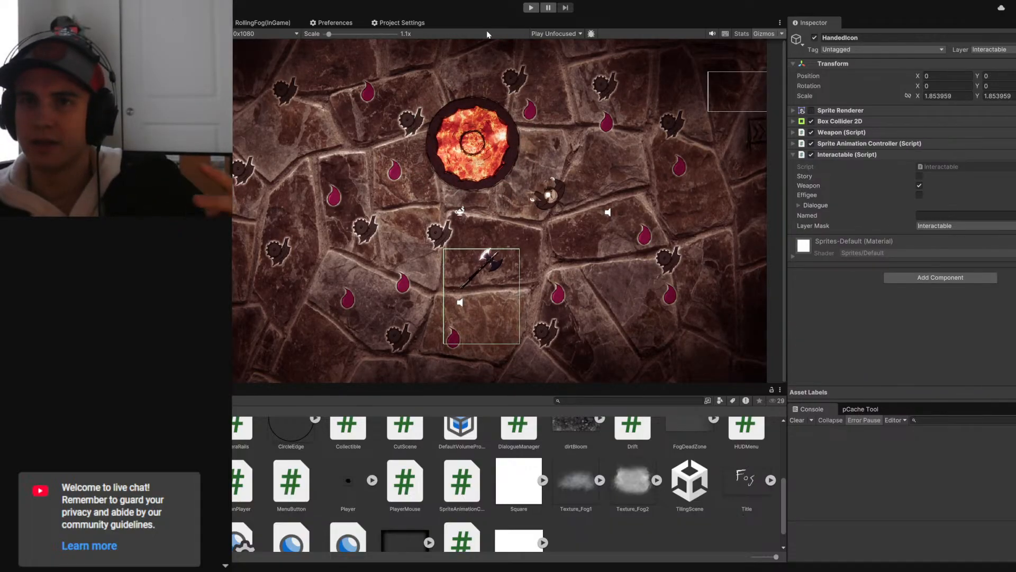
- Play-test the scene by interacting with the axe's hand icon, and exit play mode
click(532, 8)
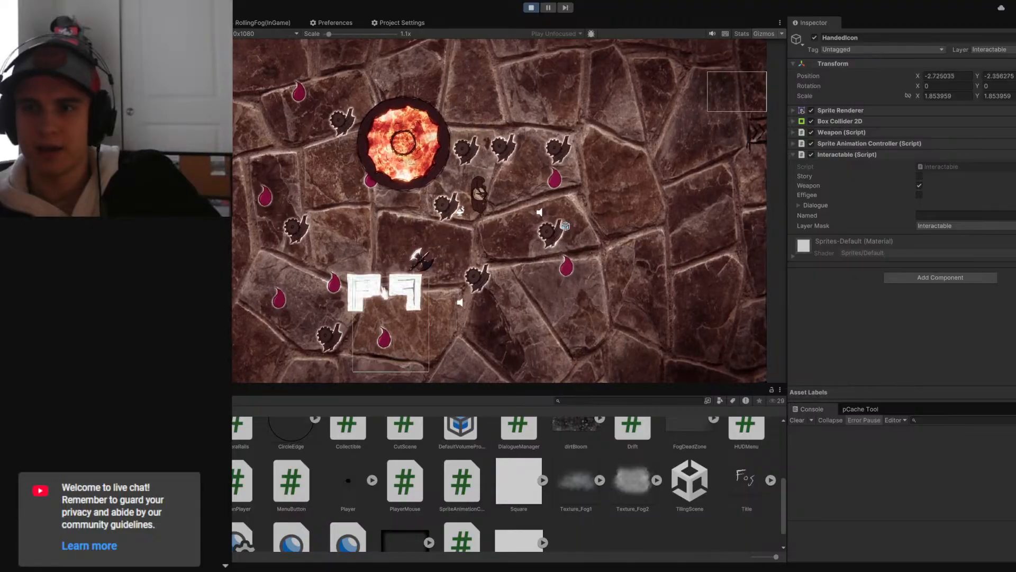
drag(384, 292, 397, 259)
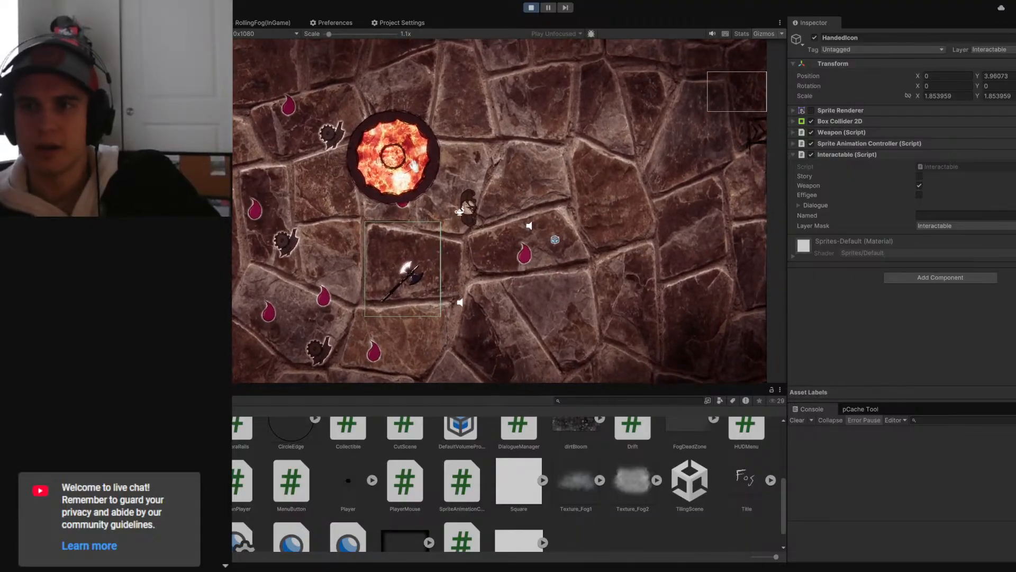
key(Escape)
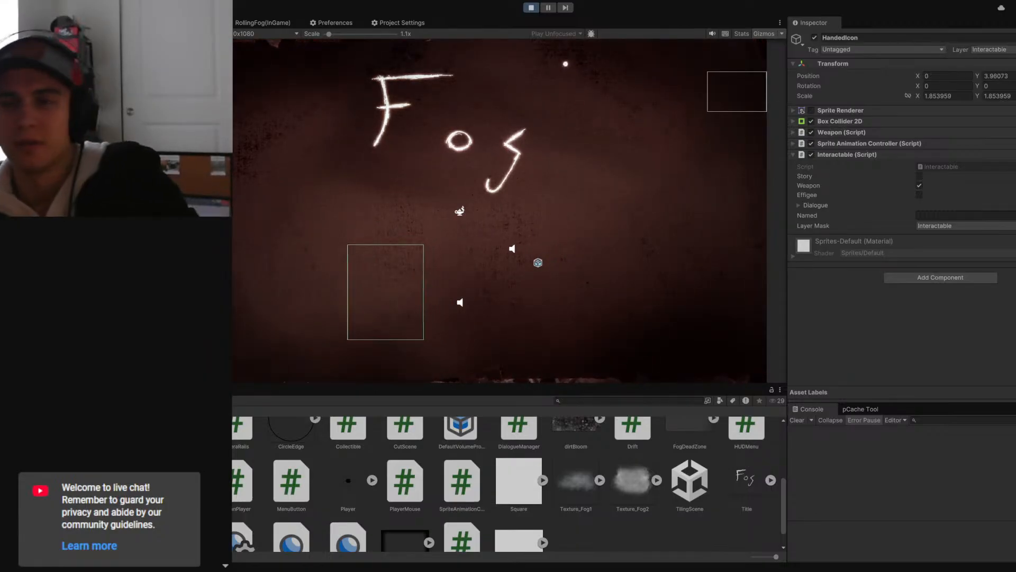
key(ctrl+p)
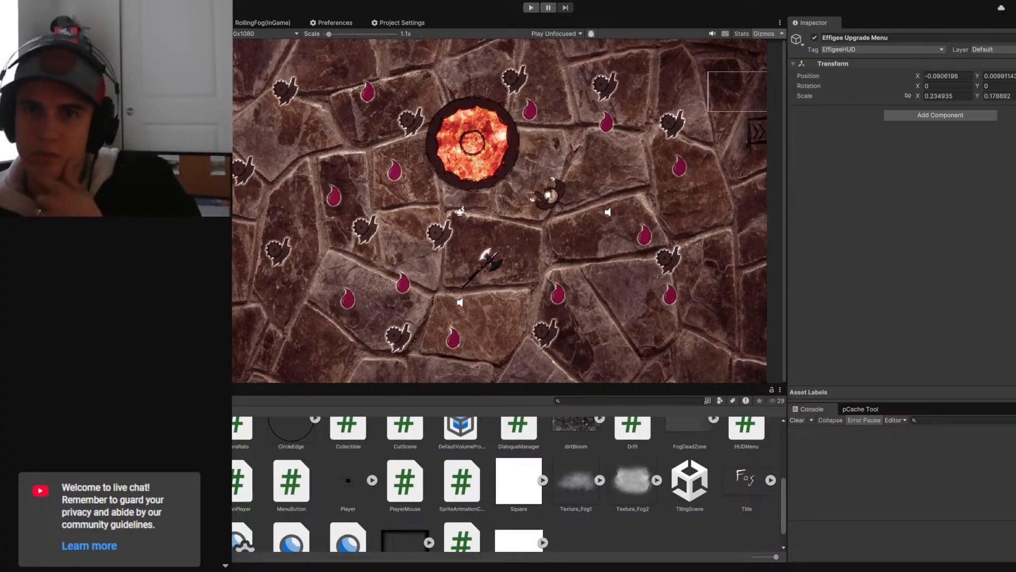
- Add a Box Collider 2D to the Effigee Upgrade Menu's Wrapper and set the layer of Wrapper and its children to Interactable
click(928, 158)
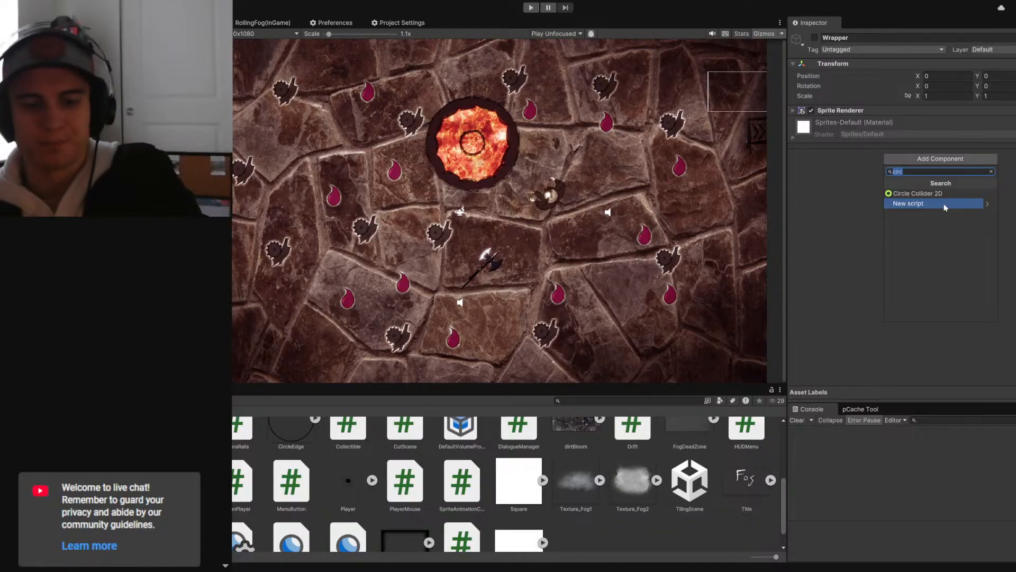
text(box)
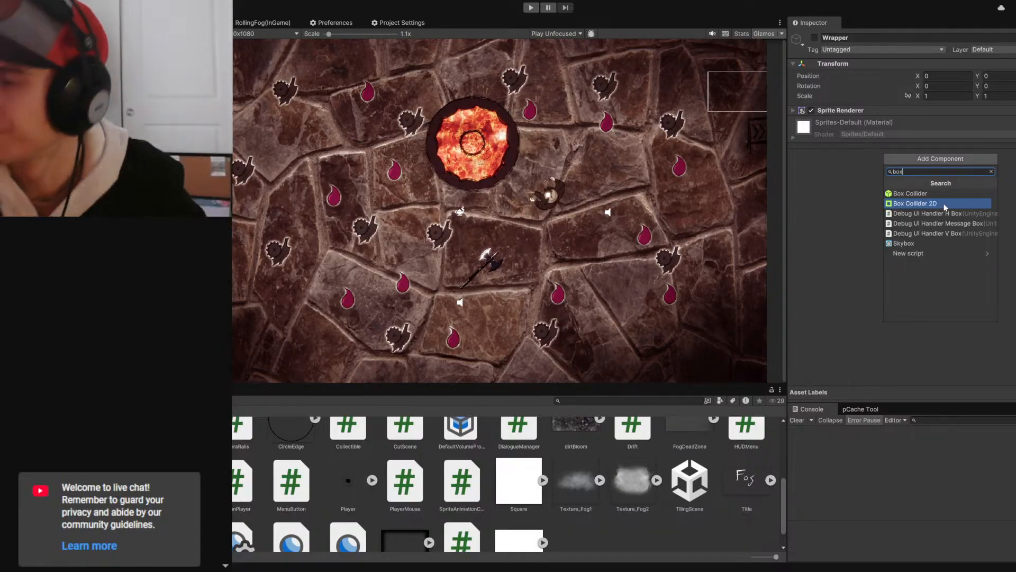
click(945, 204)
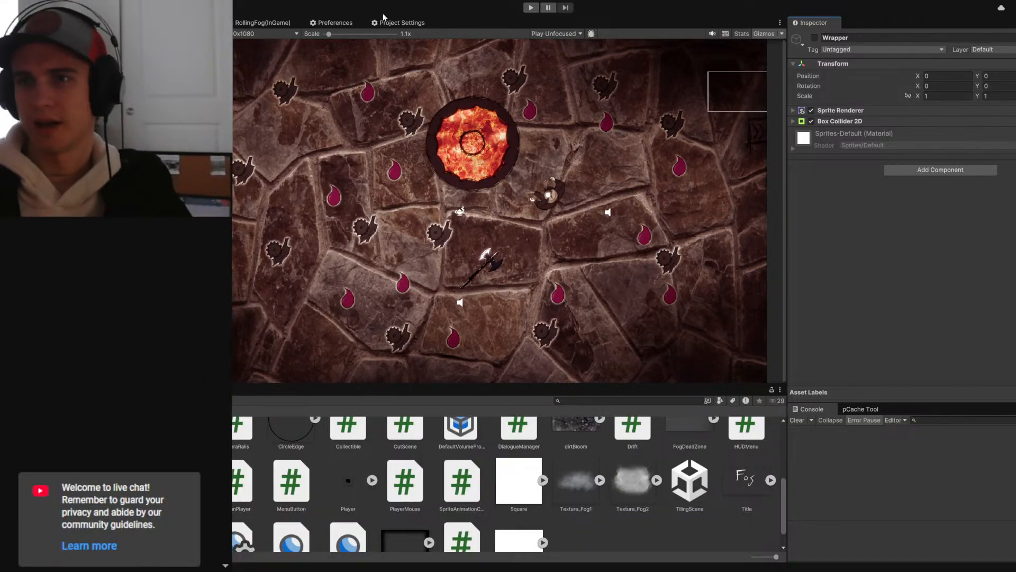
click(990, 49)
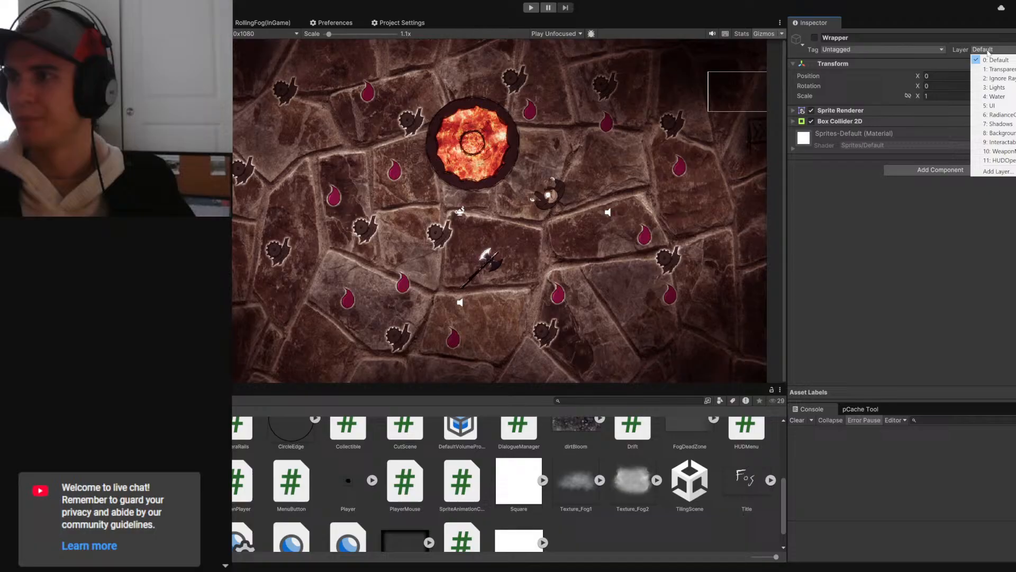
click(1002, 142)
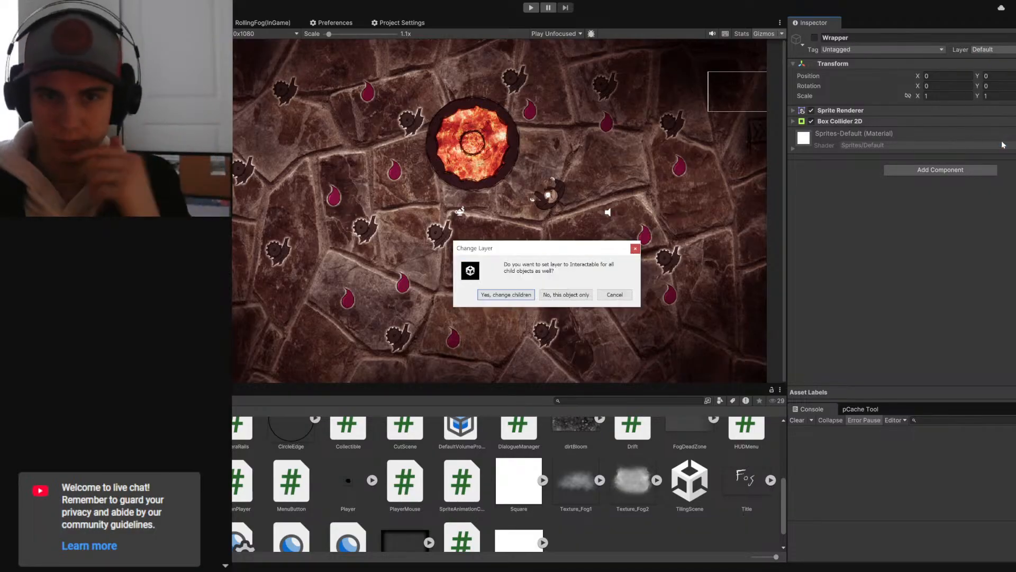
click(519, 296)
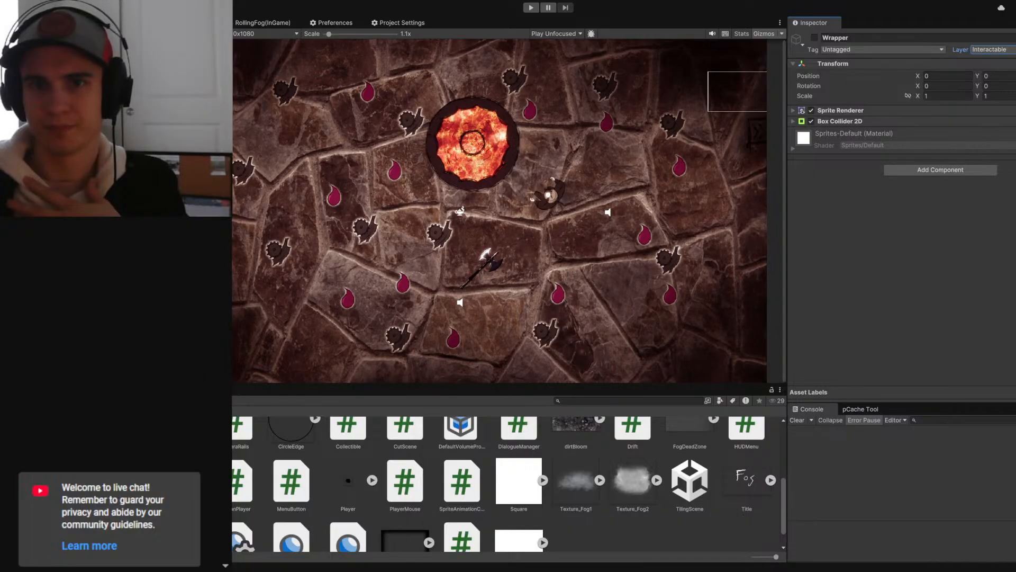
key(Down)
key(Up)
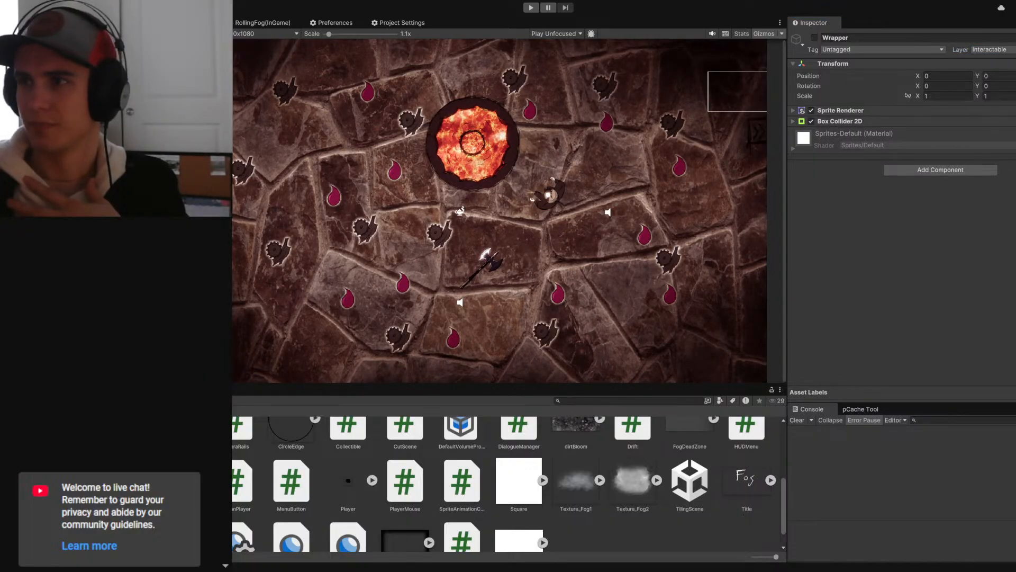
- Remove the Box Collider 2D from Wrapper and set the layer of Wrapper and its children back to Default
click(1015, 121)
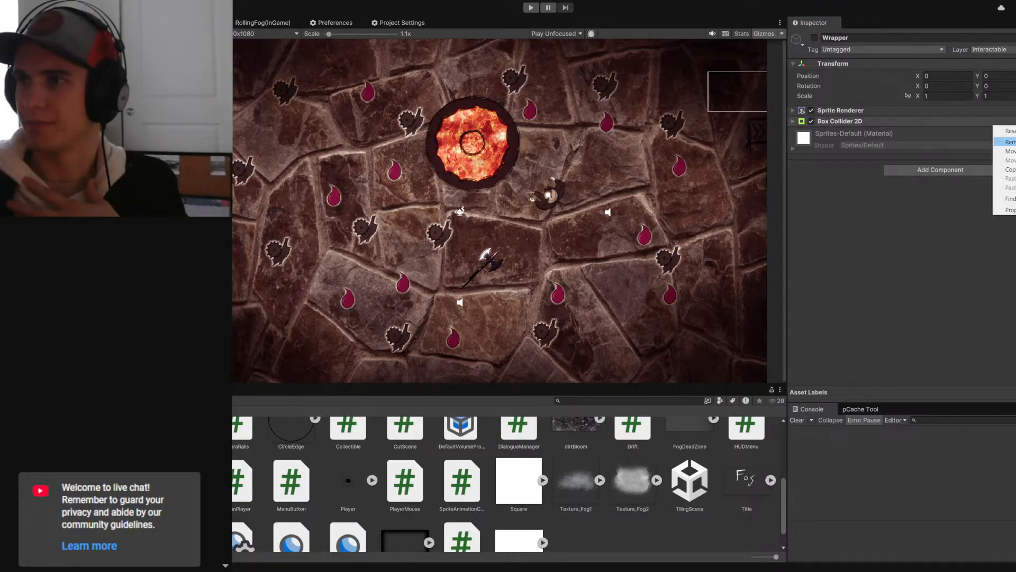
click(1015, 142)
click(992, 49)
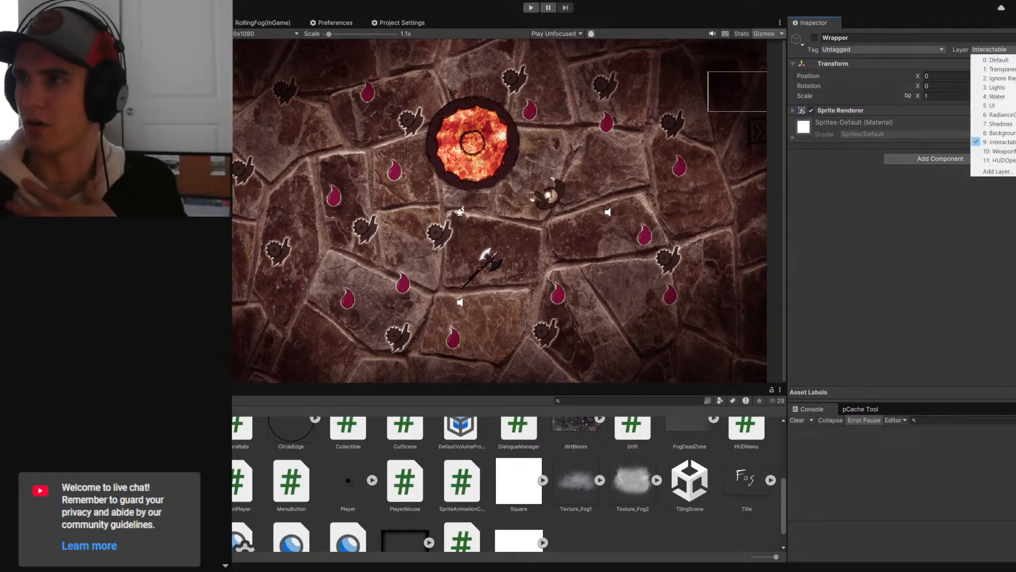
click(989, 59)
click(527, 295)
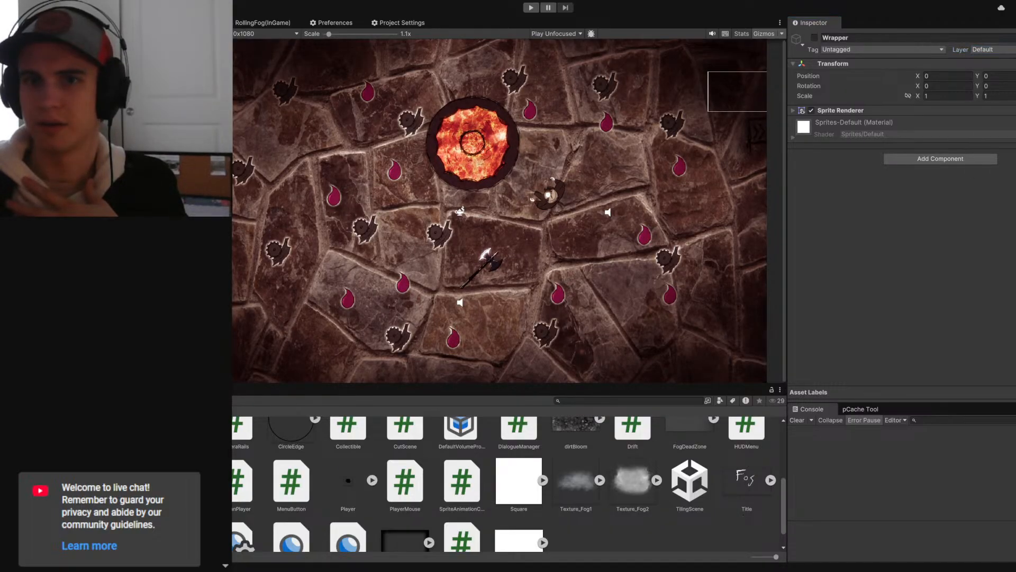
- Set the layer of the menu's background object to Interactable and add a Box Collider 2D to it
click(992, 49)
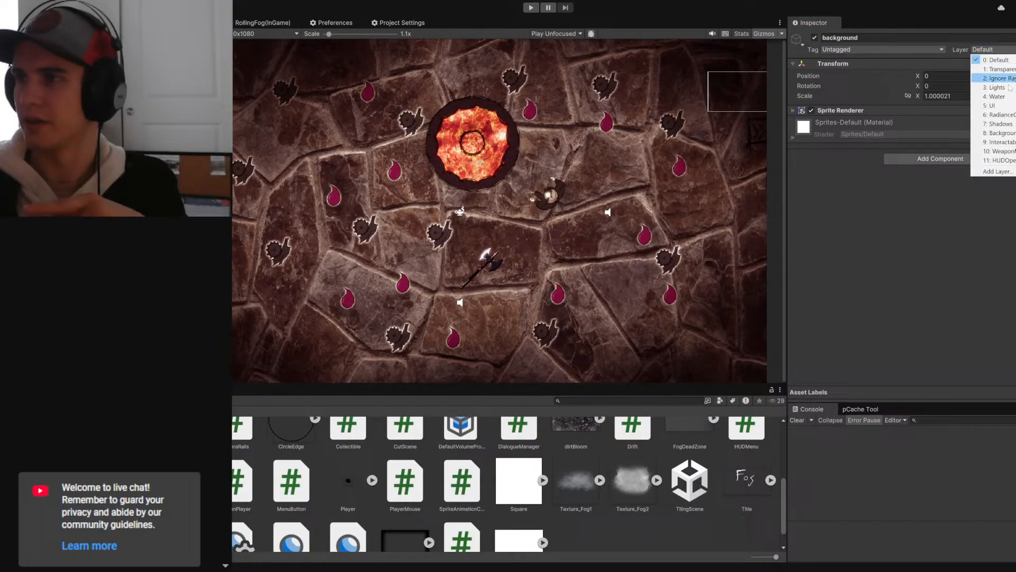
click(996, 142)
click(938, 160)
click(918, 199)
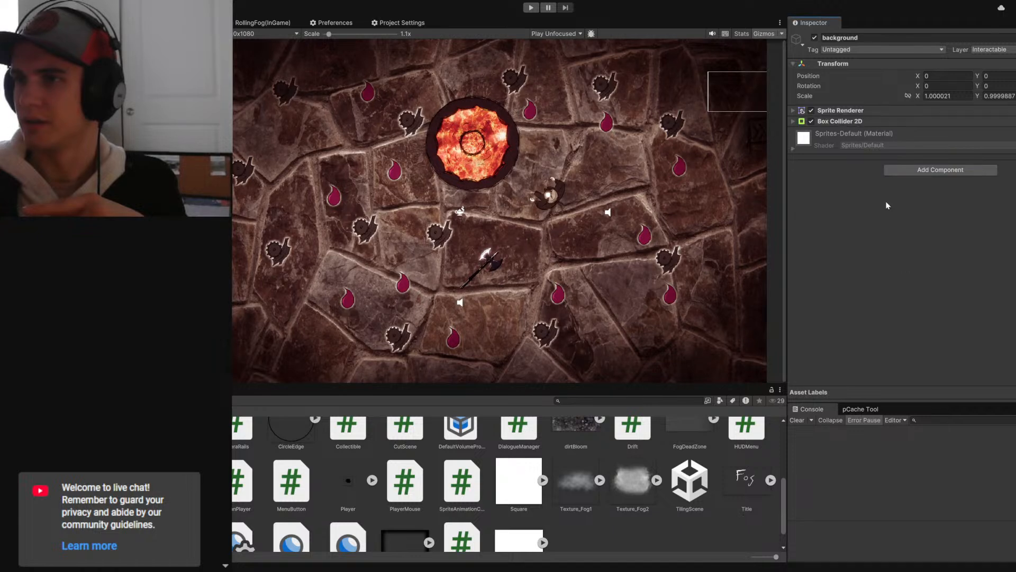
- Activate the Wrapper object and enlarge the background's Box Collider 2D to a size of 65.68 by 51.2
click(159, 95)
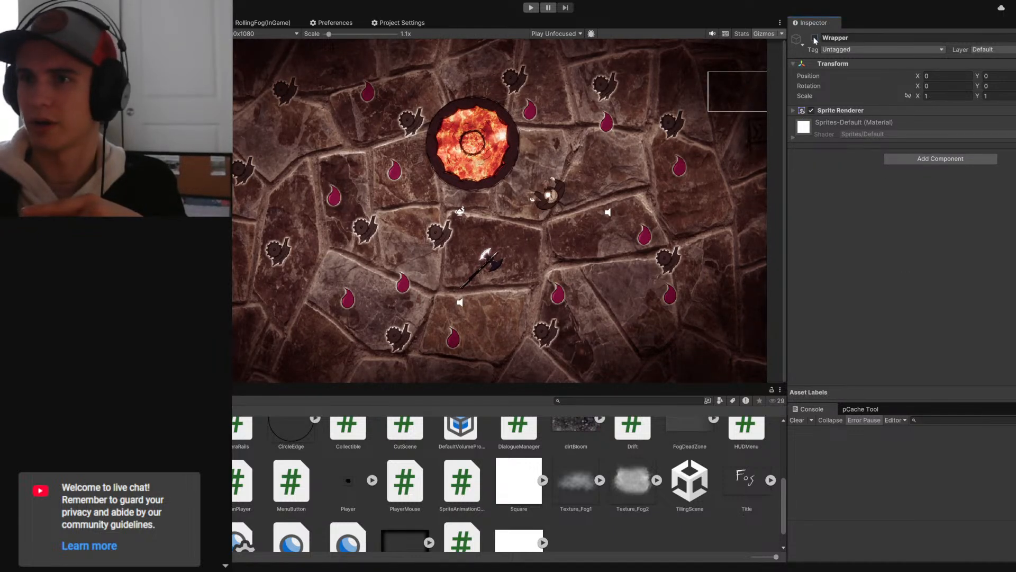
click(814, 38)
click(159, 105)
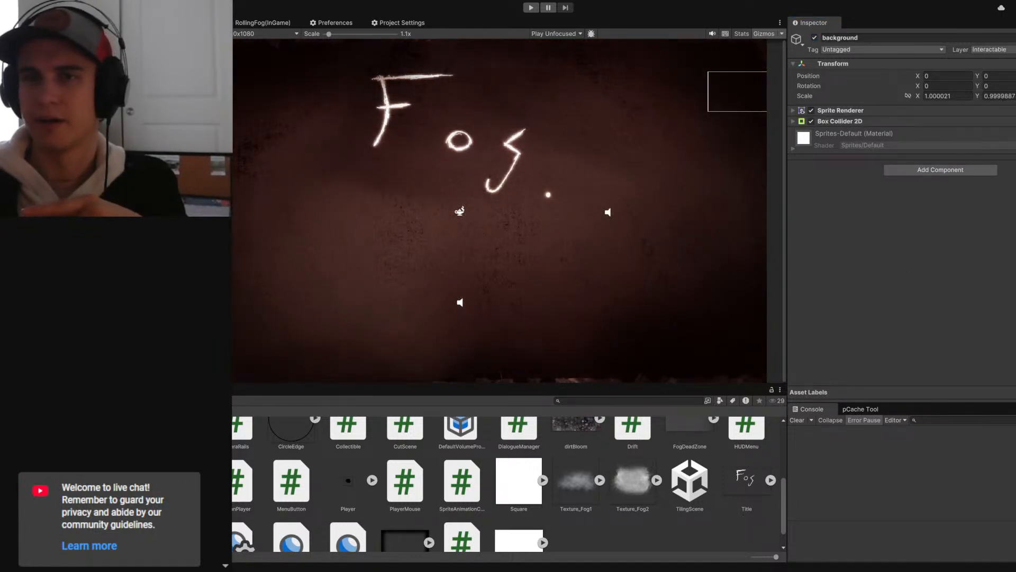
click(148, 23)
scroll(443, 158, down, 3)
right_drag(440, 168, 547, 198)
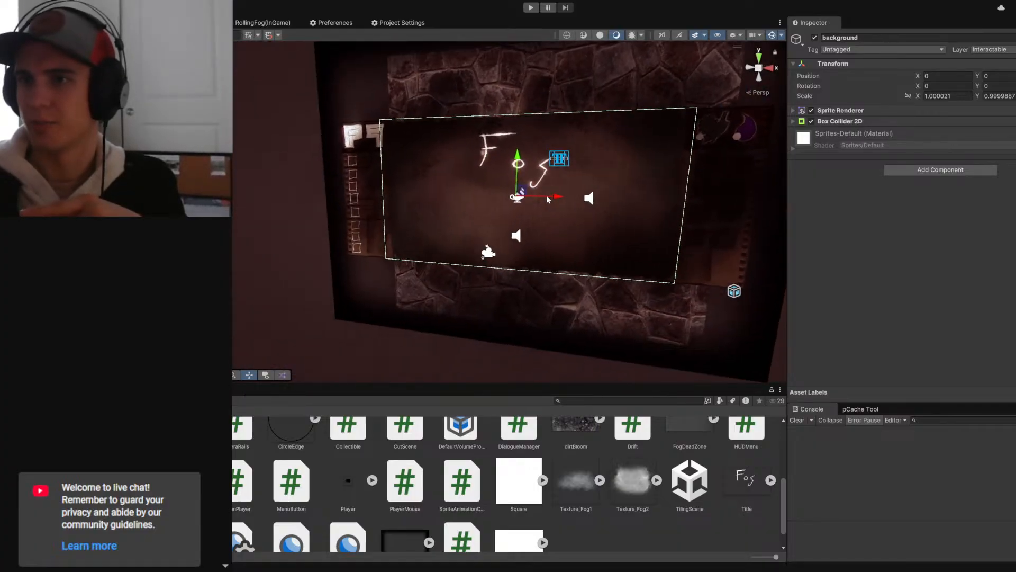
click(868, 121)
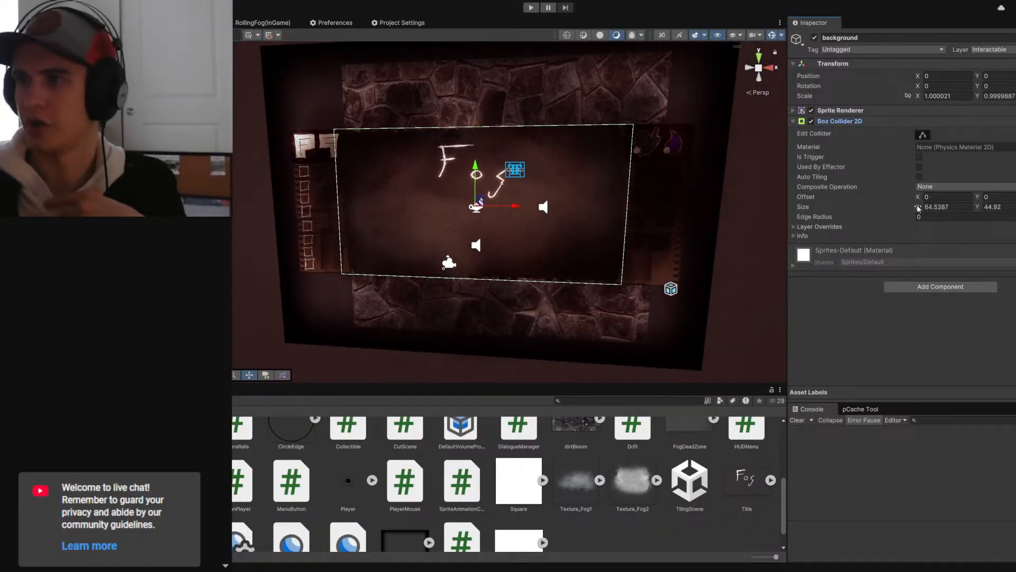
drag(918, 208, 993, 209)
key(ctrl+2)
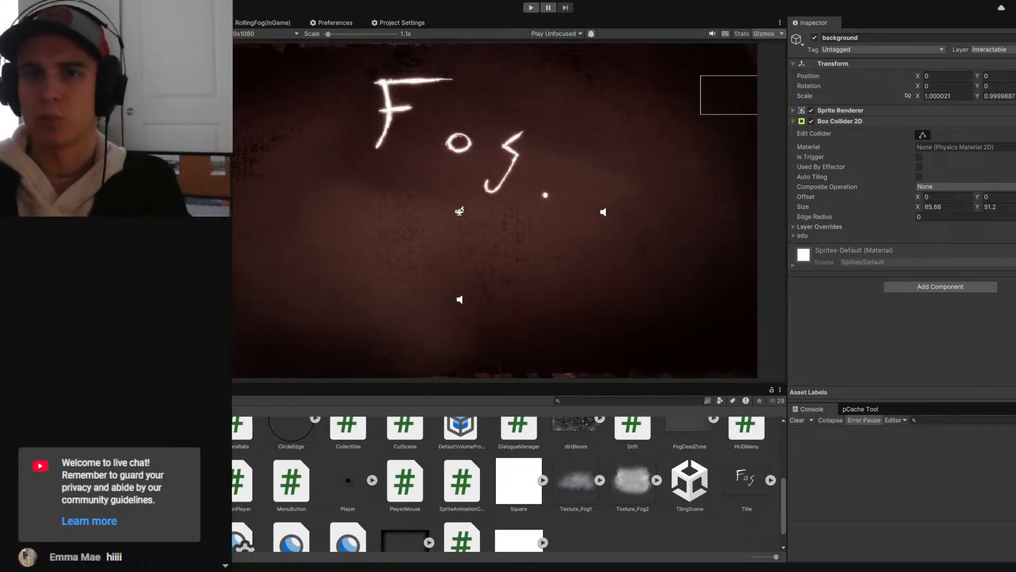
key(ctrl+1)
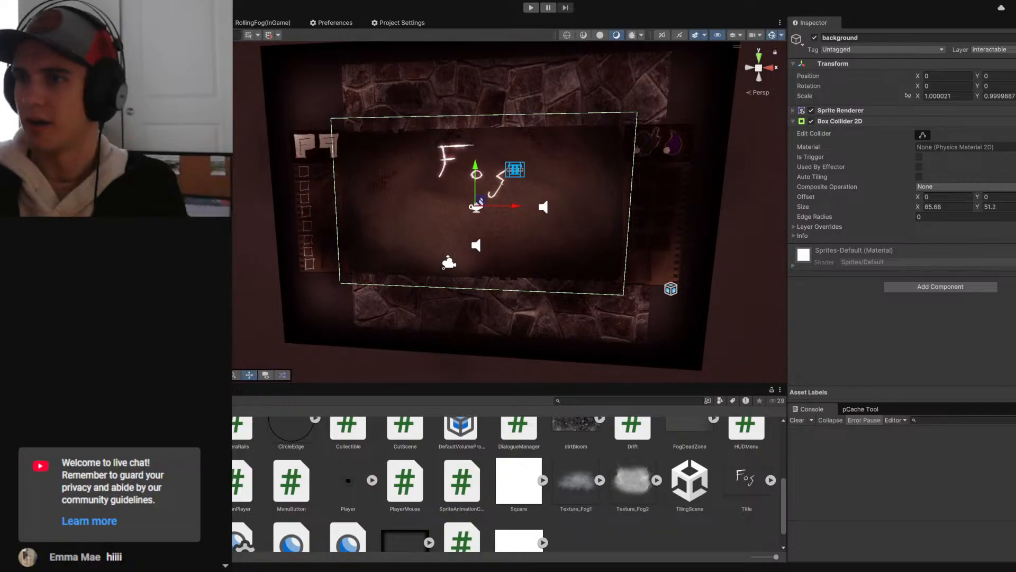
- Examine the depth of the background's collider relative to the Effigee from several angles in the Scene view
right_drag(529, 217, 393, 231)
middle_drag(651, 231, 521, 213)
right_drag(520, 212, 450, 201)
middle_drag(675, 177, 489, 204)
scroll(542, 177, down, 4)
middle_drag(388, 217, 460, 202)
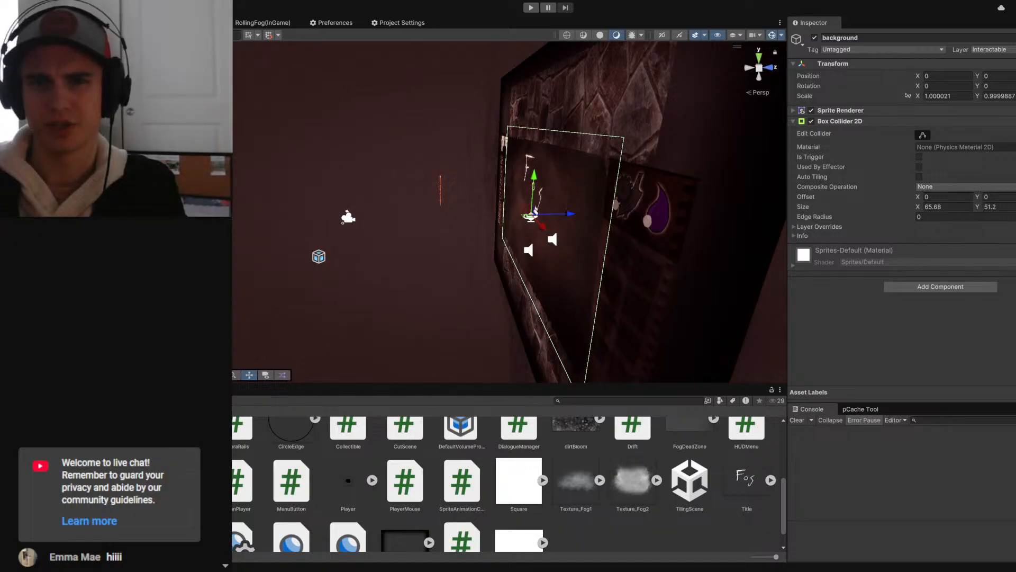
click(440, 189)
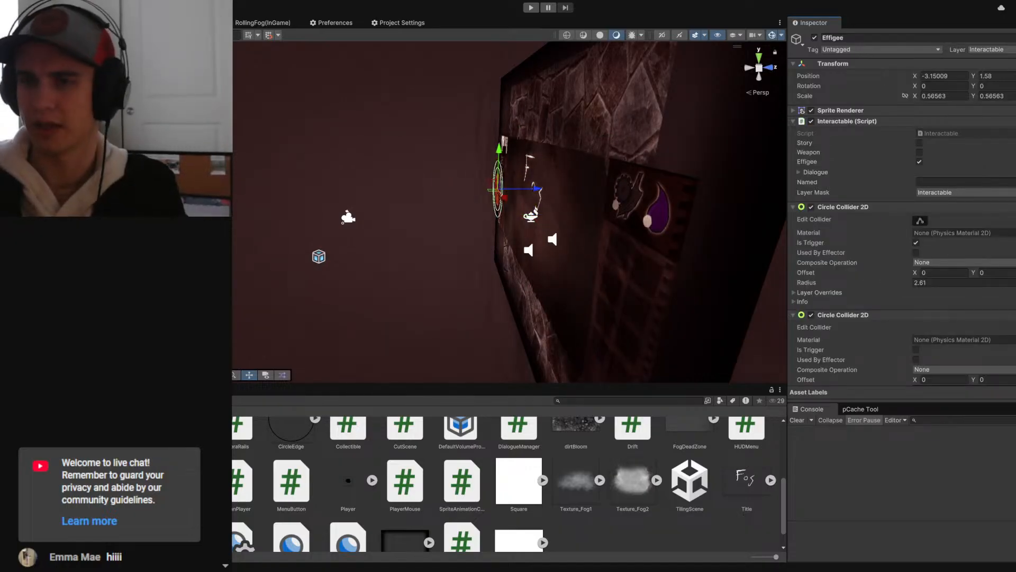
middle_drag(692, 179, 632, 180)
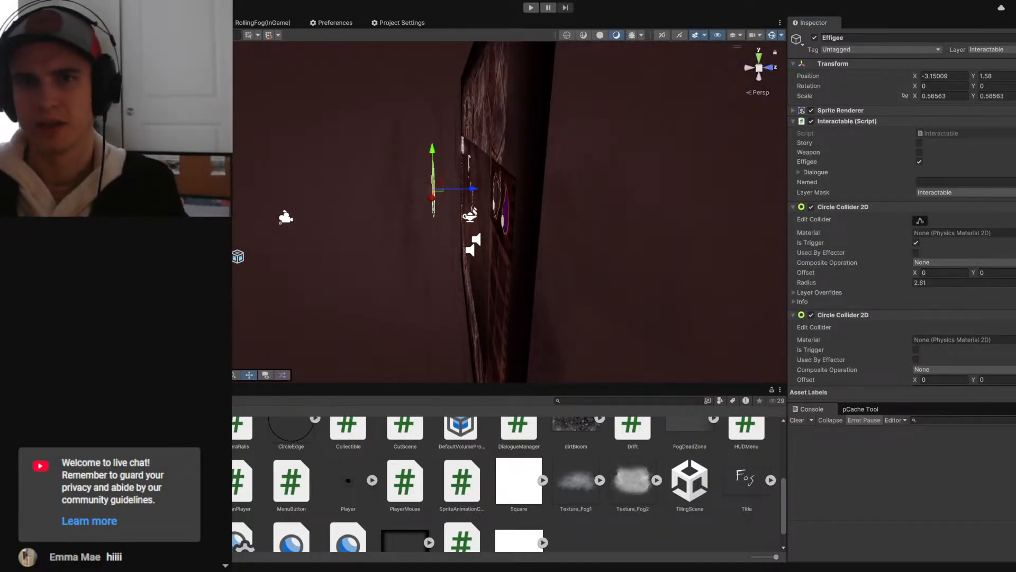
- Set the Wrapper's Z position to -6 so that the menu sits in front of the Effigee
click(514, 175)
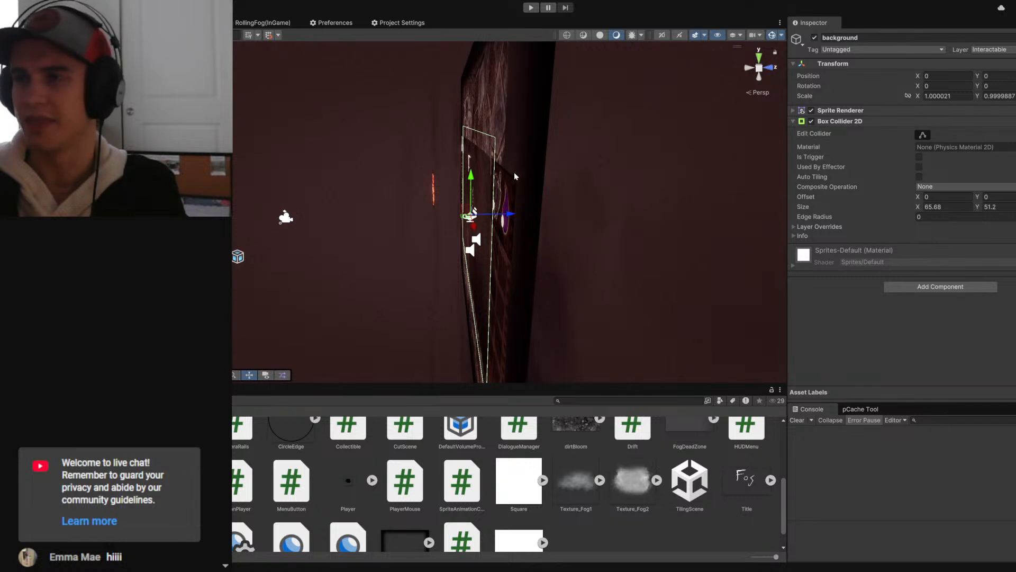
key(Up)
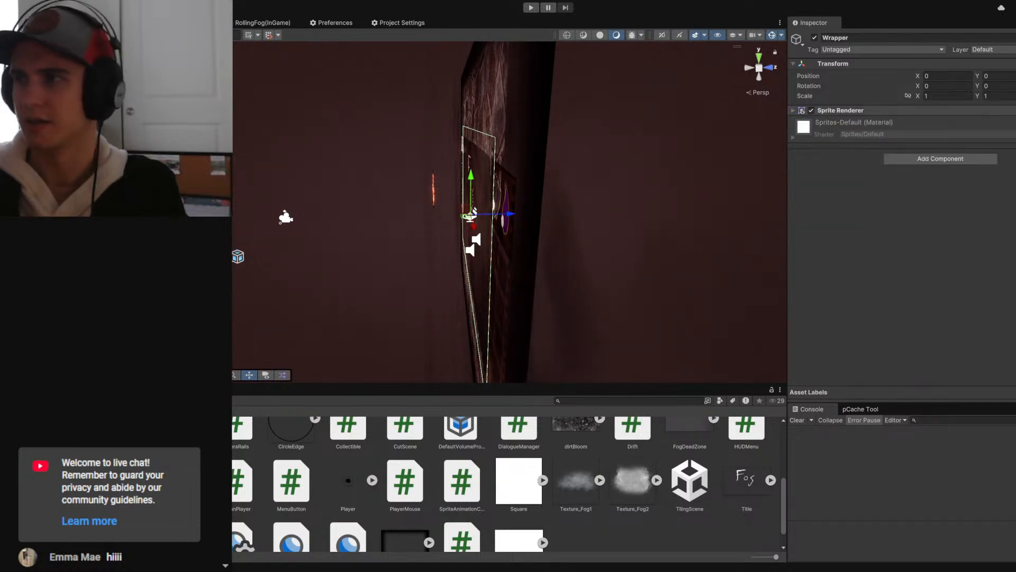
text(-6)
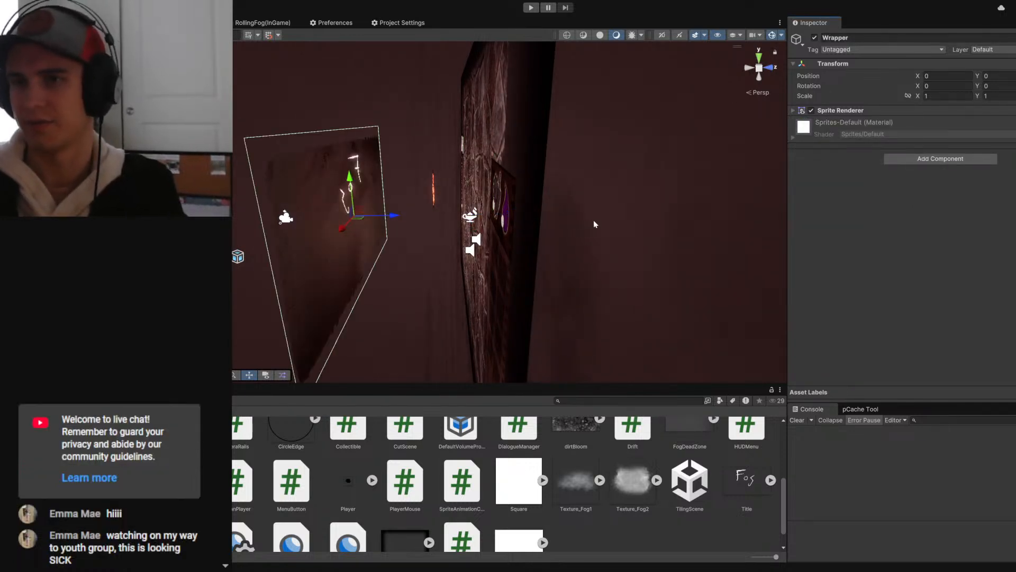
- Examine the menu background's placement relative to the camera, the Effigee and the stone floor from several angles
alt+drag(593, 221, 626, 218)
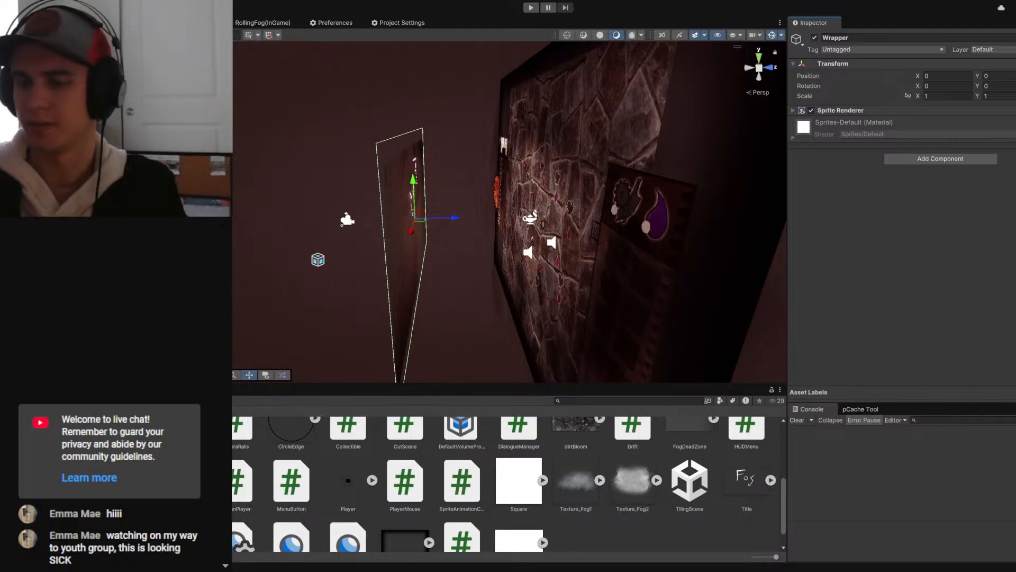
middle_drag(590, 189, 630, 182)
alt+drag(477, 255, 506, 246)
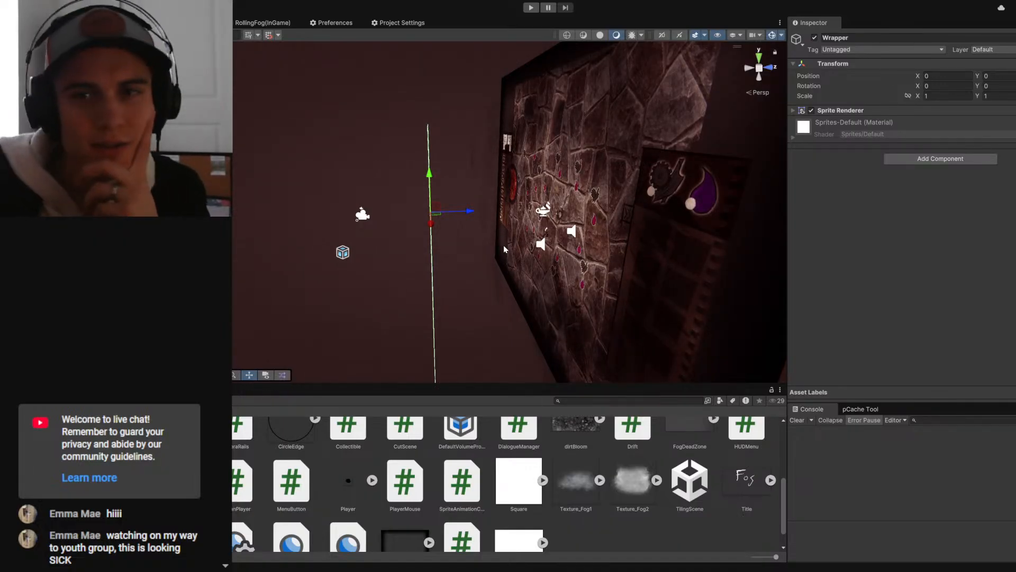
click(503, 245)
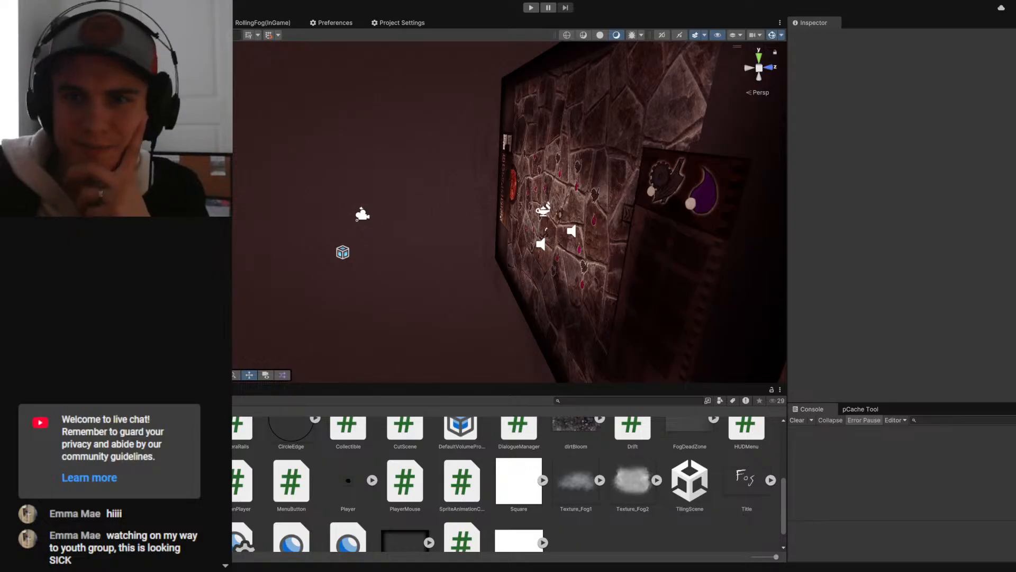
click(412, 211)
right_drag(287, 230, 305, 226)
key(a)
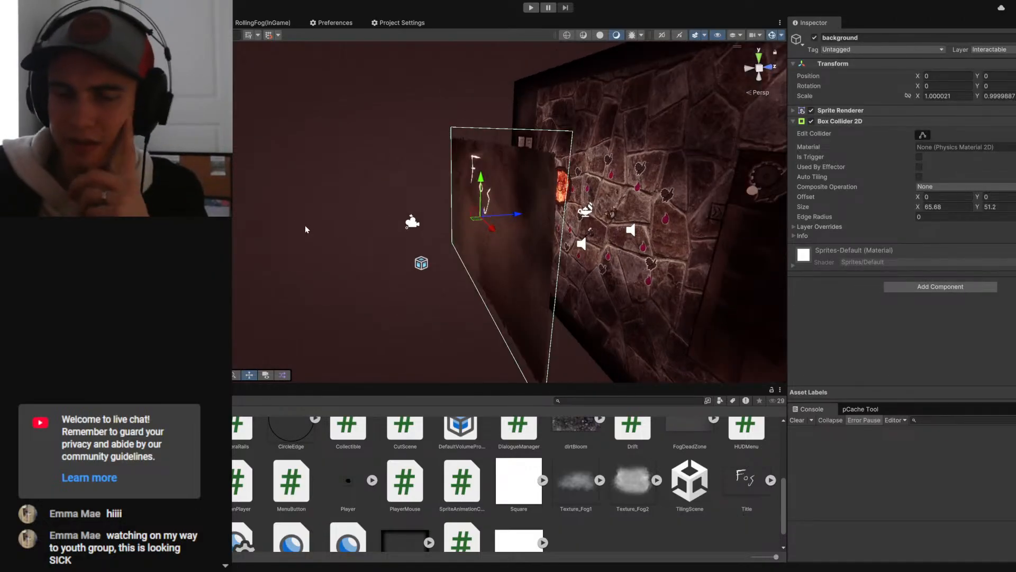
click(305, 226)
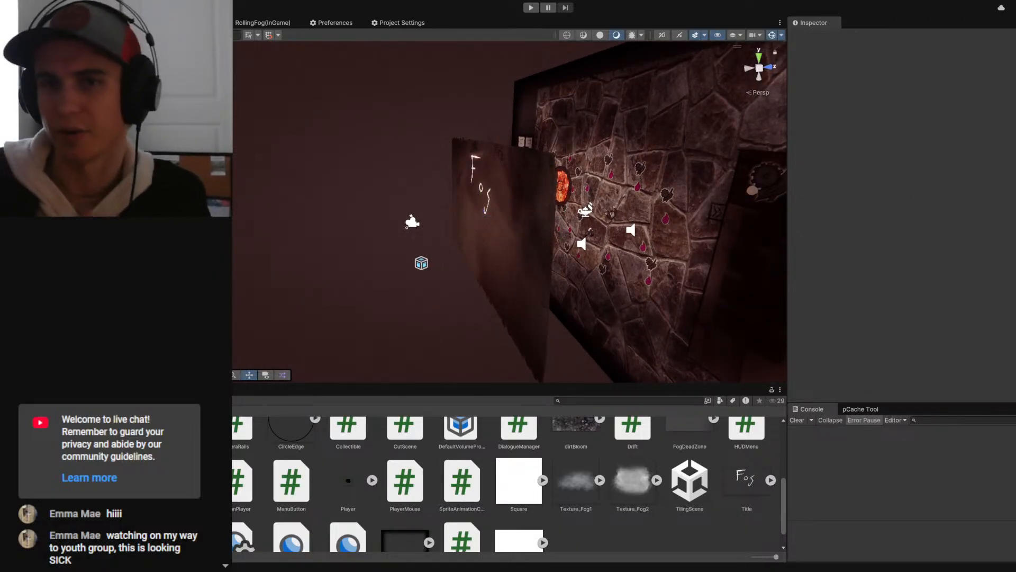
click(502, 238)
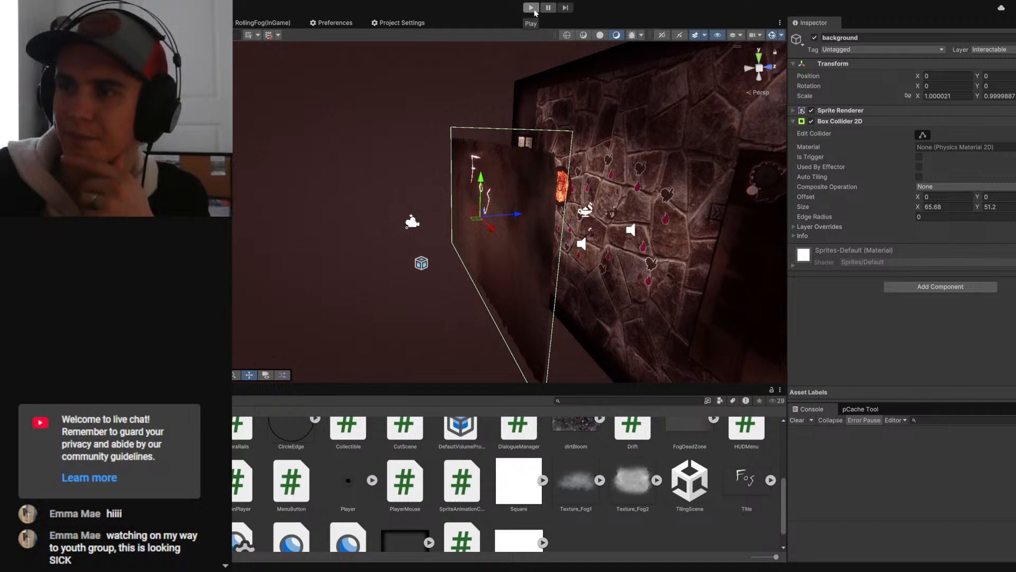
- Check the layer assignments of the Wrapper and its background object, leaving both unchanged
key(Up)
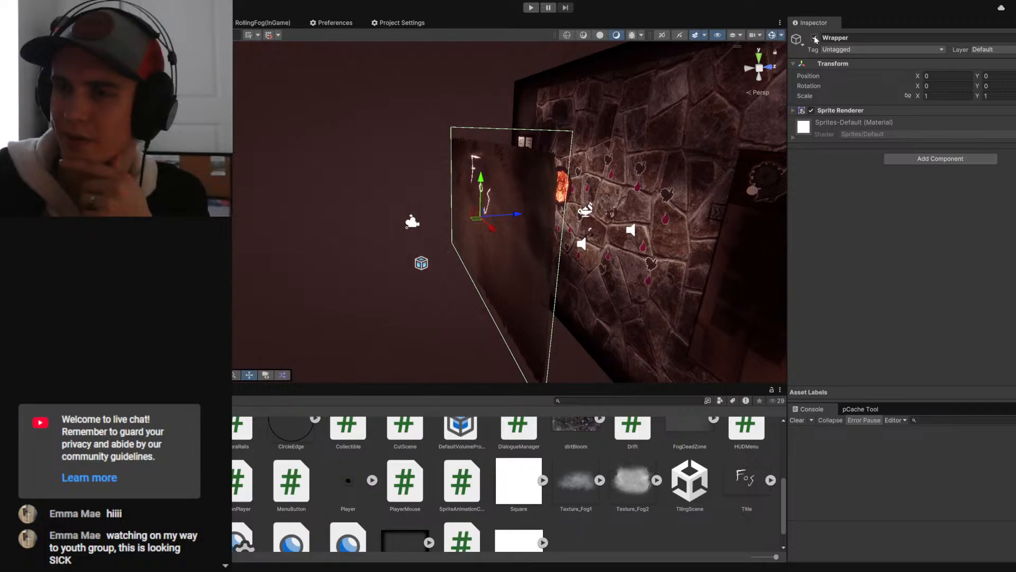
click(995, 49)
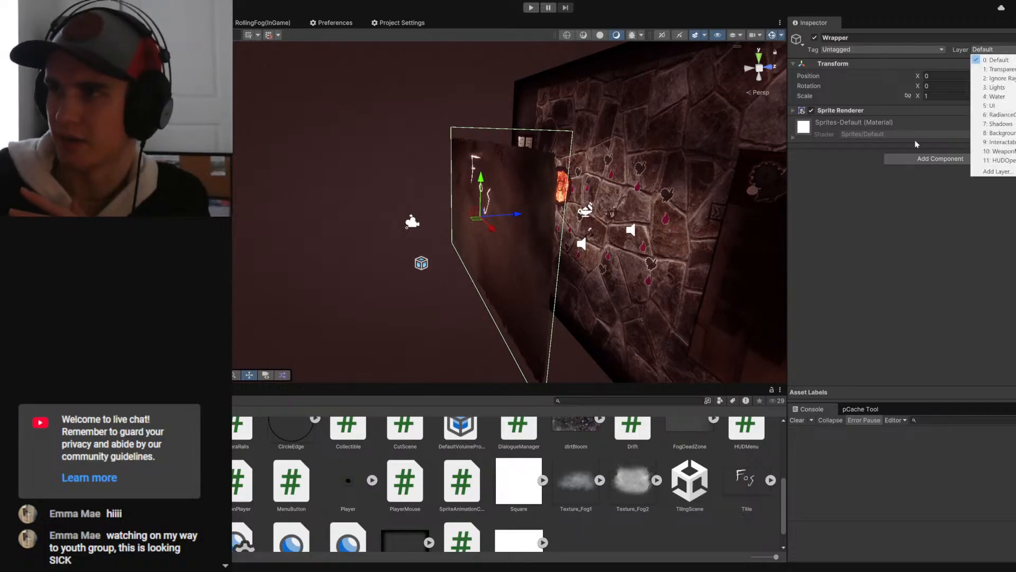
click(918, 144)
key(Down)
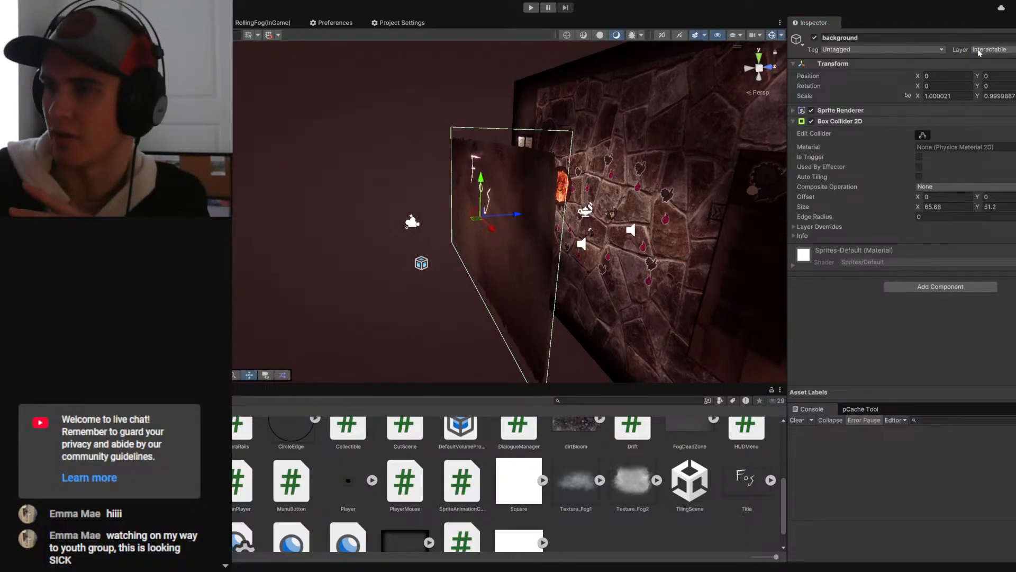
click(980, 50)
click(838, 335)
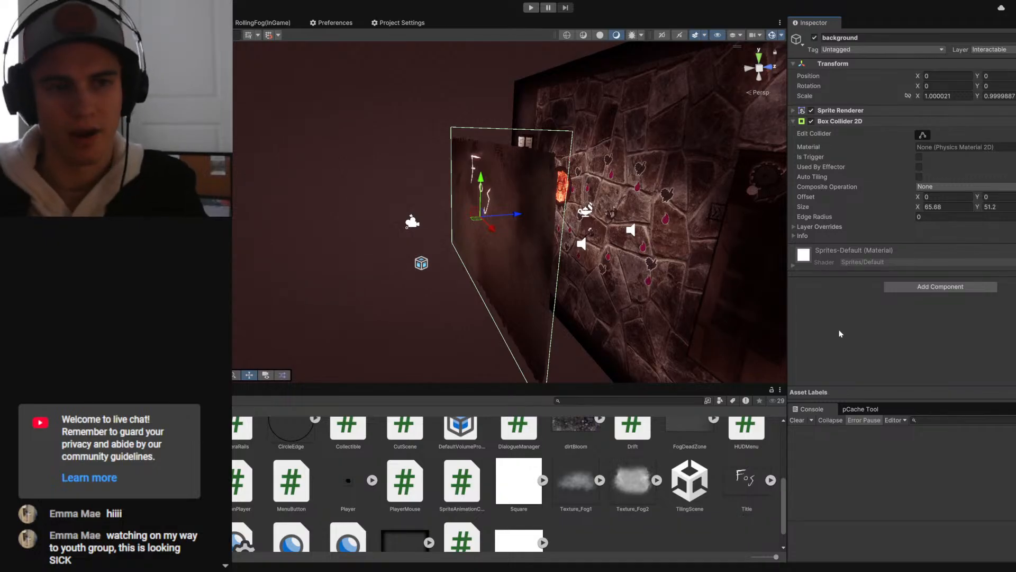
key(Up)
key(Up)
key(Down)
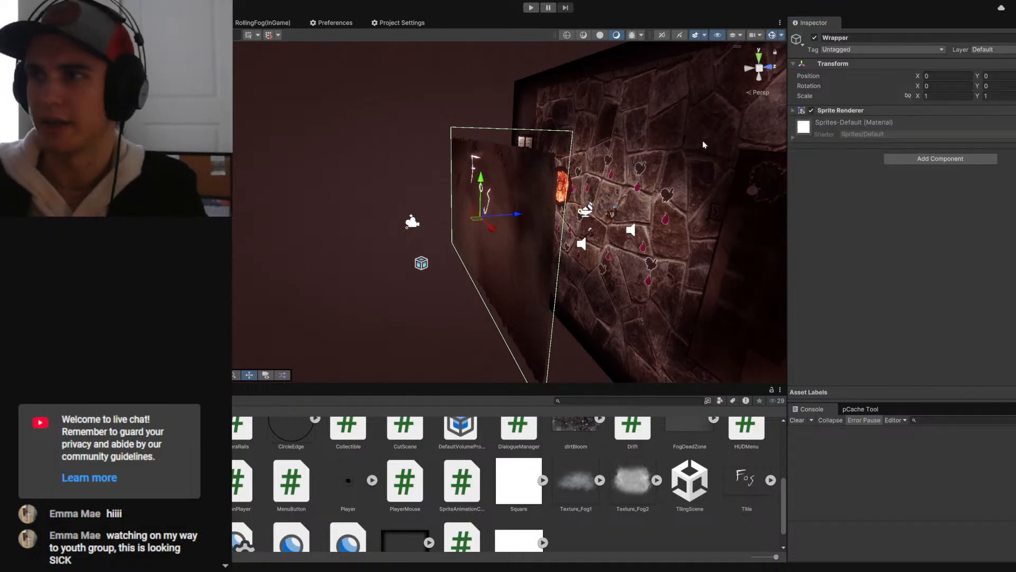
- Deactivate the Wrapper object and run a play test of the axe interaction and the Fog menu
click(814, 38)
click(531, 7)
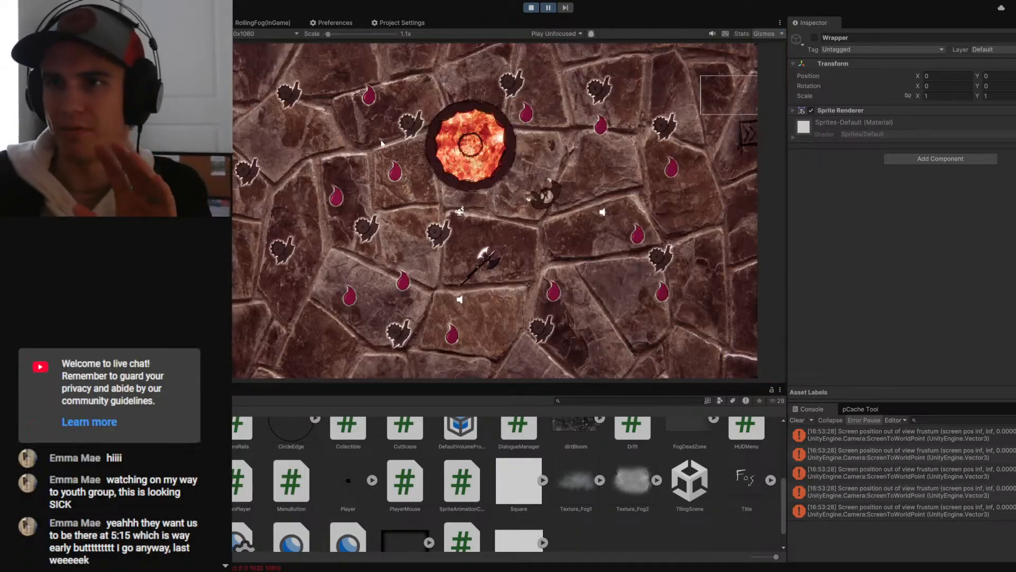
click(550, 8)
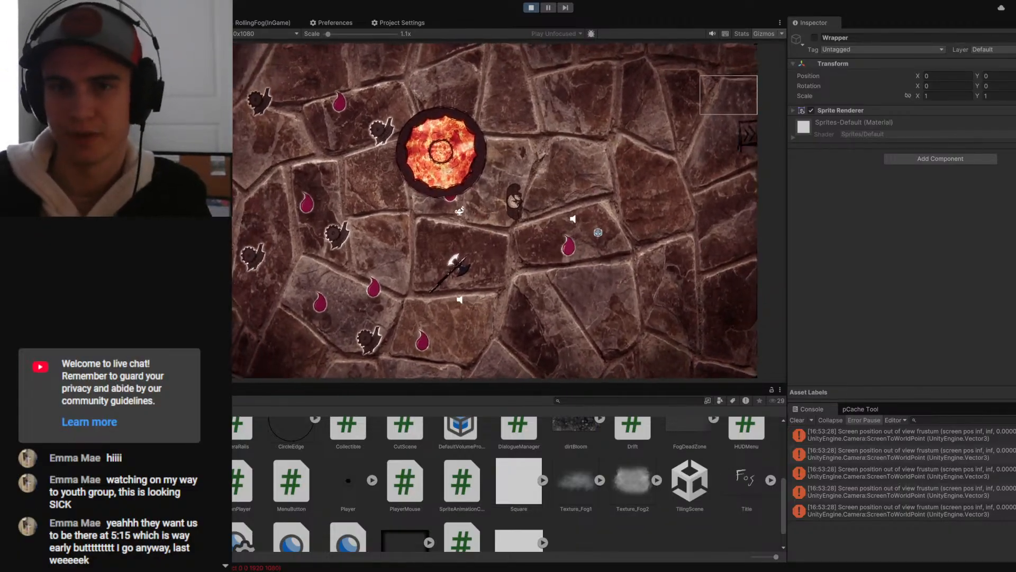
click(63, 159)
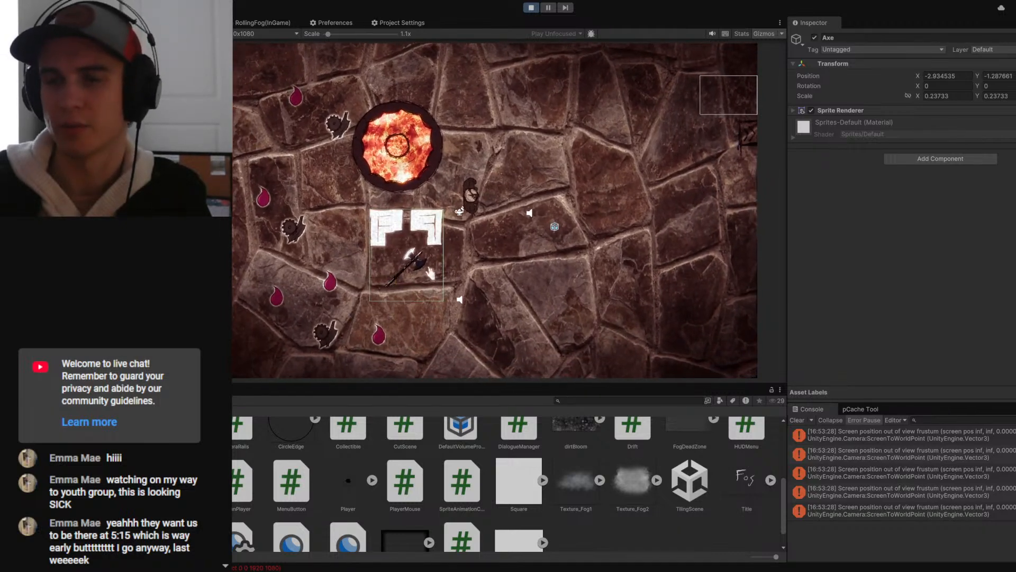
key(Escape)
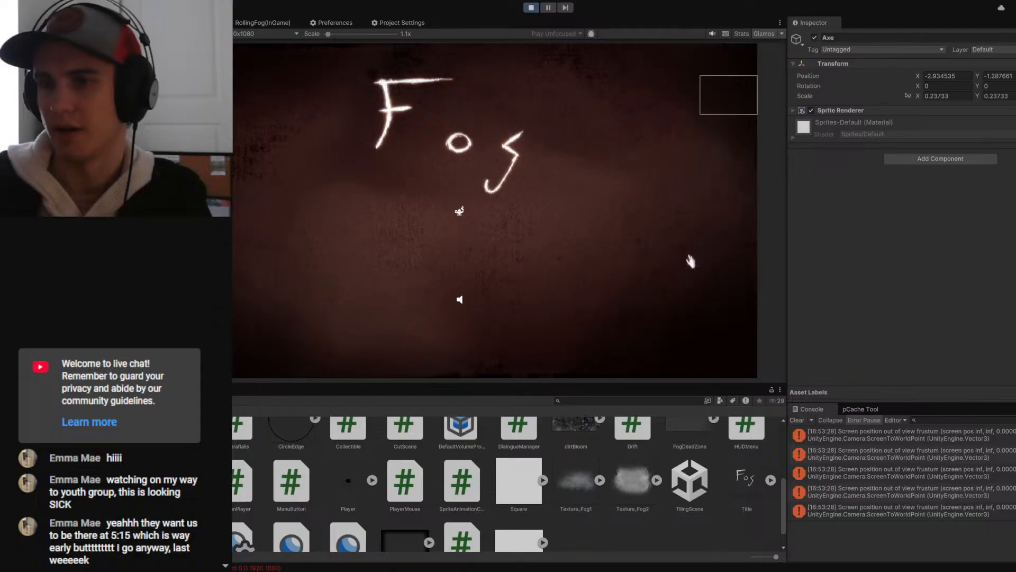
click(530, 8)
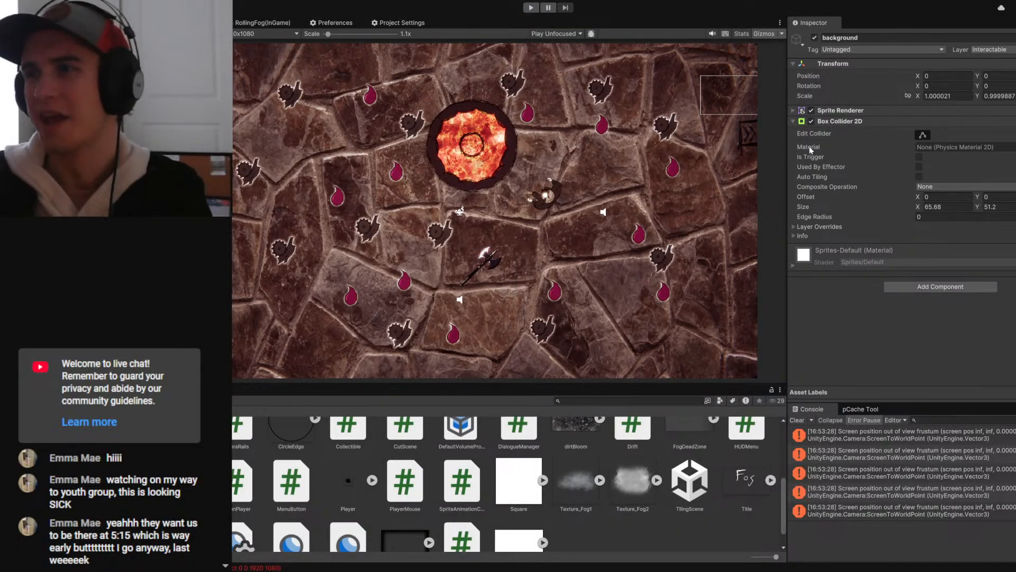
- Make the menu background's Box Collider 2D a trigger and play-test the game with the menu again
click(921, 158)
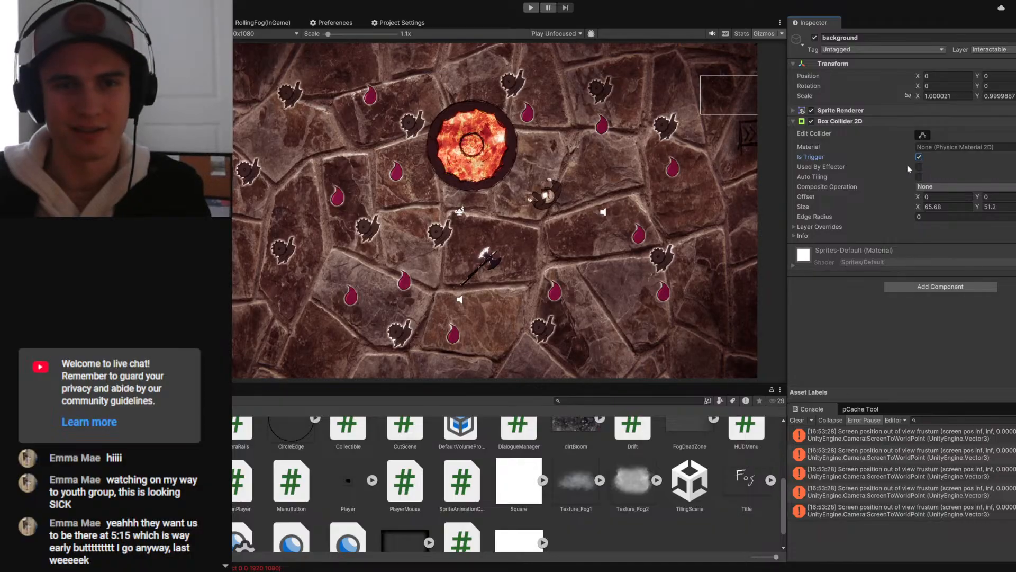
click(531, 7)
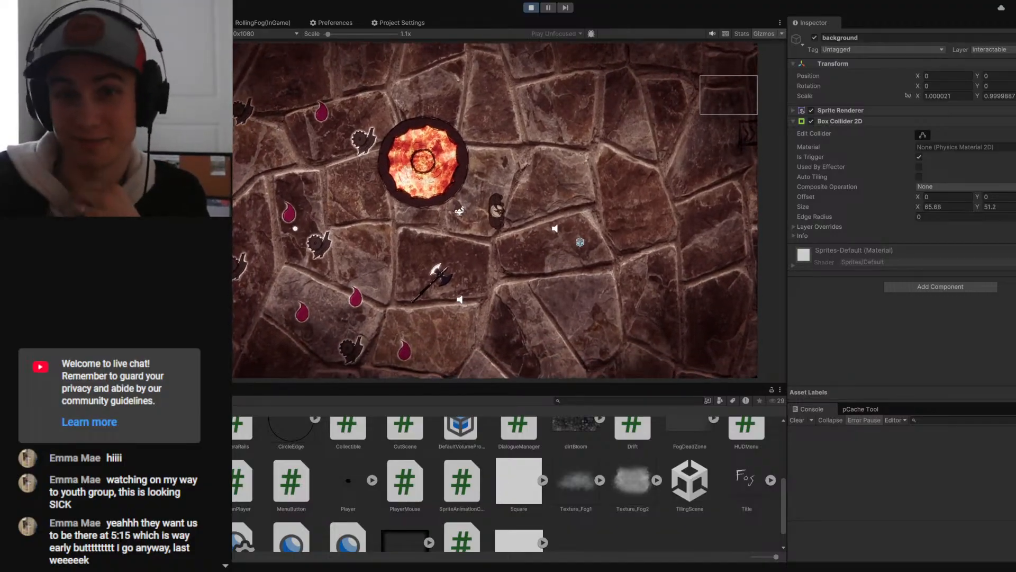
click(122, 232)
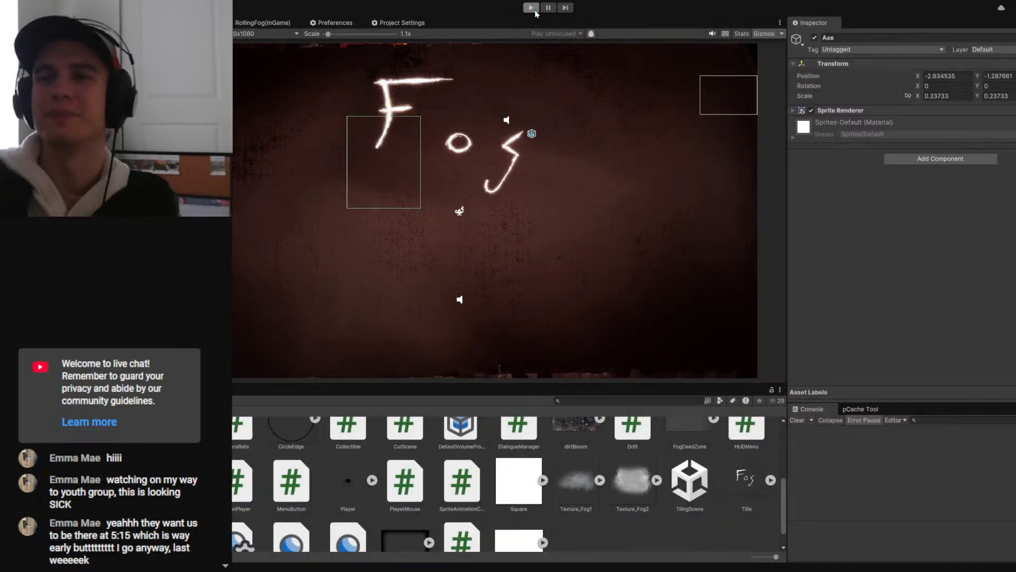
click(533, 10)
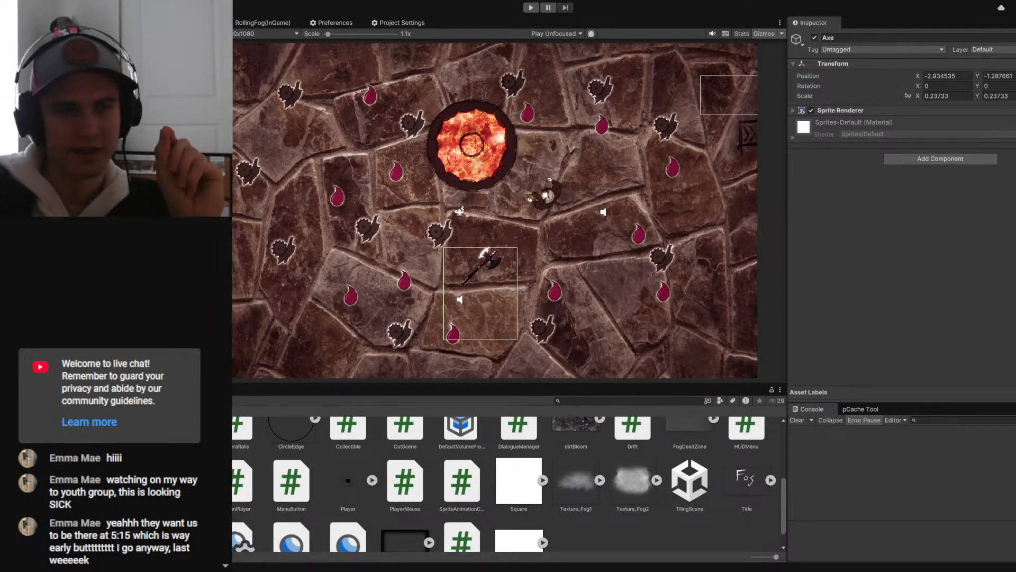
- In Trello, complete the "change interactables to raycasting logic" card and move it from Today to Week 3
key(alt+Tab)
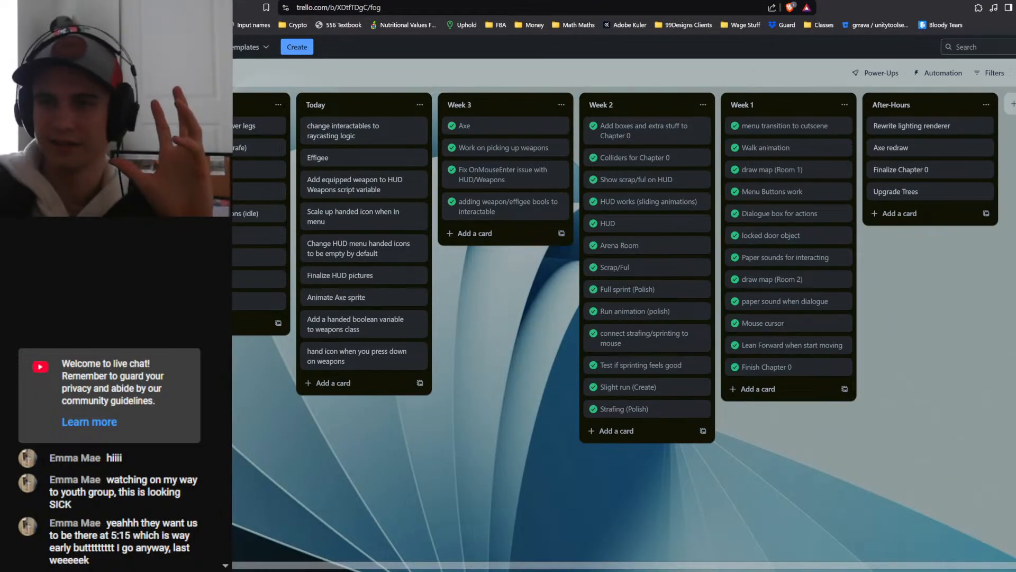
key(F11)
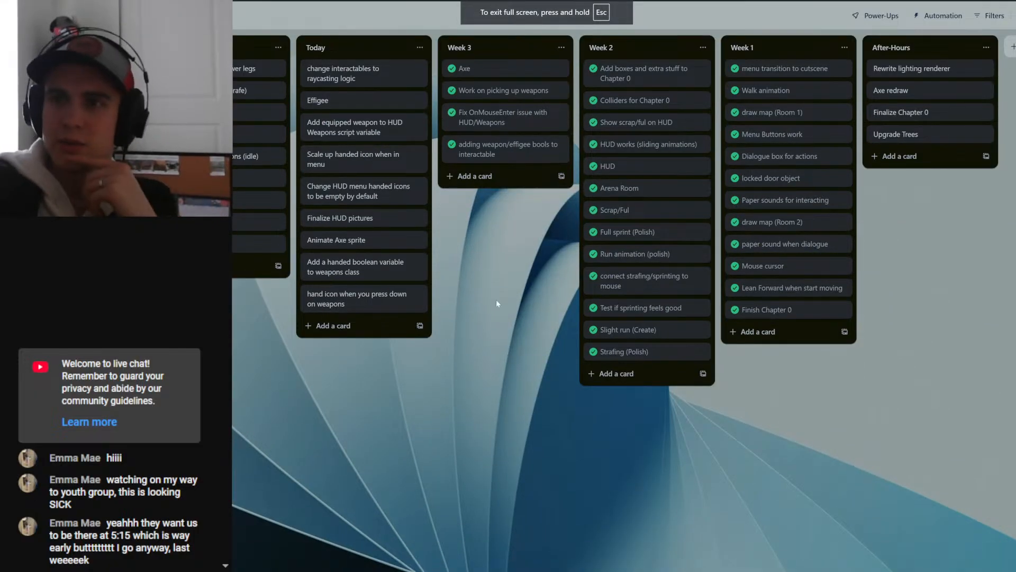
drag(343, 74, 488, 176)
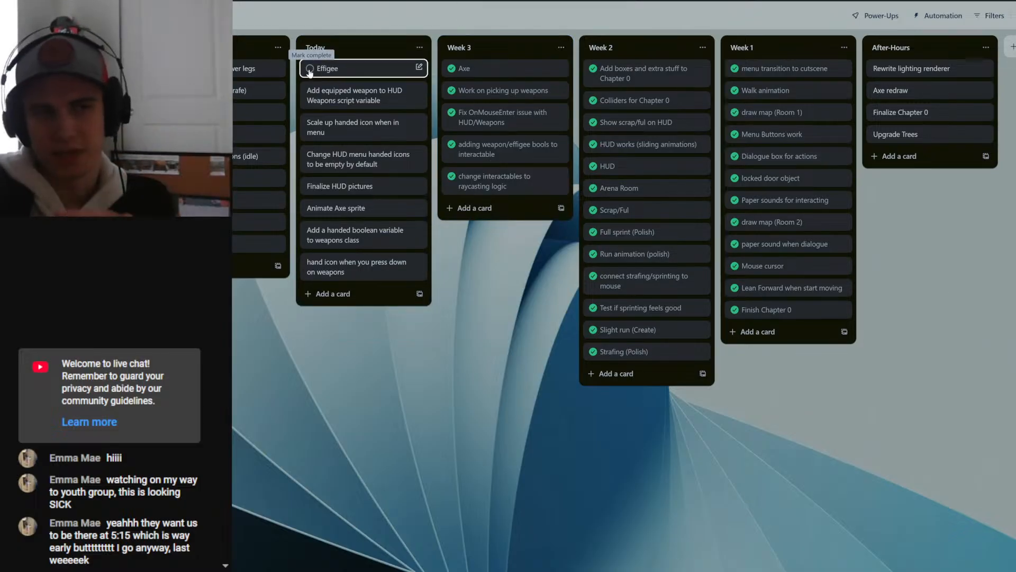
click(545, 11)
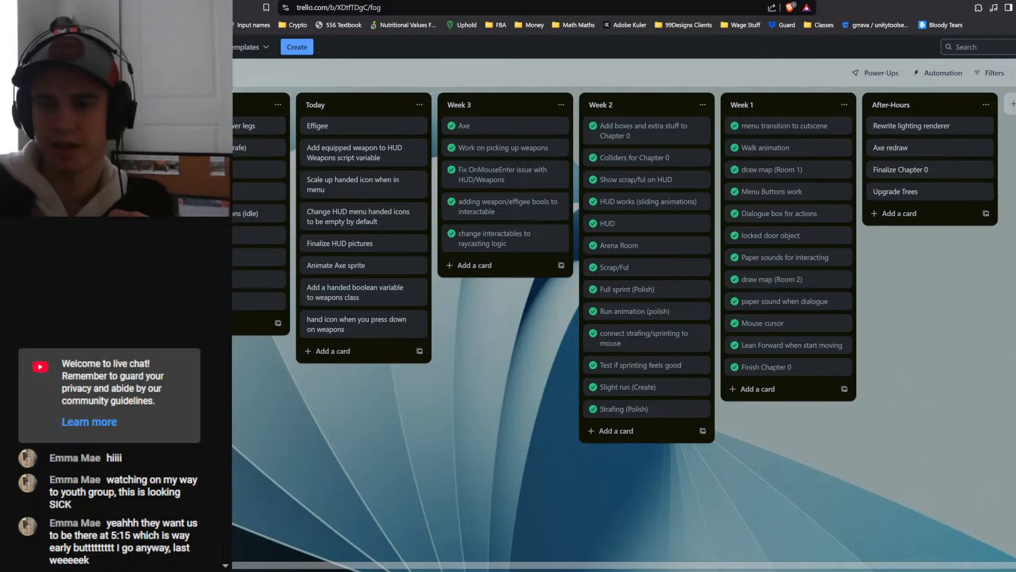
- Switch to Paint.NET and open the Intro_2.png drawing from the Fog game files as a separate image
key(alt+Tab)
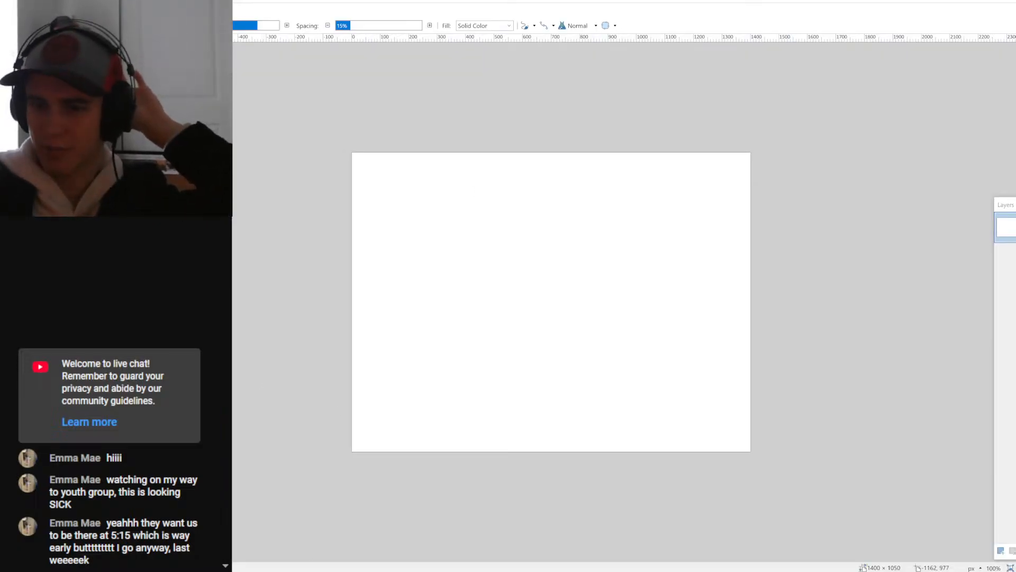
key(alt+Tab)
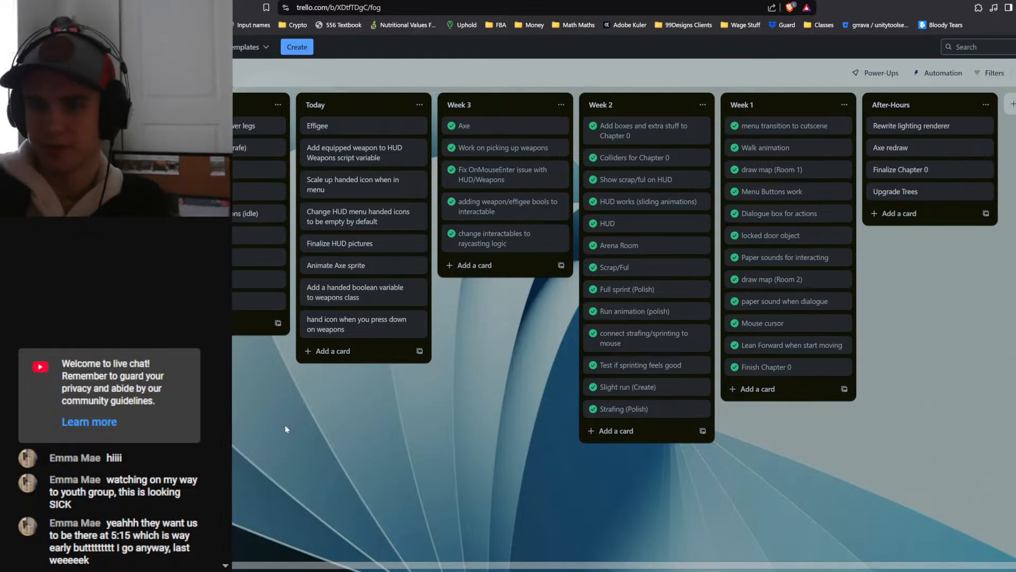
key(alt+Tab)
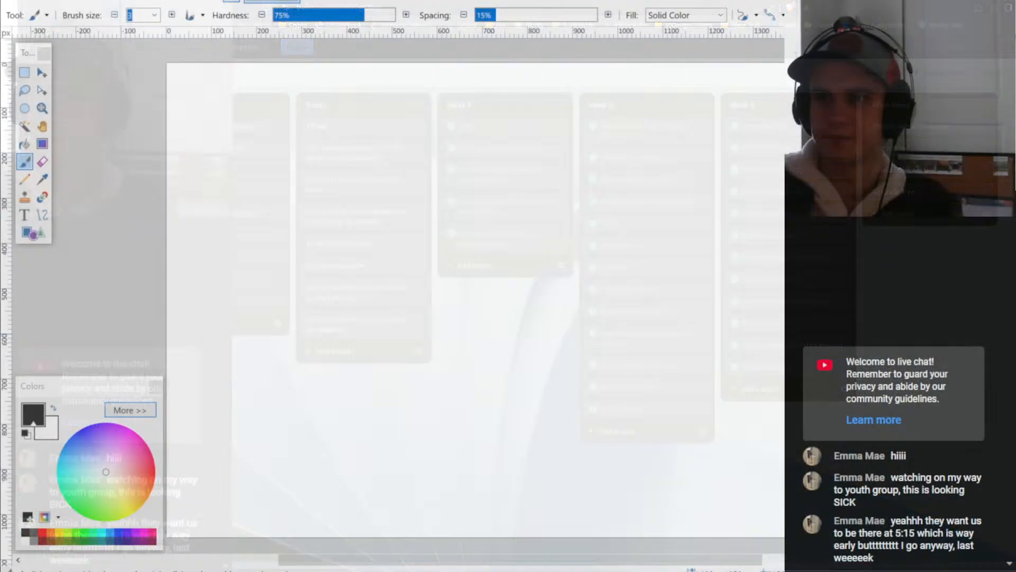
ctrl+scroll(567, 257, down, 1)
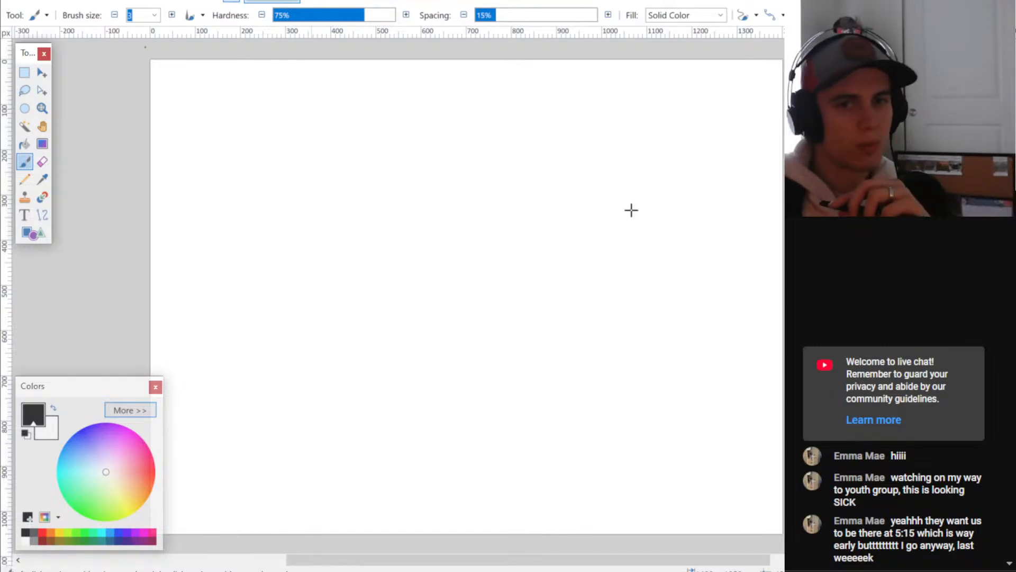
key(alt+Tab)
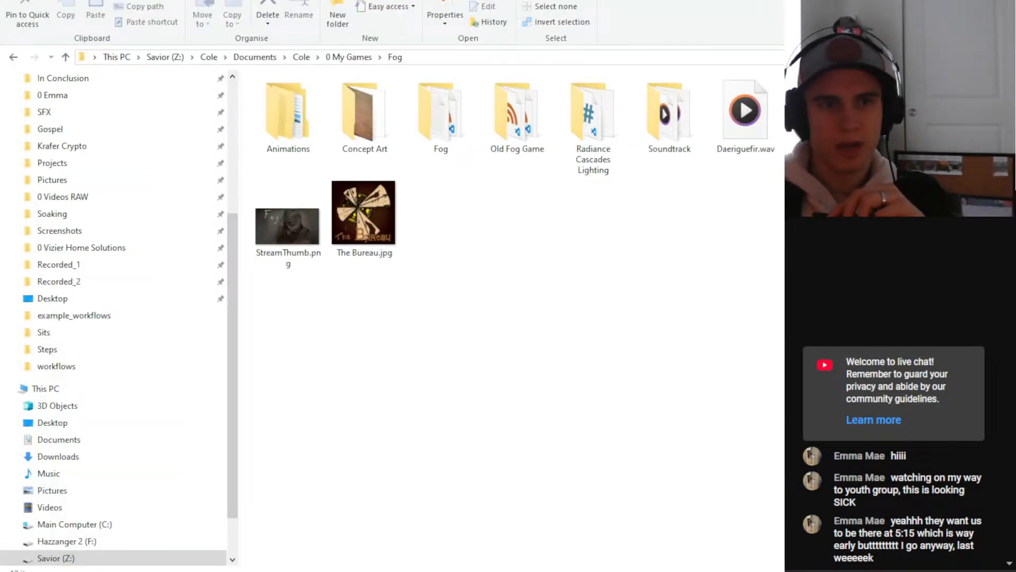
key(alt+Tab)
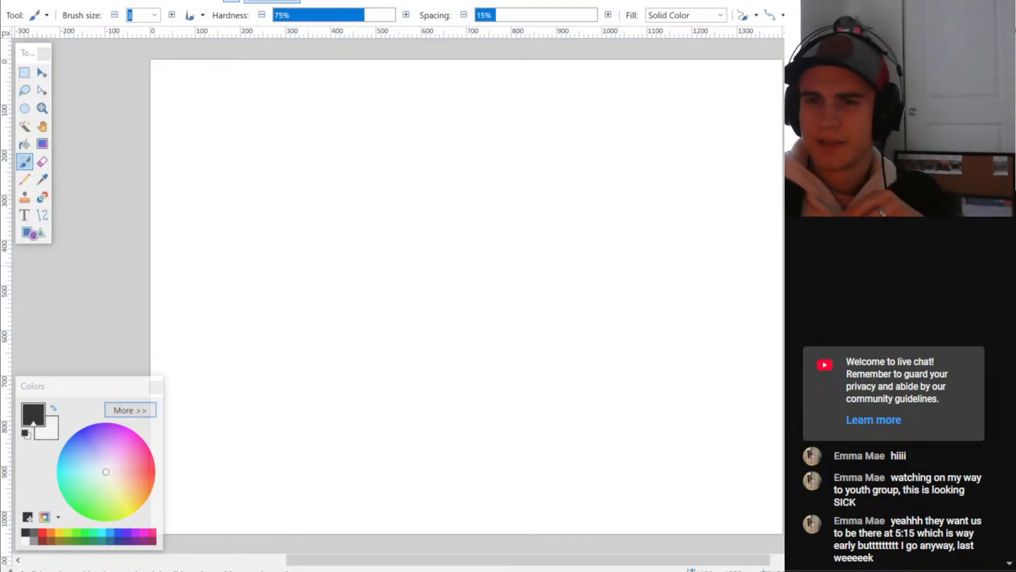
drag(384, 255, 386, 259)
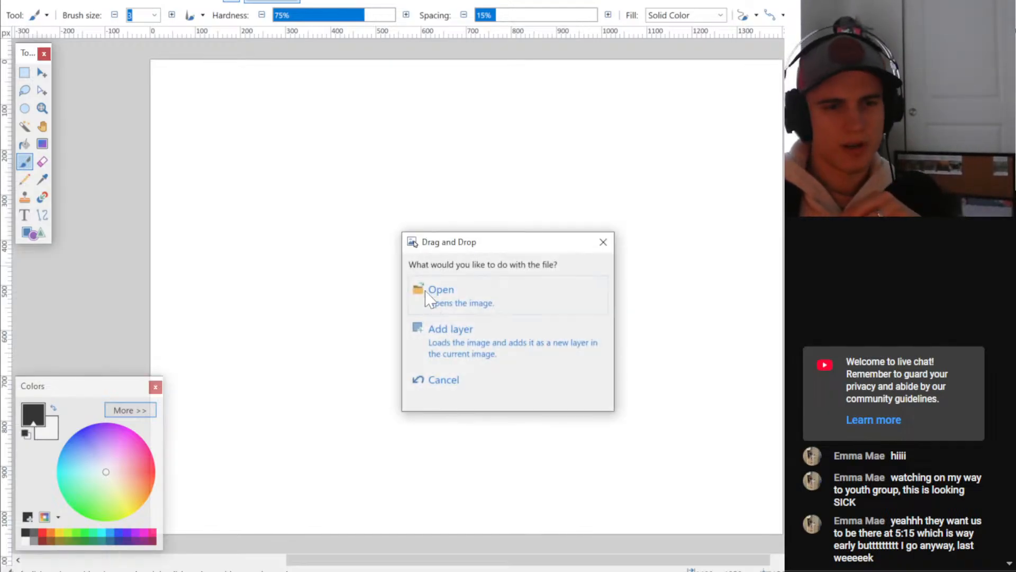
click(439, 294)
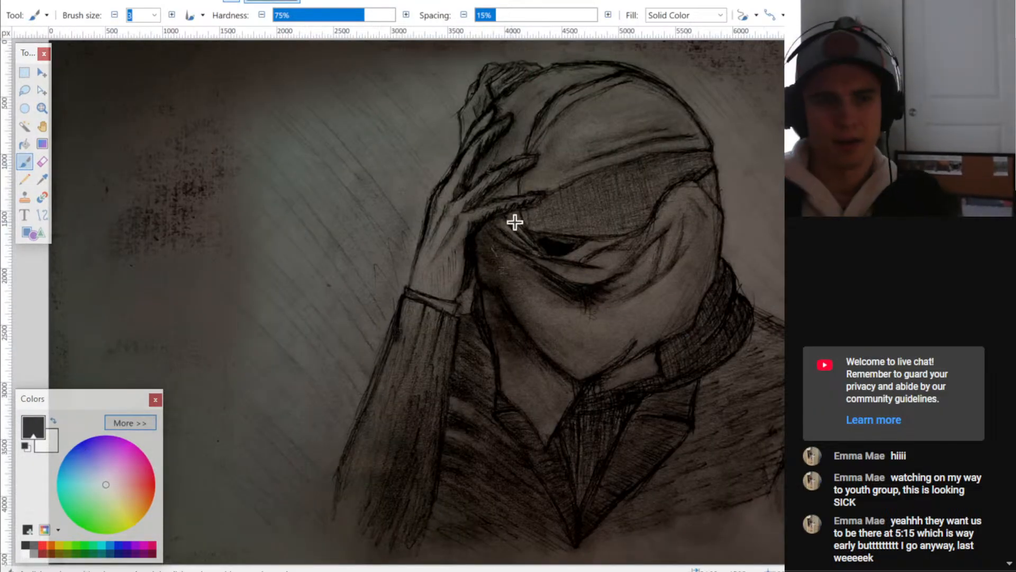
- Save a copy of the drawing as a PNG named Effigee with the default save settings
ctrl+scroll(535, 247, down, 2)
ctrl+scroll(644, 274, up, 1)
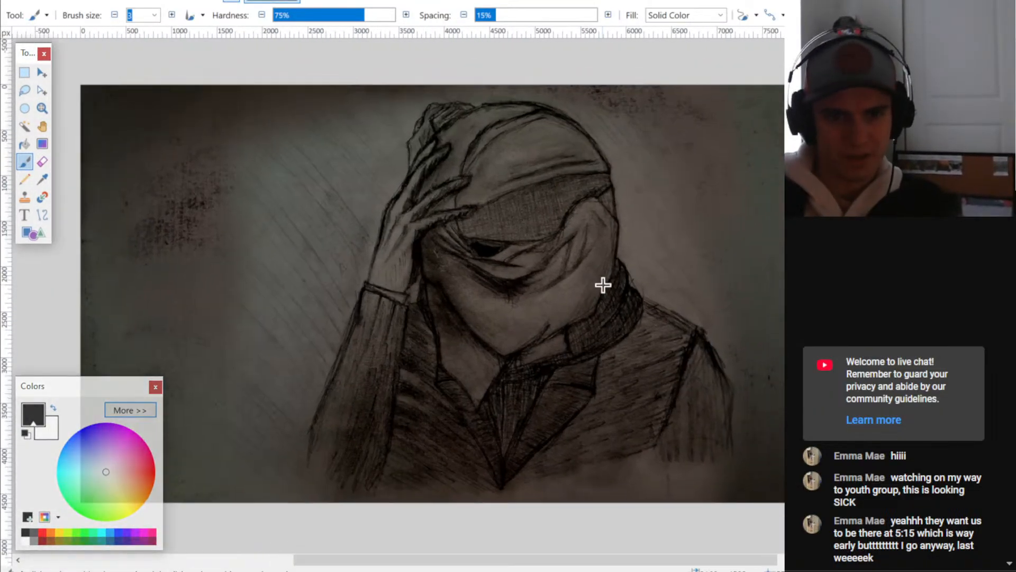
ctrl+scroll(603, 285, down, 1)
click(12, 0)
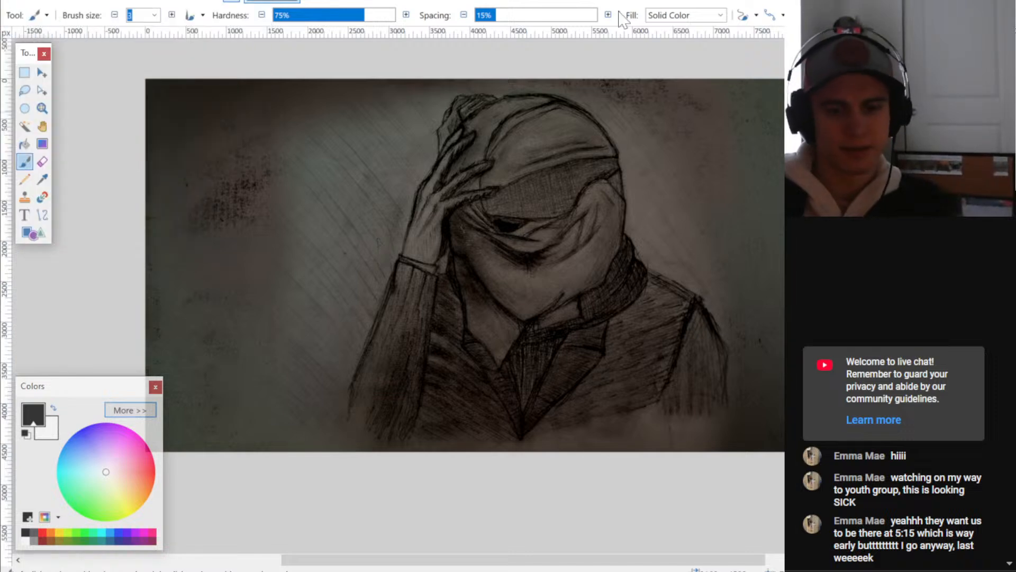
key(ctrl+shift+s)
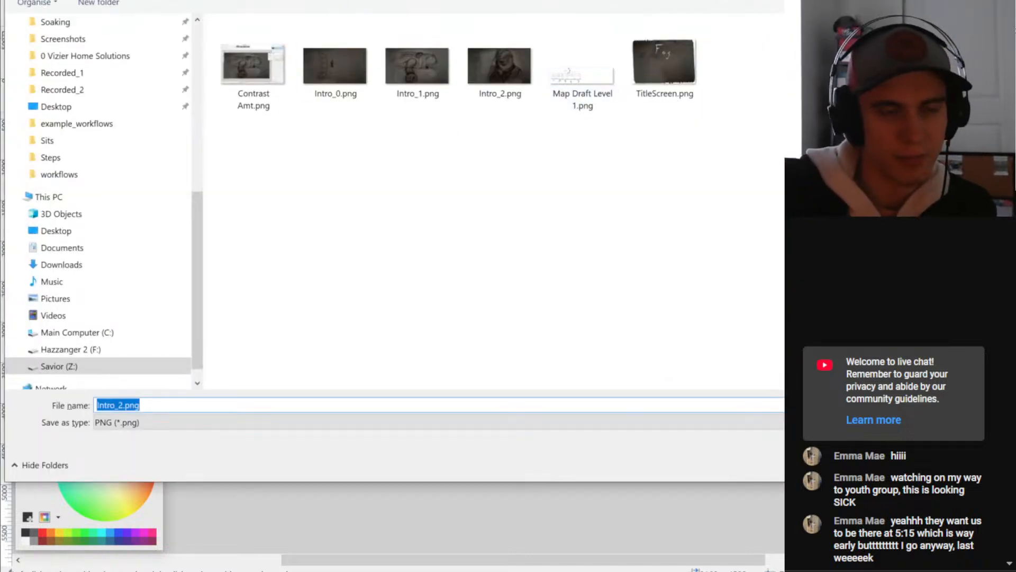
double_click(244, 63)
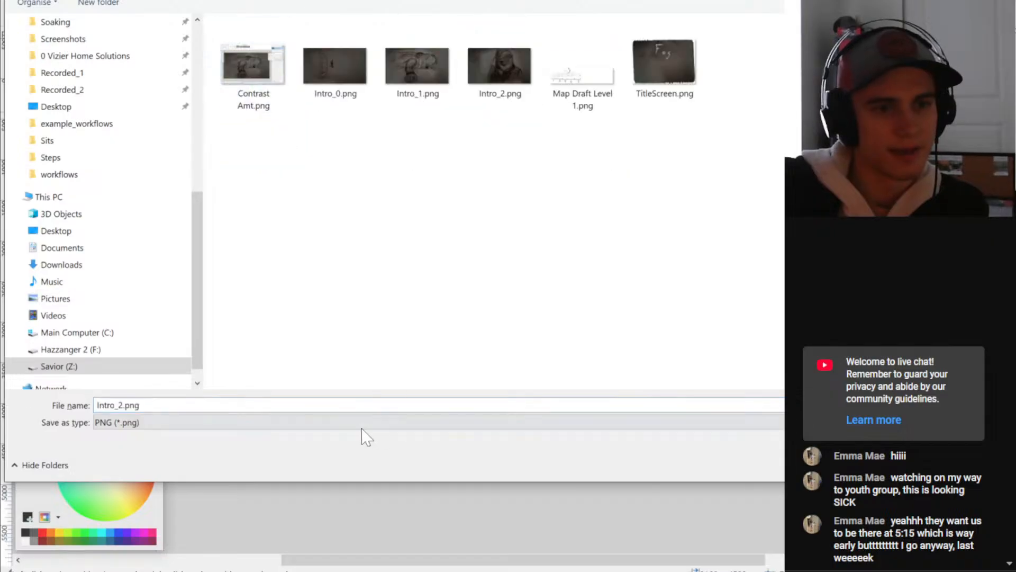
text(HUD)
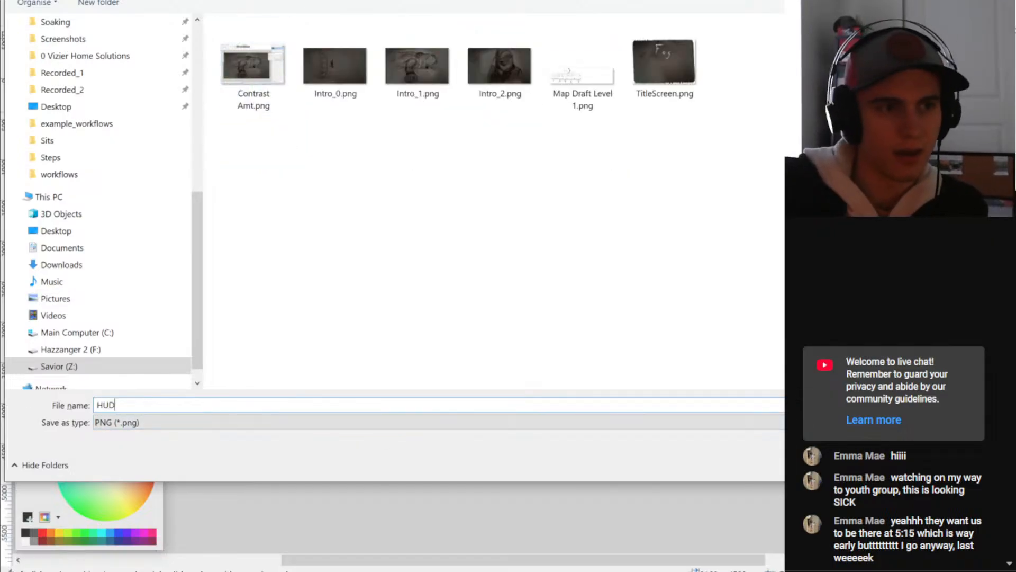
scroll(129, 277, up, 7)
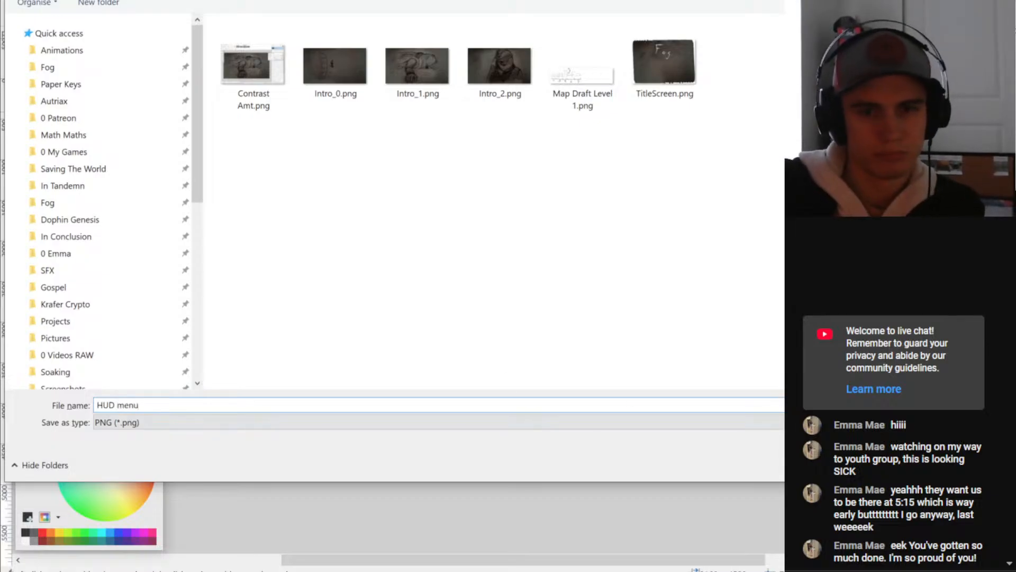
key(ctrl+a)
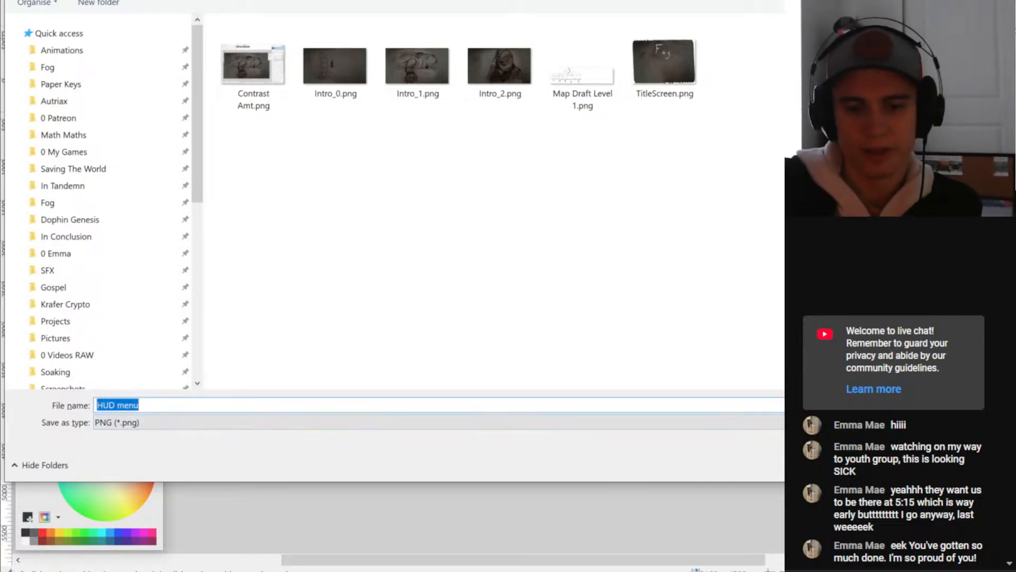
text(Effigee)
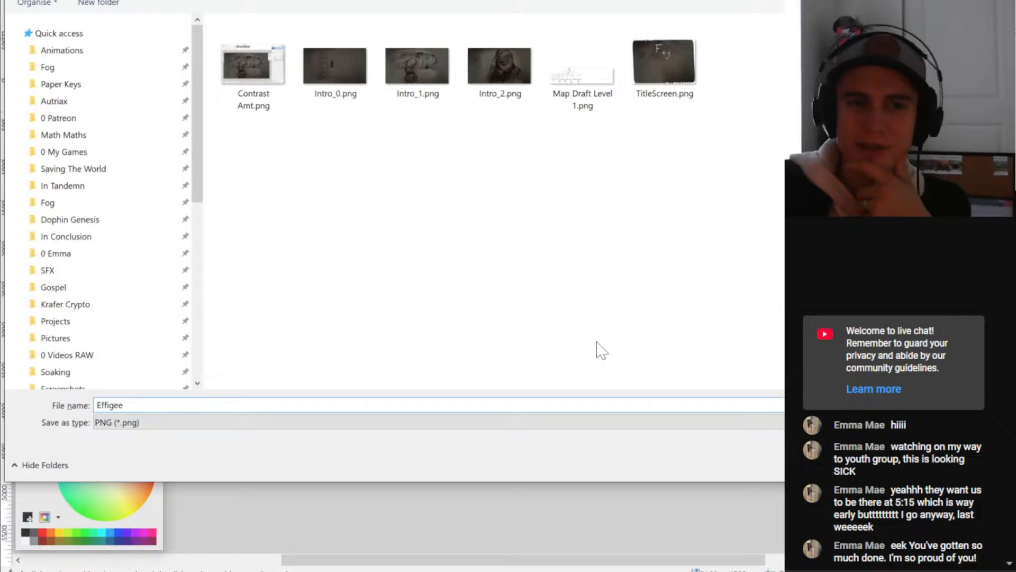
key(Return)
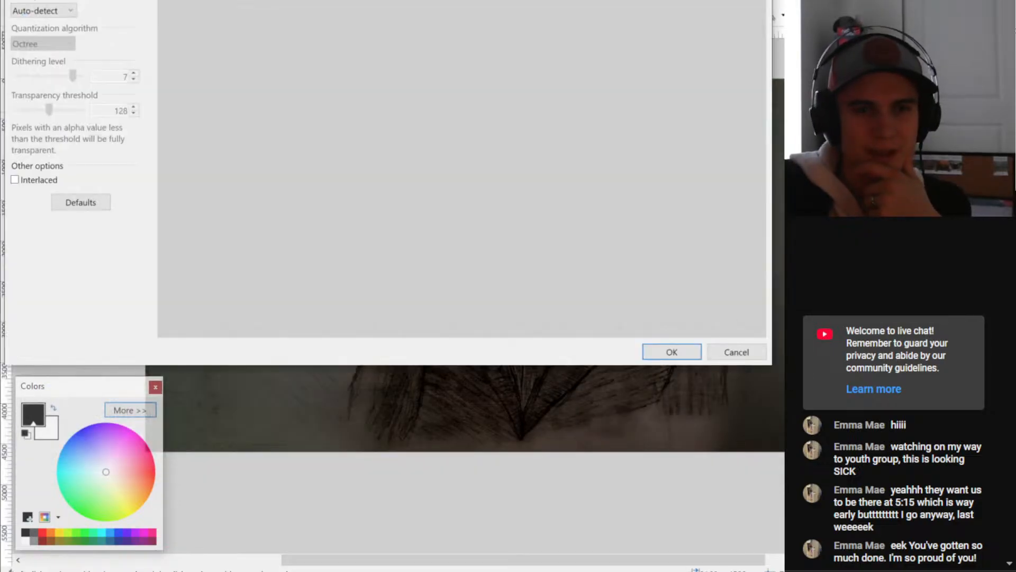
click(679, 353)
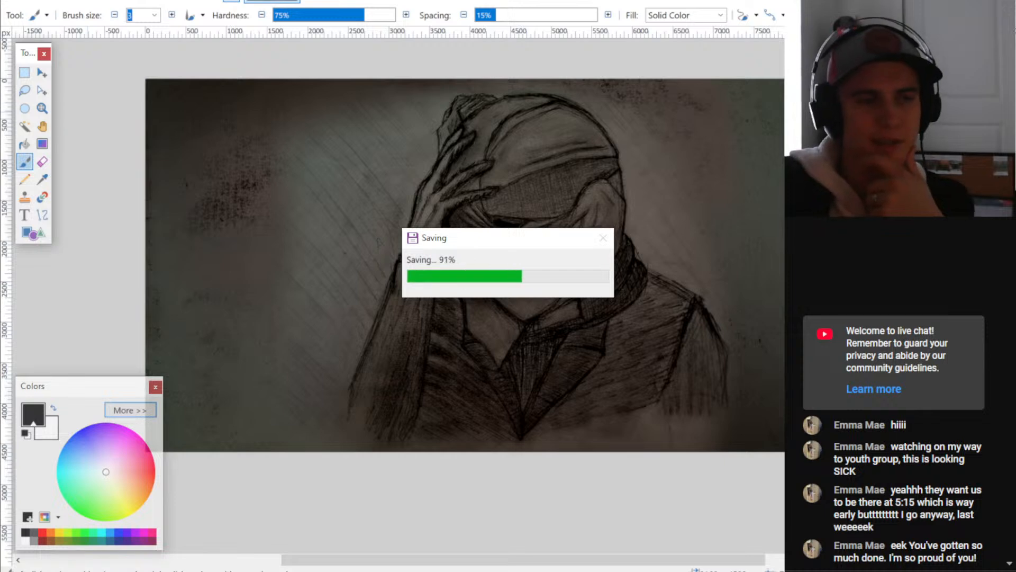
- Resize the Effigee image to 25 percent of its size
click(93, 0)
click(115, 10)
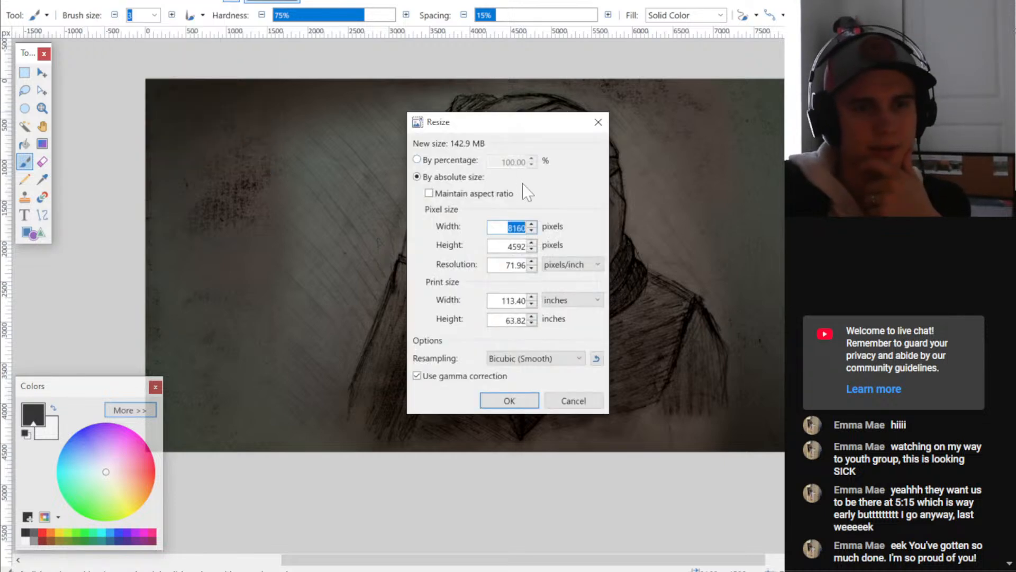
click(423, 160)
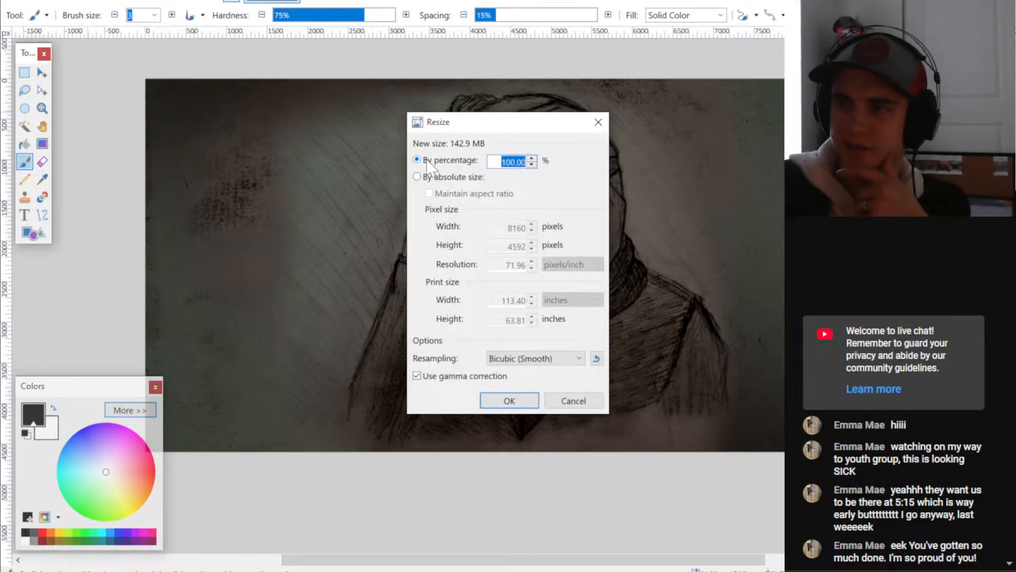
text(25)
key(Return)
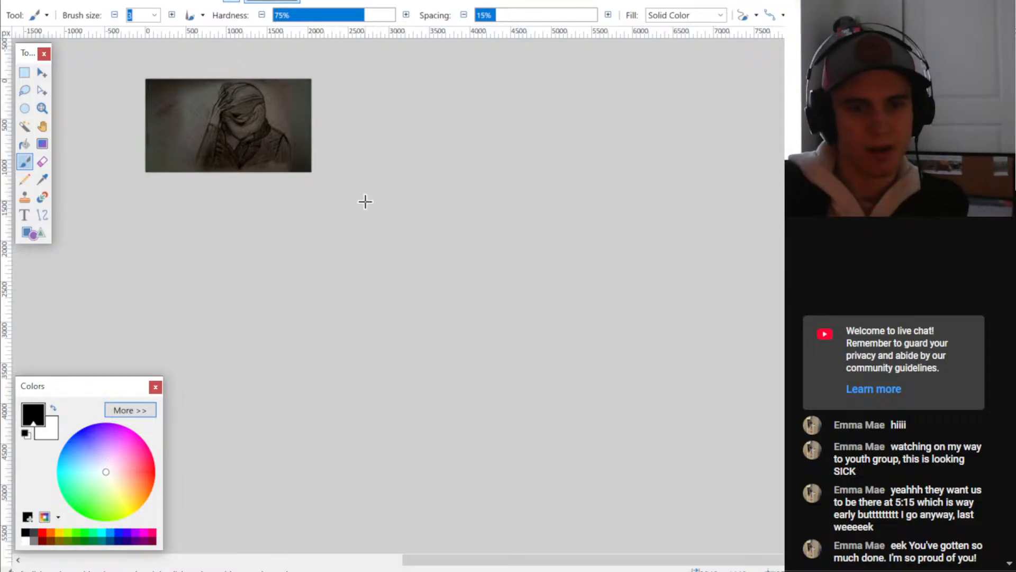
ctrl+scroll(430, 330, up, 2)
ctrl+scroll(389, 296, up, 5)
middle_drag(547, 236, 520, 295)
ctrl+scroll(518, 294, down, 2)
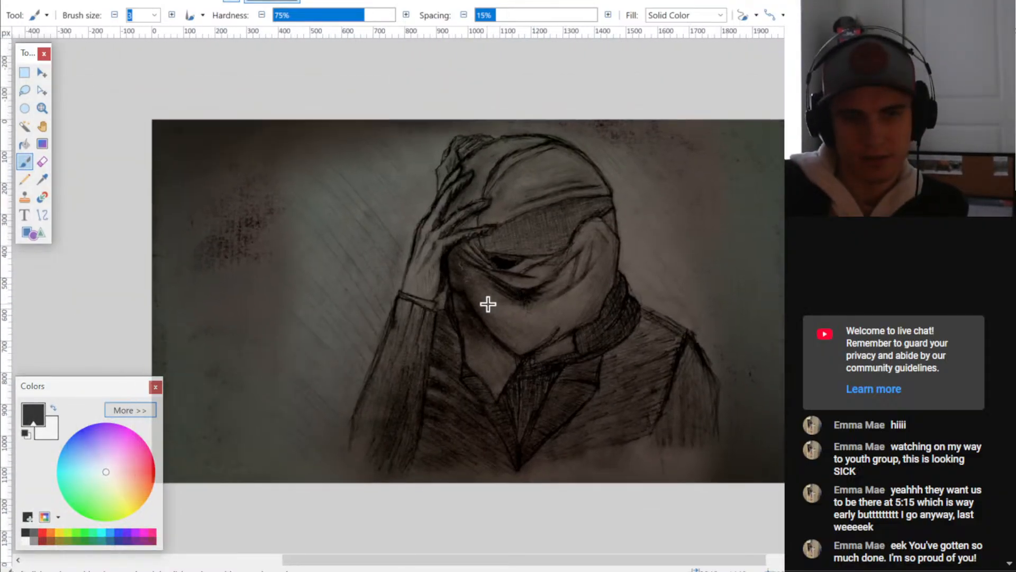
- Save the resized Effigee image and check the drawing's detail around the raised hand
key(ctrl+s)
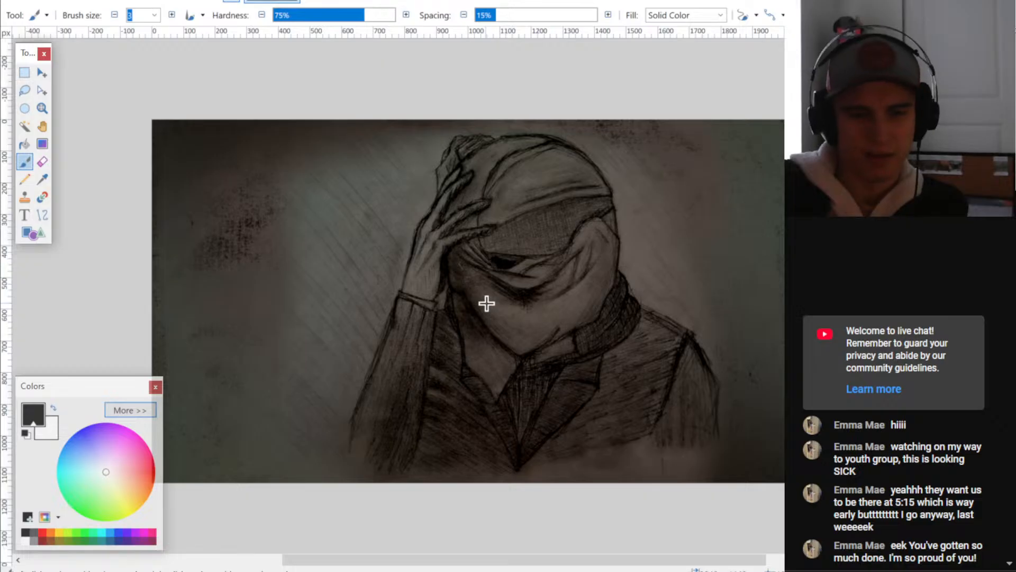
ctrl+scroll(458, 270, up, 8)
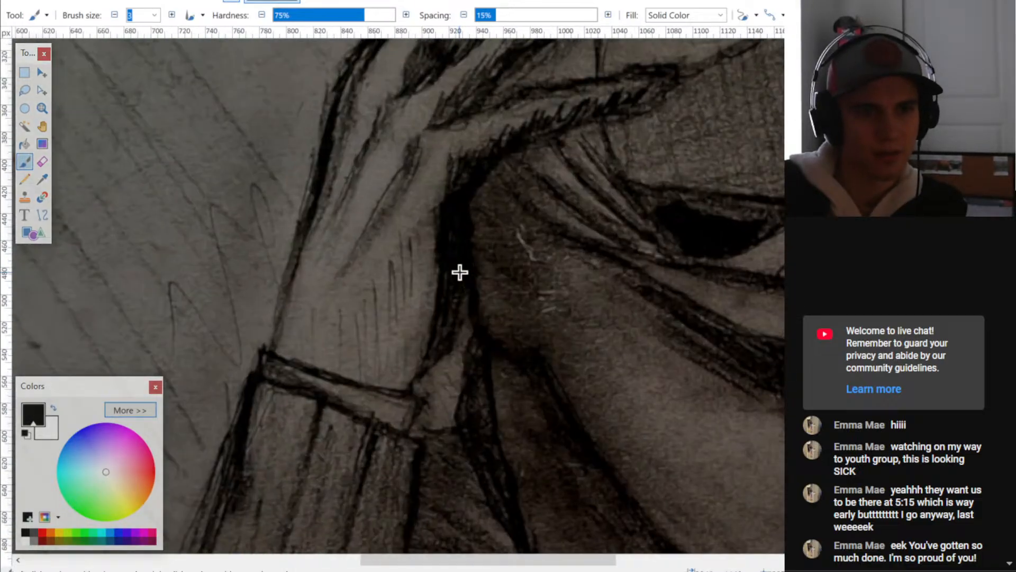
ctrl+scroll(460, 272, down, 8)
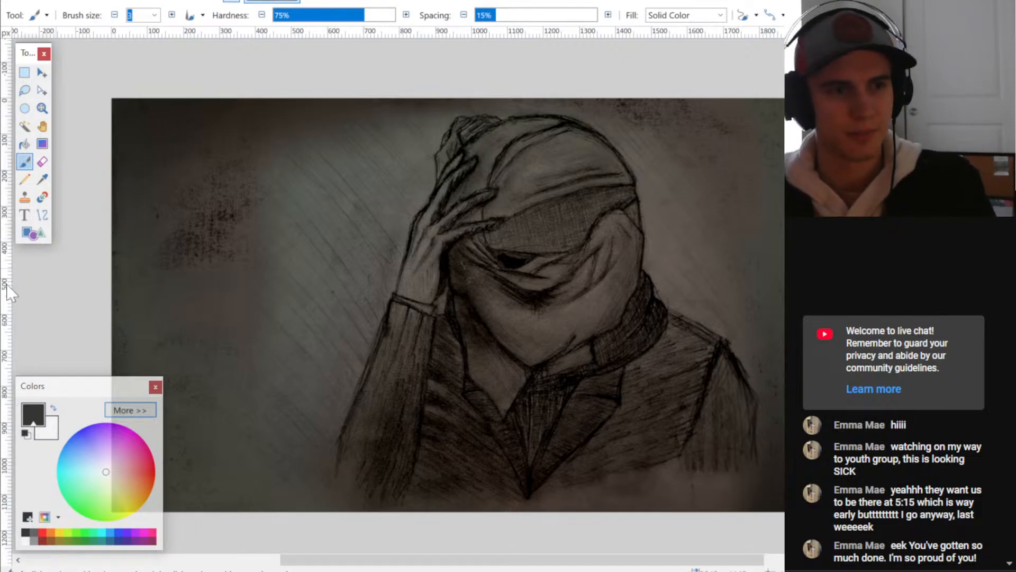
- Sample two grey background tones as primary and secondary colours, and set the Paintbrush to 0% hardness and size 50
click(42, 179)
click(286, 273)
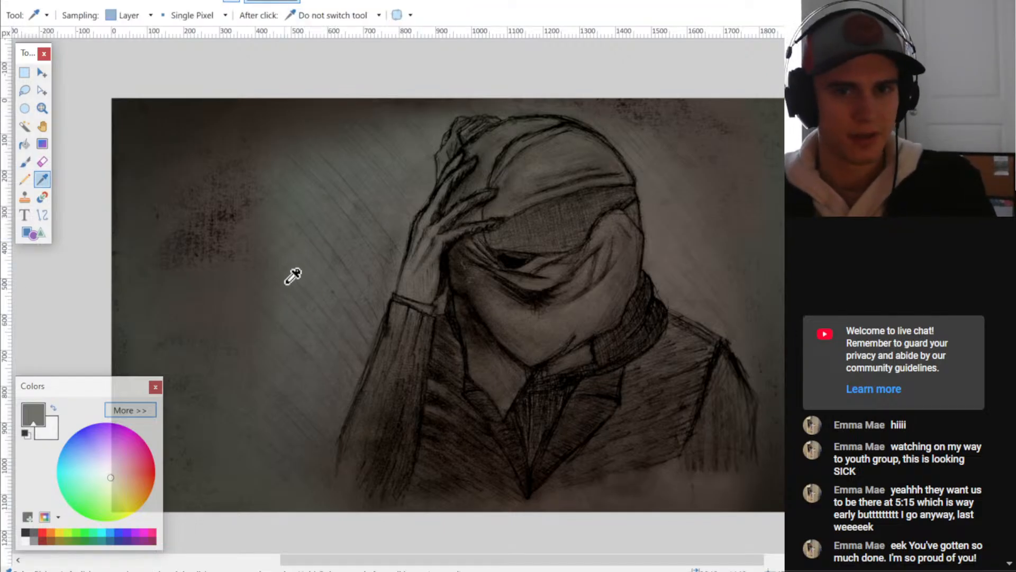
right_click(234, 317)
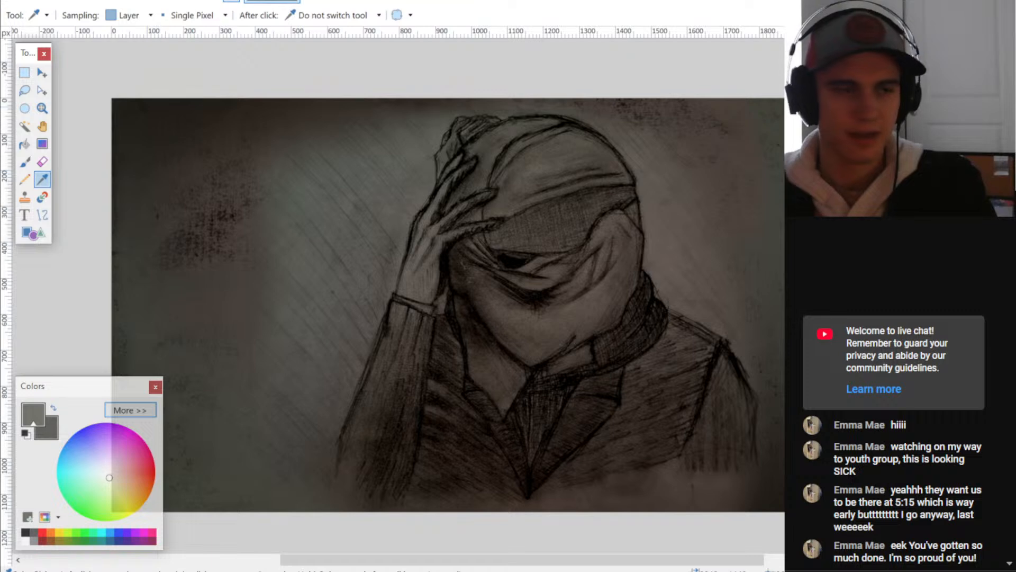
click(24, 161)
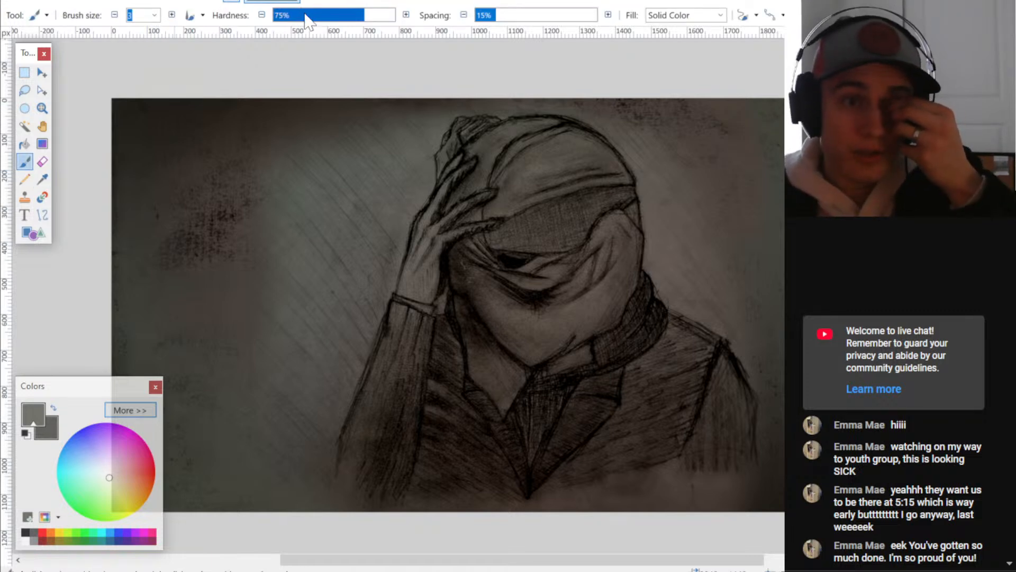
drag(305, 14, 267, 14)
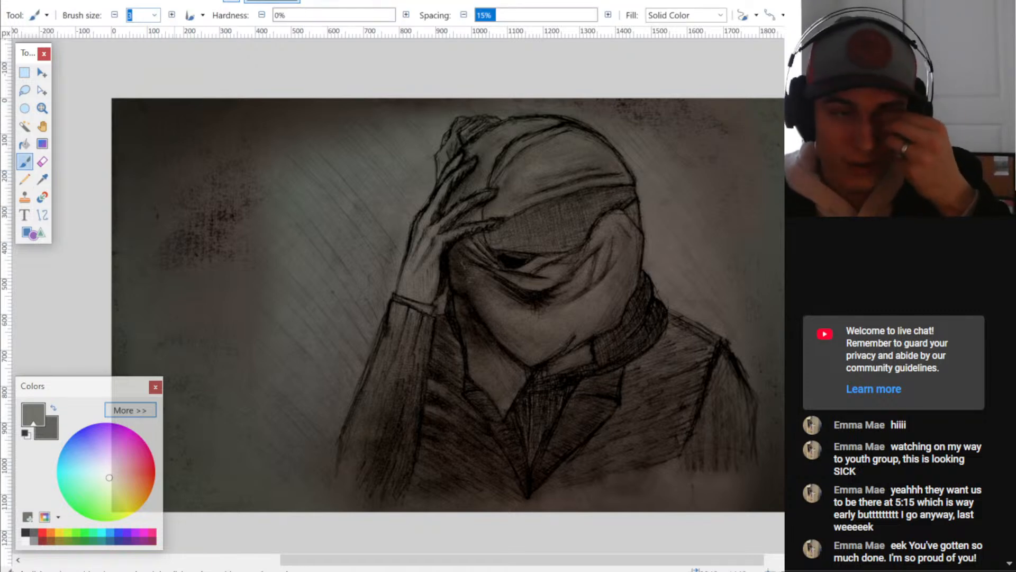
text(50)
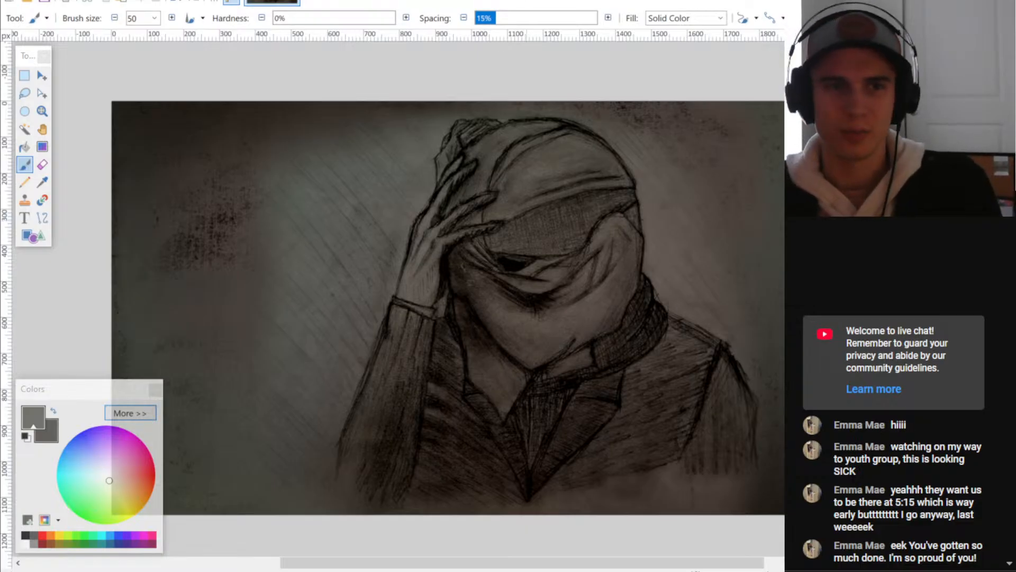
- Paint over the hooded figure with broad diagonal strokes of the sampled grey
mouse_move(367, 366)
mouse_down()
mouse_move(429, 253)
mouse_move(386, 302)
mouse_move(444, 174)
mouse_move(355, 247)
mouse_move(445, 233)
mouse_move(335, 452)
mouse_move(476, 492)
mouse_move(665, 458)
mouse_move(714, 460)
mouse_move(572, 466)
mouse_move(635, 296)
mouse_move(481, 392)
mouse_move(609, 223)
mouse_move(418, 366)
mouse_move(477, 207)
mouse_move(409, 203)
mouse_move(582, 127)
mouse_move(418, 338)
mouse_up()
mouse_move(659, 172)
mouse_down()
mouse_move(635, 265)
mouse_move(677, 328)
mouse_move(725, 371)
mouse_move(746, 432)
mouse_move(741, 373)
mouse_move(554, 395)
mouse_move(370, 455)
mouse_move(314, 451)
mouse_move(283, 476)
mouse_move(392, 511)
mouse_up()
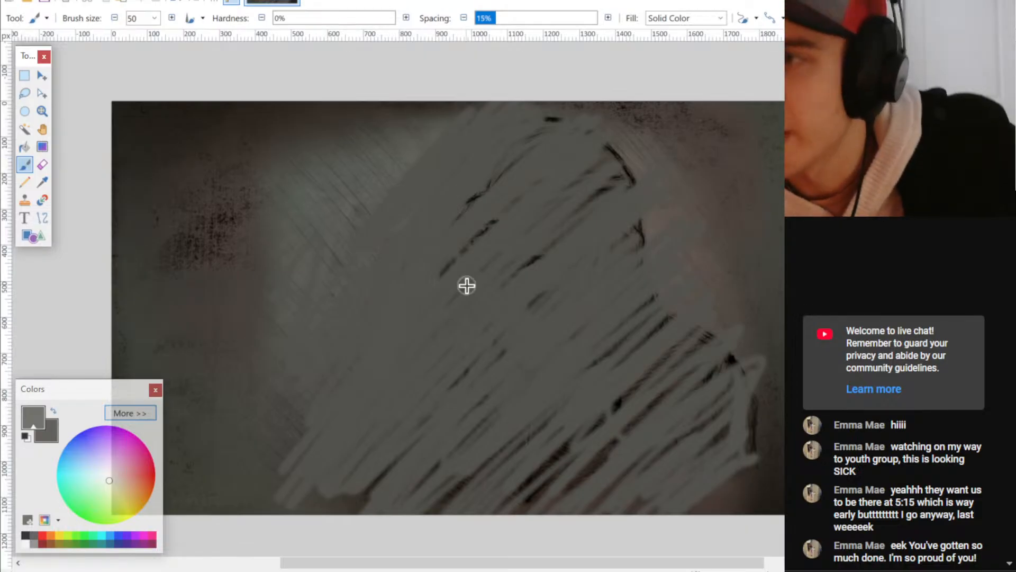
key(z)
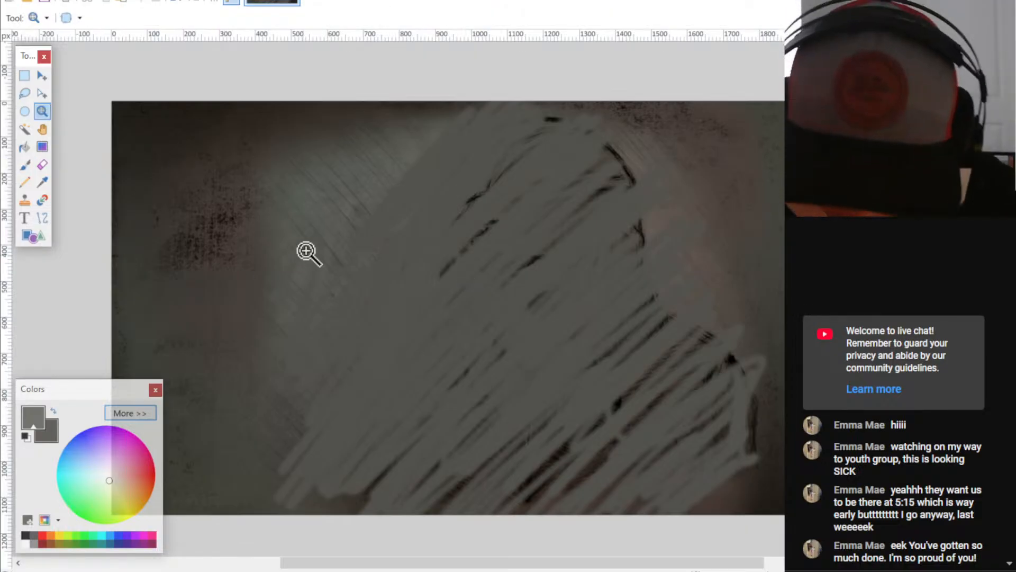
drag(297, 255, 324, 226)
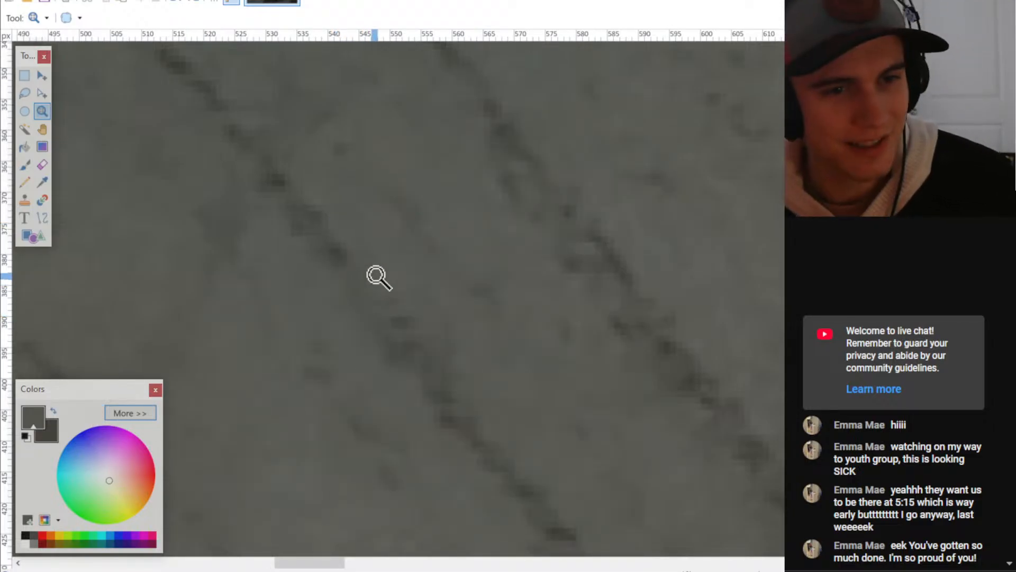
ctrl+scroll(405, 345, down, 9)
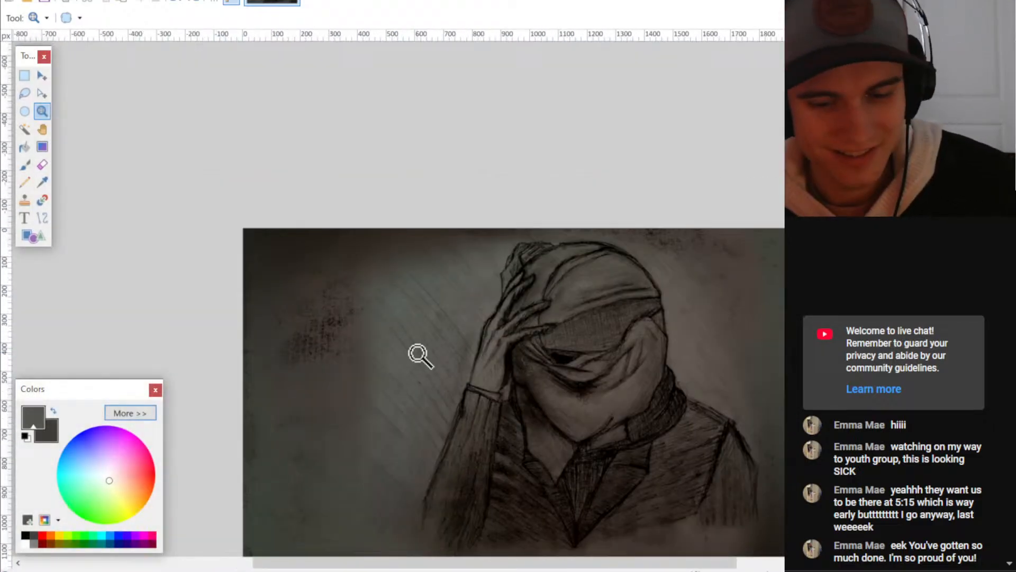
middle_drag(417, 353, 442, 229)
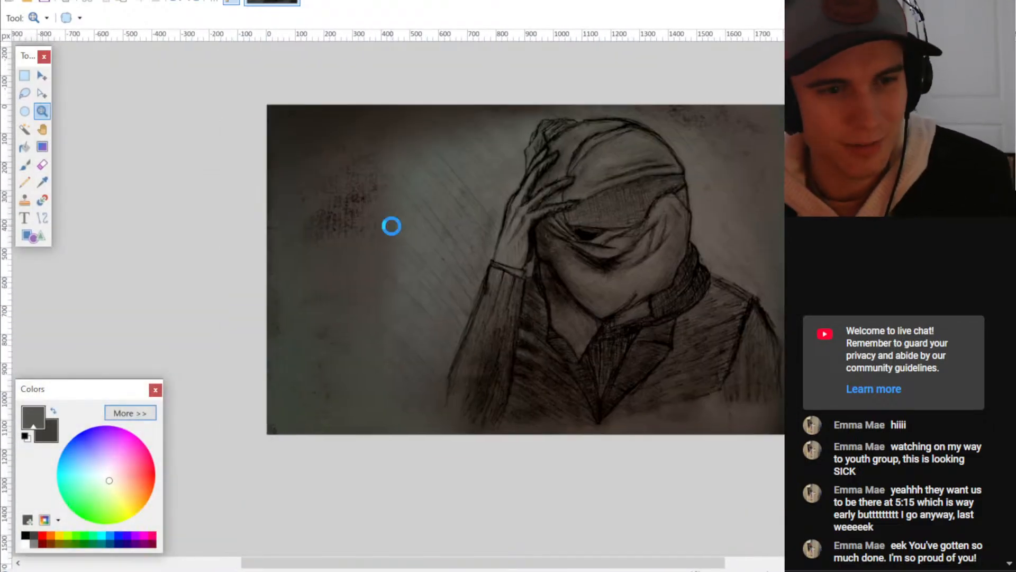
- Try additional grey strokes along the upper-left edge of the painted-over figure, and undo them
key(b)
drag(502, 247, 590, 307)
ctrl+scroll(590, 306, up, 3)
ctrl+scroll(616, 305, down, 2)
middle_drag(615, 305, 551, 297)
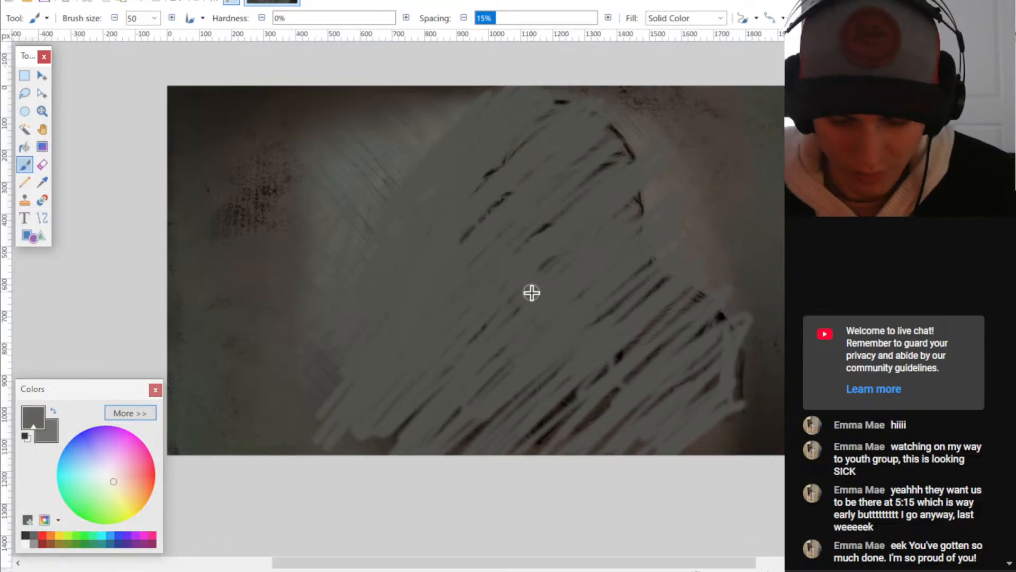
mouse_move(343, 248)
mouse_down()
mouse_move(449, 116)
mouse_move(319, 286)
mouse_move(496, 159)
mouse_move(339, 345)
mouse_up()
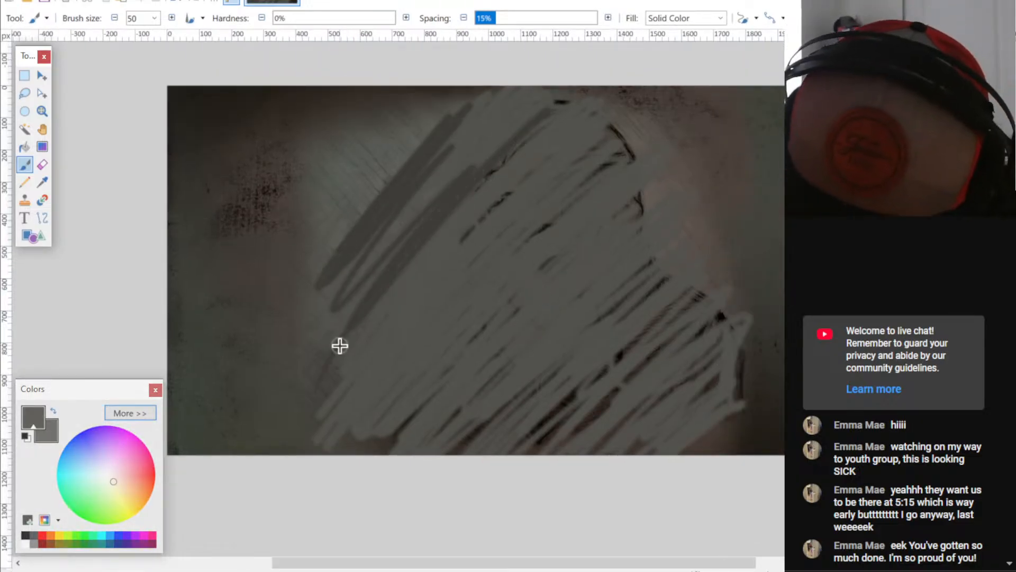
key(ctrl+z)
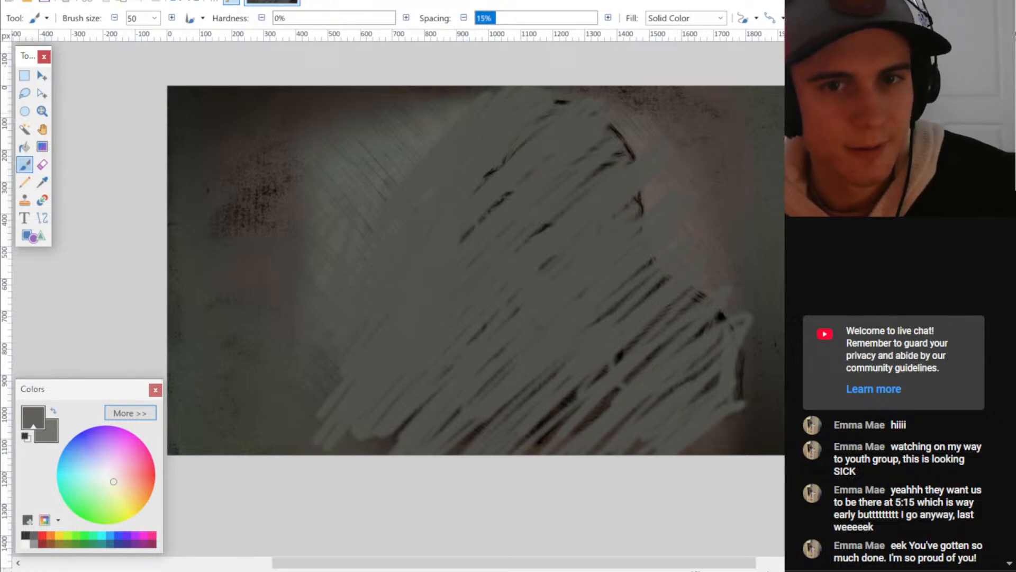
- Apply a Gaussian Blur with a high radius to the painted grey strokes
key(alt+c)
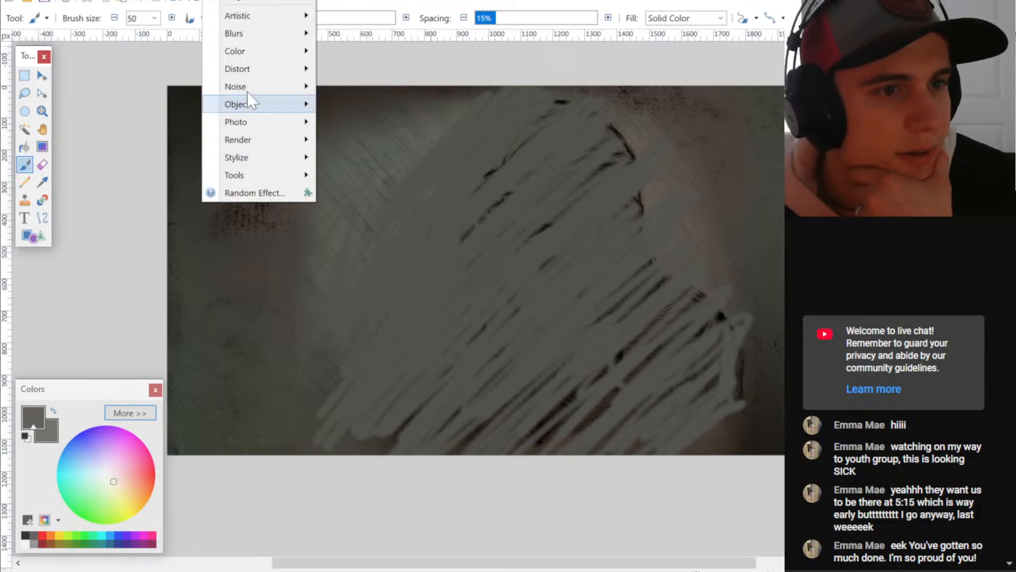
mouse_move(249, 35)
click(360, 68)
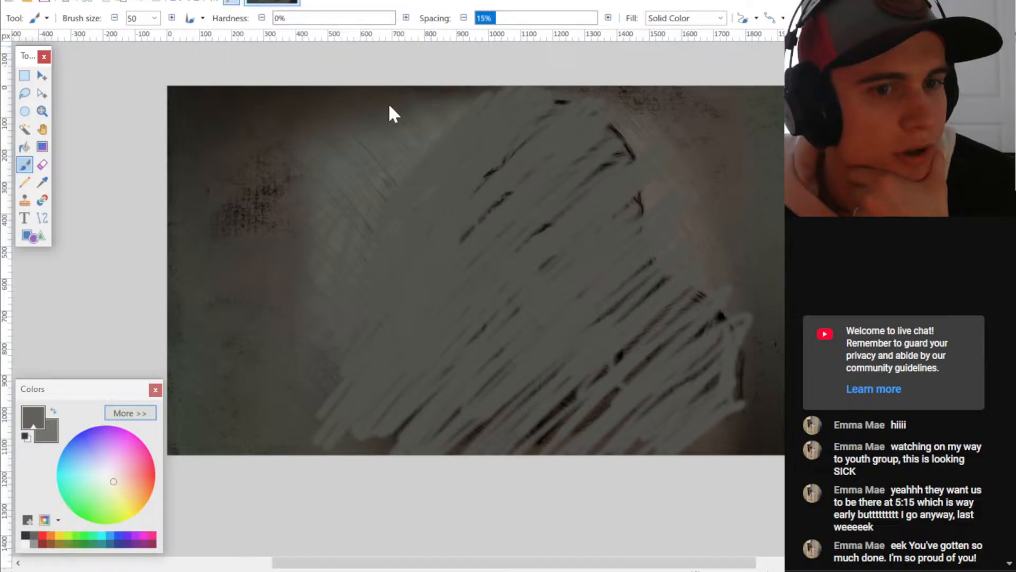
drag(479, 190, 676, 291)
drag(614, 318, 695, 318)
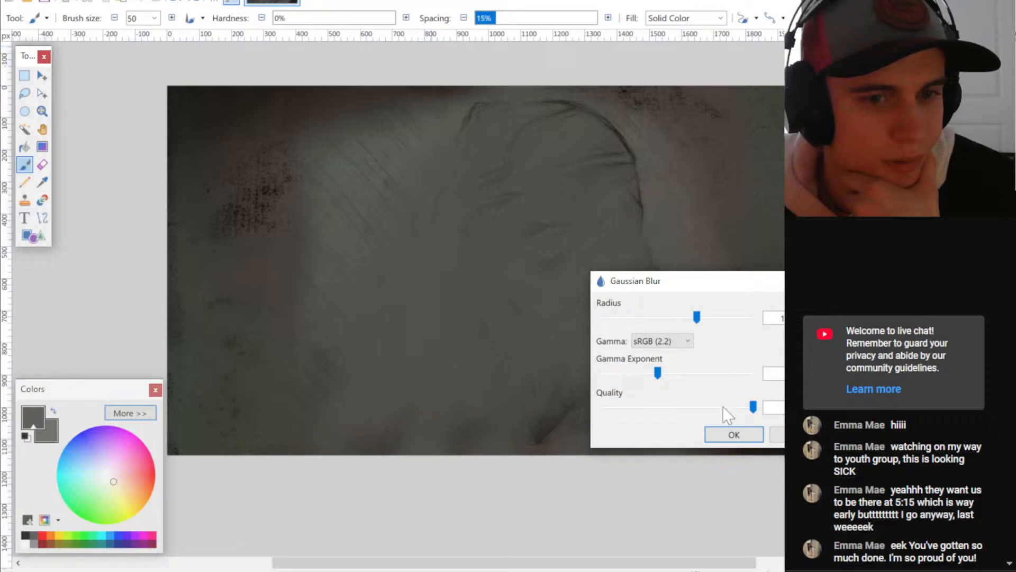
click(731, 435)
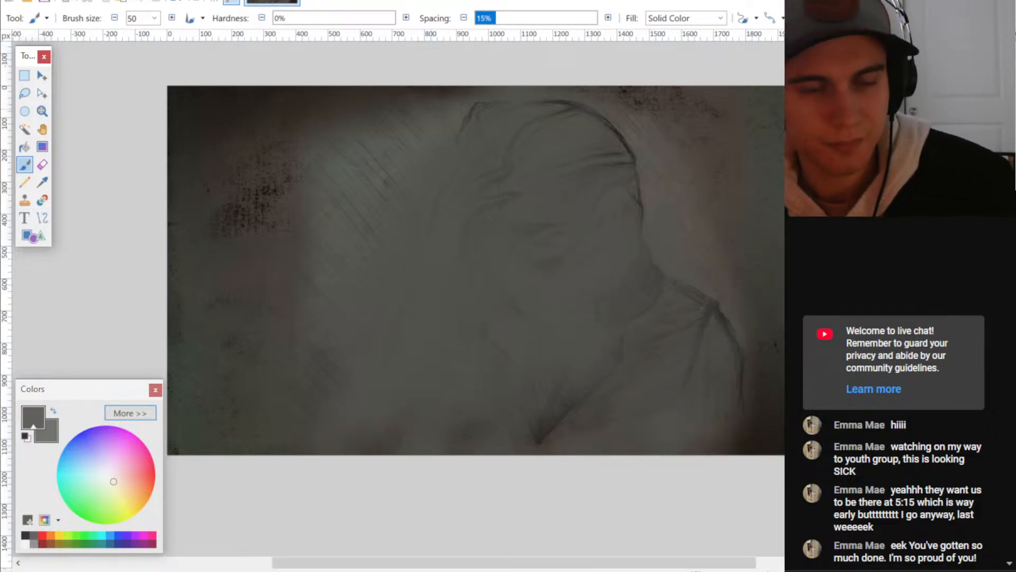
- Select the whole blurred layer, flip it horizontally and shift it over the remaining figure outlines, and clear the selection
ctrl+scroll(678, 203, down, 1)
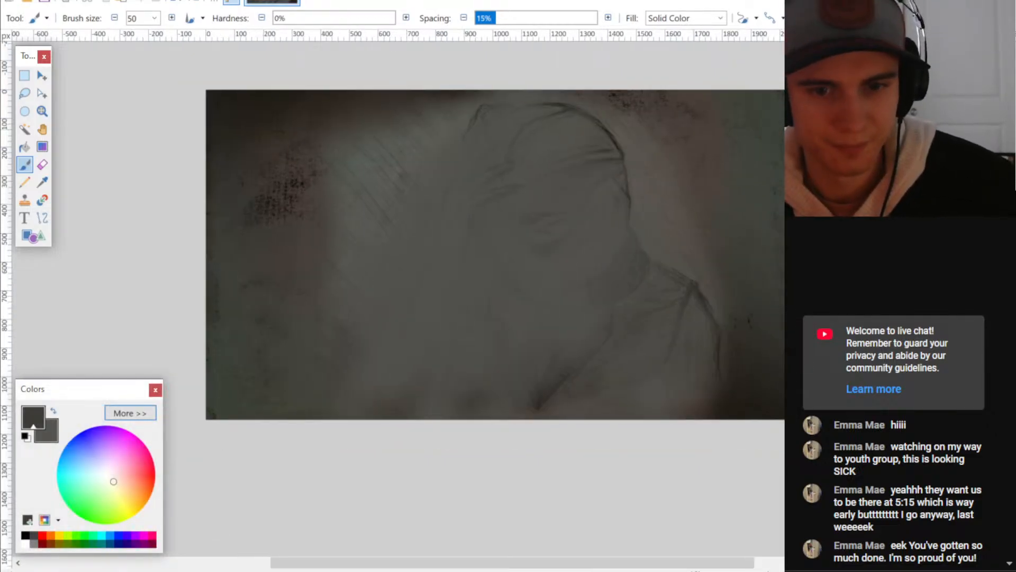
click(973, 466)
key(ctrl+a)
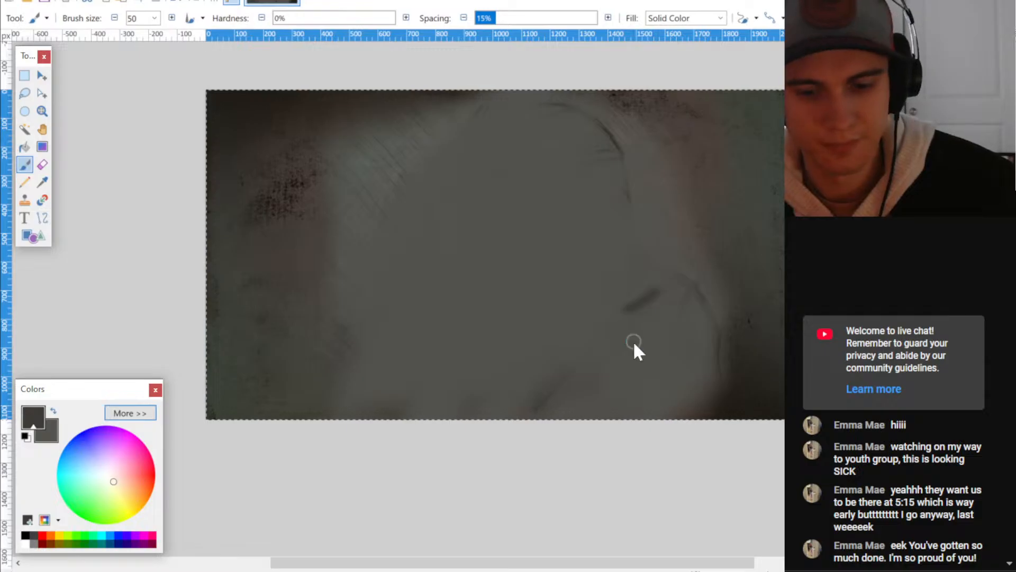
key(m)
drag(627, 300, 594, 272)
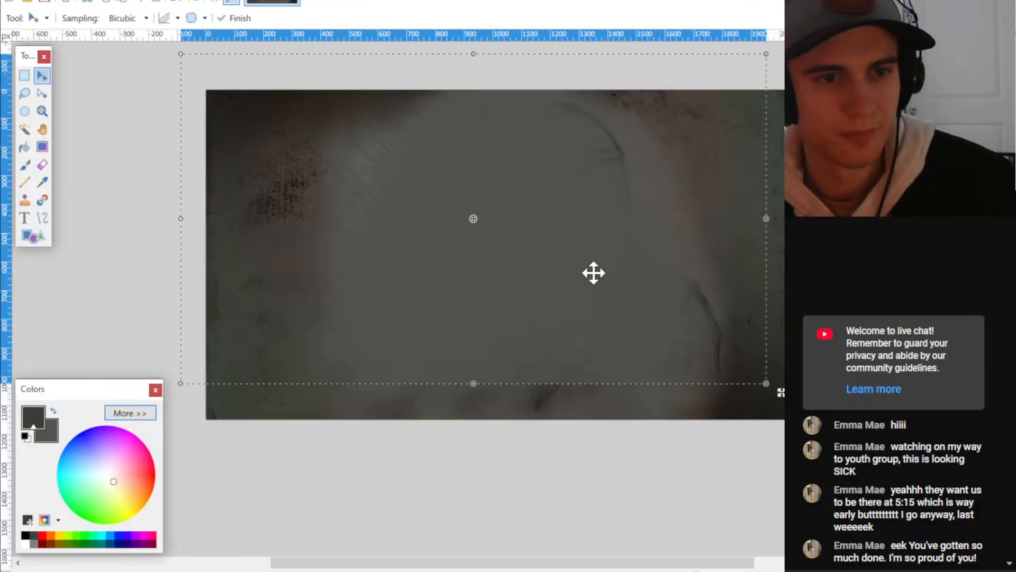
drag(780, 220, 185, 233)
drag(536, 232, 574, 269)
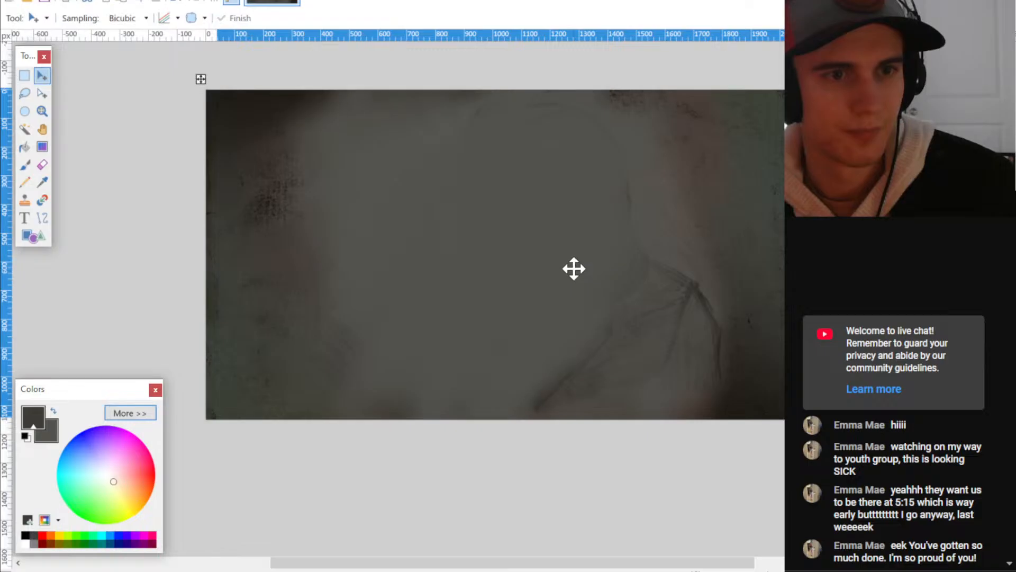
key(ctrl+d)
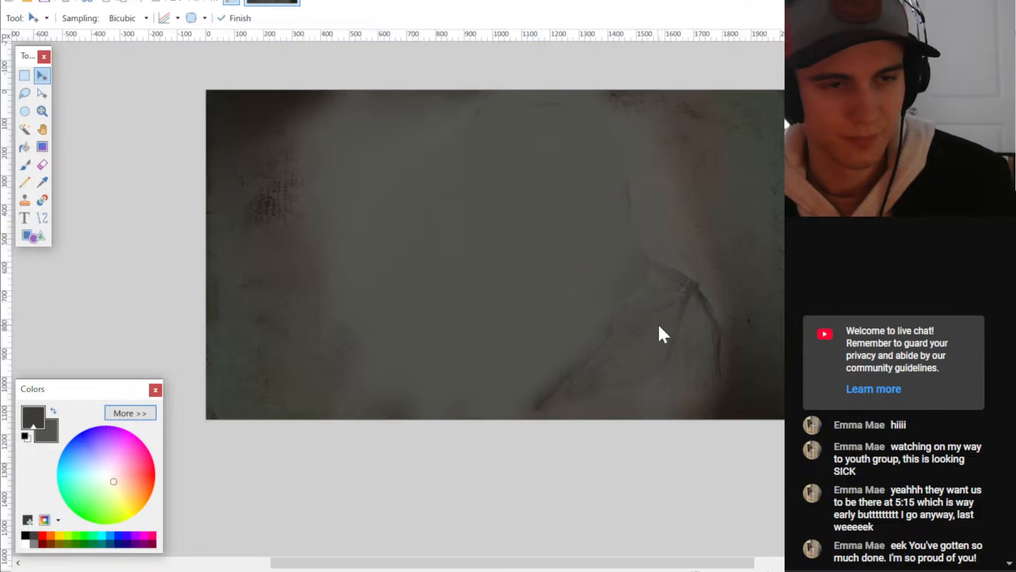
middle_drag(604, 271, 594, 278)
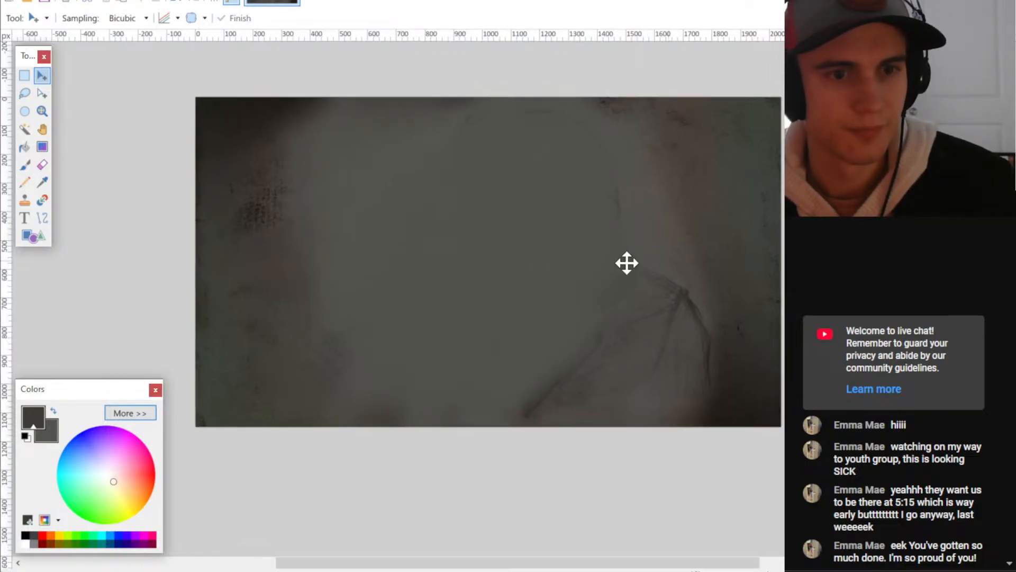
- Select the entire layer again and shift it right over the remaining shoulder lines, and clear the selection
key(ctrl+a)
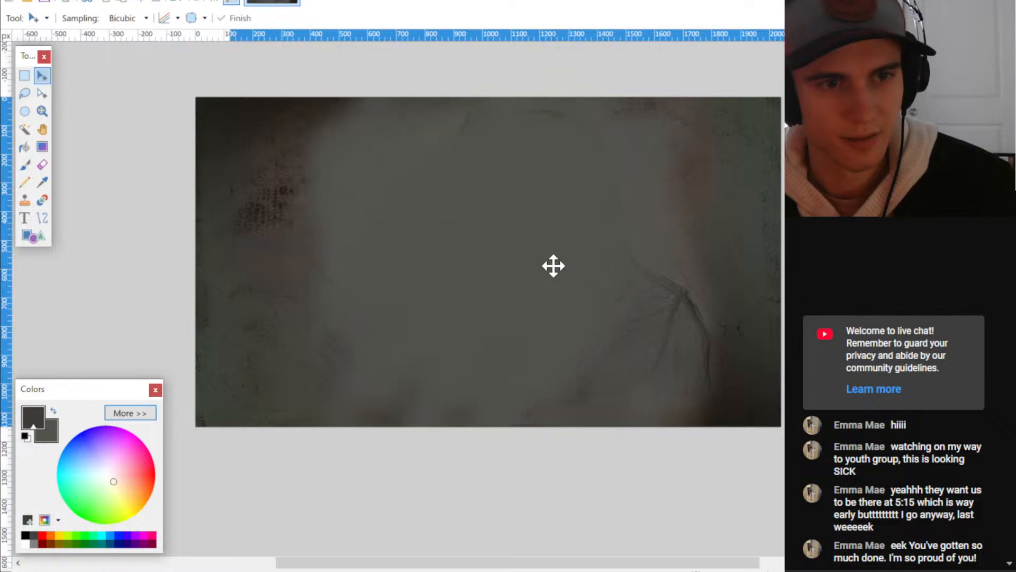
key(ctrl+d)
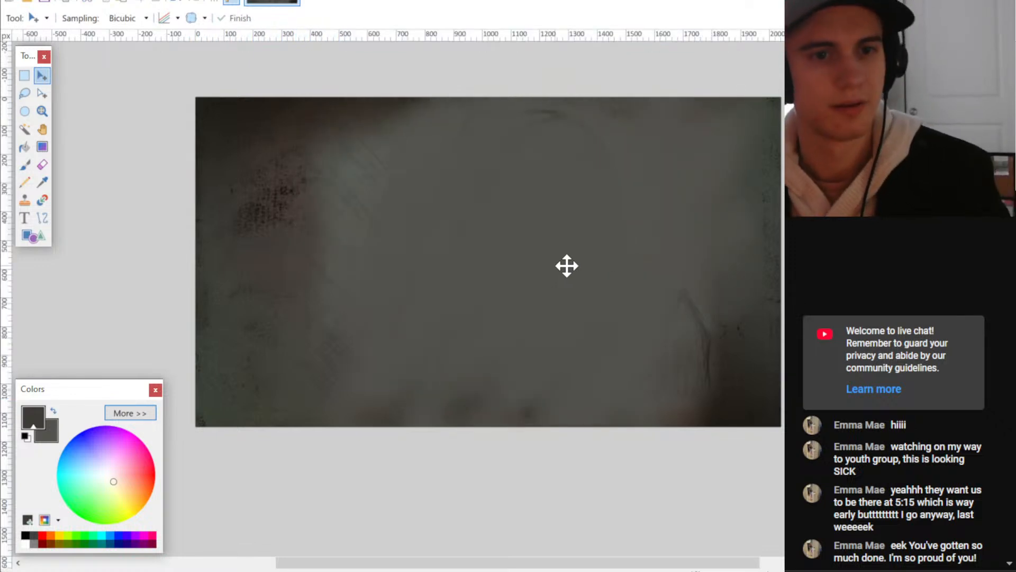
ctrl+scroll(712, 389, down, 3)
ctrl+scroll(628, 415, up, 4)
middle_drag(601, 291, 598, 305)
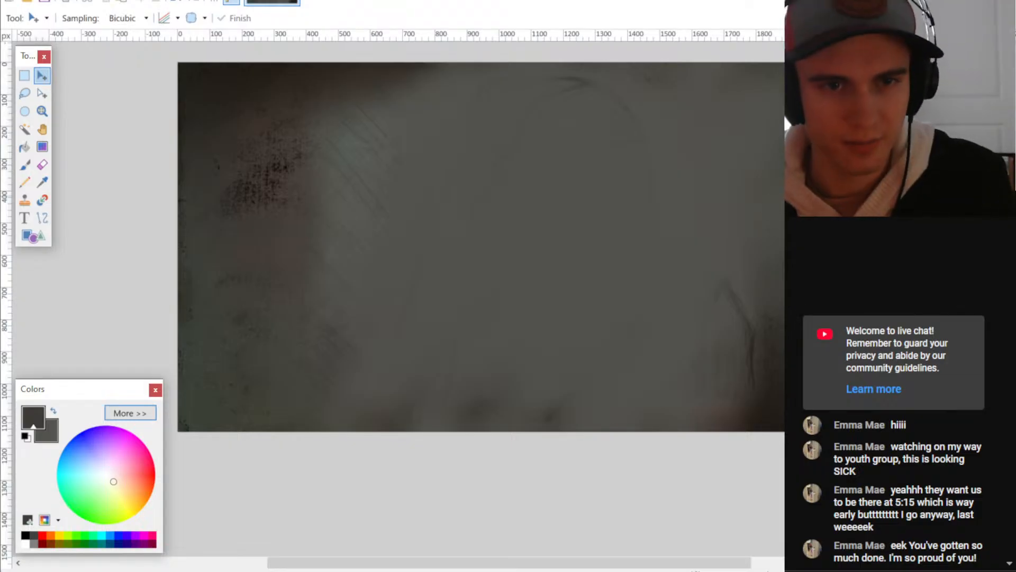
- Turn the entire background upside down by 180 degrees and clear the selection
key(ctrl+a)
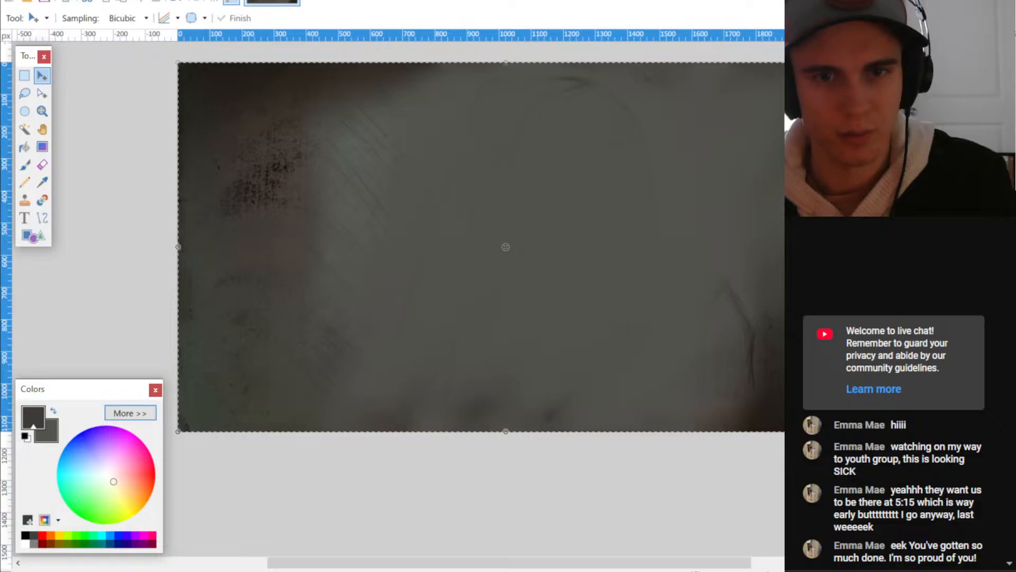
key(F4)
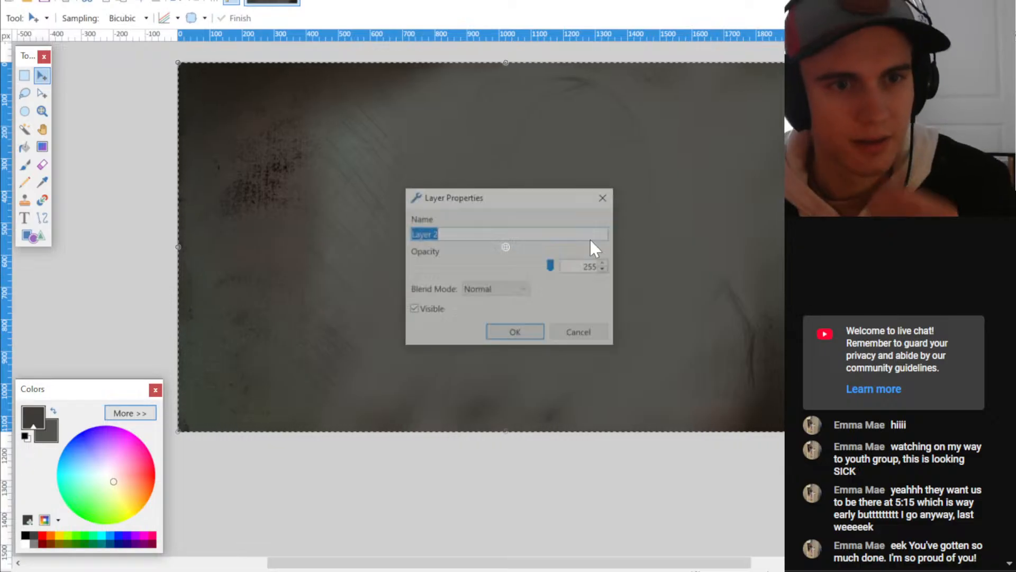
click(567, 332)
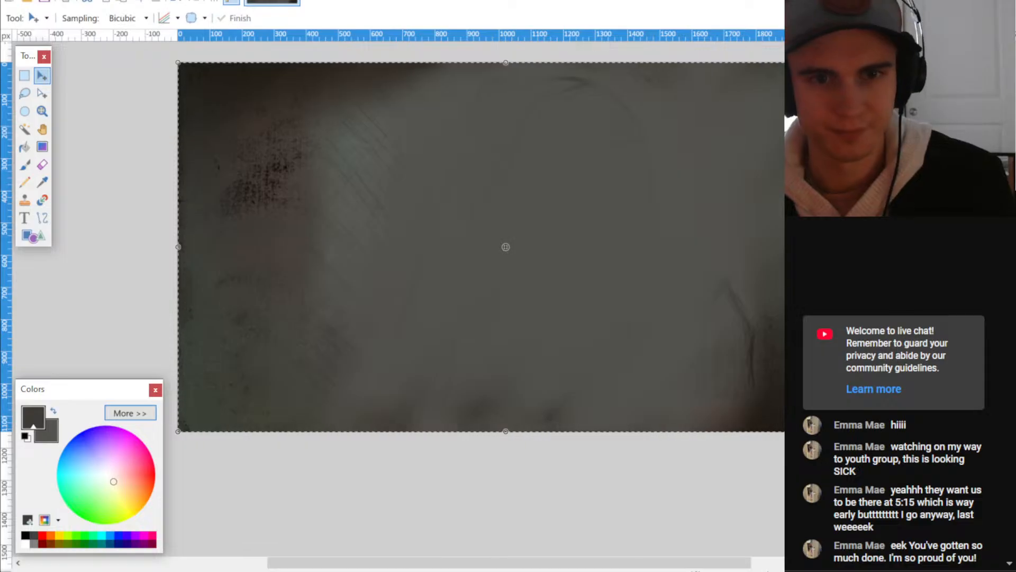
right_drag(703, 141, 135, 253)
key(ctrl+d)
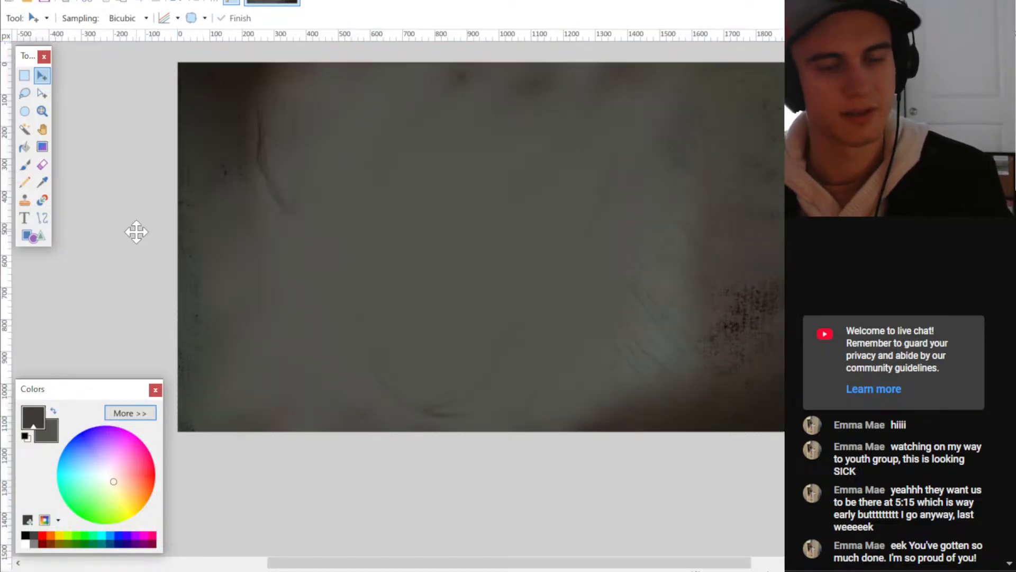
middle_drag(422, 266, 412, 303)
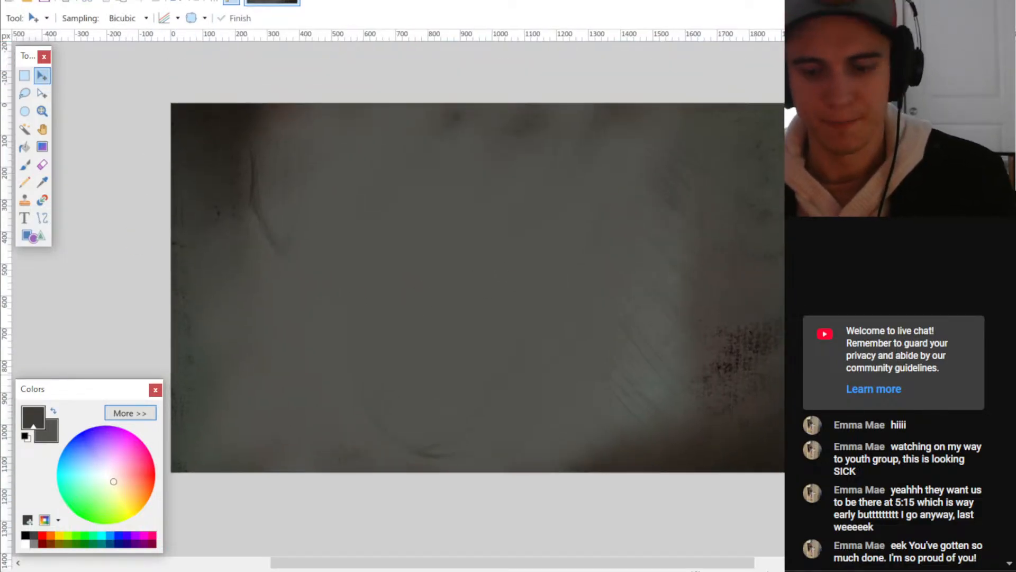
- Reset the colours to black and white and set the Paintbrush hardness to 100%
key(b)
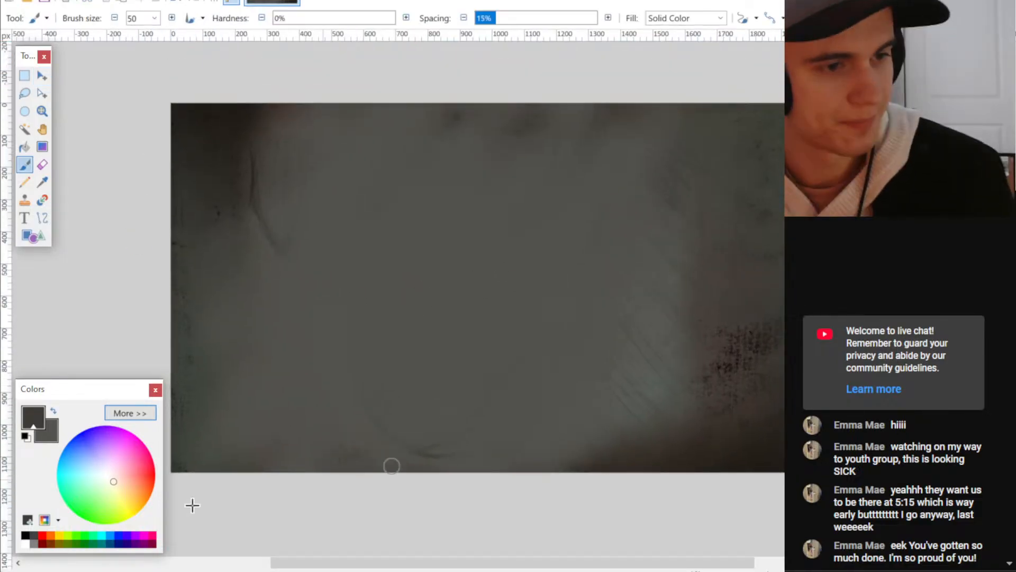
click(25, 436)
drag(285, 21, 397, 26)
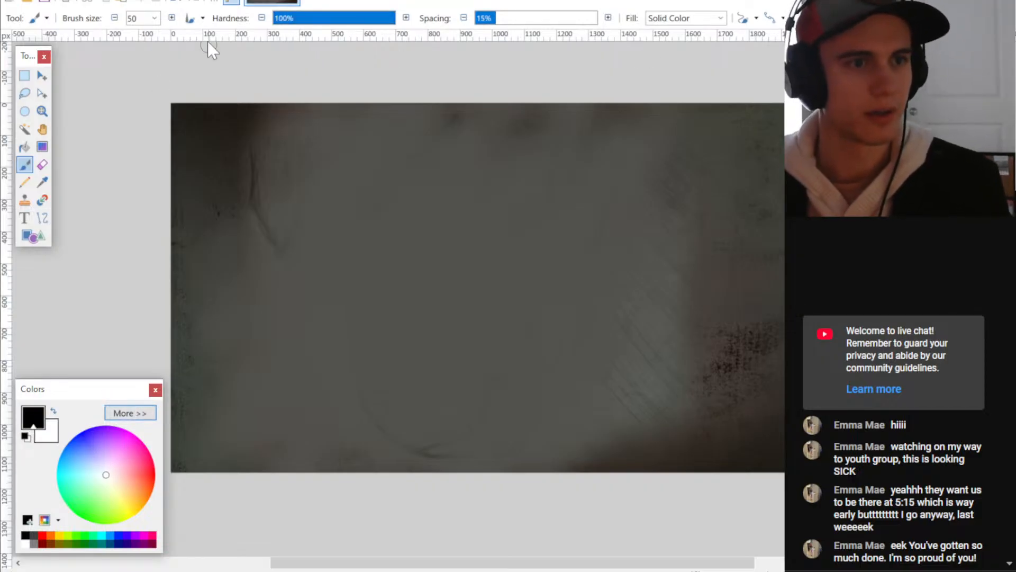
- Reduce the Paintbrush size to 3, trying test strokes at sizes 5 and 3 on the background and undoing them
double_click(134, 19)
text(5)
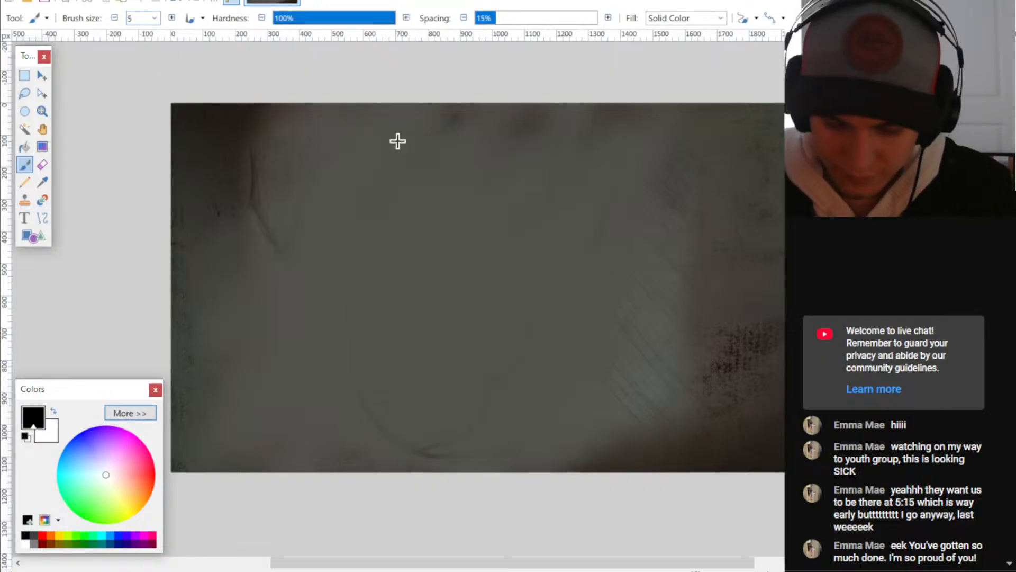
drag(395, 152, 436, 472)
key(ctrl+z)
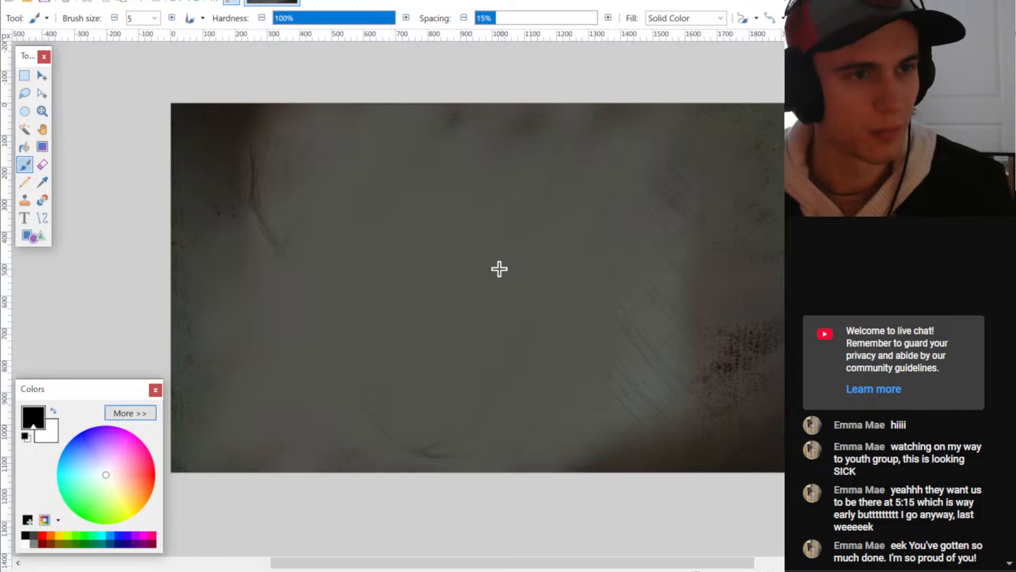
click(114, 17)
click(114, 18)
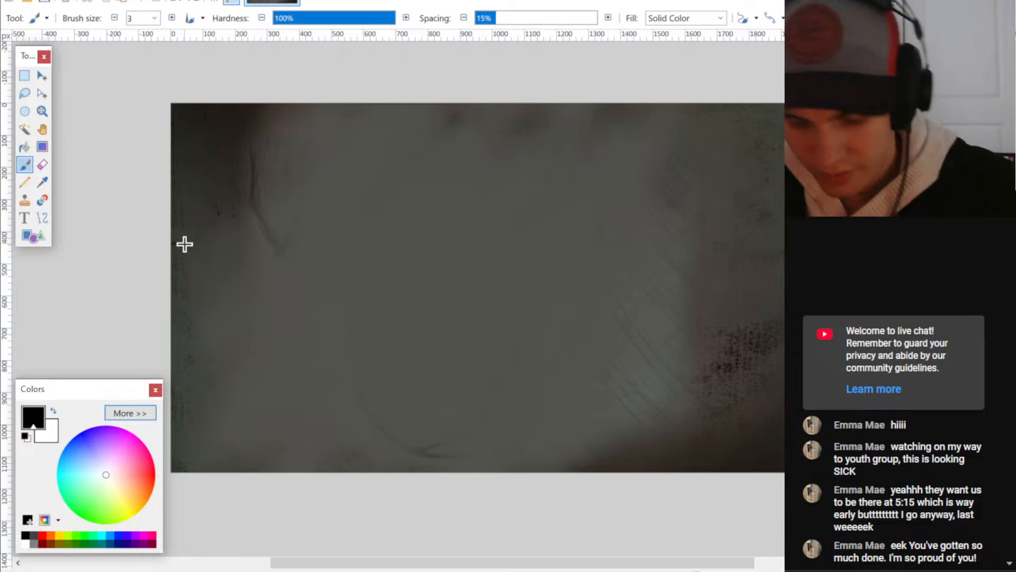
drag(368, 170, 522, 167)
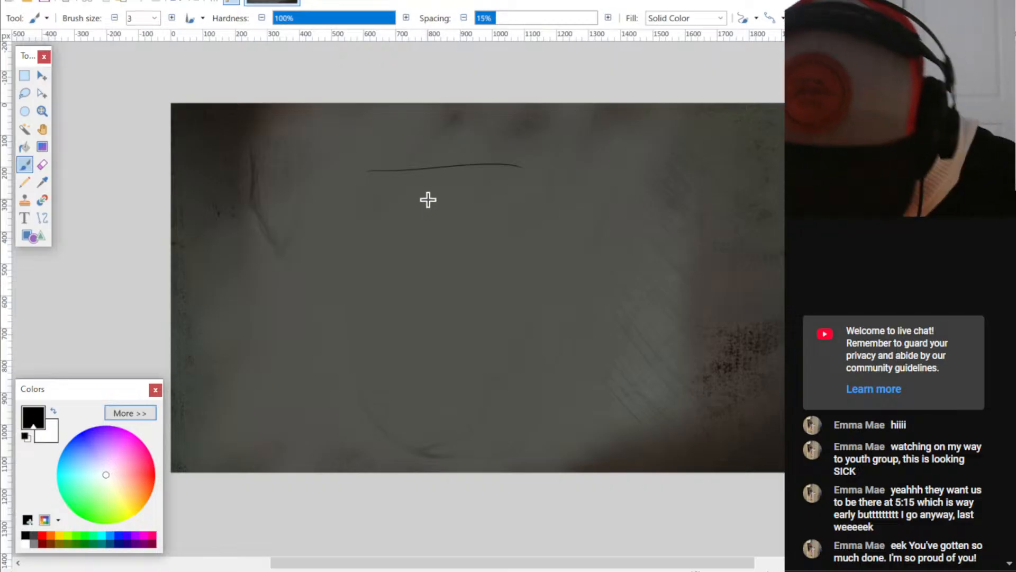
key(ctrl+z)
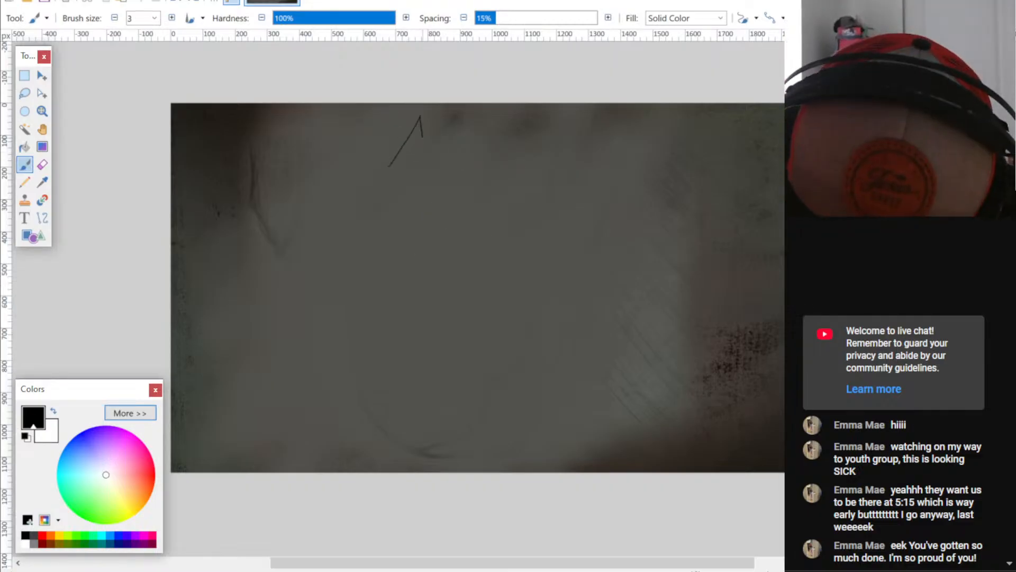
- Handwrite the title "Axe" near the canvas's upper edge and sketch a small axe icon beside it
drag(422, 137, 426, 154)
drag(401, 142, 425, 141)
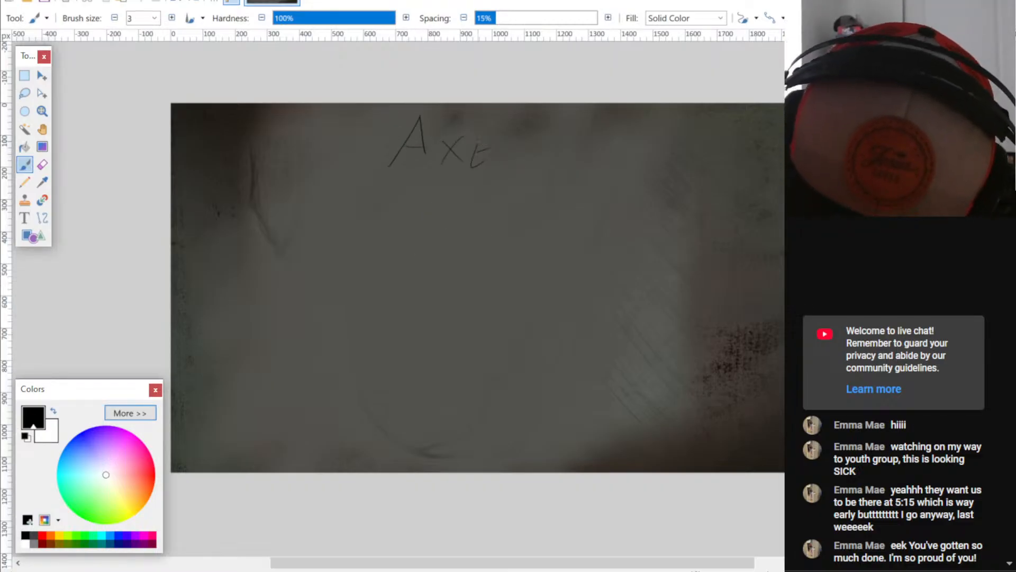
key(ctrl+z)
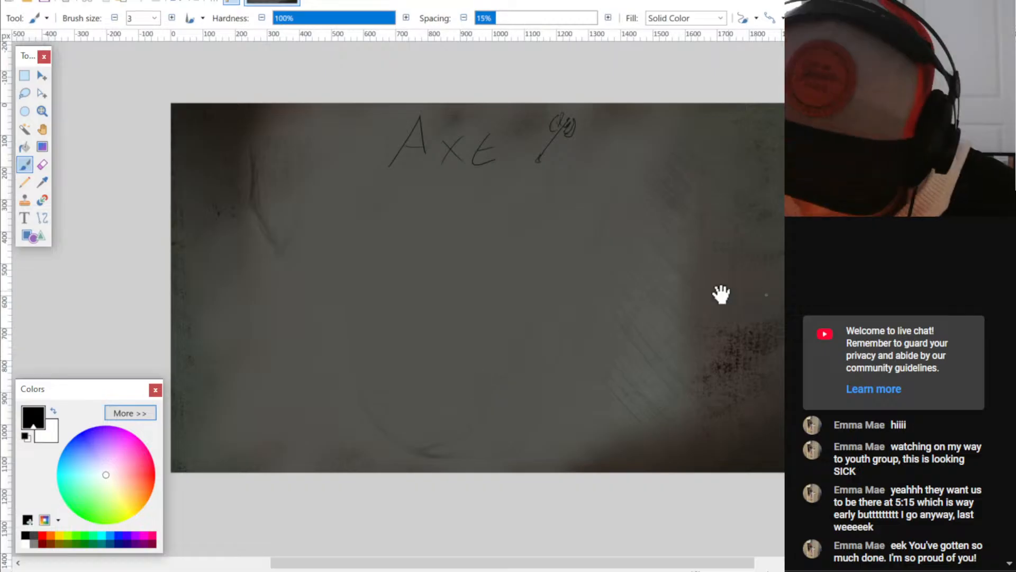
- Sketch two small squares side by side in the upper-right corner of the canvas and retrace their edges
middle_drag(722, 295, 678, 303)
mouse_move(653, 128)
mouse_down()
mouse_move(689, 161)
mouse_move(714, 158)
mouse_move(710, 127)
mouse_up()
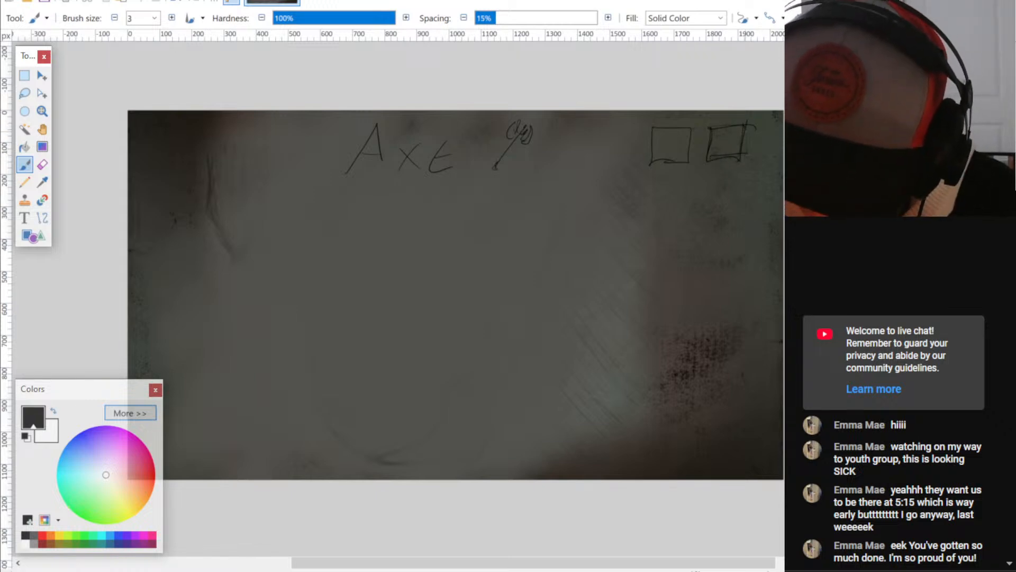
drag(707, 138, 704, 160)
drag(651, 131, 648, 165)
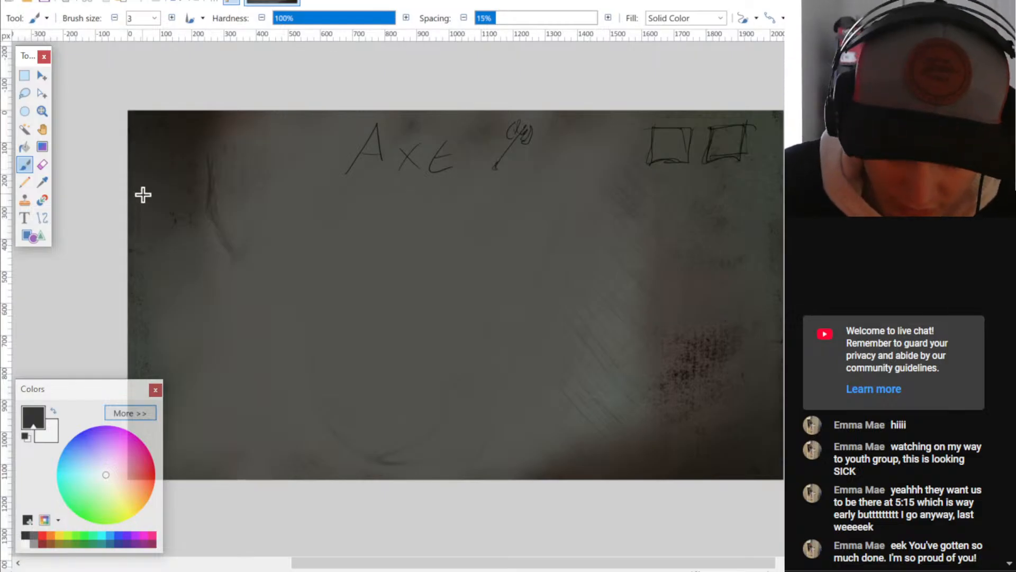
- Outline a tall side panel along the canvas's left edge and fill it with four wavy placeholder text lines
mouse_move(169, 177)
mouse_down()
mouse_move(295, 180)
mouse_move(295, 408)
mouse_move(272, 427)
mouse_up()
key(ctrl+z)
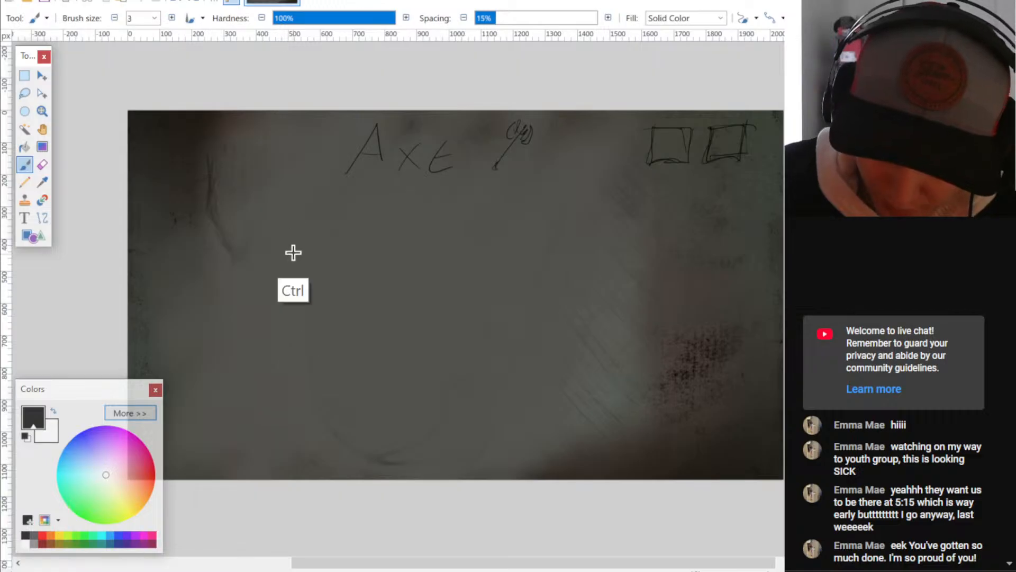
mouse_move(140, 170)
mouse_down()
mouse_move(246, 166)
mouse_move(256, 473)
mouse_up()
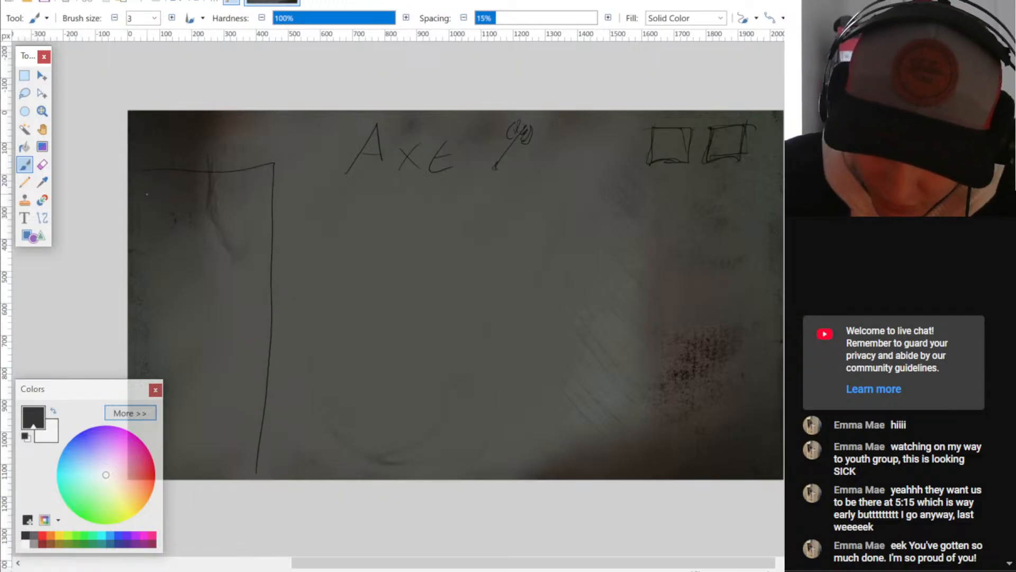
drag(147, 194, 232, 191)
drag(152, 223, 228, 213)
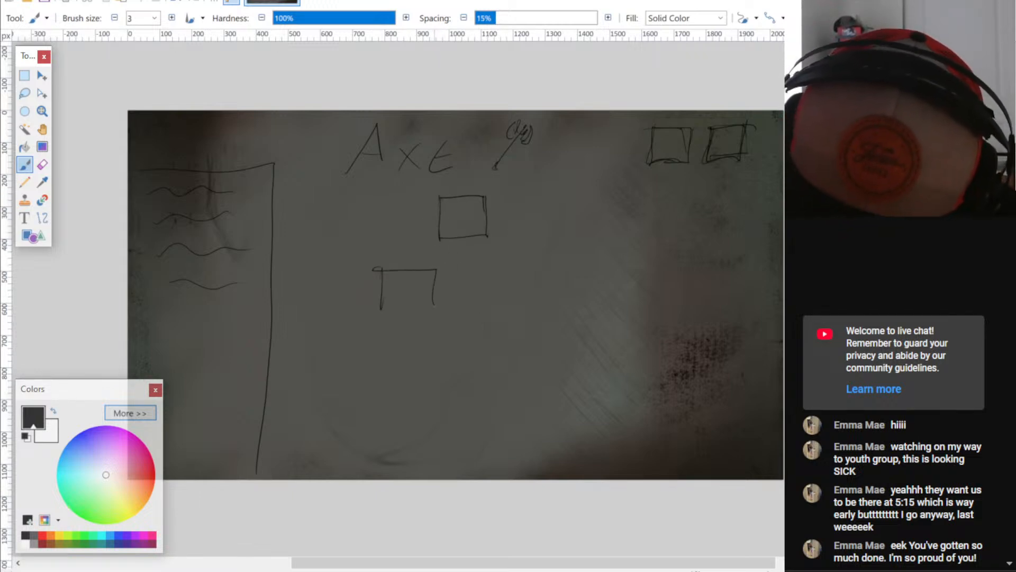
- Draw a square with two diagonal branches below the title and paste two copies of it beneath as a second row
key(ctrl+z)
key(ctrl+z)
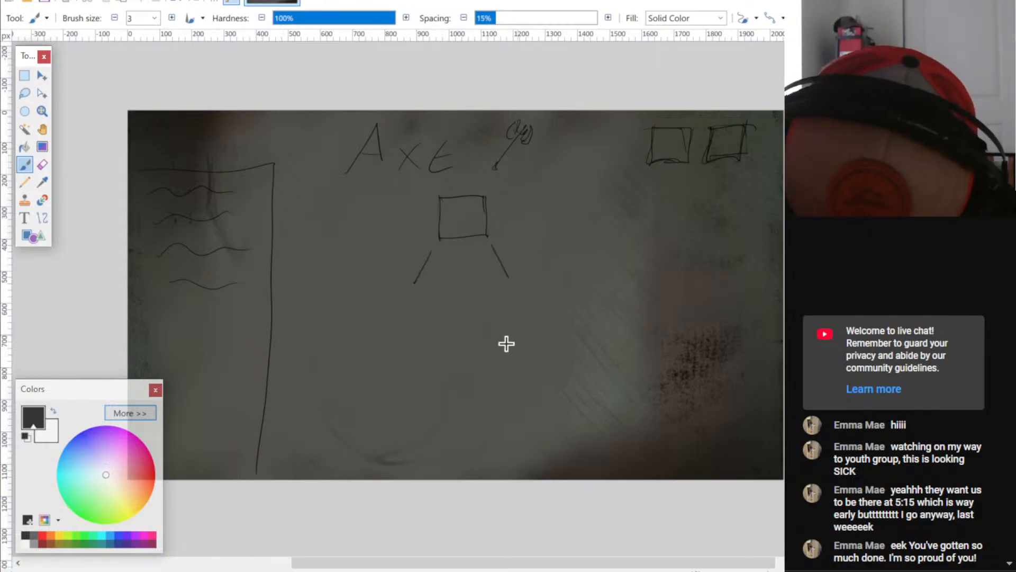
key(s)
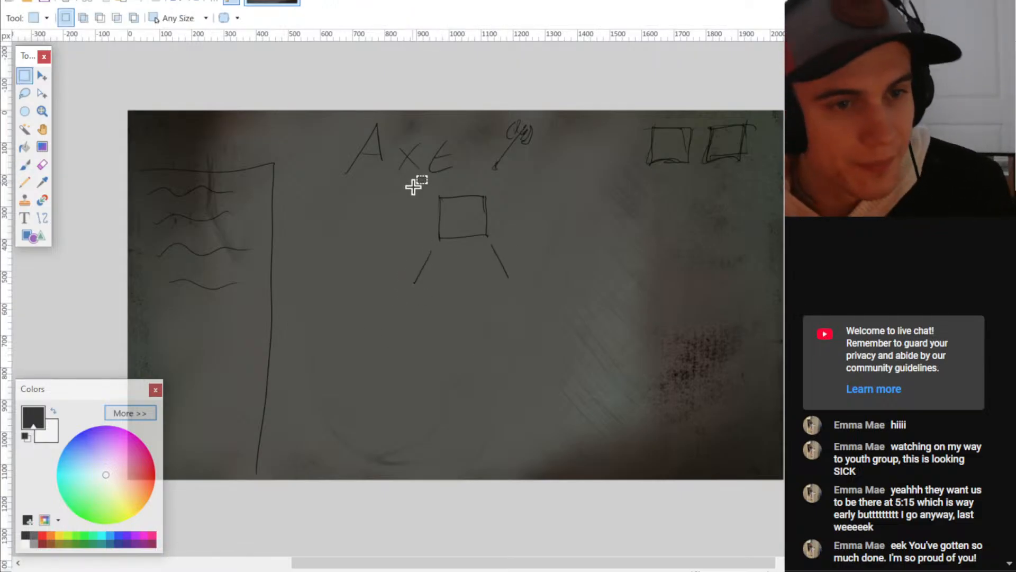
mouse_move(408, 189)
mouse_down()
mouse_move(533, 284)
mouse_move(516, 287)
mouse_up()
key(ctrl+c)
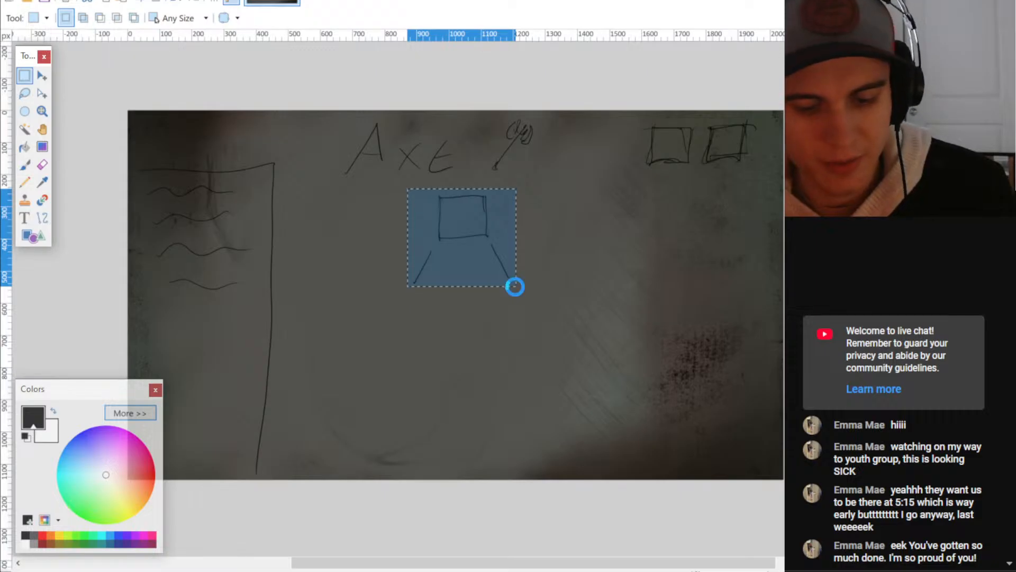
key(ctrl+v)
mouse_move(471, 243)
mouse_down()
mouse_move(397, 340)
mouse_move(414, 341)
mouse_up()
key(ctrl+v)
mouse_move(461, 213)
mouse_down()
mouse_move(526, 348)
mouse_move(528, 304)
mouse_up()
key(ctrl+d)
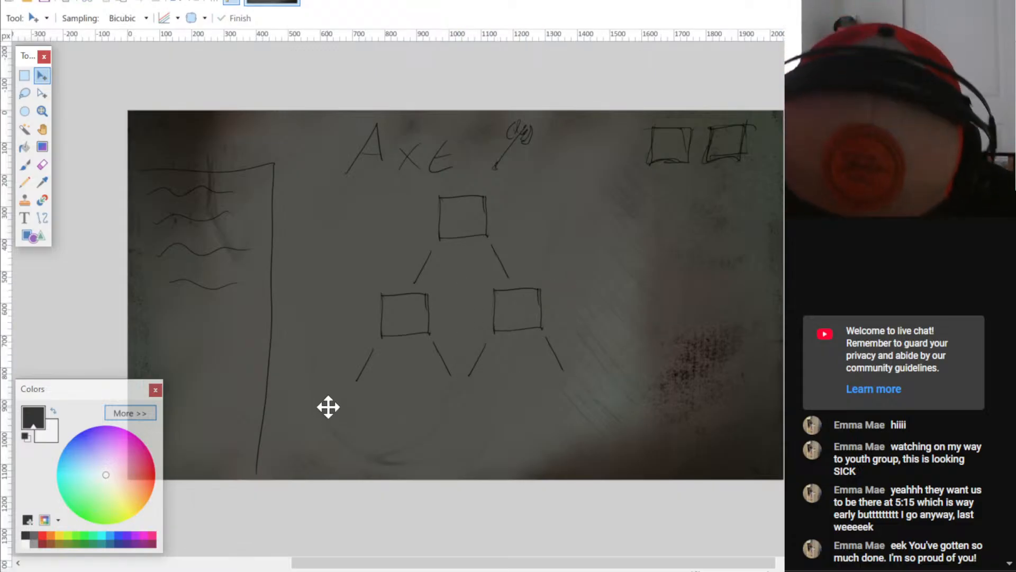
- Sketch a bottom row of three squares at the branch ends and retrace the outlines of the tree's squares
key(b)
drag(320, 390, 319, 416)
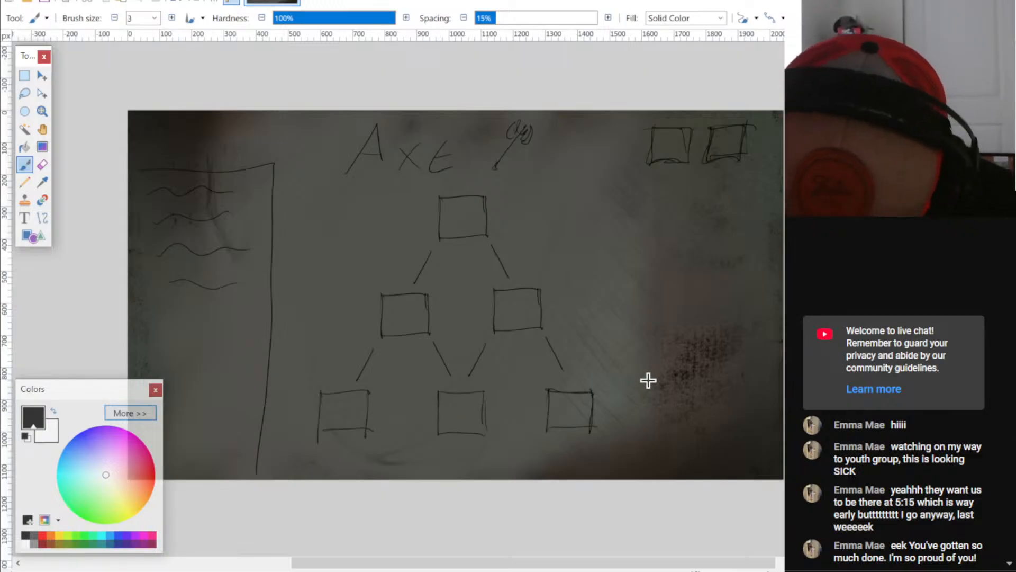
ctrl+scroll(646, 379, up, 1)
middle_drag(552, 436, 585, 422)
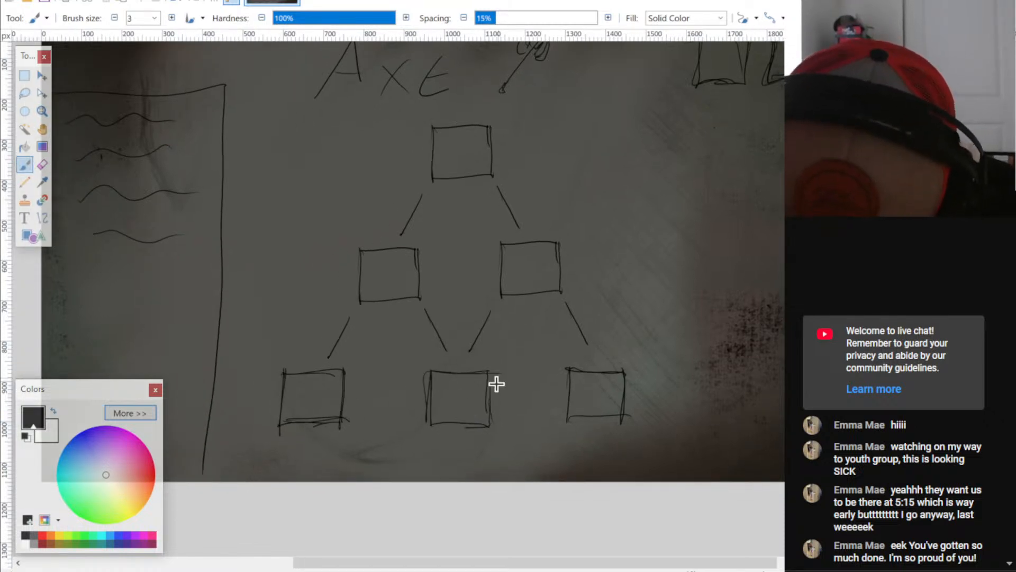
drag(432, 425, 488, 426)
drag(489, 380, 491, 421)
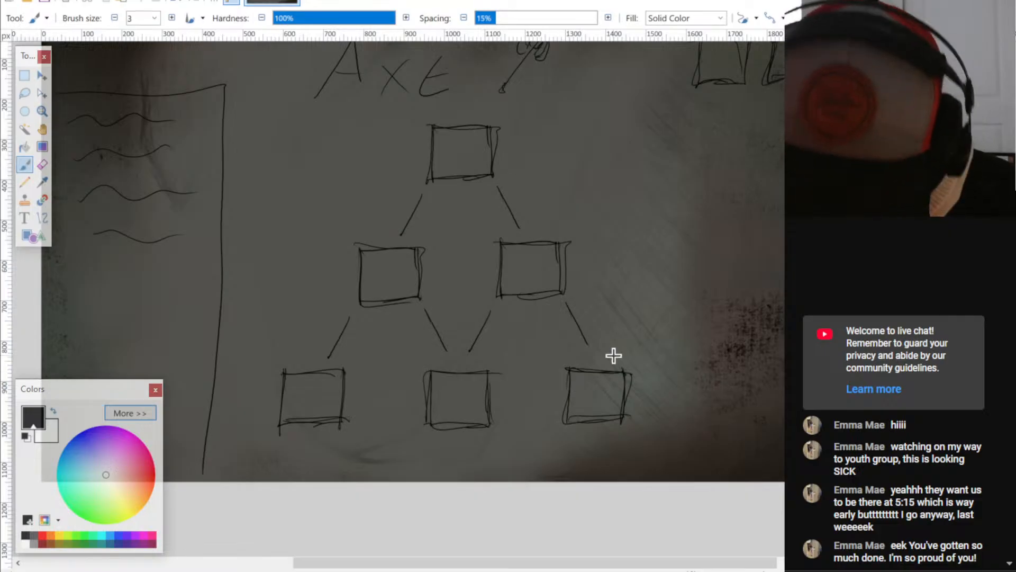
- Mark the tree's top square with an arrow and a short stroke below it, and undo these marks
middle_drag(664, 300, 656, 322)
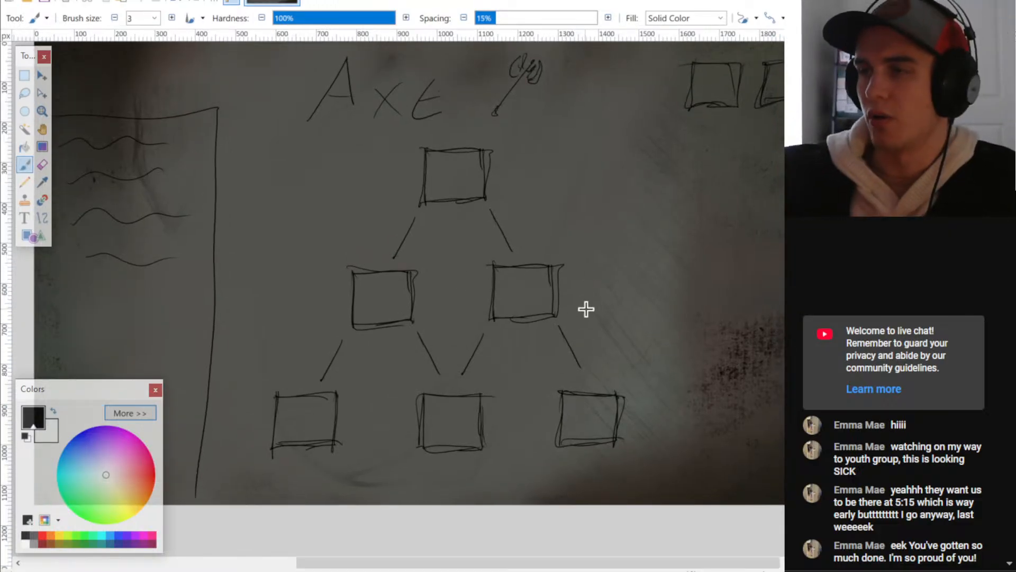
drag(585, 114, 534, 148)
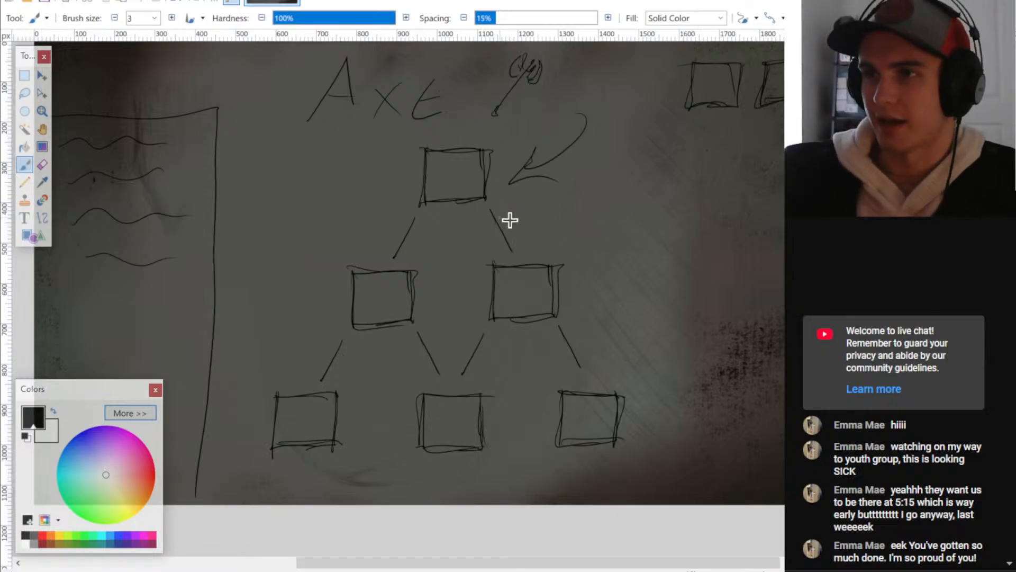
key(ctrl+z)
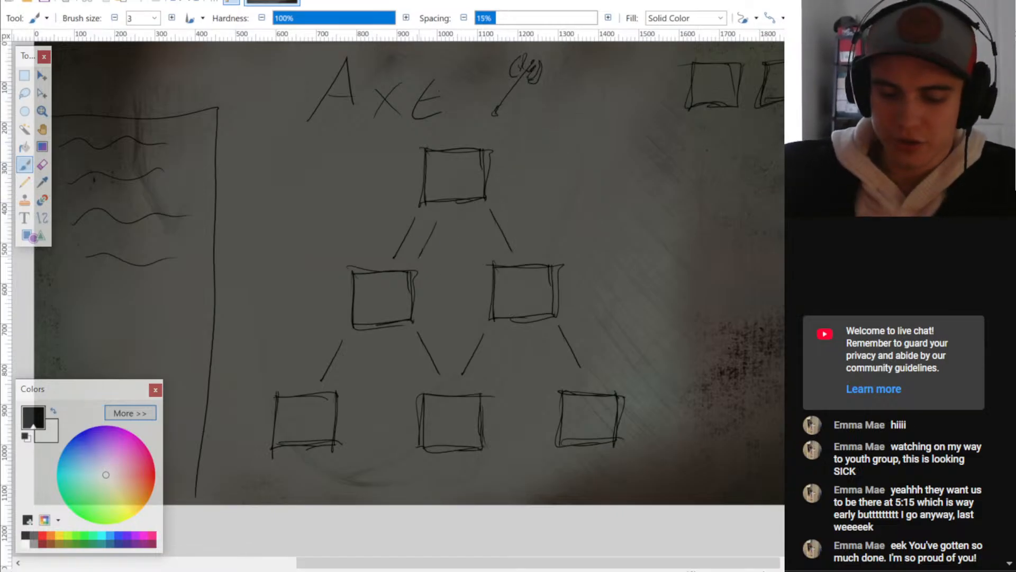
key(ctrl+z)
key(ctrl+z)
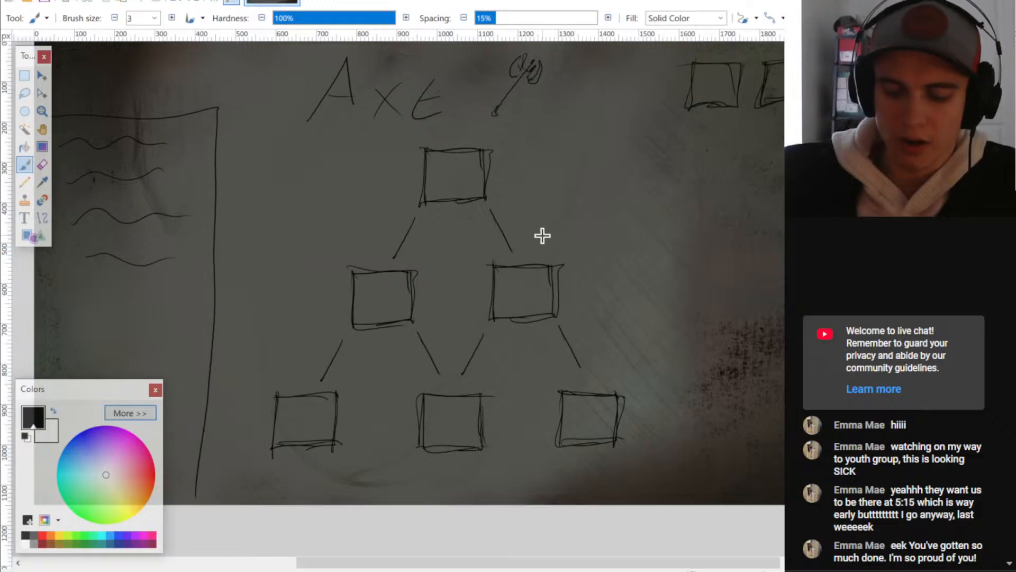
- Mark the second-row squares and the bottom-middle square with circles, a scribble and an arrow, undoing each mark
drag(400, 340, 381, 342)
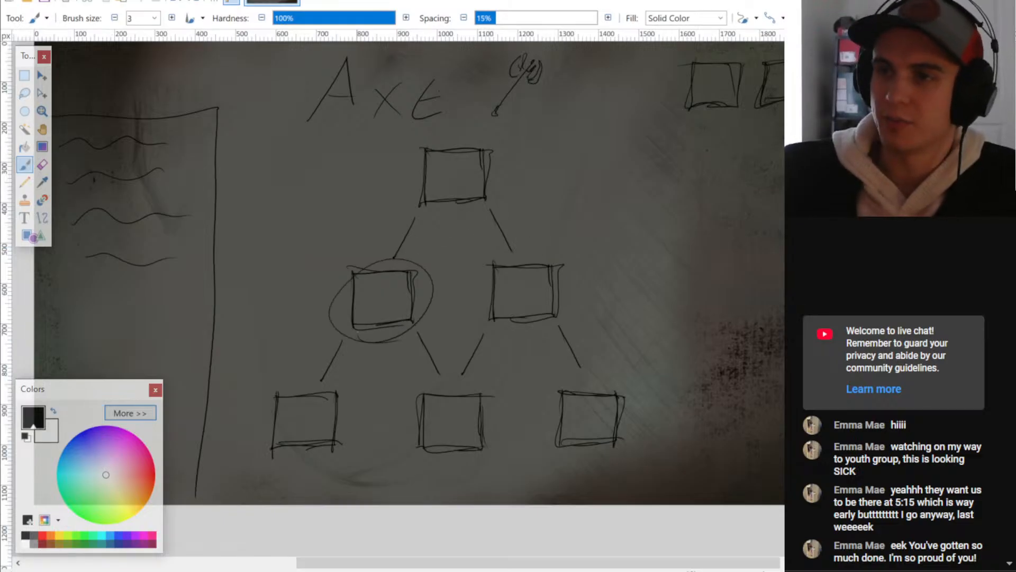
key(ctrl+z)
drag(484, 268, 485, 290)
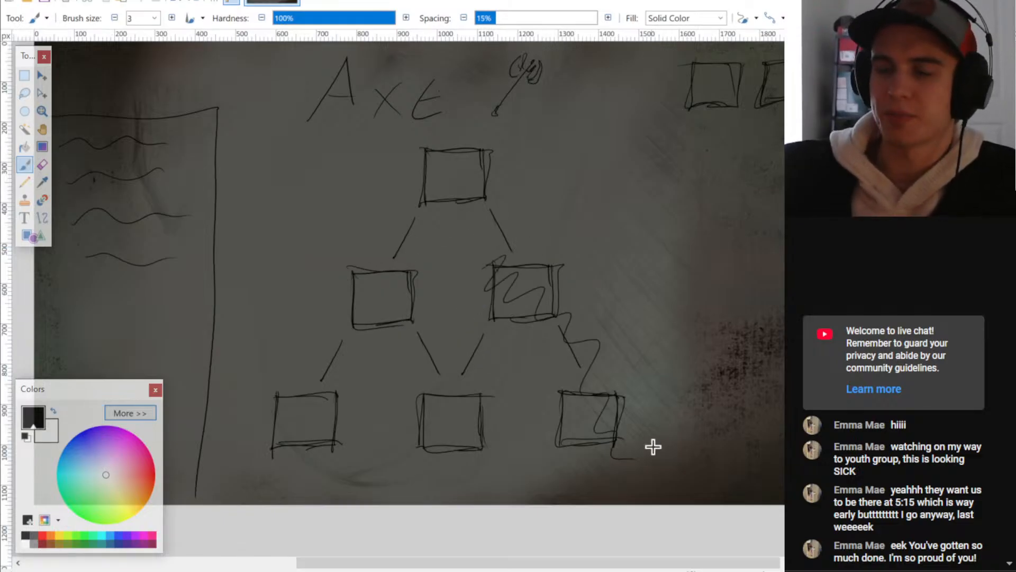
key(ctrl+z)
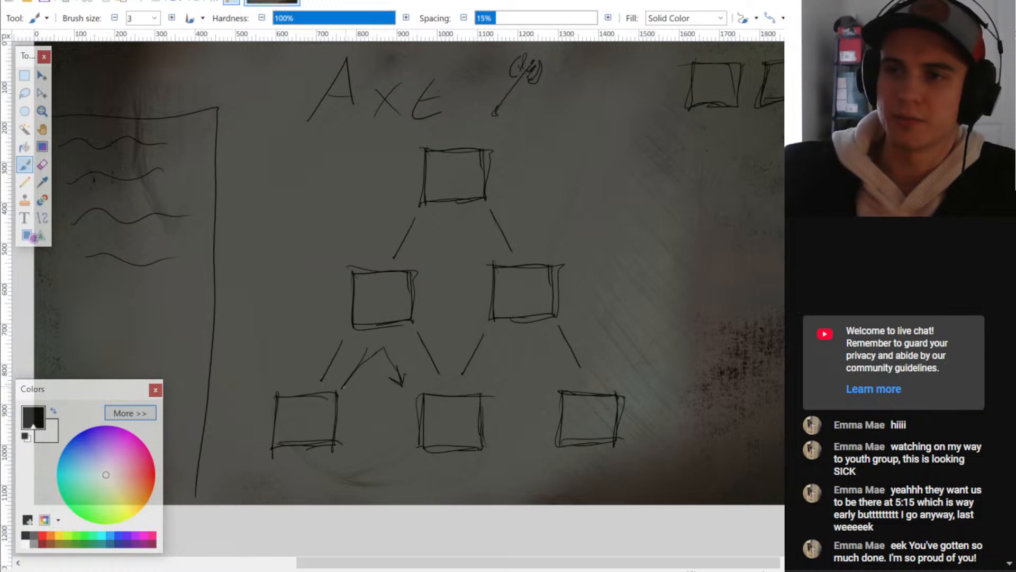
key(ctrl+z)
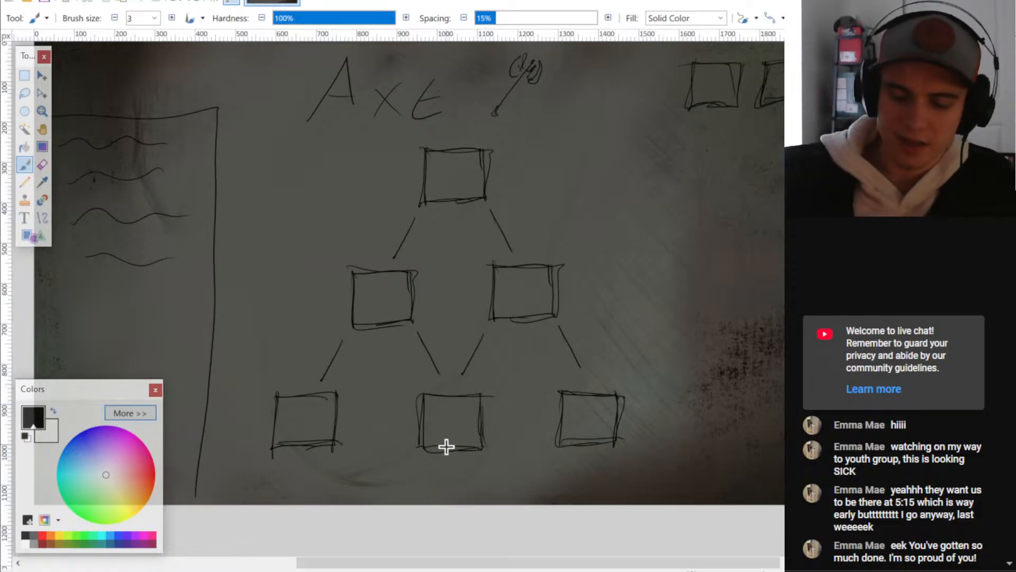
mouse_move(447, 448)
mouse_down()
mouse_move(398, 371)
mouse_move(396, 443)
mouse_up()
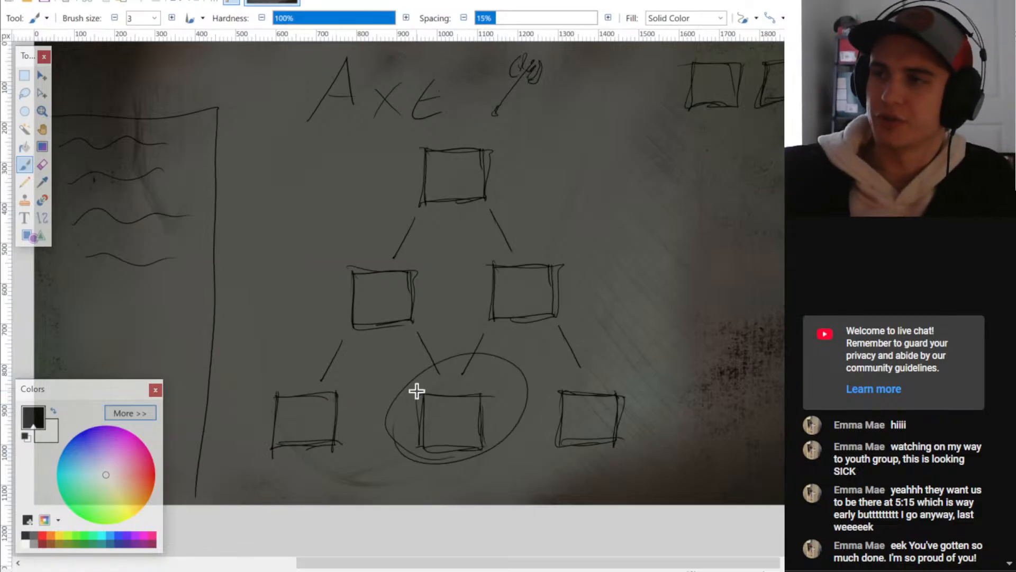
key(ctrl+z)
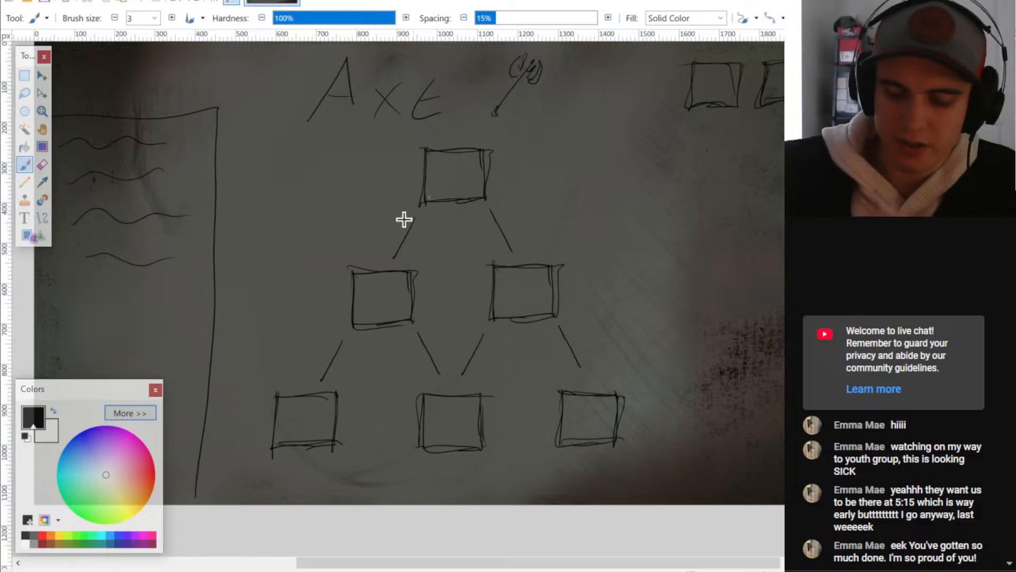
- Trace trial strokes beside the top square's two branches and on the bottom-left square, undoing each one
drag(406, 170, 372, 230)
key(ctrl+z)
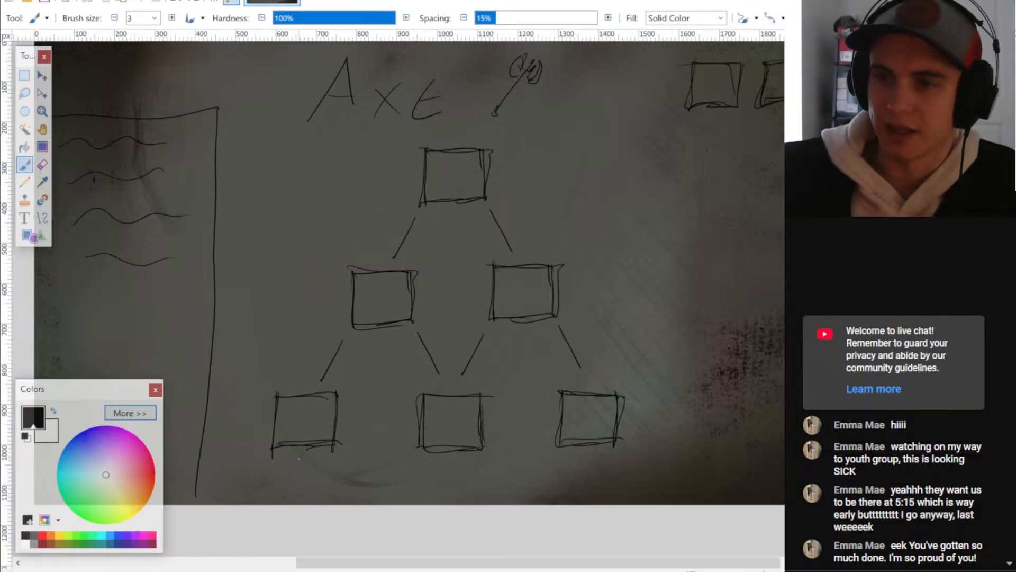
mouse_move(288, 393)
mouse_down()
mouse_move(265, 415)
mouse_move(277, 436)
mouse_up()
key(ctrl+z)
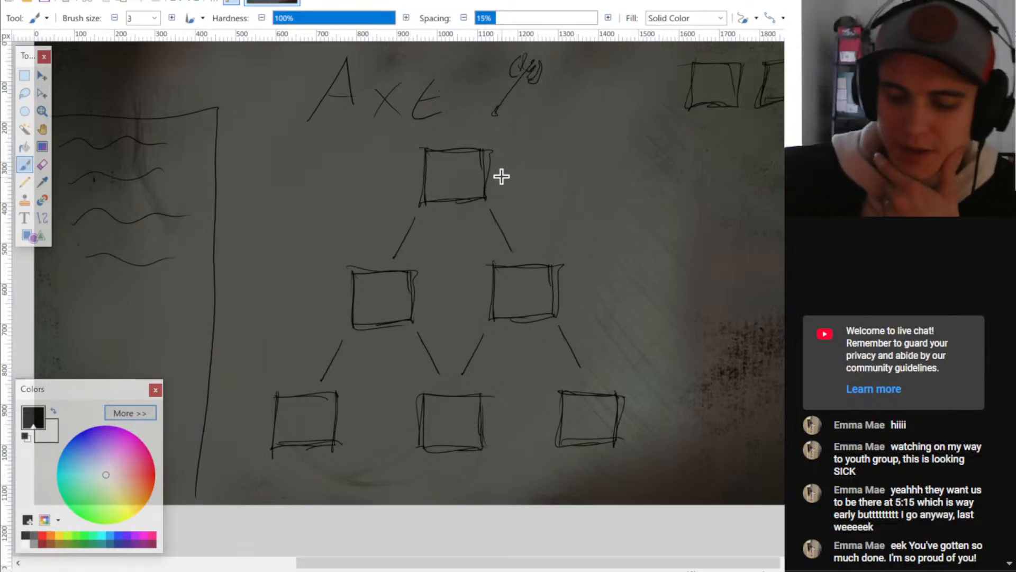
key(ctrl+z)
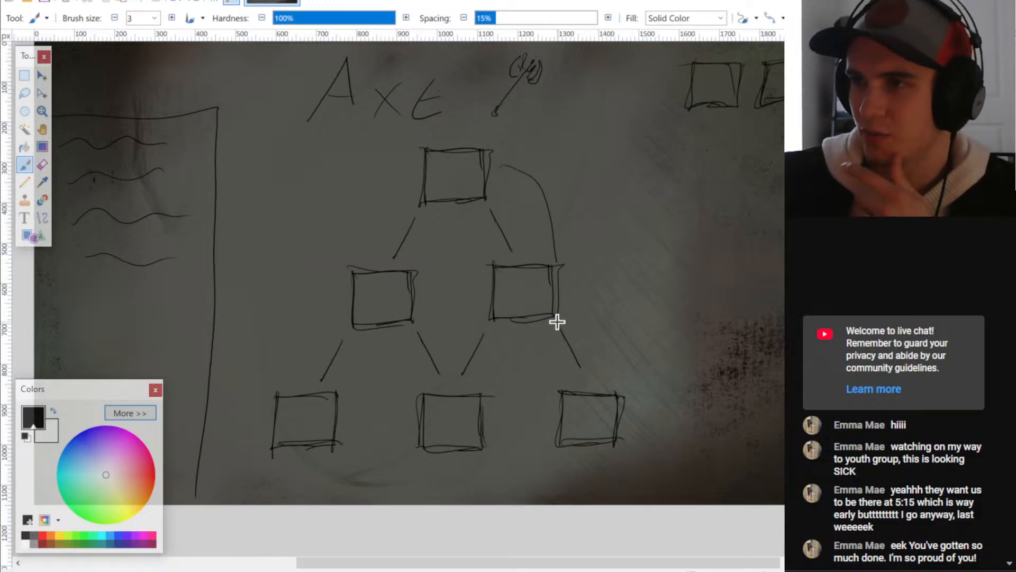
key(ctrl+z)
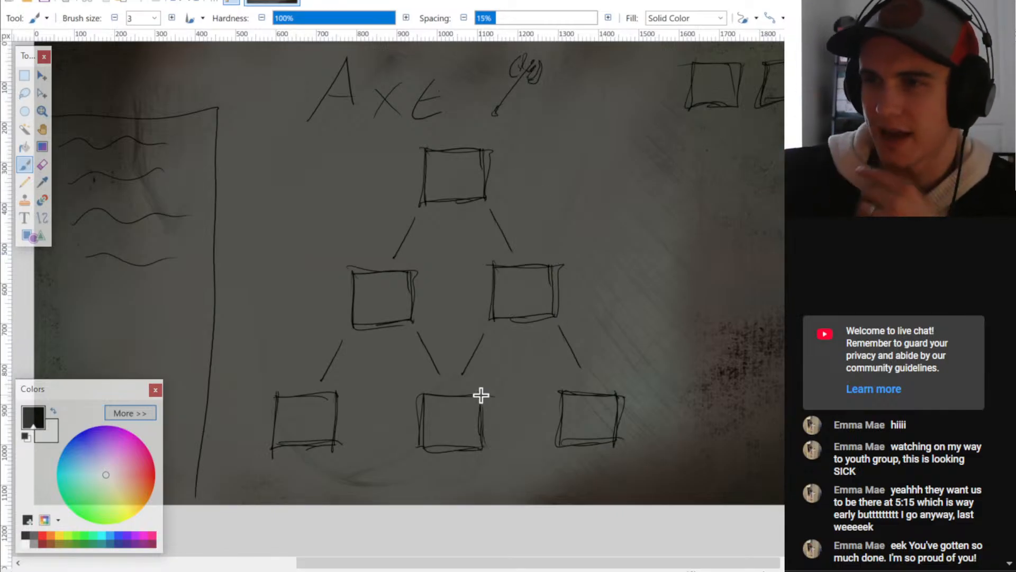
- Trace the upgrade paths with curved strokes beside the tree and circle the bottom-left square, undoing every mark
drag(383, 179, 352, 256)
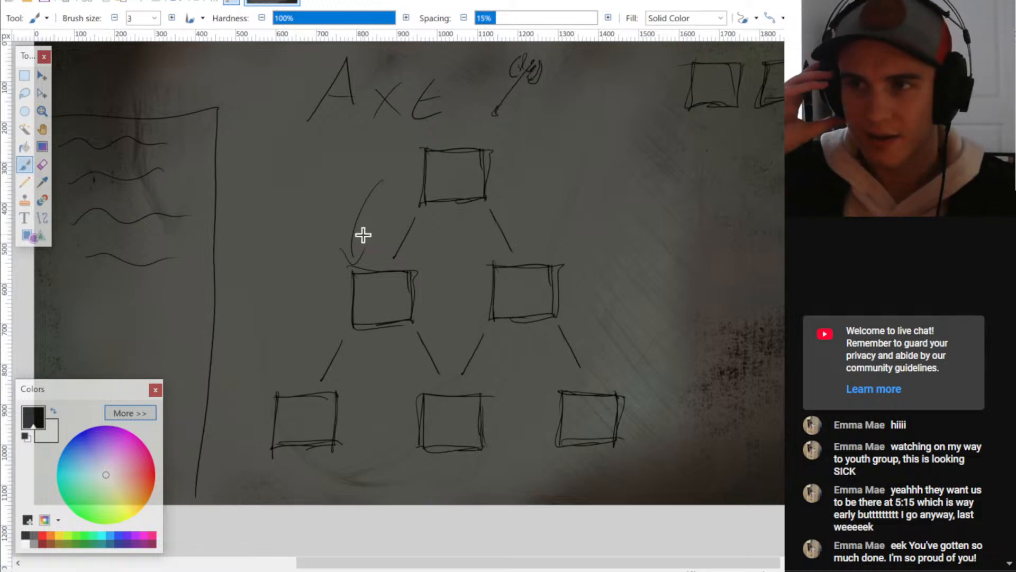
key(ctrl+z)
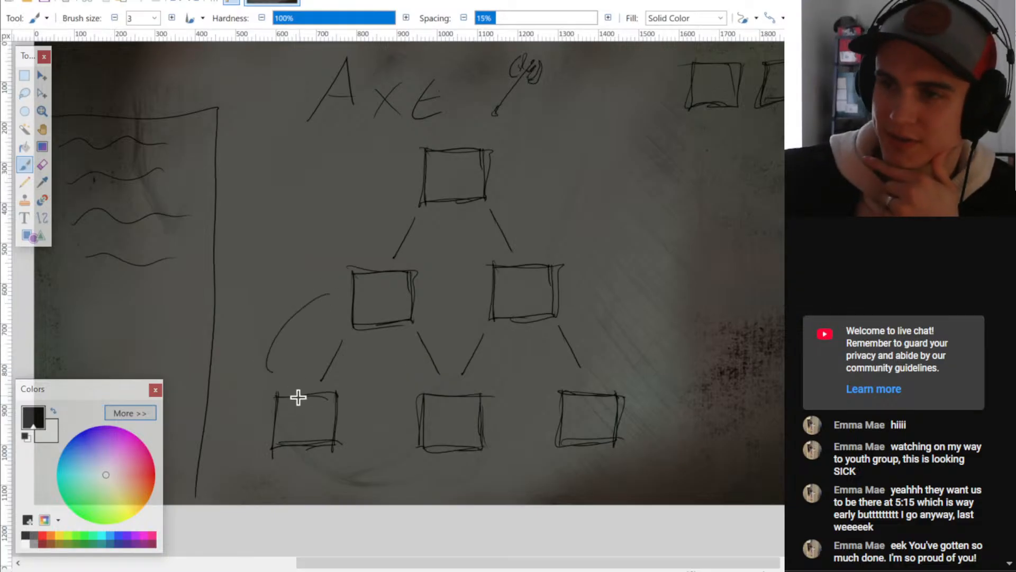
key(ctrl+z)
drag(290, 475, 310, 461)
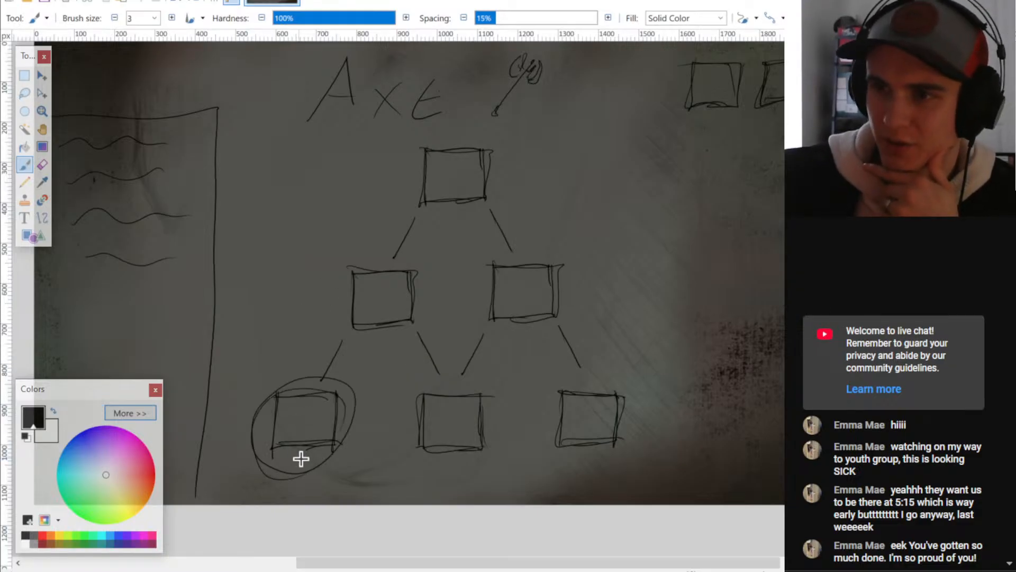
key(ctrl+z)
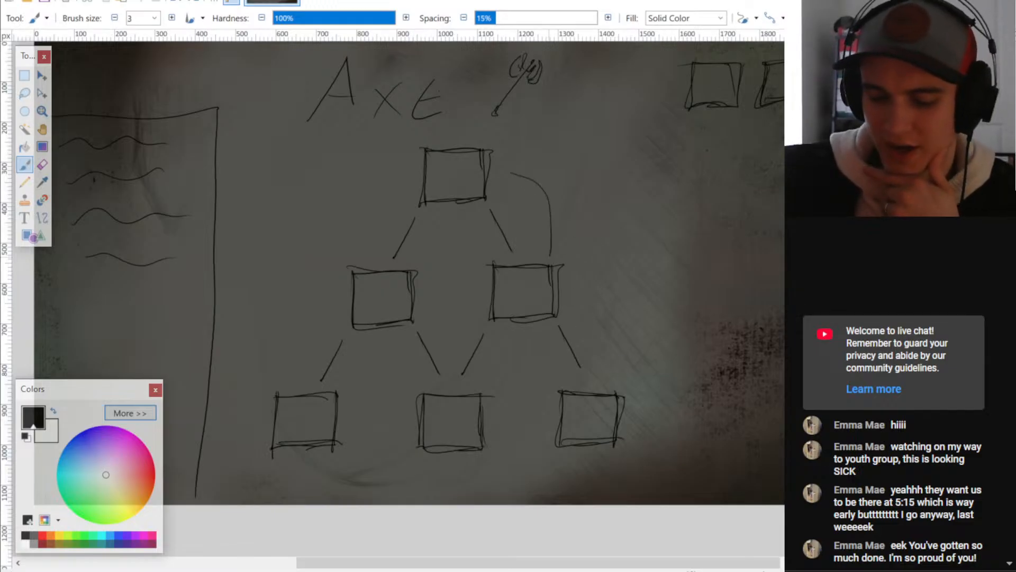
key(ctrl+z)
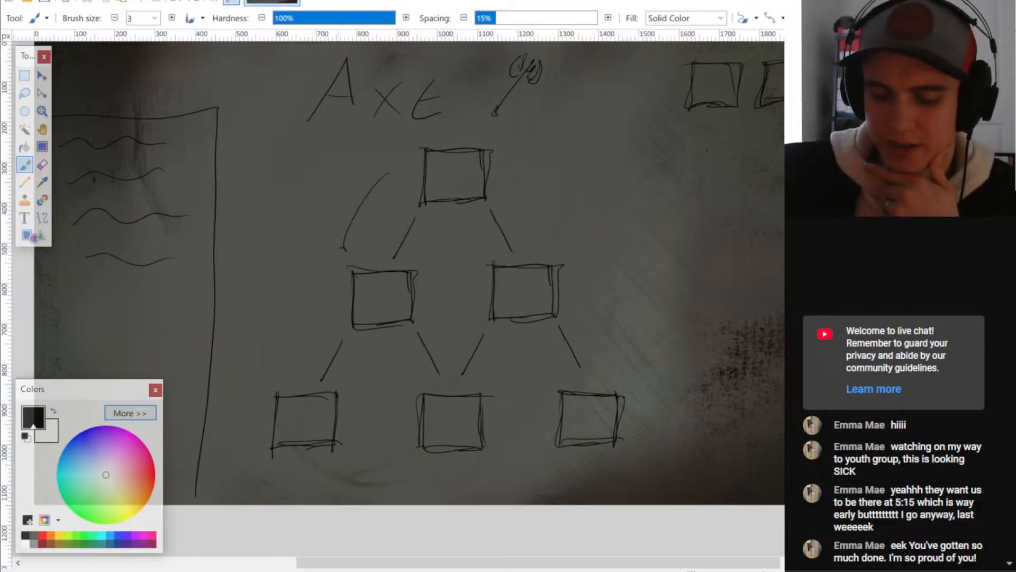
key(ctrl+z)
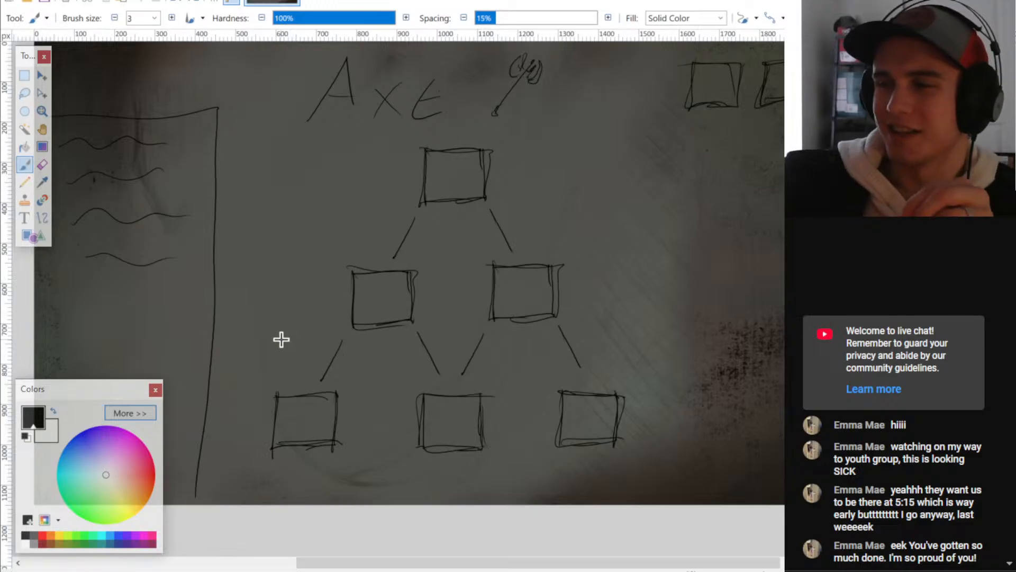
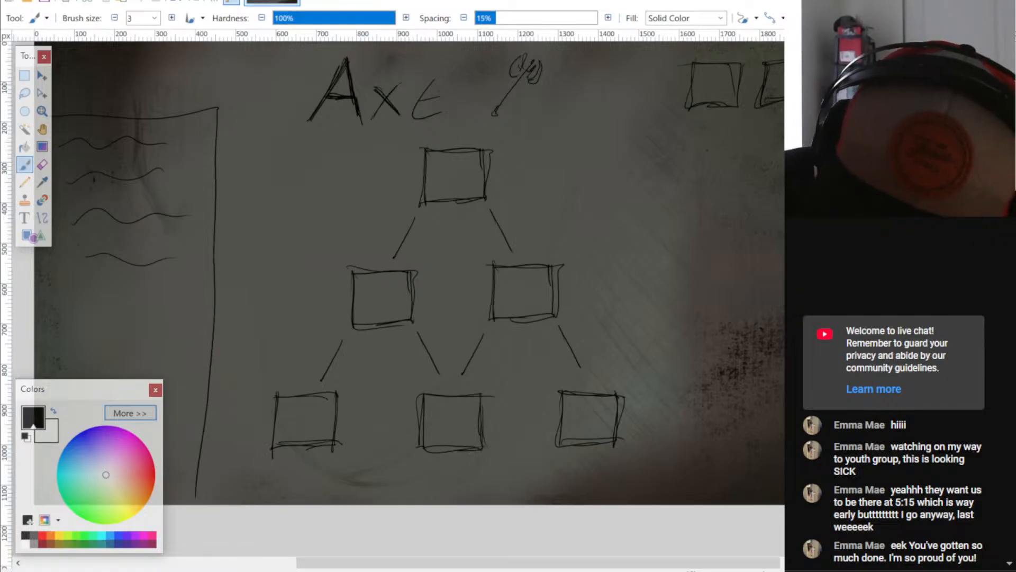
- Darken the last two letters of the Axe title with extra brush strokes
drag(397, 88, 375, 119)
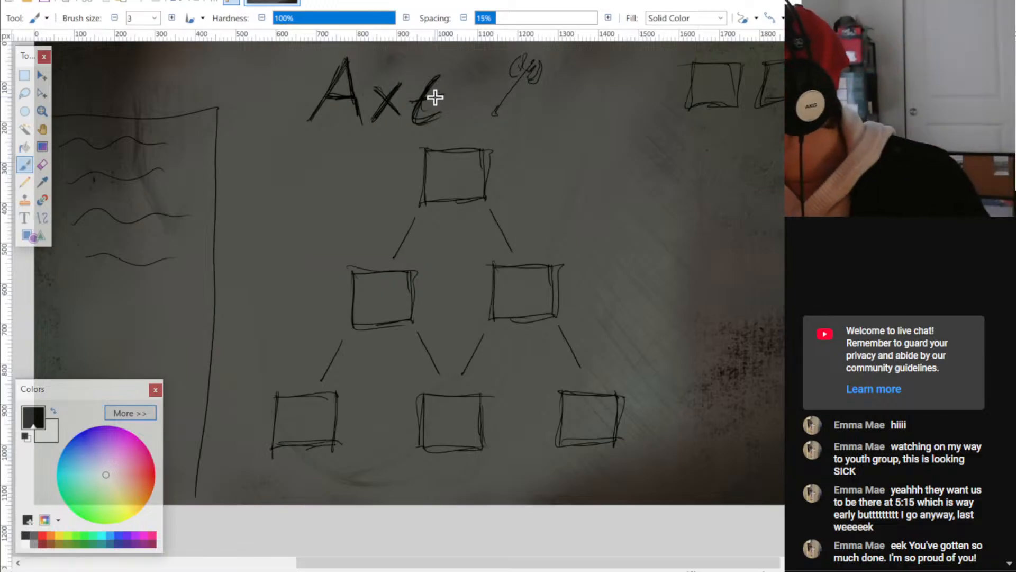
- Sketch a trial rectangle above and beside the right second-row square, and undo it
key(space)
mouse_move(643, 322)
mouse_down()
mouse_move(721, 337)
mouse_move(682, 328)
mouse_up()
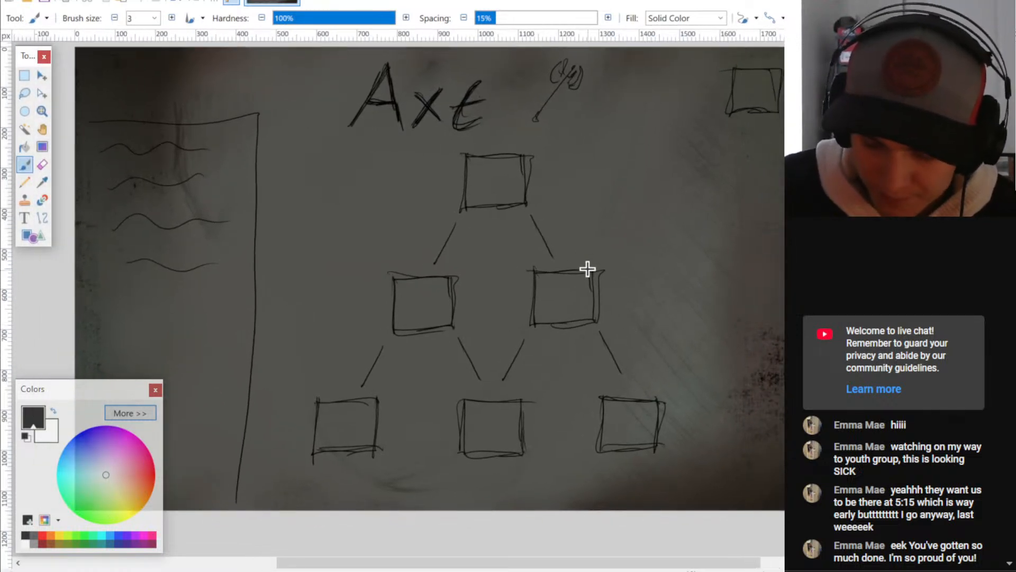
mouse_move(580, 274)
mouse_down()
mouse_move(633, 276)
mouse_move(587, 199)
mouse_up()
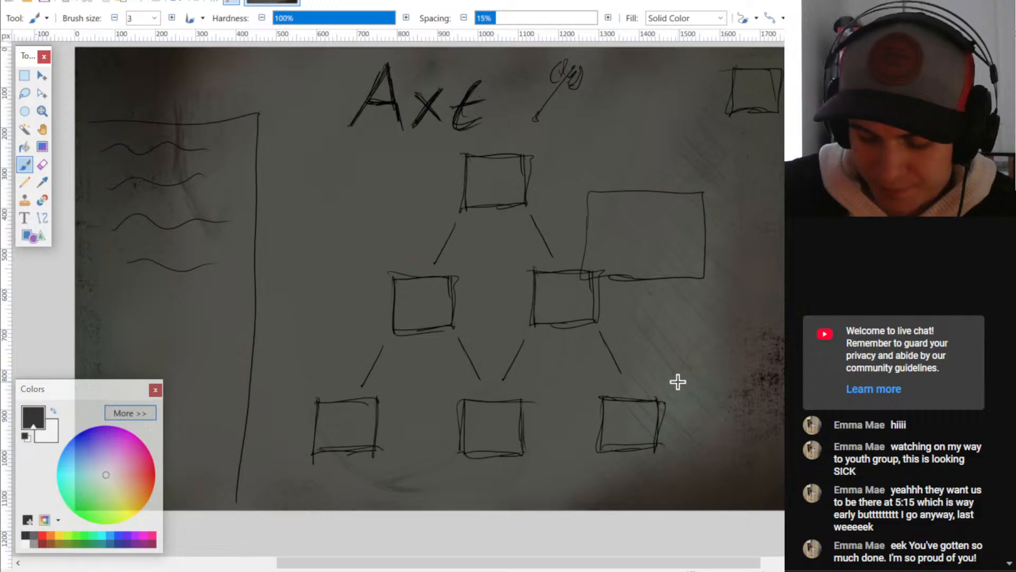
key(ctrl+z)
key(ctrl+z)
- Redraw the side panel as a closed, double-lined box with the heading Name above its scribbled text lines
key(space)
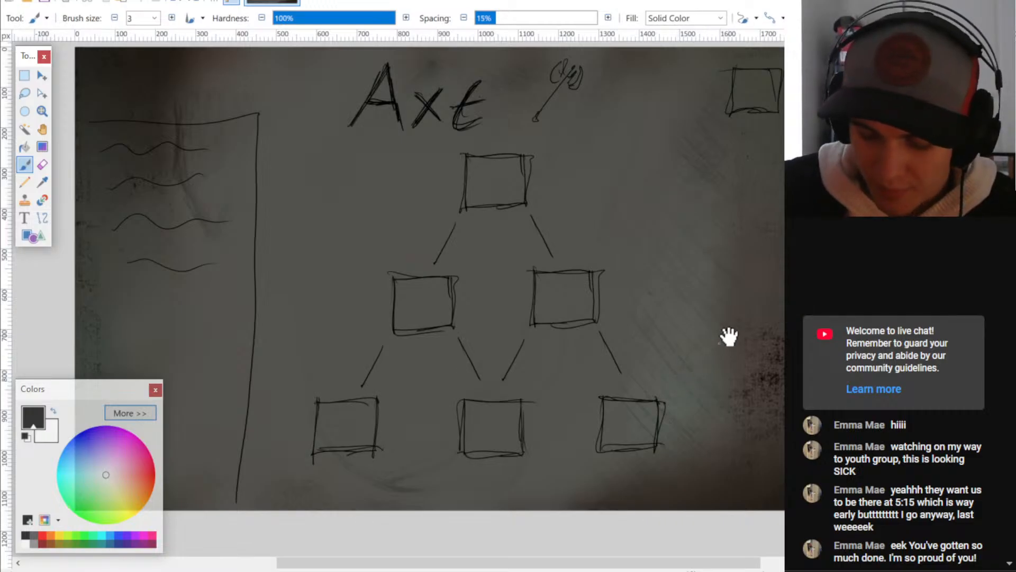
drag(717, 321, 702, 327)
ctrl+scroll(696, 333, down, 3)
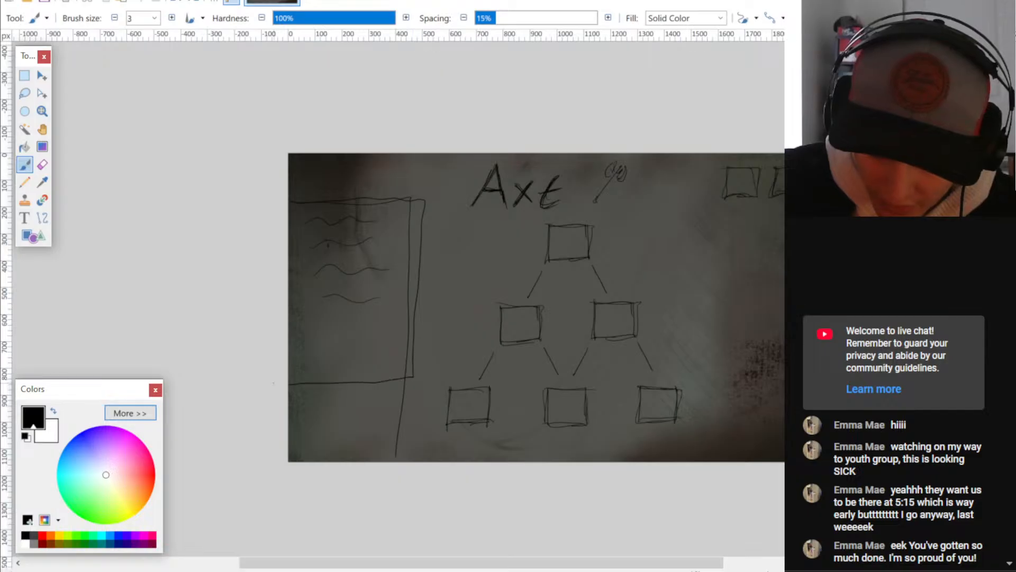
drag(415, 379, 418, 307)
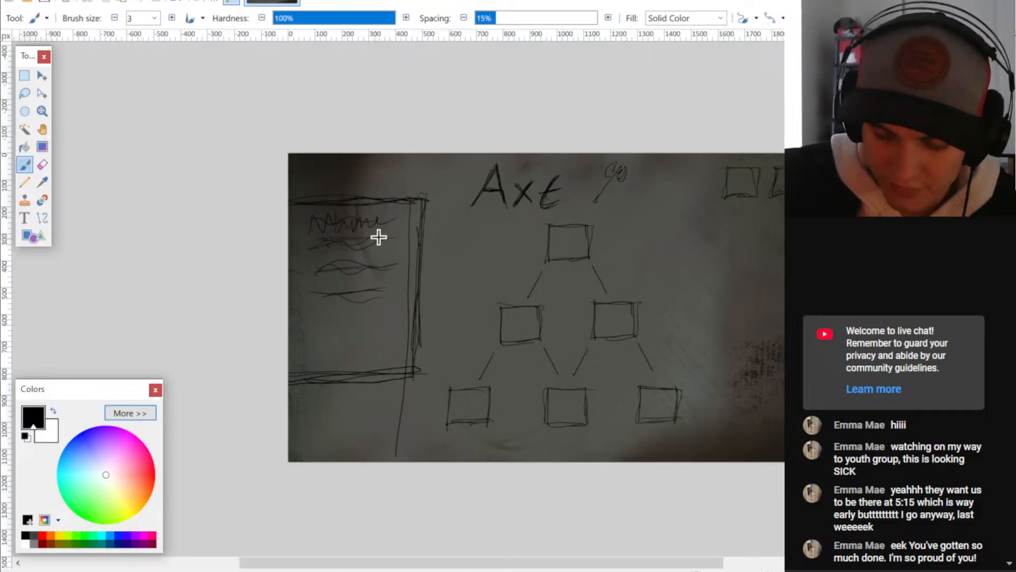
- Select the leftover vertical line below the side panel's bottom edge and delete it
middle_drag(706, 416, 690, 435)
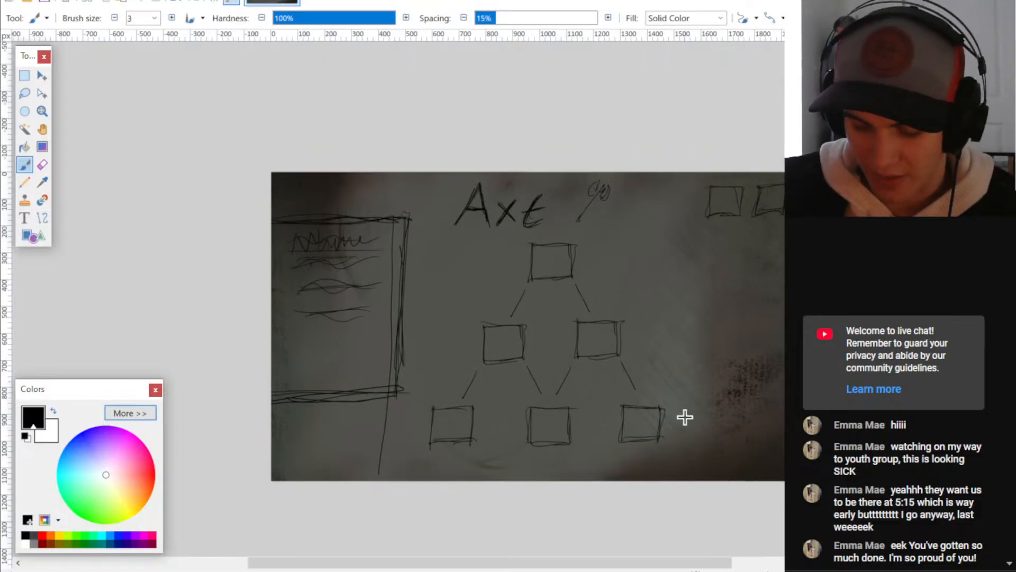
ctrl+scroll(691, 396, up, 1)
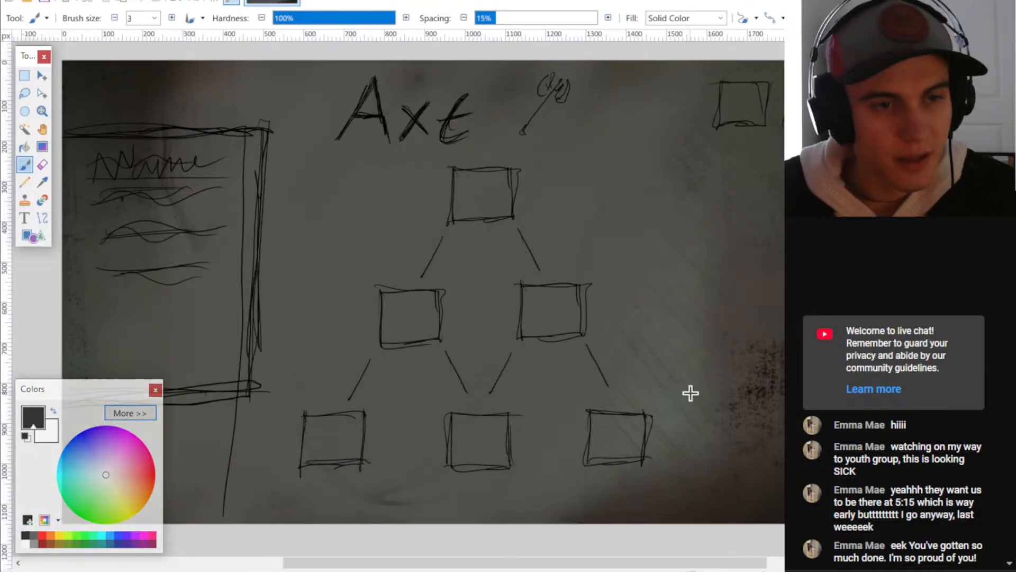
middle_drag(329, 367, 423, 326)
key(s)
drag(366, 491, 287, 362)
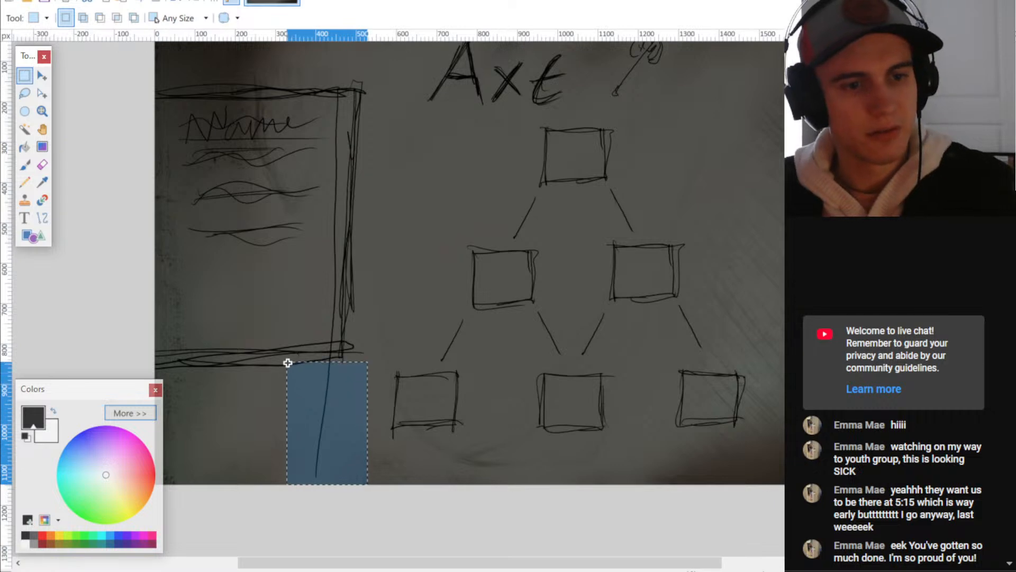
key(Delete)
- Thicken all four edges of the upgrade tree's top square with extra brush strokes
ctrl+scroll(340, 435, down, 1)
middle_drag(542, 406, 491, 405)
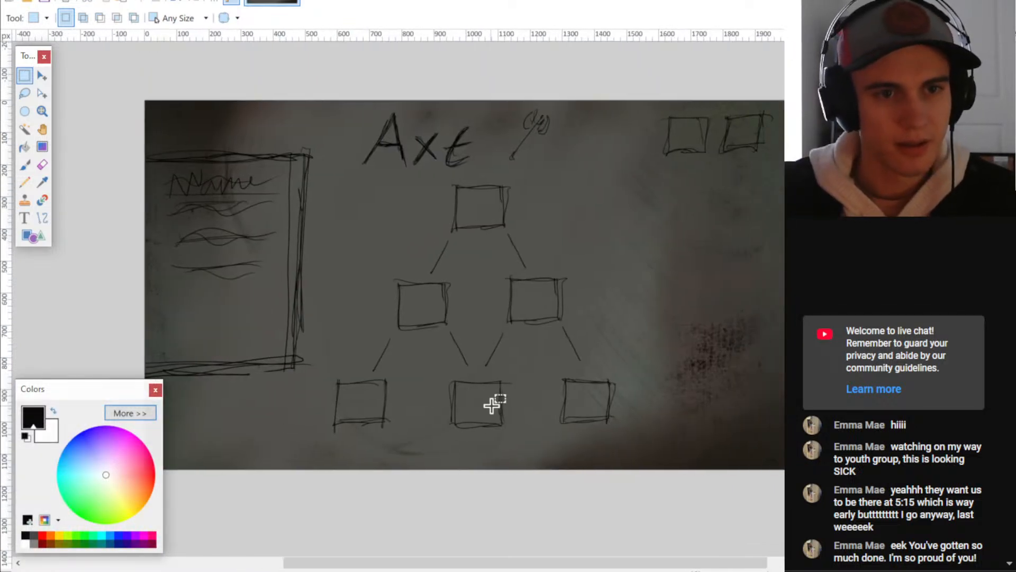
ctrl+scroll(501, 223, up, 3)
middle_drag(499, 181, 491, 247)
key(b)
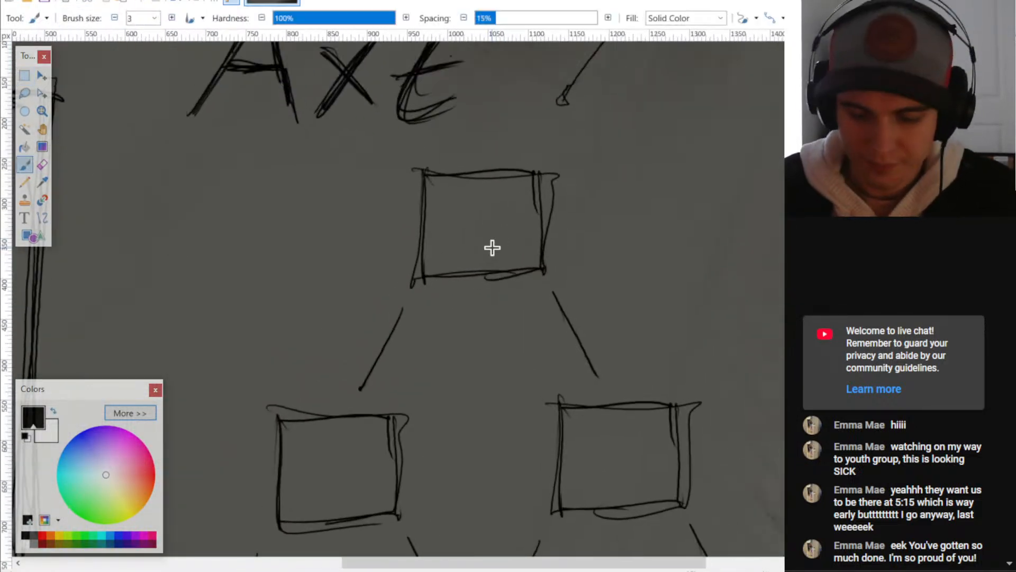
drag(418, 252, 419, 180)
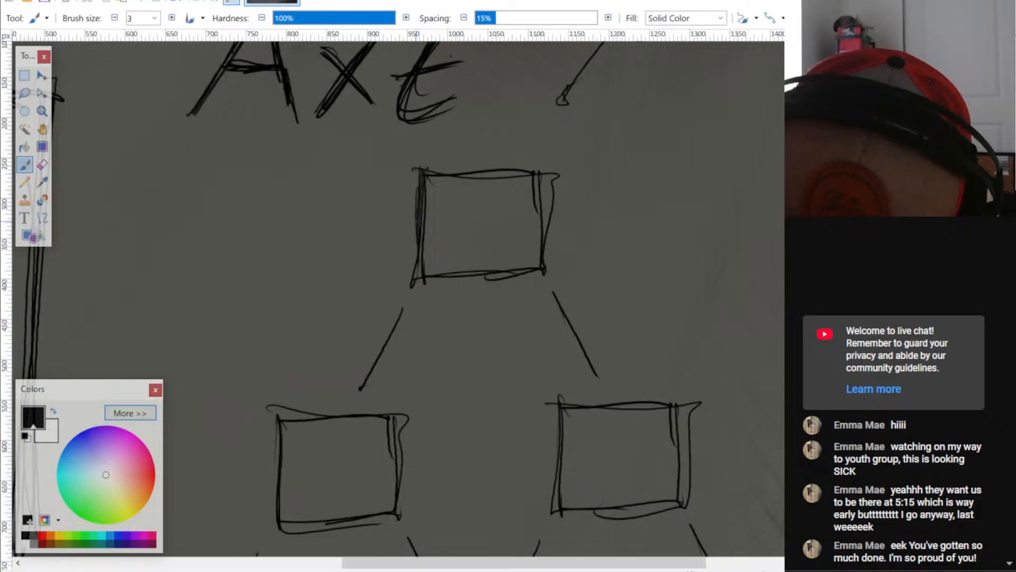
drag(416, 221, 413, 275)
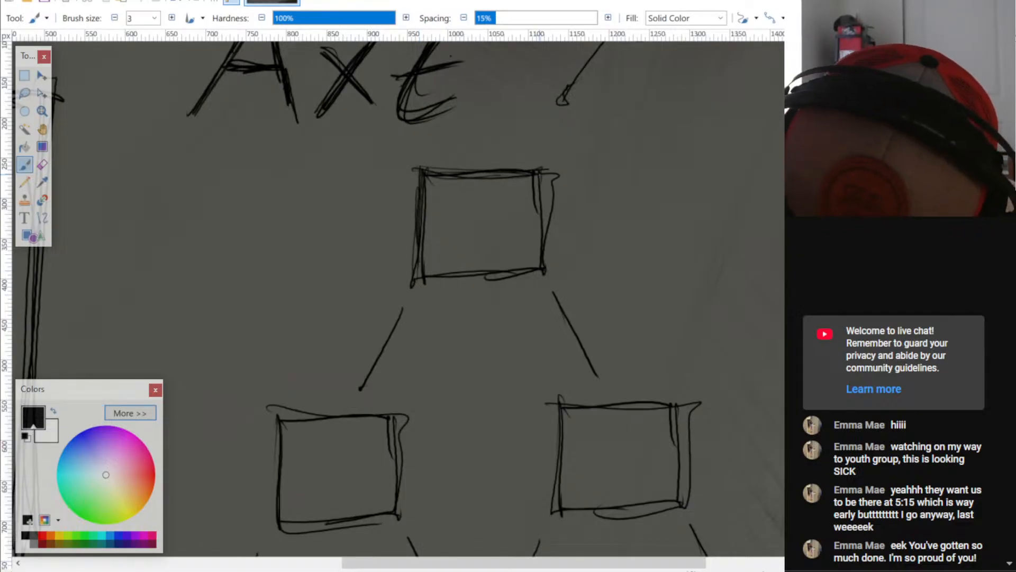
drag(540, 174, 540, 261)
drag(544, 171, 537, 267)
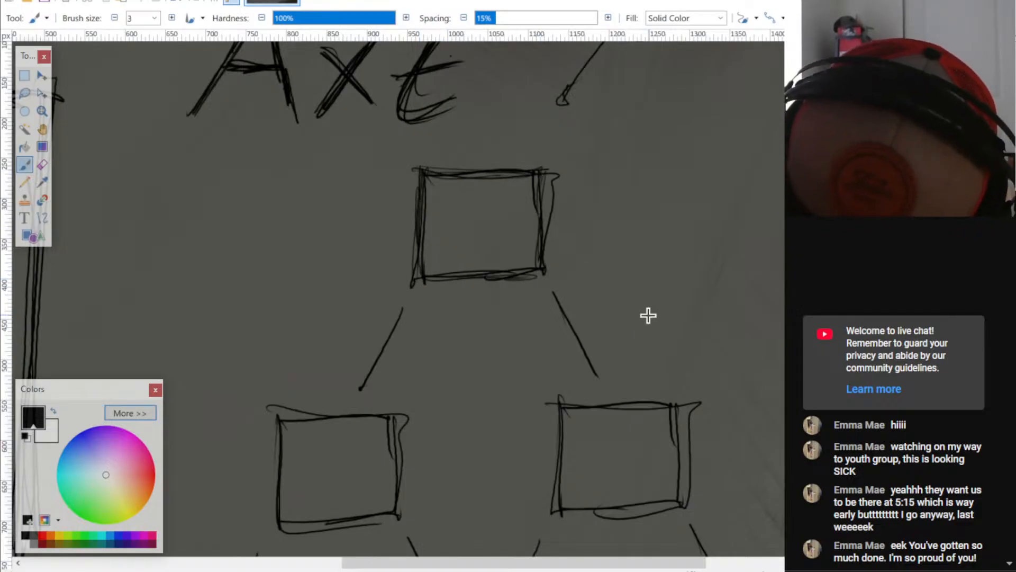
- Go over the outlines of both second-row squares with additional brush strokes
scroll(647, 316, down, 3)
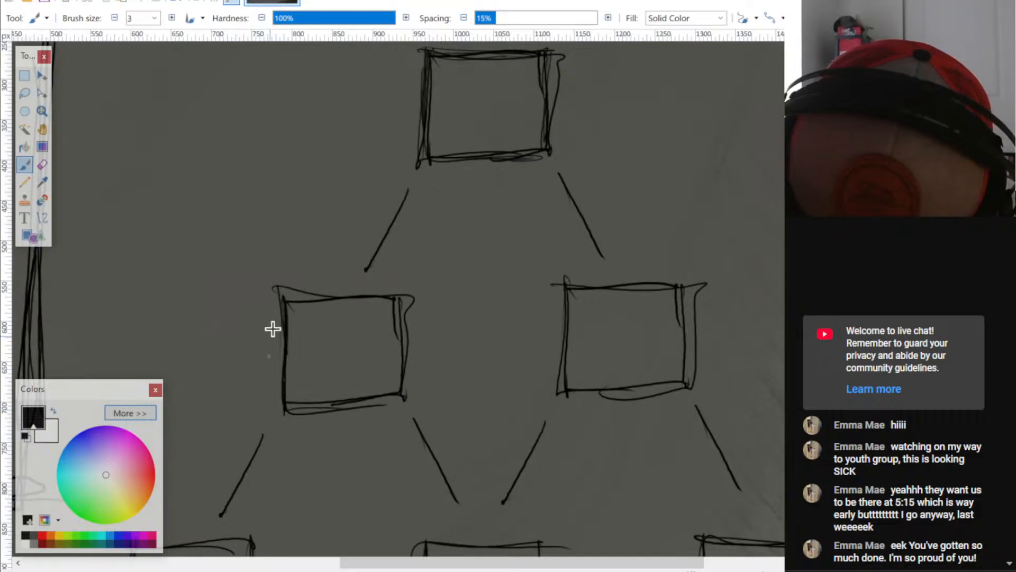
mouse_move(271, 293)
mouse_down()
mouse_move(396, 301)
mouse_move(401, 389)
mouse_up()
drag(287, 408, 385, 399)
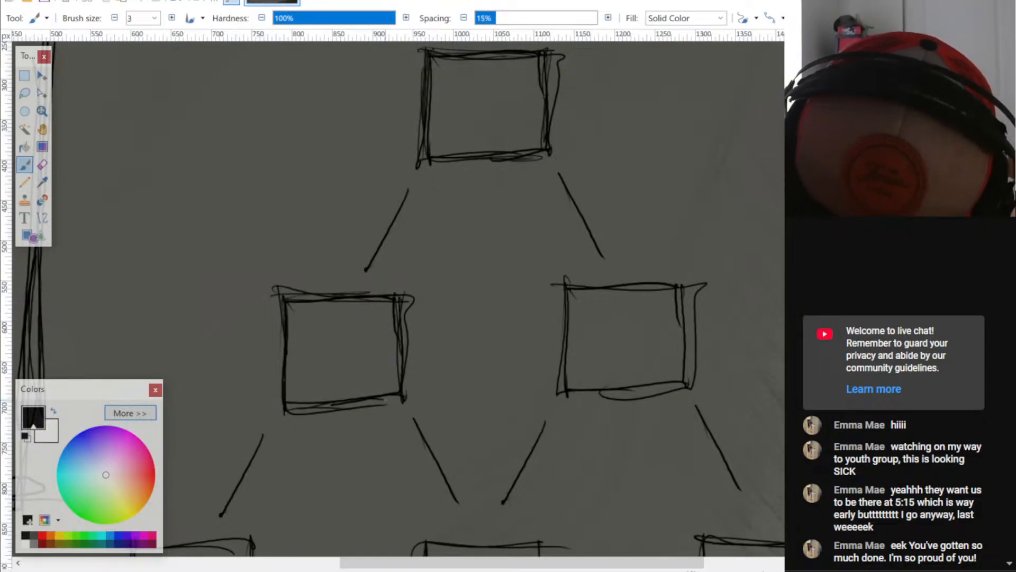
drag(562, 276, 645, 396)
drag(682, 284, 684, 322)
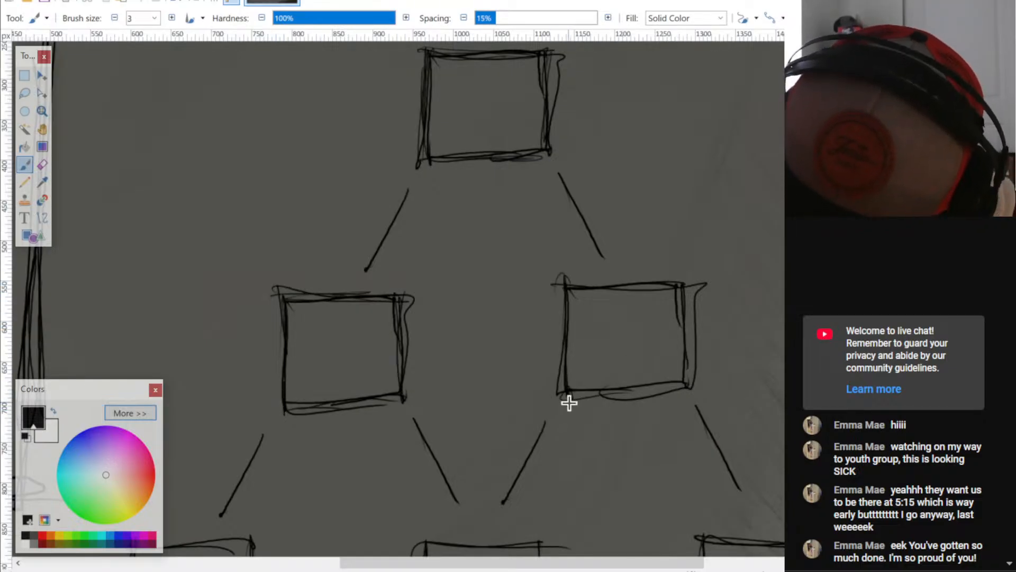
drag(569, 404, 667, 390)
- Retrace the outlines of the three bottom-row squares to make their edges heavier
middle_drag(696, 376, 751, 209)
middle_drag(458, 310, 543, 262)
mouse_move(266, 324)
mouse_down()
mouse_move(262, 438)
mouse_move(344, 329)
mouse_move(397, 324)
mouse_move(376, 424)
mouse_up()
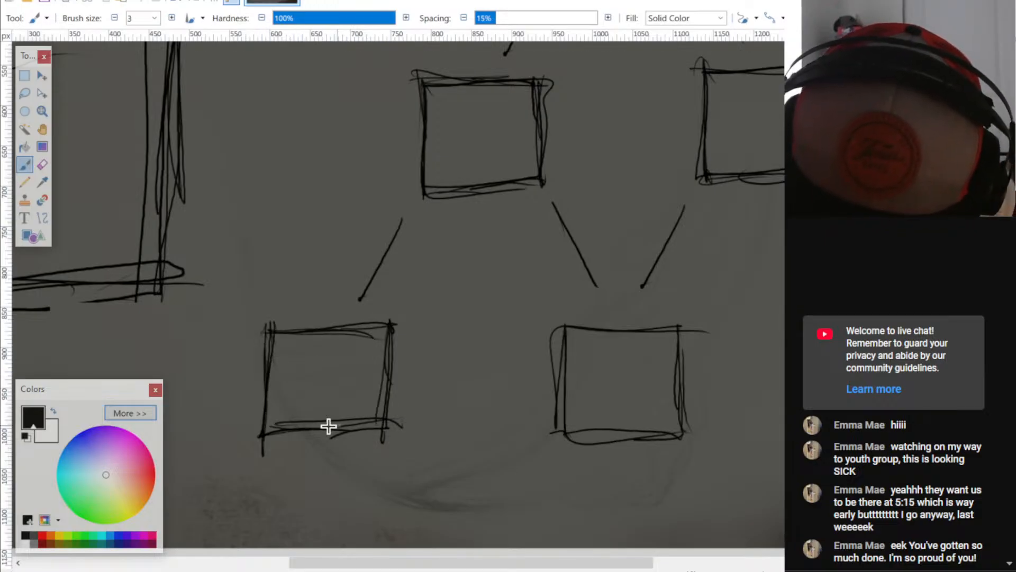
middle_drag(640, 387, 493, 326)
mouse_move(411, 260)
mouse_down()
mouse_move(415, 376)
mouse_move(507, 266)
mouse_move(533, 266)
mouse_up()
drag(532, 268, 533, 370)
drag(416, 372, 533, 374)
middle_drag(703, 340, 481, 330)
mouse_move(468, 252)
mouse_down()
mouse_move(465, 358)
mouse_move(538, 254)
mouse_move(580, 249)
mouse_up()
drag(580, 256, 573, 341)
drag(470, 350, 577, 347)
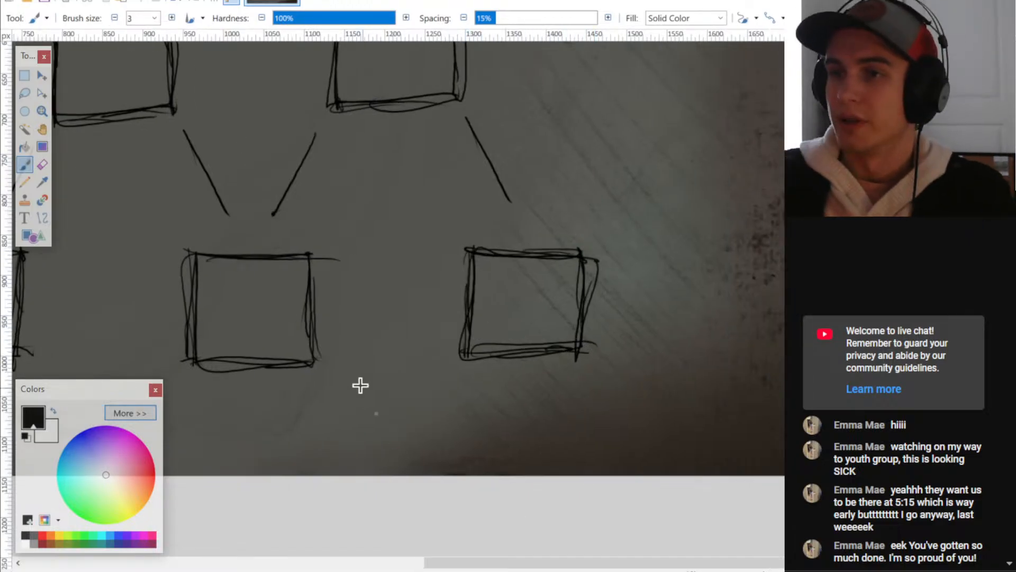
- Thicken the connecting lines between the upgrade tree's squares with extra brush strokes
middle_drag(231, 303, 391, 454)
ctrl+scroll(391, 454, down, 3)
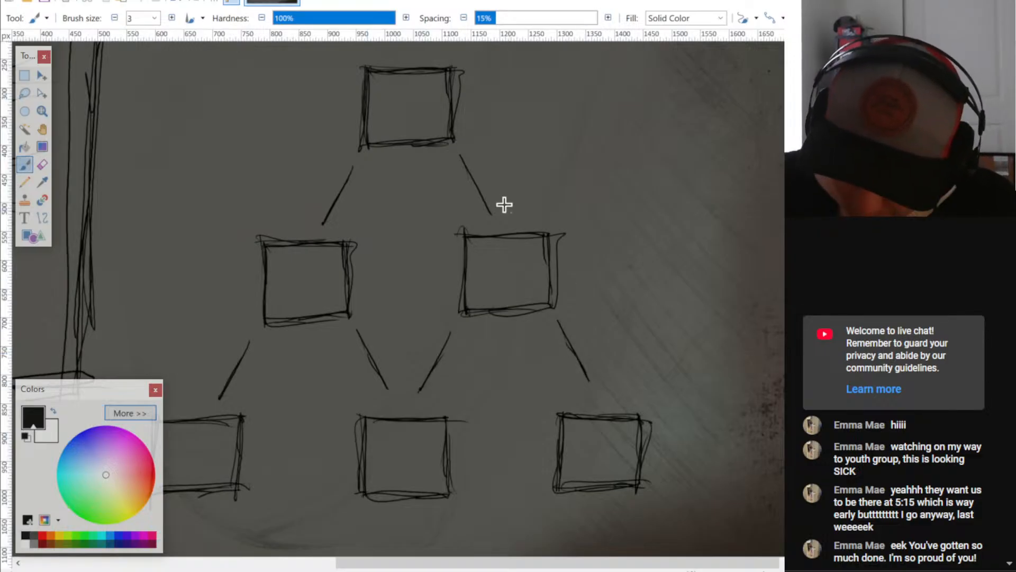
ctrl+scroll(496, 194, down, 3)
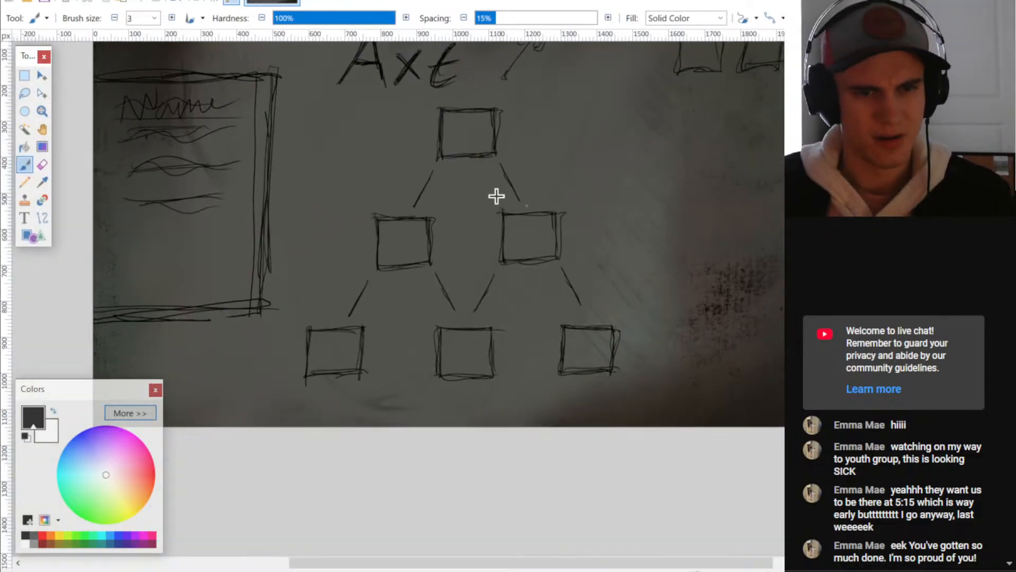
ctrl+scroll(651, 270, down, 3)
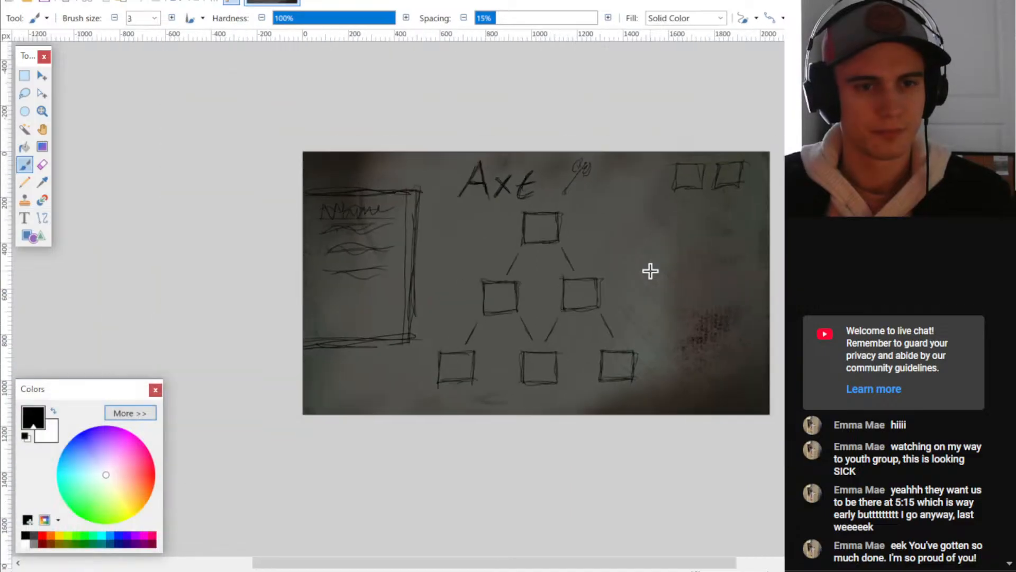
- Retrace the edges of the two small squares in the canvas's upper-right corner with heavier strokes
ctrl+scroll(645, 275, up, 6)
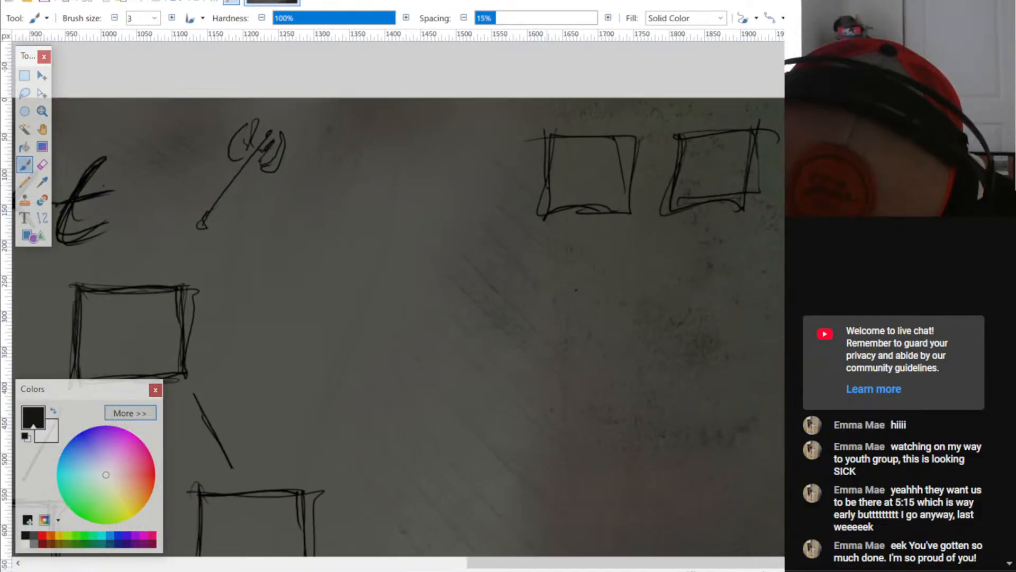
drag(546, 130, 544, 215)
mouse_move(550, 137)
mouse_down()
mouse_move(639, 138)
mouse_move(630, 196)
mouse_up()
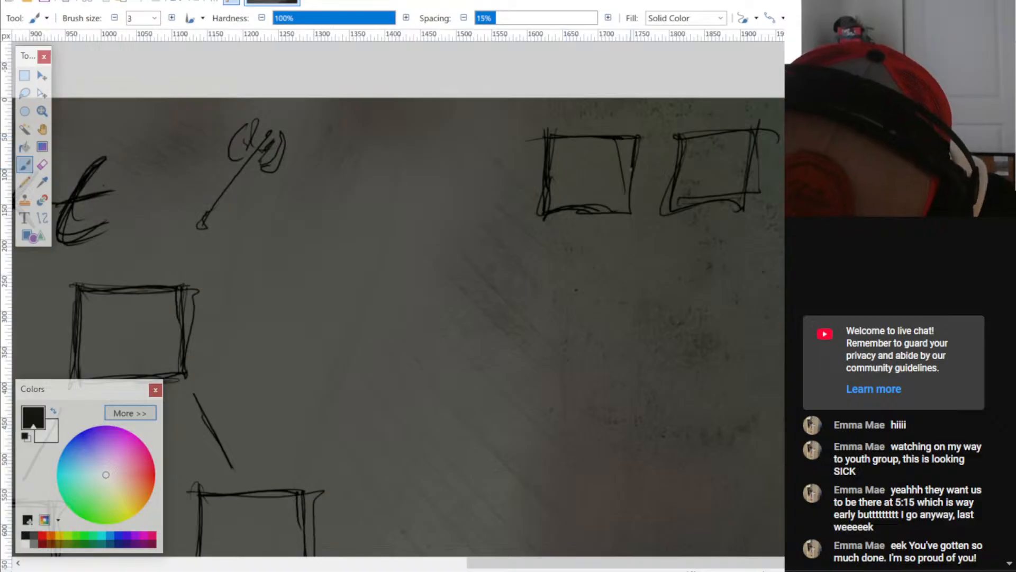
drag(546, 213, 617, 212)
drag(681, 136, 678, 201)
drag(678, 154, 674, 212)
drag(674, 132, 759, 132)
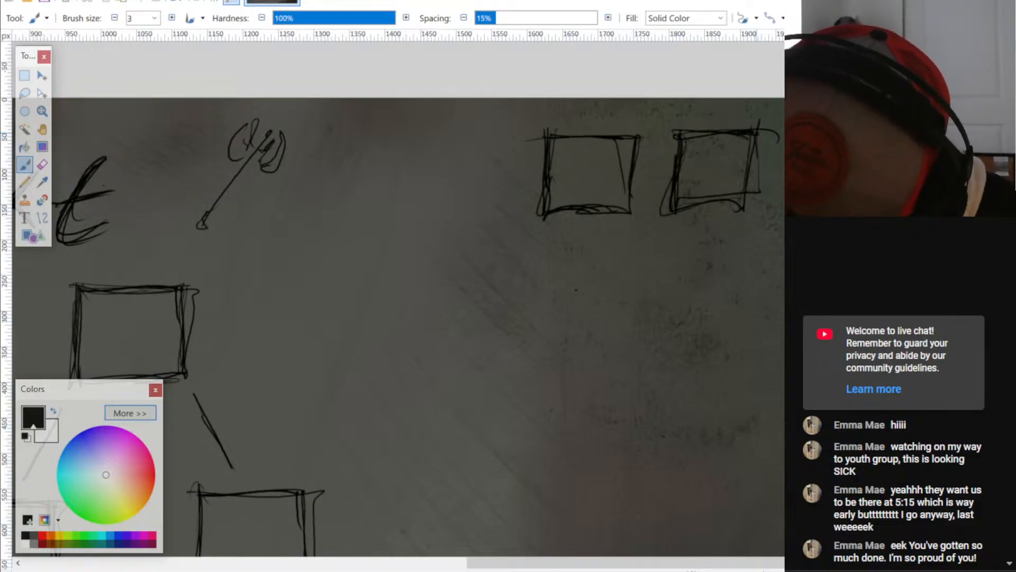
drag(673, 211, 738, 201)
drag(755, 134, 748, 188)
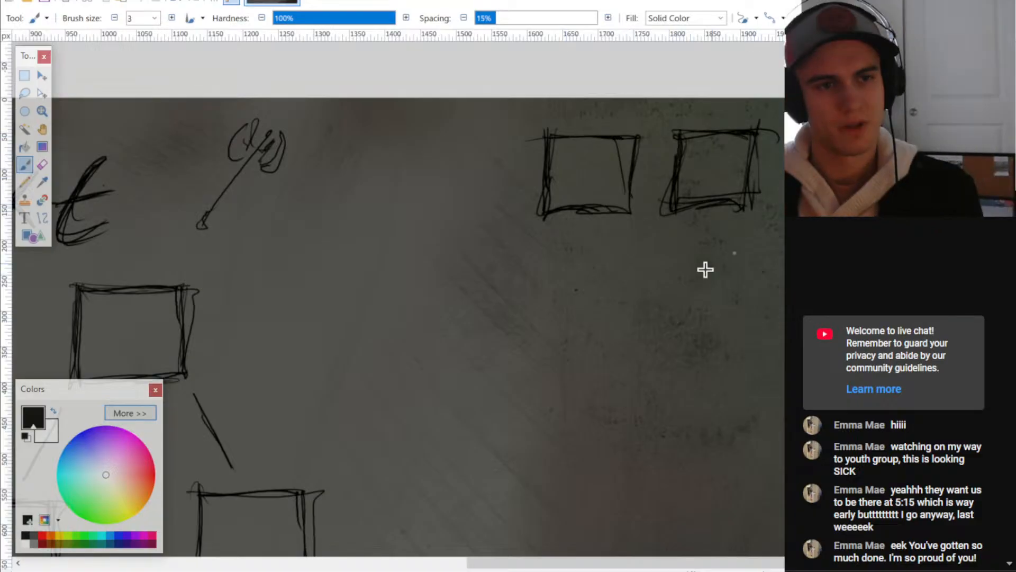
- Save the upgrade menu drawing as Effigee.pdn
ctrl+scroll(706, 270, down, 6)
middle_drag(443, 434, 555, 291)
ctrl+scroll(579, 255, down, 1)
ctrl+scroll(579, 255, down, 1)
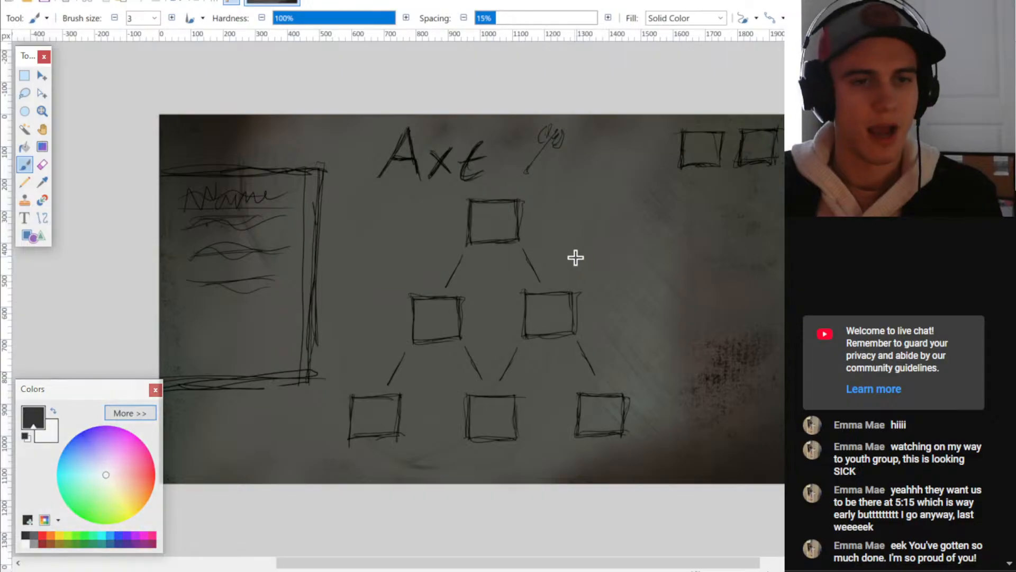
key(ctrl+s)
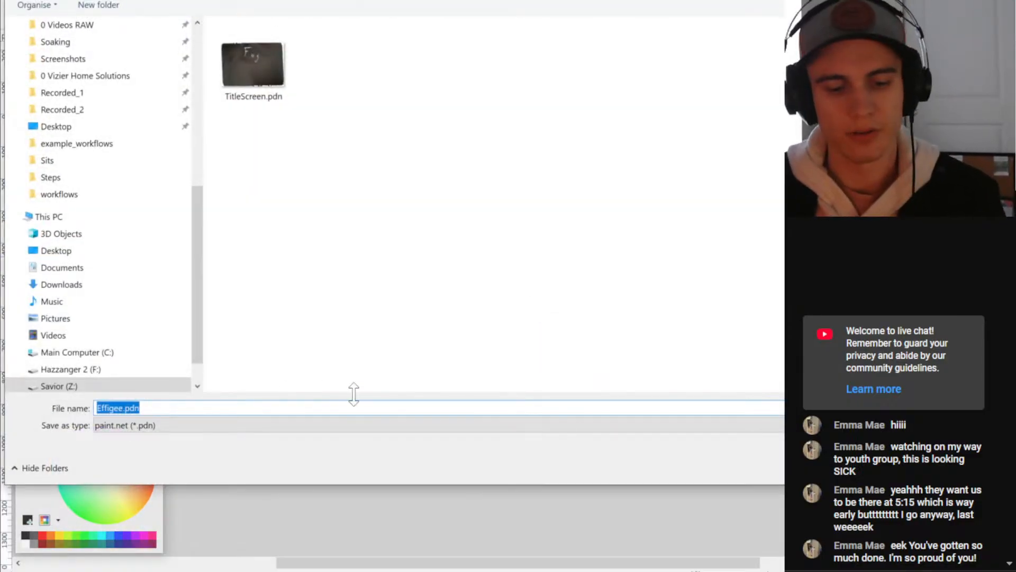
key(Return)
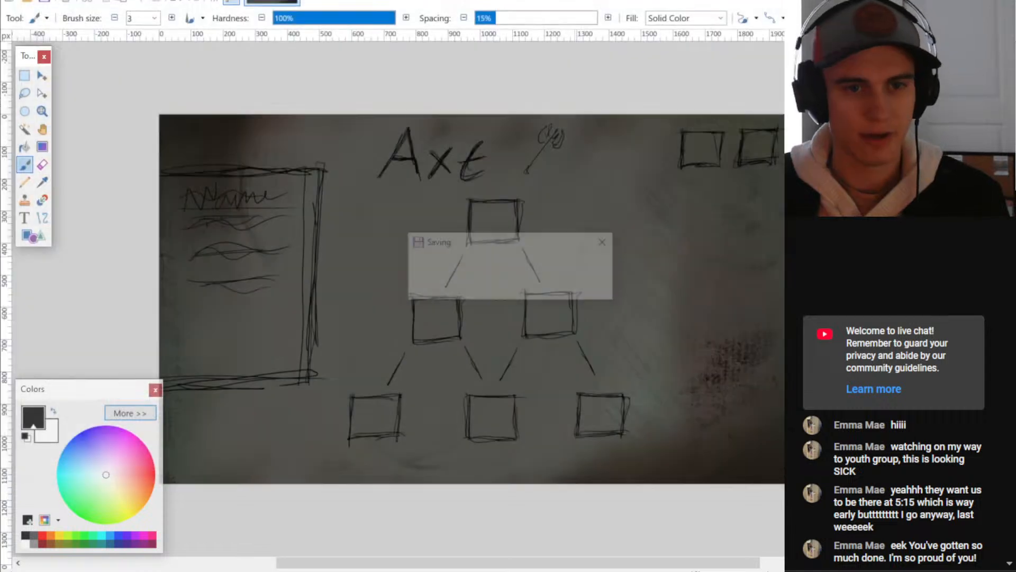
- Export the drawing as a PNG copy, replacing the existing Effigee.png
key(ctrl+shift+s)
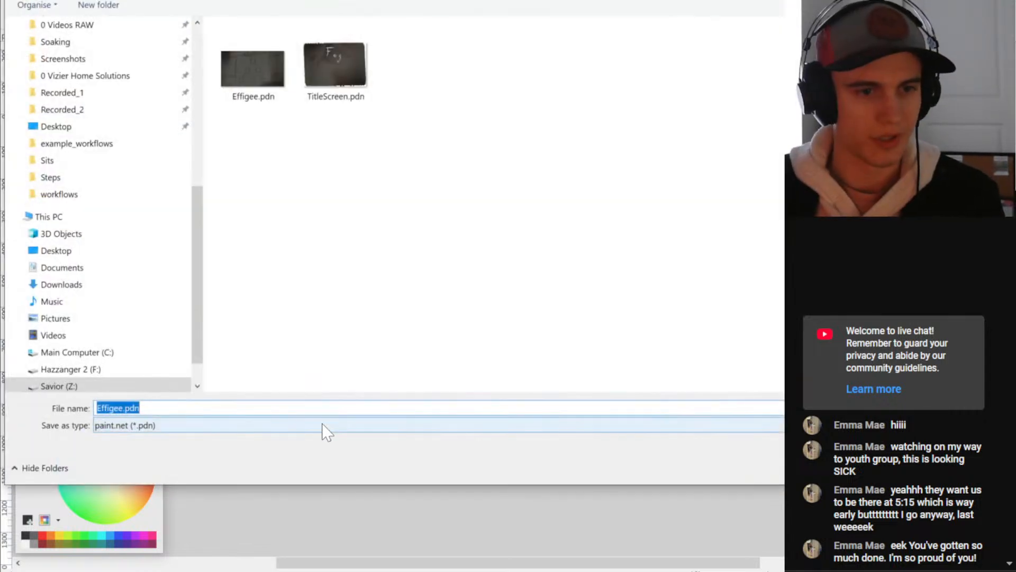
click(323, 426)
click(123, 273)
click(154, 427)
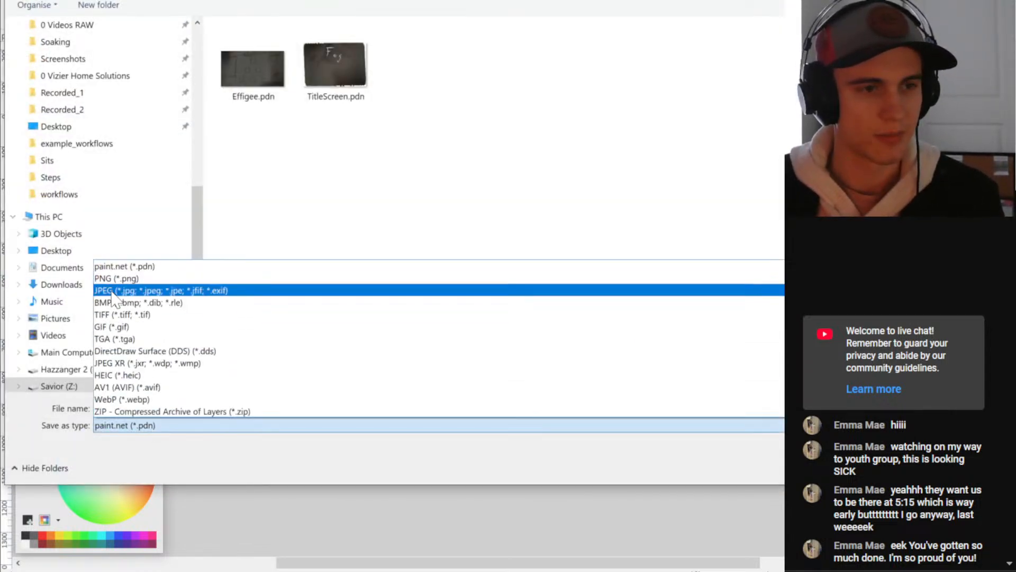
click(212, 291)
key(Return)
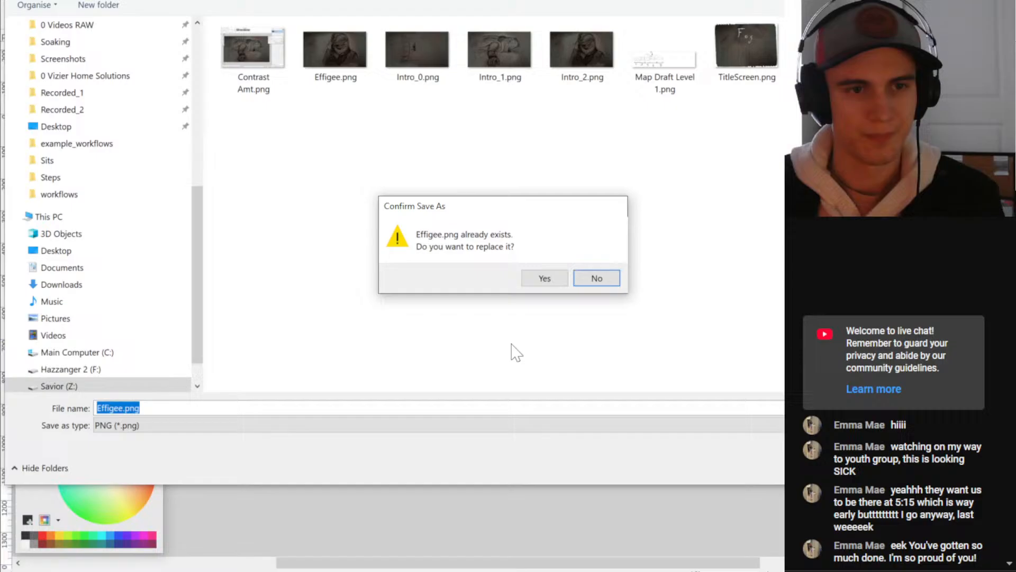
click(544, 278)
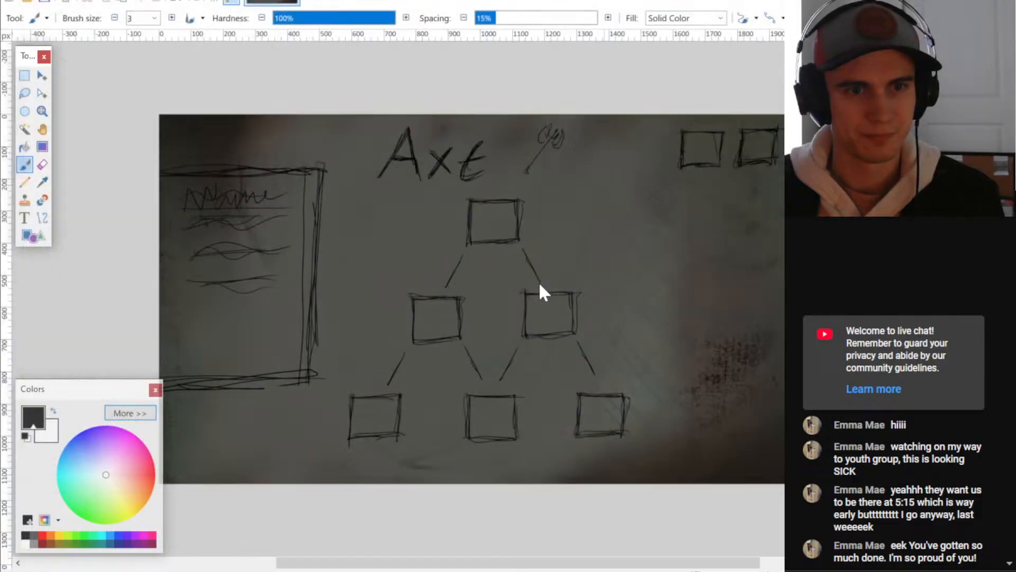
click(668, 353)
click(568, 317)
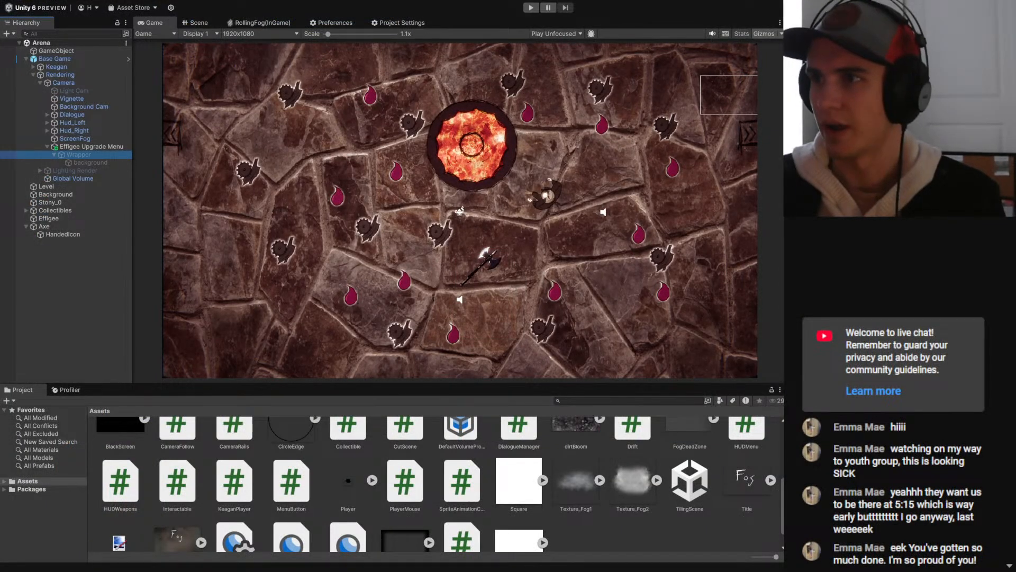
- Import Effigee.png from the Concept Art folder into the project's UI assets folder
key(ctrl+d)
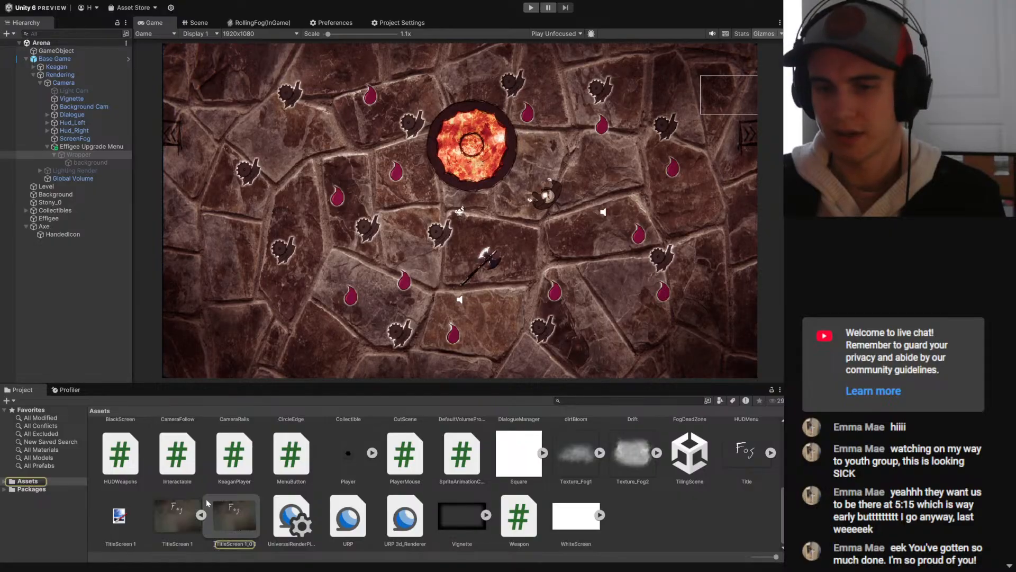
scroll(559, 487, up, 5)
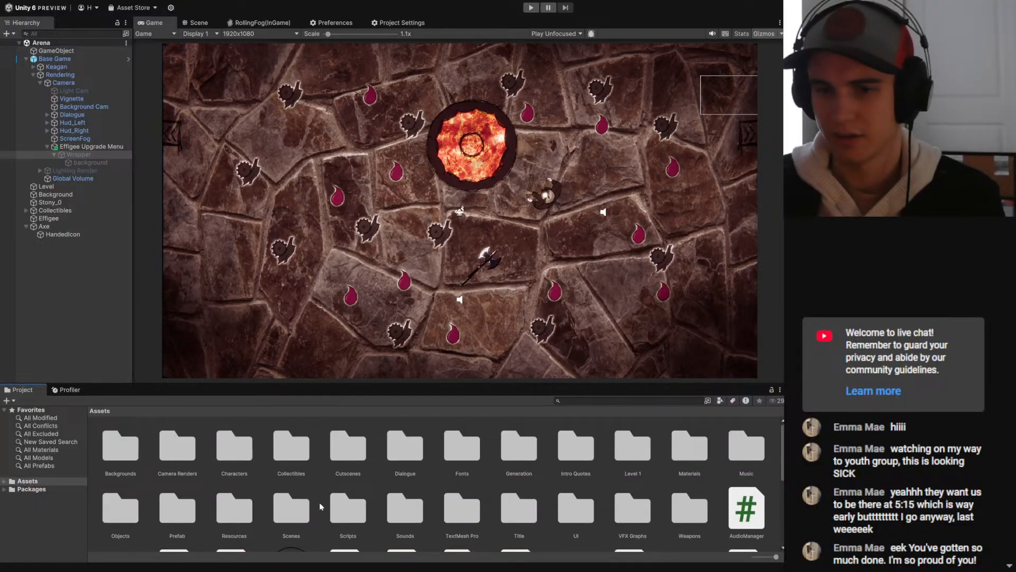
click(206, 571)
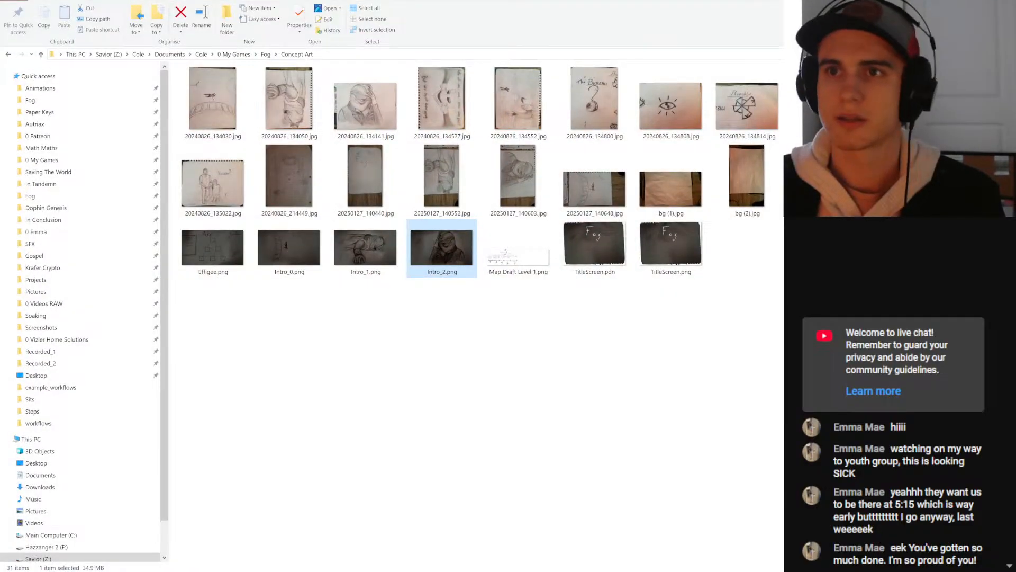
drag(456, 1, 0, 425)
scroll(204, 497, down, 3)
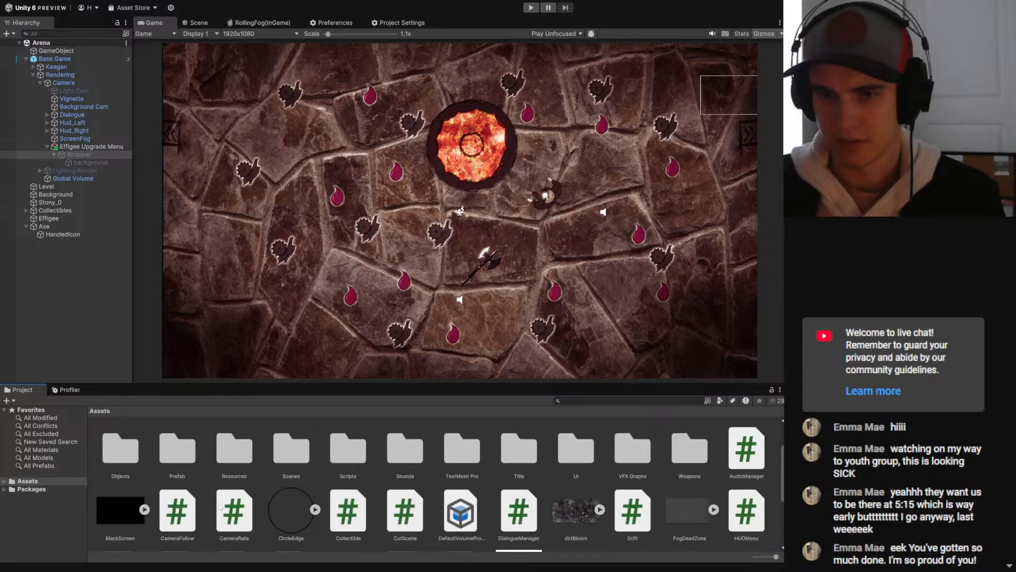
double_click(560, 448)
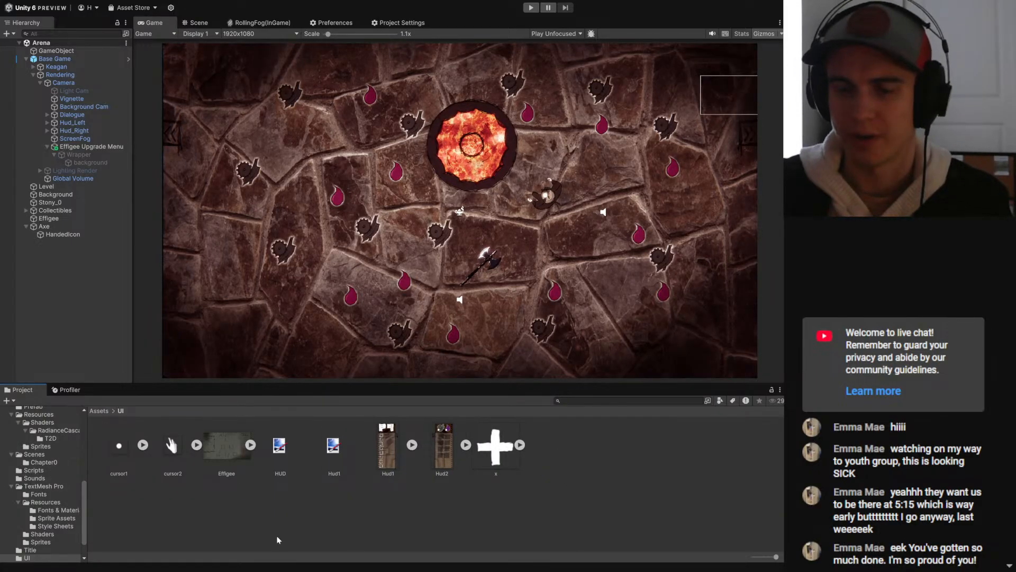
drag(516, 467, 239, 454)
drag(239, 507, 468, 329)
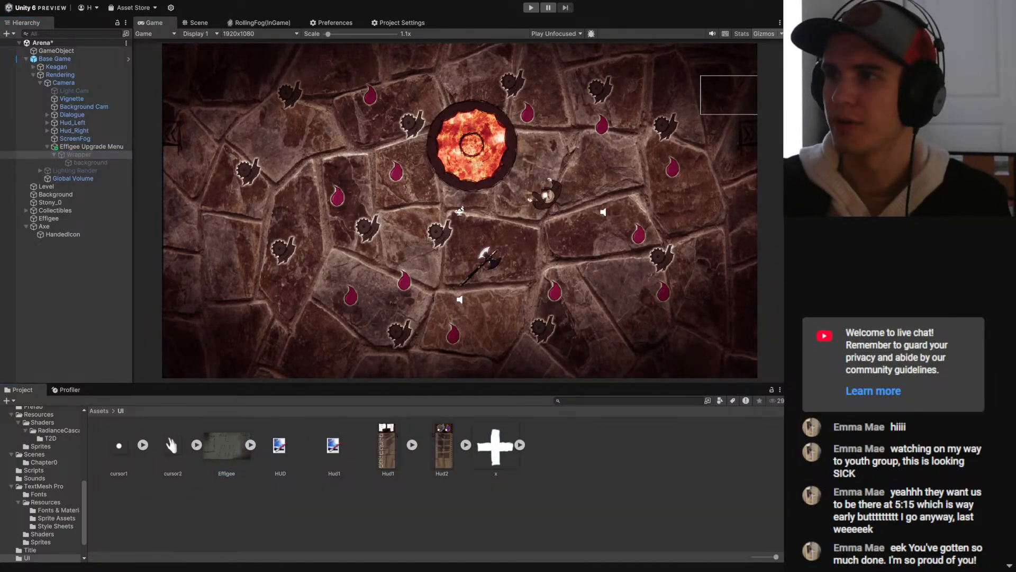
- Preview the Effigee Upgrade Menu by toggling its Wrapper on and off, and save the Arena scene
key(alt+shift+a)
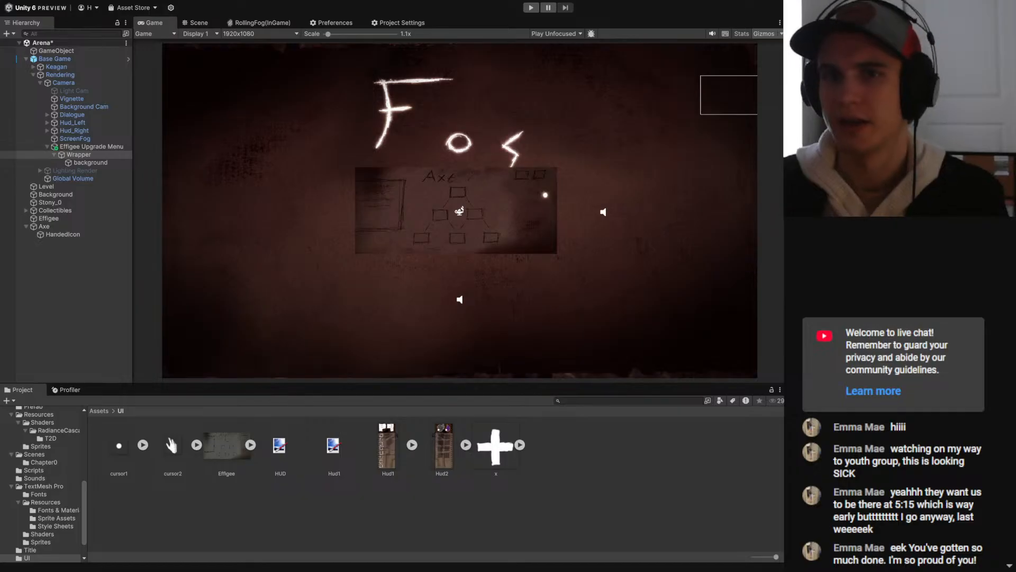
key(alt+shift+a)
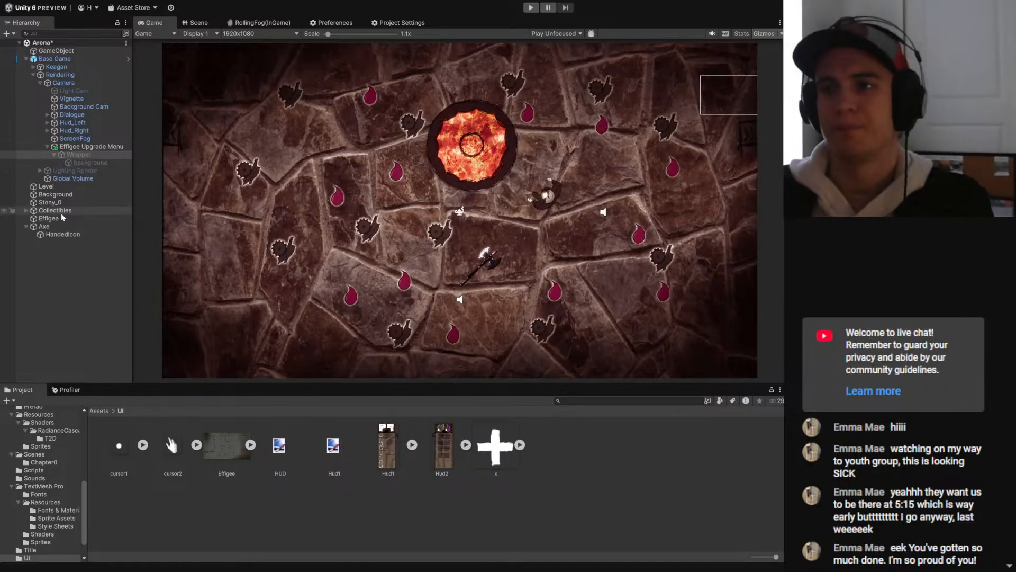
click(74, 154)
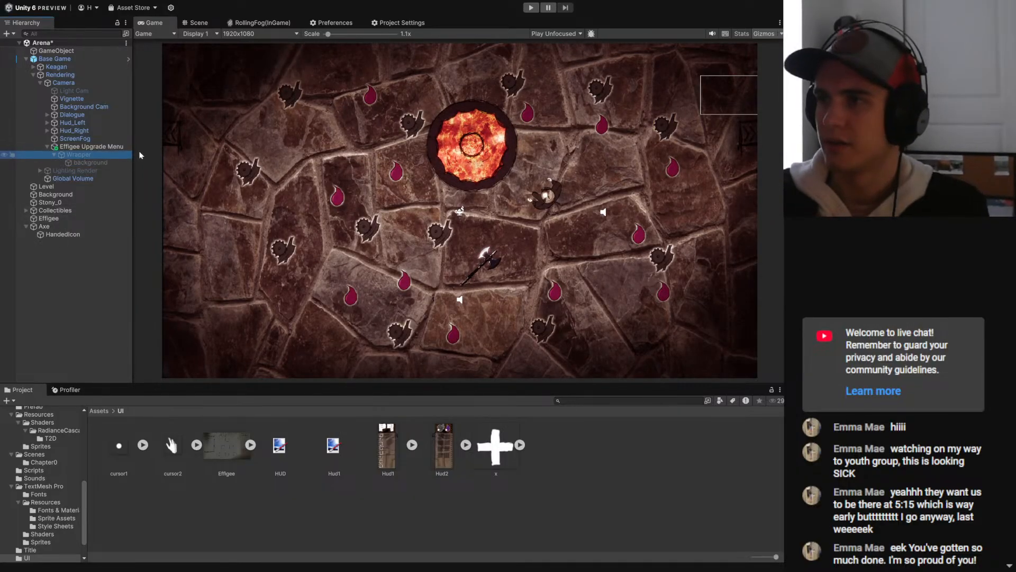
key(ctrl+s)
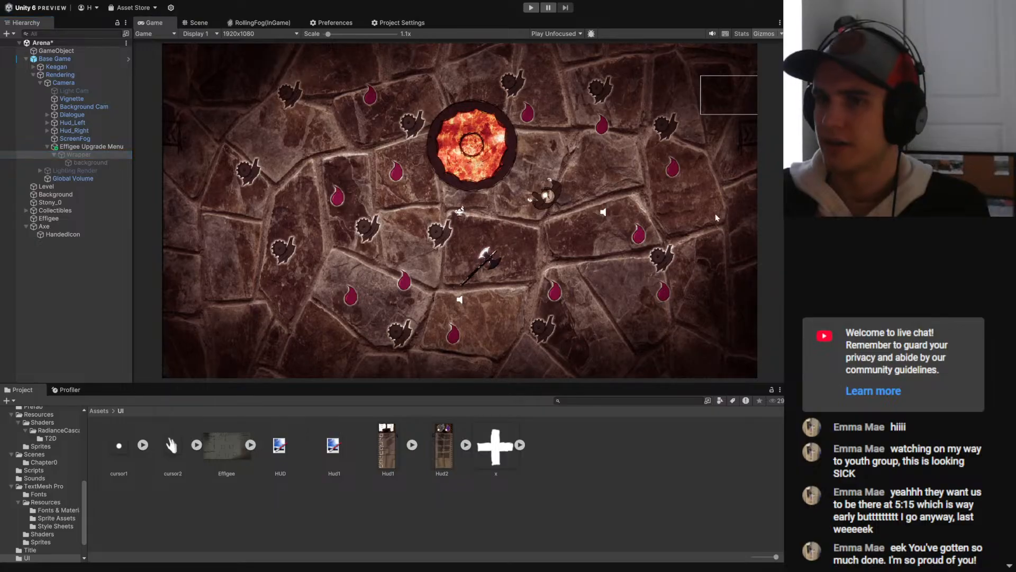
- Activate the Wrapper and assign the Effigee sprite to its background object
click(85, 163)
key(Up)
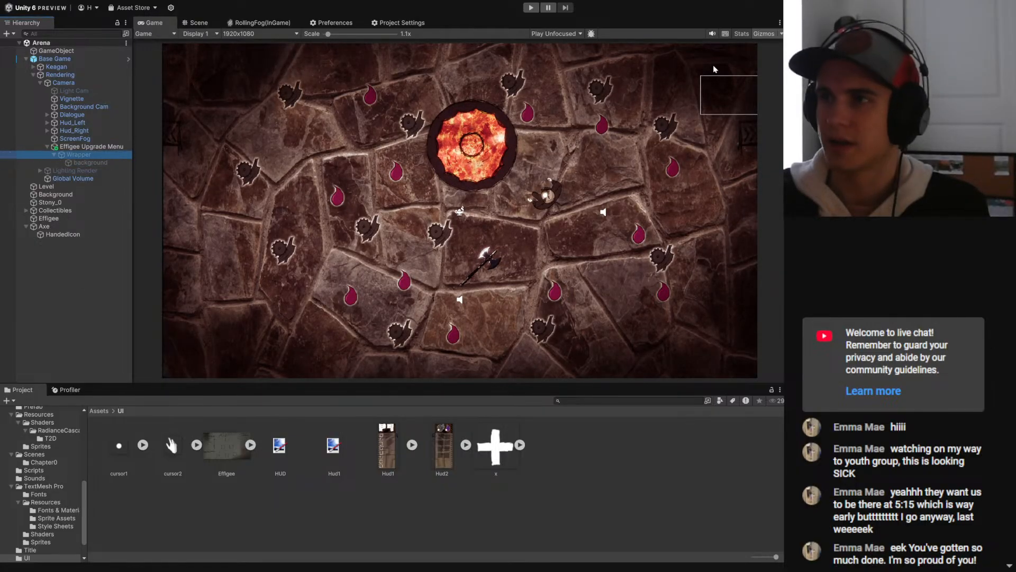
key(alt+shift+a)
click(72, 163)
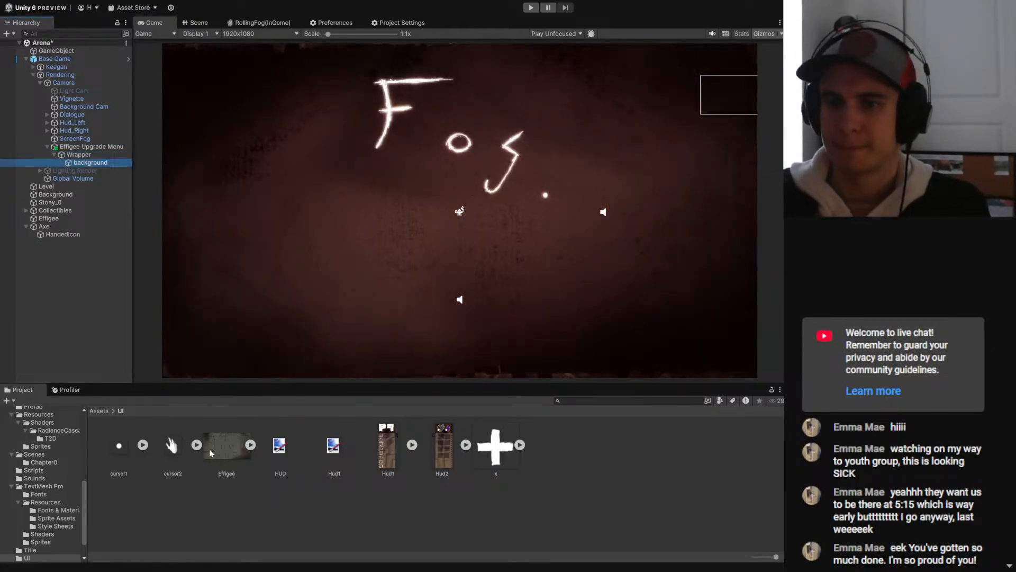
drag(210, 452, 899, 111)
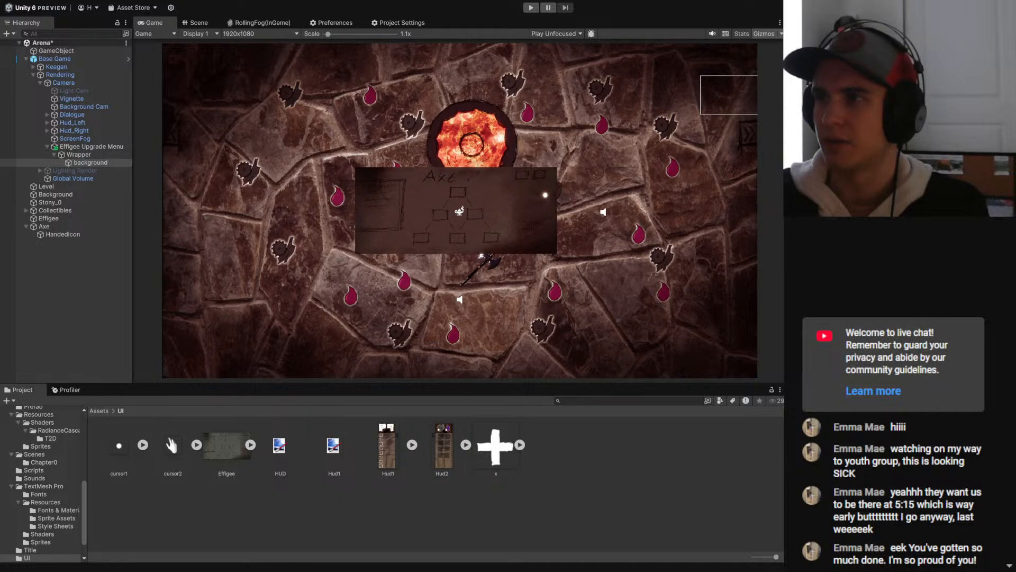
- Scale the background to 2, enlarge it further until the drawing fills the game view, and save the scene
text(2)
key(Tab)
text(2)
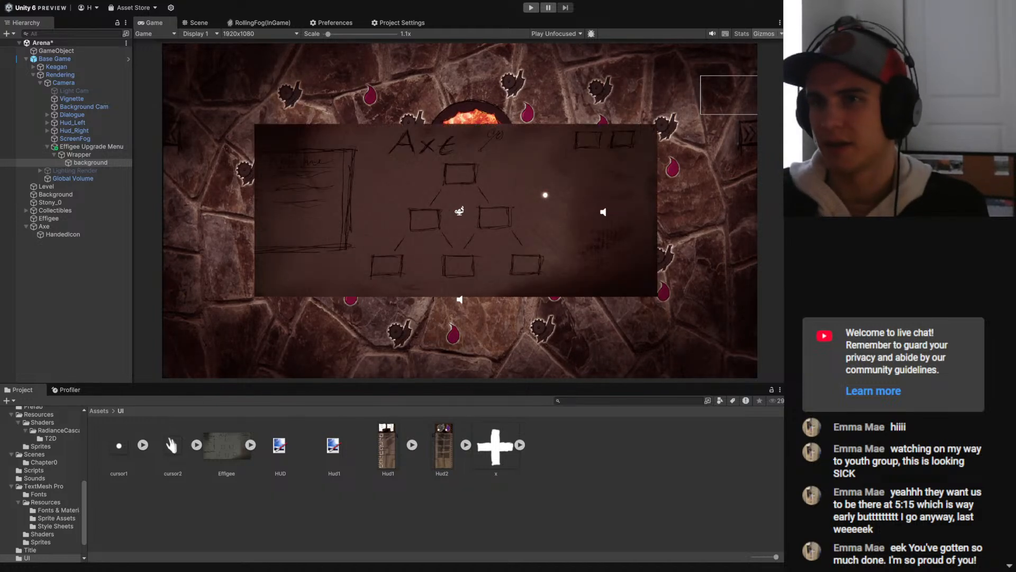
click(78, 154)
click(80, 147)
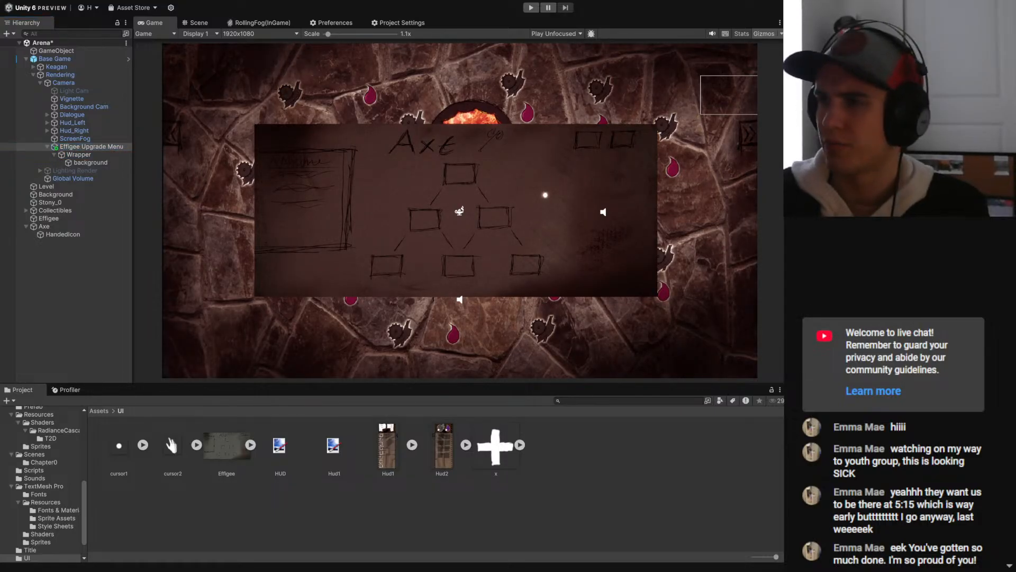
click(90, 162)
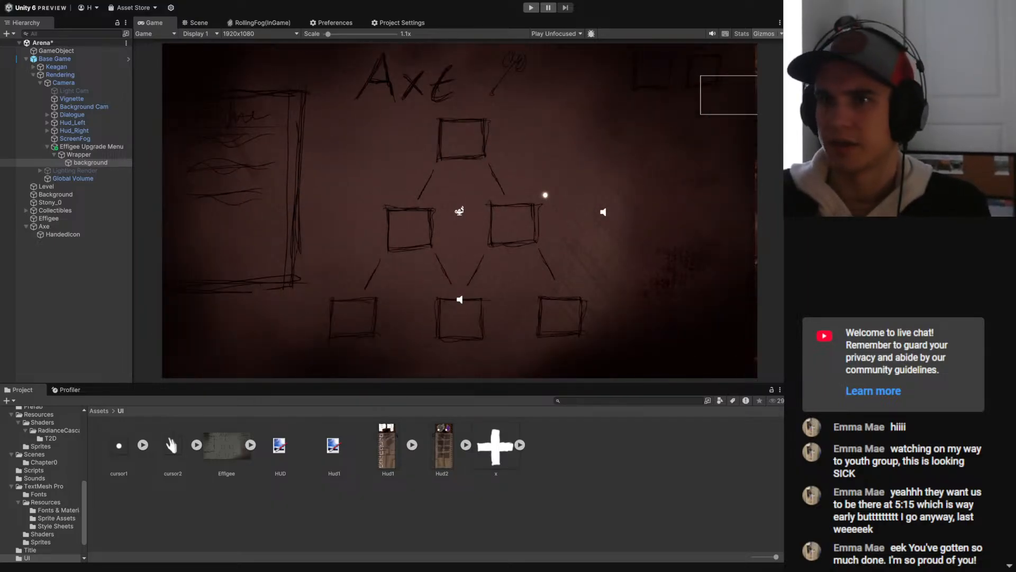
key(ctrl+s)
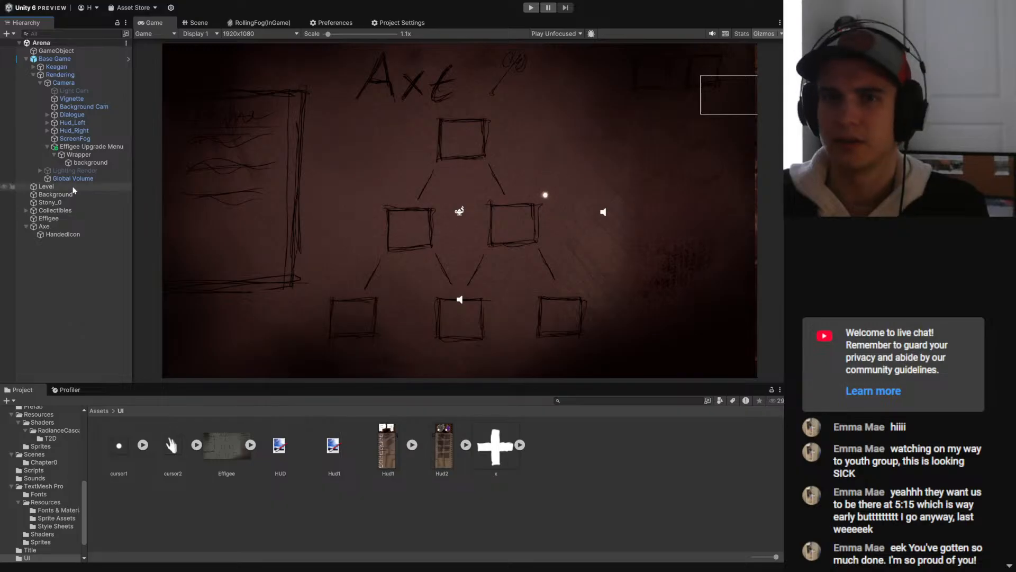
- Shift the upgrade menu drawing slightly to the right so it covers the whole game view, and save the scene
click(90, 147)
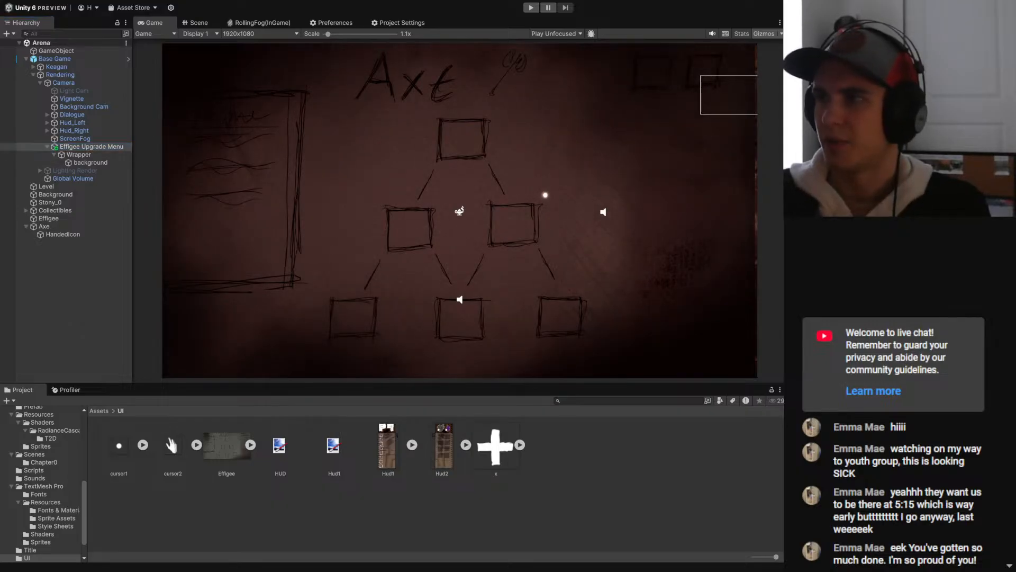
click(79, 154)
click(82, 163)
click(82, 335)
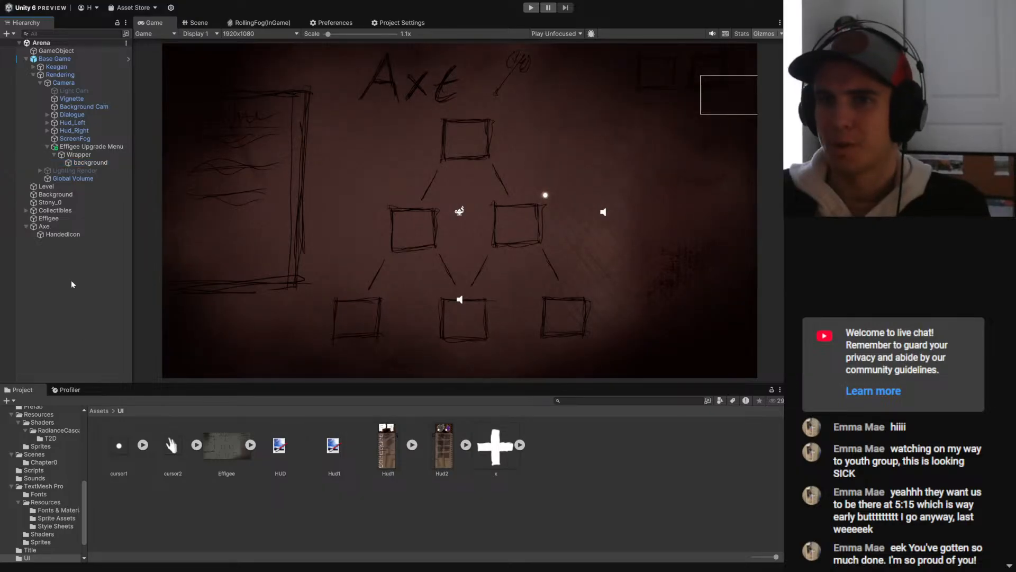
- Collapse the Wrapper in the hierarchy and deactivate it so the menu starts hidden
click(54, 155)
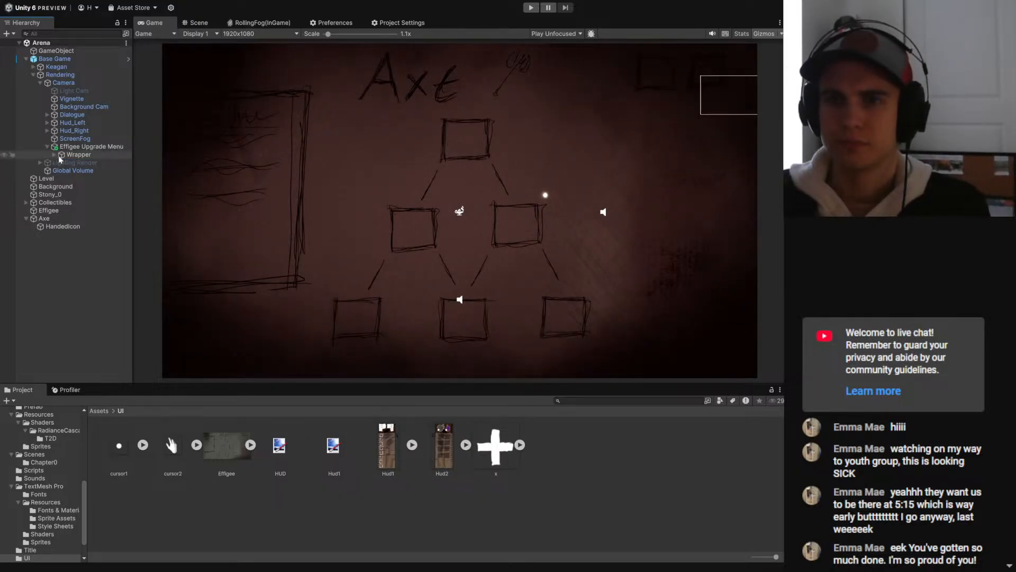
click(69, 155)
click(809, 35)
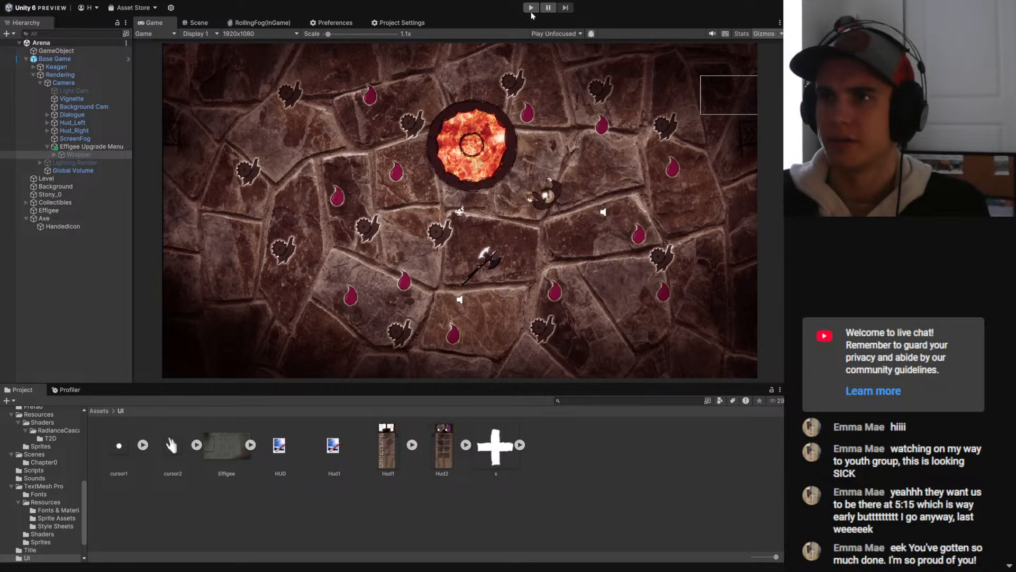
- Play the scene, open the upgrade menu from the round lava effigee, and turn off gizmos in the game view
click(531, 8)
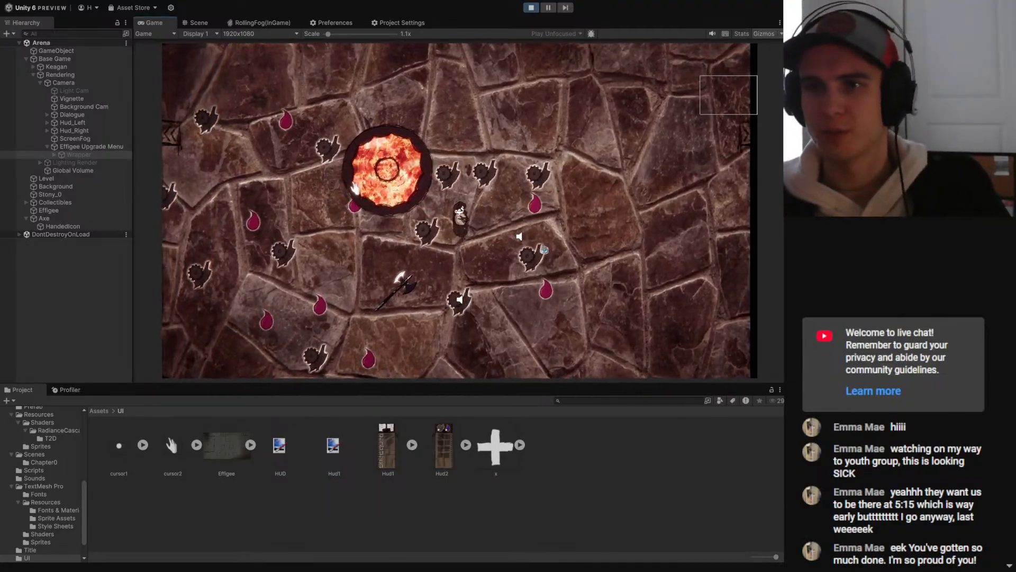
click(415, 156)
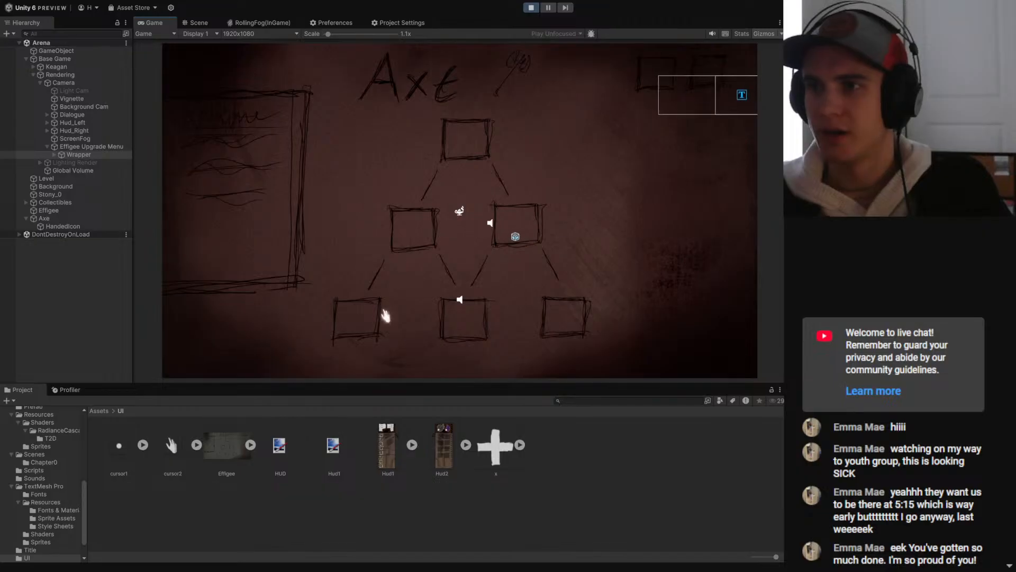
click(766, 35)
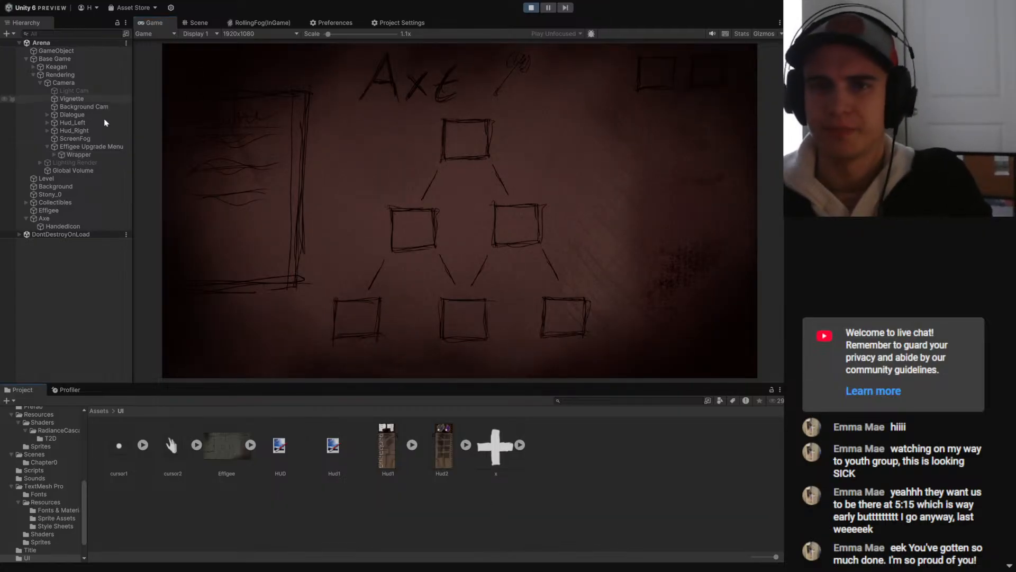
- Inspect the Wrapper and its background object in the running game, and stop the play test
click(73, 155)
click(54, 154)
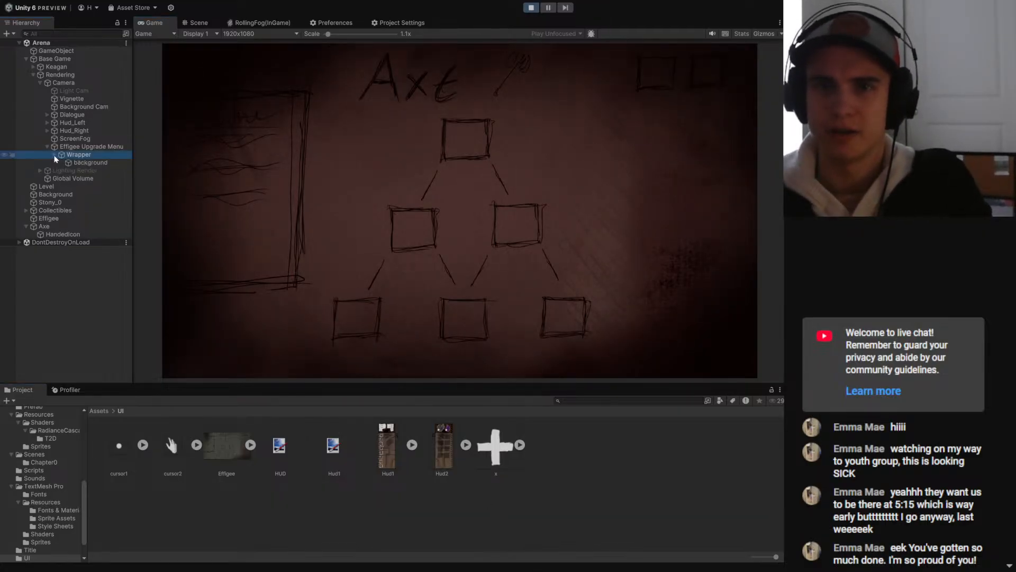
click(81, 163)
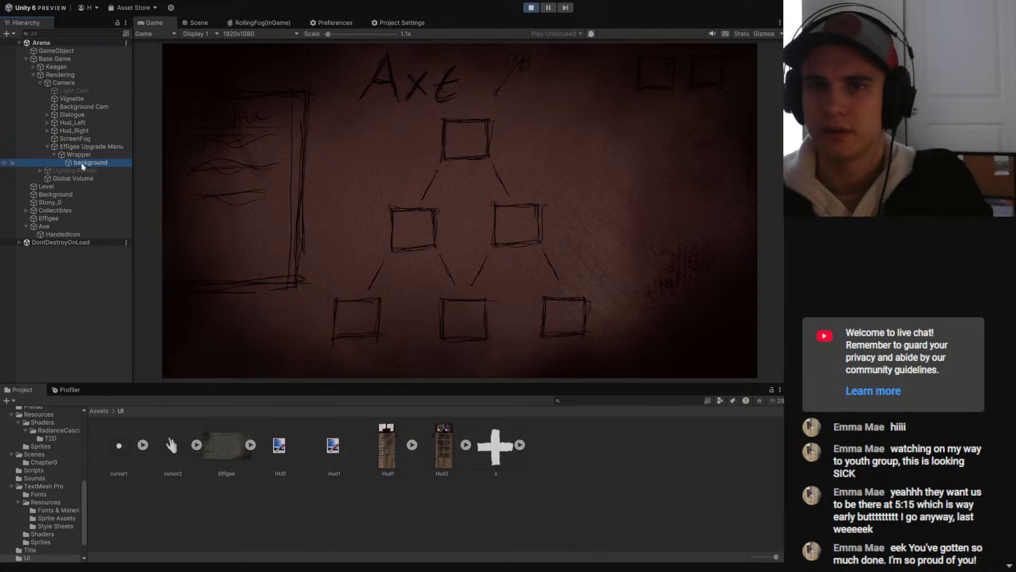
click(532, 10)
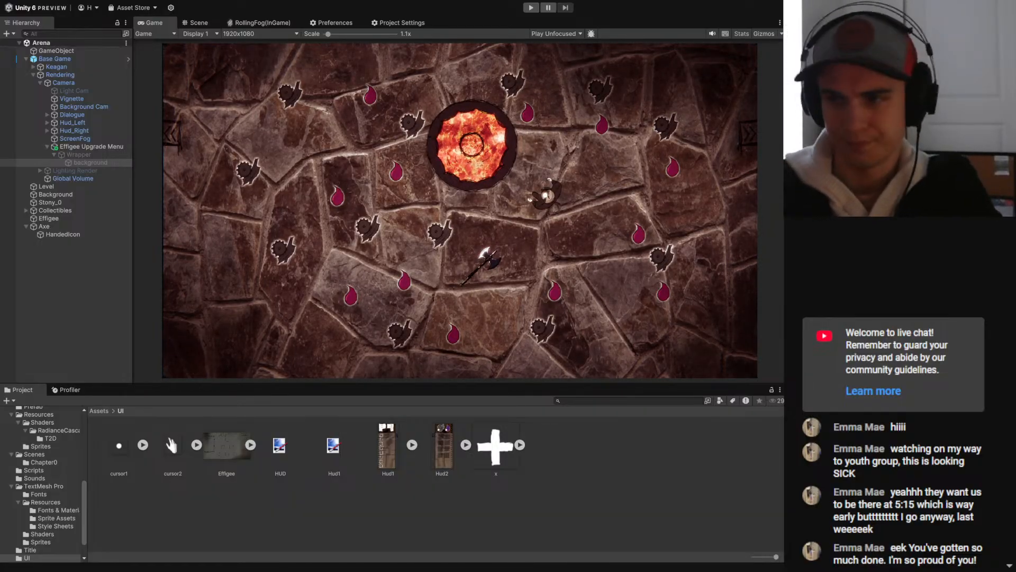
- Reactivate the Wrapper and create an empty child object inside it
click(84, 155)
click(809, 35)
click(66, 264)
click(89, 165)
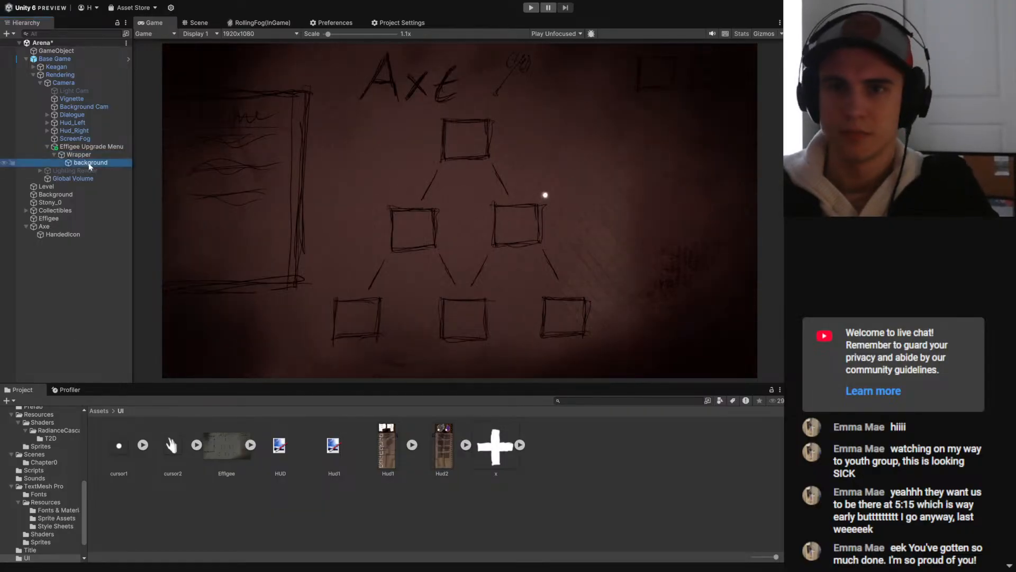
click(81, 157)
right_click(81, 158)
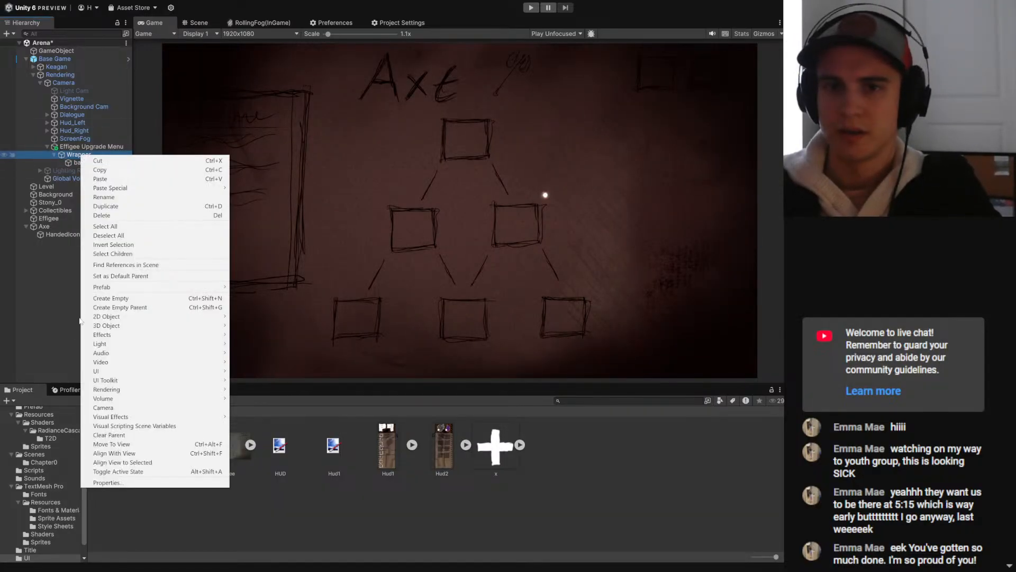
click(117, 297)
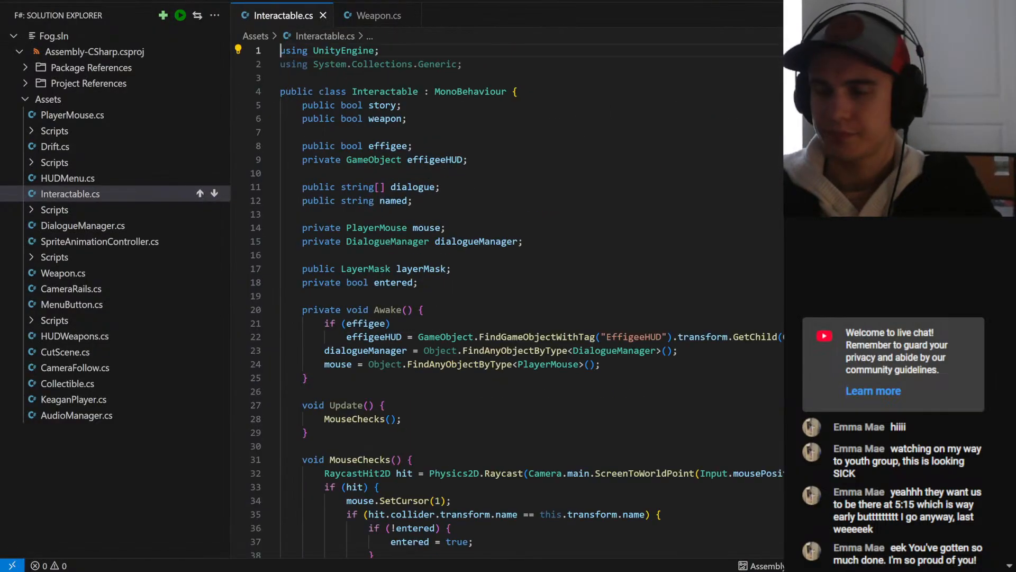
- In the code editor, declare a public bool exitMenu below the weapon field in Interactable.cs and save the script
click(407, 119)
key(Return)
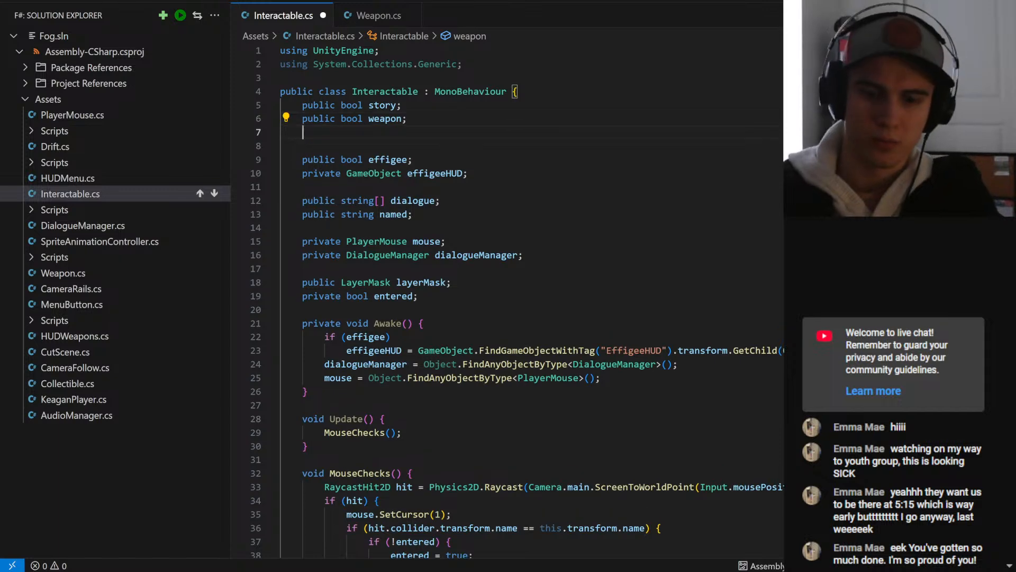
text(public v)
text(oi)
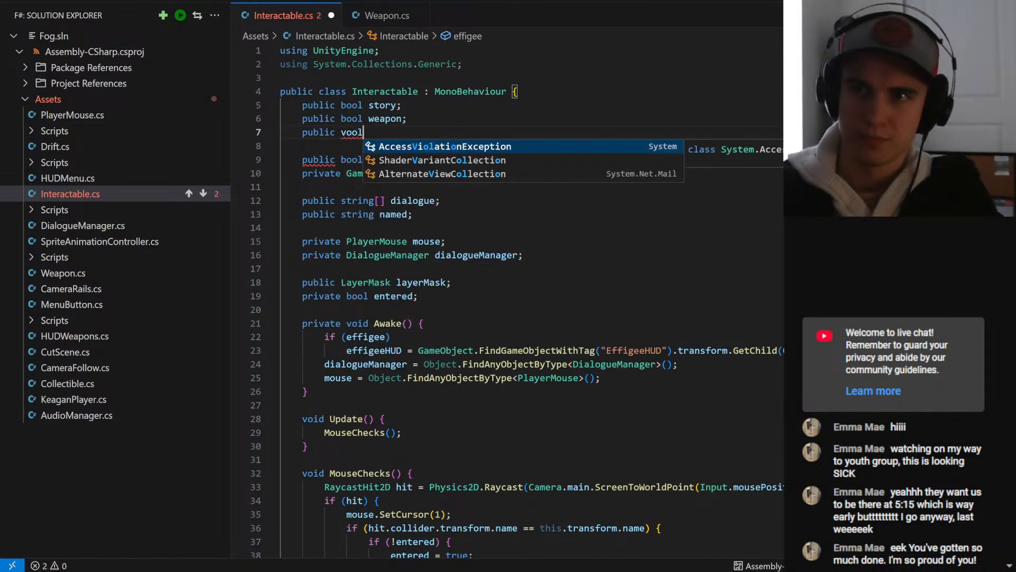
key(BackSpace)
key(BackSpace)
key(BackSpace)
text(bool exitMenu;)
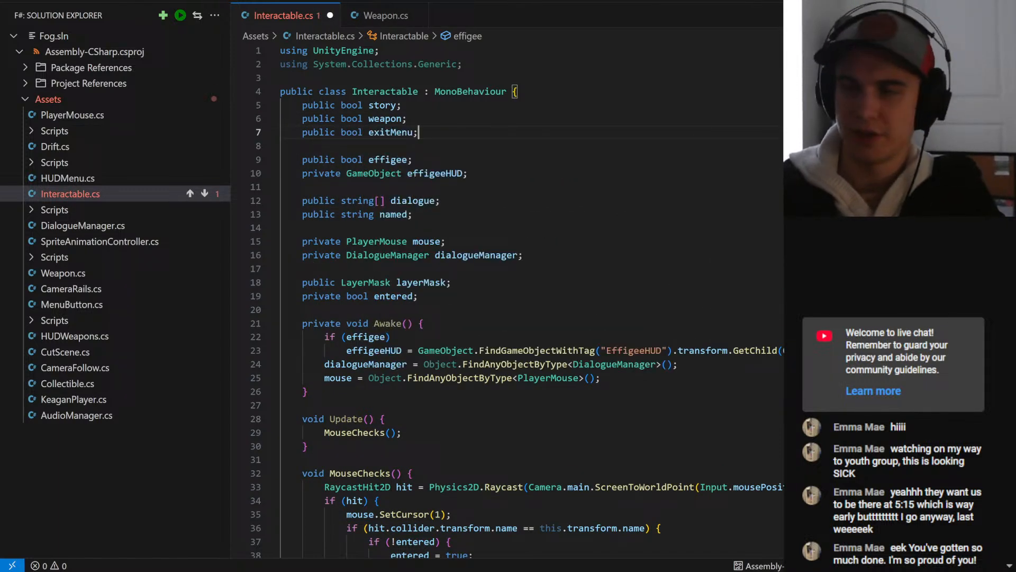
key(ctrl+s)
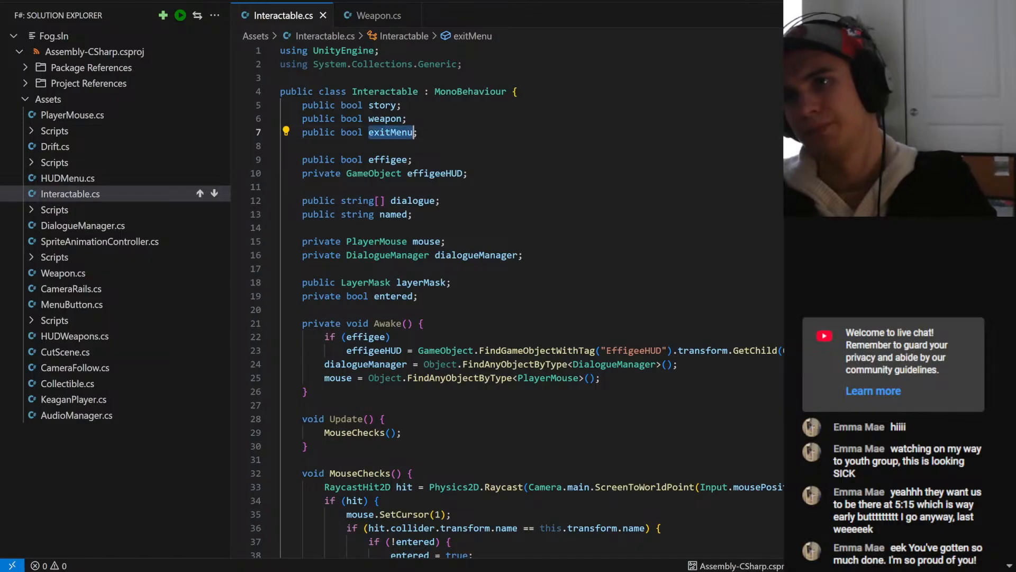
key(alt+Tab)
key(alt+Tab)
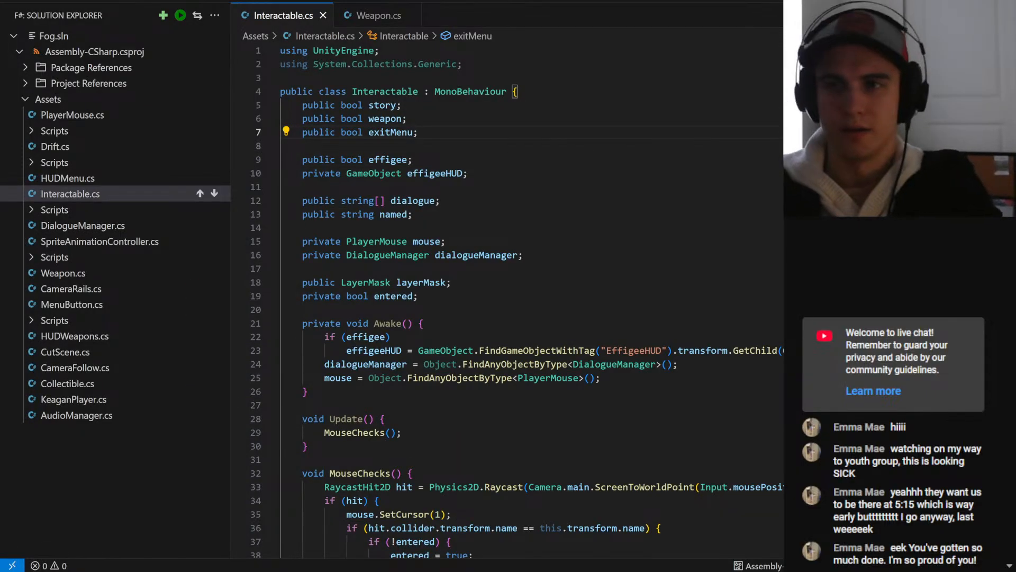
- Declare a public Transform field named menuParent below exitMenu in Interactable.cs and save the script
key(Return)
text(public TrackedReference)
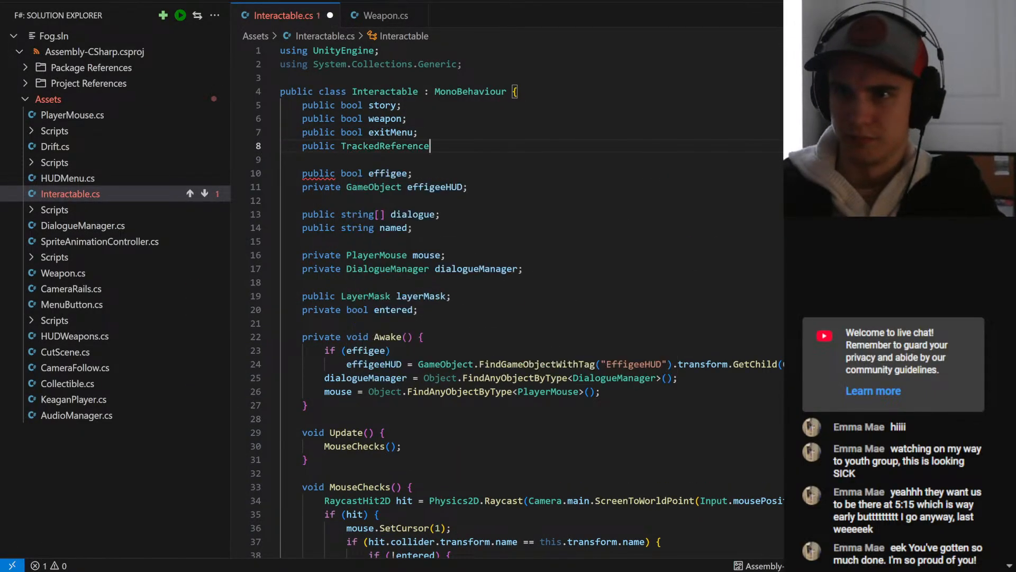
key(ctrl+BackSpace)
text(TransferFunction)
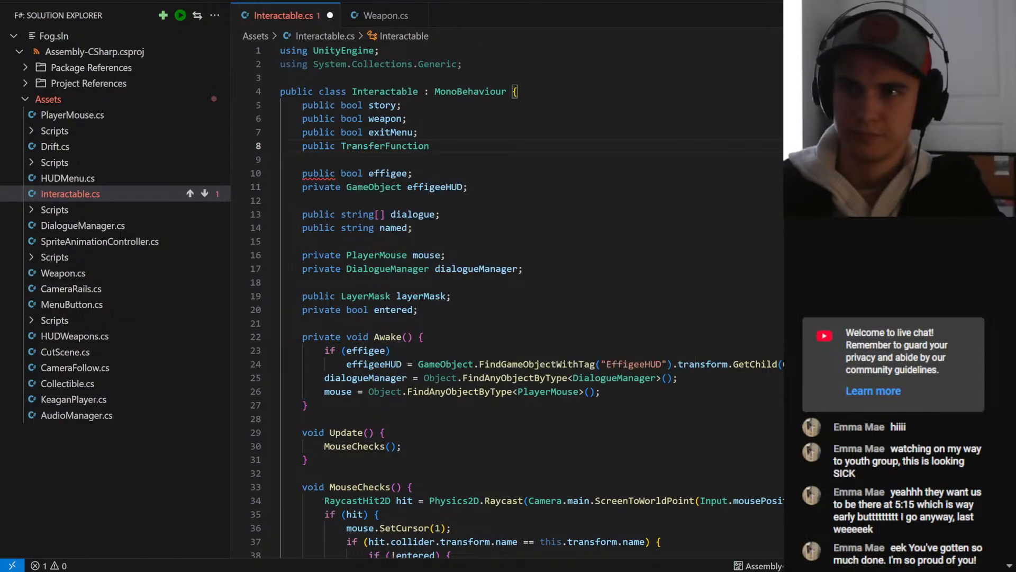
key(ctrl+BackSpace)
text(Transform)
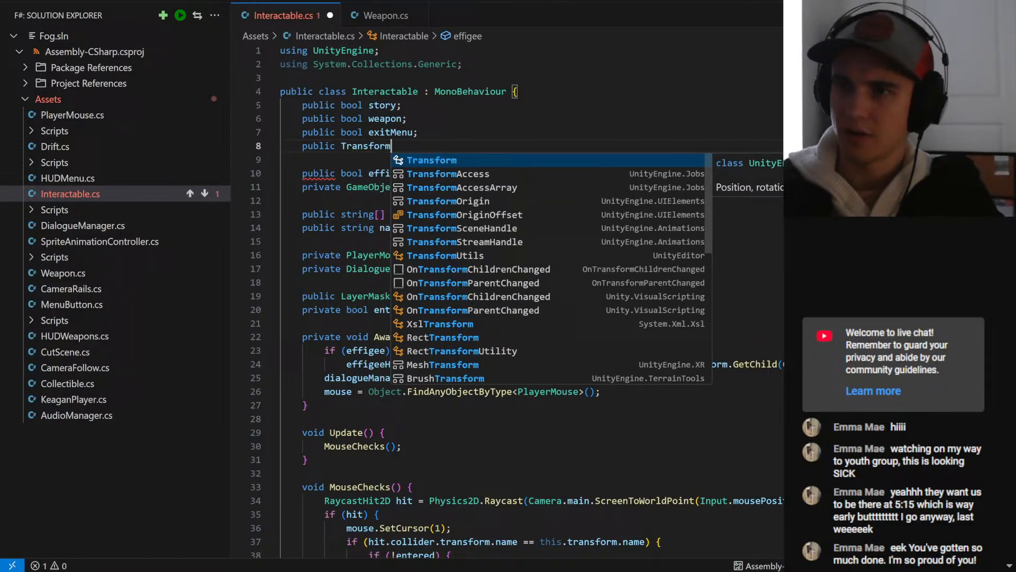
key(Escape)
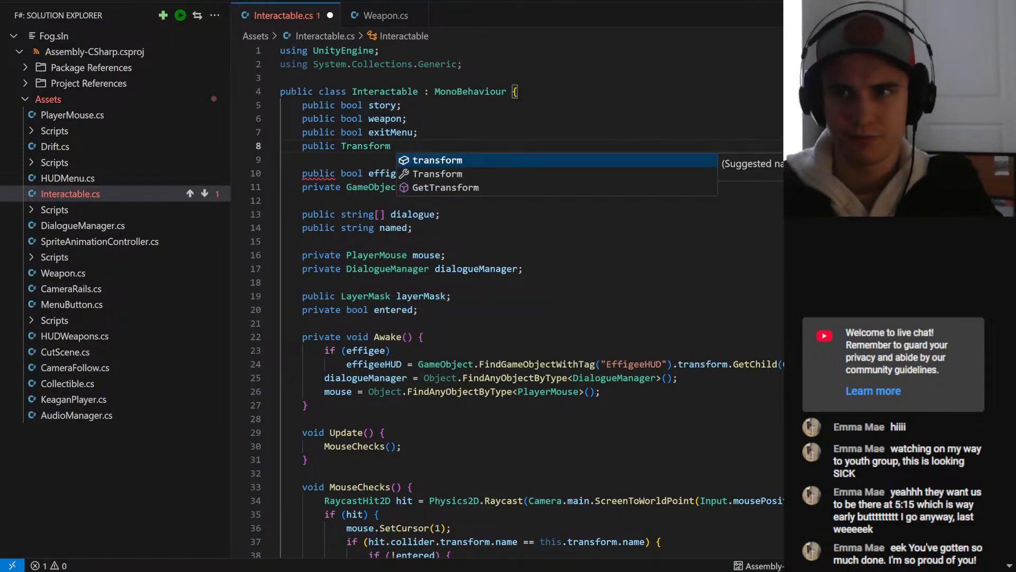
key(Escape)
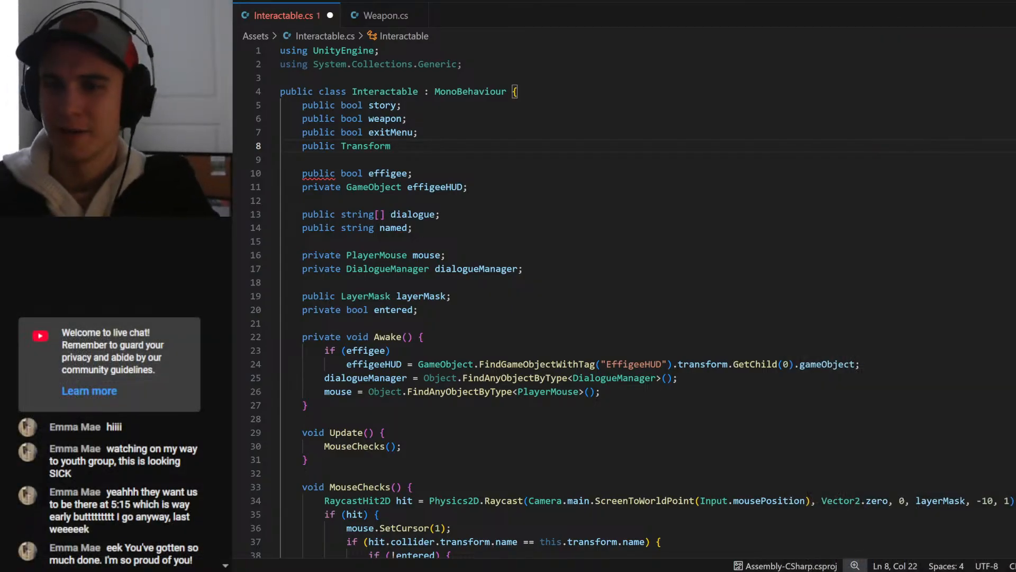
text(menu)
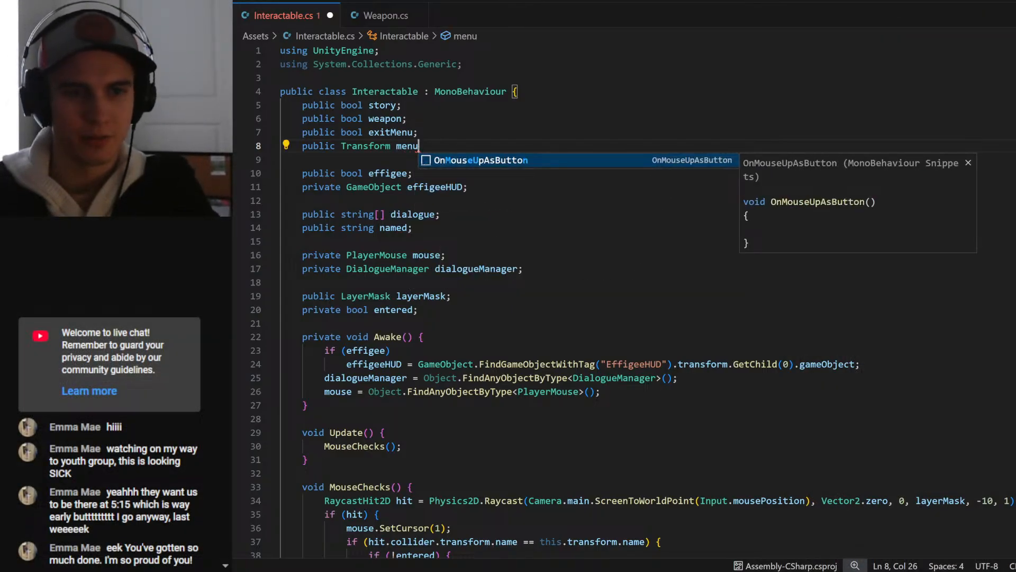
text(Parent;)
key(ctrl+s)
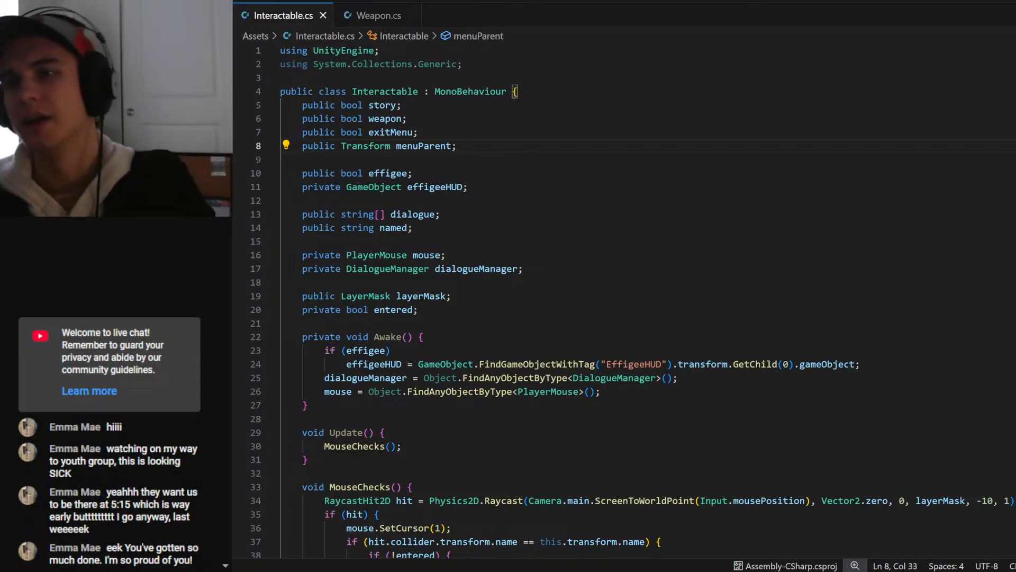
- Add an empty else if (exitMenu) branch after the effigee branch in the Interact method
click(402, 131)
double_click(392, 132)
key(ctrl+c)
scroll(624, 301, down, 15)
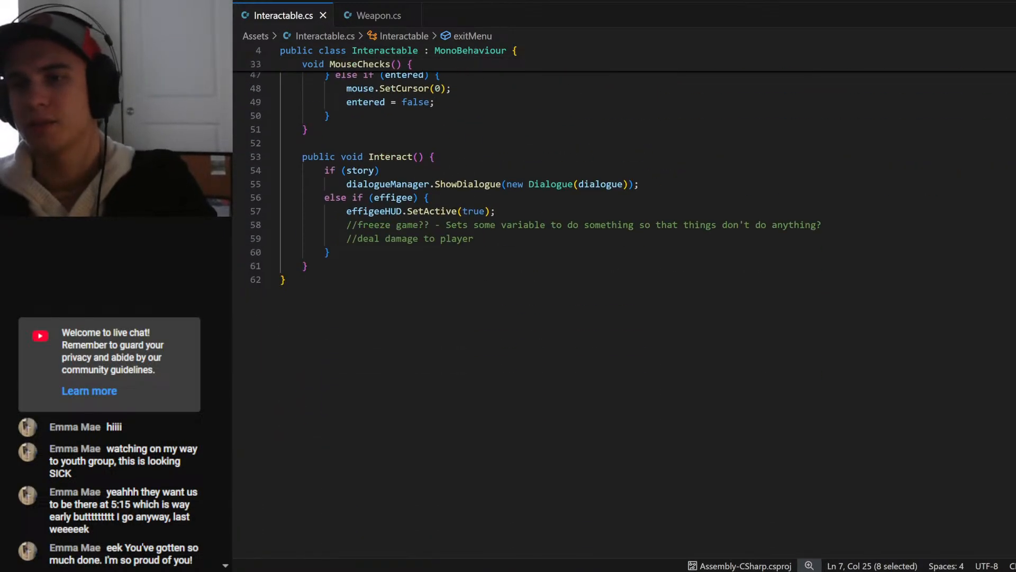
click(330, 253)
text(else i)
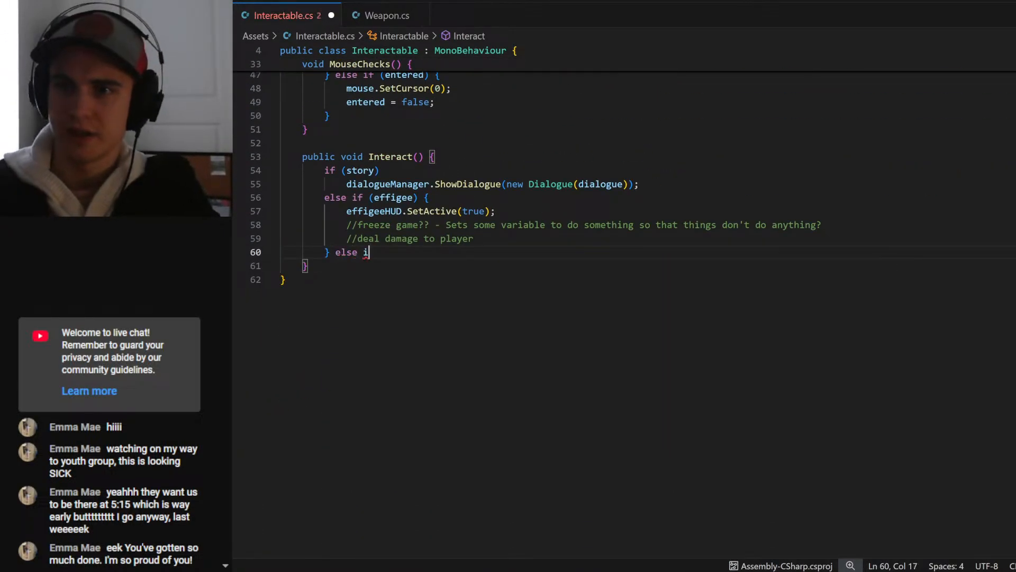
text(f()(exitMenu)
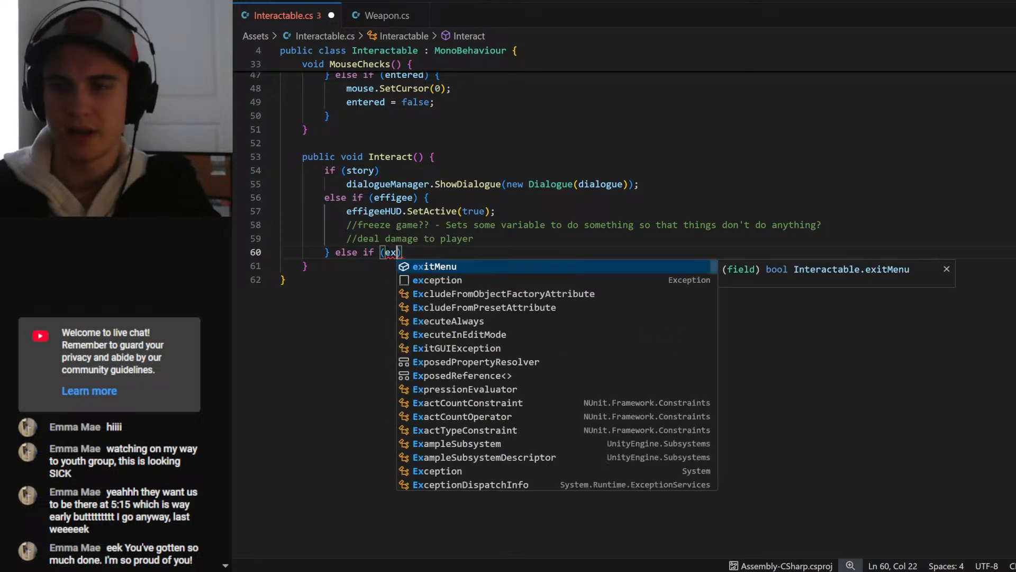
text() {)
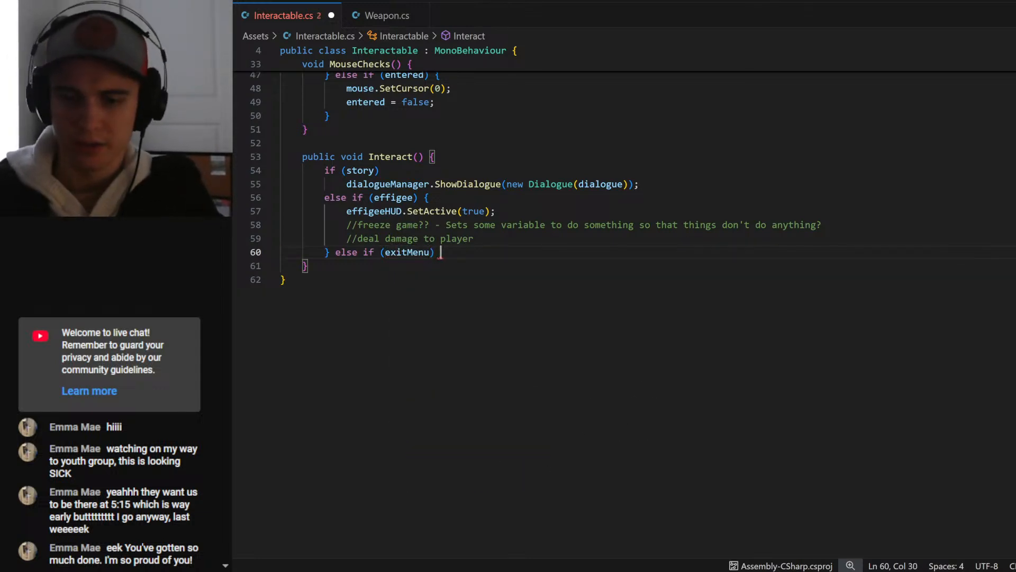
key(Return)
key(ctrl+v)
key(ctrl+z)
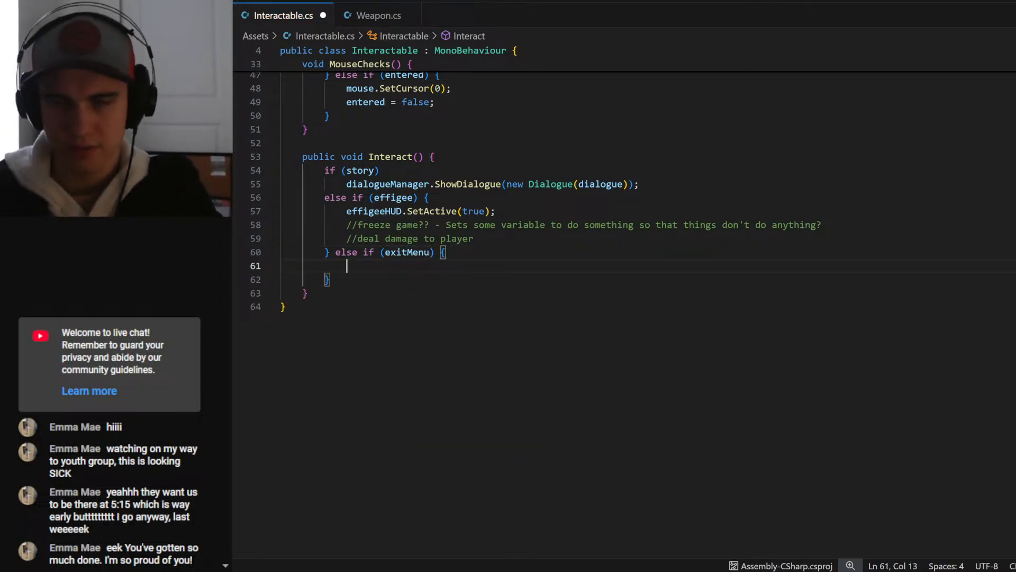
- Insert a menuParent member access inside the exitMenu branch of the Interact method
scroll(625, 296, up, 3)
scroll(625, 302, up, 10)
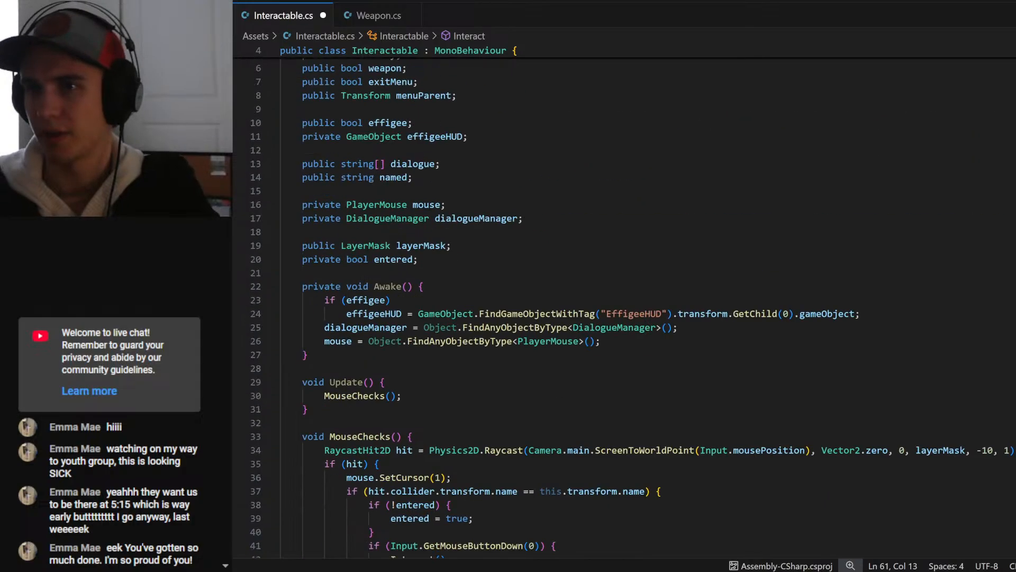
double_click(424, 146)
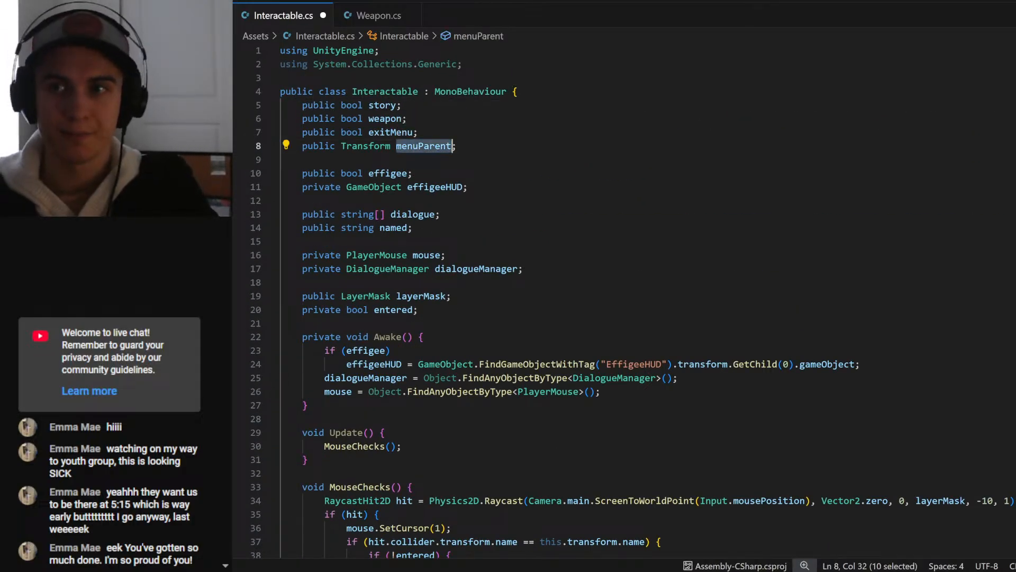
scroll(424, 146, down, 12)
click(348, 392)
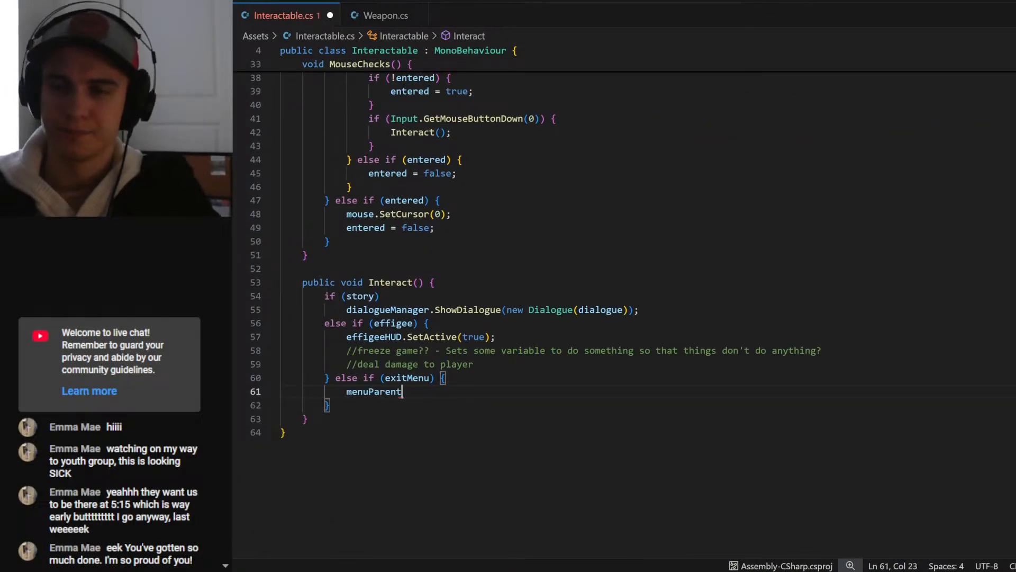
text(.seta)
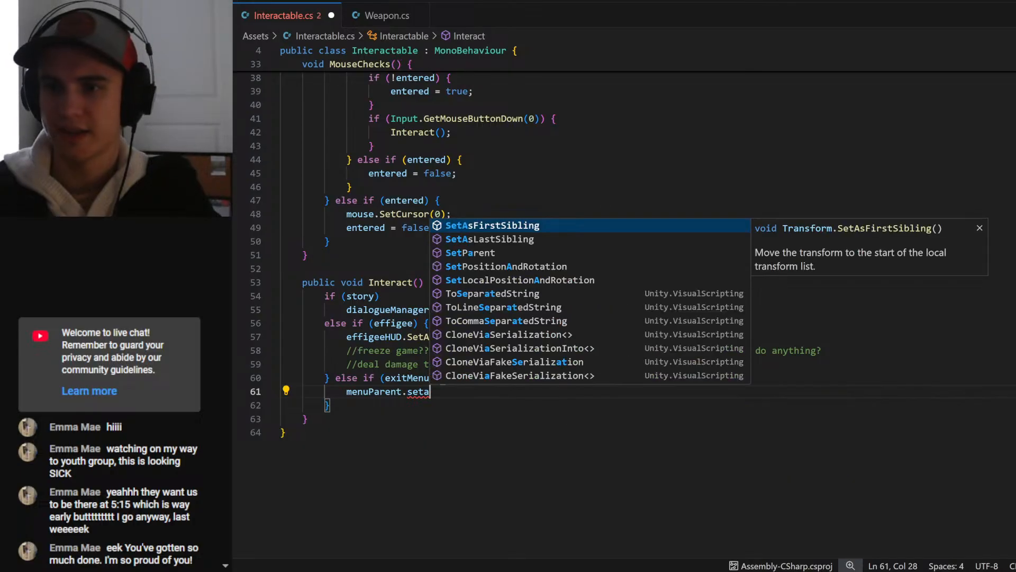
key(BackSpace)
key(BackSpace)
key(BackSpace)
key(BackSpace)
key(BackSpace)
text(.)
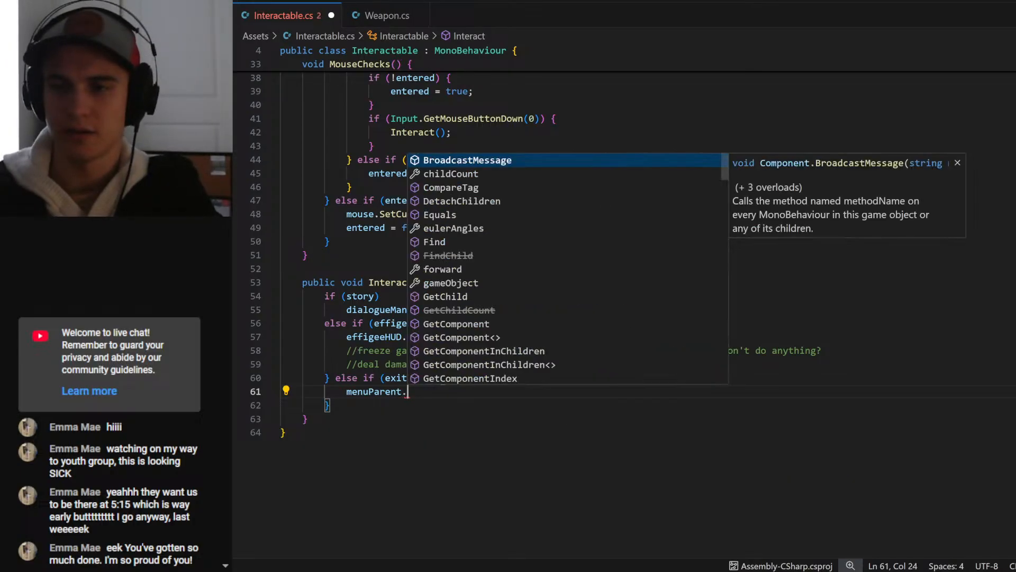
- Change the menuParent field's type to GameObject, reusing the type name from the effigeeHUD field
scroll(582, 264, up, 6)
scroll(583, 265, up, 7)
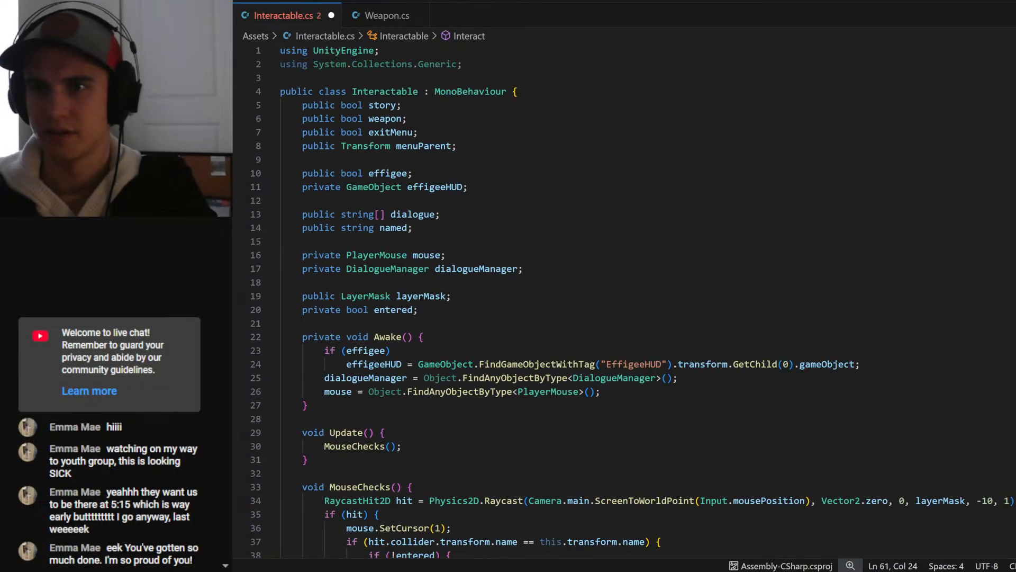
double_click(369, 187)
key(ctrl+c)
double_click(369, 146)
key(ctrl+v)
scroll(369, 146, down, 12)
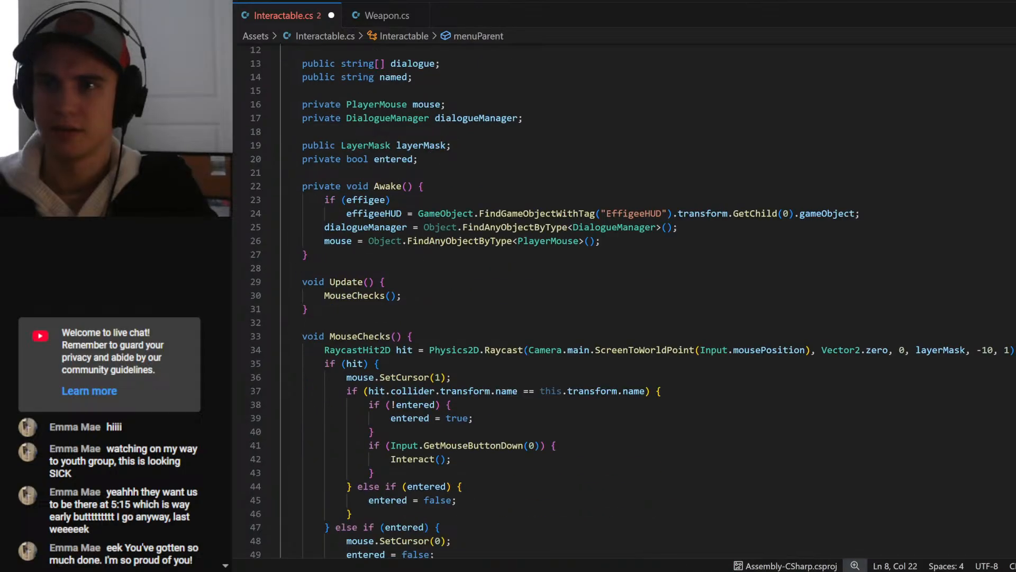
- Complete the exitMenu branch's statement as menuParent.SetActive(false); and save the script
click(431, 378)
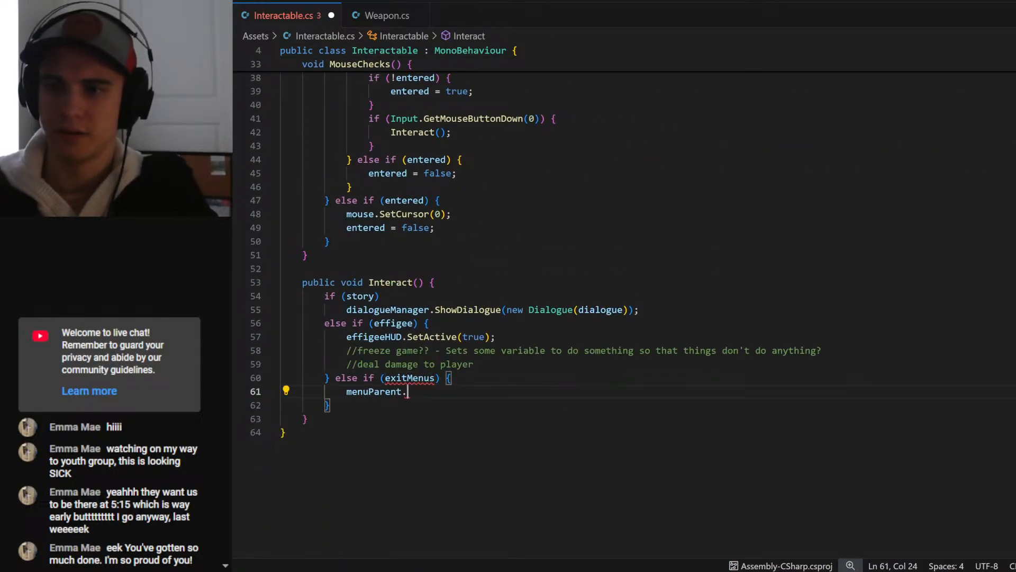
key(Up)
key(BackSpace)
key(Down)
text(est)
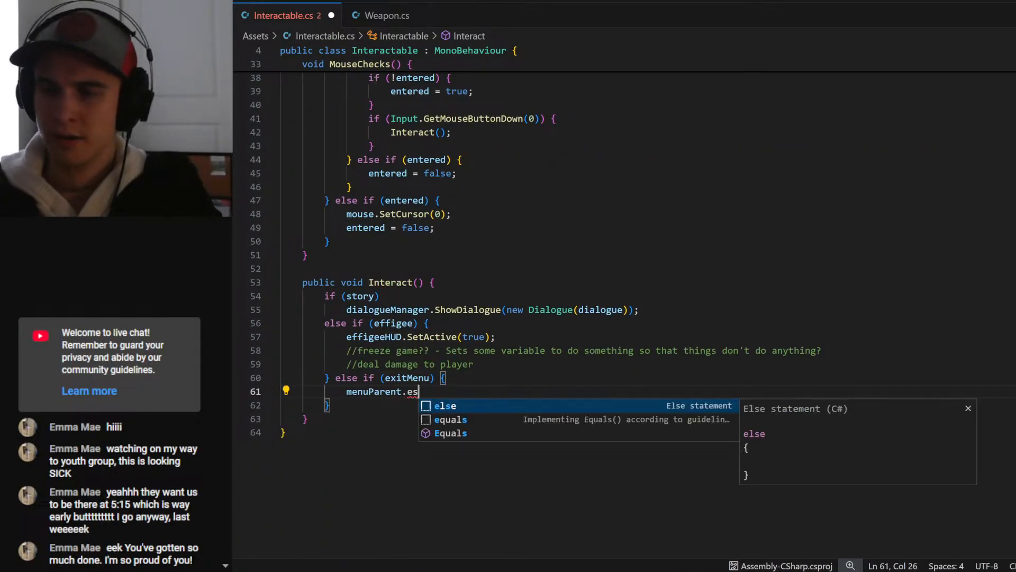
key(BackSpace)
key(BackSpace)
key(BackSpace)
text(se)
key(Tab)
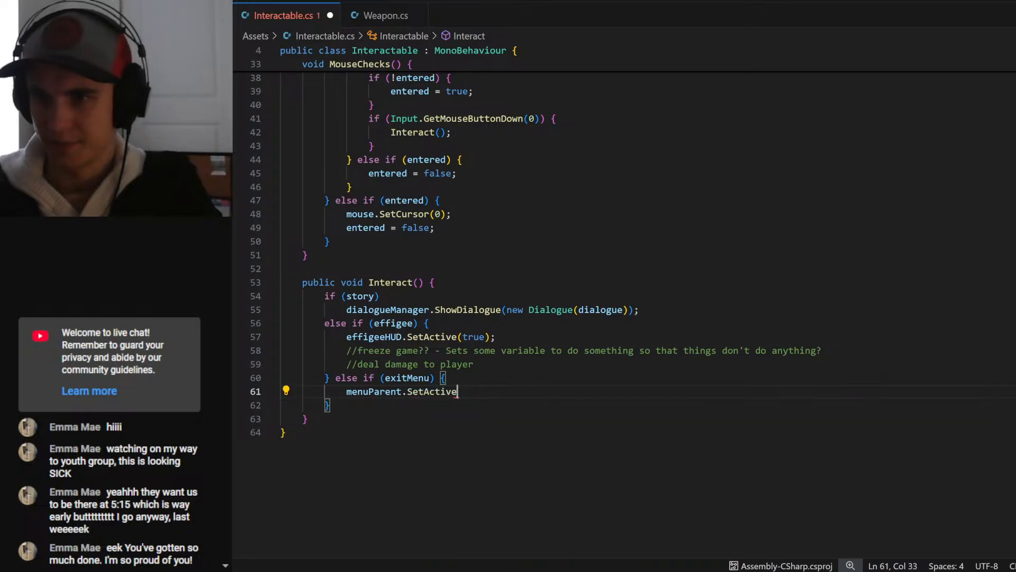
text((false))
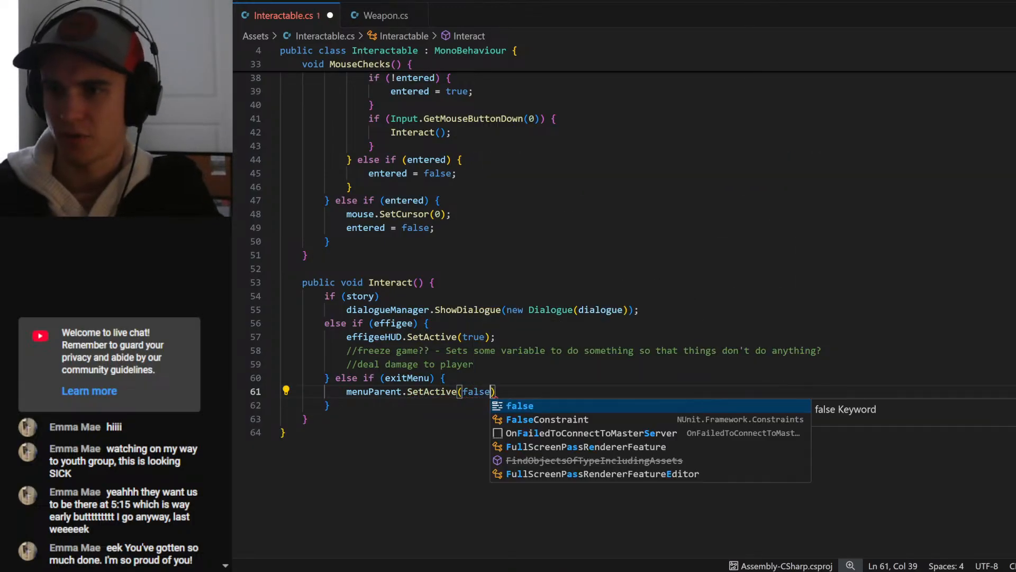
text(;)
key(ctrl+s)
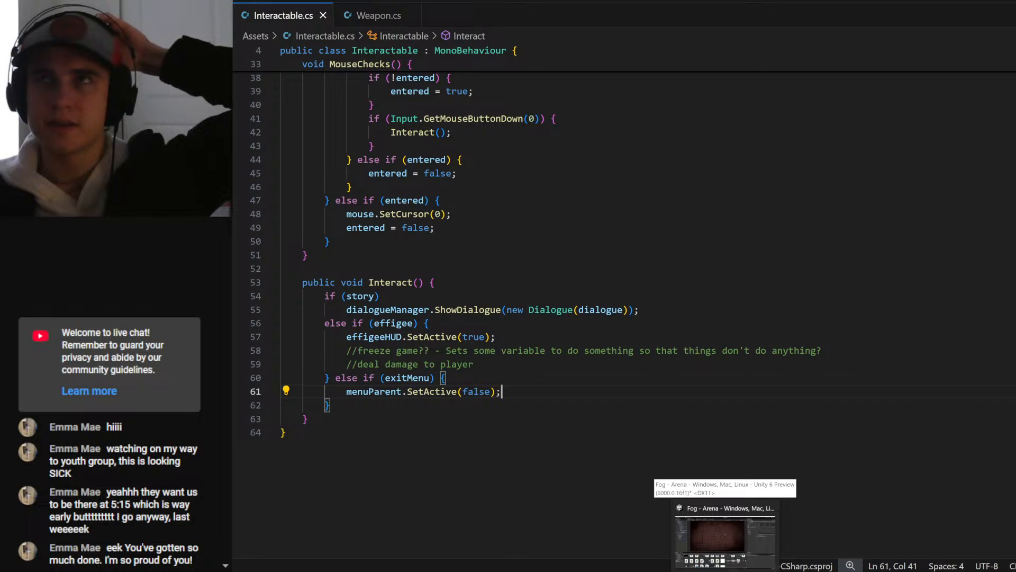
- Switch to Unity, deactivate the Wrapper to check that the upgrade menu hides, and reactivate it
click(725, 540)
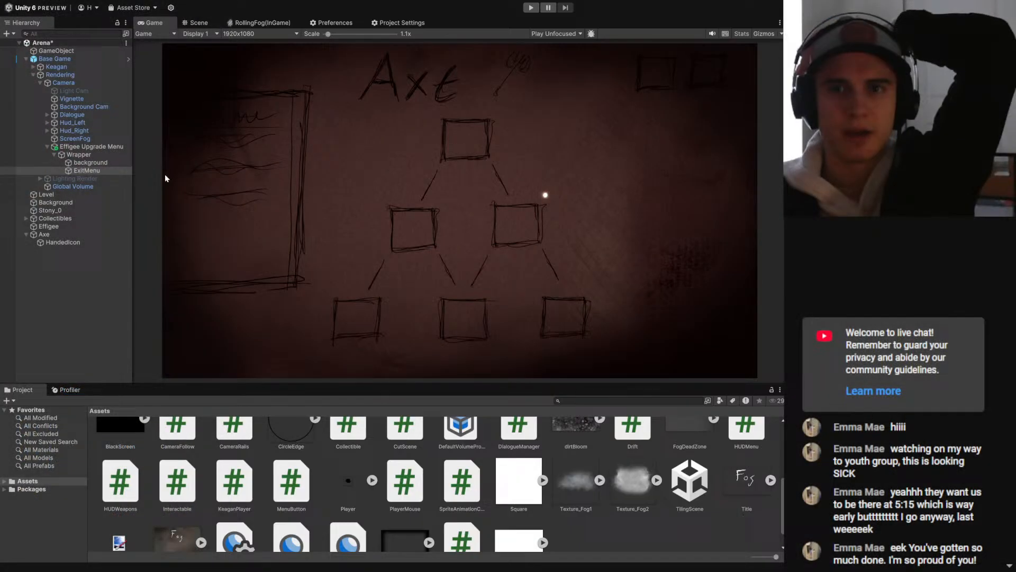
click(78, 154)
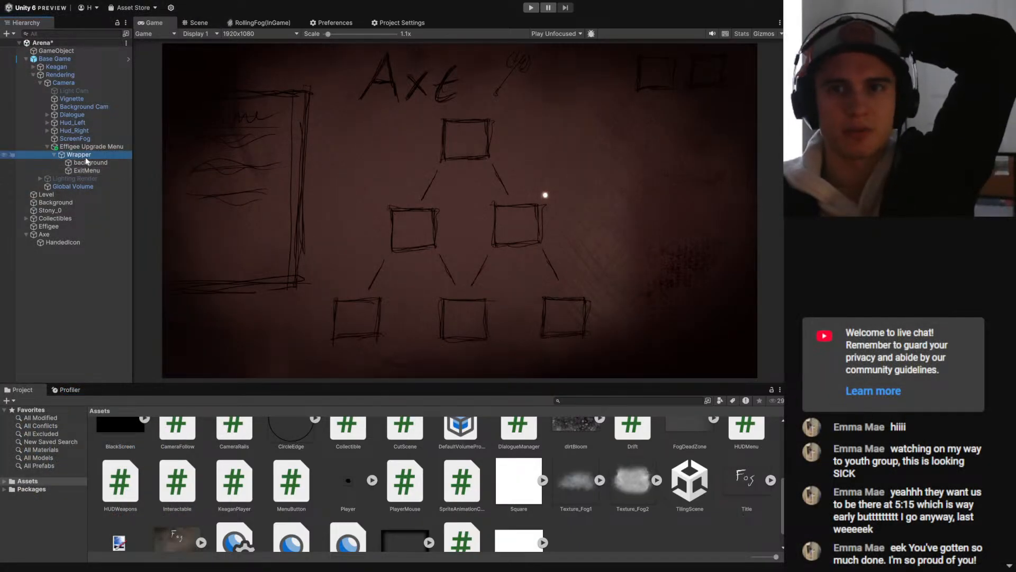
click(808, 36)
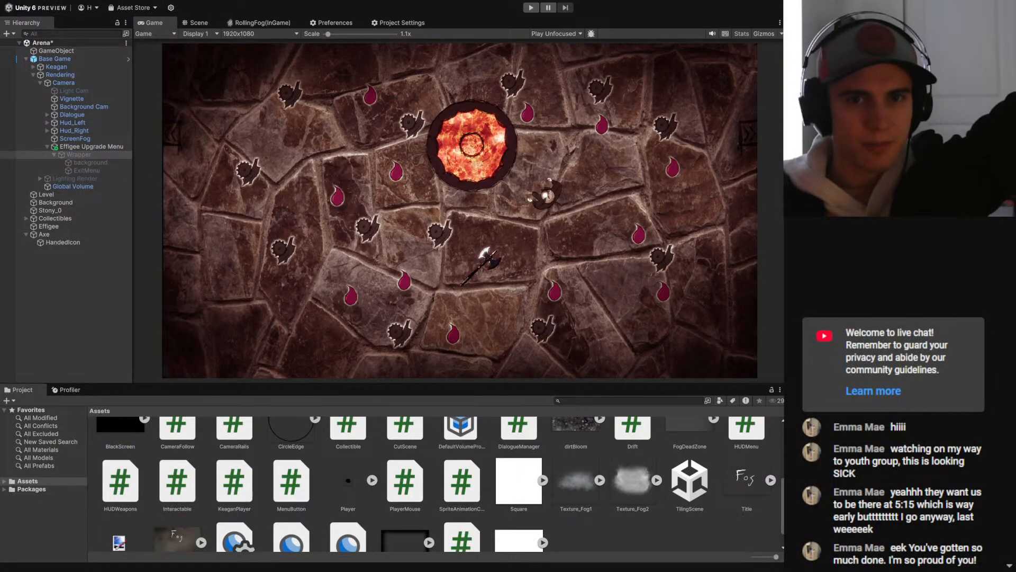
click(808, 36)
- In the 2D scene view, fit ExitMenu's collider box as a wide strip over the Axe background's upper-left corner and save the scene
click(103, 171)
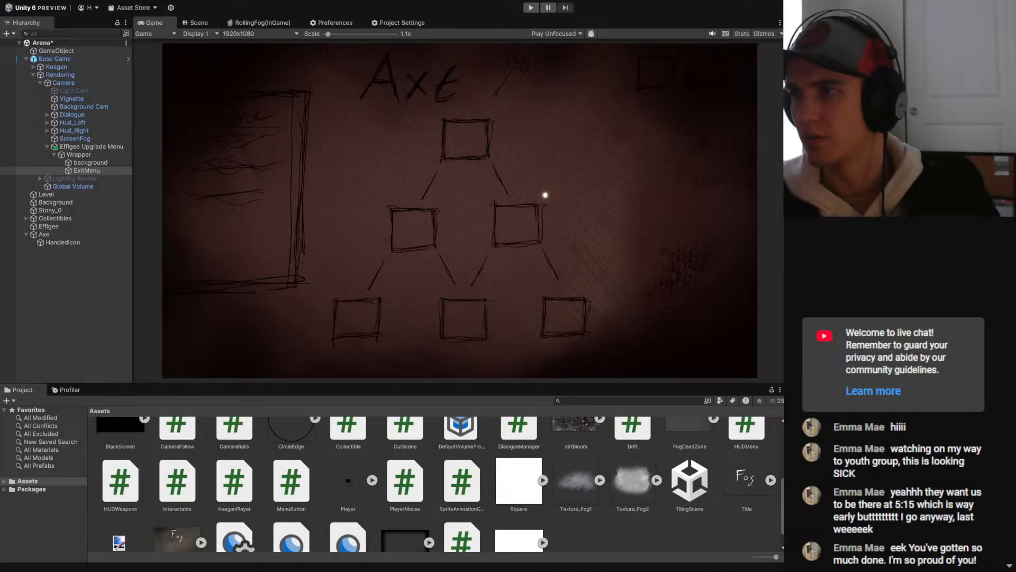
click(84, 171)
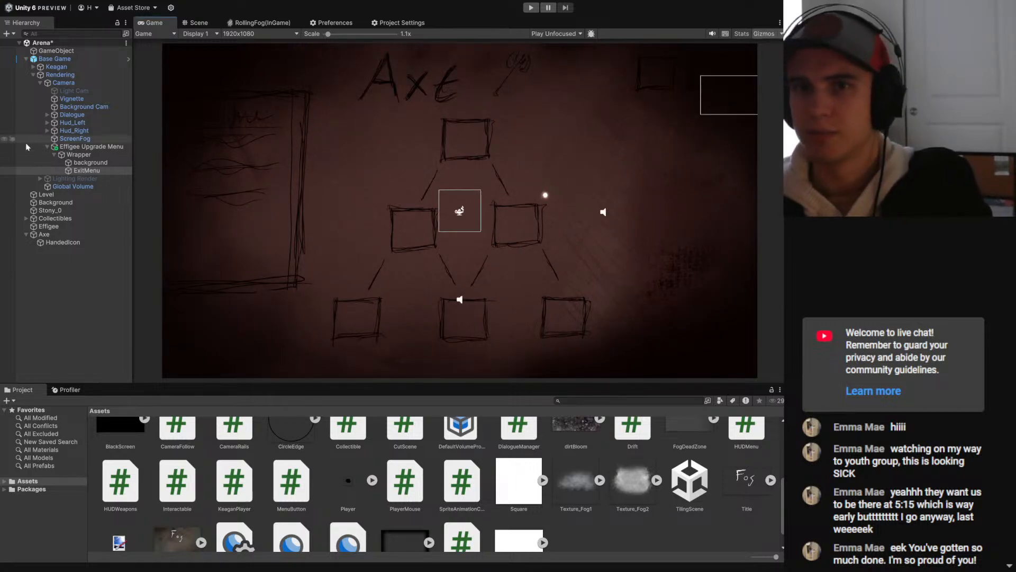
click(196, 23)
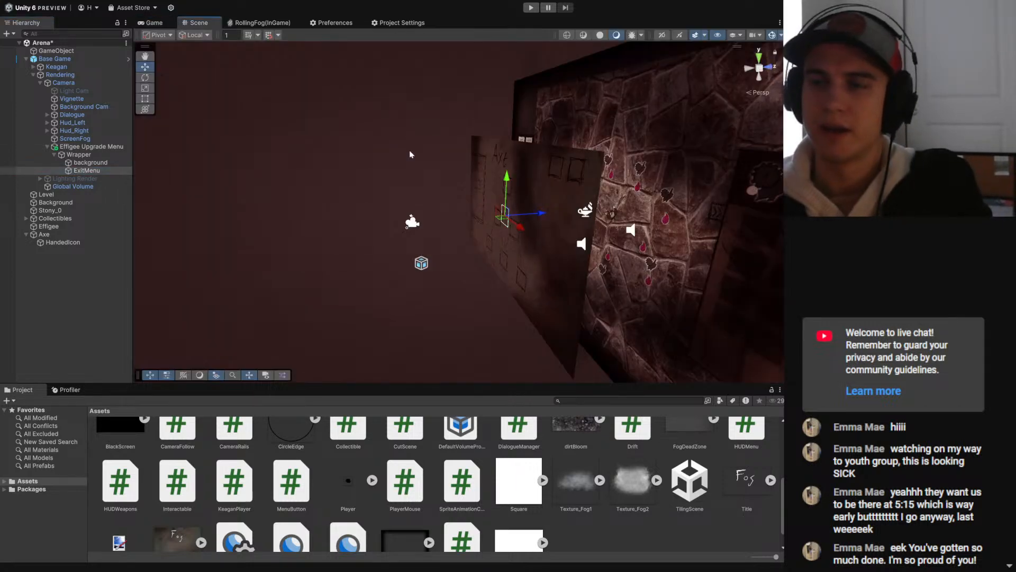
click(661, 35)
key(t)
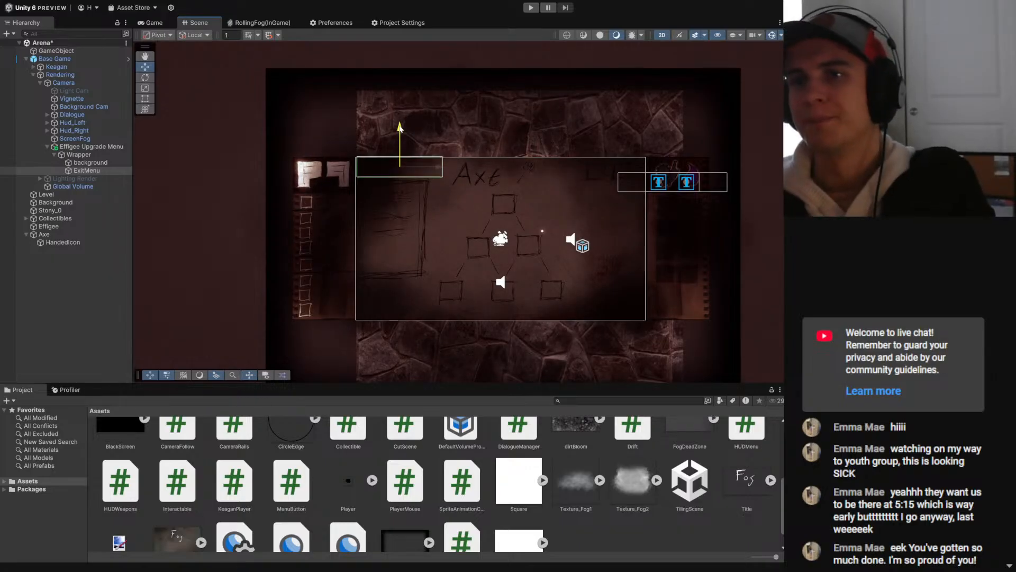
key(ctrl+s)
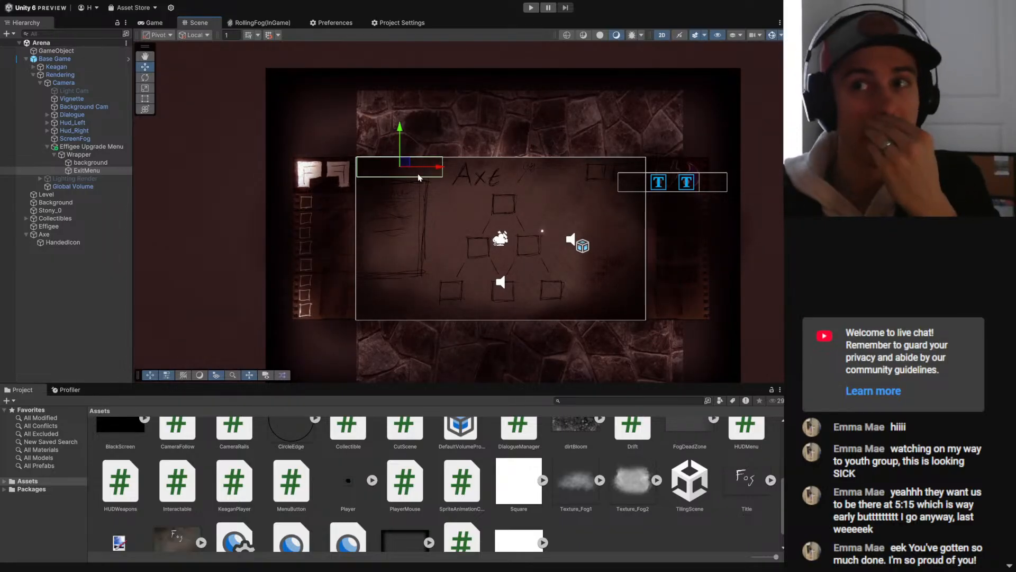
- Examine in perspective how ExitMenu, the Wrapper and the Axe background sit in depth in front of the level
click(661, 34)
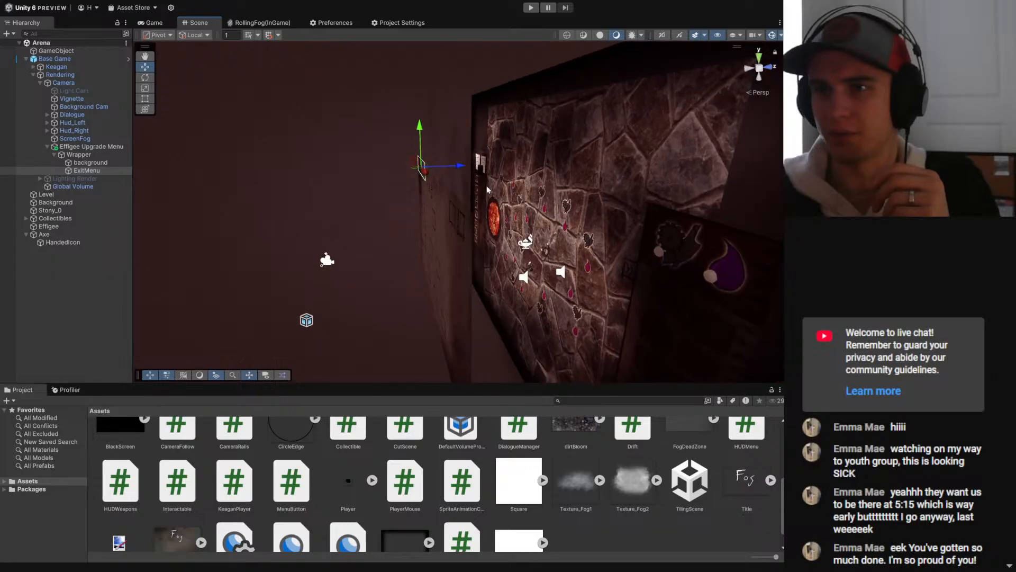
right_click(489, 194)
right_click(343, 169)
click(324, 135)
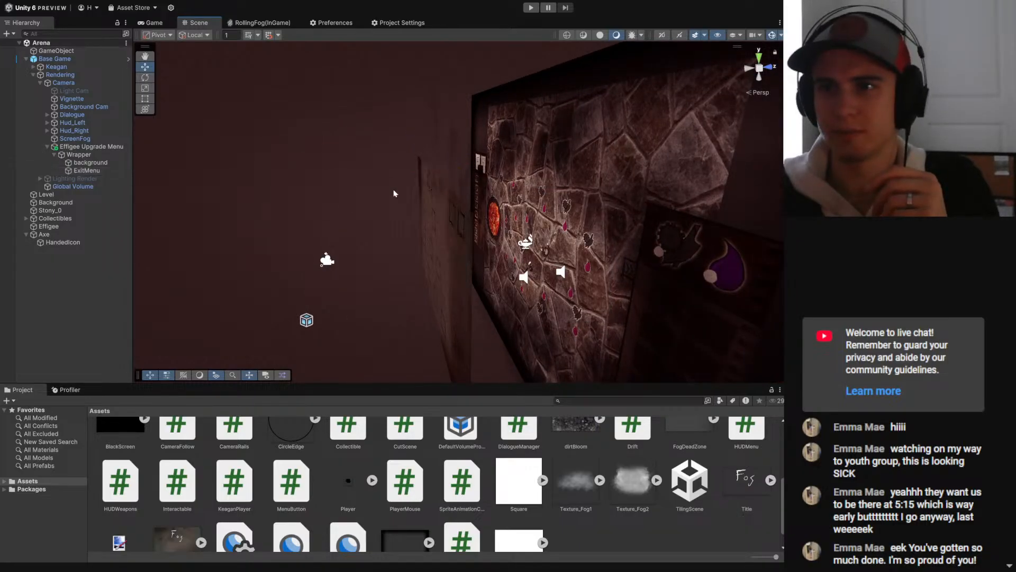
key(q)
right_click(402, 174)
right_click(469, 147)
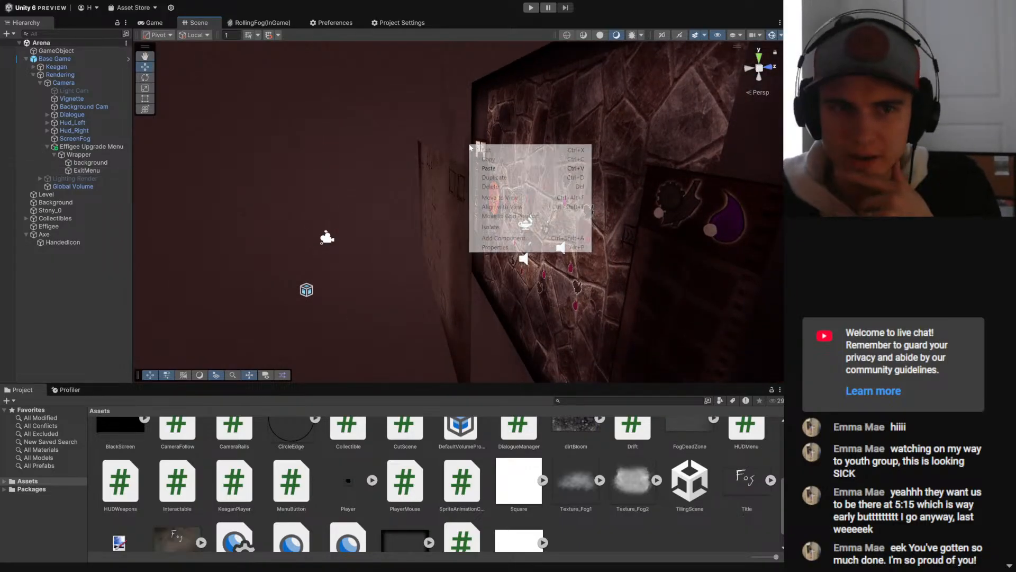
click(335, 154)
middle_drag(351, 152, 398, 147)
right_drag(352, 146, 417, 157)
middle_drag(364, 161, 396, 229)
click(78, 156)
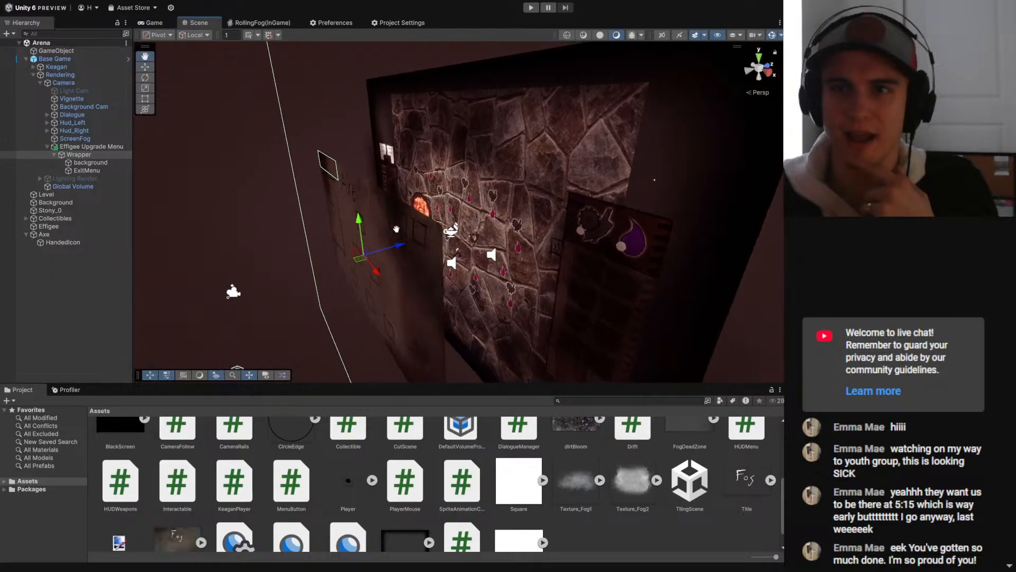
right_drag(396, 228, 459, 203)
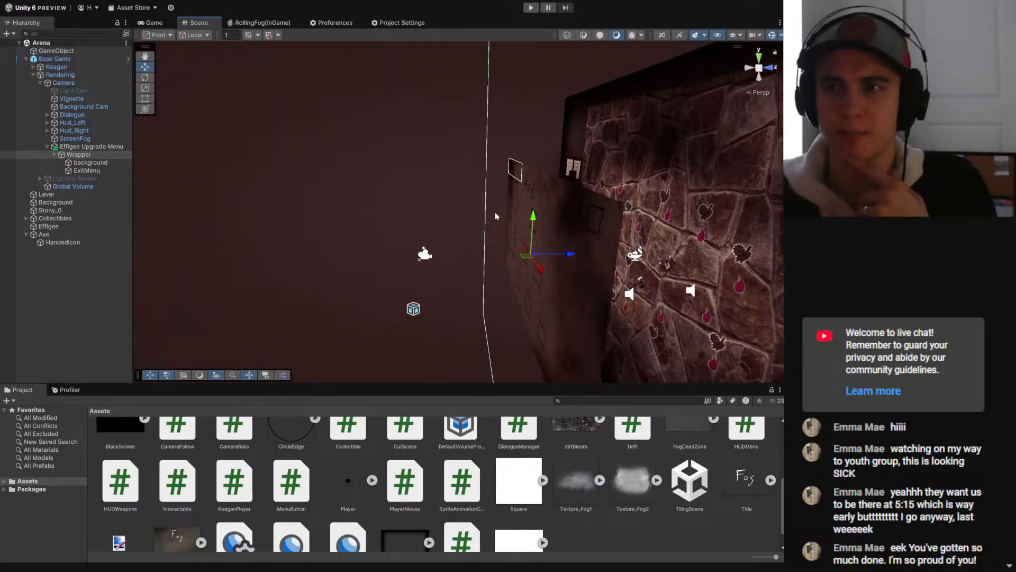
middle_drag(495, 216, 437, 204)
- Move ExitMenu slightly in front of the Axe background toward the camera, save the scene and check its placement from an angle
click(90, 172)
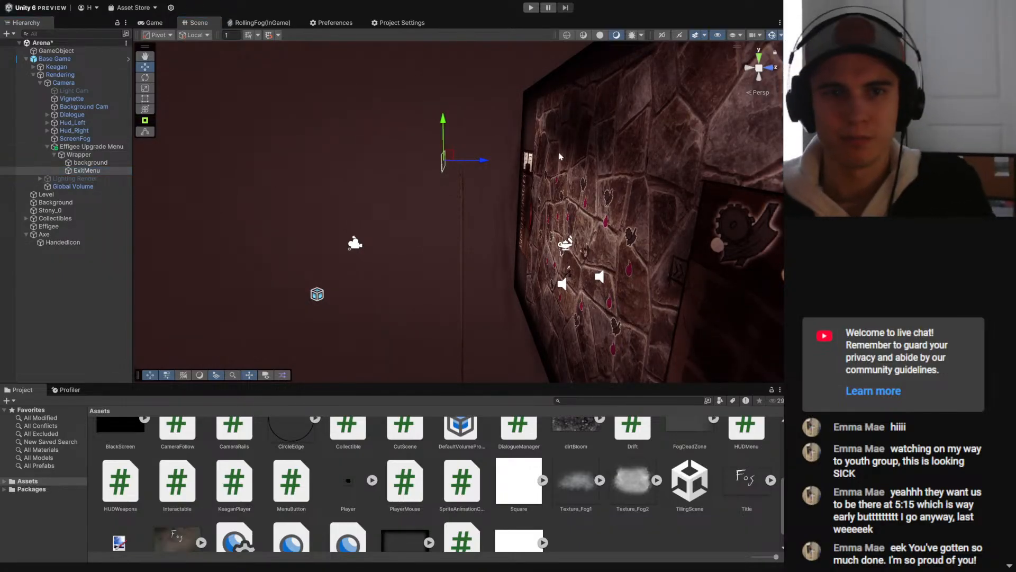
right_drag(226, 211, 351, 202)
middle_drag(350, 202, 515, 211)
scroll(515, 211, down, 3)
right_drag(466, 228, 515, 211)
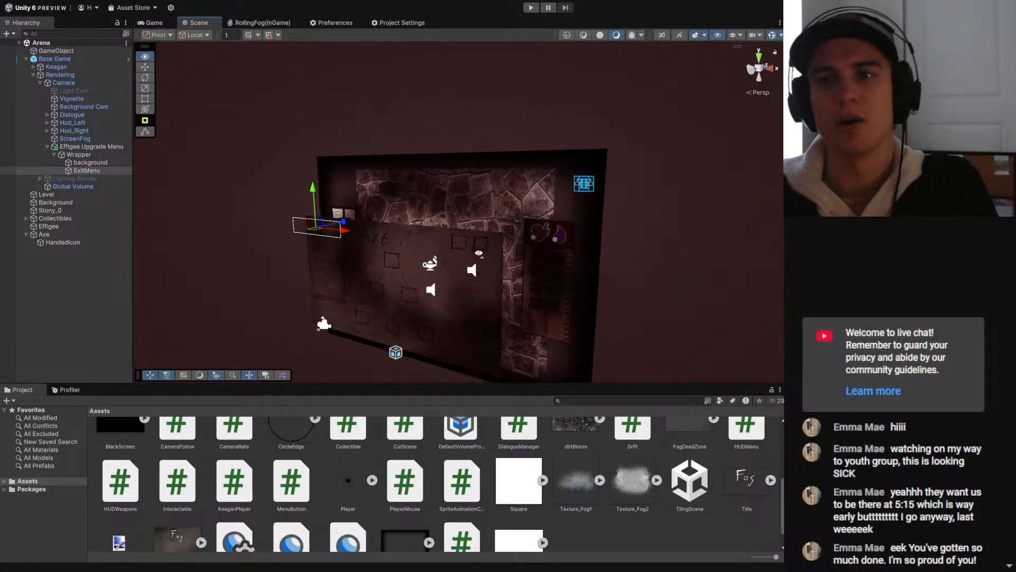
middle_drag(429, 296, 495, 252)
scroll(494, 252, up, 3)
right_drag(494, 251, 512, 249)
middle_drag(338, 212, 411, 180)
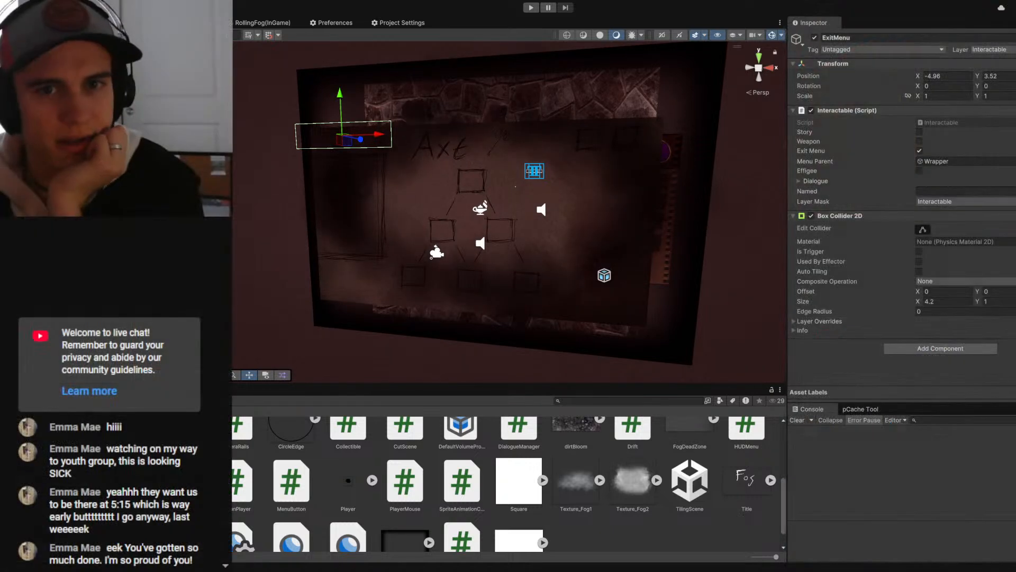
- Check the background's collider settings, deactivate the Wrapper and start play mode
click(475, 186)
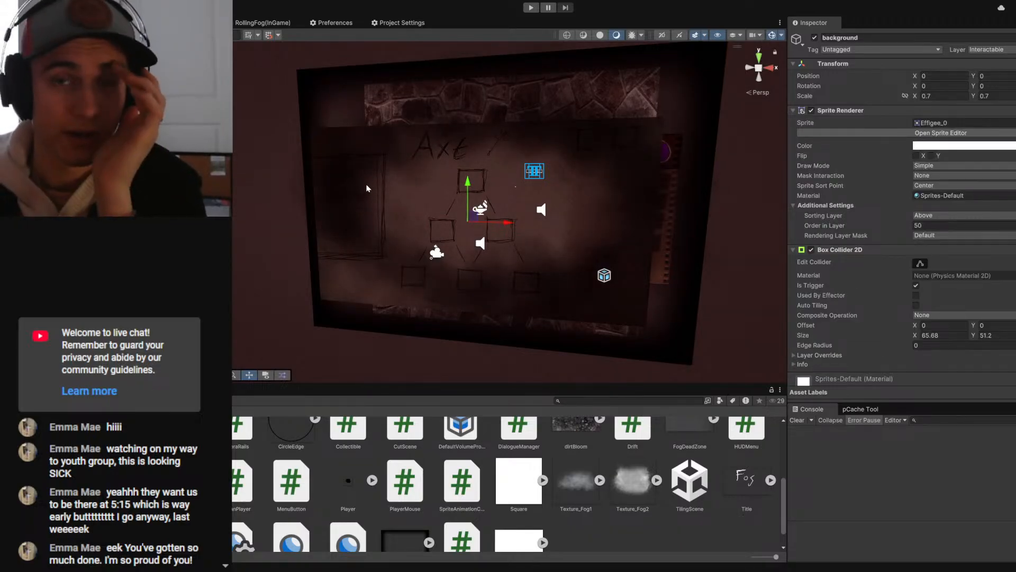
click(117, 296)
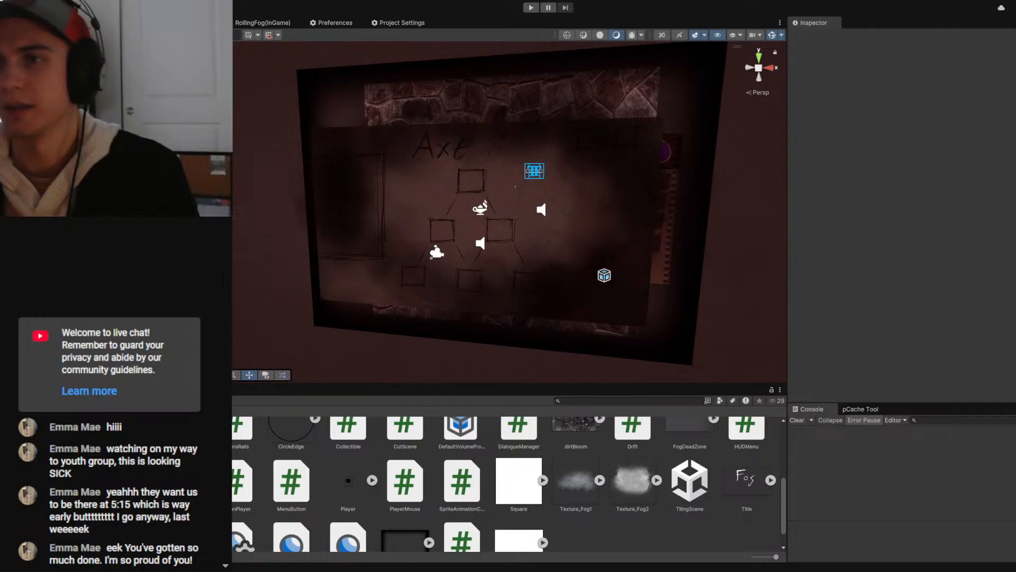
click(106, 201)
click(116, 169)
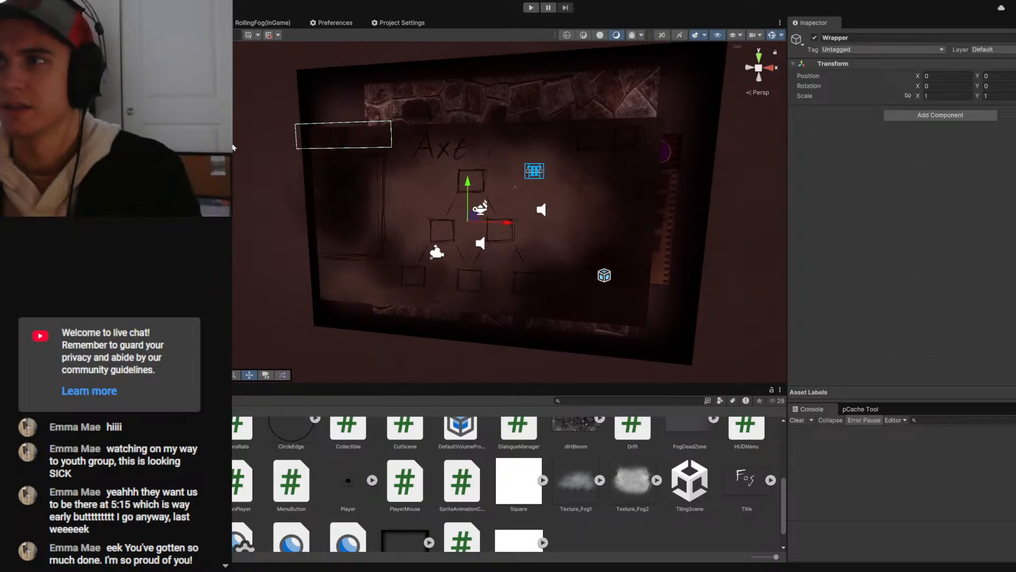
click(814, 39)
key(ctrl+p)
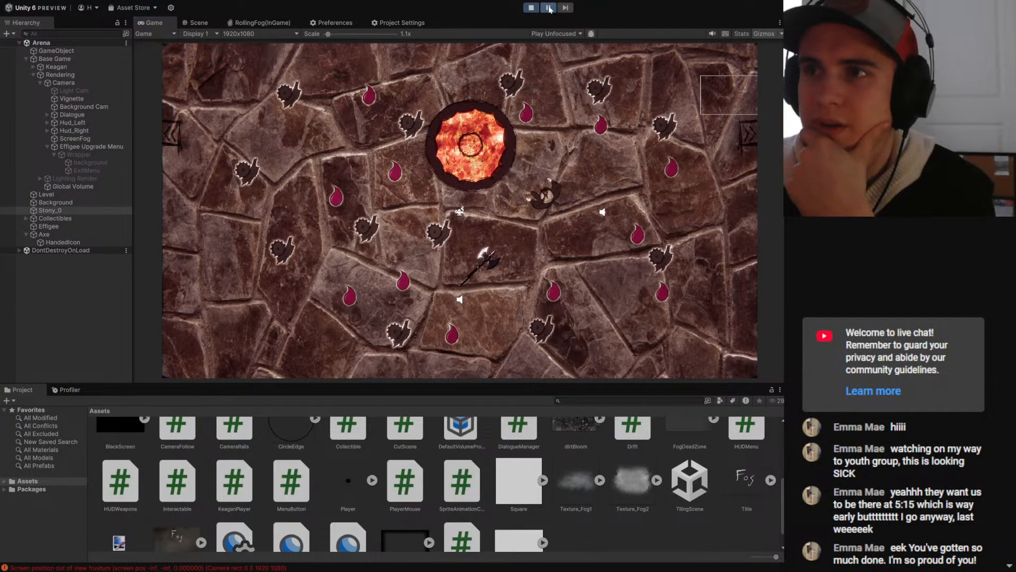
- In the running game, open the upgrade menu at the Effigee and test closing it through the ExitMenu area
click(549, 10)
key(e)
key(e)
key(e)
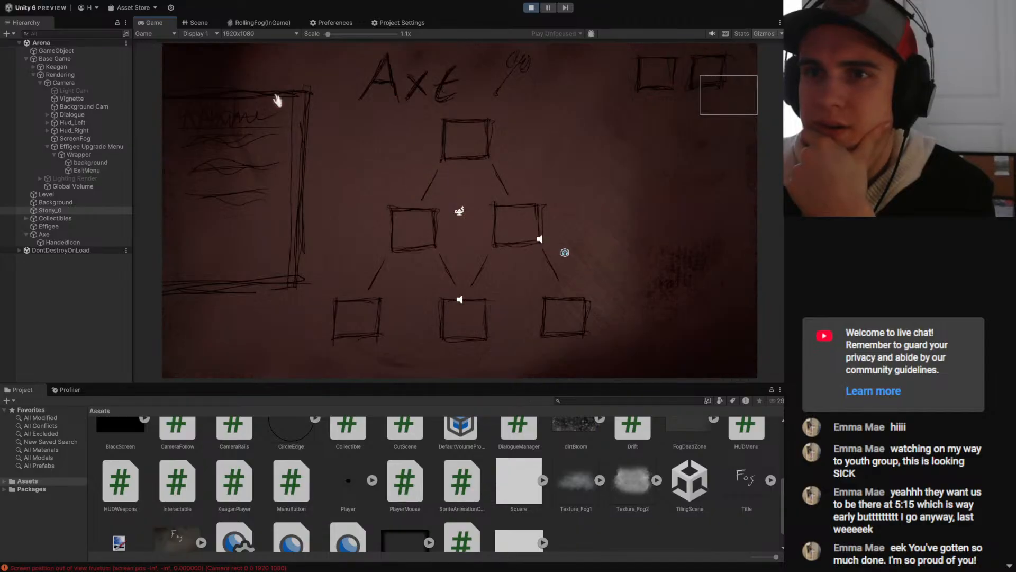
key(e)
key(e)
key(e)
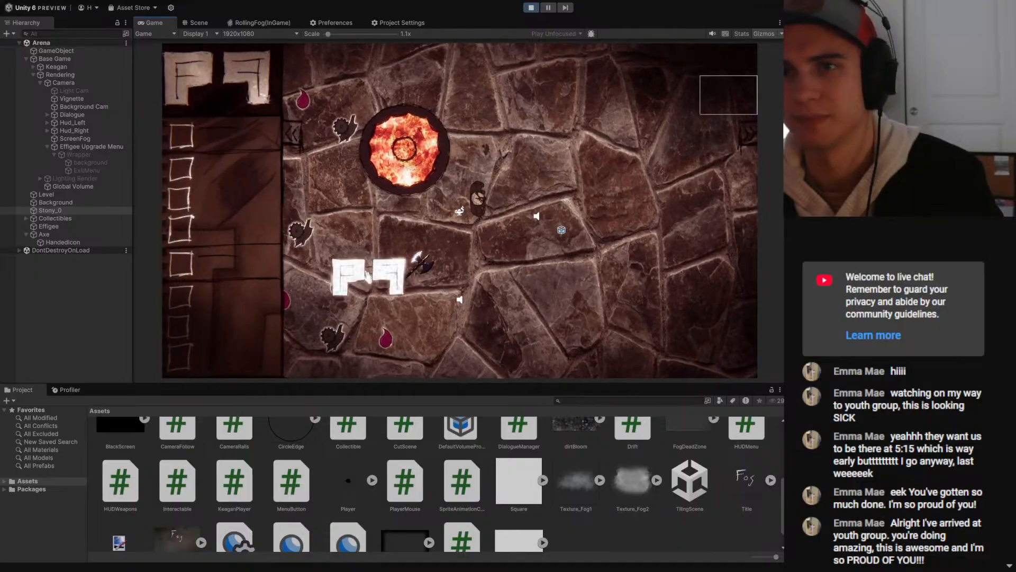
- Repeat the open-and-close test of the upgrade menu while standing beside the Effigee
click(405, 267)
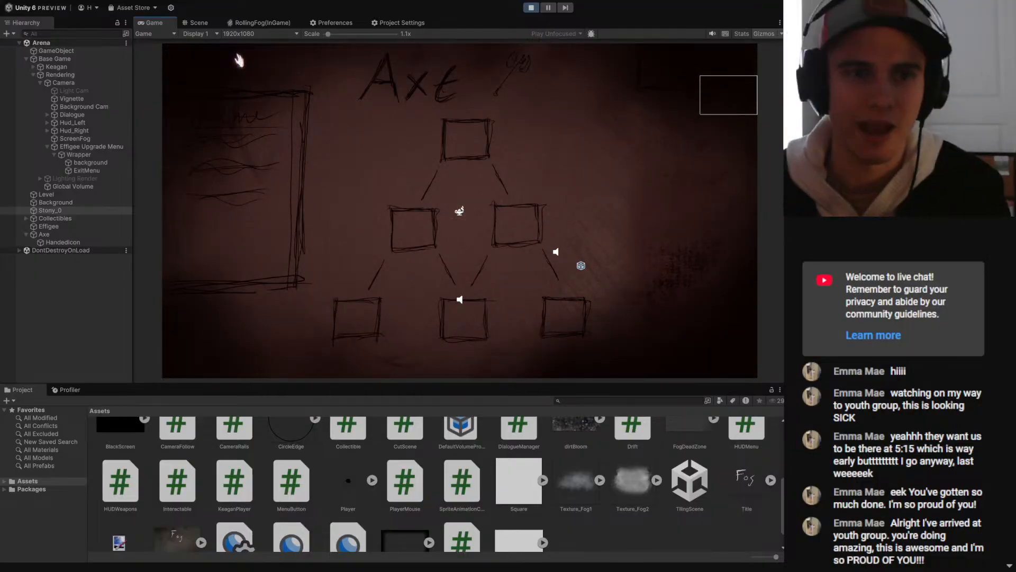
key(e)
key(e)
key(e)
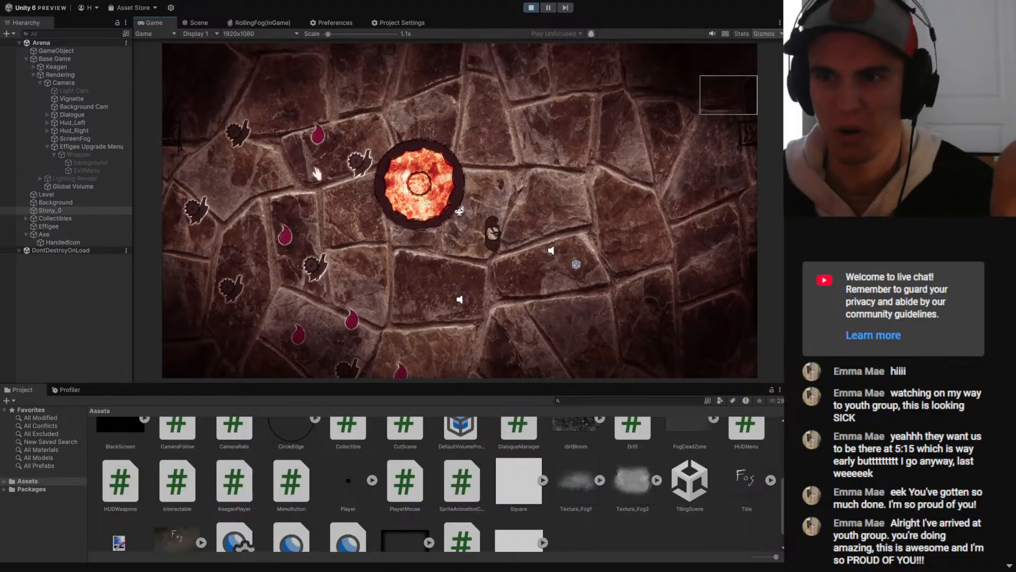
key(e)
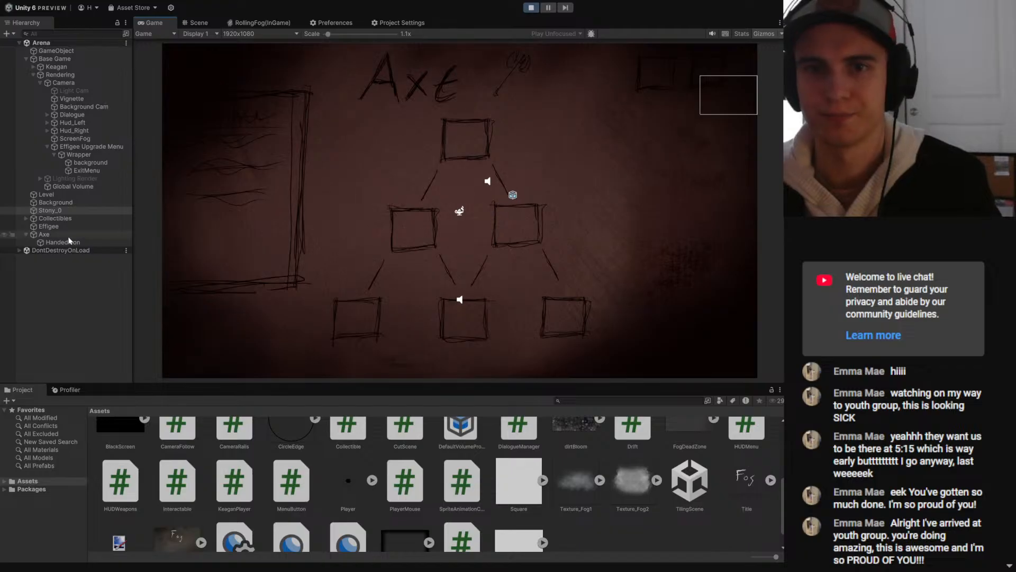
- Select the Effigee to show its collider circles during play and walk the player away from it
click(49, 226)
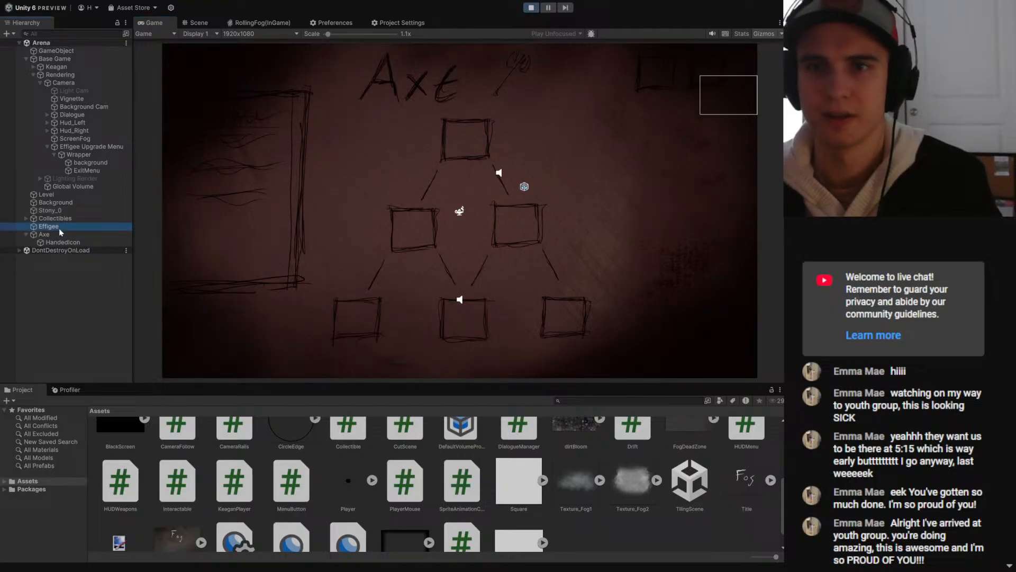
click(491, 212)
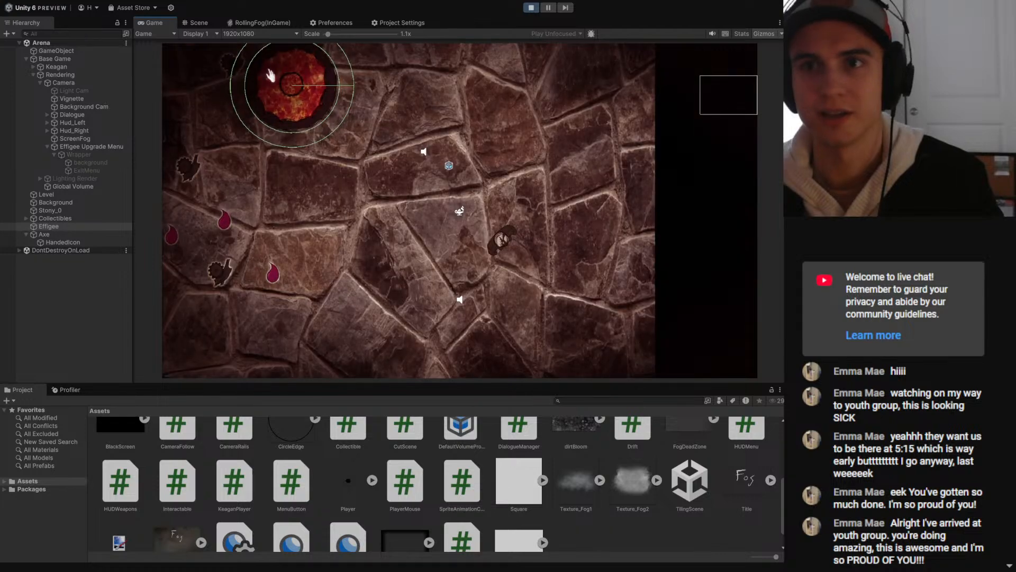
key(d)
key(s)
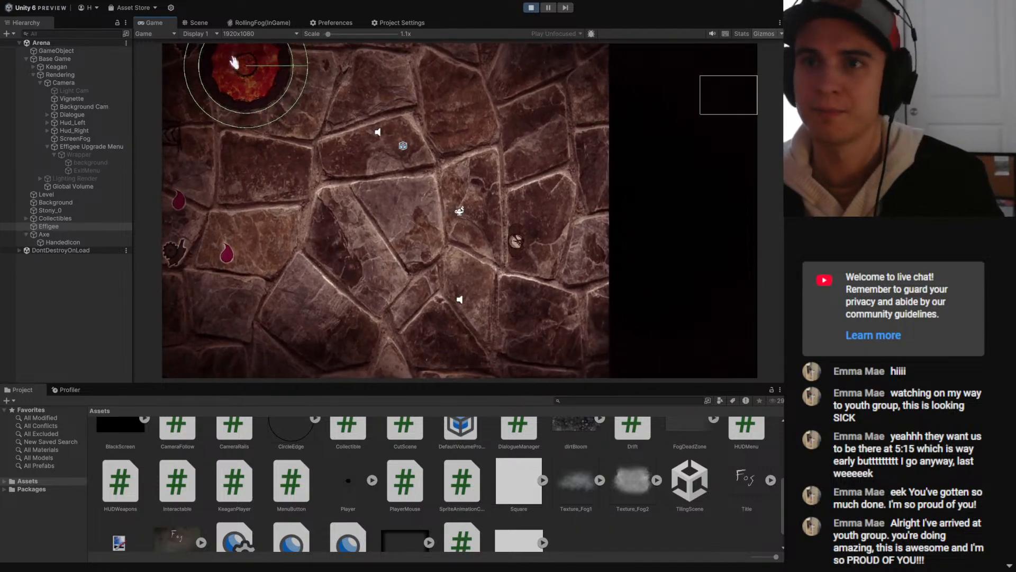
- Test opening and closing the upgrade menu with the Effigee's collider lying behind the ExitMenu area
click(234, 62)
click(234, 63)
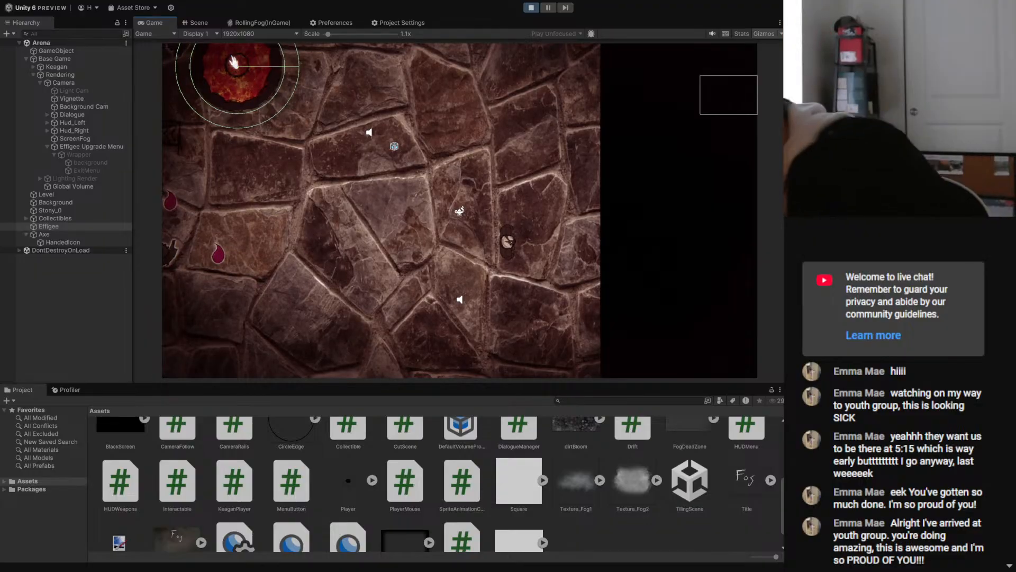
click(234, 62)
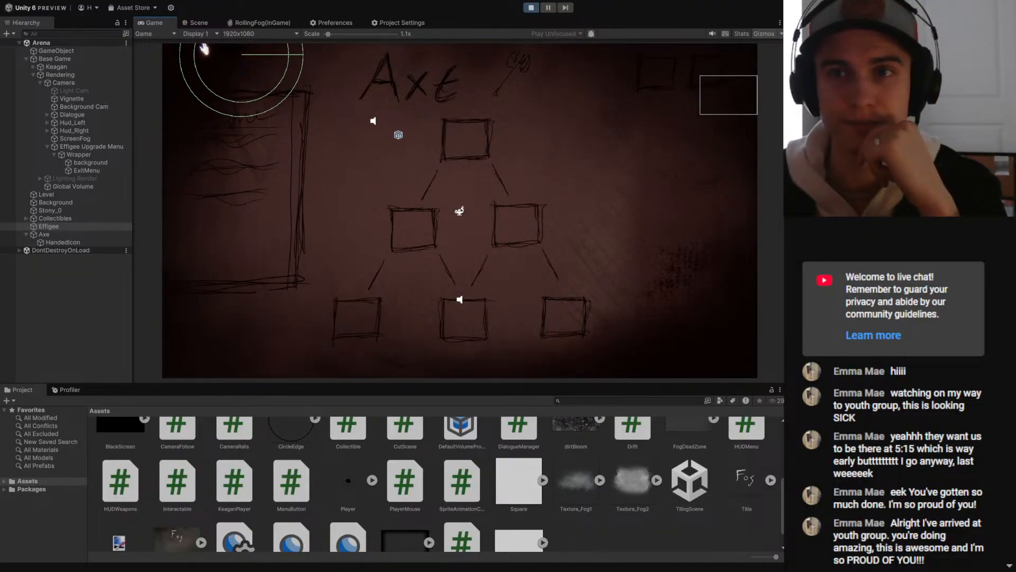
click(206, 51)
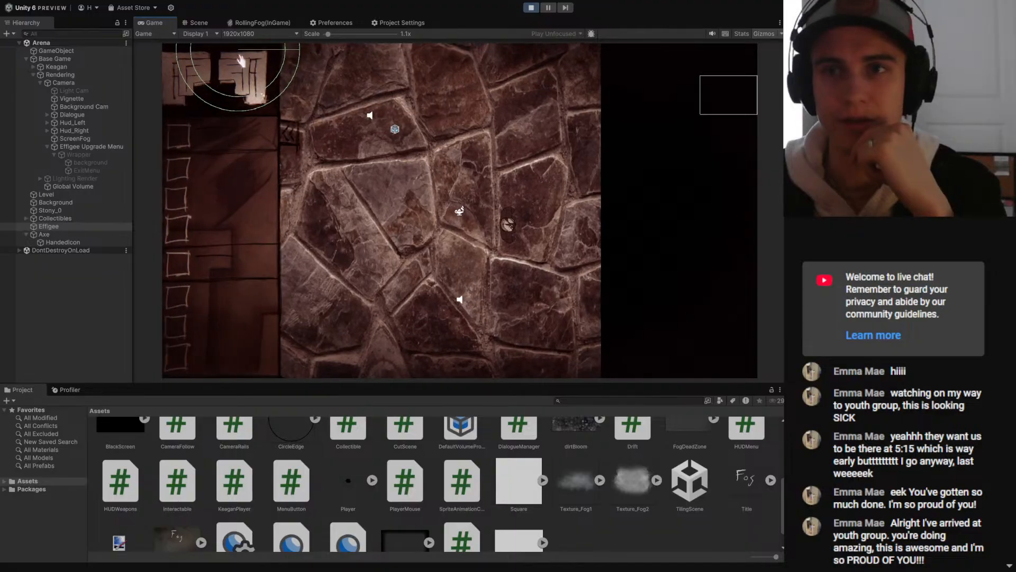
click(241, 62)
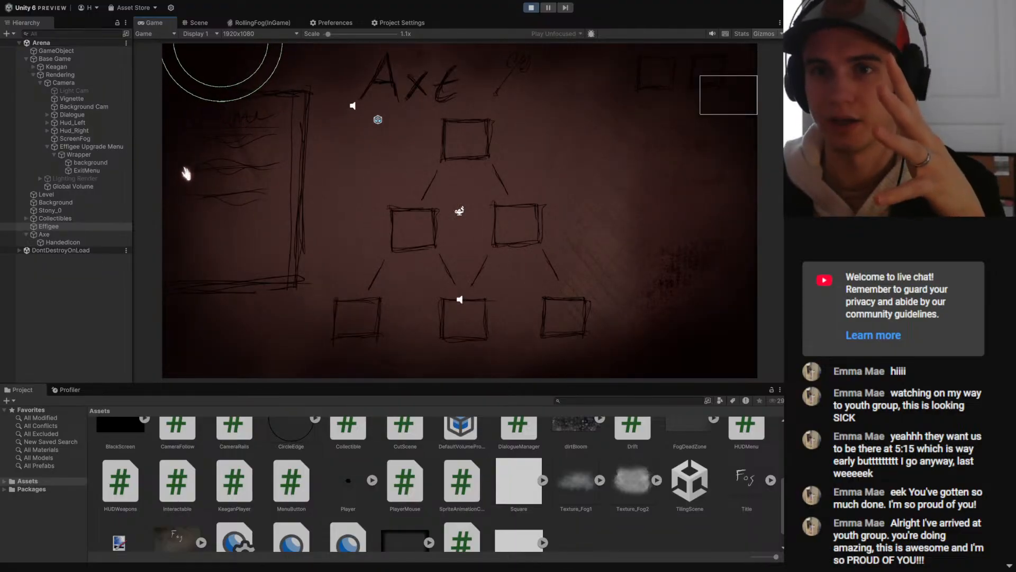
click(201, 66)
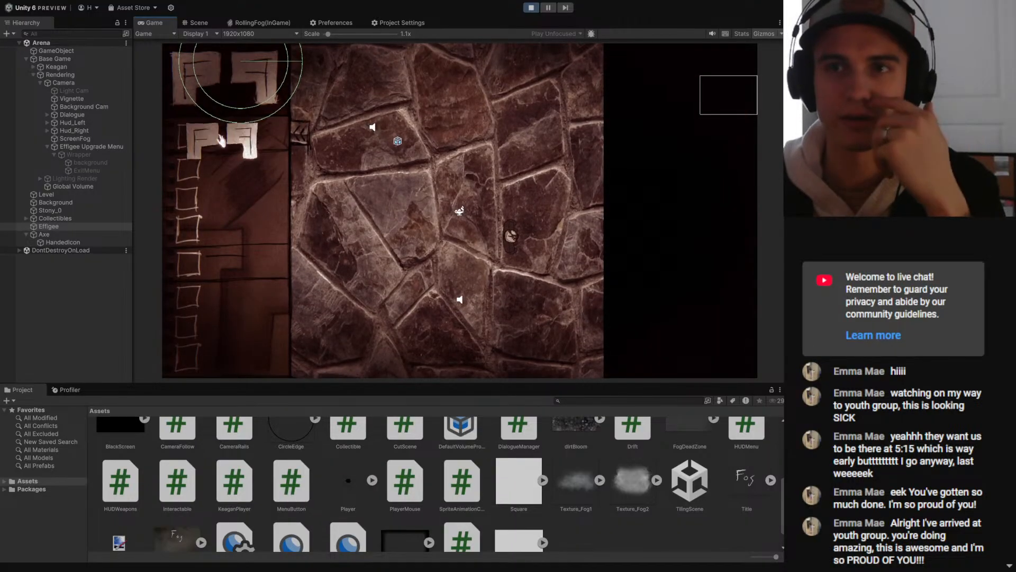
click(225, 88)
click(217, 76)
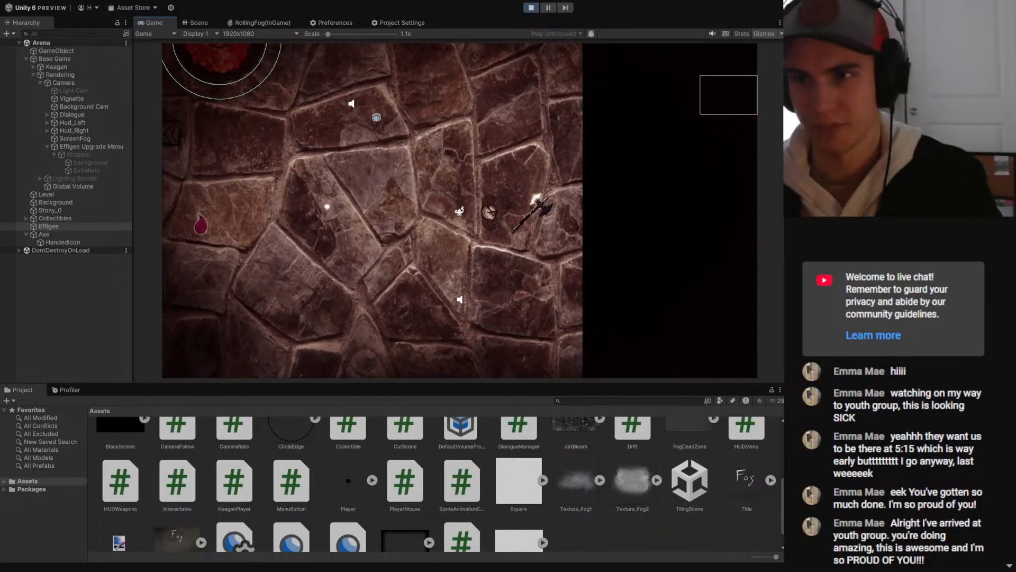
- Walk the player back across the arena to the Effigee
key(a)
key(w)
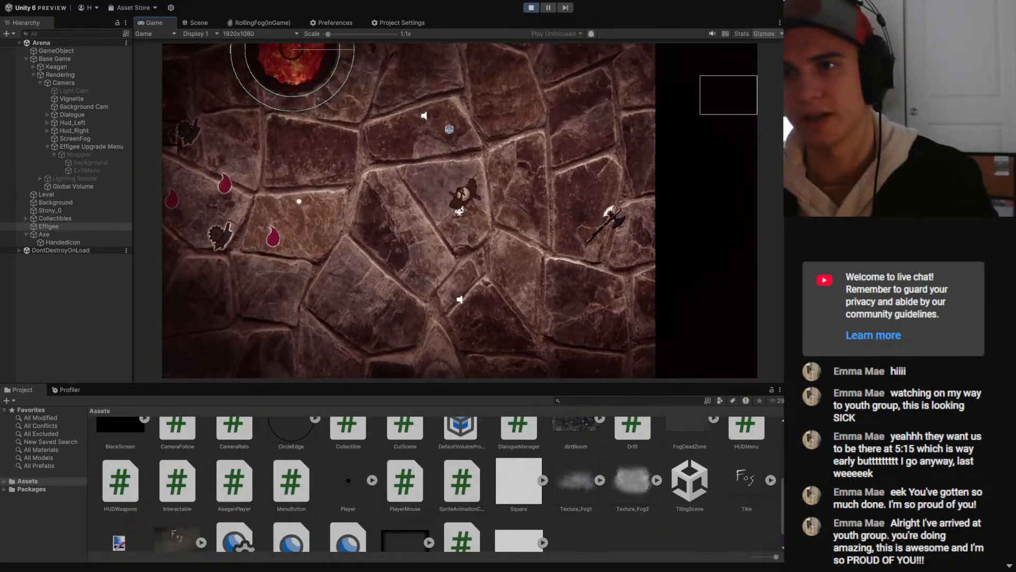
key(a)
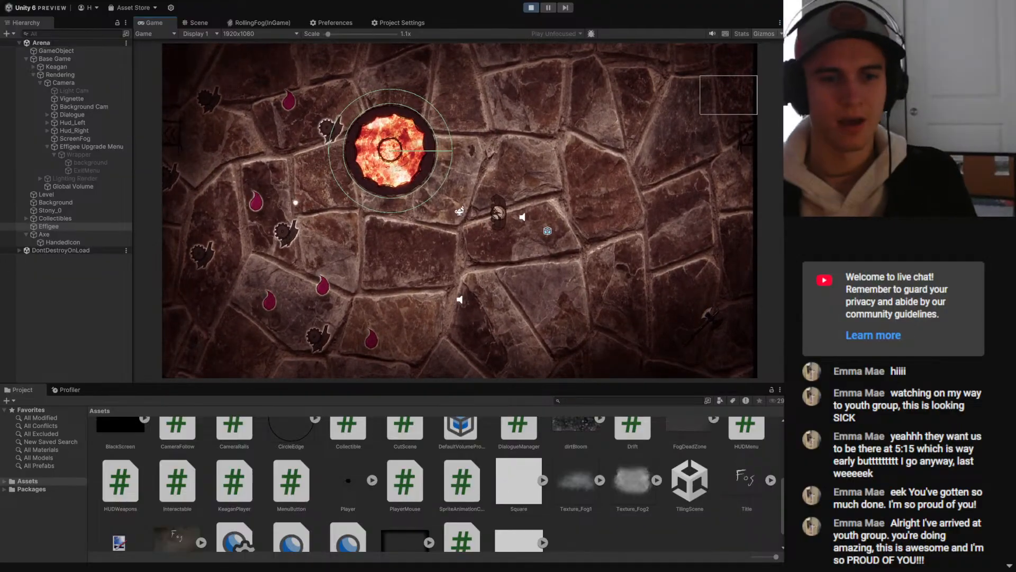
- Switch to the Fog board in Trello, mark the Effigee card in Today complete and move it to the Week 3 list
mouse_move(305, 570)
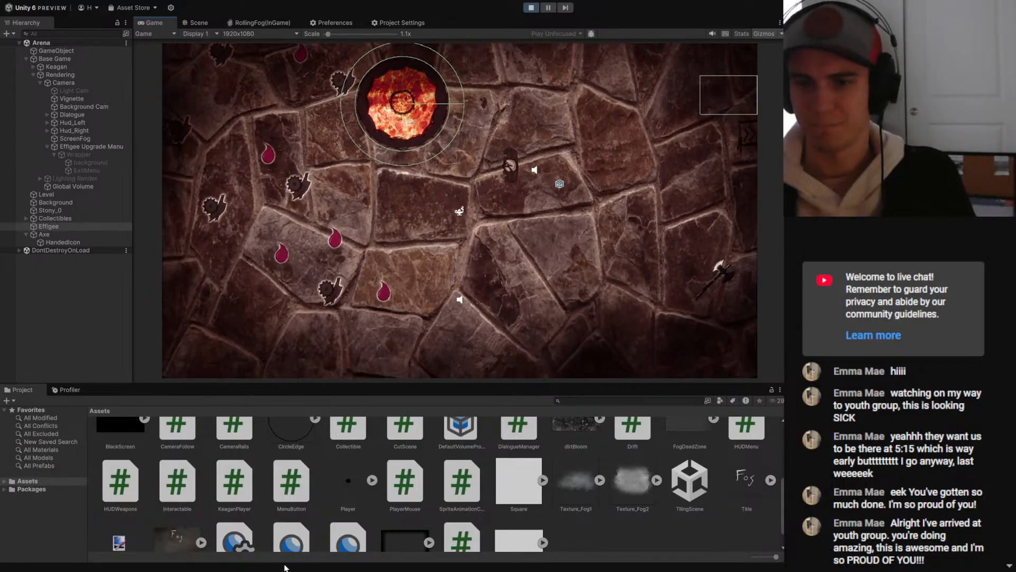
mouse_move(270, 536)
click(352, 540)
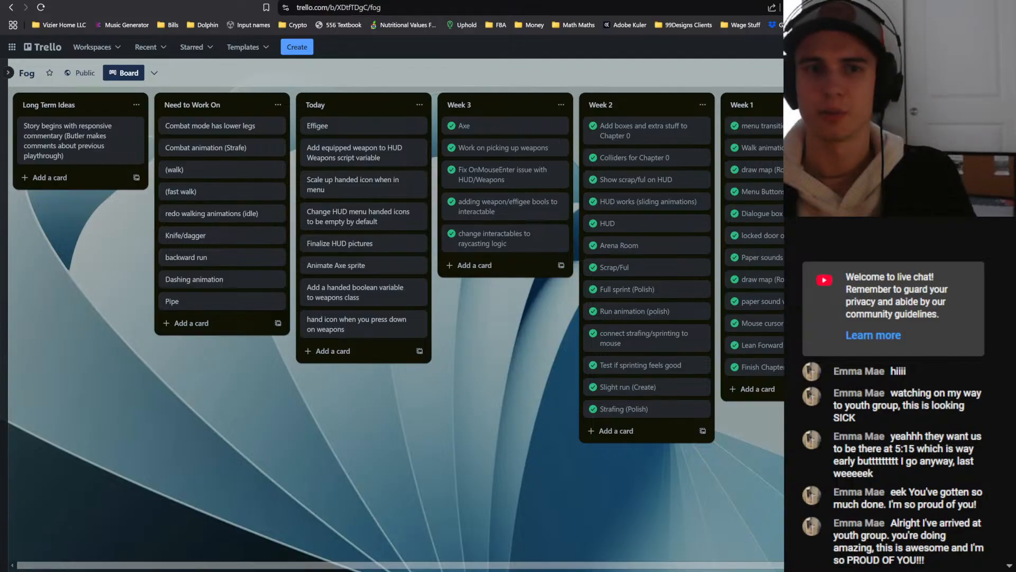
drag(370, 0, 0, 447)
click(41, 349)
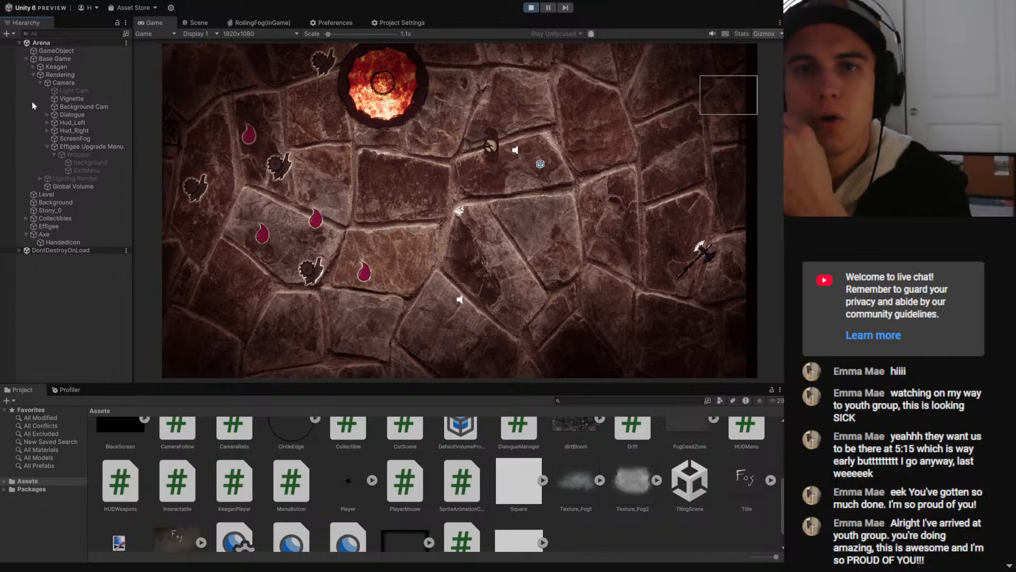
key(alt+Tab)
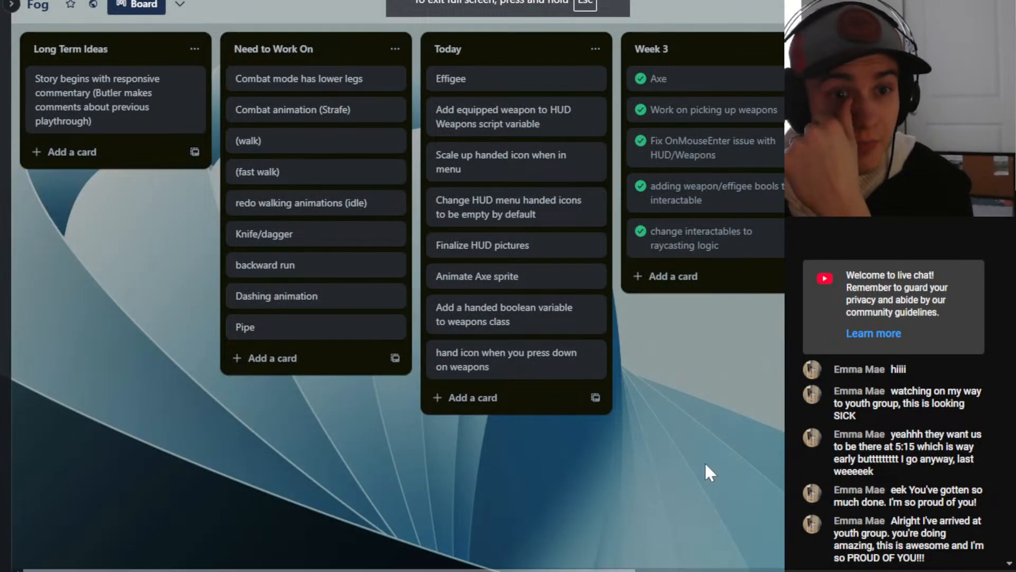
click(440, 79)
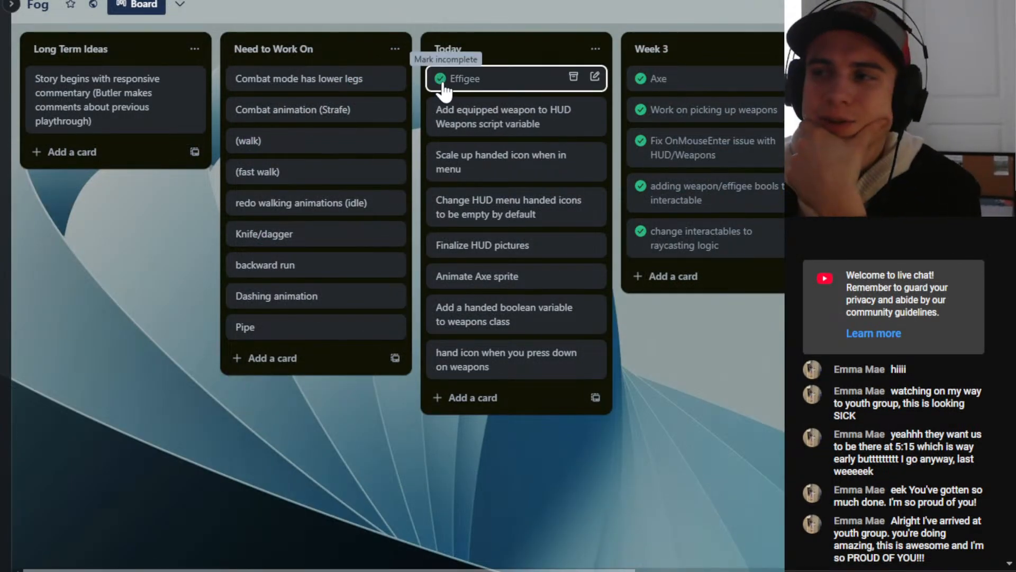
drag(461, 87, 666, 269)
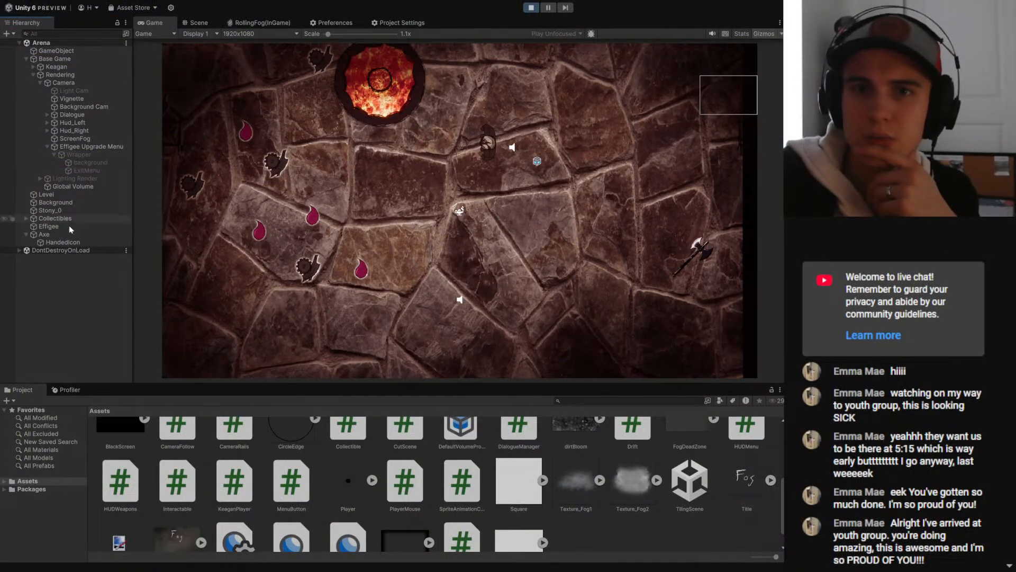
- Select the Weapons object under Hud_Left and inspect the weapon slots of its HUD Weapons script
click(74, 138)
key(Up)
key(Up)
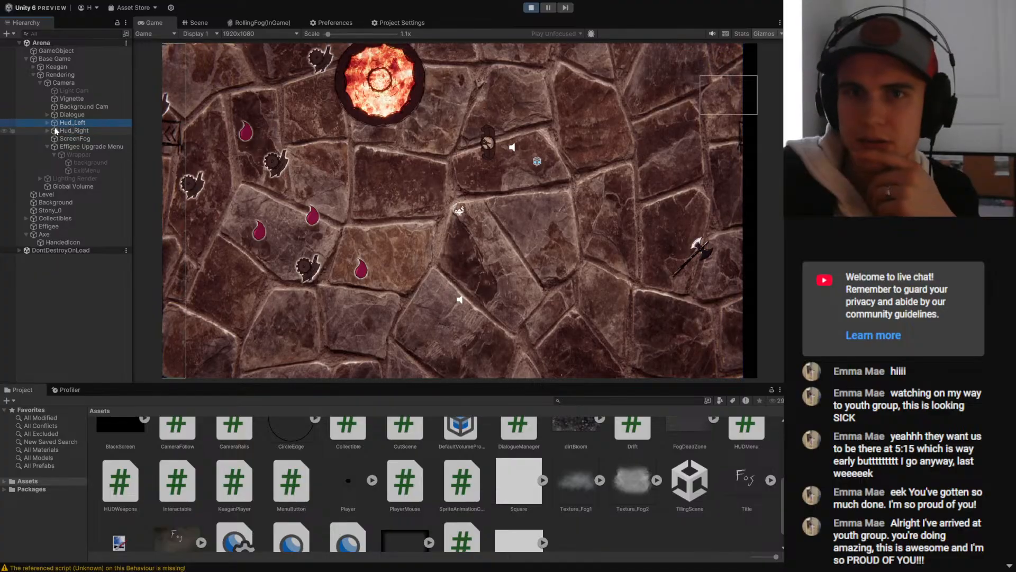
key(Right)
key(Down)
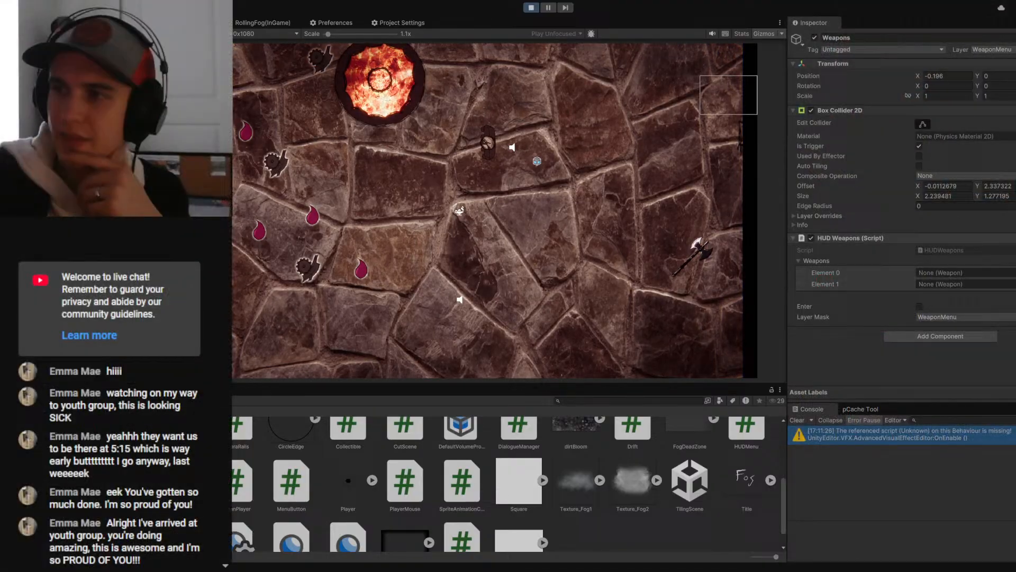
click(939, 272)
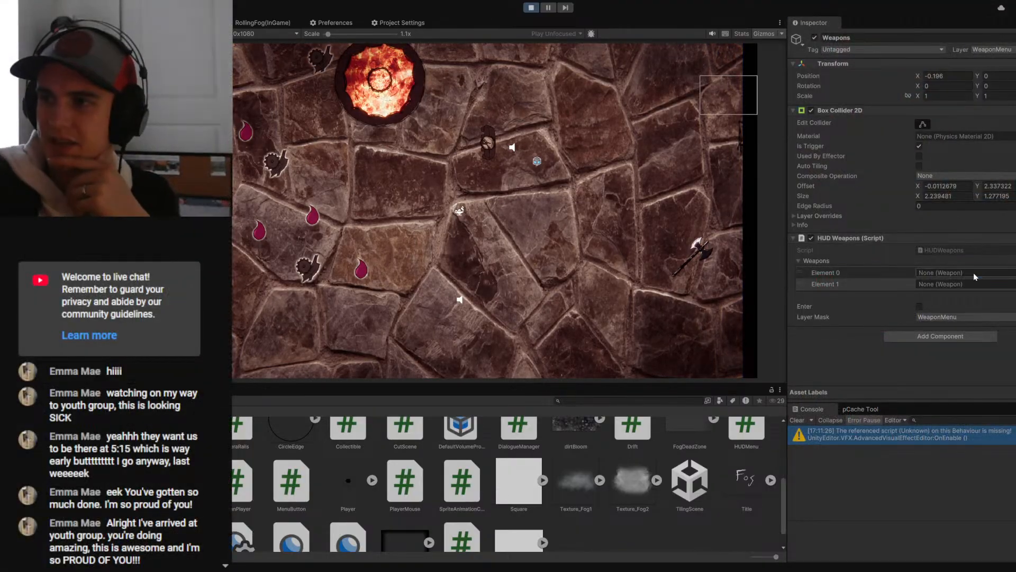
click(937, 284)
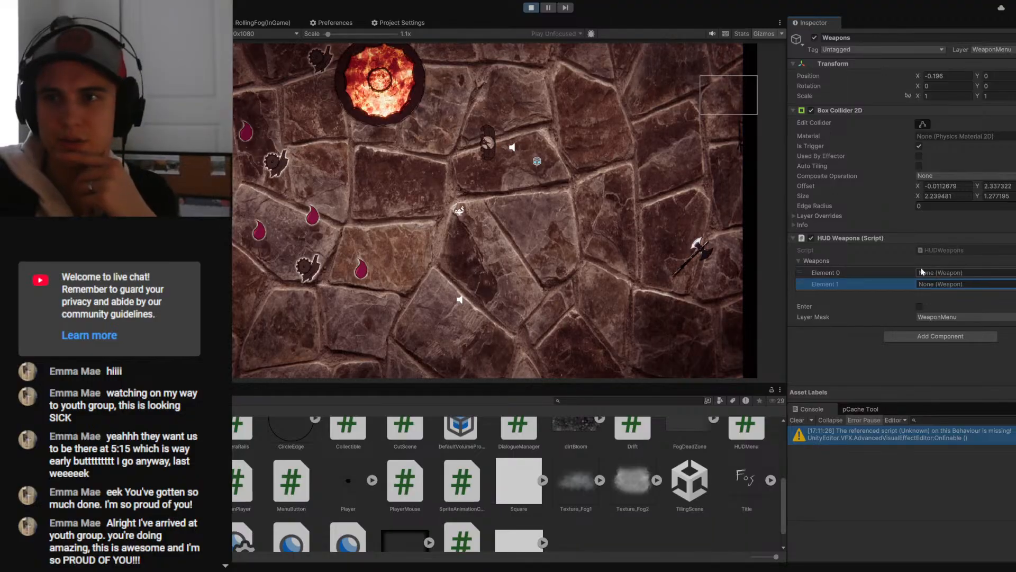
- Move the player in the running game, select the Axe and open its Weapon script in the code editor
click(611, 215)
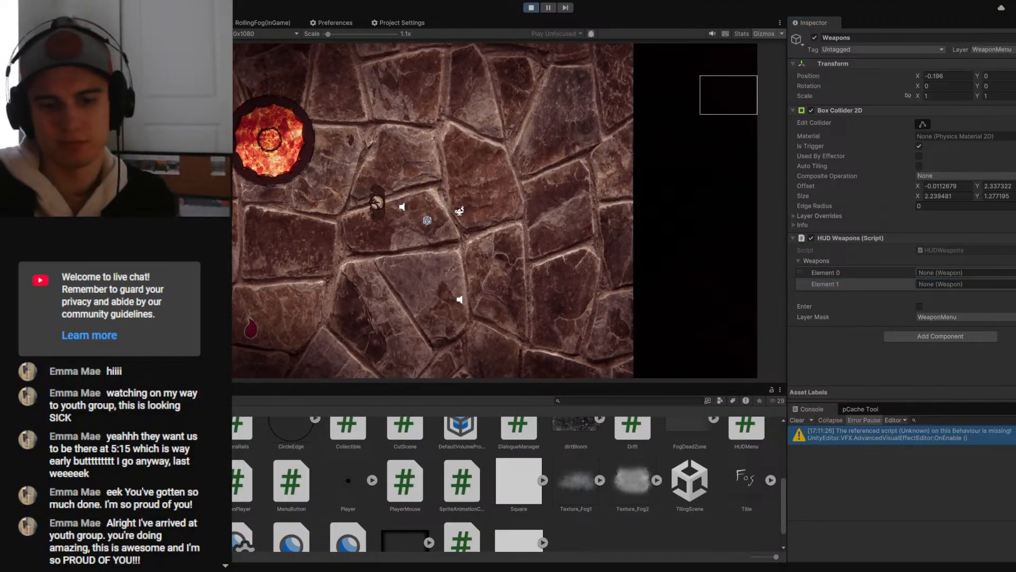
key(Tab)
click(121, 228)
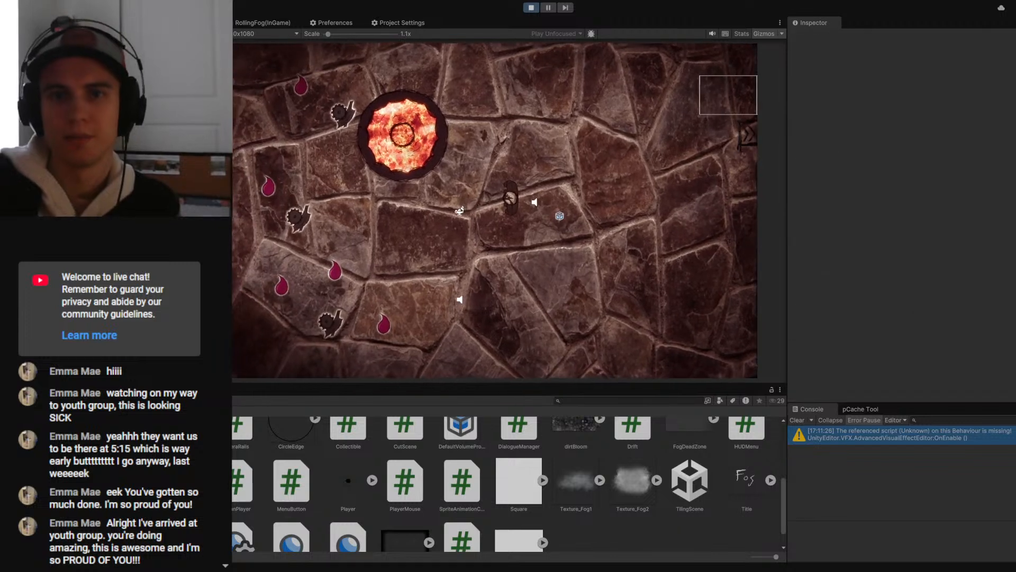
click(121, 223)
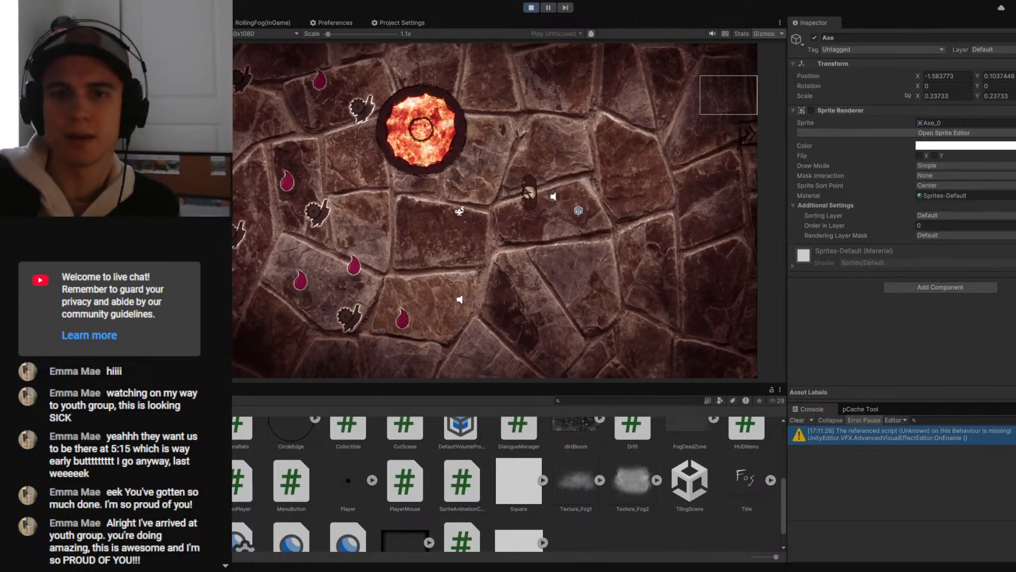
click(121, 233)
scroll(940, 246, down, 5)
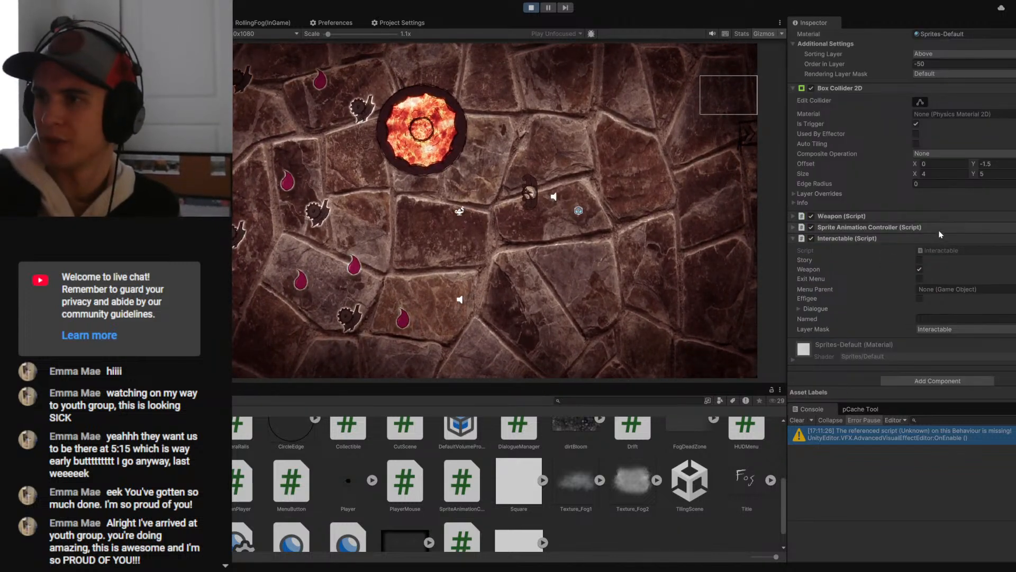
click(794, 216)
double_click(936, 228)
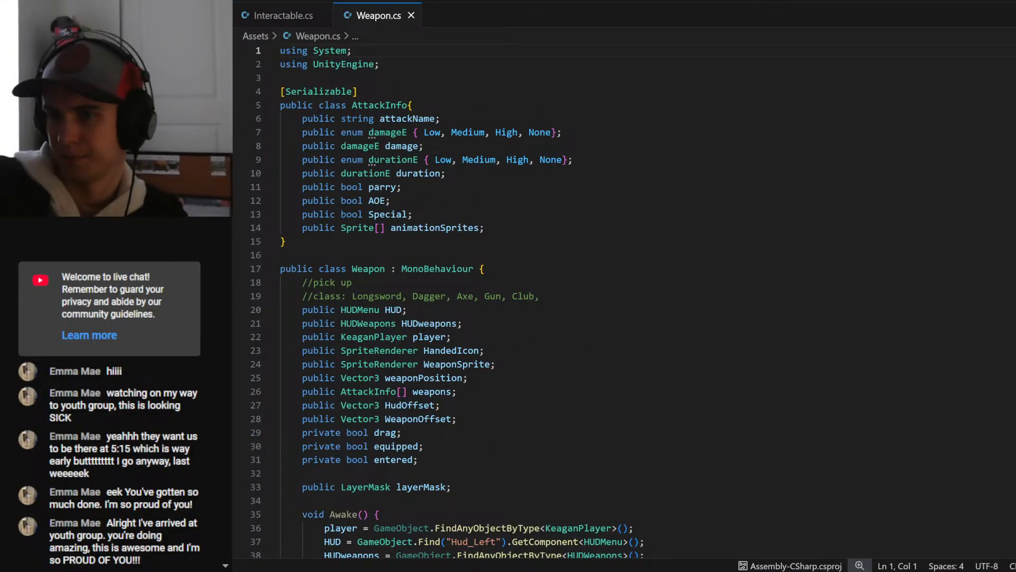
- Examine the weapons array in the HUDWeapons class and how MouseChecks in Weapon.cs uses the HUDweapons reference
double_click(368, 322)
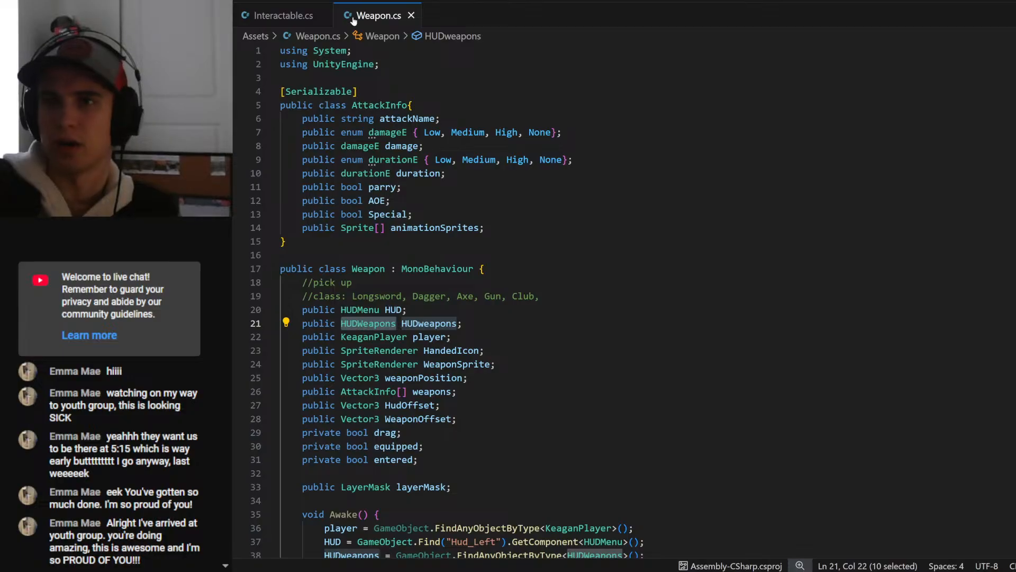
ctrl+click(367, 324)
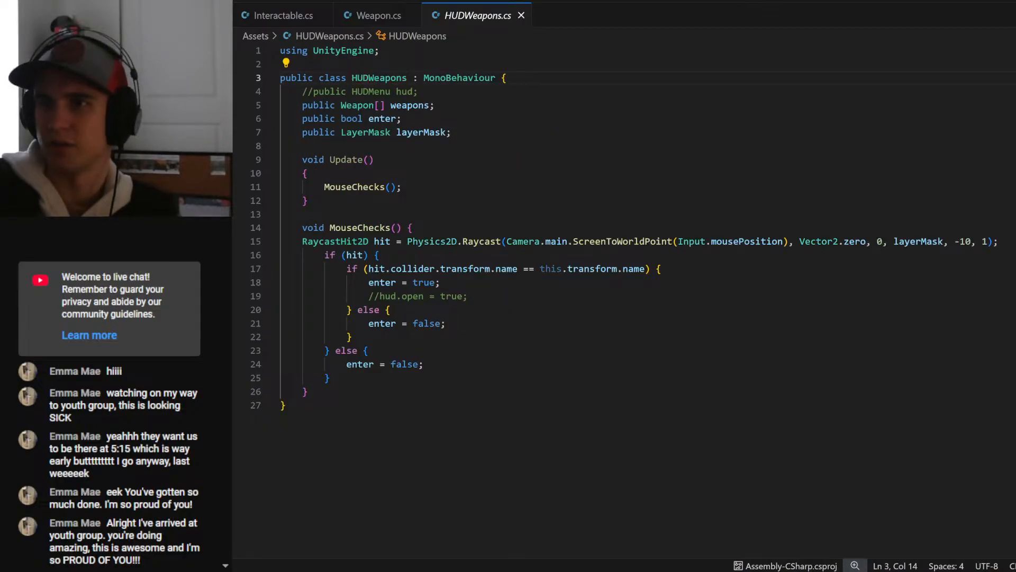
click(308, 173)
double_click(410, 105)
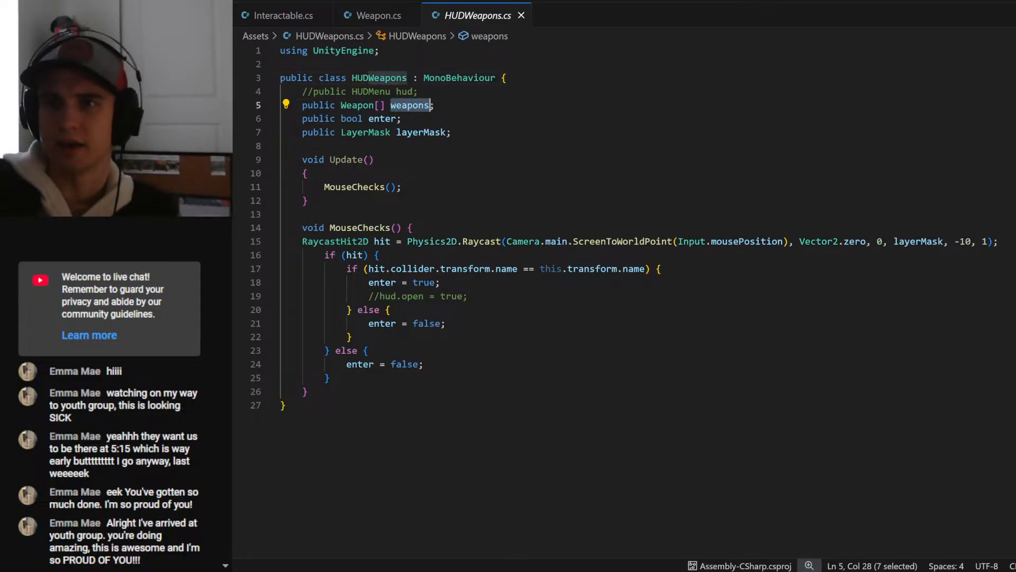
click(388, 19)
scroll(430, 212, down, 3)
double_click(430, 172)
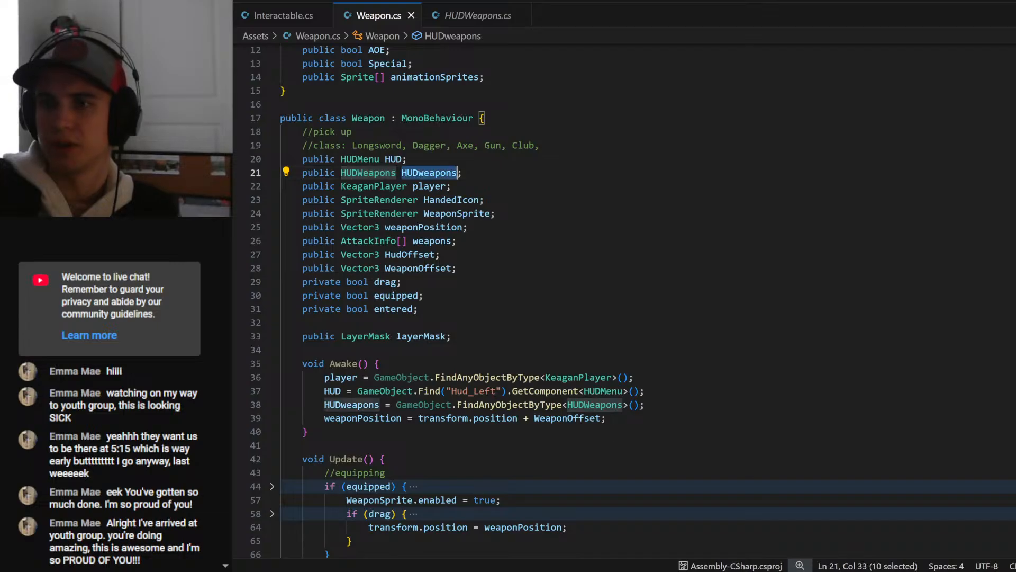
scroll(430, 172, down, 5)
scroll(630, 315, down, 7)
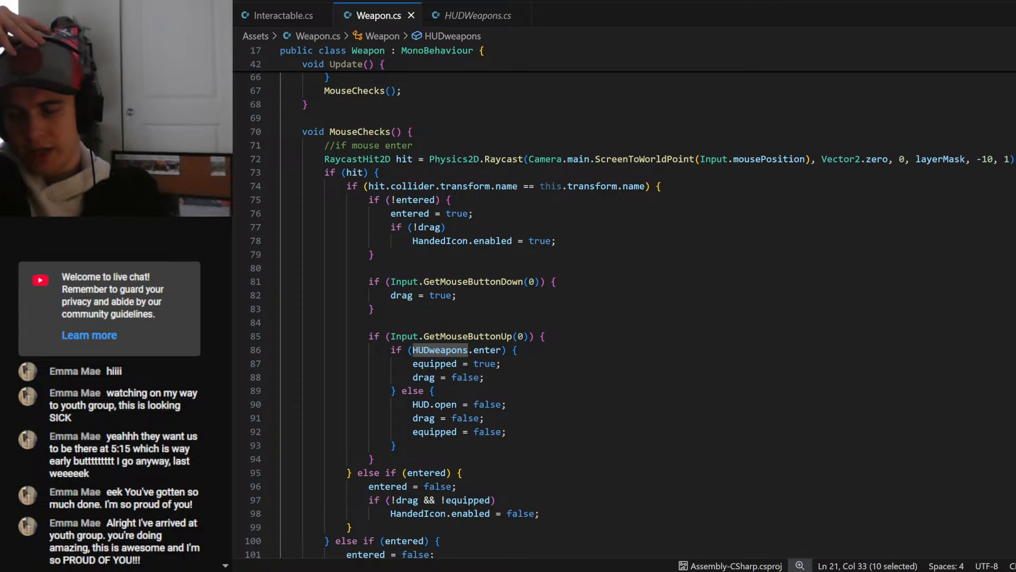
scroll(625, 312, down, 3)
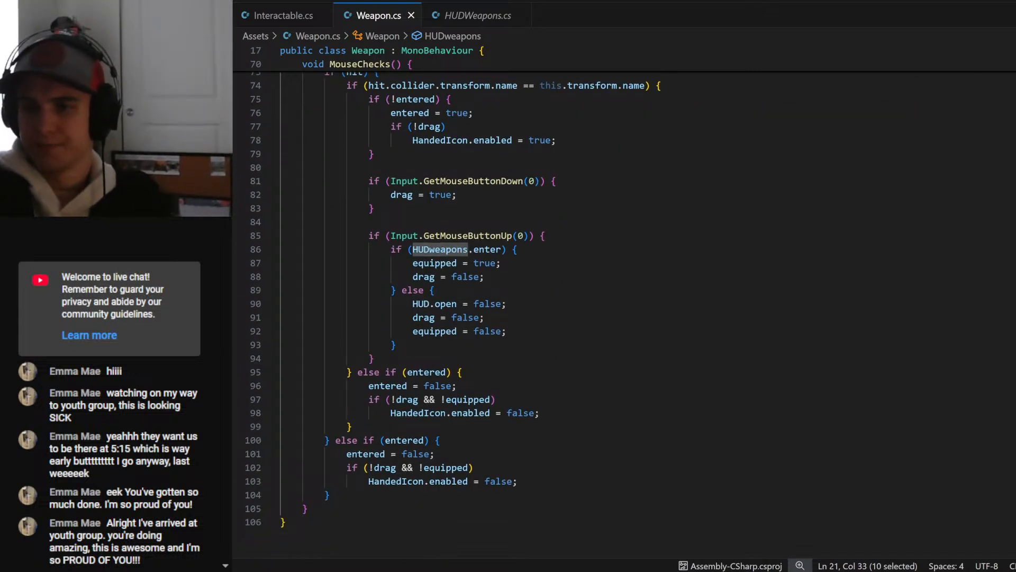
scroll(624, 312, up, 1)
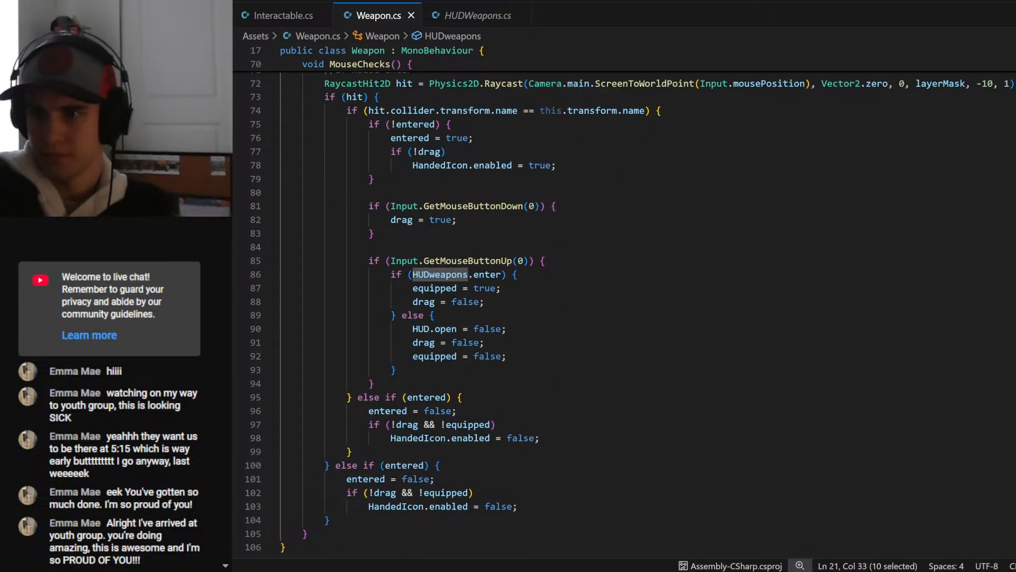
- Below equipped = true in the HUDweapons.enter branch of MouseChecks, begin an if statement with HUDweapons in its condition
click(500, 288)
key(Return)
text(weapons)
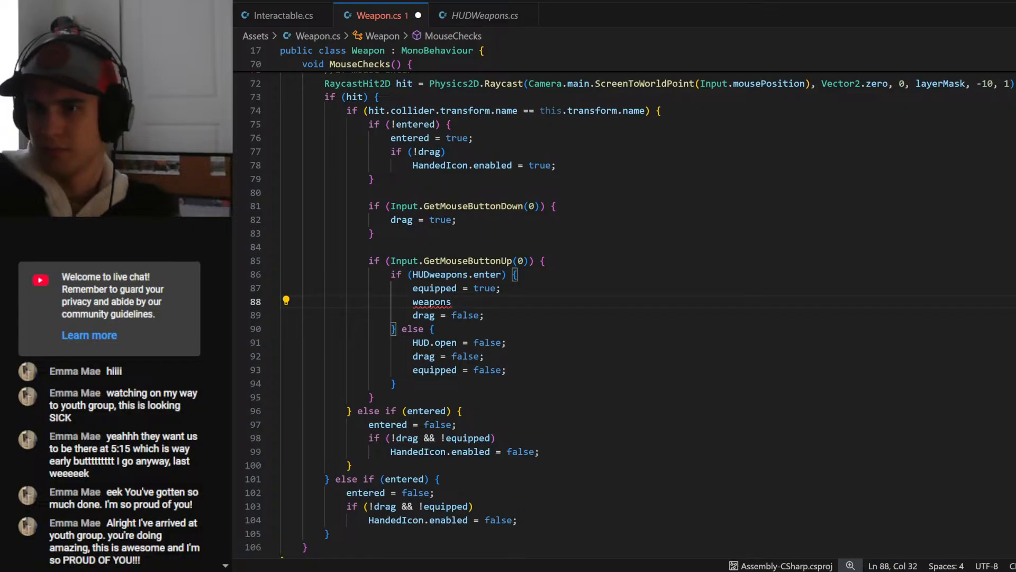
key(ctrl+BackSpace)
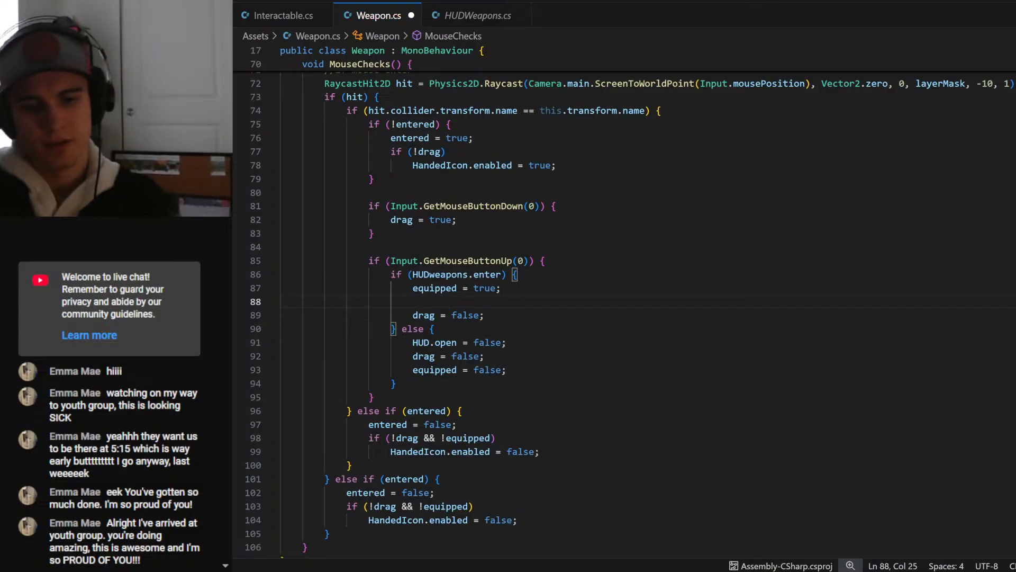
text(if )
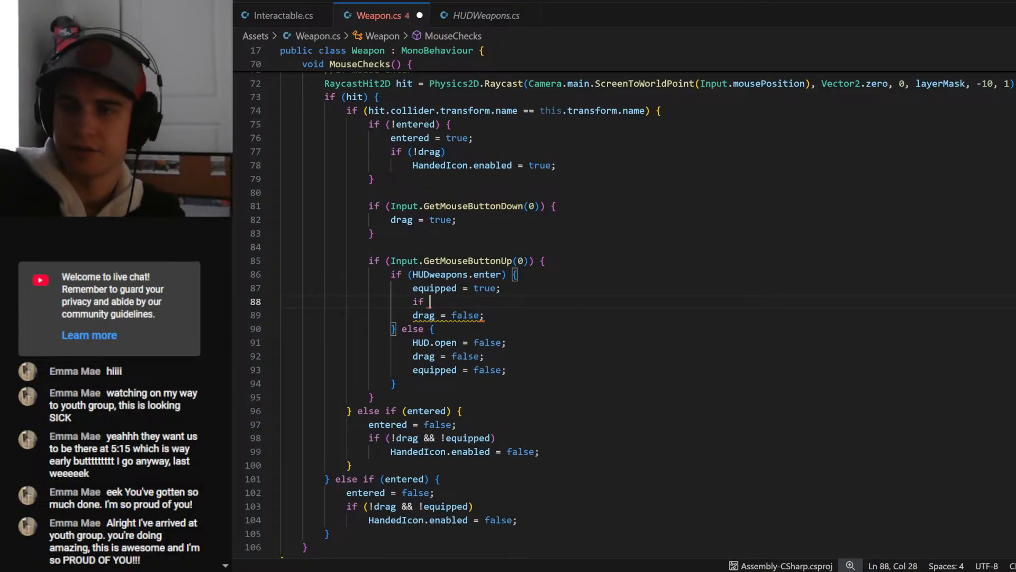
text(())
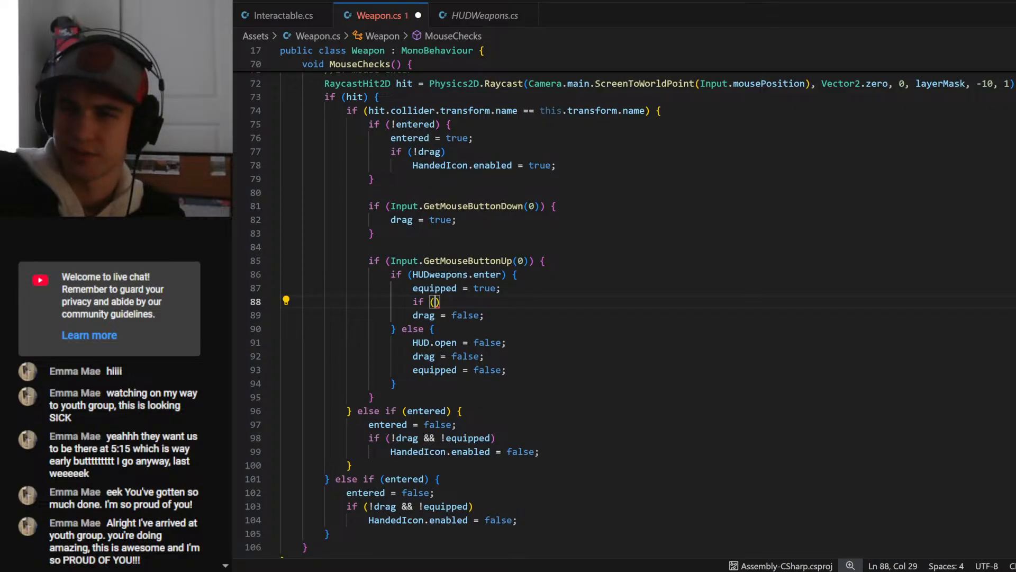
text(weapons.)
key(BackSpace)
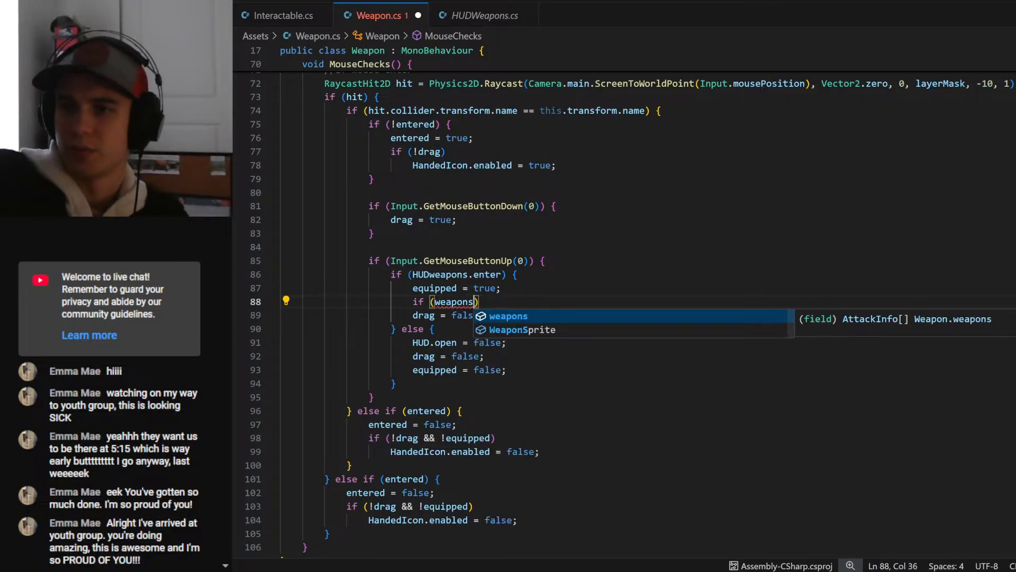
key(ctrl+BackSpace)
text(HUDwea)
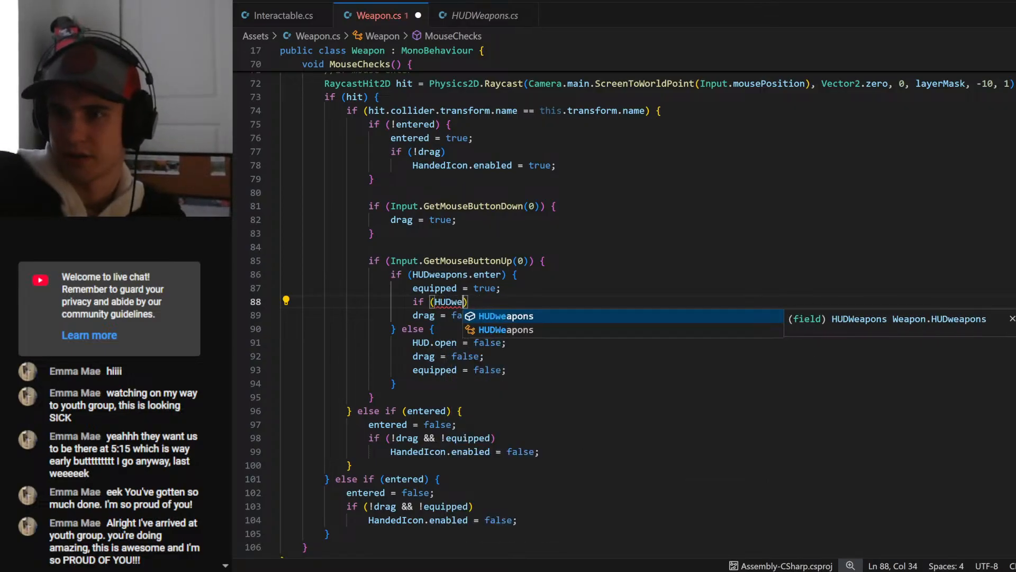
key(Tab)
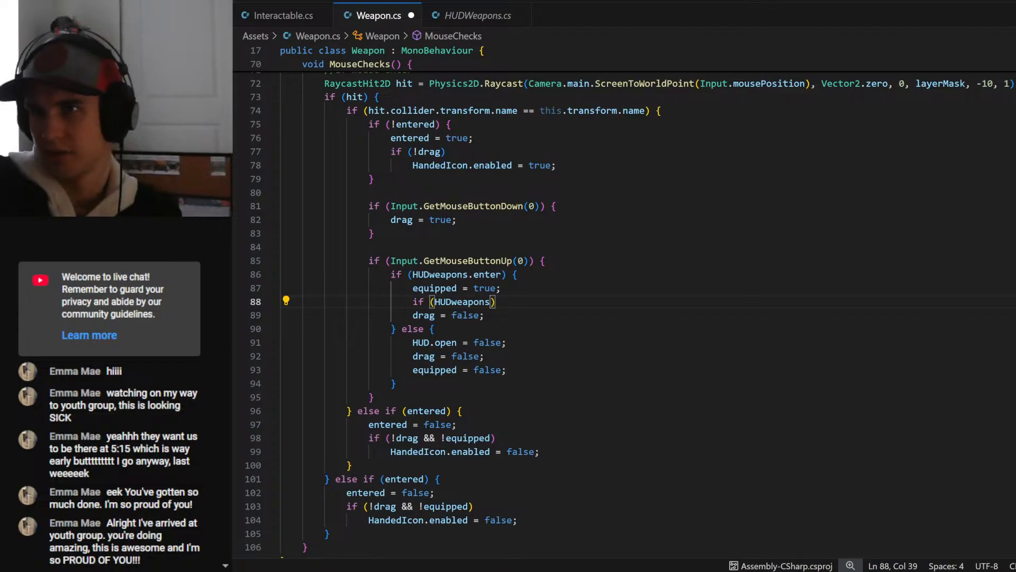
- Complete the if condition as !HUDweapons.weapons[0] to test for an empty first weapon slot
scroll(625, 306, up, 12)
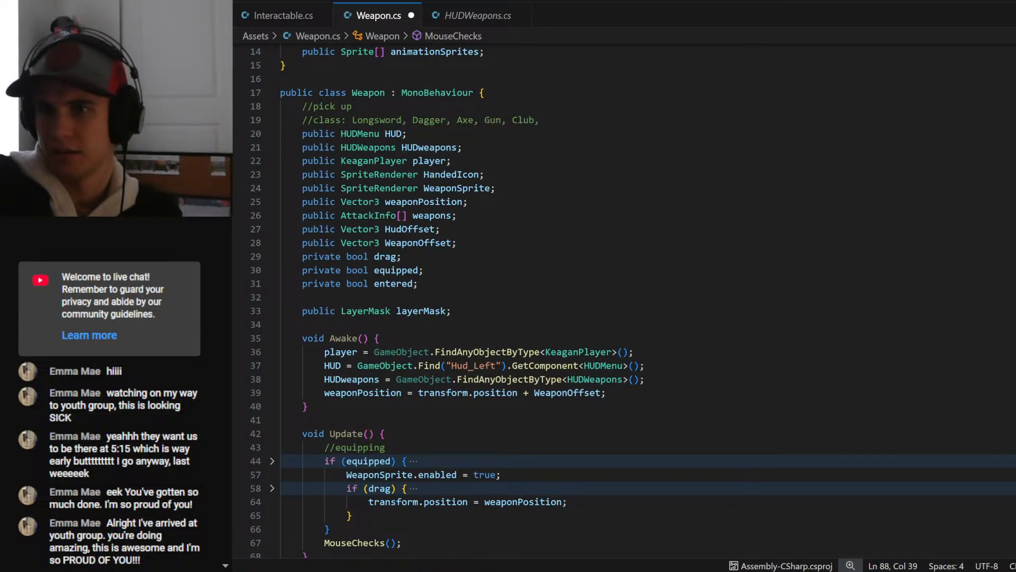
scroll(625, 307, down, 10)
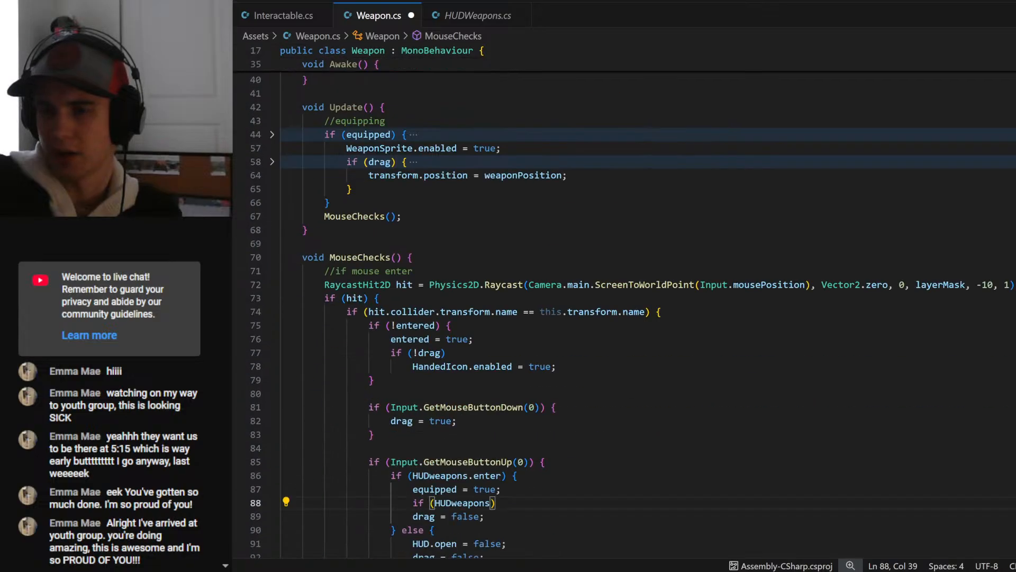
text(.weapons)
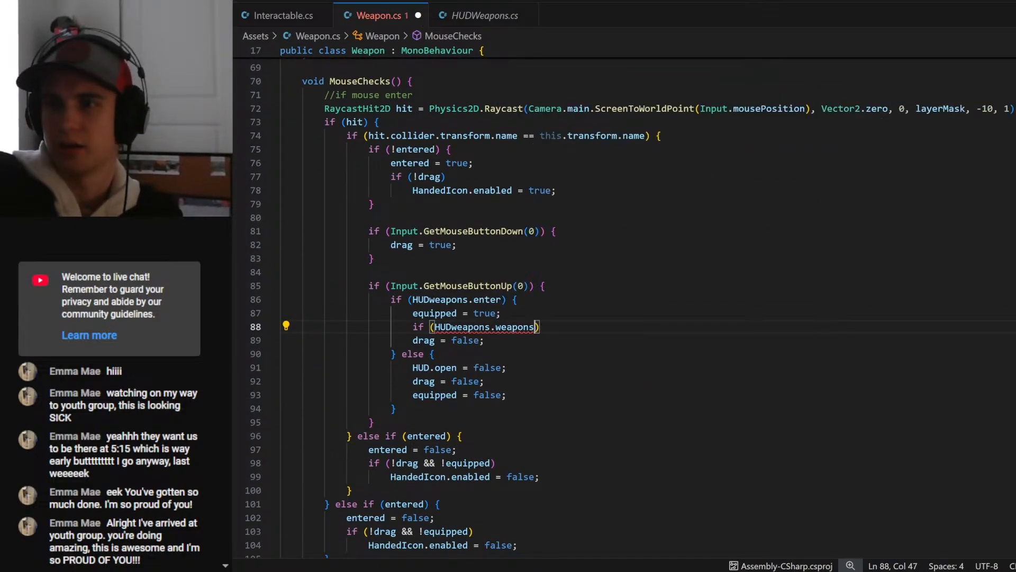
text([0])
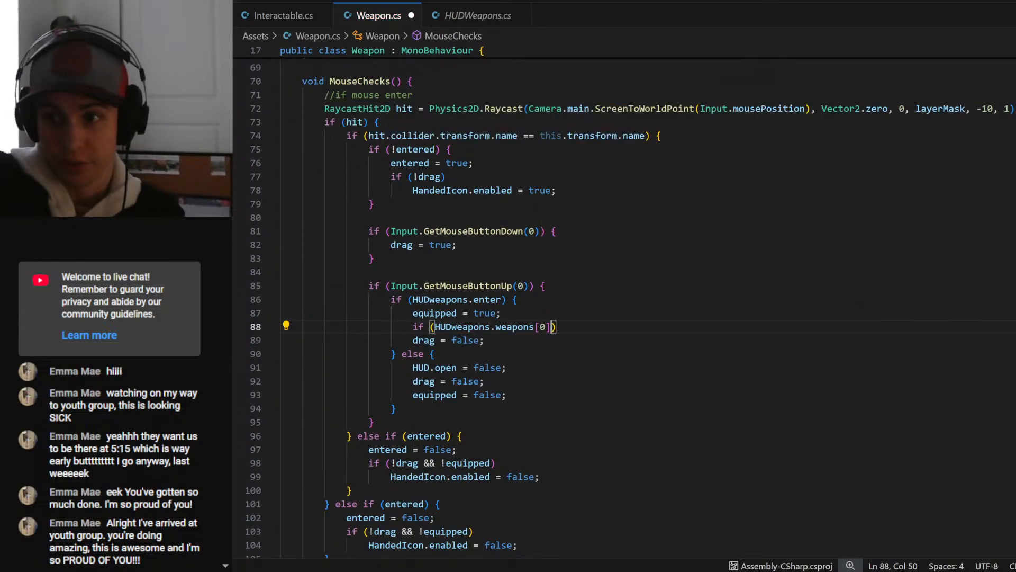
key(Home)
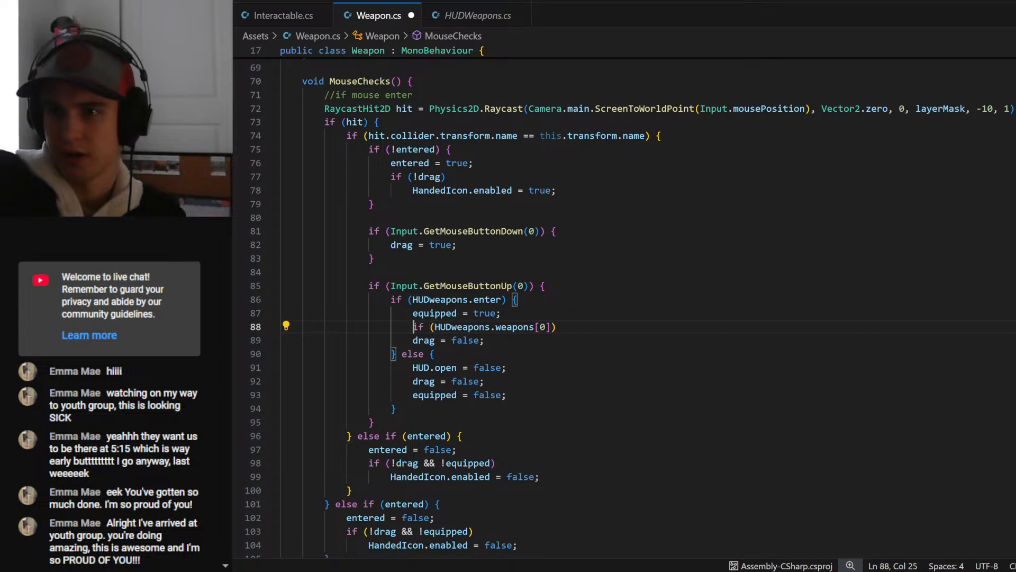
key(Right)
key(Right)
text(!)
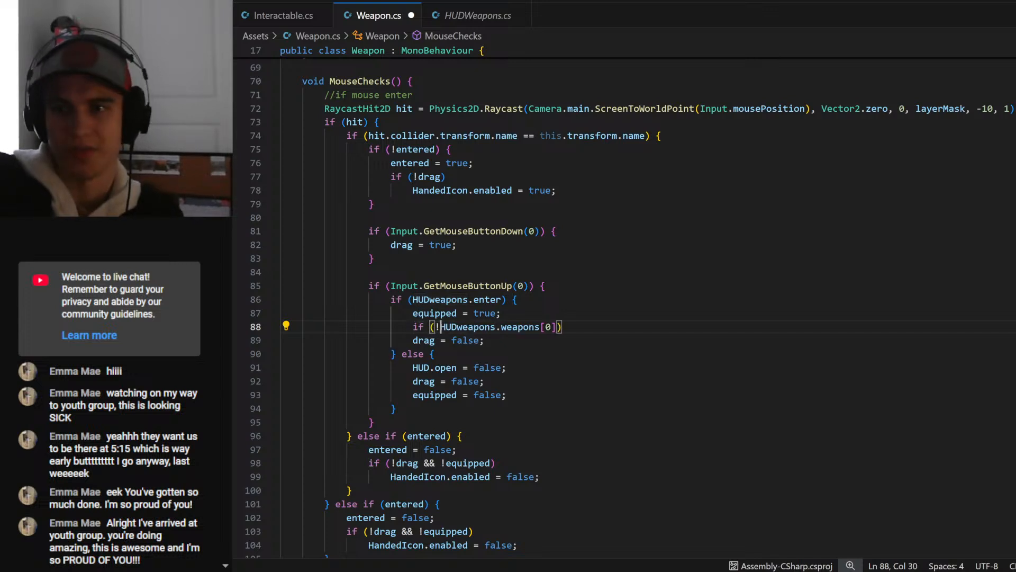
- Add the statement HUDweapons.weapons[0] = this; as the body of the empty-slot condition and save Weapon.cs
key(Return)
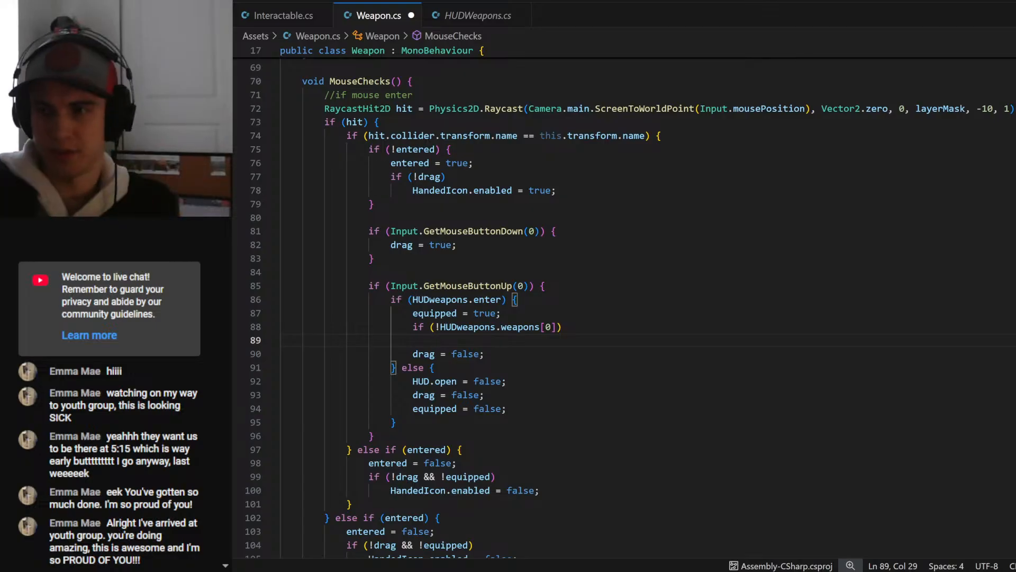
text(weapons)
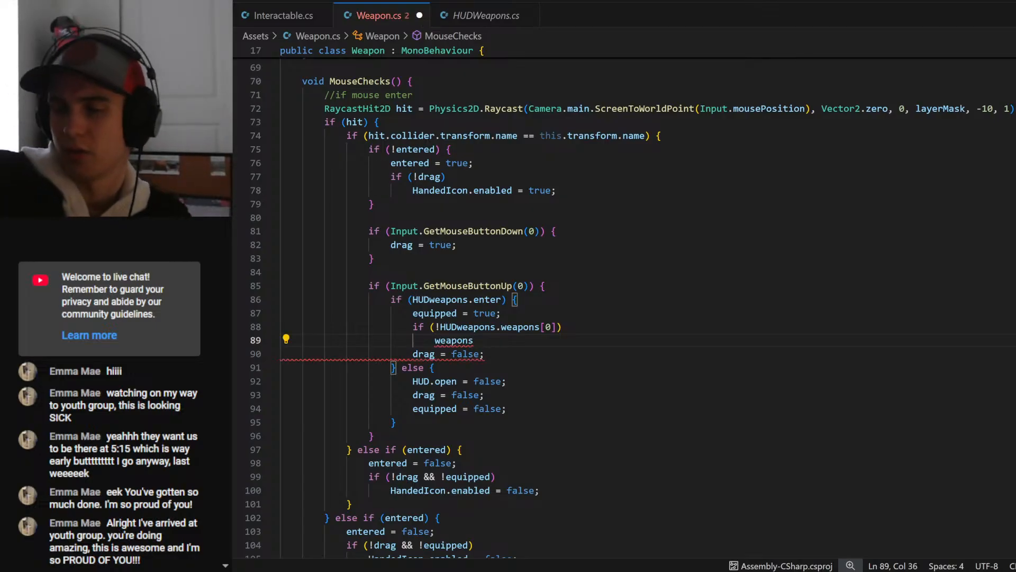
text(.weapons)
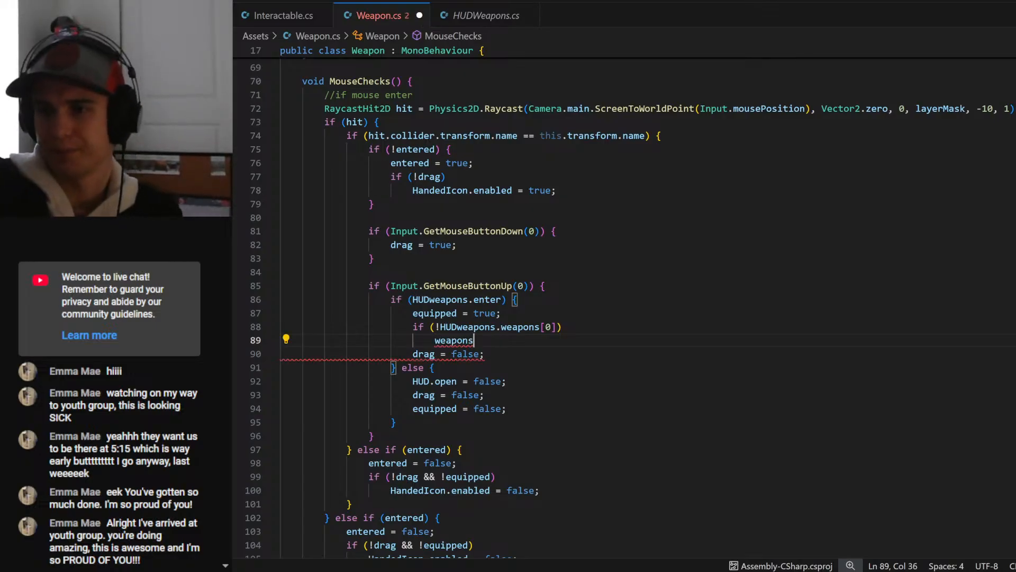
key(ctrl+BackSpace)
drag(440, 327, 557, 327)
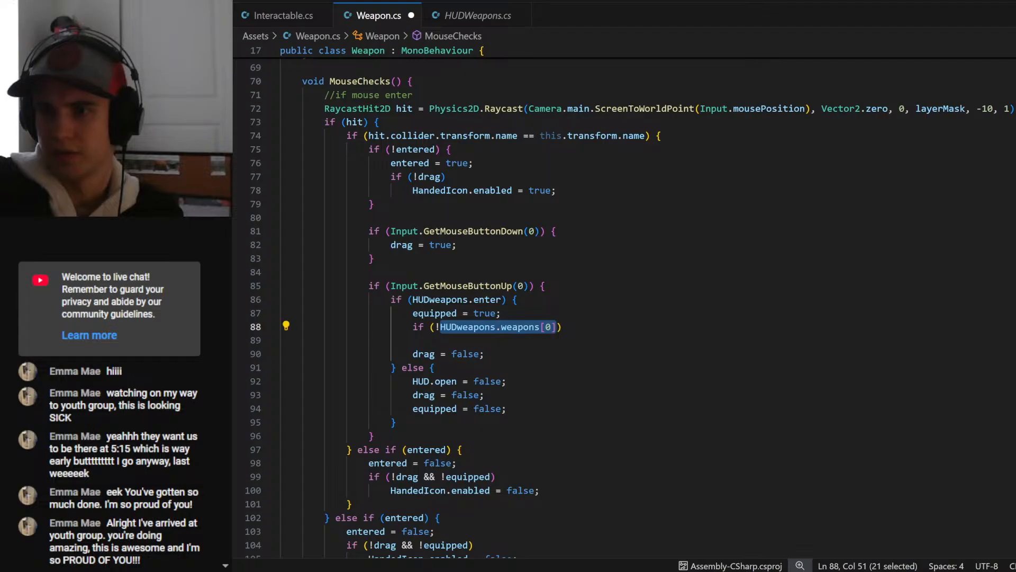
key(ctrl+c)
key(Down)
key(ctrl+v)
text(= )
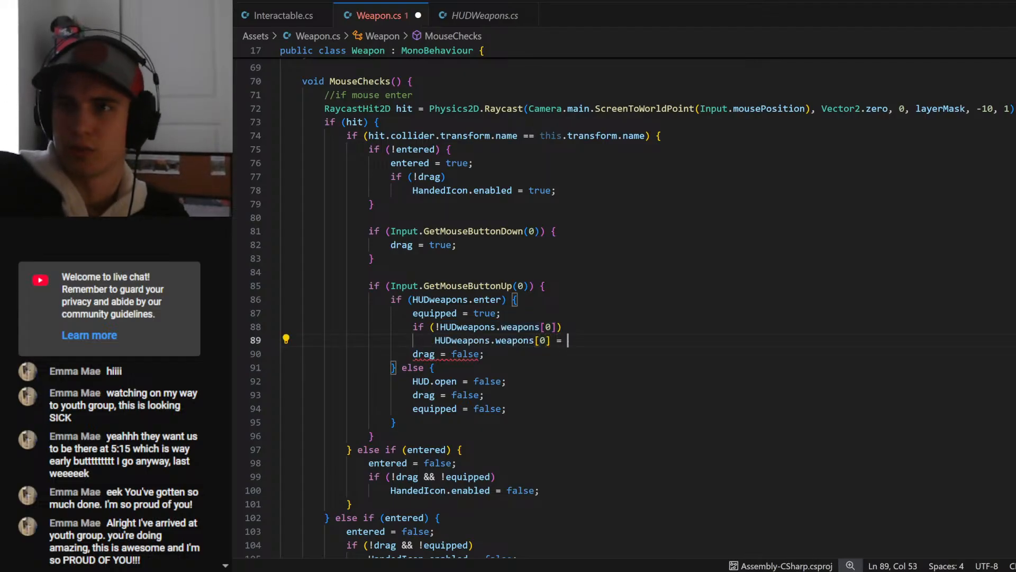
text(this;)
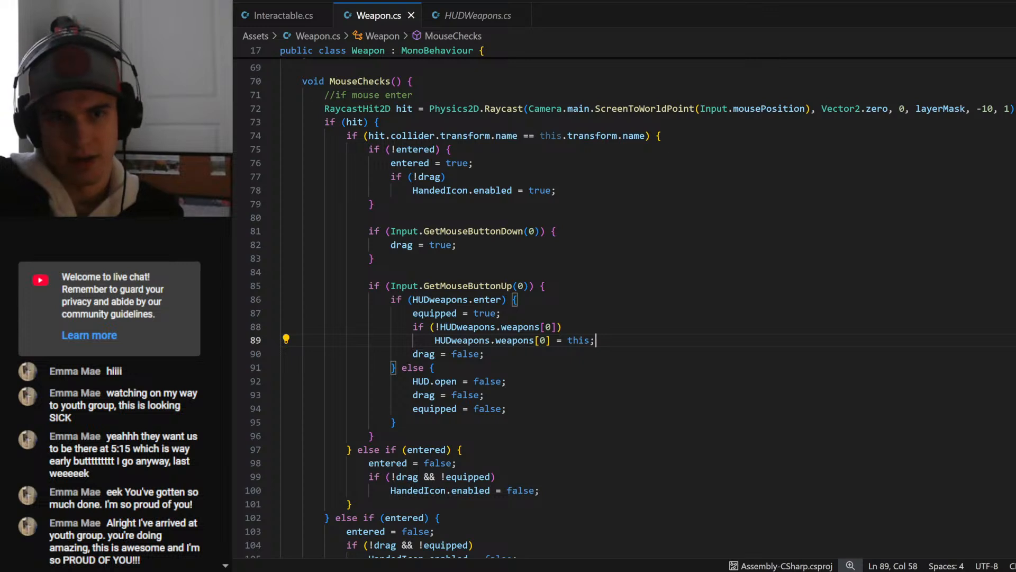
- Add an else branch below the HUDweapons.weapons[0] = this; statement in MouseChecks
double_click(588, 340)
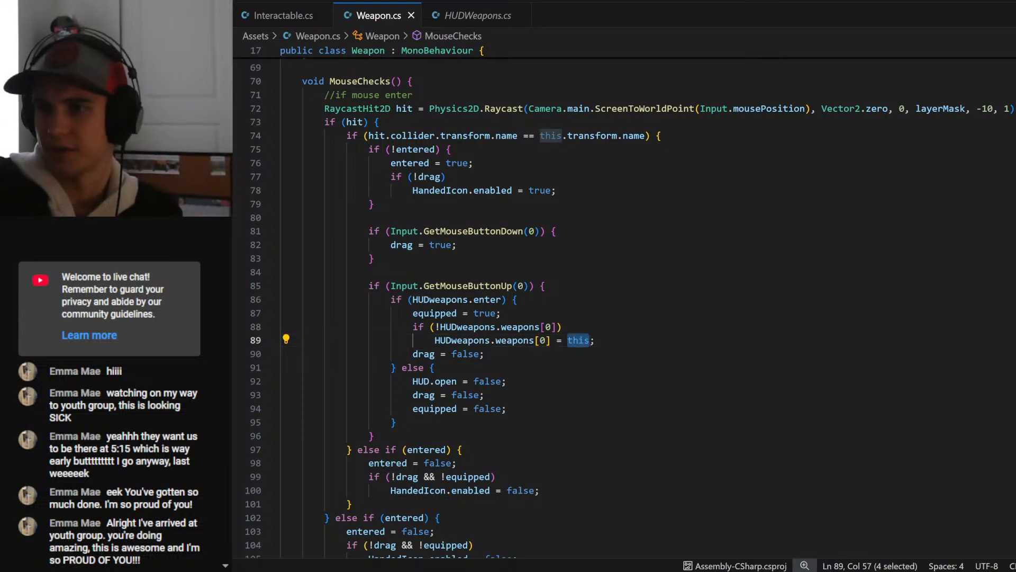
click(612, 342)
key(Return)
key(BackSpace)
text(else)
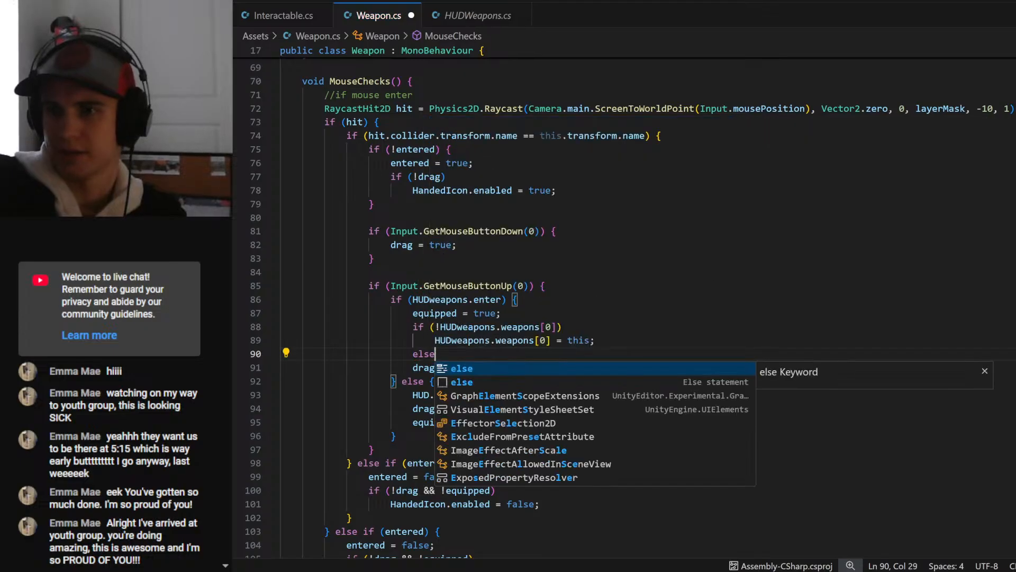
key(Return)
key(Return)
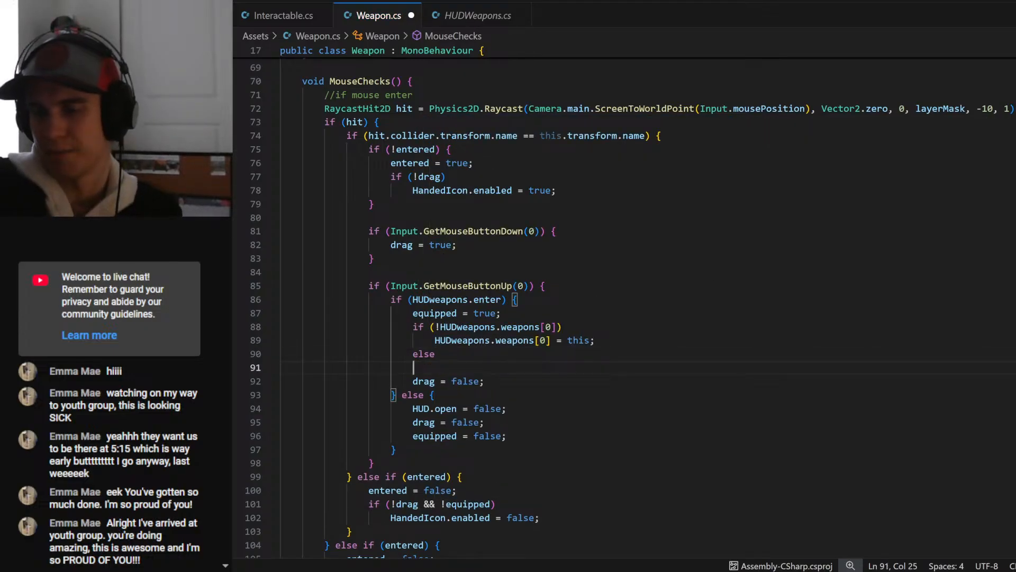
- Make the else branch run print("Already have a weapon"); and save Weapon.cs
text(print();)
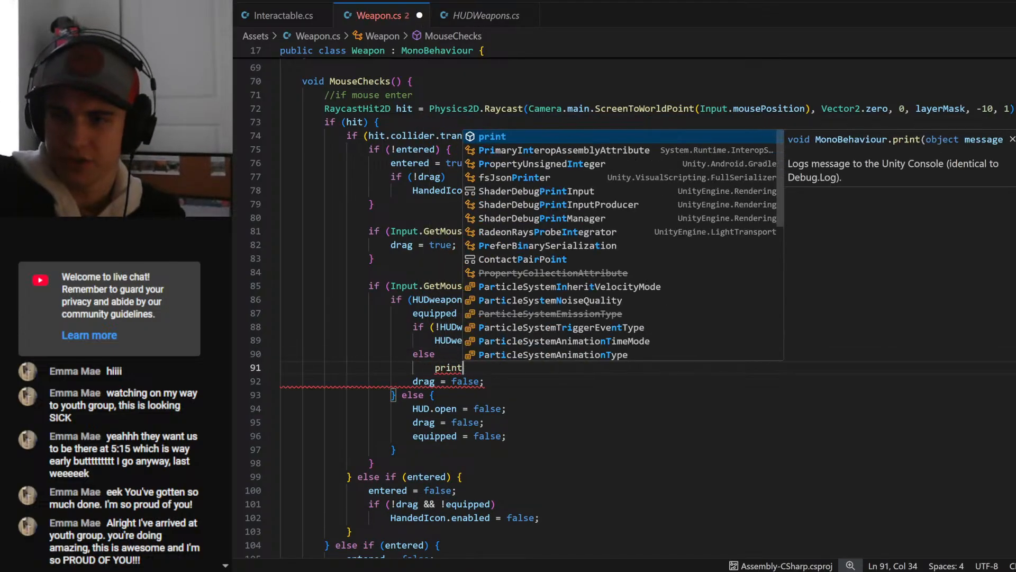
key(Left)
key(Left)
text(')
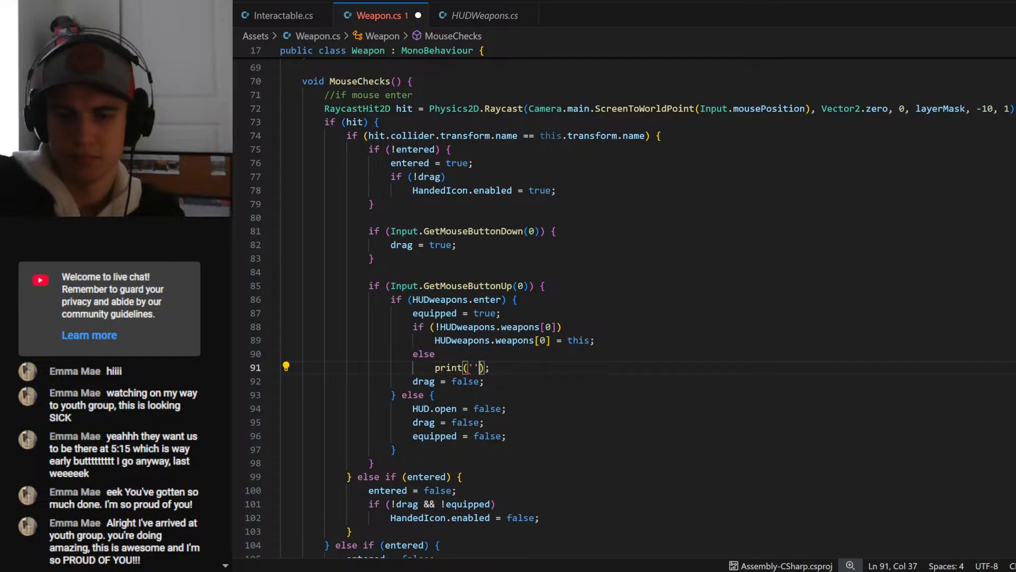
key(BackSpace)
text("Alread)
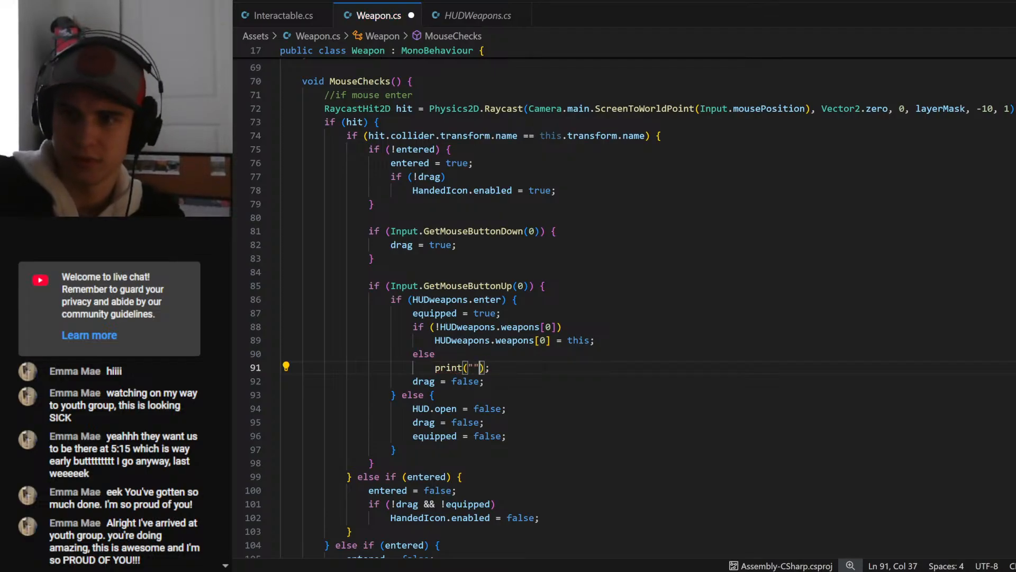
text(y have a weapon)
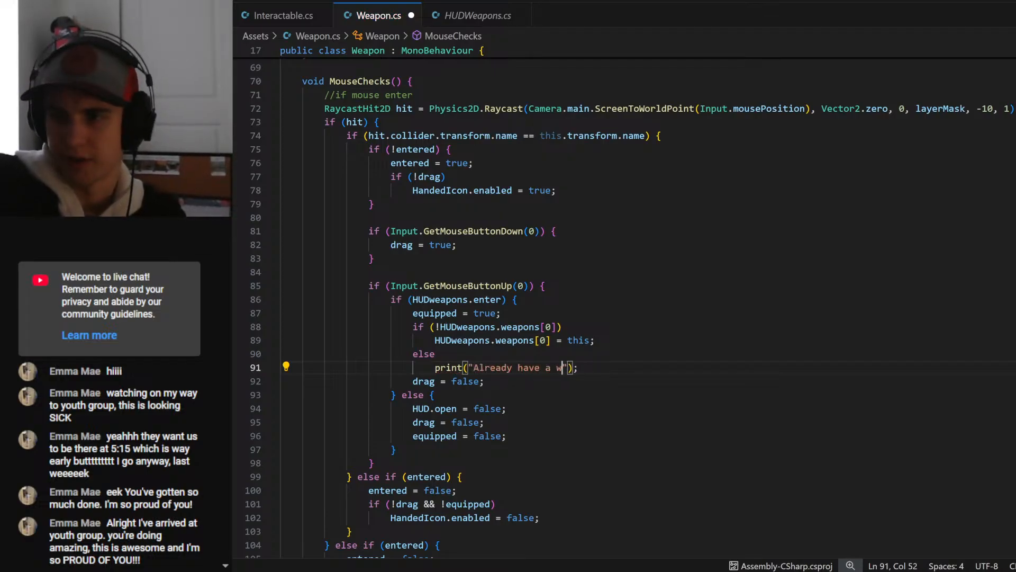
key(ctrl+s)
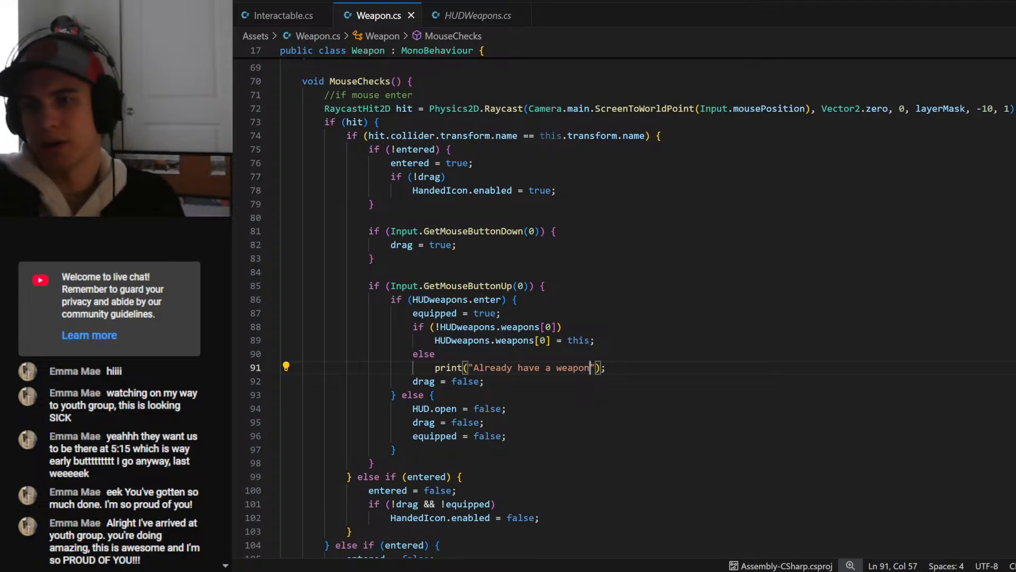
- Review the first-slot if/else block in MouseChecks and the drag, equipped and entered declarations of the Weapon class
click(435, 354)
drag(545, 341, 540, 341)
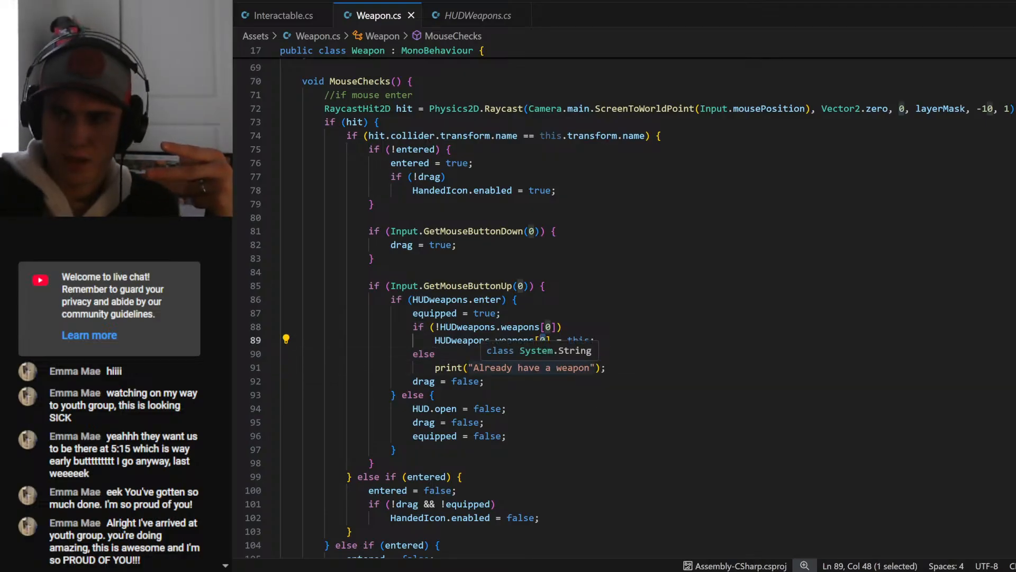
drag(412, 326, 607, 367)
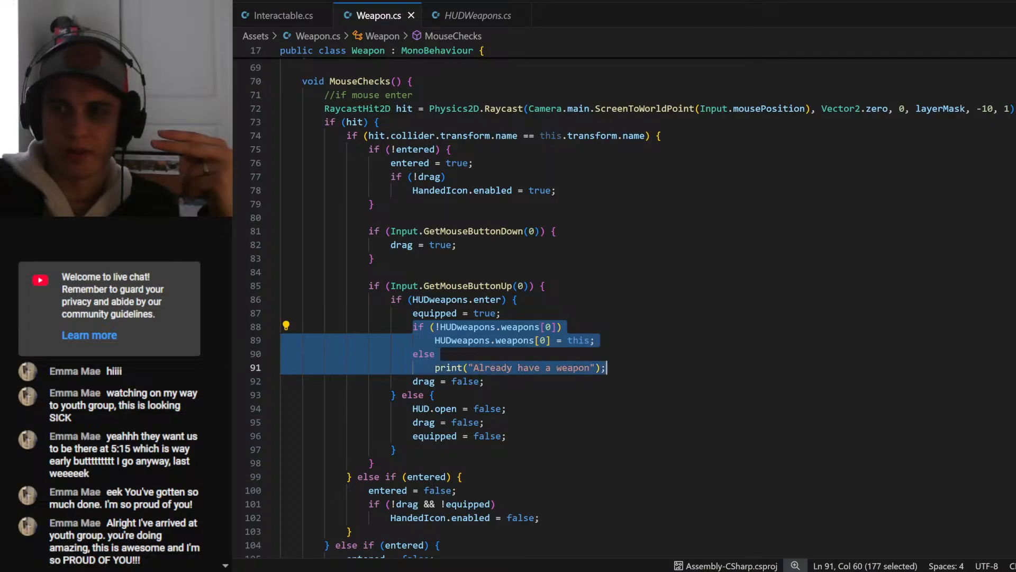
scroll(377, 462, up, 20)
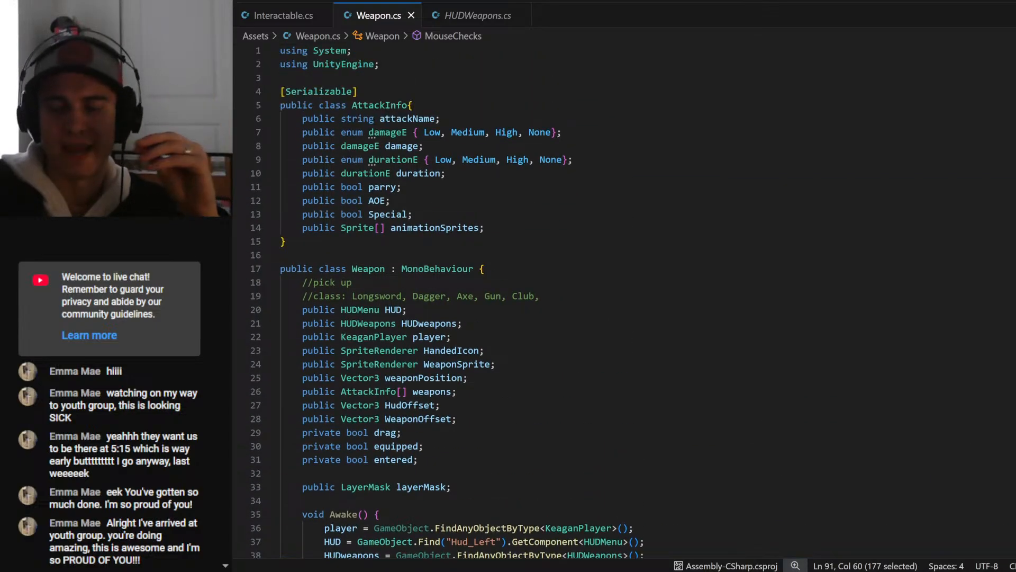
scroll(624, 301, down, 1)
scroll(625, 301, down, 1)
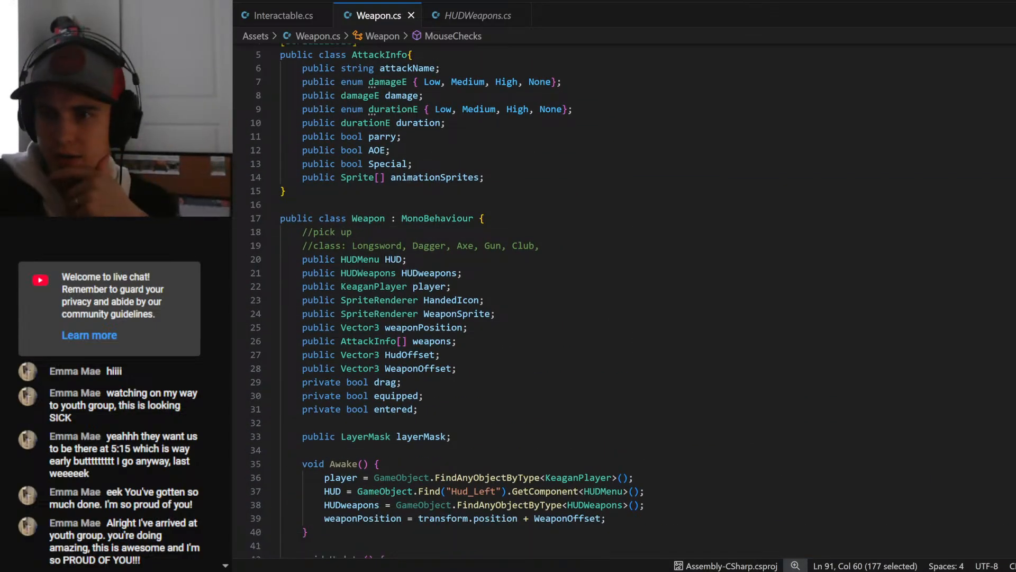
click(401, 382)
click(423, 395)
click(419, 409)
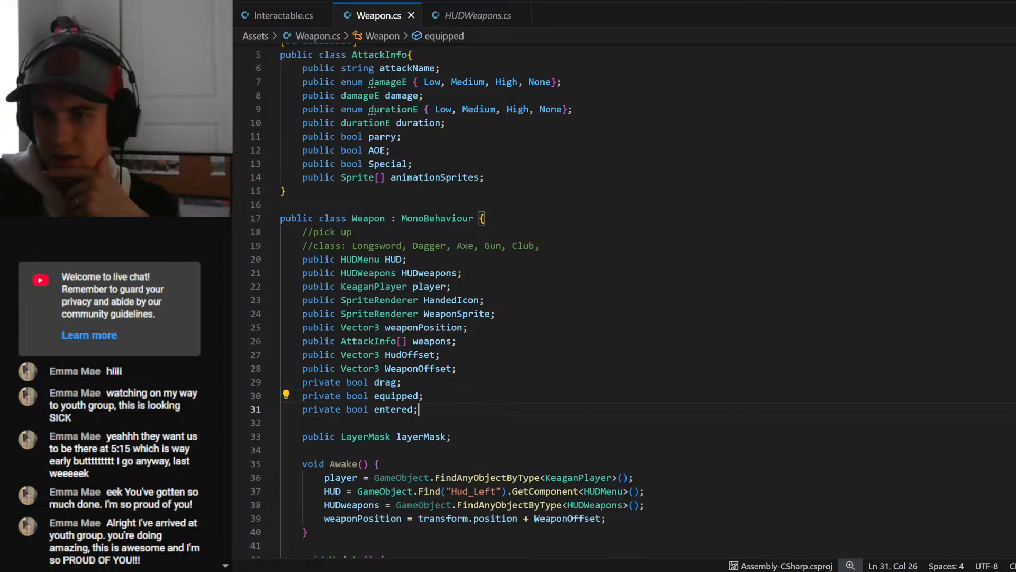
scroll(419, 409, up, 2)
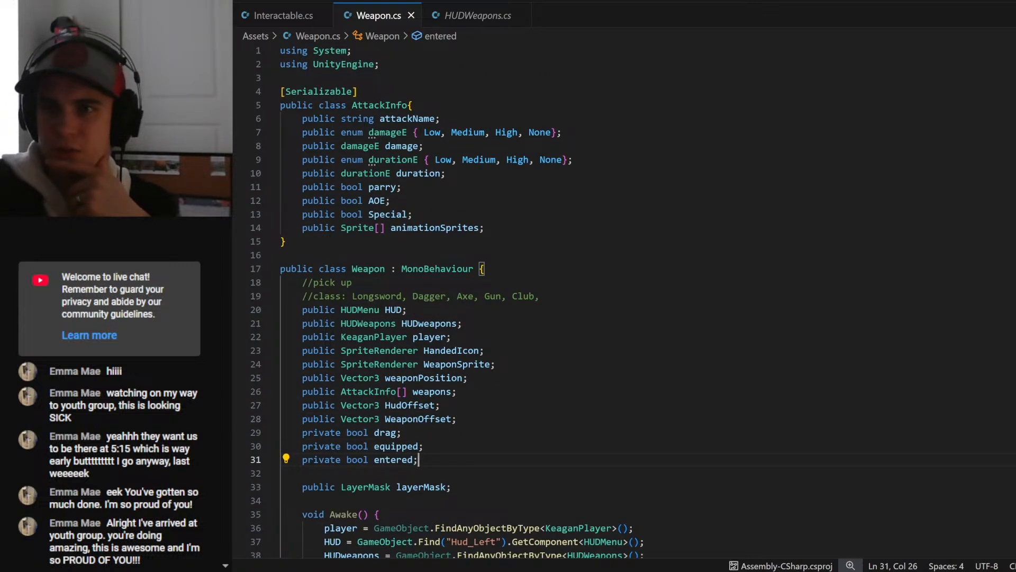
- Examine the AttackInfo class members, HUDWeapons.cs and the Weapon class's field declarations
drag(302, 119, 486, 227)
click(485, 227)
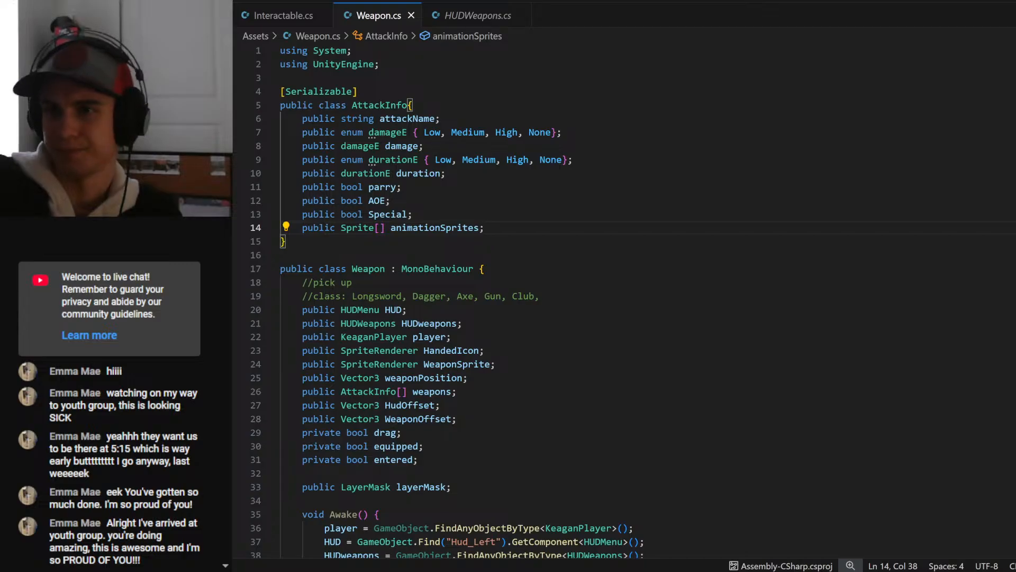
click(413, 214)
key(Up)
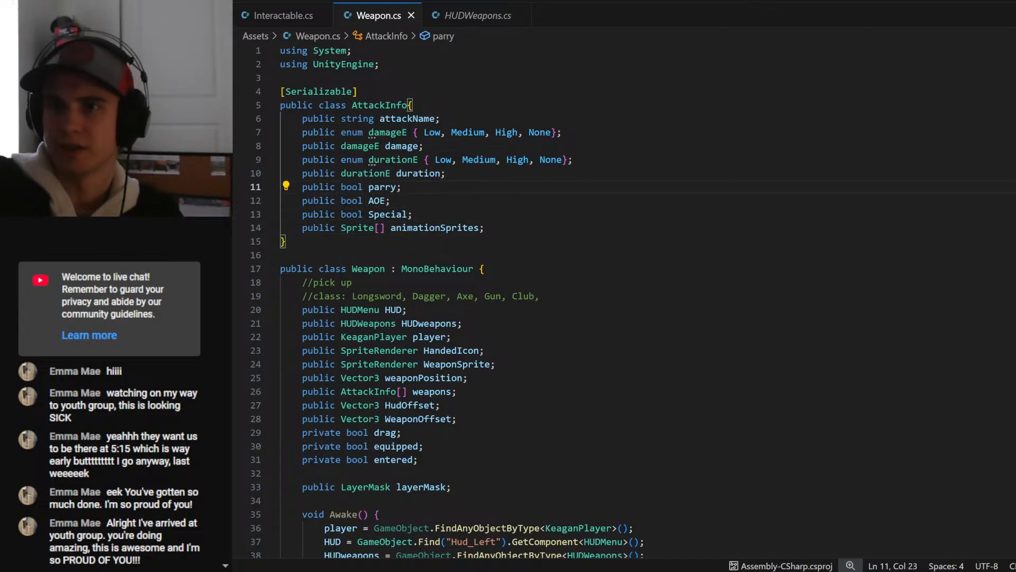
click(280, 78)
click(358, 91)
click(414, 105)
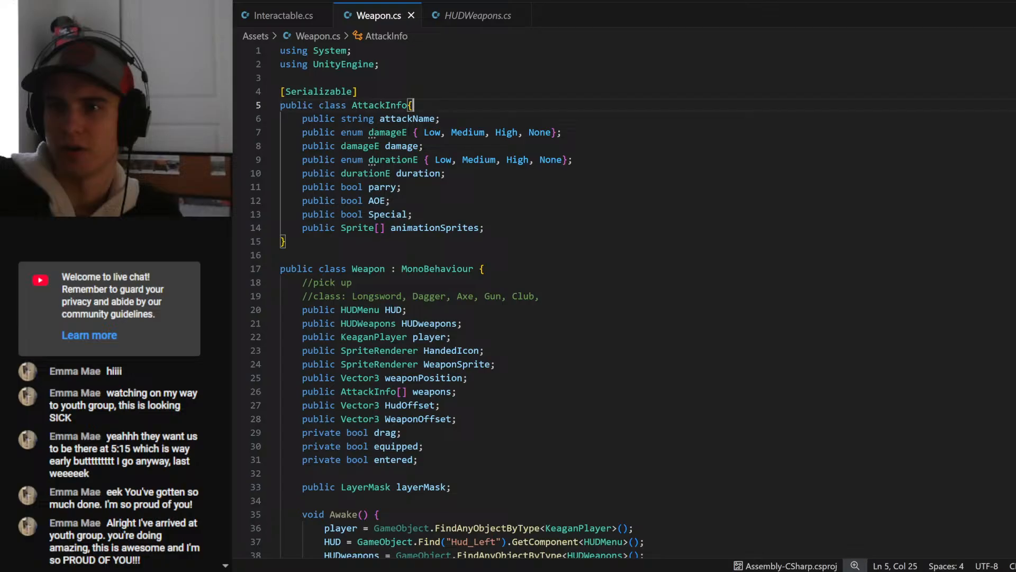
click(468, 21)
click(363, 17)
scroll(445, 296, down, 1)
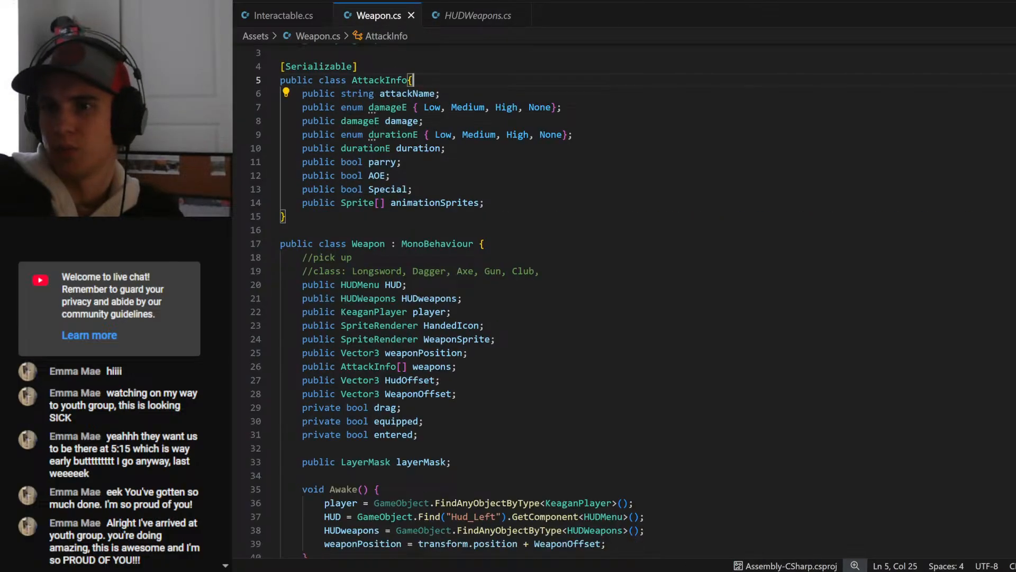
scroll(625, 302, down, 3)
drag(407, 169, 419, 333)
click(419, 333)
click(402, 307)
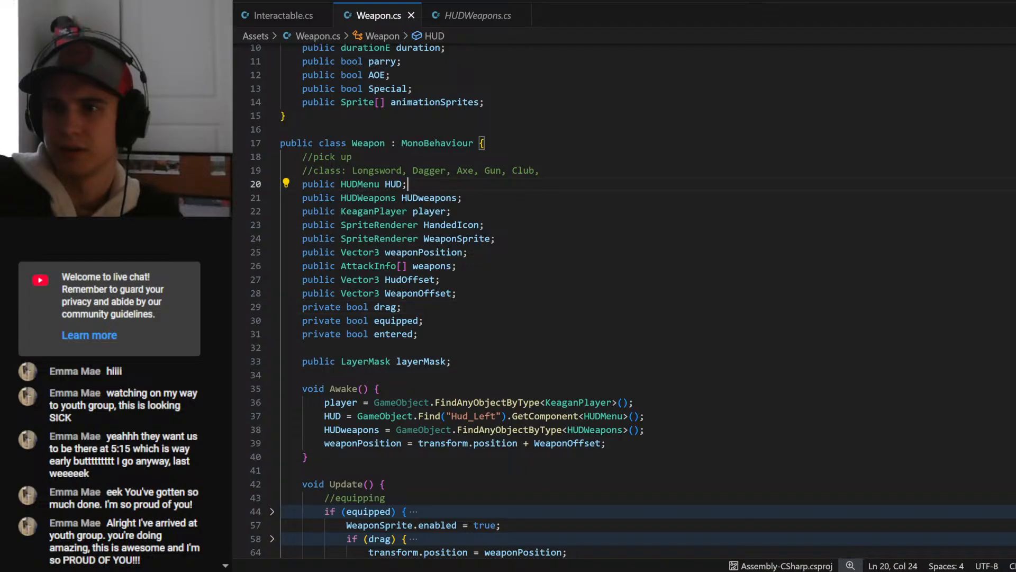
- Declare public bool twoHanded; below the WeaponOffset field in the Weapon class and save the script
click(456, 294)
key(Return)
text(publi)
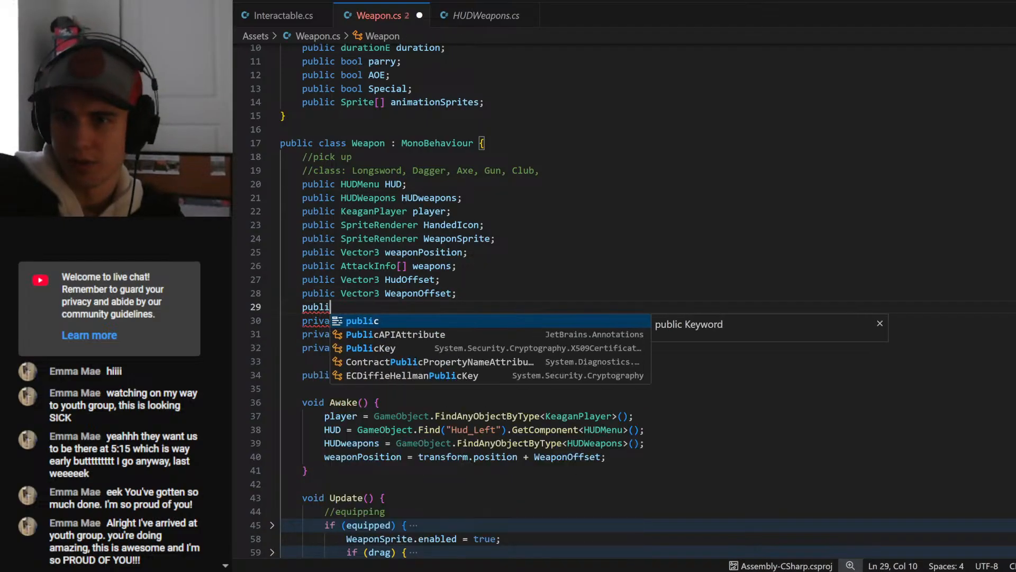
text(c bool h)
key(BackSpace)
text(t)
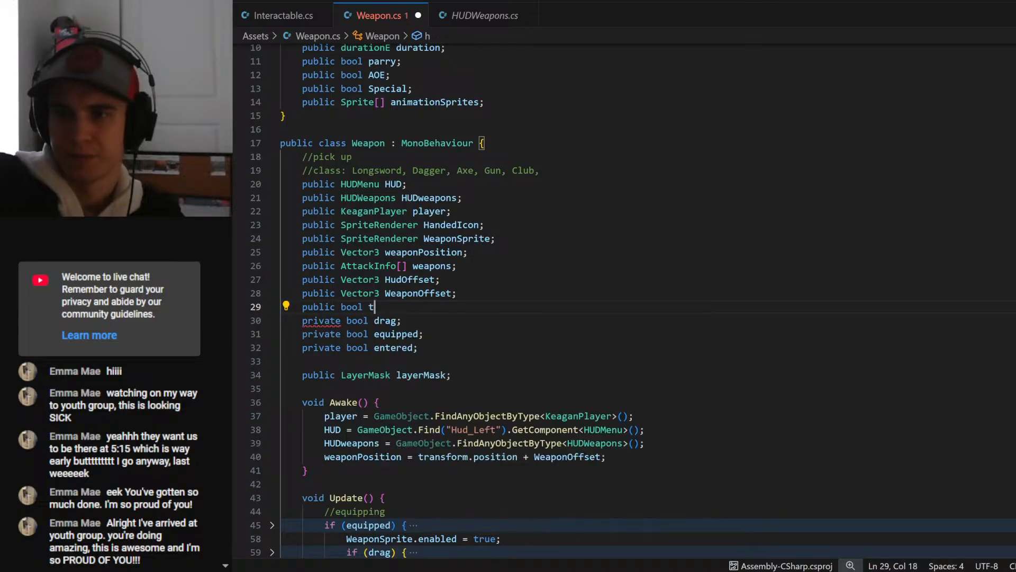
text(woHanded)
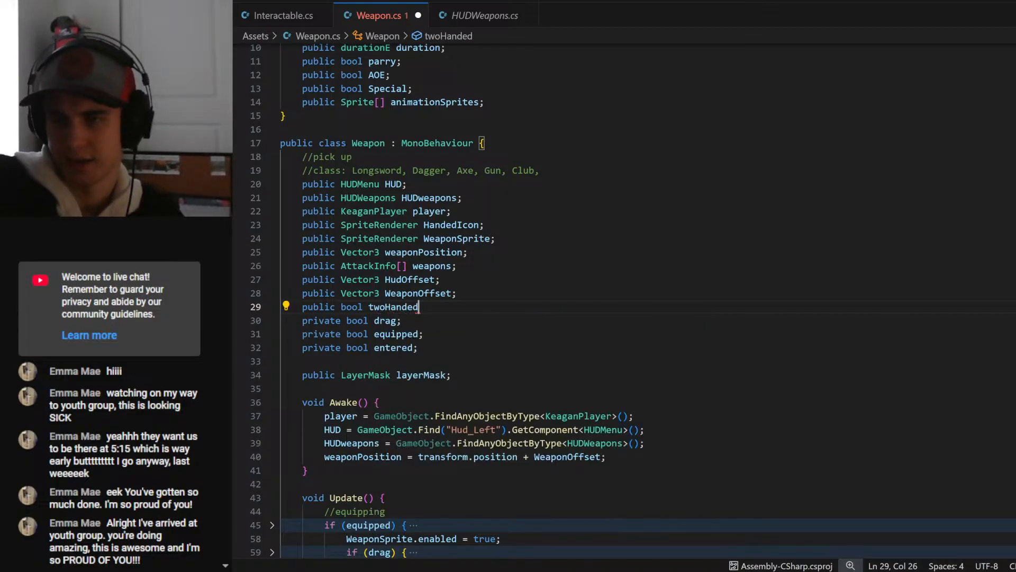
text(;)
key(ctrl+s)
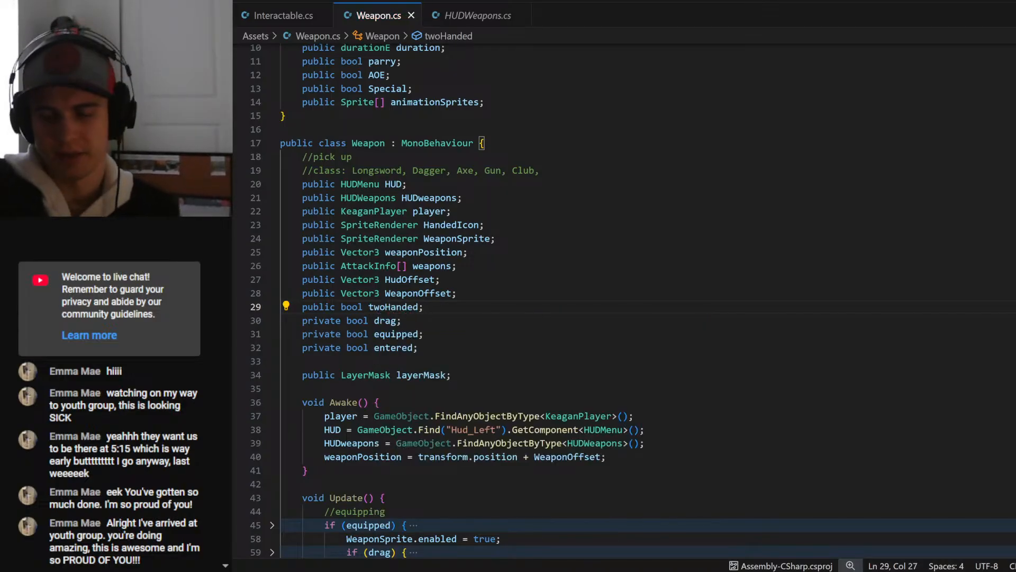
- Examine the equip and unequip branches of MouseChecks, including where equipped = false; occurs in Weapon.cs
click(452, 374)
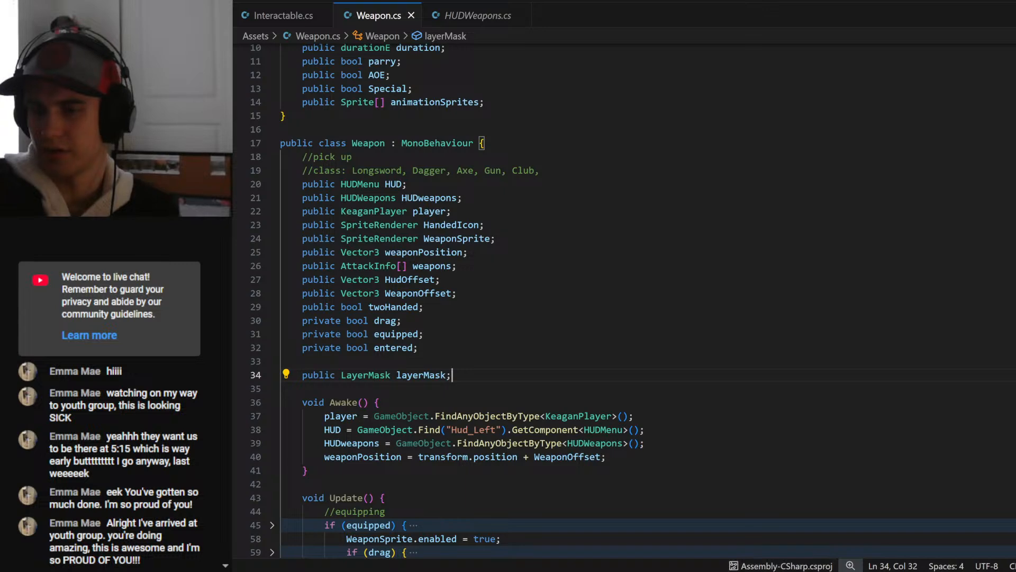
scroll(530, 375, down, 7)
scroll(624, 307, down, 7)
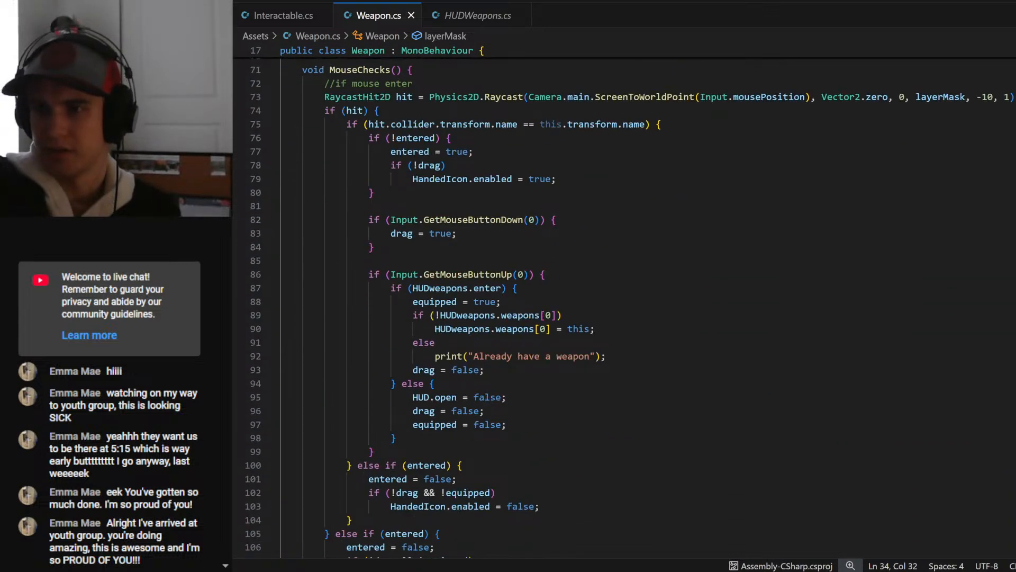
click(437, 342)
drag(412, 315, 609, 356)
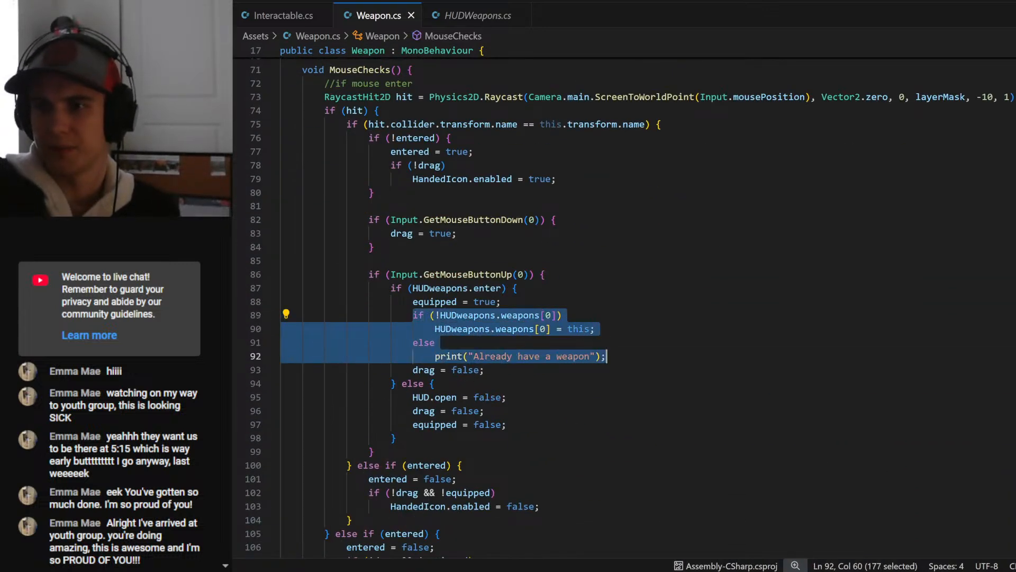
click(435, 384)
double_click(496, 424)
click(508, 425)
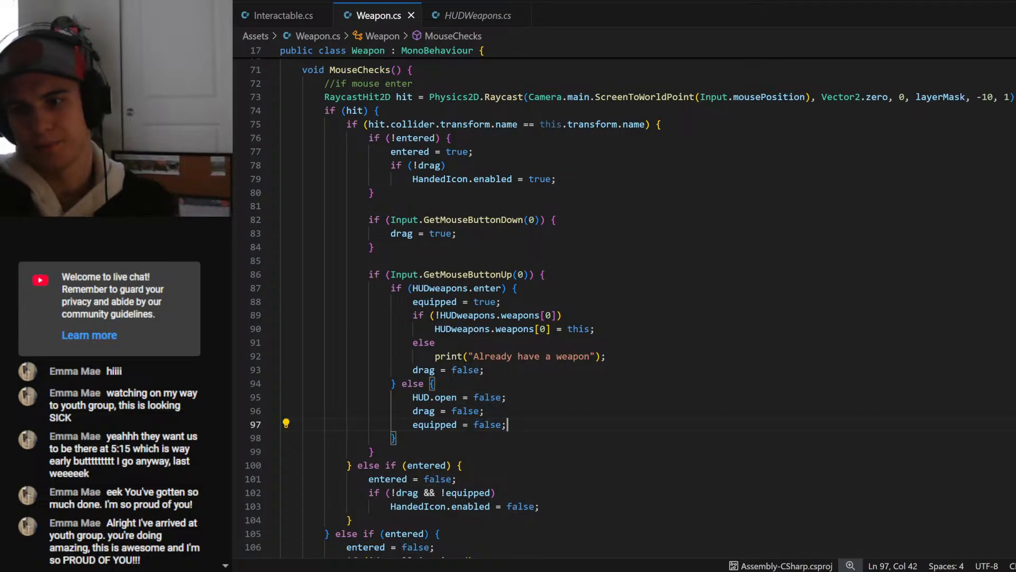
drag(508, 424, 413, 424)
scroll(413, 424, down, 4)
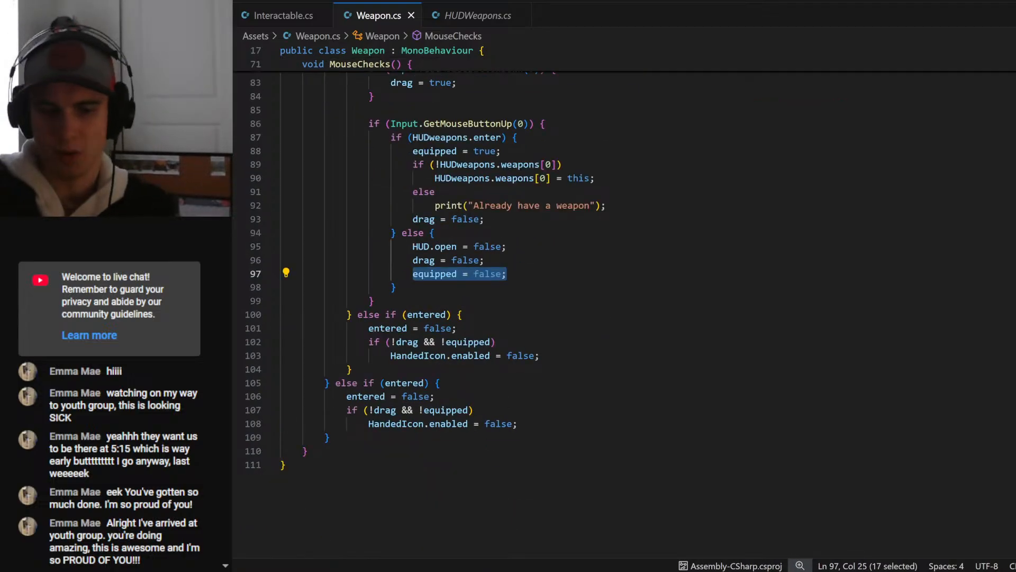
key(ctrl+f)
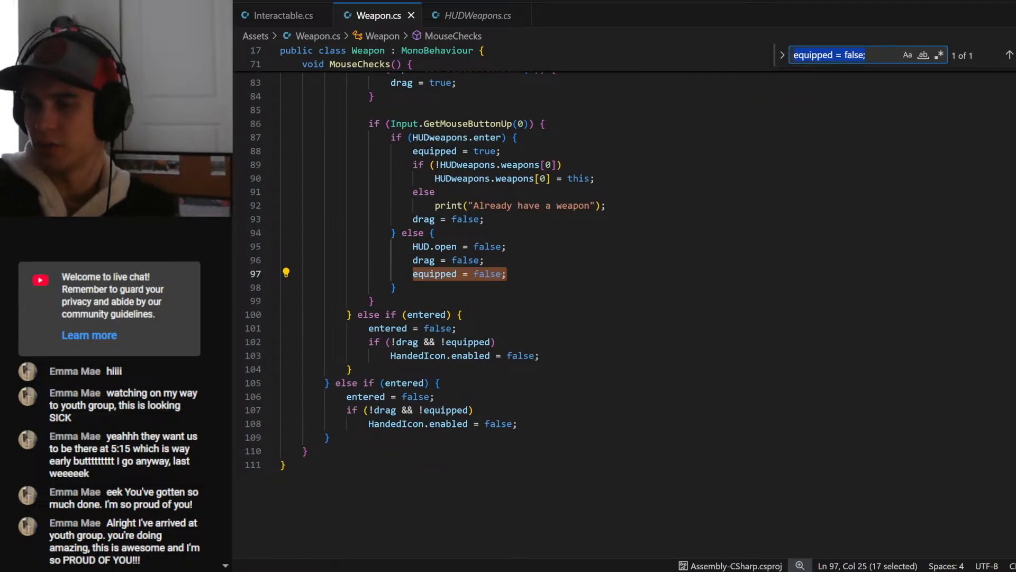
click(508, 273)
key(Escape)
scroll(625, 315, up, 2)
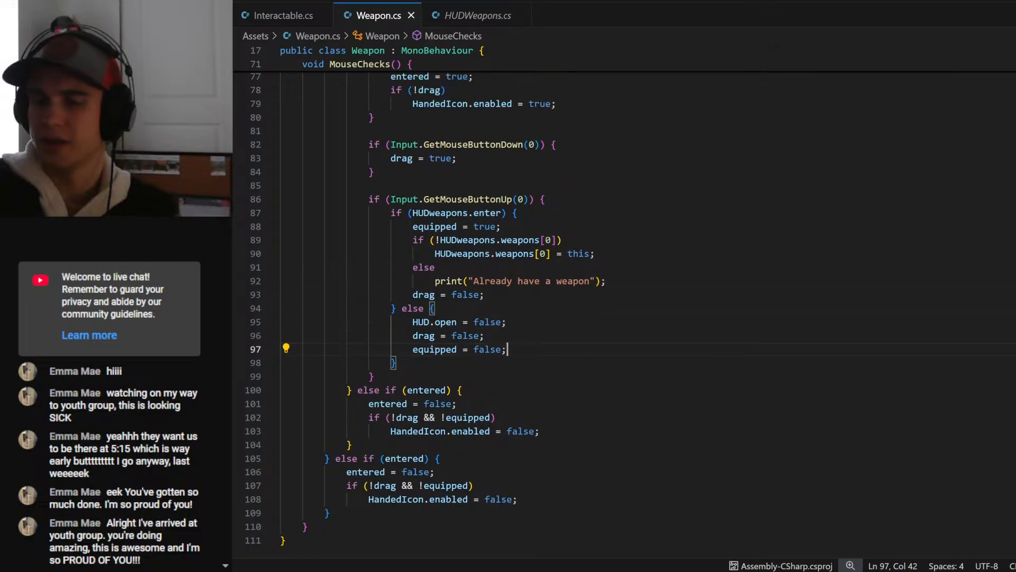
scroll(625, 314, down, 3)
- Add an empty void Equip() method below MouseChecks at the end of the Weapon class
click(309, 401)
scroll(625, 315, up, 10)
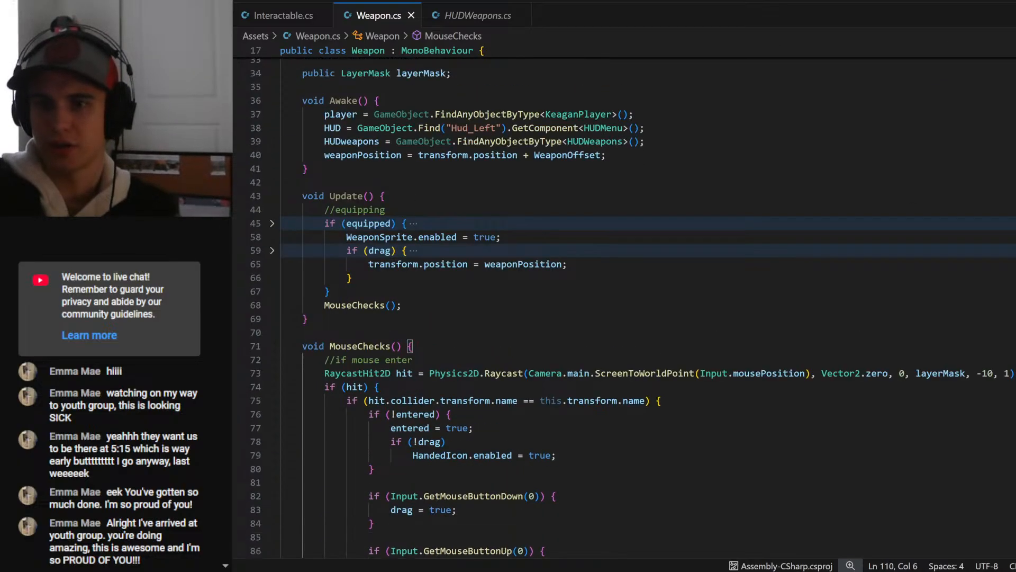
key(Return)
key(Return)
text(void E)
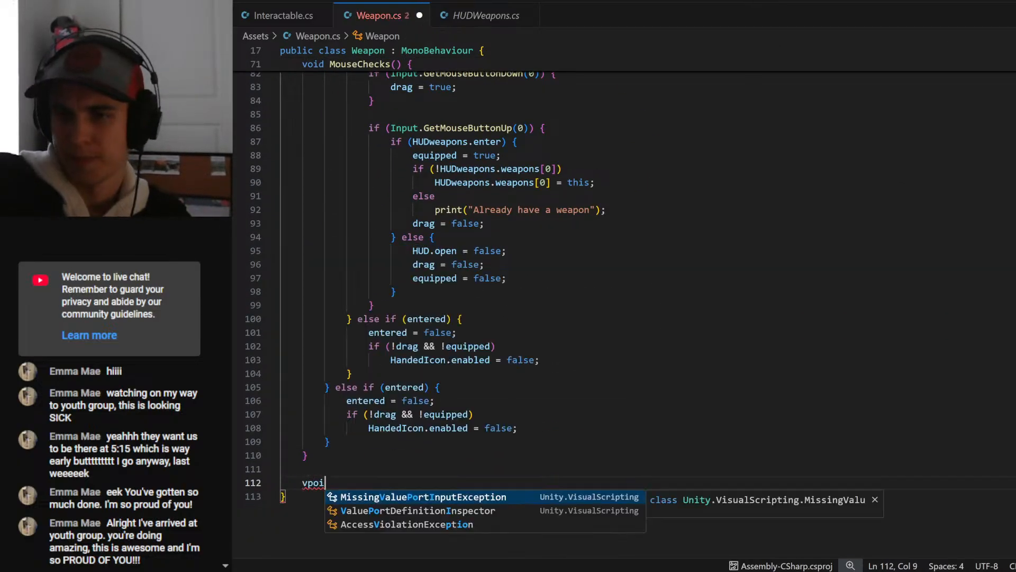
text(qui)
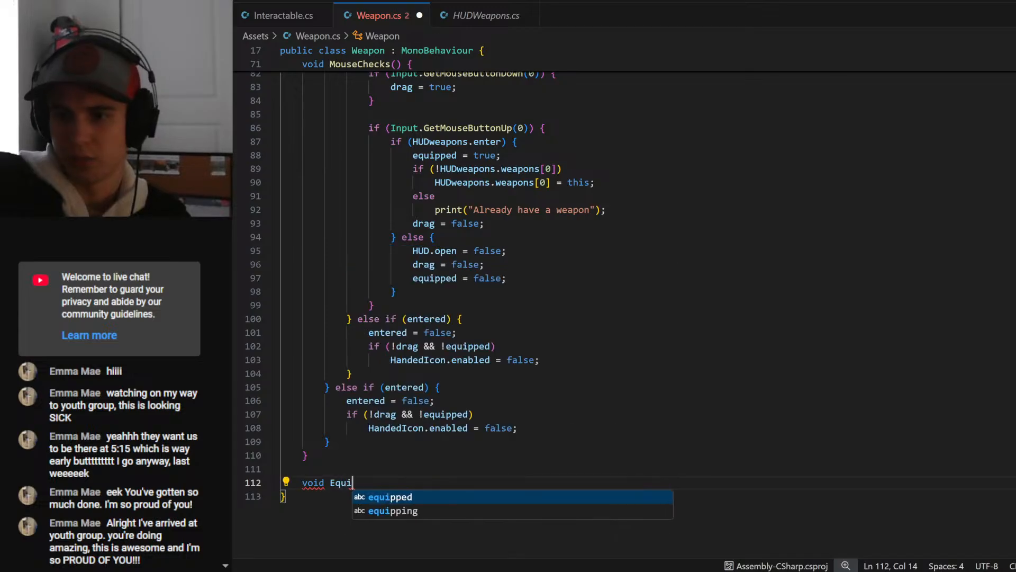
text(pt() {)
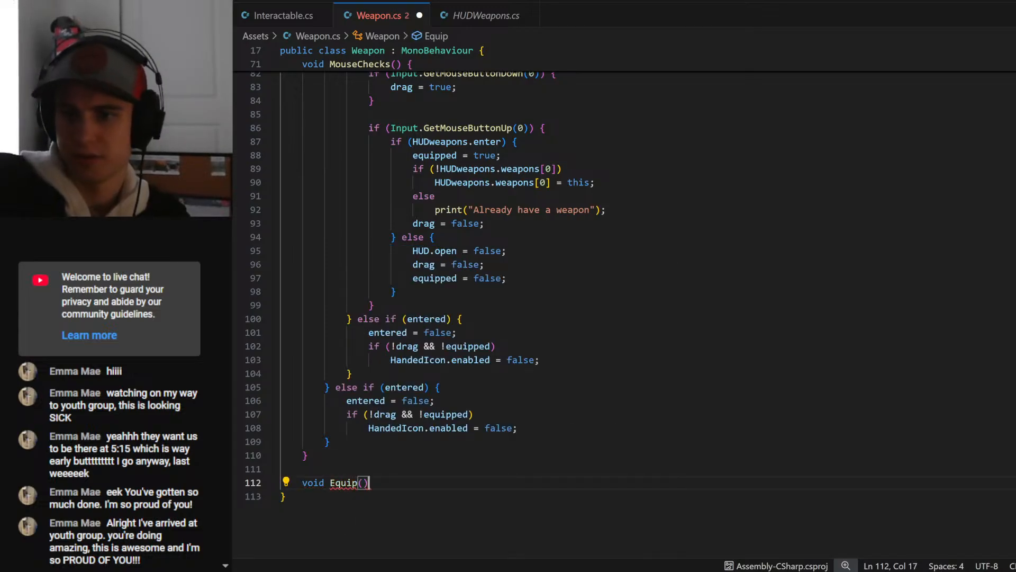
key(Return)
key(Up)
key(Right)
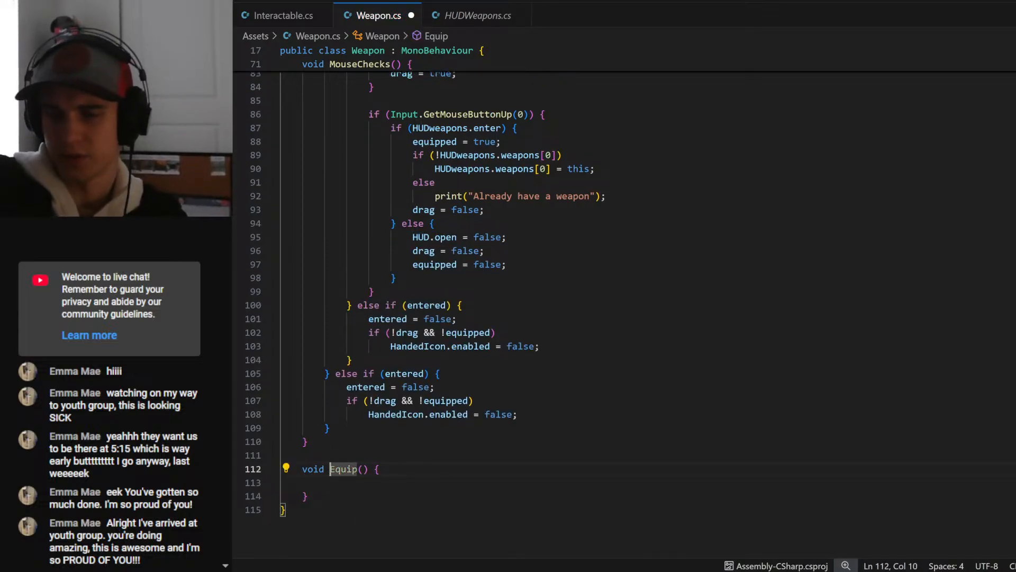
- Add a bool on parameter to the Equip method's signature and save the script
key(Right)
text(bool )
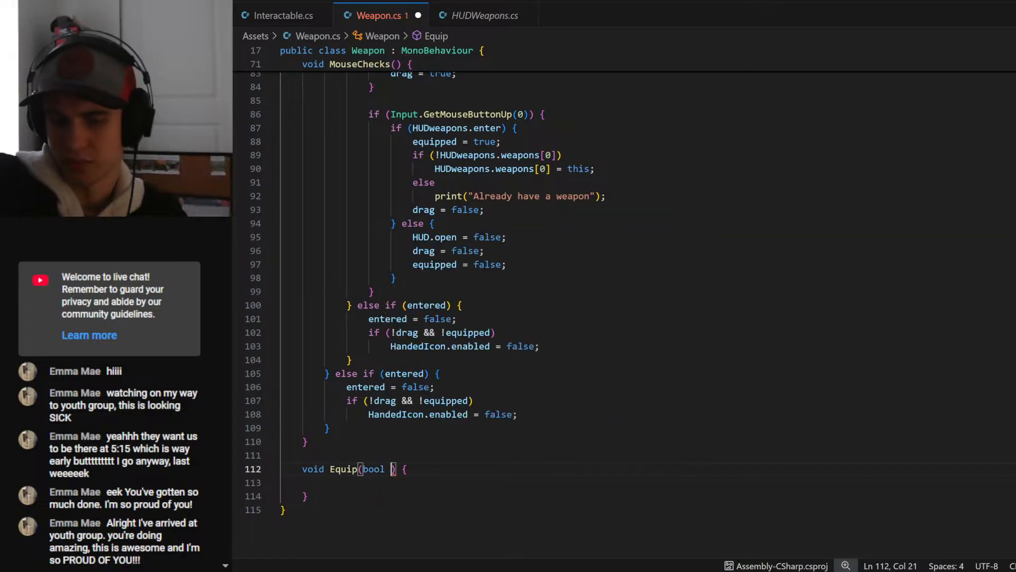
text(tr)
key(BackSpace)
key(BackSpace)
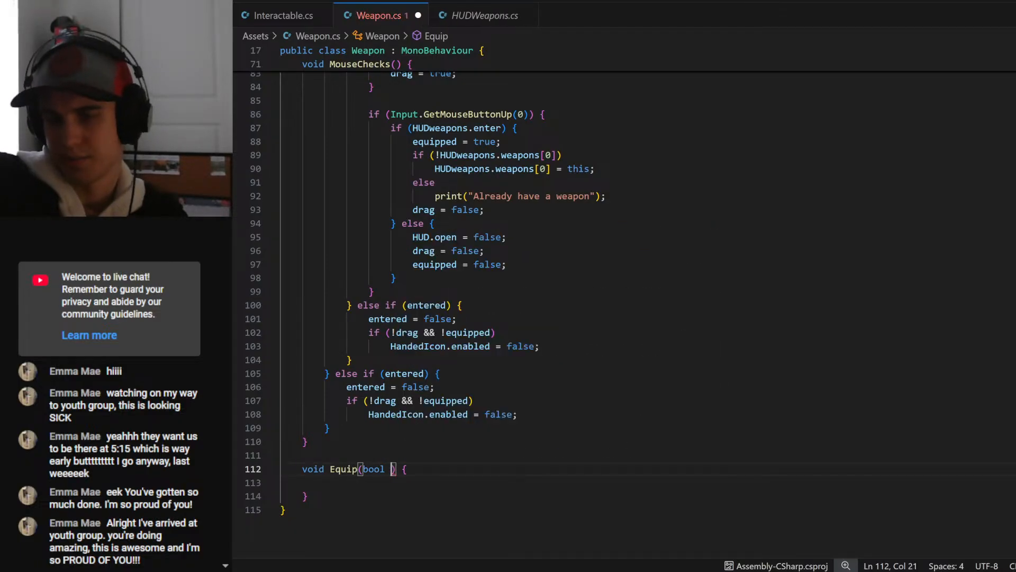
text(on)
key(ctrl+s)
- Add an if (on) block with an else block, both empty, inside the Equip method
scroll(625, 317, down, 2)
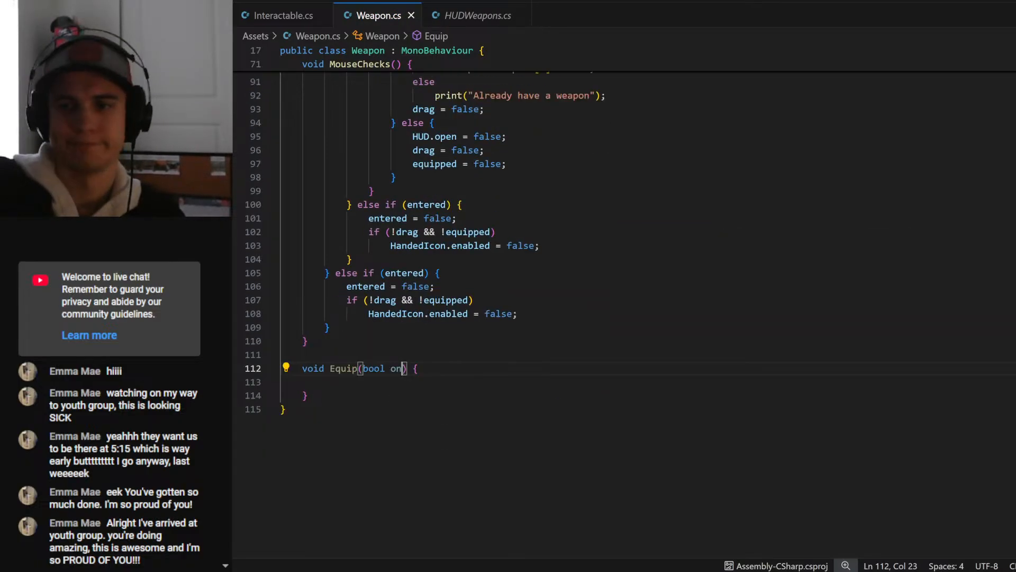
key(Down)
key(Tab)
text(if )
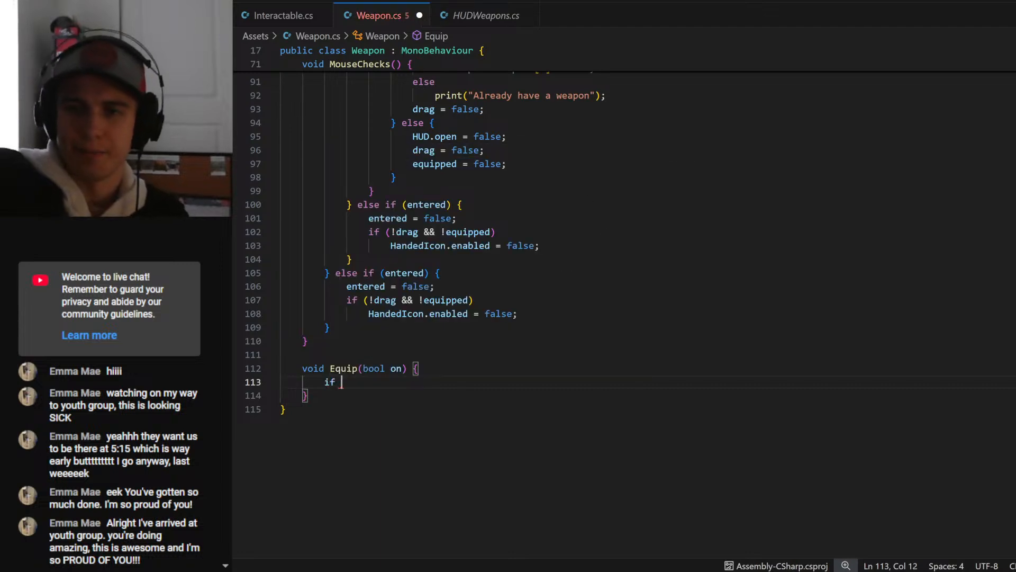
text(()on) {)
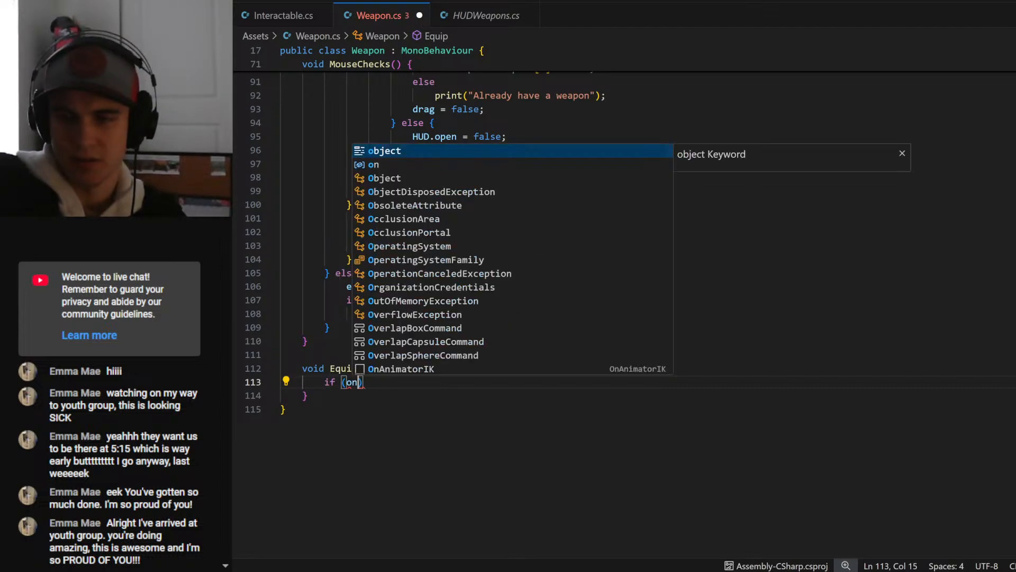
key(Return)
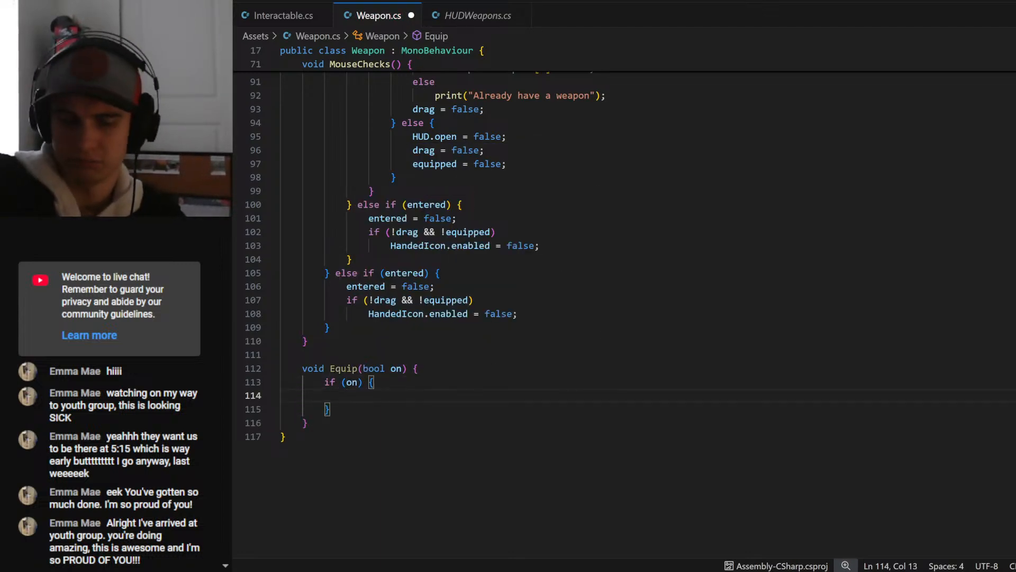
key(Down)
text(else {)
key(Return)
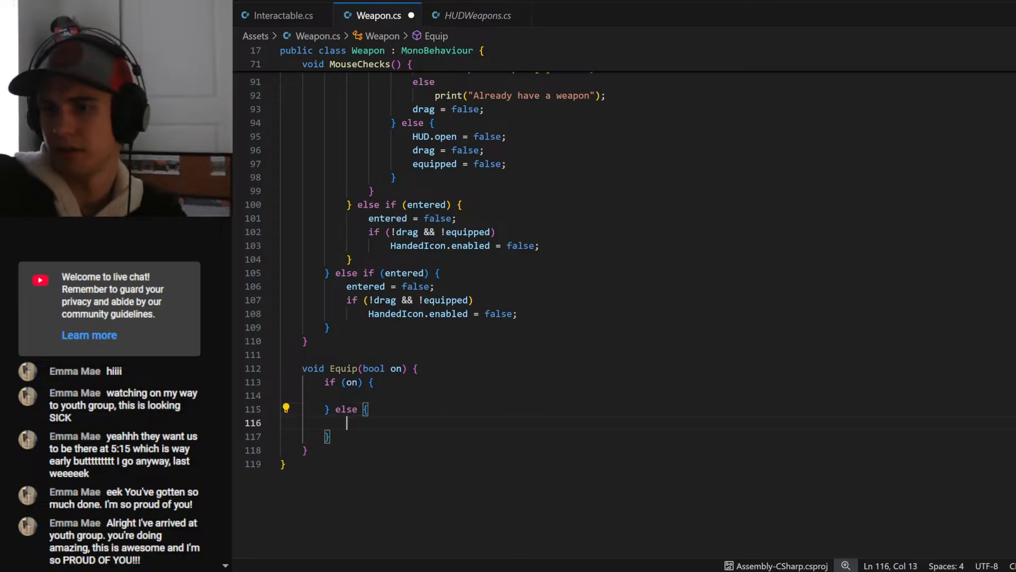
- Cut the equipped = true; line and weapon-slot check from MouseChecks, put Equip(true); in their place, and save the script
scroll(625, 312, up, 4)
scroll(625, 312, up, 2)
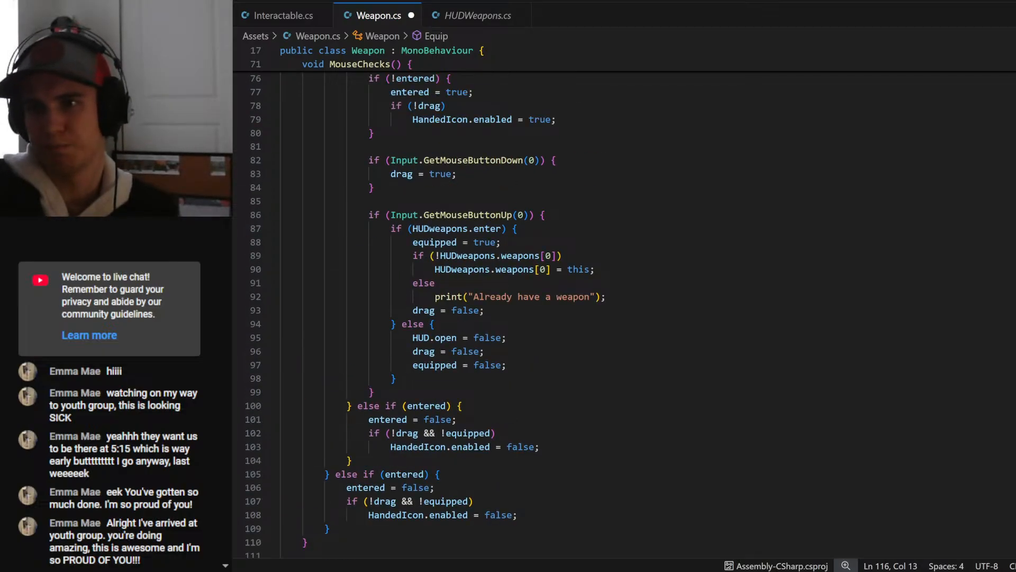
drag(605, 297, 414, 243)
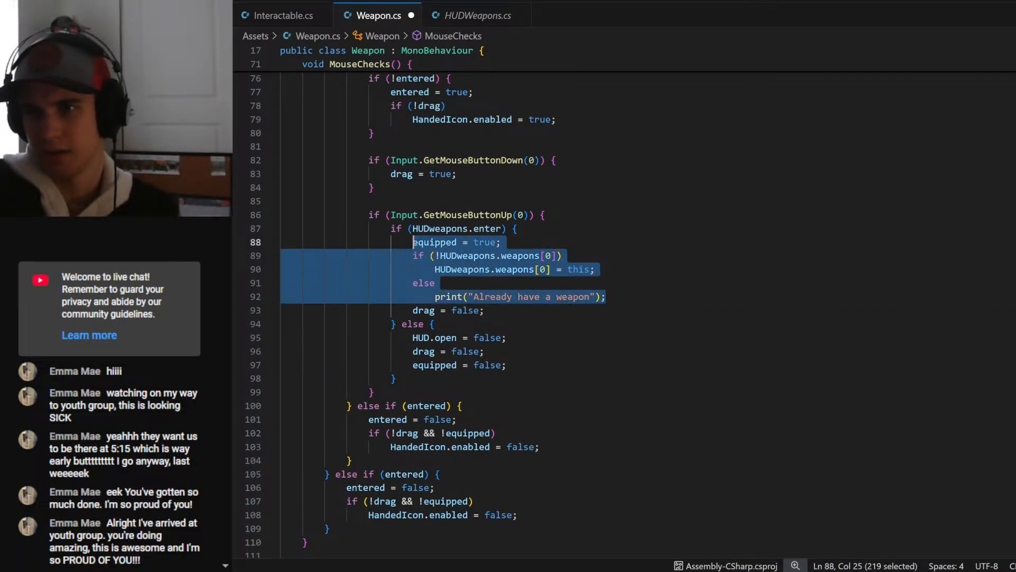
key(ctrl+x)
text(Equip())
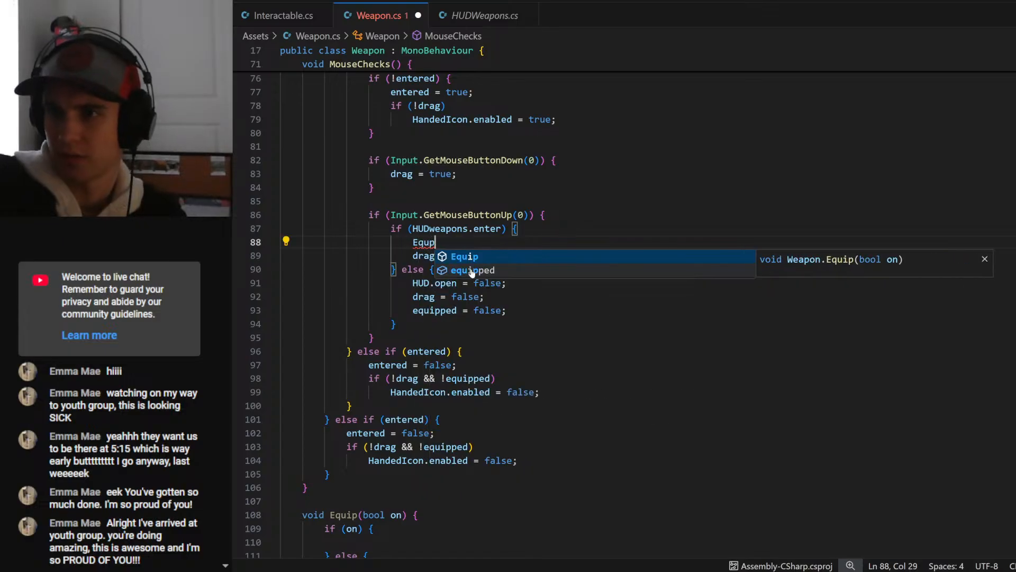
text(rue);)
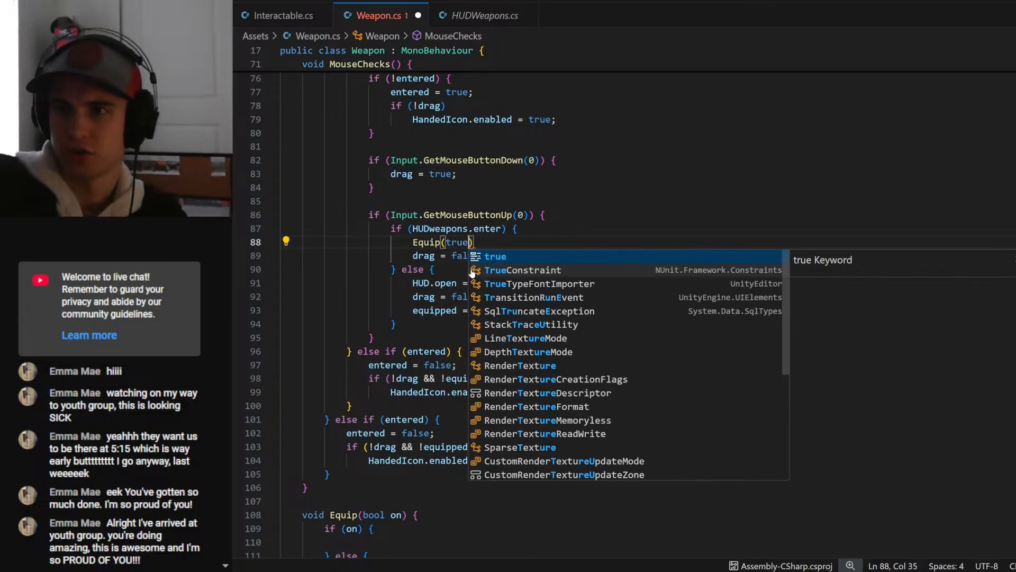
key(ctrl+s)
- Paste the cut equip code into Equip's if (on) block and align its indentation with the block
scroll(625, 312, down, 5)
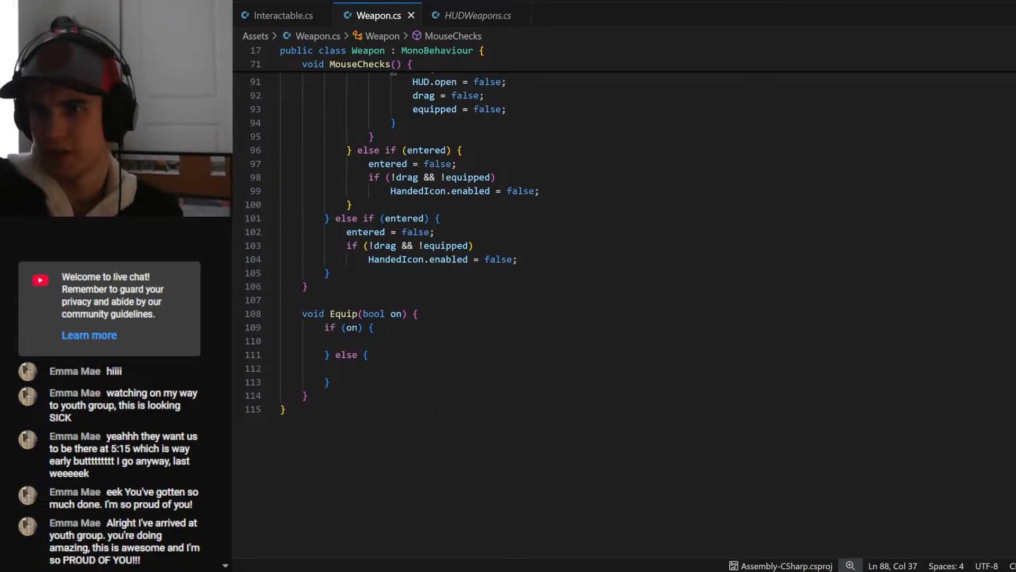
click(281, 341)
key(Tab)
key(ctrl+v)
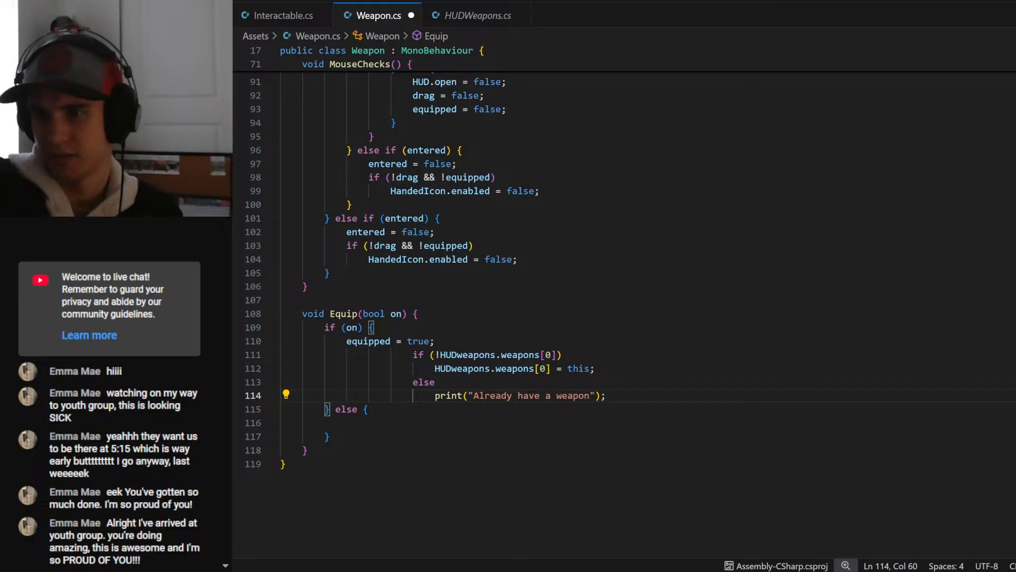
drag(606, 395, 413, 354)
key(shift+Tab)
key(shift+Tab)
key(shift+Tab)
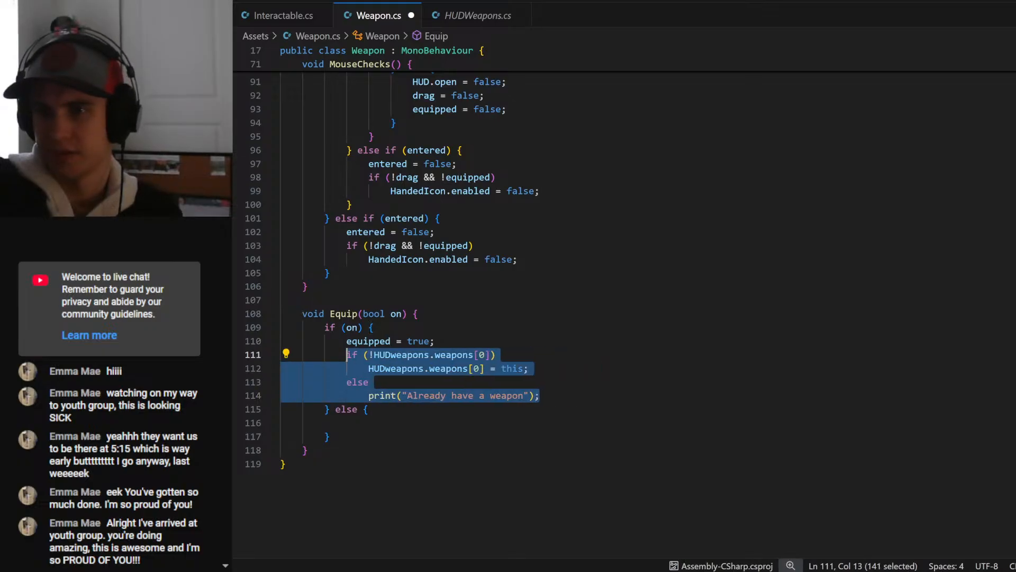
- Rename Equip's bool parameter to t in both the method signature and the if condition
click(401, 314)
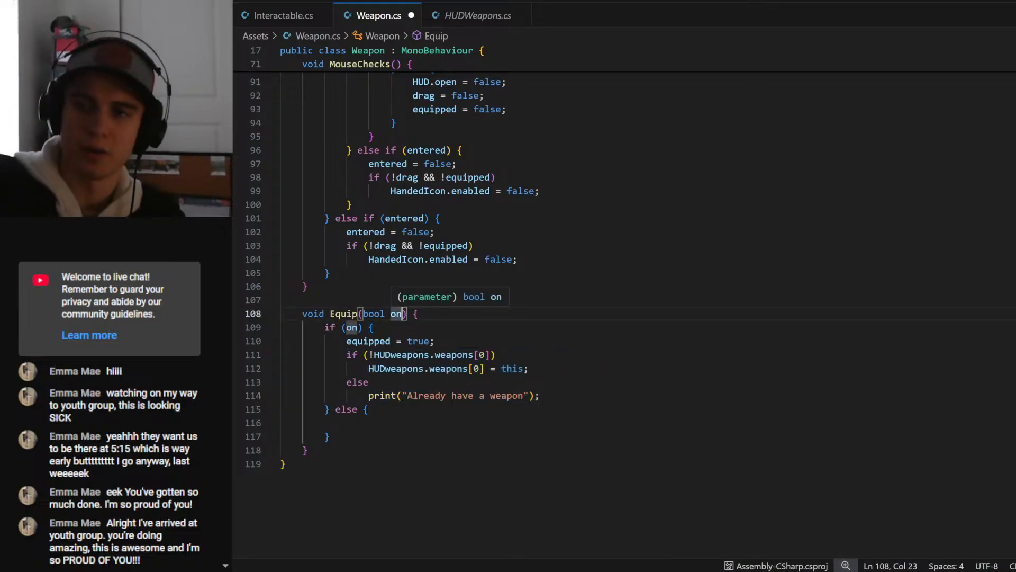
key(BackSpace)
key(BackSpace)
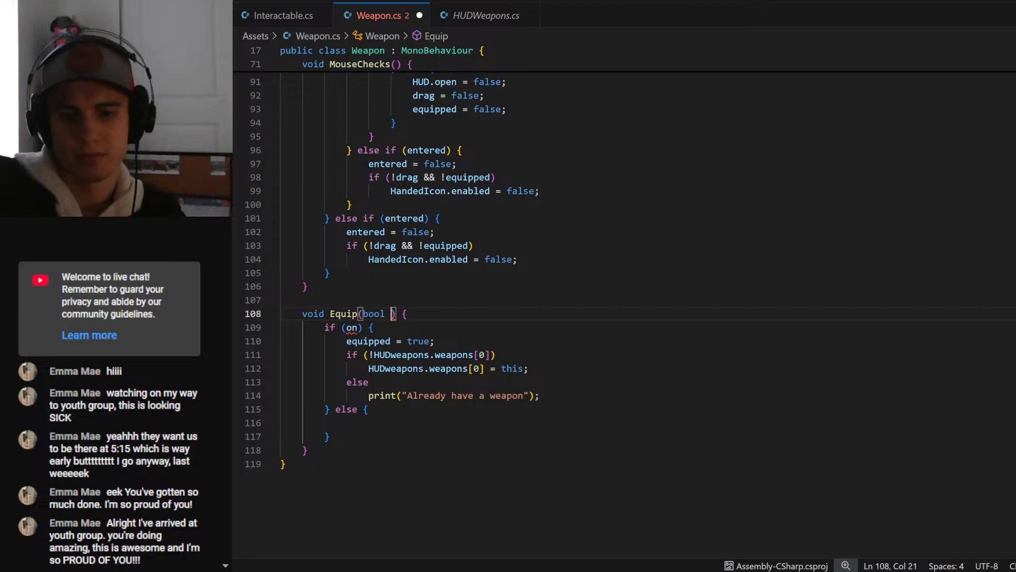
text(t)
double_click(352, 327)
text(t)
click(370, 328)
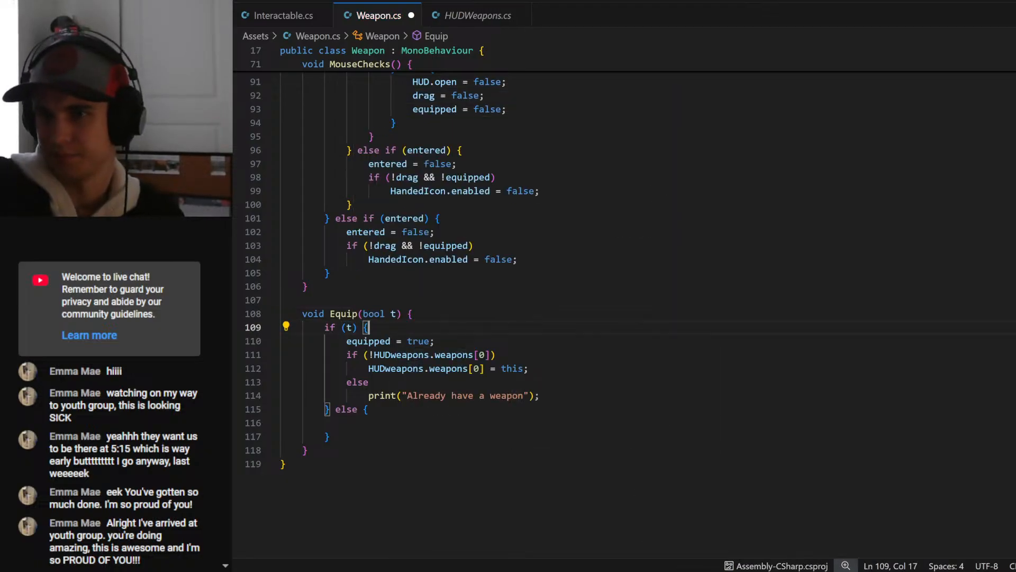
- Examine the Weapon fields, Update and MouseChecks, including equipped = false; in the mouse-up else branch
click(281, 423)
key(Tab)
scroll(624, 315, up, 7)
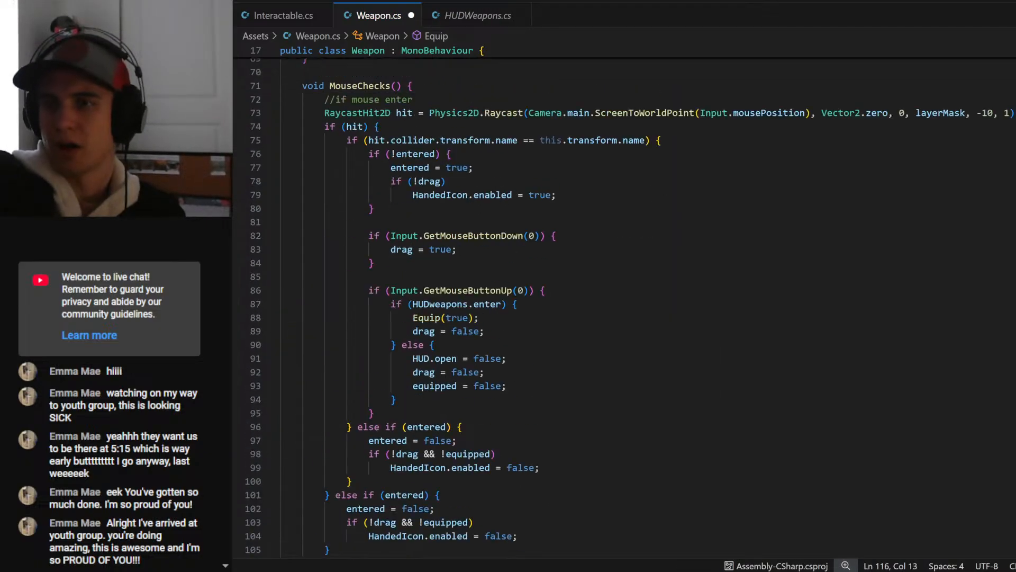
scroll(625, 315, up, 15)
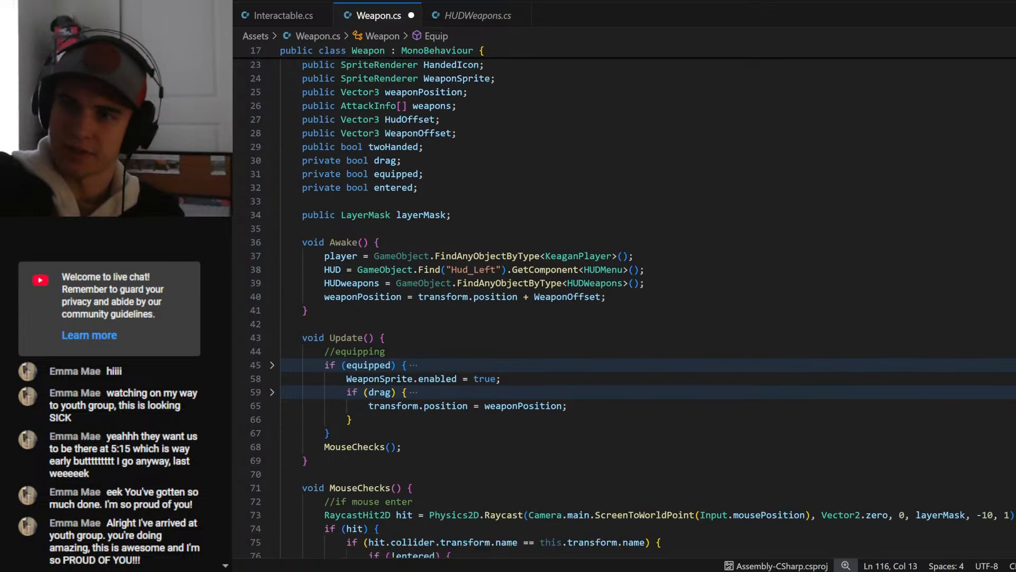
scroll(624, 315, down, 15)
scroll(624, 314, down, 7)
scroll(625, 315, up, 3)
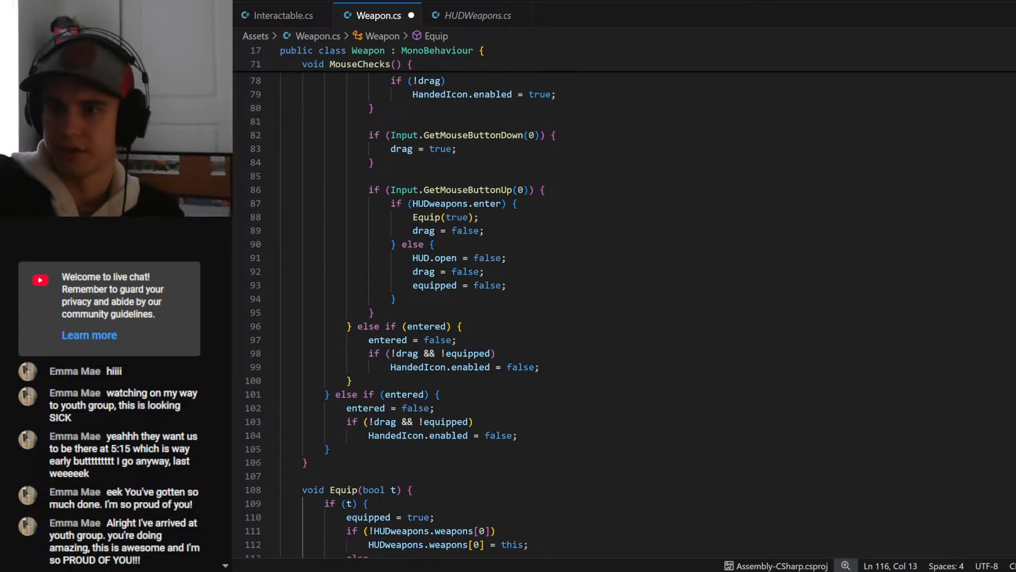
drag(506, 285, 413, 285)
scroll(624, 315, up, 3)
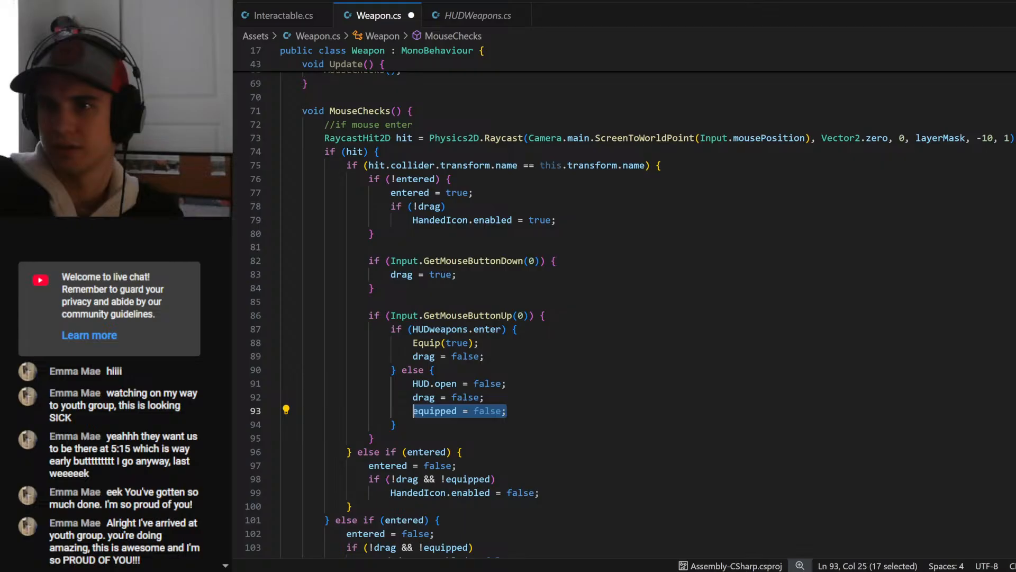
- Insert Equip(false); as the first line of the else branch under GetMouseButtonUp in MouseChecks
drag(479, 343, 412, 343)
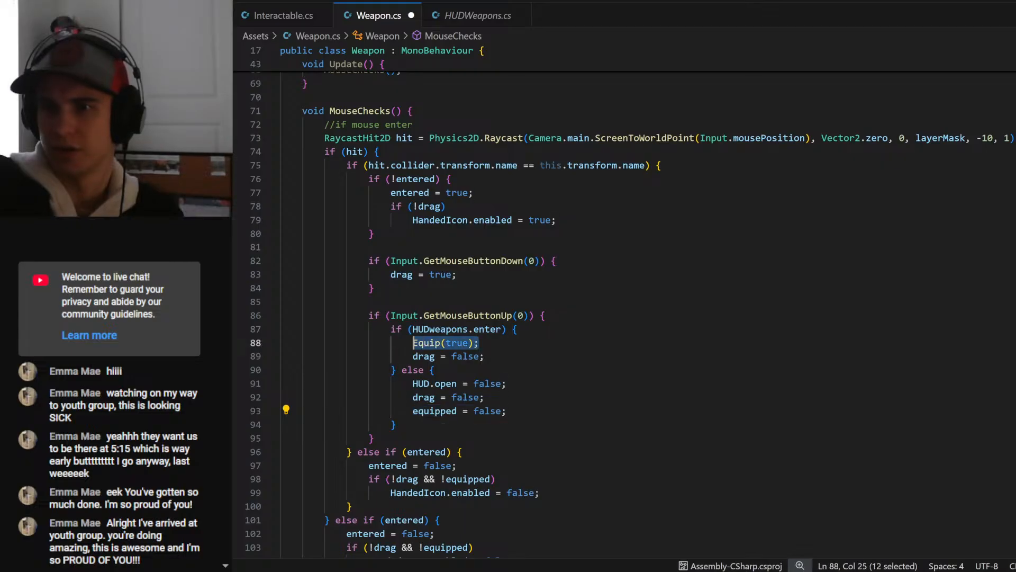
click(435, 370)
key(Return)
key(ctrl+v)
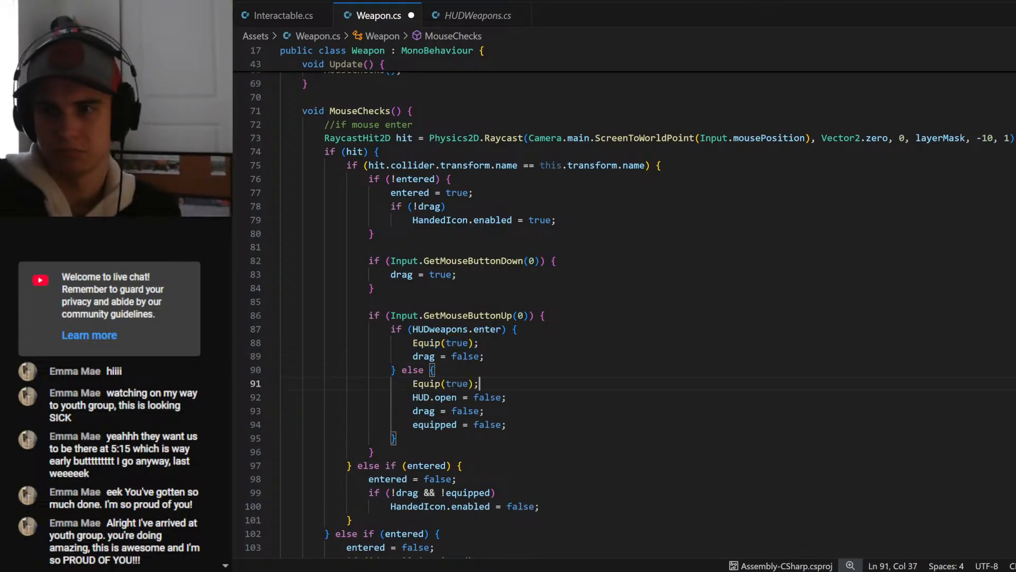
double_click(458, 384)
text(false)
key(Escape)
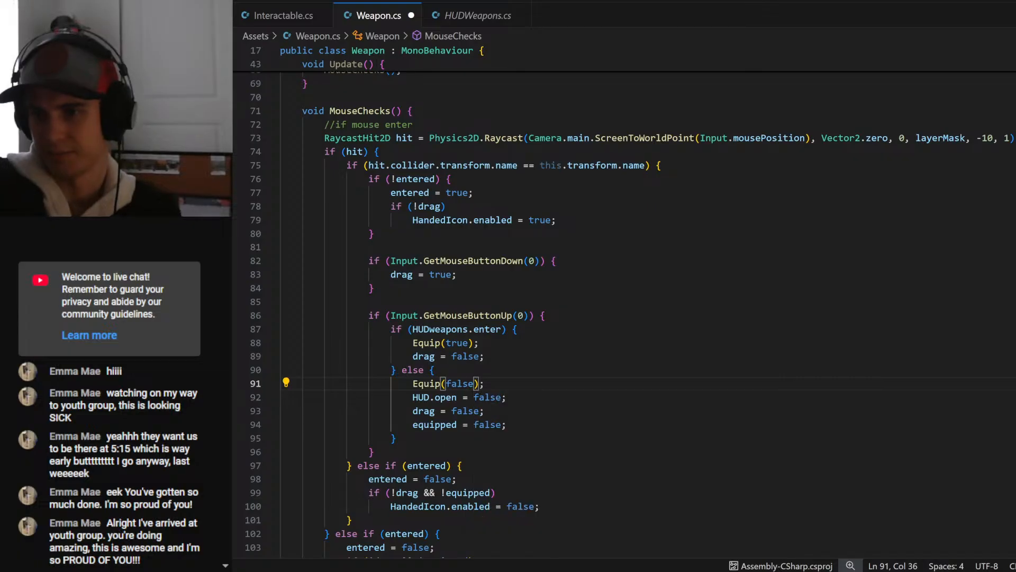
- Delete the equipped = false; line from the mouse-up else branch in MouseChecks and save the script
click(508, 425)
drag(507, 425, 238, 429)
key(BackSpace)
key(BackSpace)
key(ctrl+s)
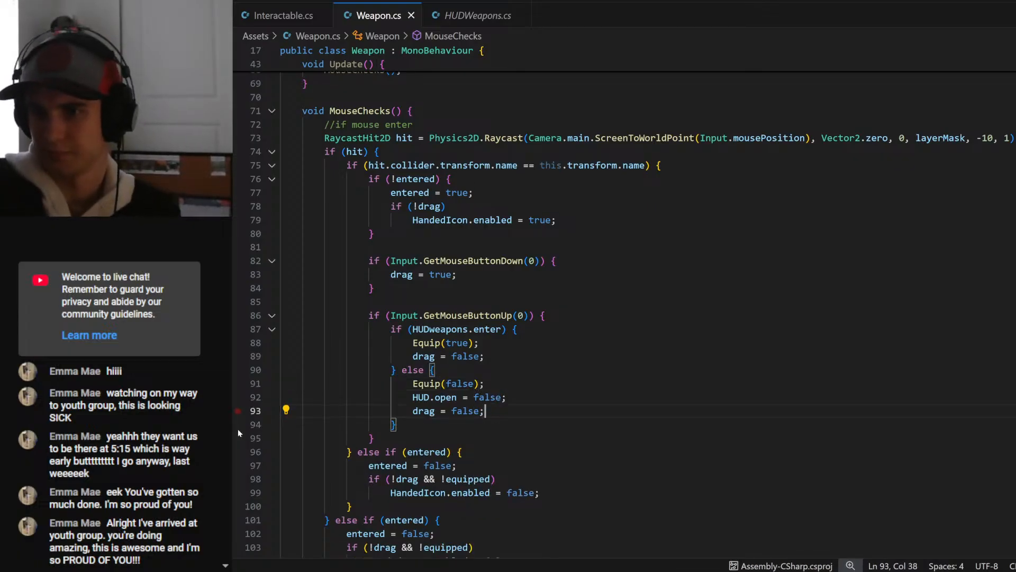
- Copy the statements of Equip's if (t) block into its else block and align the first line's indentation
scroll(625, 313, down, 5)
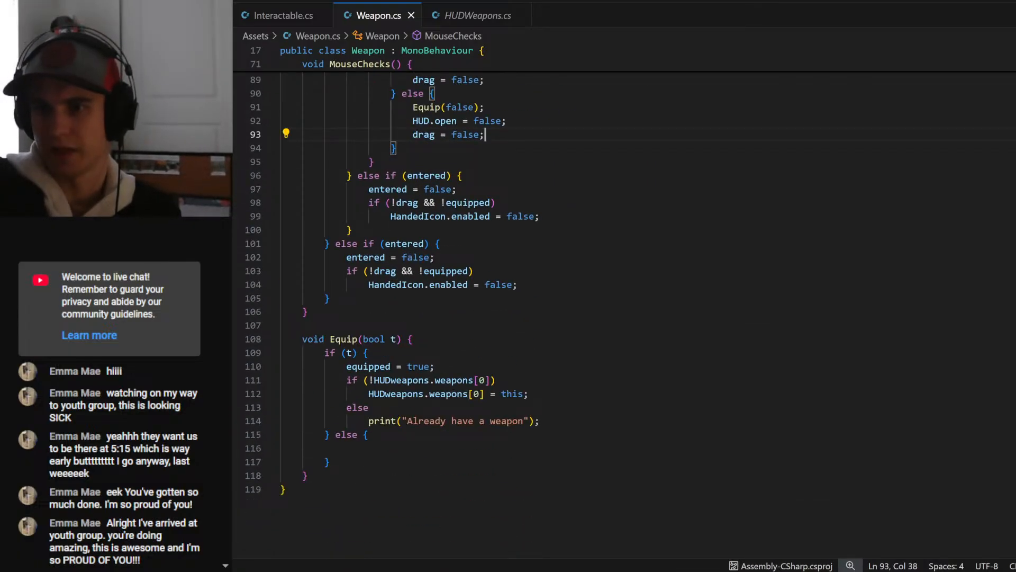
drag(539, 421, 347, 366)
key(ctrl+c)
click(279, 448)
key(ctrl+v)
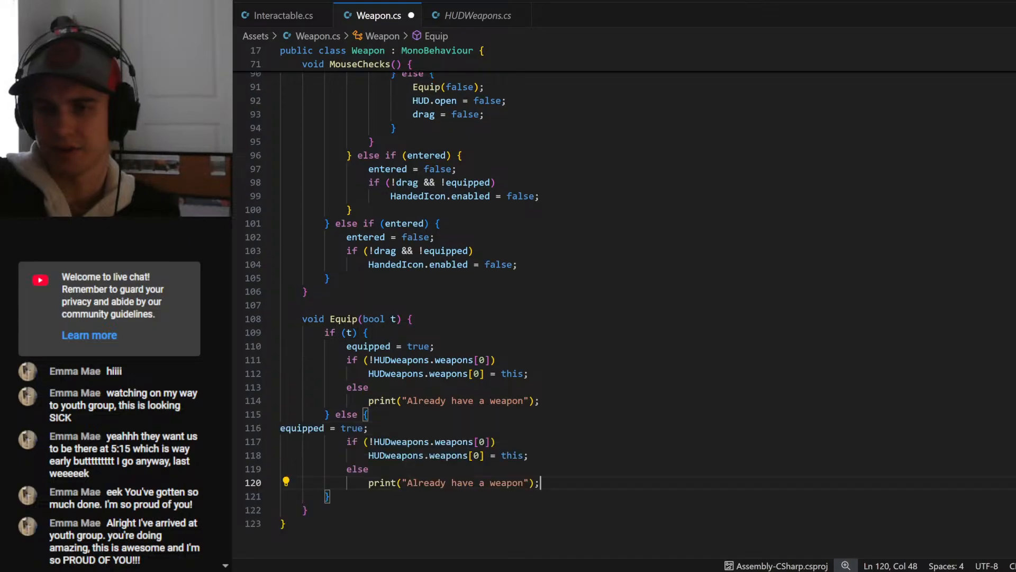
click(285, 428)
key(Tab)
key(Tab)
key(Tab)
key(Tab)
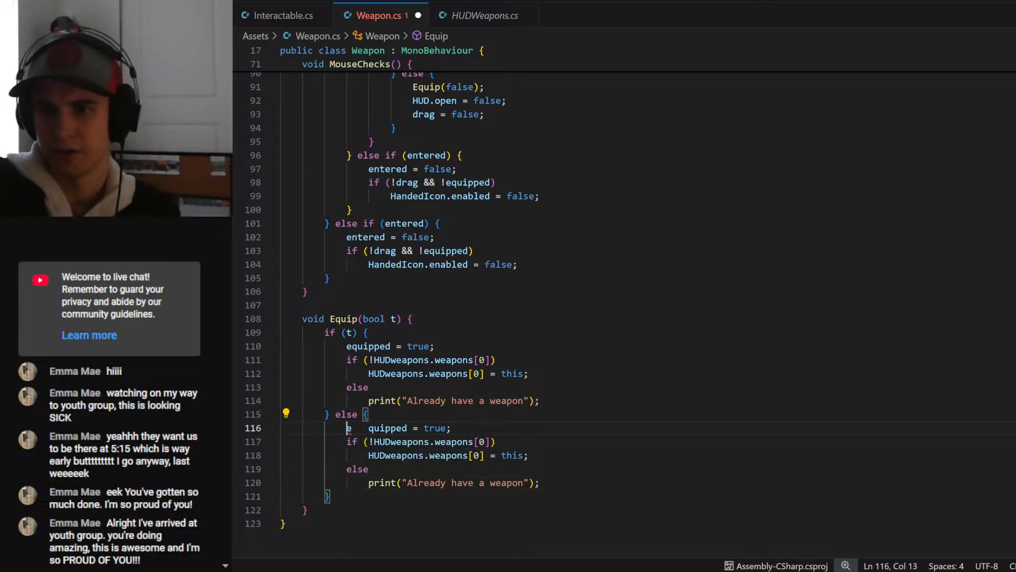
key(BackSpace)
- Change the equipped assignment in Equip's else block to false and save the script
key(End)
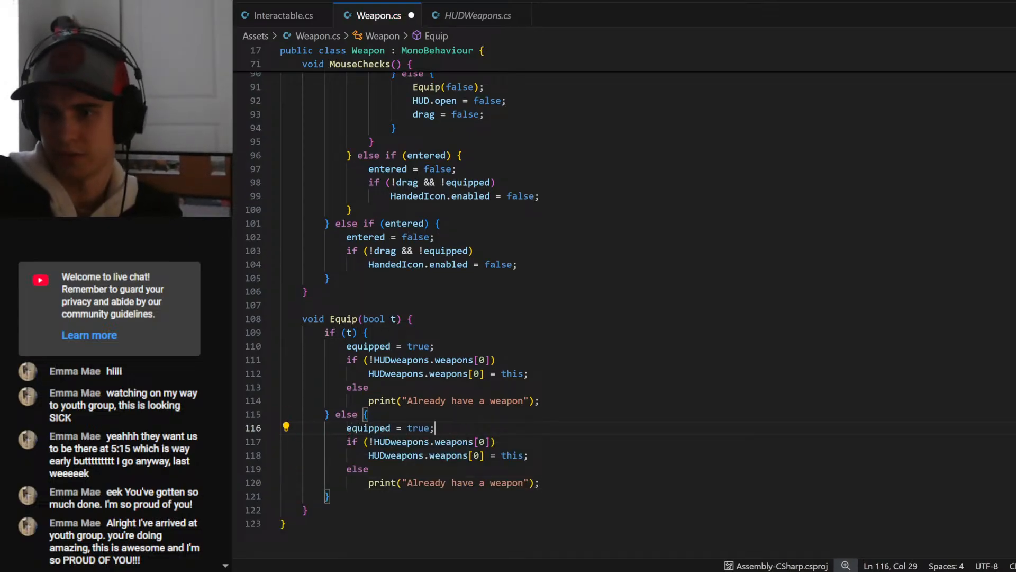
key(Left)
key(ctrl+BackSpace)
text(false)
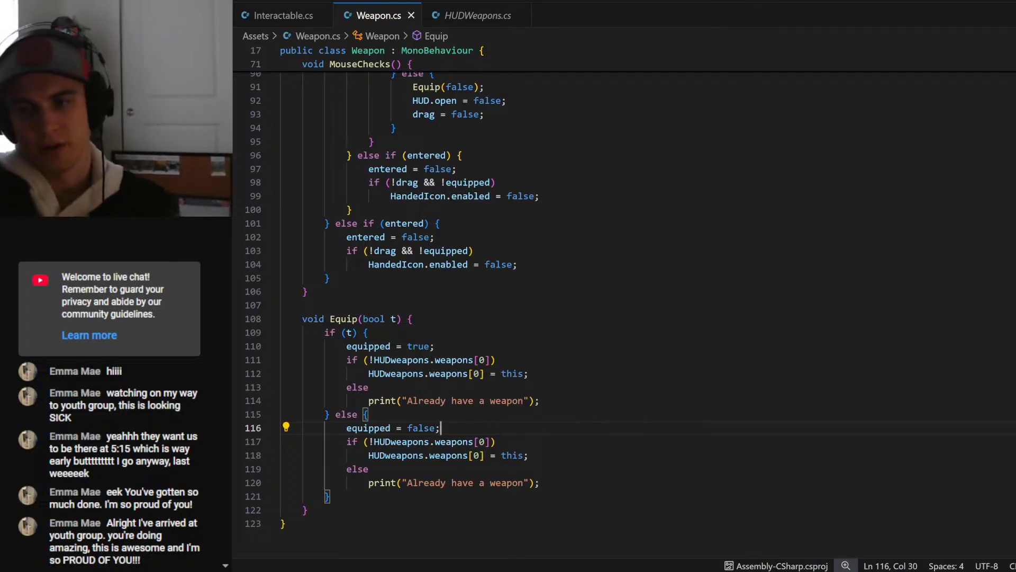
- Change the slot condition in Equip's else block to HUDweapons.weapons[0]==this
scroll(624, 296, down, 2)
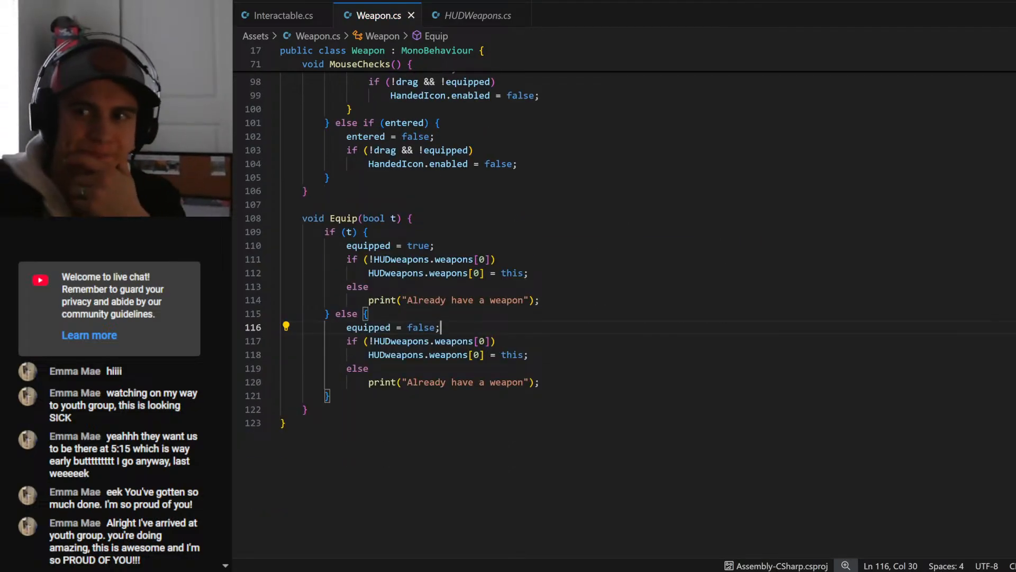
click(374, 342)
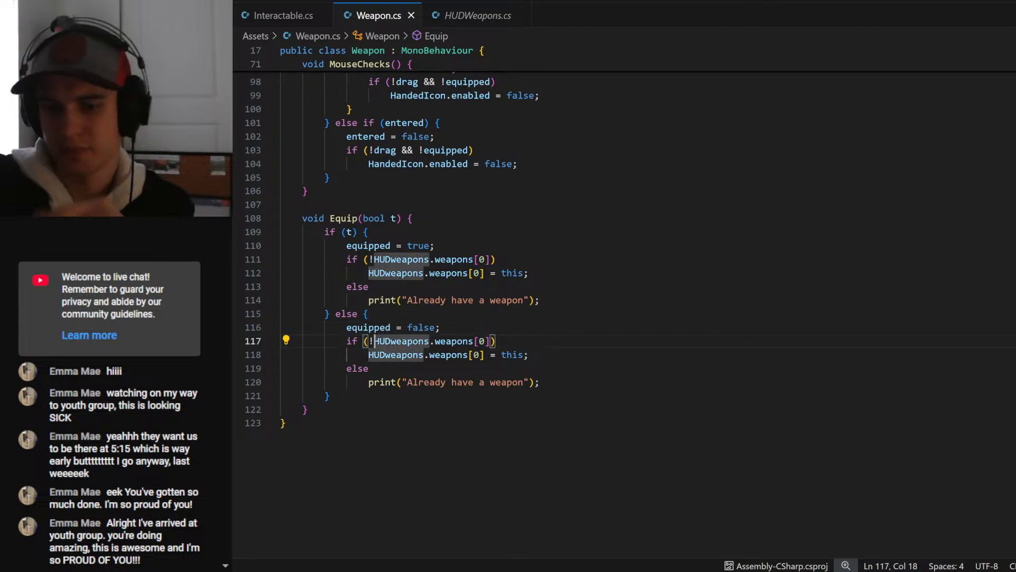
key(BackSpace)
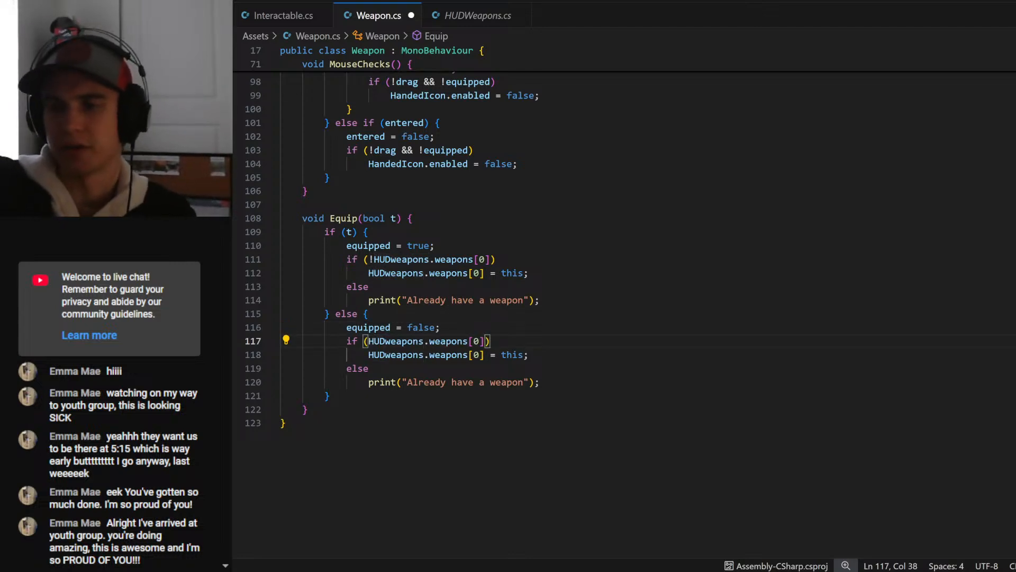
text(=this)
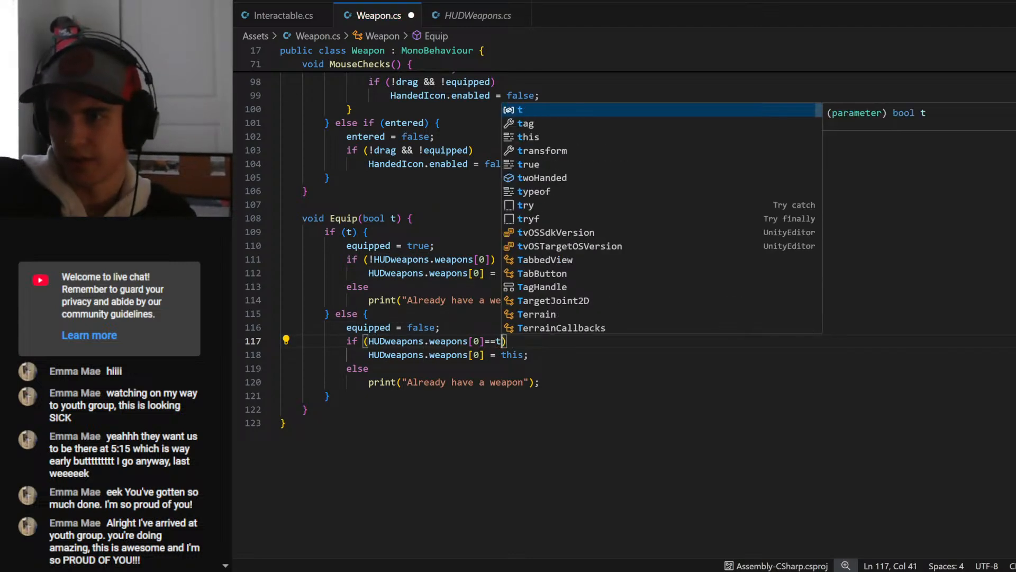
key(Down)
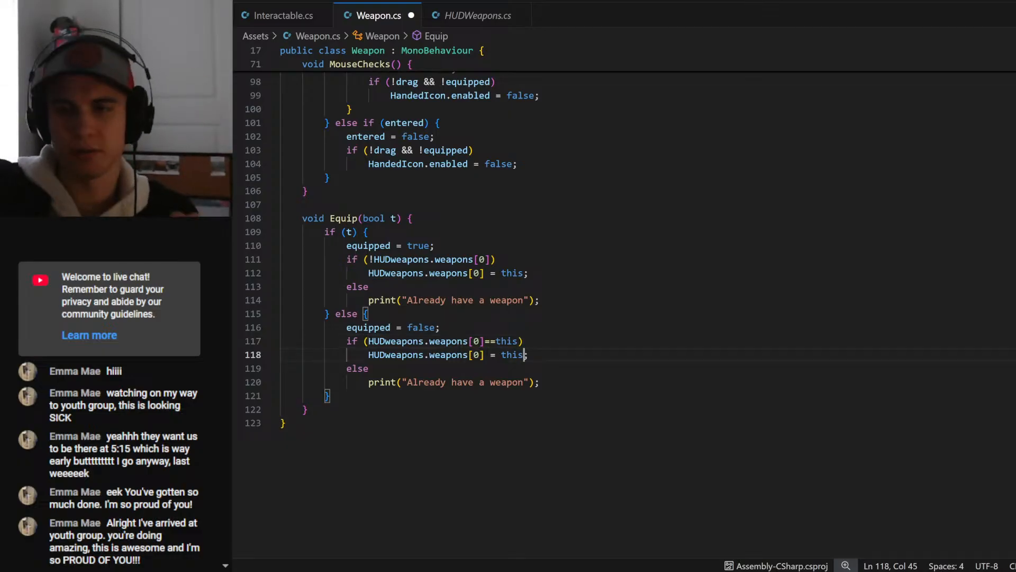
- Change the value assigned to HUDweapons.weapons[0] in Equip's else block to null and save the script
key(Down)
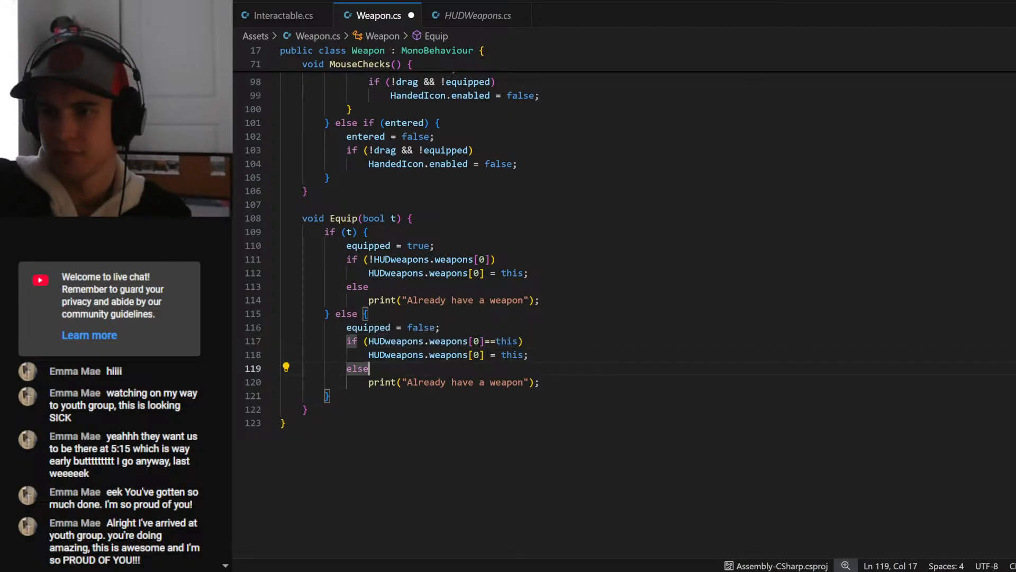
key(Up)
key(ctrl+d)
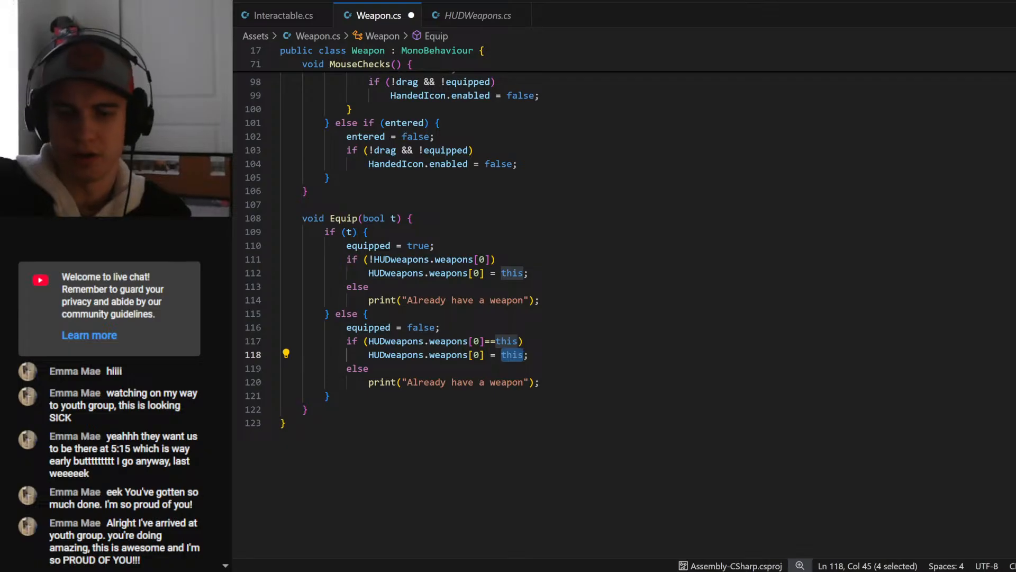
text(null)
key(ctrl+s)
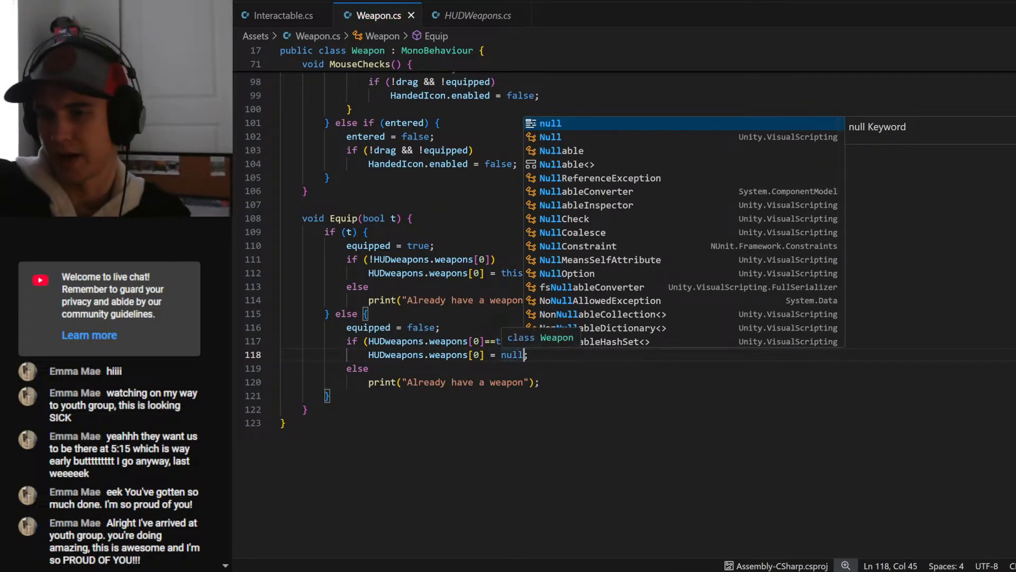
key(Escape)
- Replace the print fallback in Equip's unequip block with a copy of the weapons[0]==this check and its null assignment, forming an else if
key(Down)
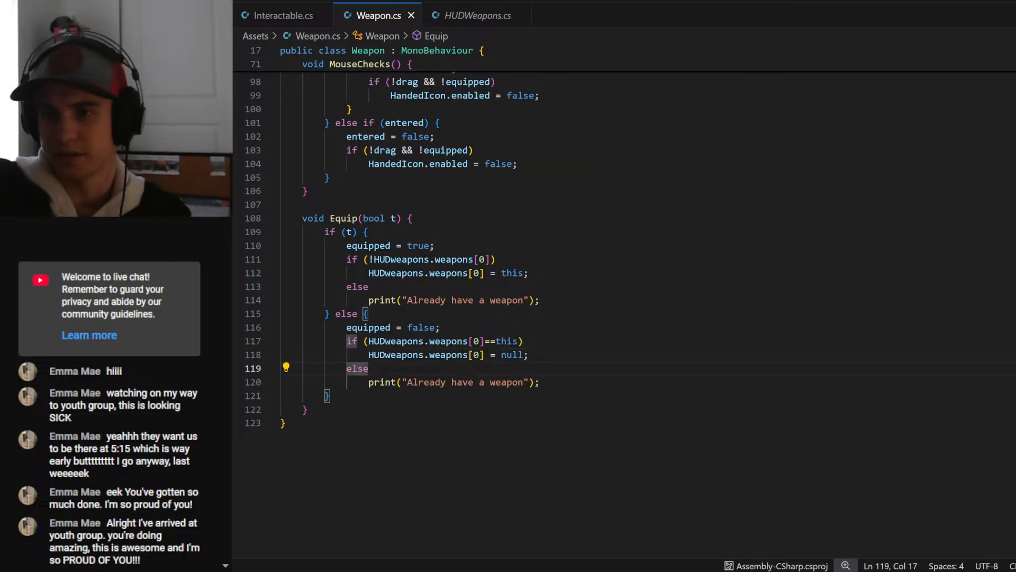
drag(530, 354, 347, 341)
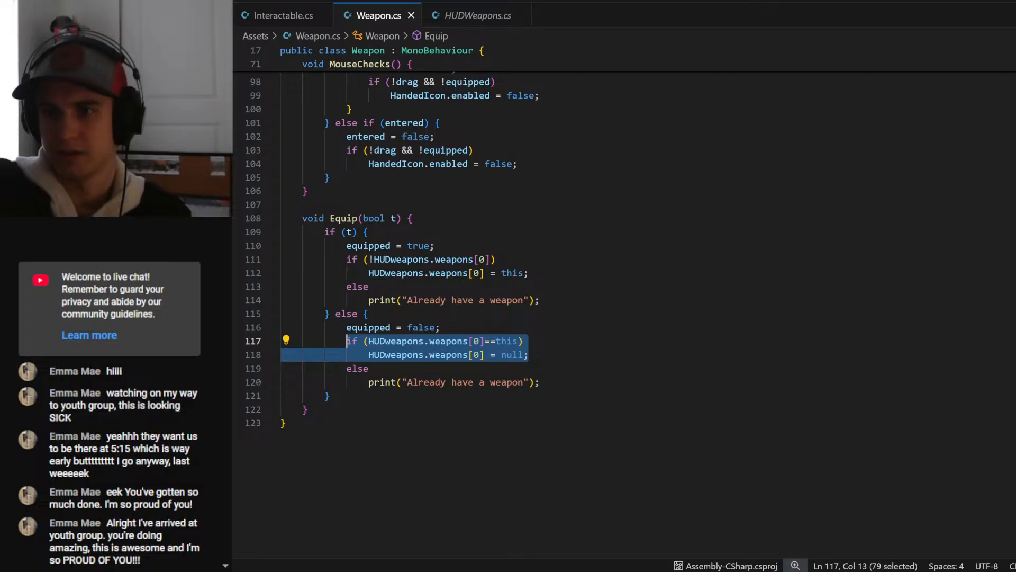
drag(540, 382, 369, 369)
key(ctrl+v)
click(369, 369)
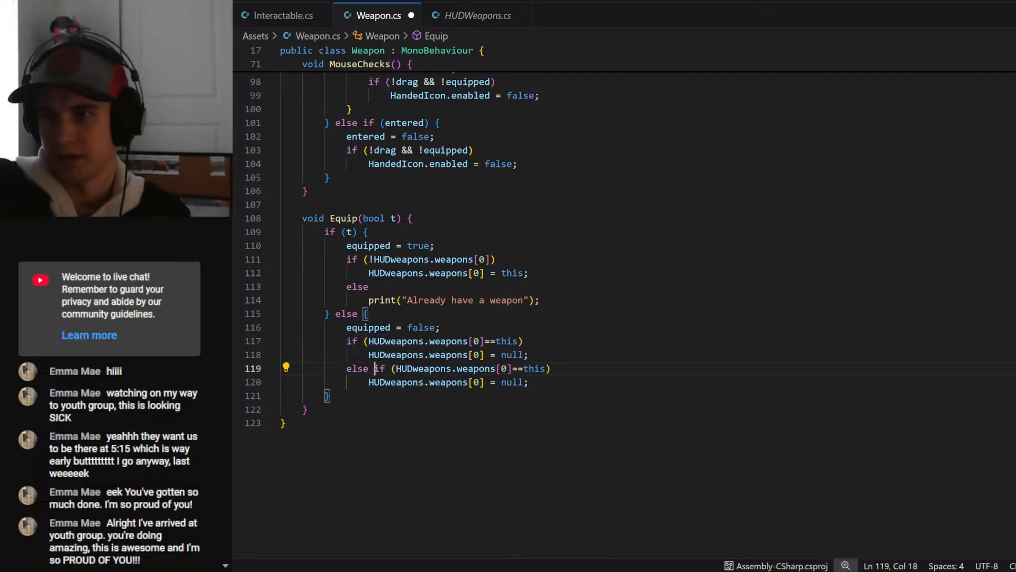
- Change the weapons index to 1 in the else if condition and its null assignment, and save the script
drag(501, 368, 507, 369)
text(1)
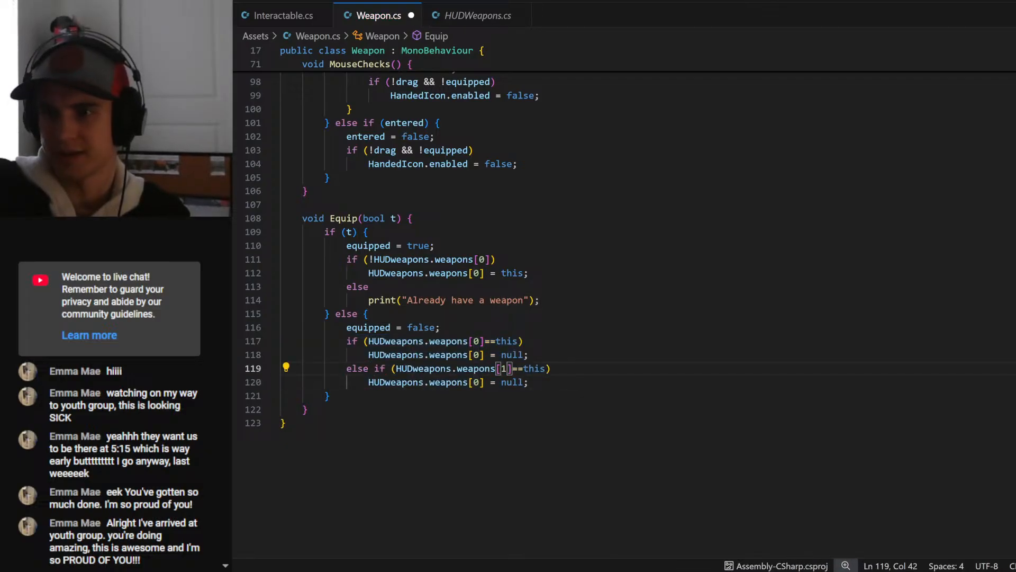
double_click(476, 382)
text(1)
click(530, 383)
key(ctrl+s)
- Add a final else to the unequip block that prints "Weapon not recongized in HUDWeapons"
key(Return)
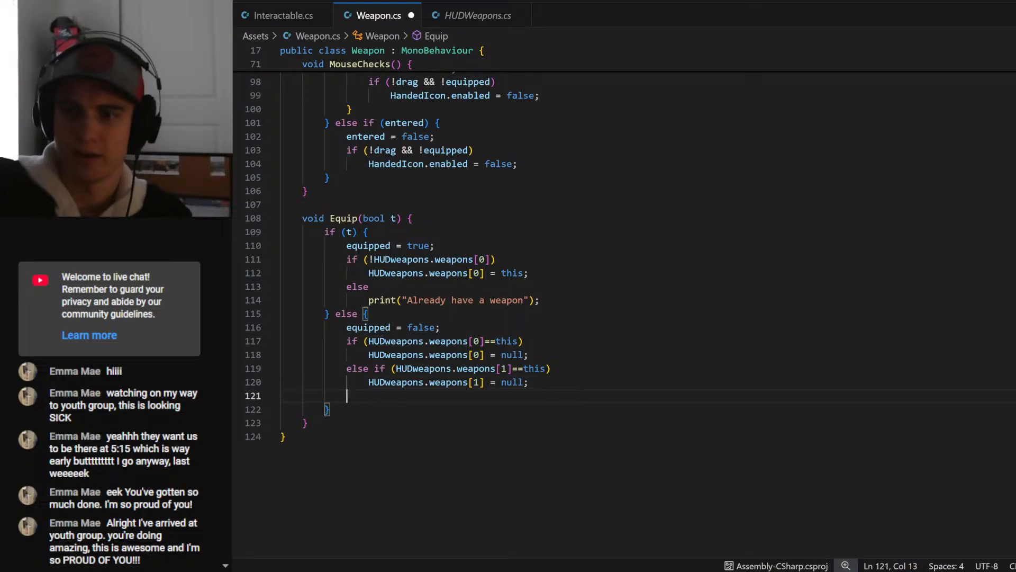
text(else)
key(Return)
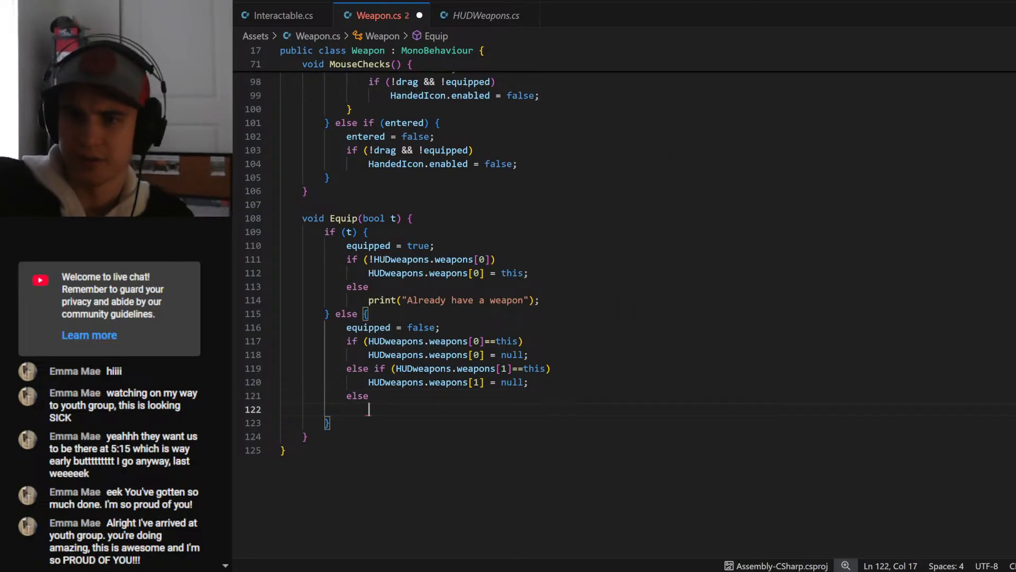
text(print()
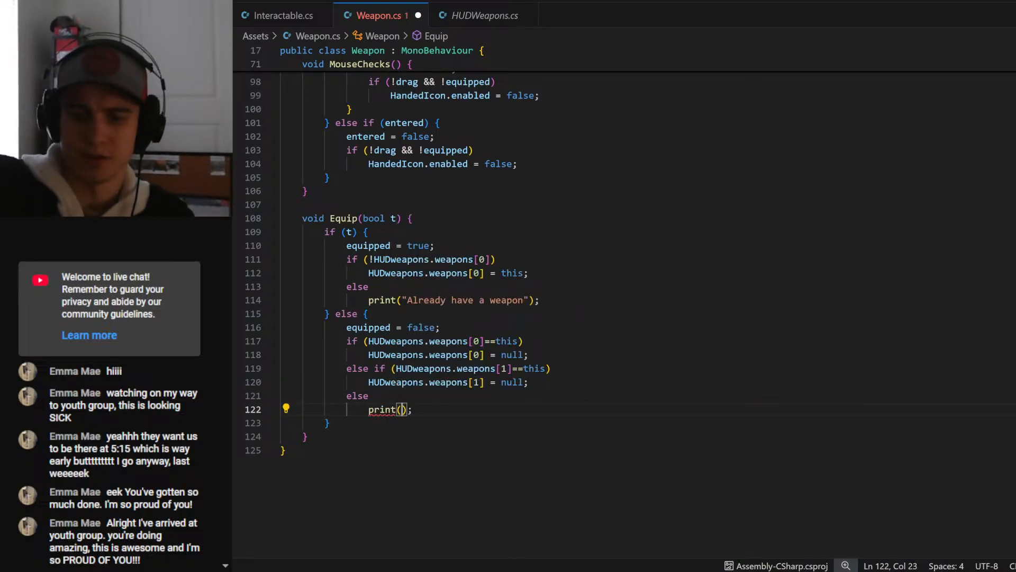
text(")
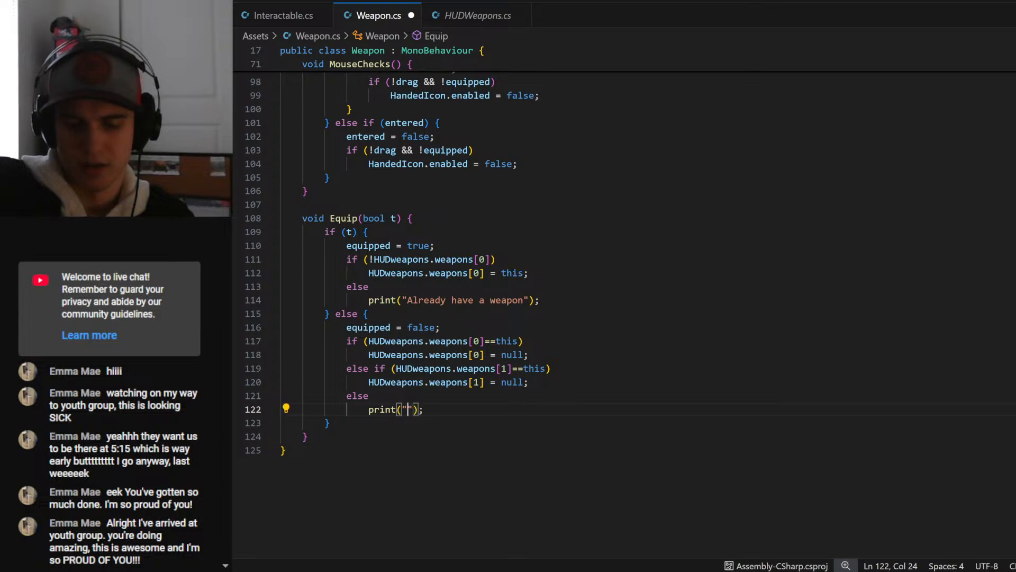
text(Weapon not rec)
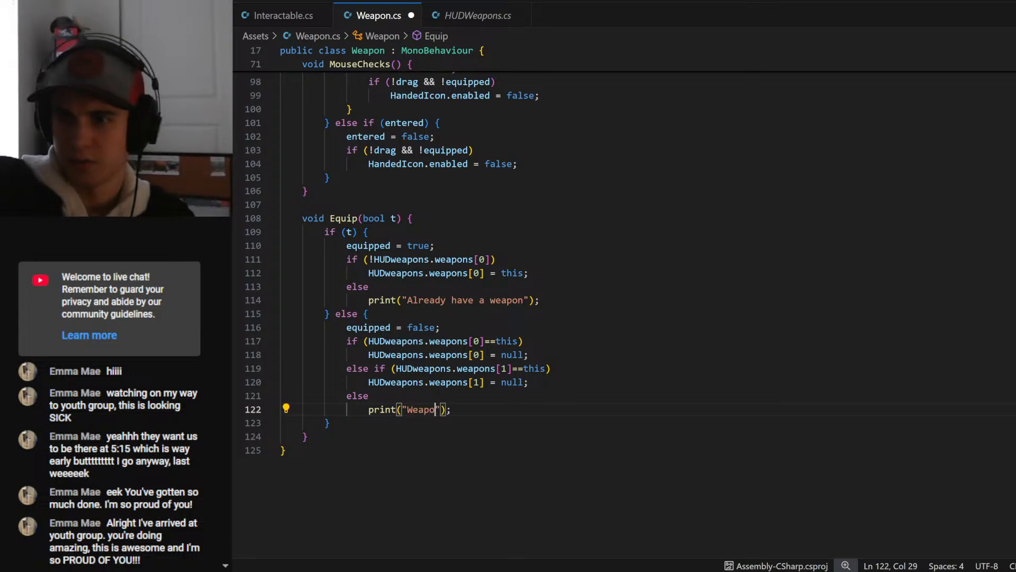
text(ongized in)
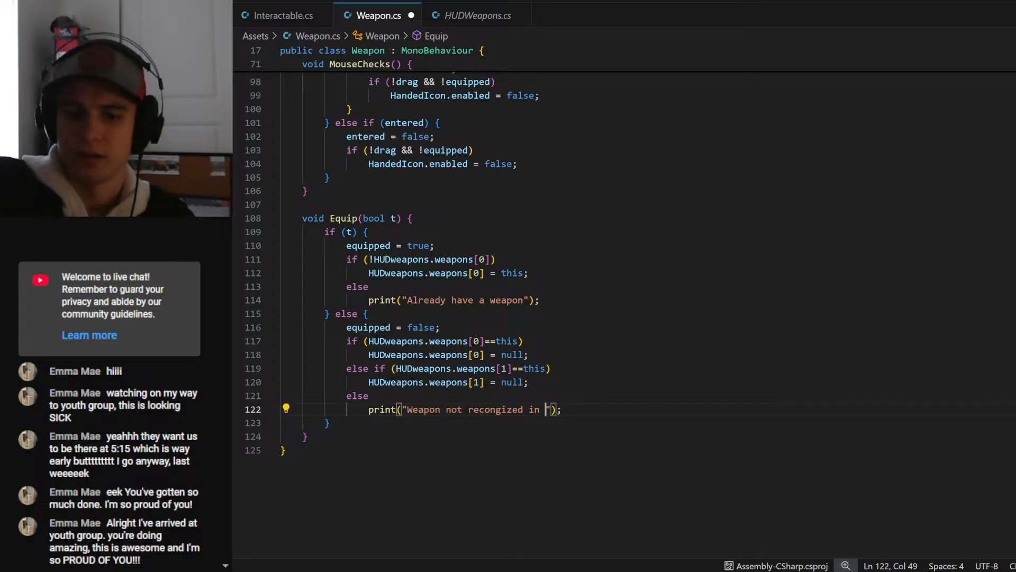
text( HUDWeapons)
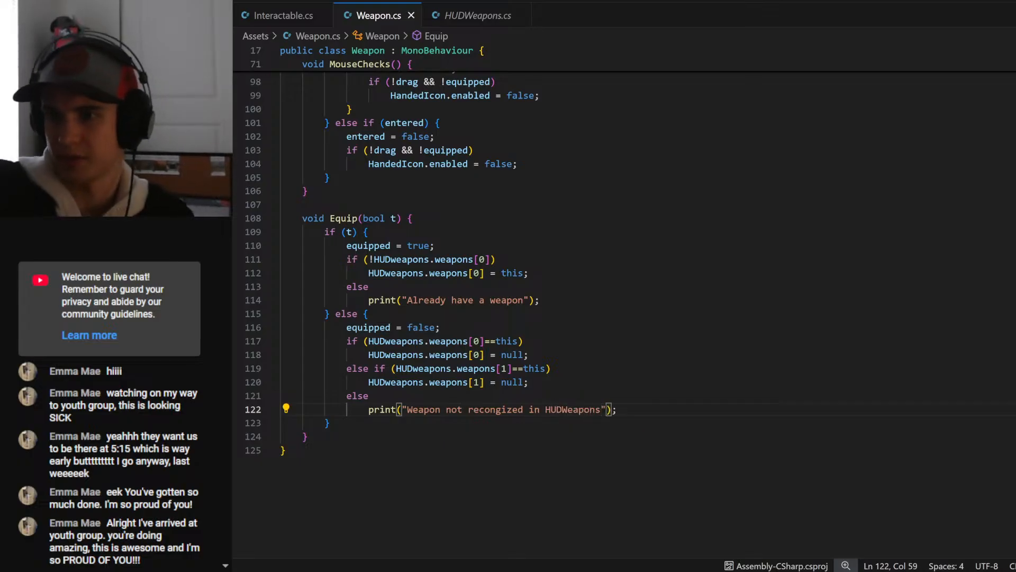
- Prefix the unrecognized-weapon message with "Error: " and save the script
click(407, 409)
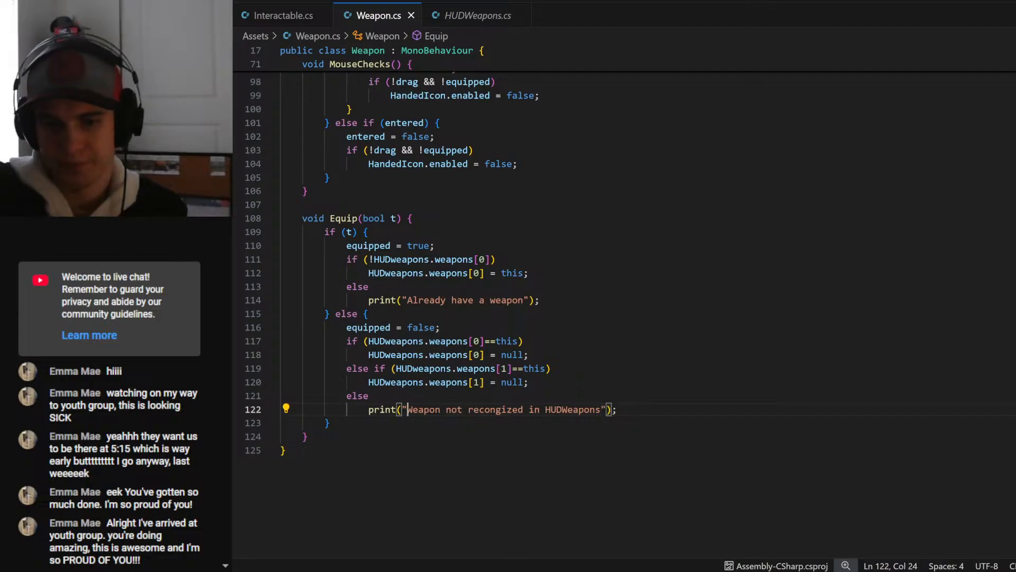
text(Error:)
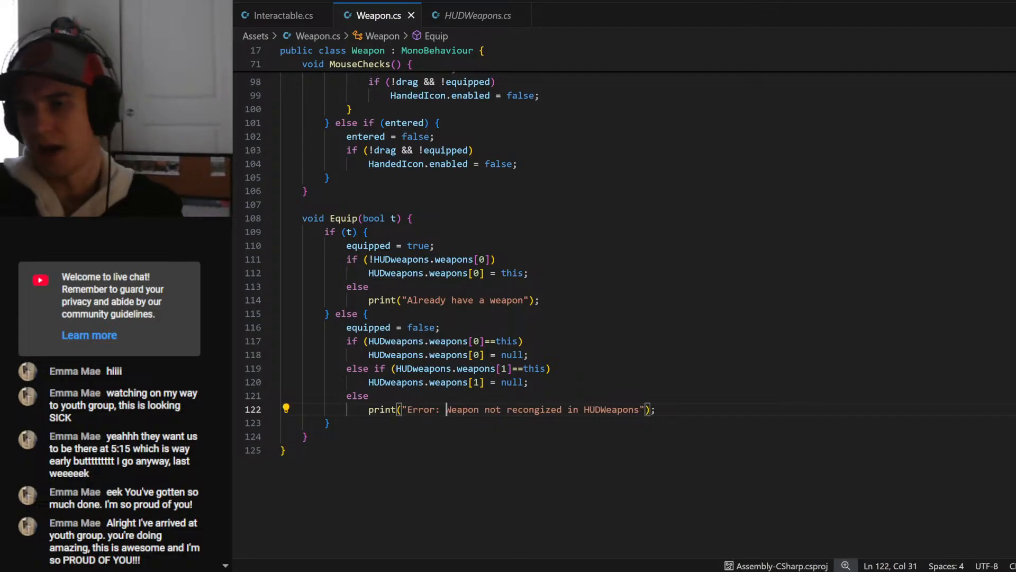
click(308, 436)
key(ctrl+s)
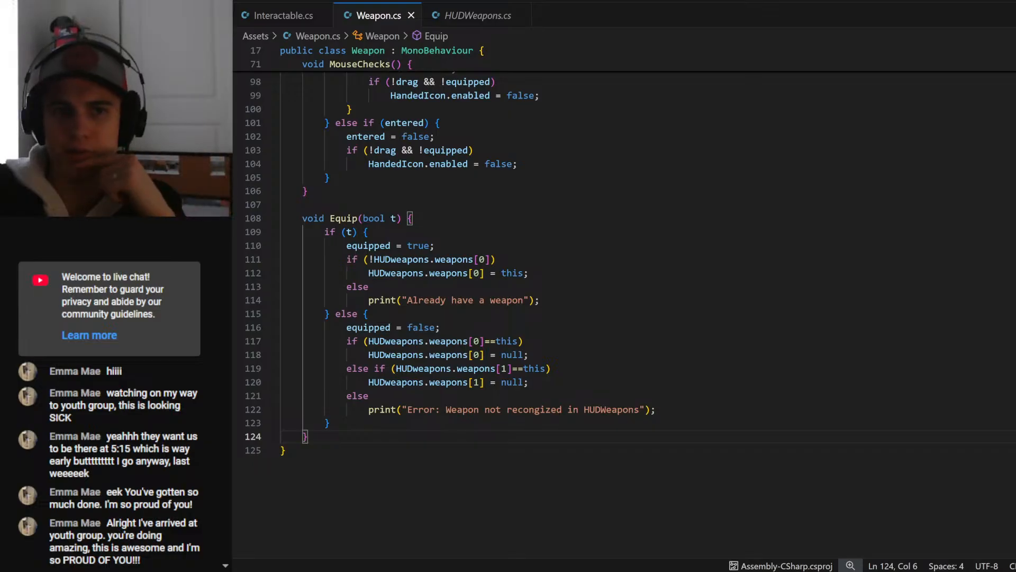
- Review the Equip(true) and Equip(false) calls in MouseChecks against the Equip method's branches
click(529, 382)
scroll(529, 382, up, 3)
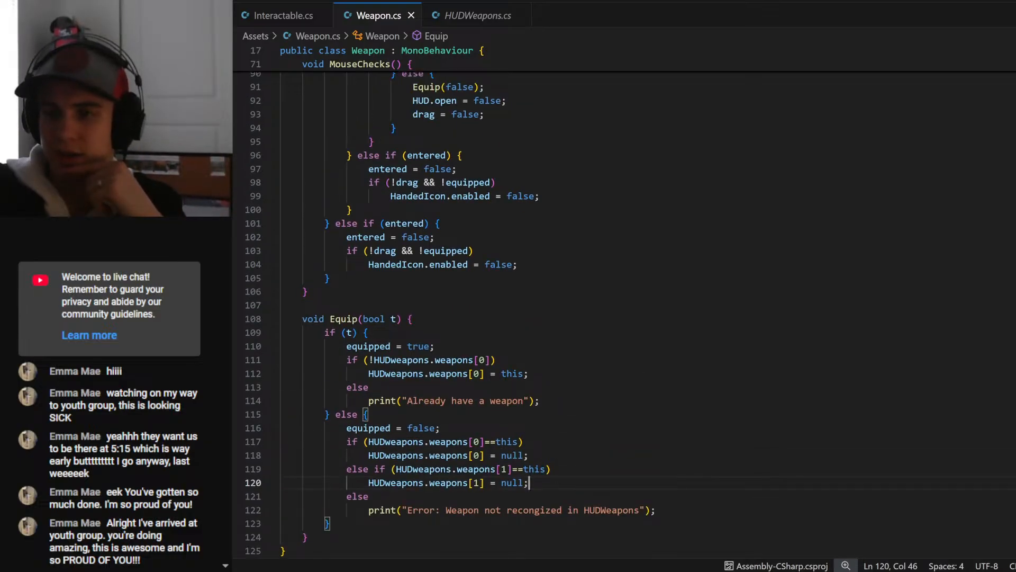
scroll(511, 447, down, 2)
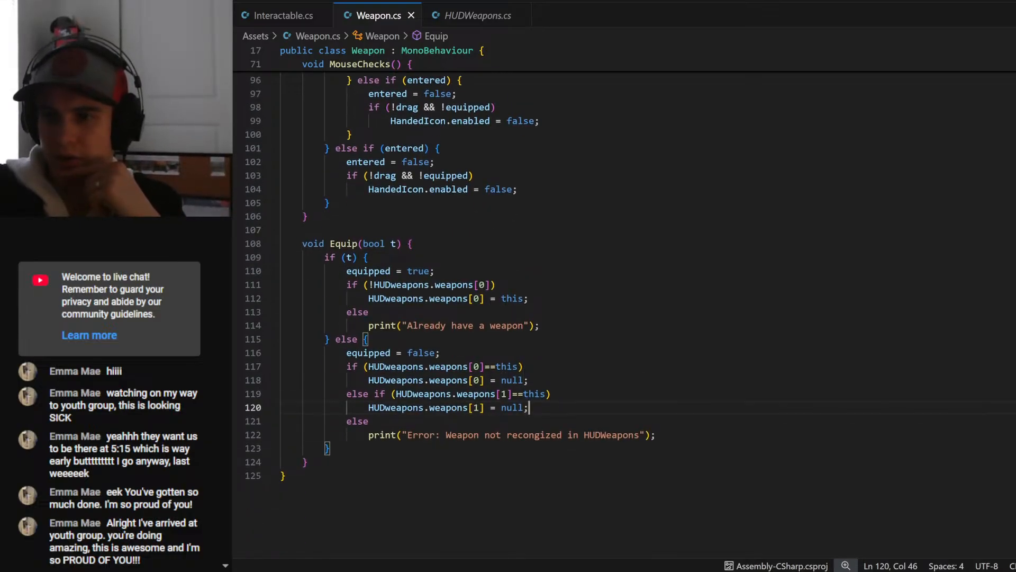
scroll(529, 317, up, 7)
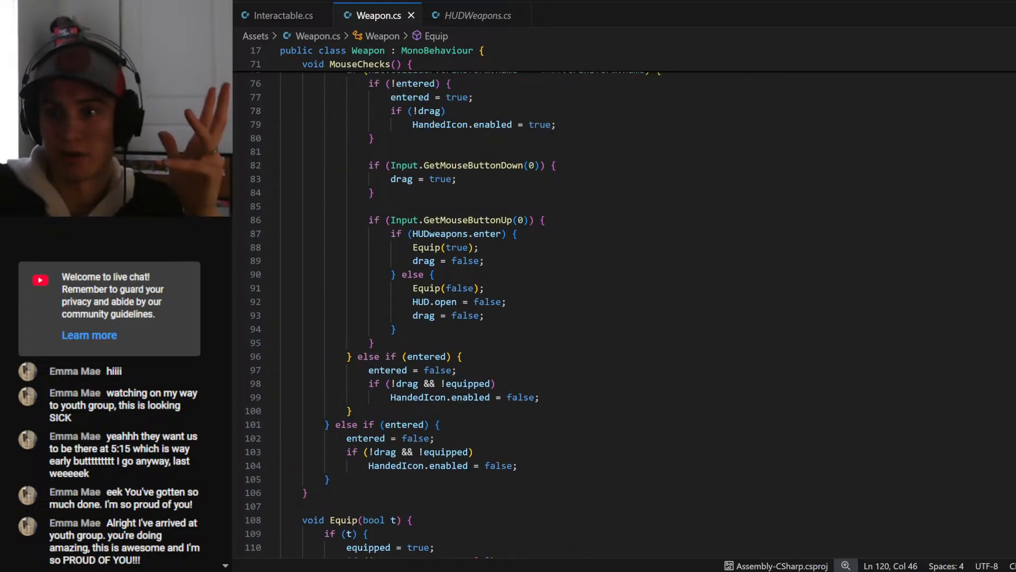
click(486, 288)
scroll(486, 288, down, 6)
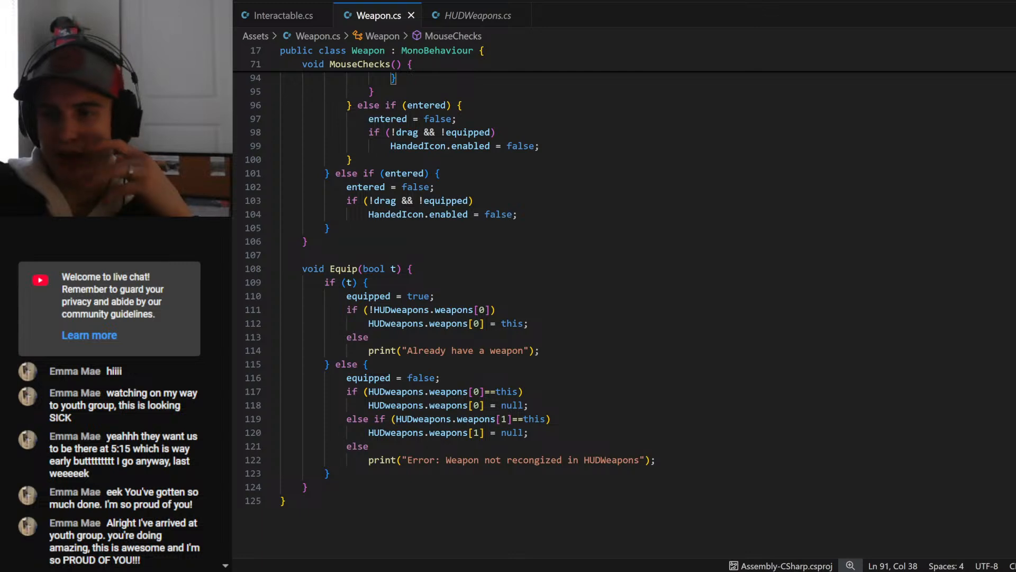
- Switch to the Fog task board, complete the handed boolean and equipped weapon cards in Today, and move both to the end of Week 3
click(726, 568)
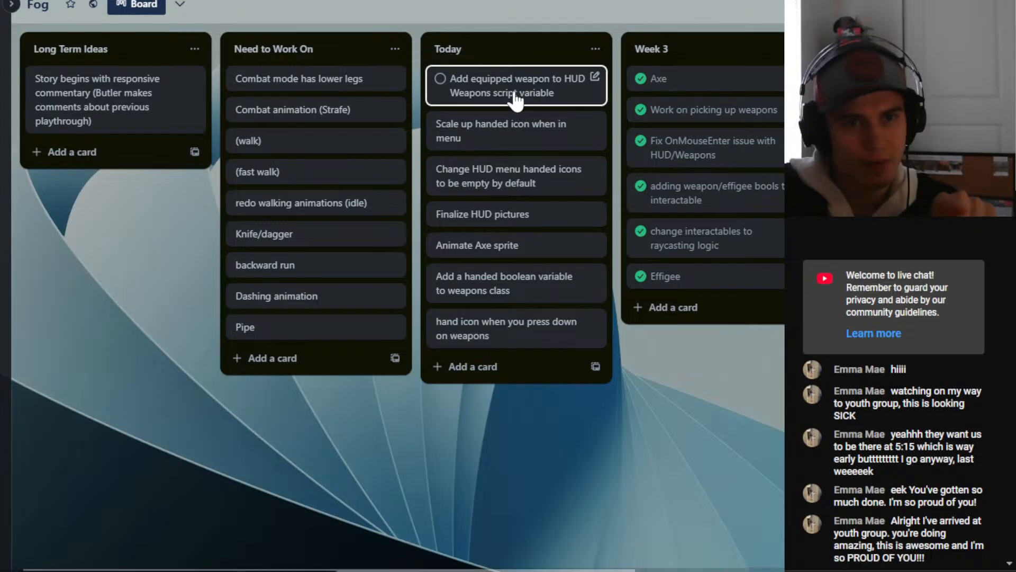
click(440, 79)
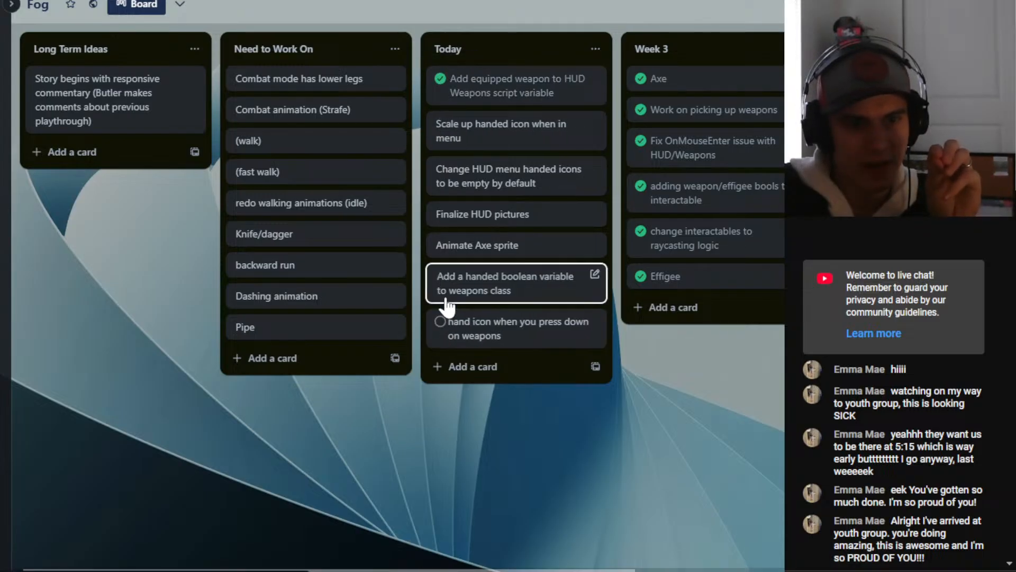
click(440, 277)
drag(483, 288, 659, 303)
drag(459, 74, 544, 454)
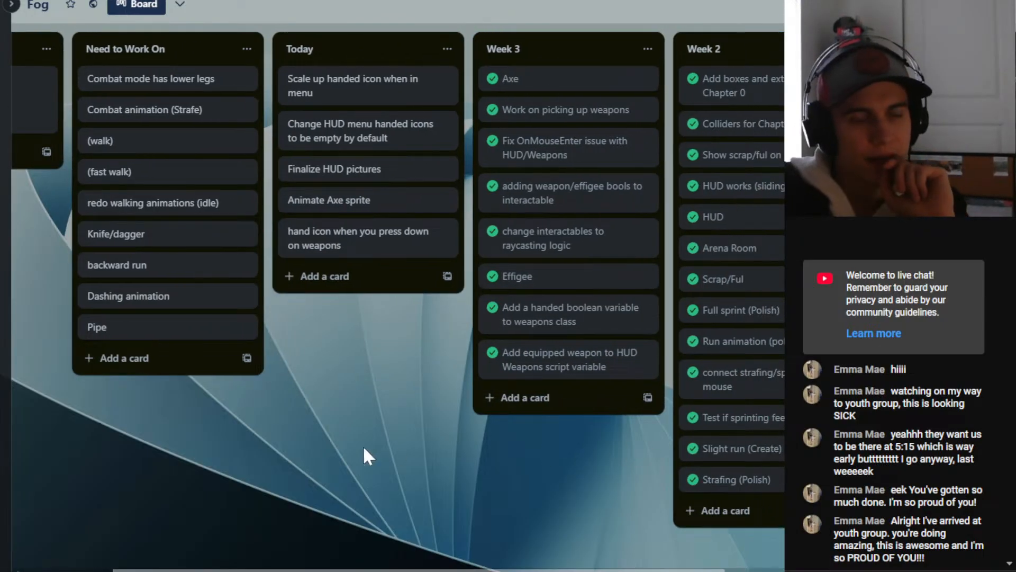
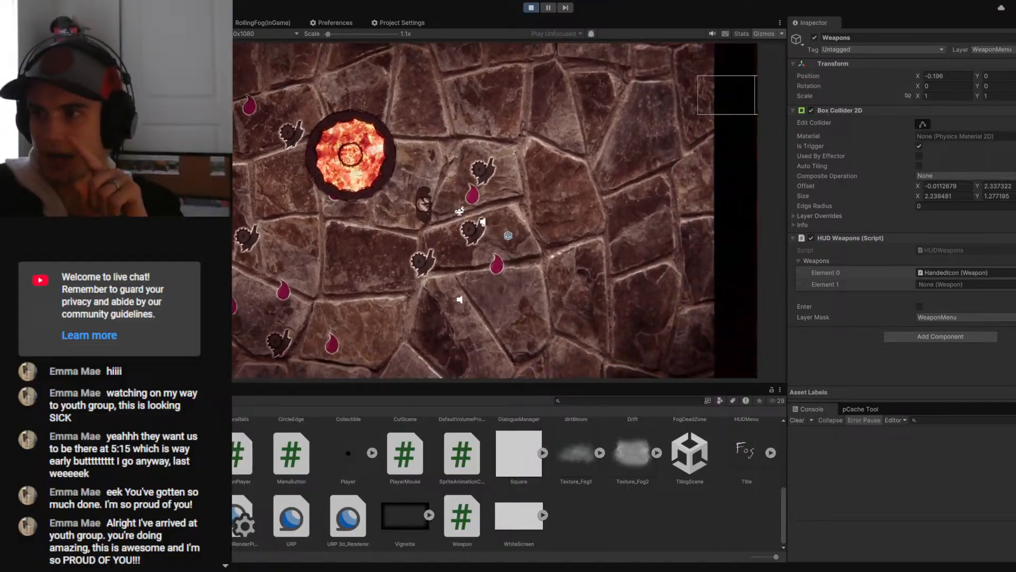
- Move the HandedIcon weapon from Element 0 to Element 1 in the running game's Weapons list
click(929, 273)
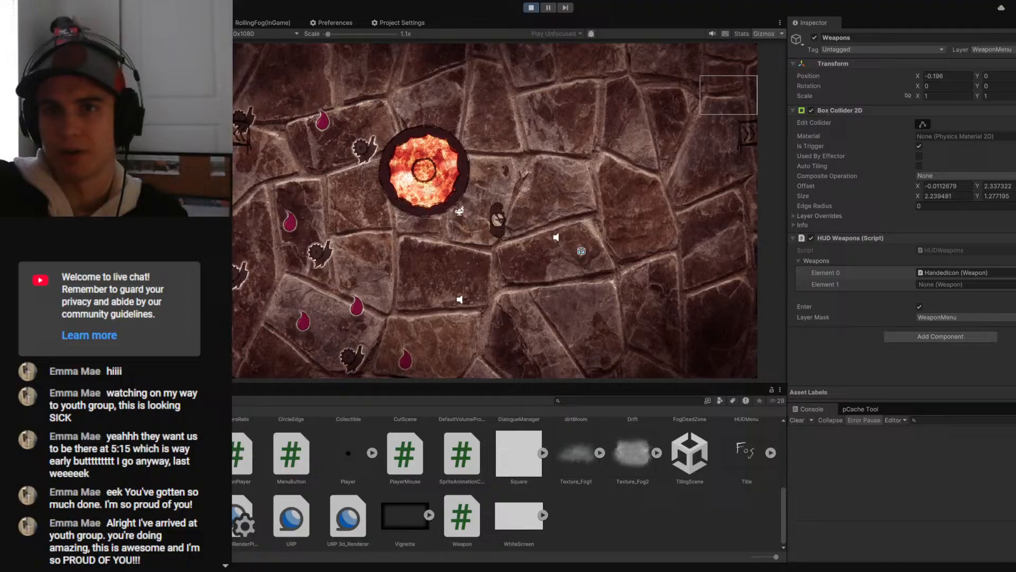
drag(201, 94, 500, 213)
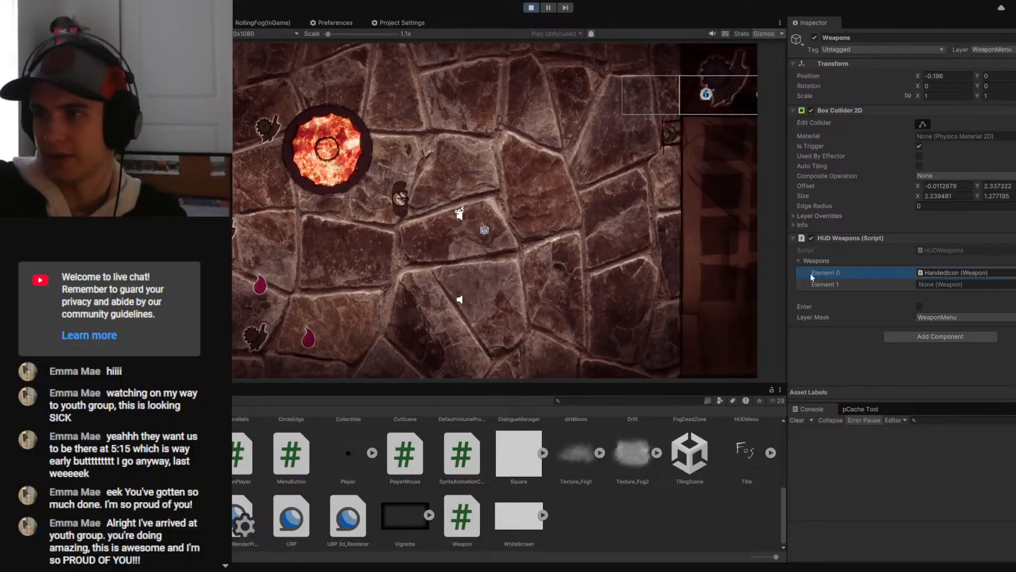
click(810, 273)
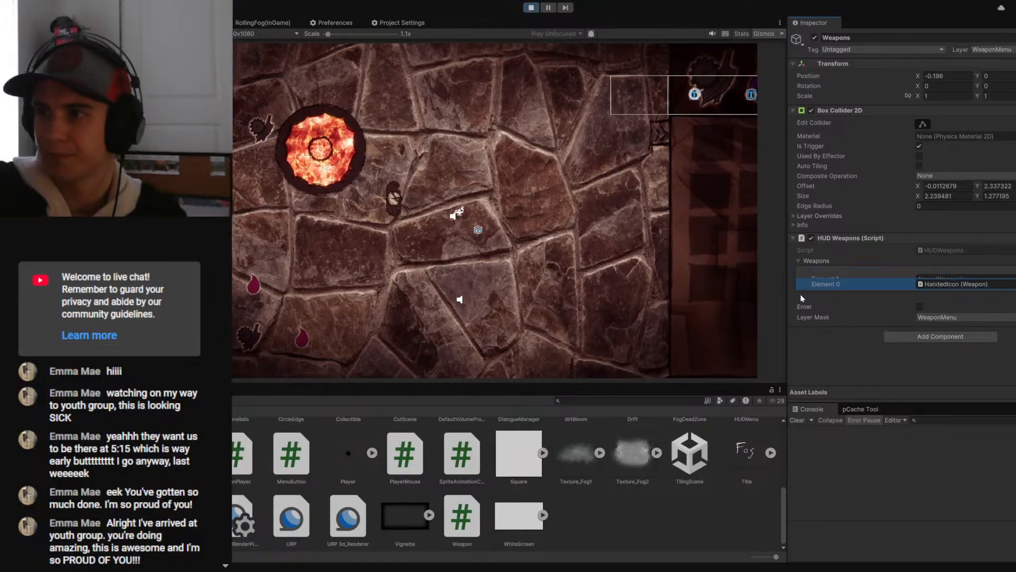
click(710, 281)
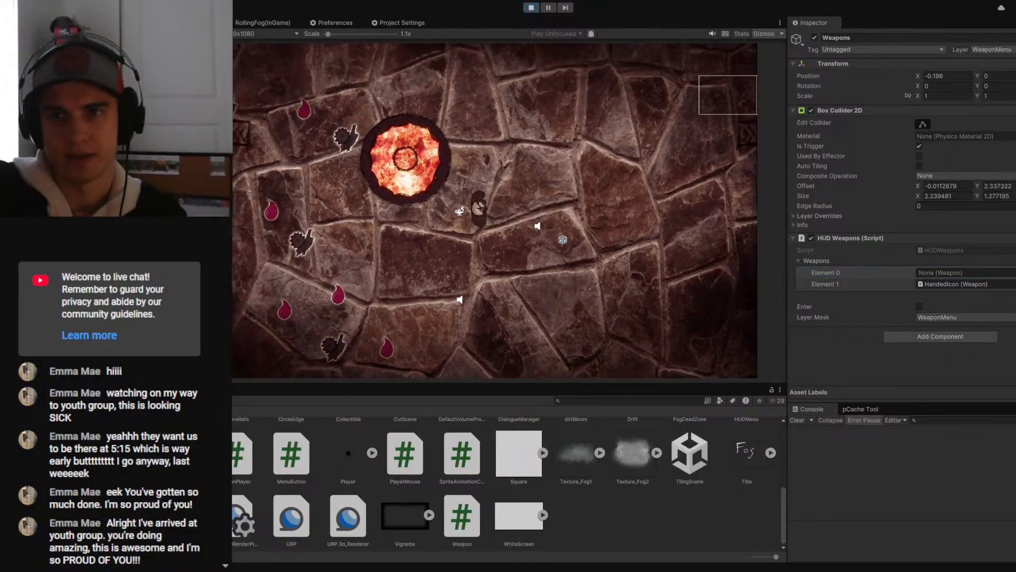
- Play-test unequipping the axe from the second weapon slot and equipping it again through the weapon menu
right_click(503, 158)
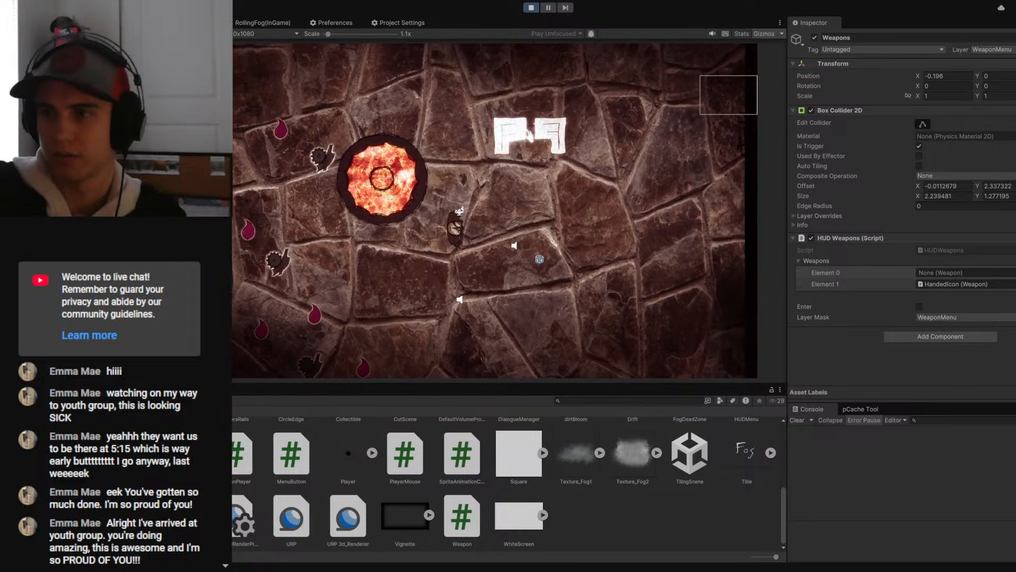
click(549, 136)
right_click(488, 184)
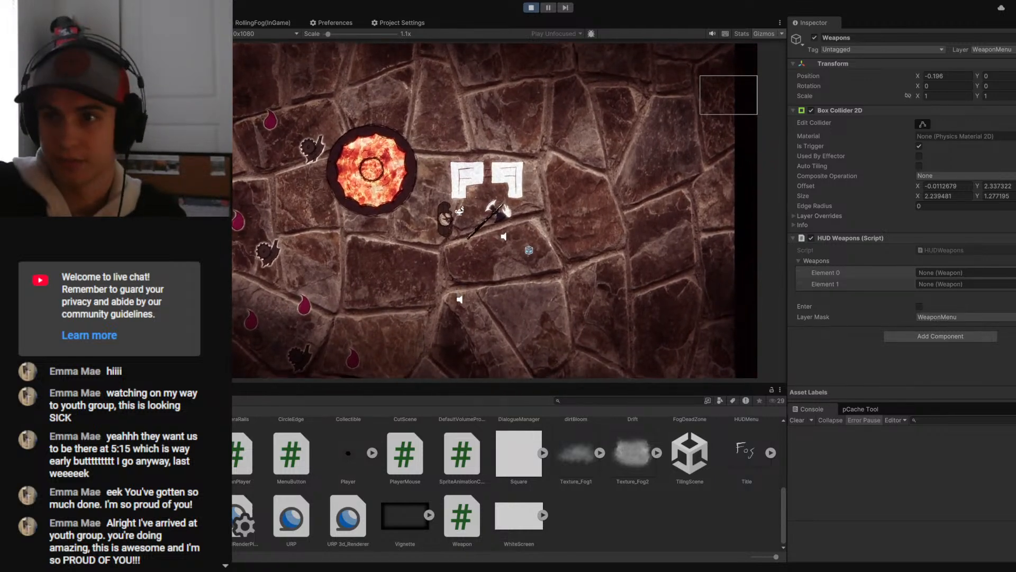
right_click(412, 165)
click(390, 166)
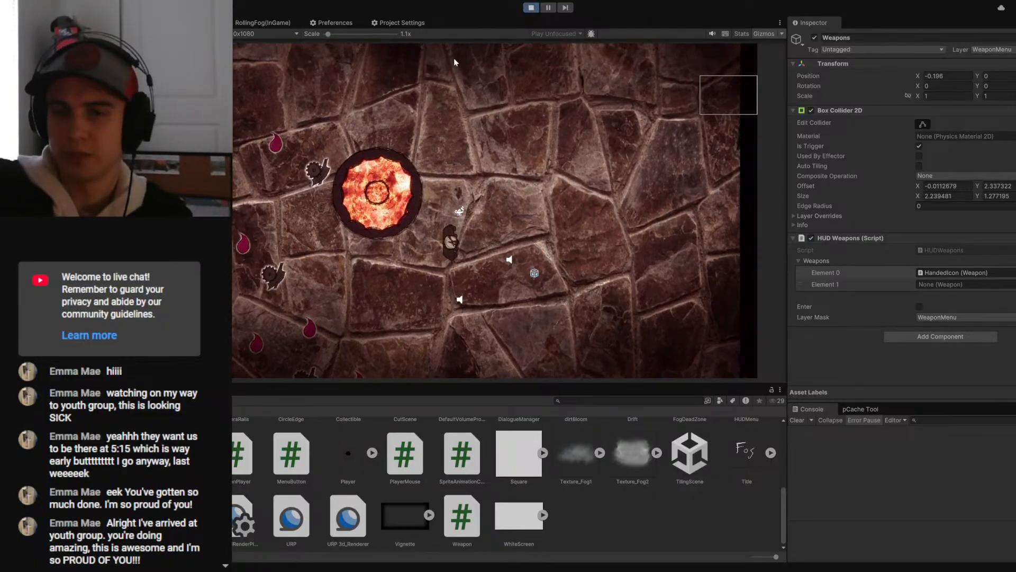
- Inspect the axe and the Weapons list of its HandedIcon's Weapon script, then exit play mode
click(106, 238)
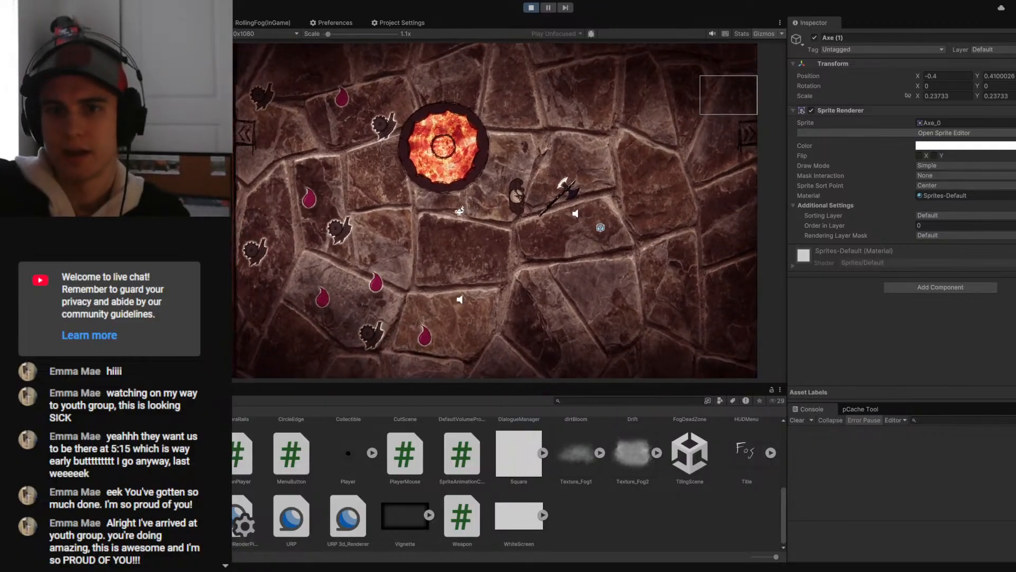
scroll(898, 231, down, 10)
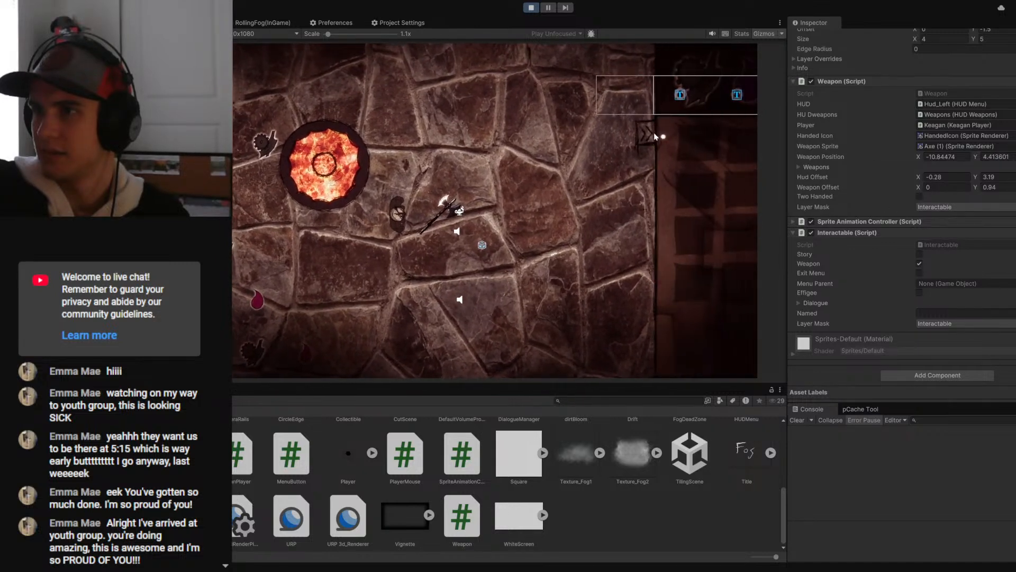
click(801, 167)
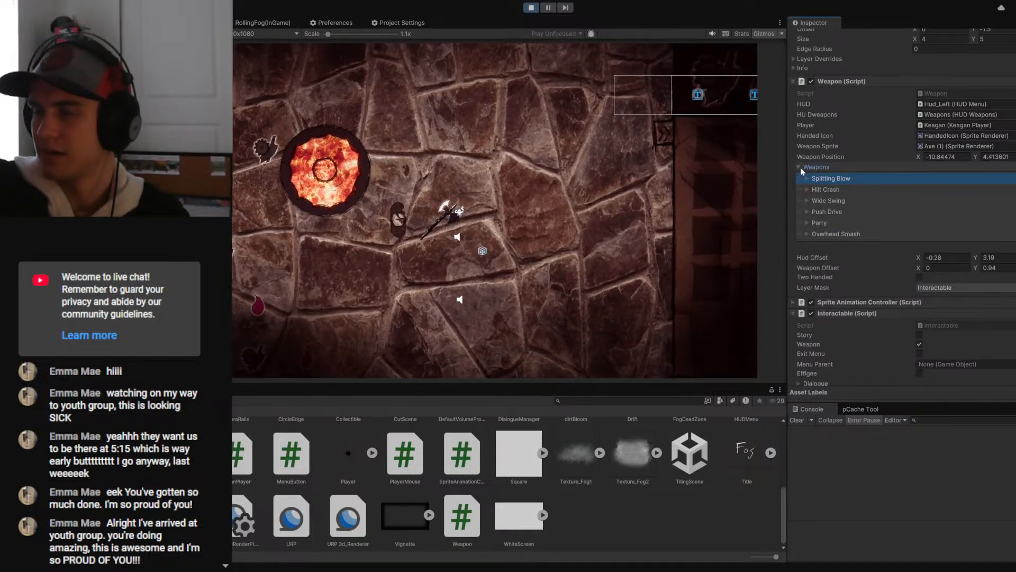
click(800, 167)
key(ctrl+p)
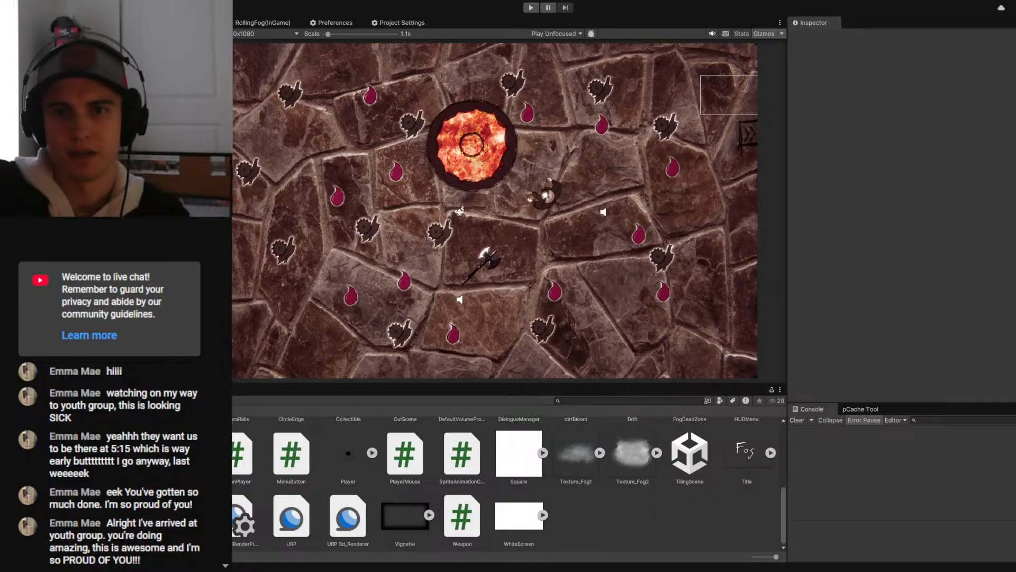
- Place a duplicate axe at X -7.49, Y 0.9 in the scene and briefly run the game
click(146, 23)
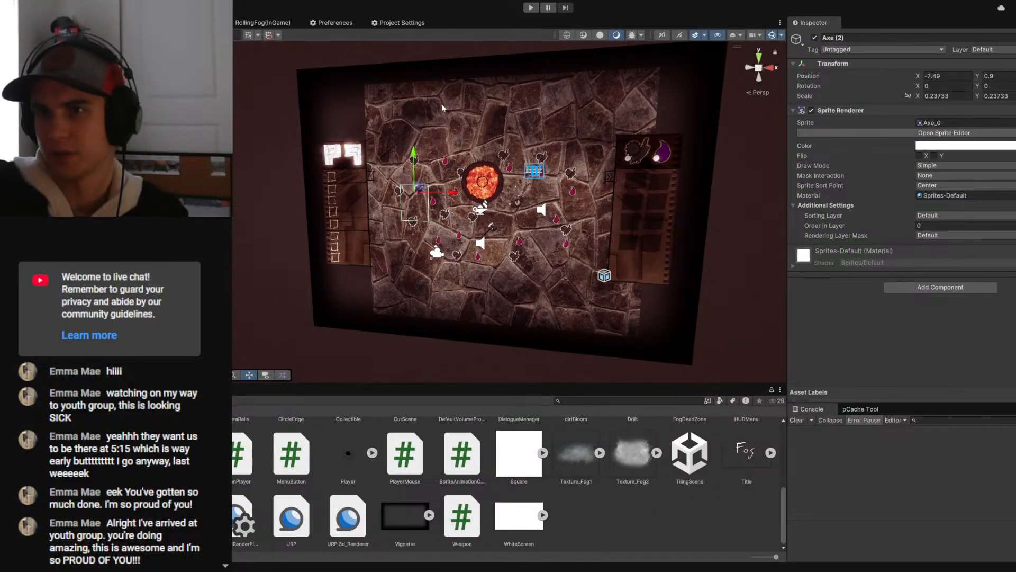
click(531, 8)
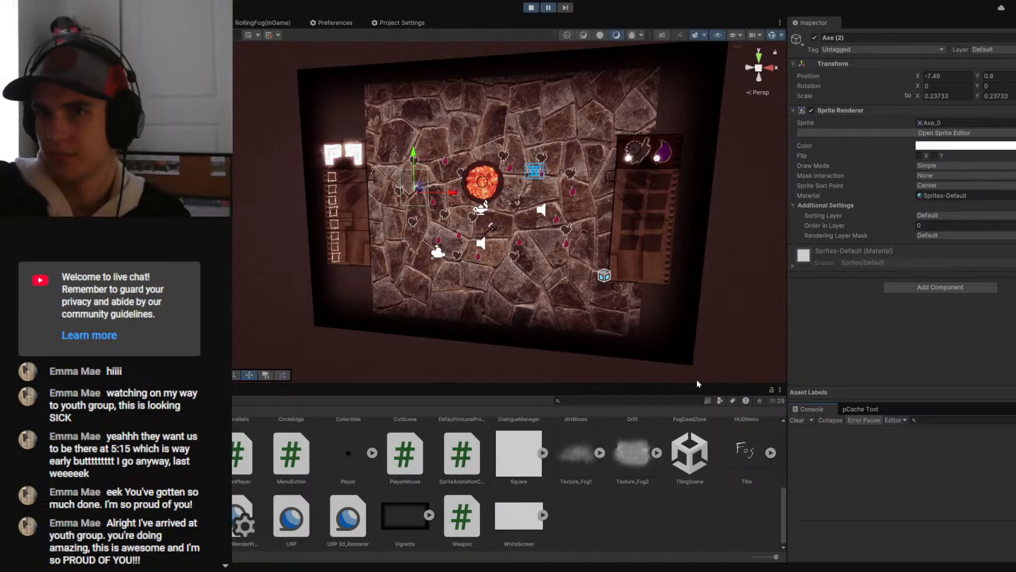
click(530, 7)
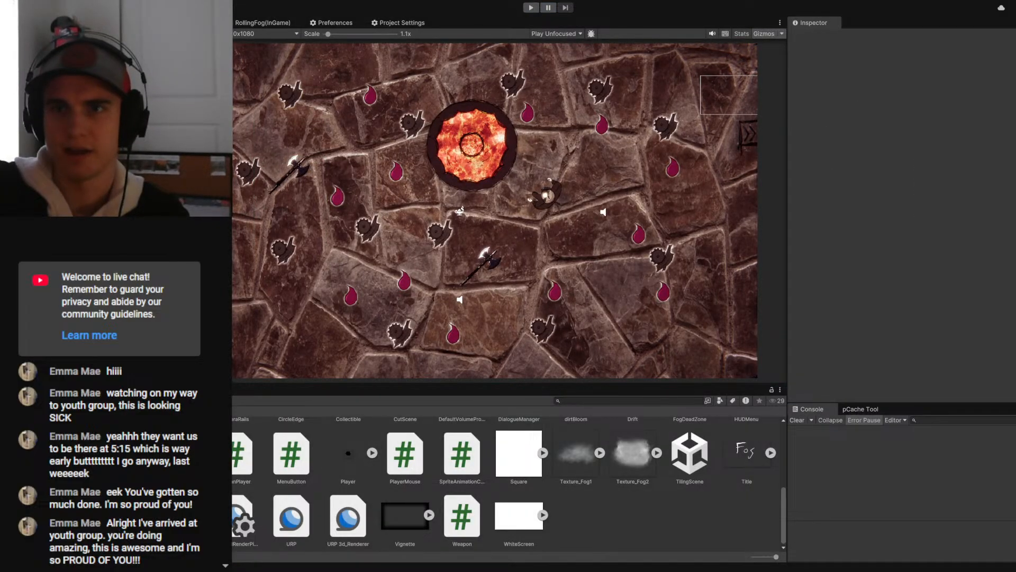
- Delete the duplicate axe beside the fire pit from the scene
click(415, 190)
click(271, 212)
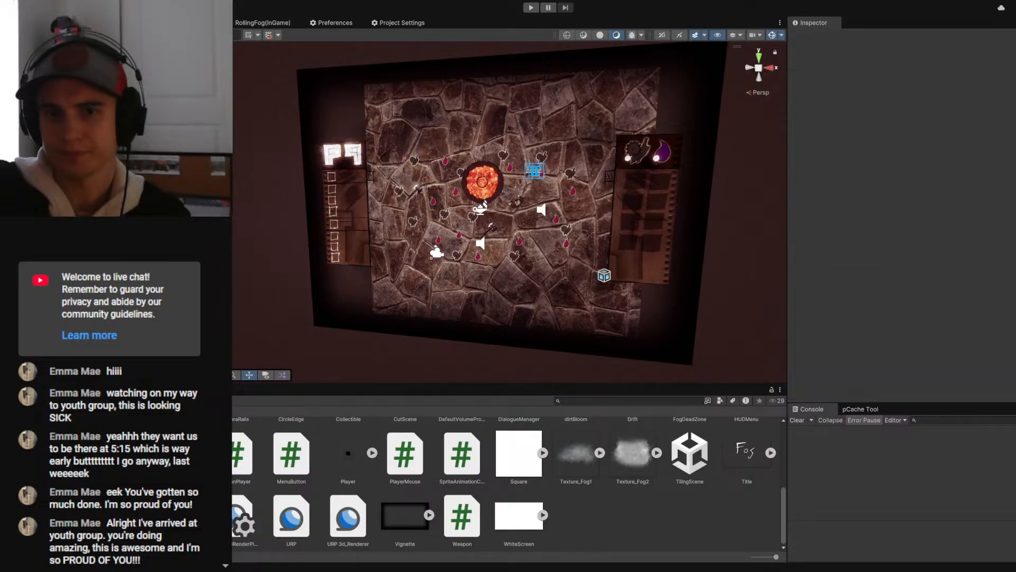
click(415, 190)
key(Delete)
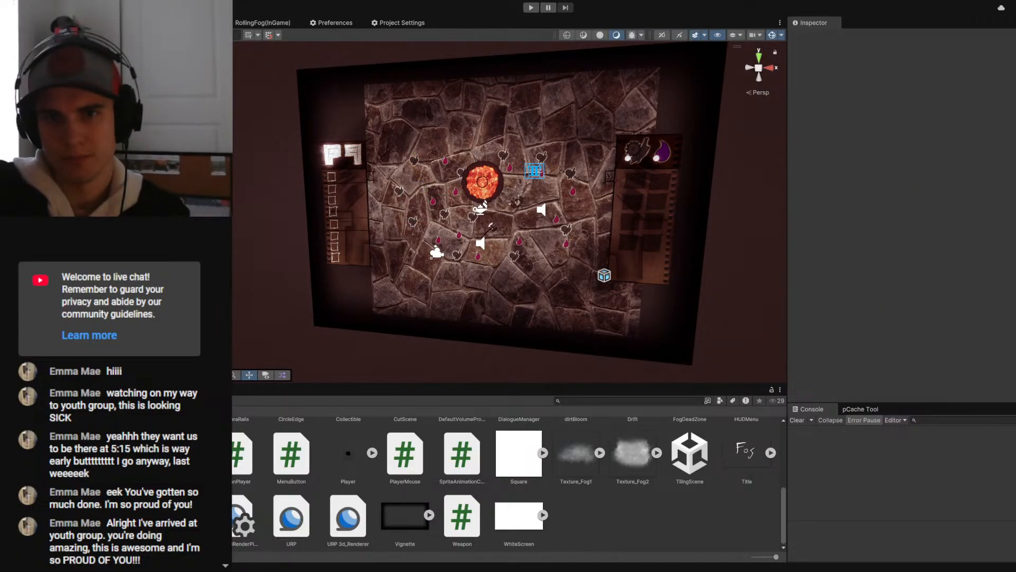
- Place a copy of the remaining axe at X -7.02, Y 0.58 and play-test the game with both axes
click(491, 229)
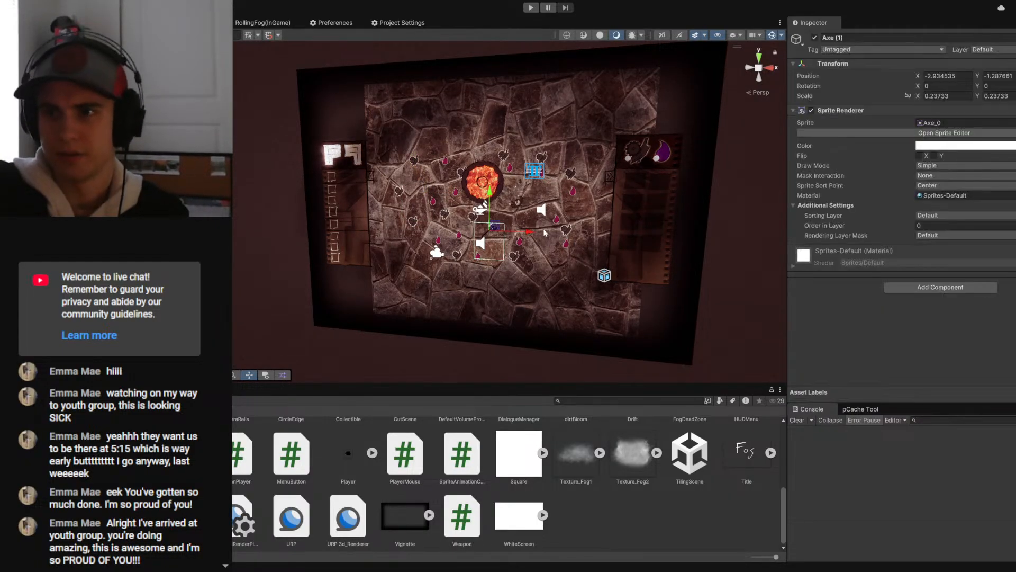
click(530, 8)
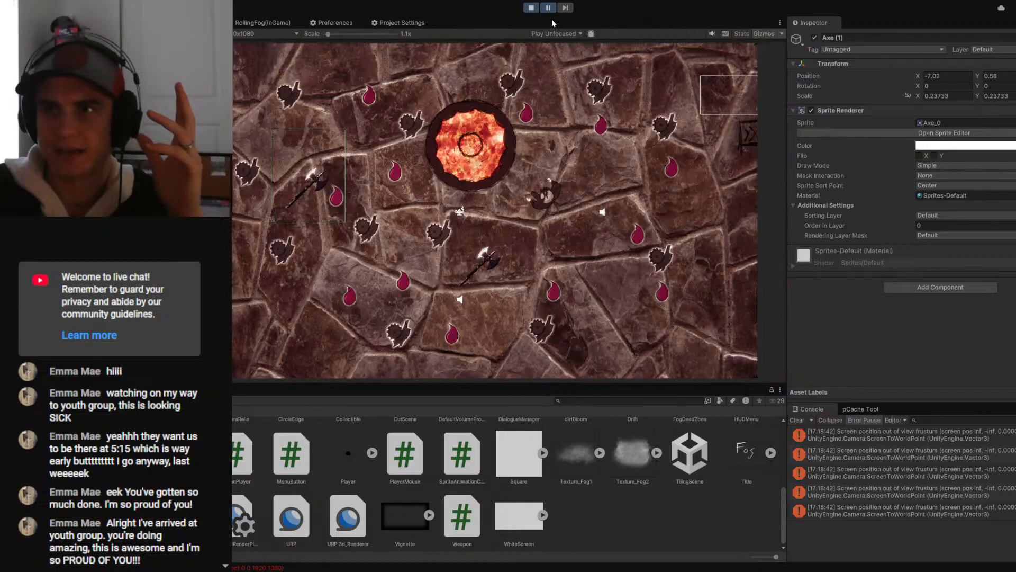
click(546, 13)
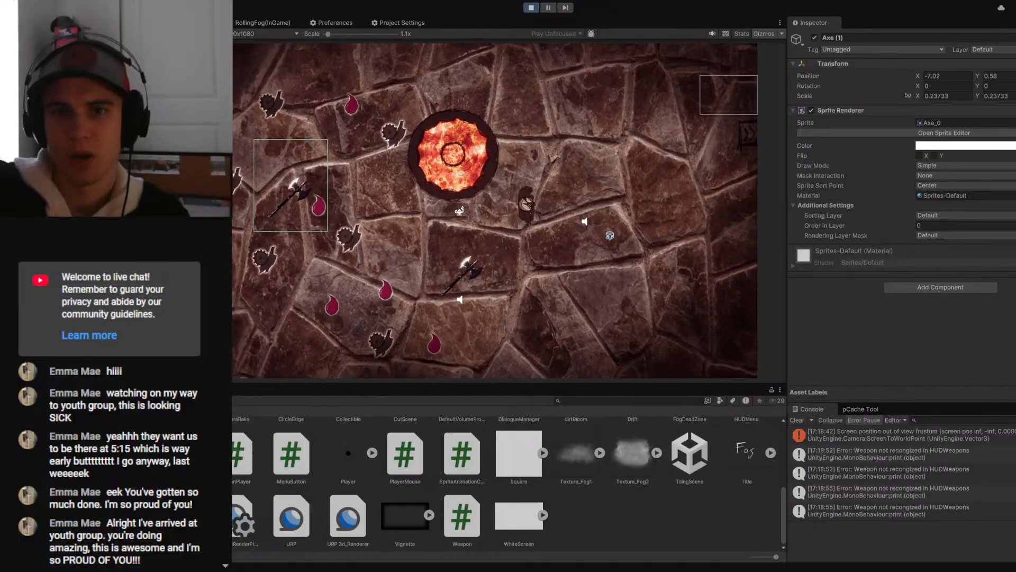
- Open the Weapon script attached to the axe's HandedIcon object in the code editor
key(Down)
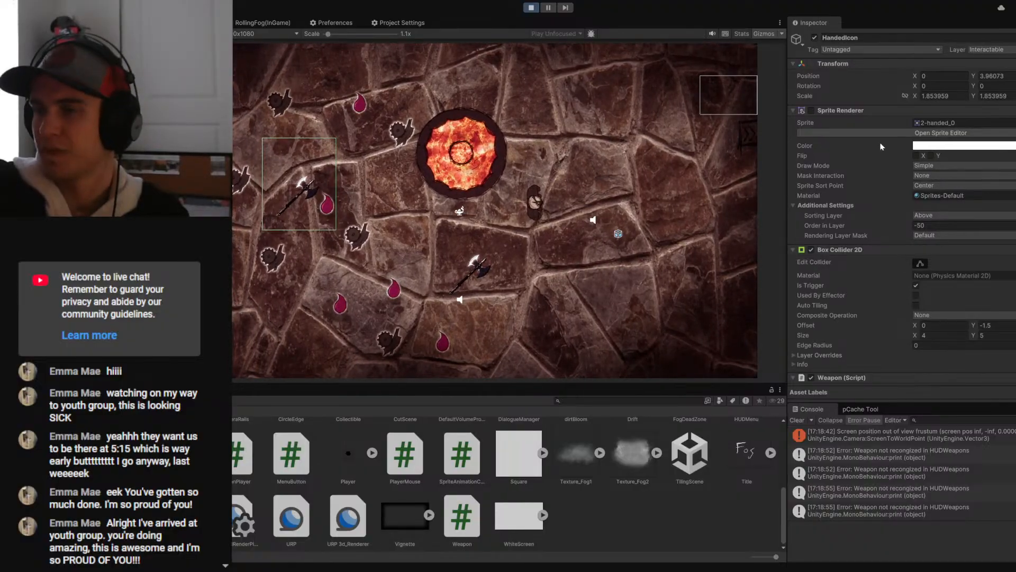
scroll(882, 146, down, 5)
double_click(945, 147)
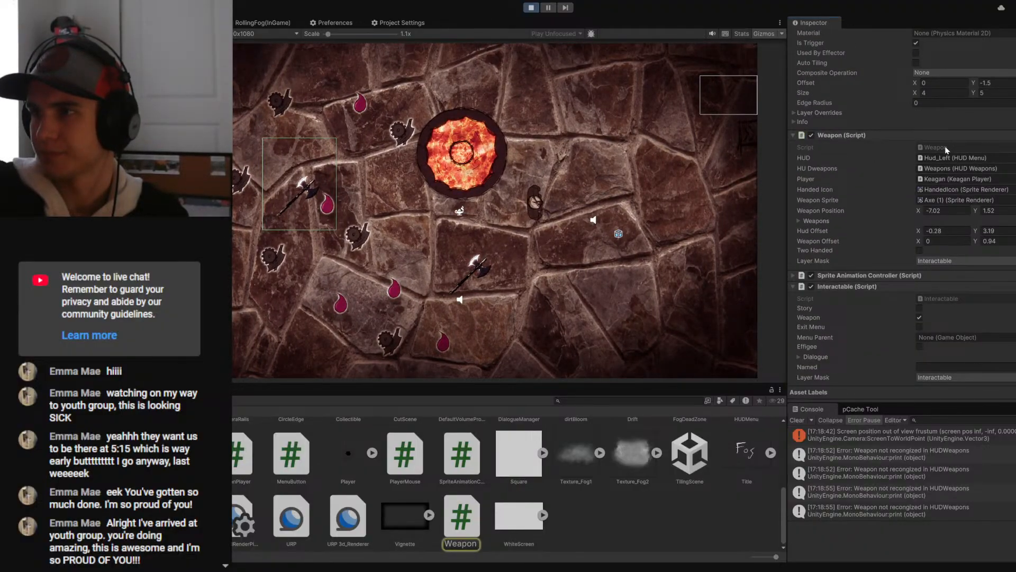
- Review the equipping code in Update and the MouseChecks and Equip methods of Weapon.cs
scroll(625, 297, down, 4)
scroll(625, 297, down, 10)
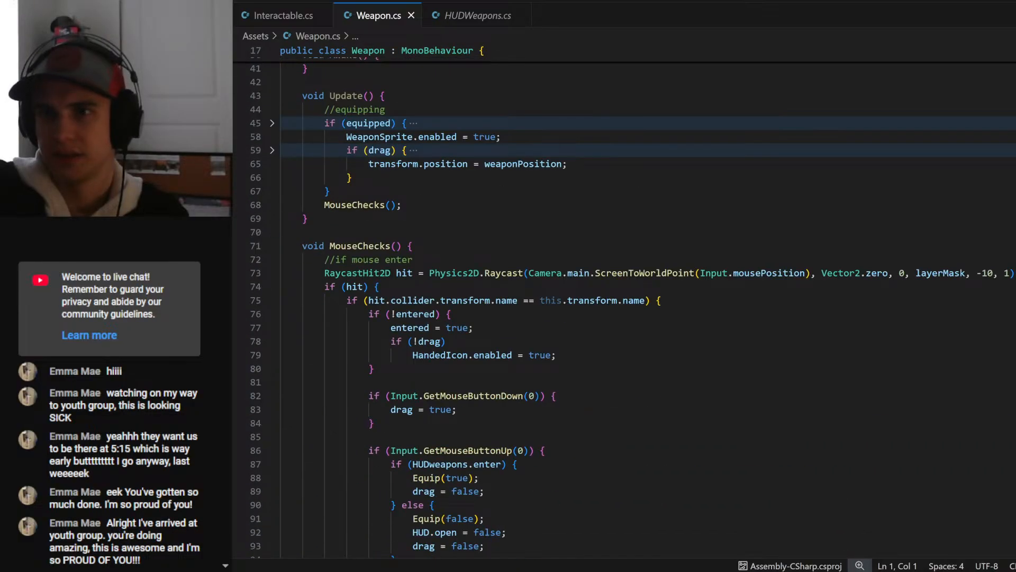
click(272, 150)
click(273, 124)
scroll(624, 296, down, 8)
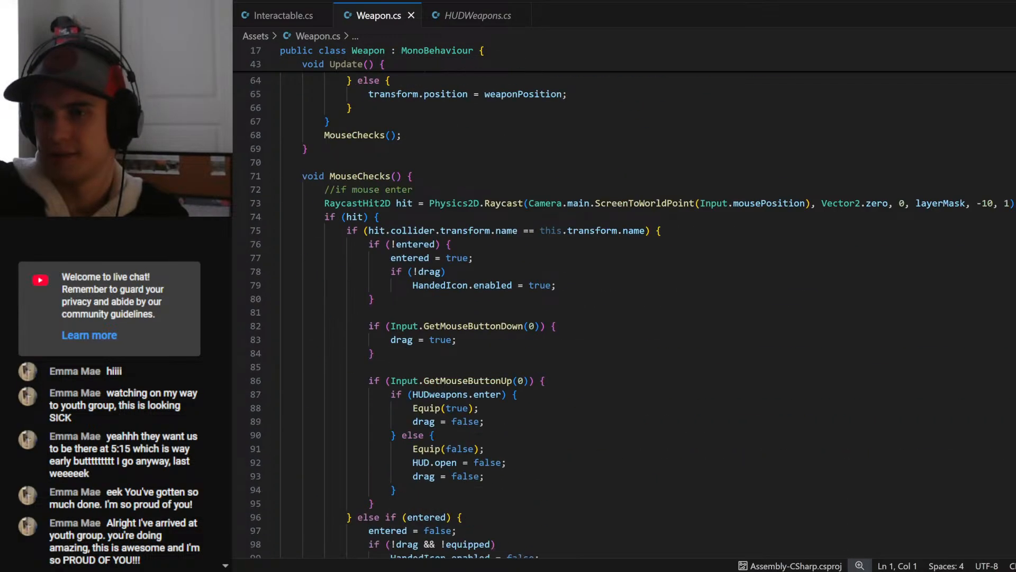
scroll(316, 412, up, 8)
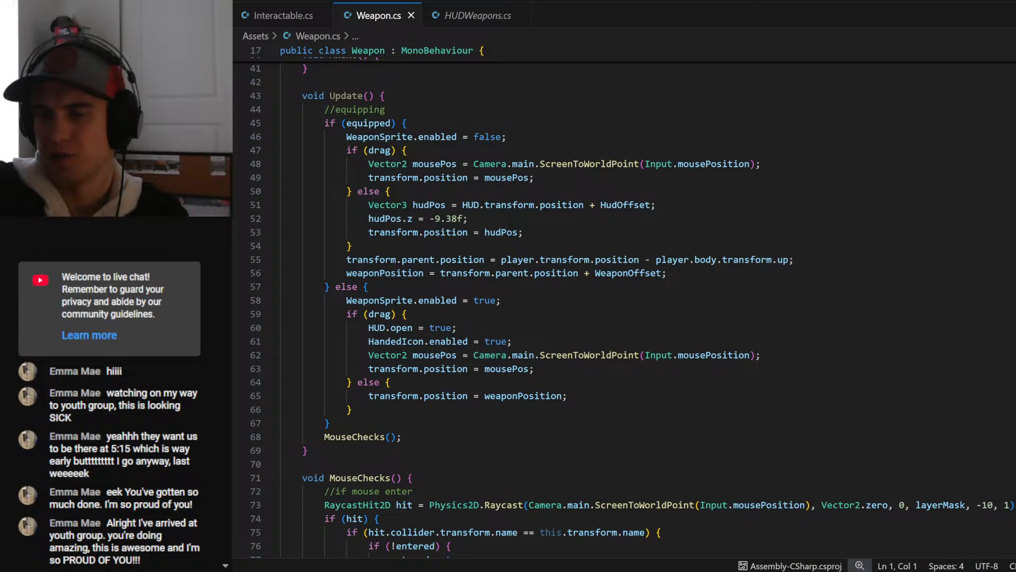
scroll(625, 297, down, 18)
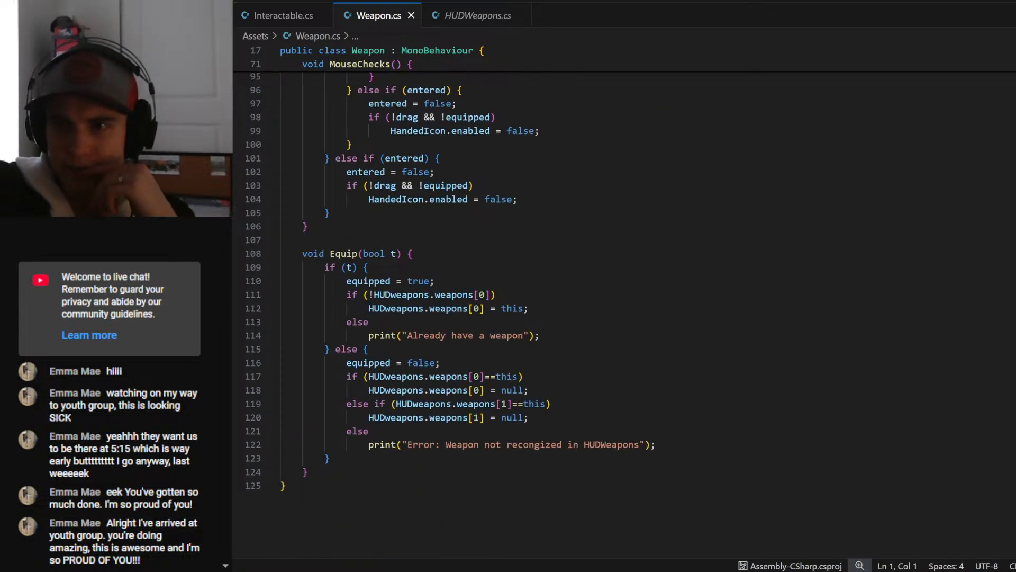
scroll(624, 297, up, 10)
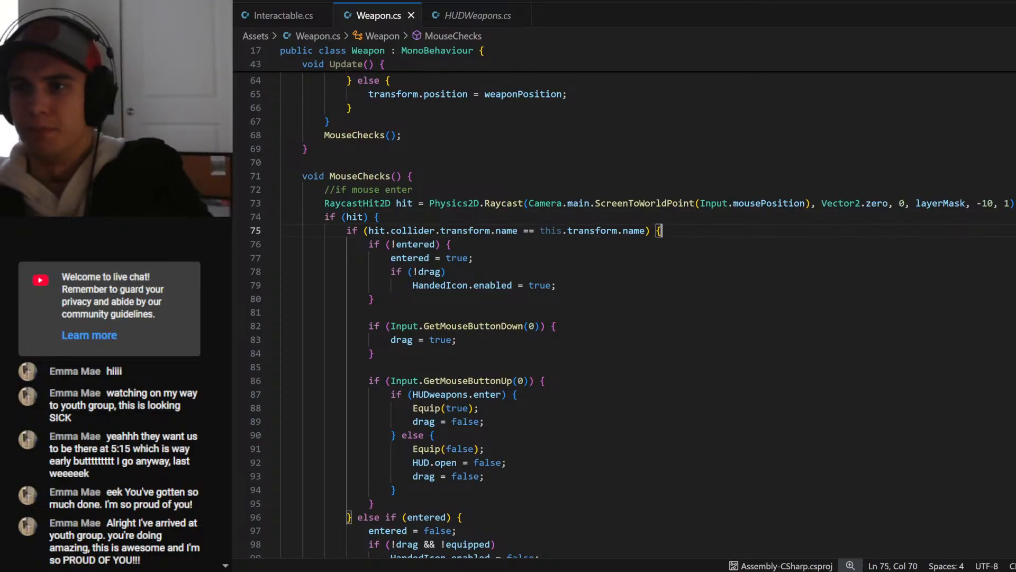
- Remove .name from both sides of the MouseChecks hit comparison so it reads hit.collider.transform == this.transform
double_click(508, 231)
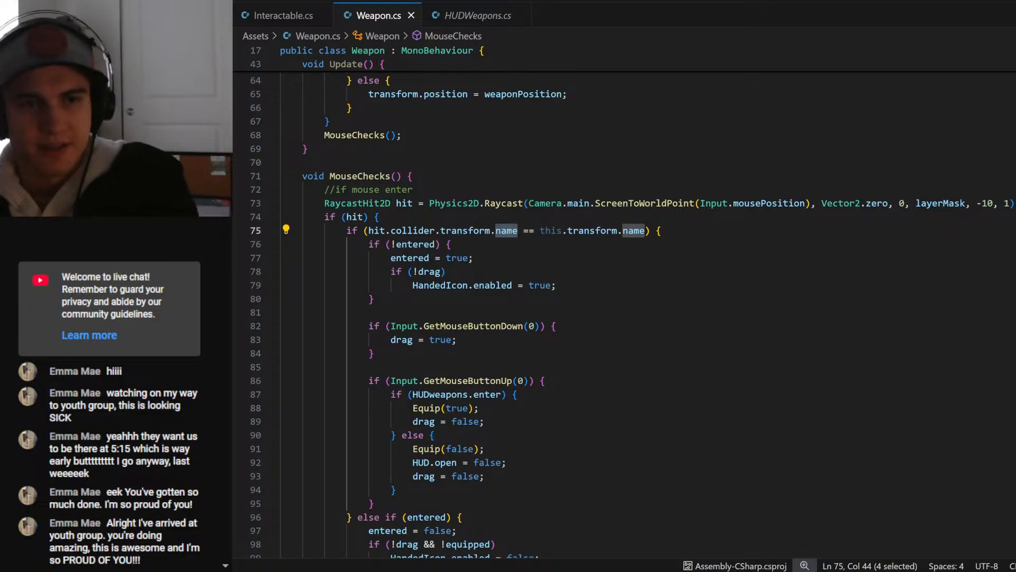
key(BackSpace)
key(BackSpace)
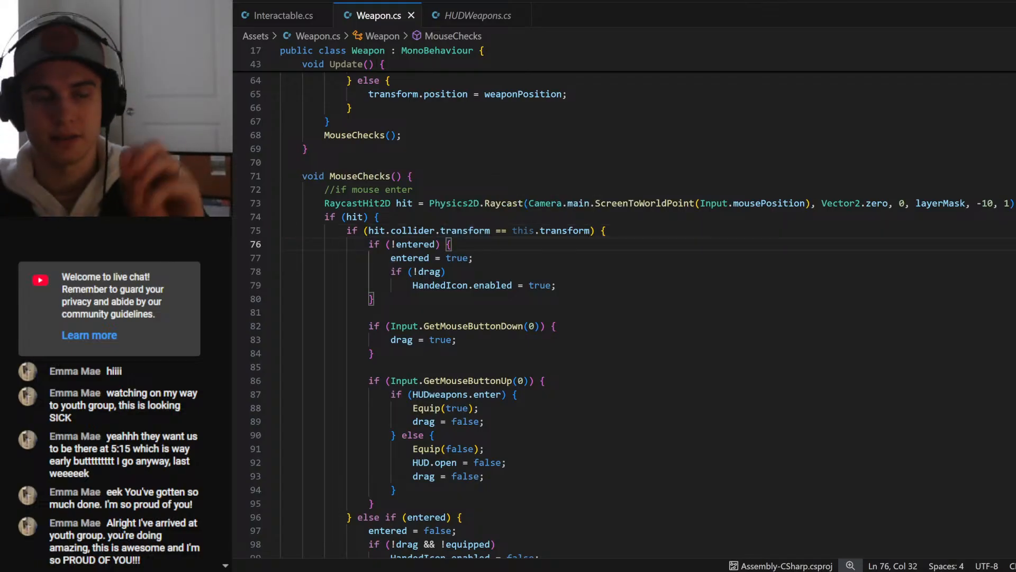
- Examine the edited hit condition and the enter, drag, release and exit branches it controls in MouseChecks
key(ctrl+shift+Right)
key(ctrl+shift+Right)
key(ctrl+shift+Right)
key(ctrl+shift+Right)
key(ctrl+shift+Right)
key(ctrl+shift+Right)
key(ctrl+shift+Right)
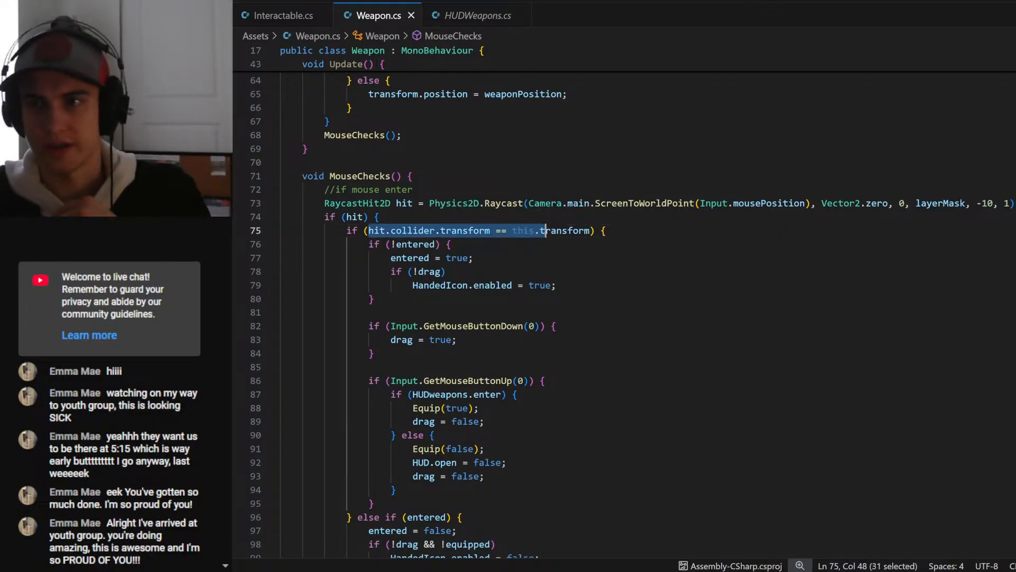
key(Down)
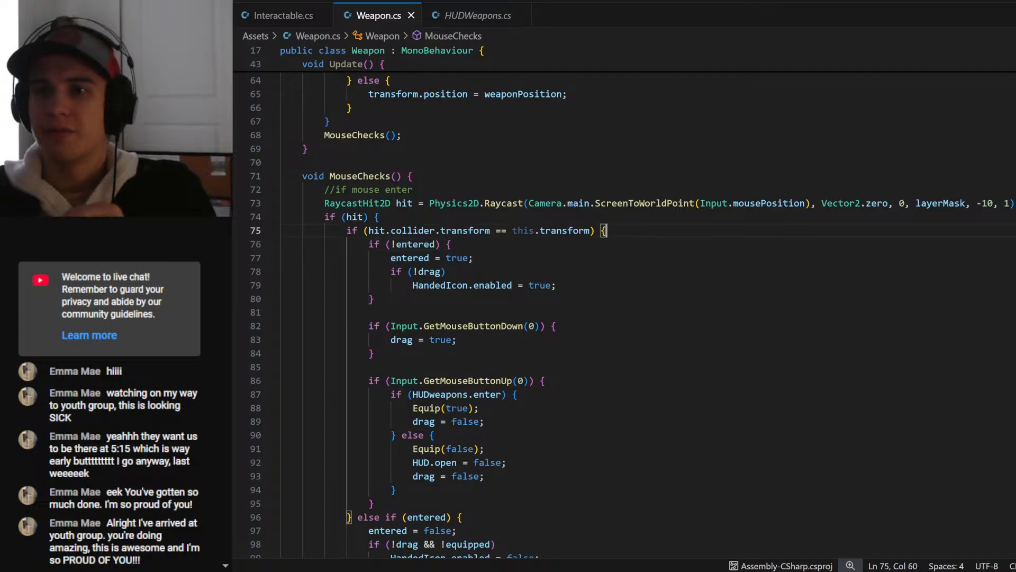
key(shift+Down)
key(shift+Down)
key(shift+Down)
key(shift+Down)
key(shift+Down)
key(shift+Down)
key(shift+Down)
key(shift+Down)
key(shift+Down)
key(shift+Down)
key(shift+Down)
key(shift+Down)
key(shift+Down)
key(shift+Down)
key(shift+Down)
key(shift+Down)
key(shift+Down)
key(shift+Down)
key(shift+Down)
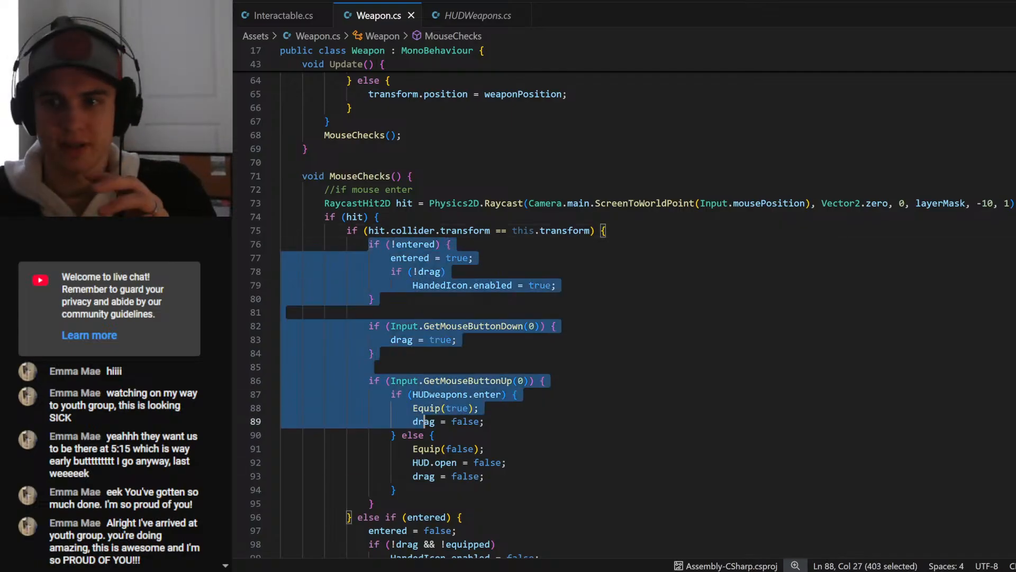
key(Down)
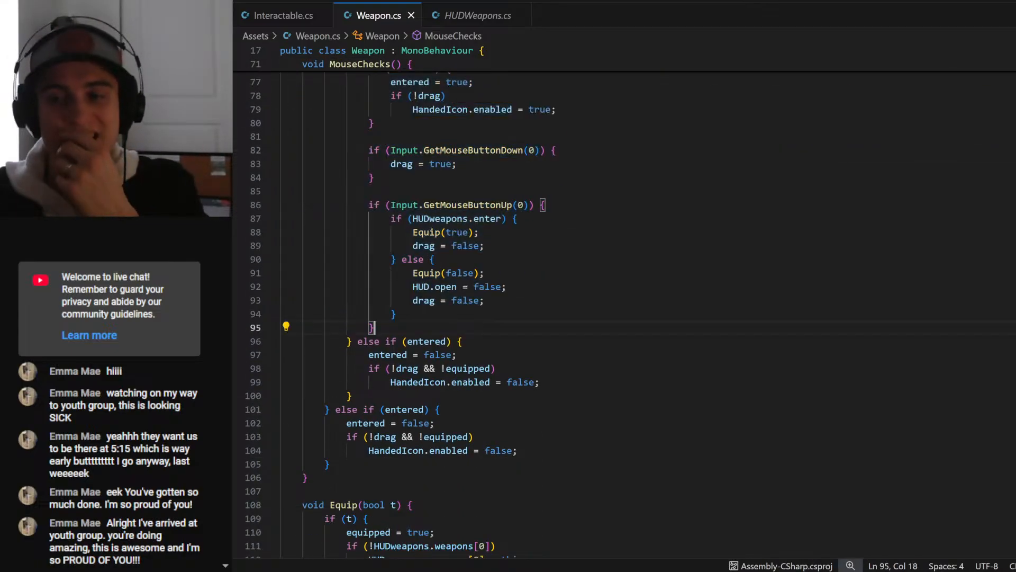
scroll(624, 307, up, 2)
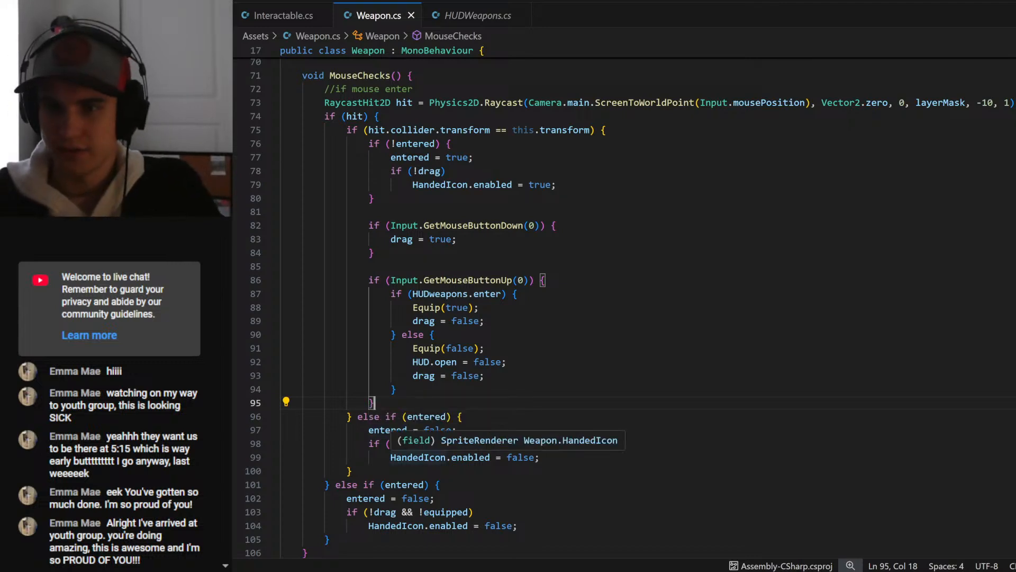
drag(346, 430, 351, 471)
click(518, 525)
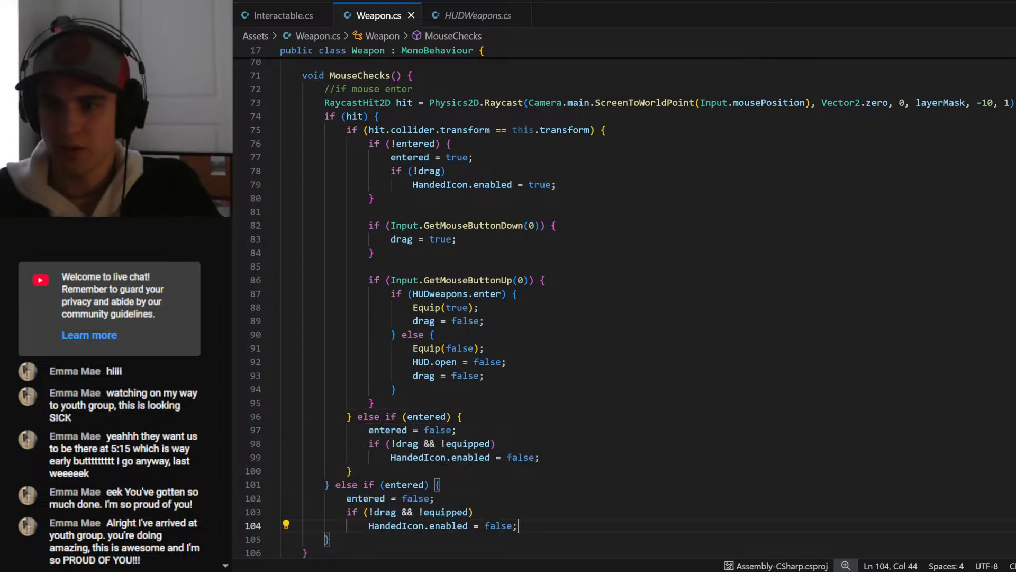
- Switch to the Unity editor and run the Arena scene with the edited Weapon script
key(alt+Tab)
click(530, 8)
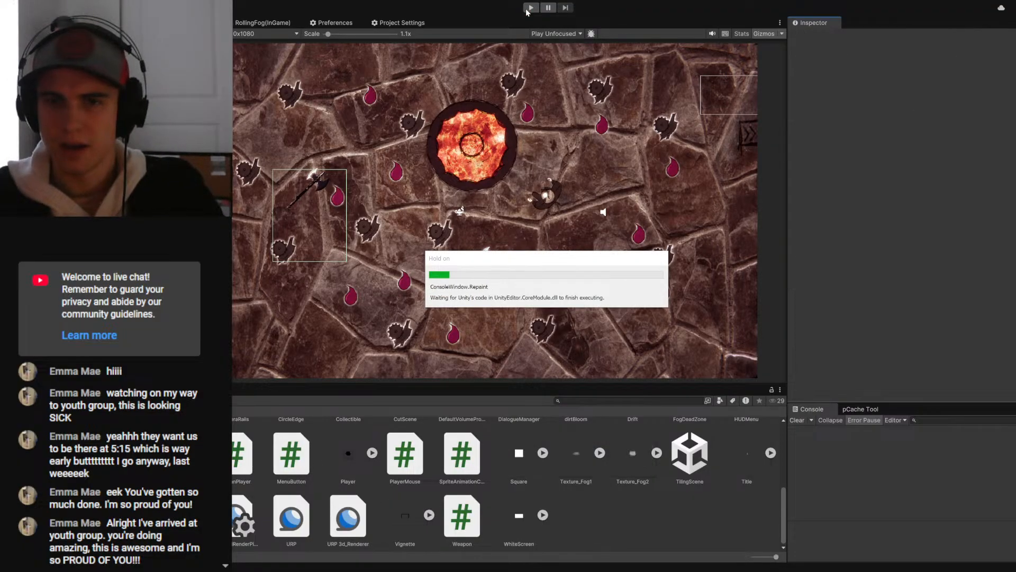
click(530, 8)
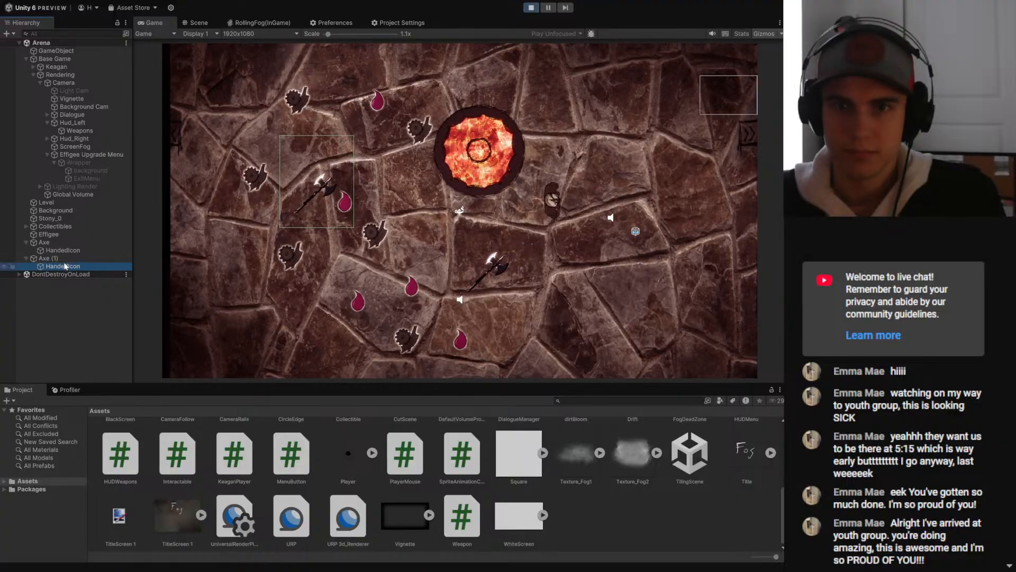
- Inspect the collider and Weapon script settings on the HandedIcon objects of Axe and Axe (1)
click(62, 251)
click(63, 267)
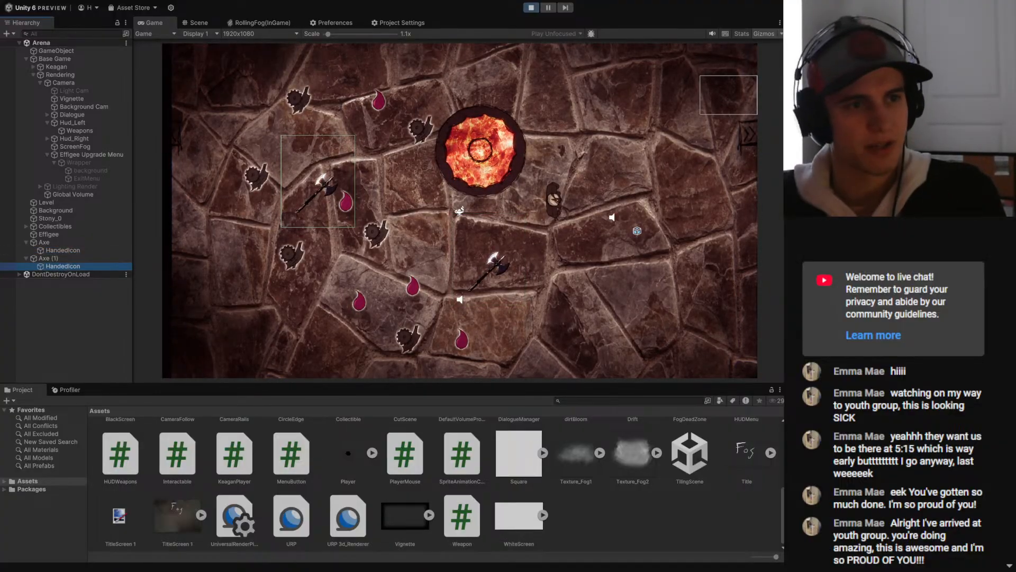
scroll(828, 180, down, 5)
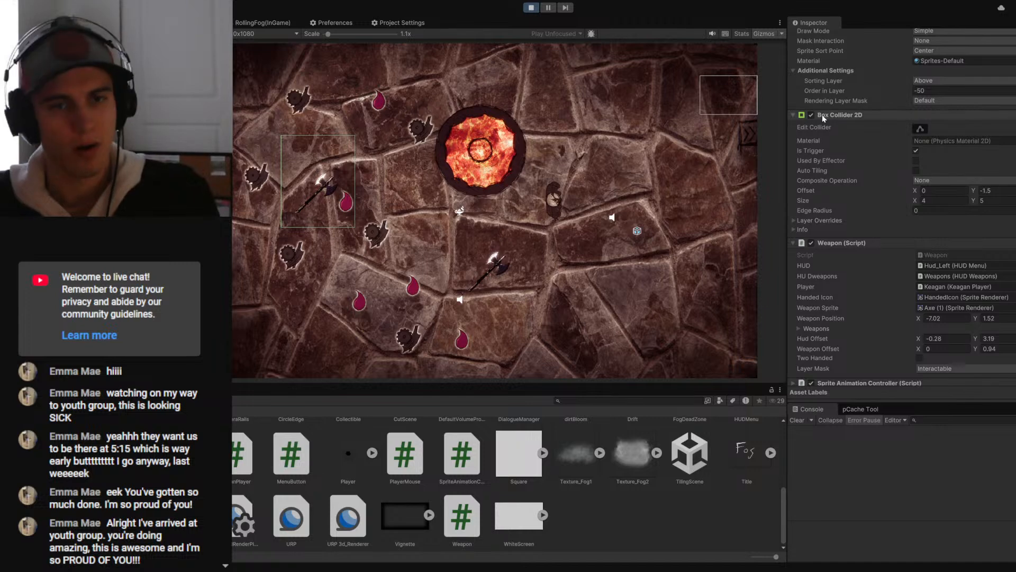
scroll(823, 117, up, 4)
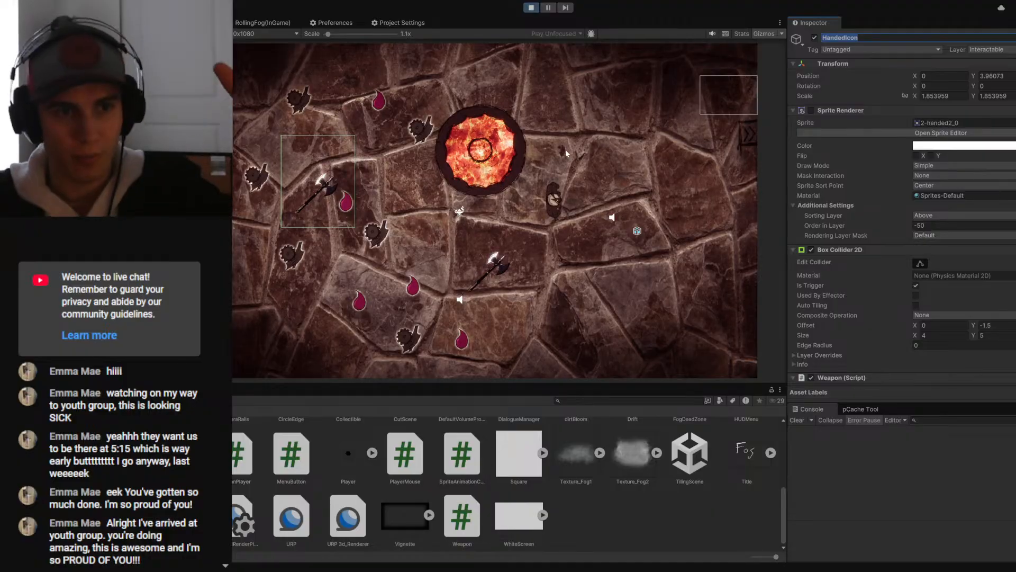
- Test picking up and releasing the two axes individually in the running game
click(644, 135)
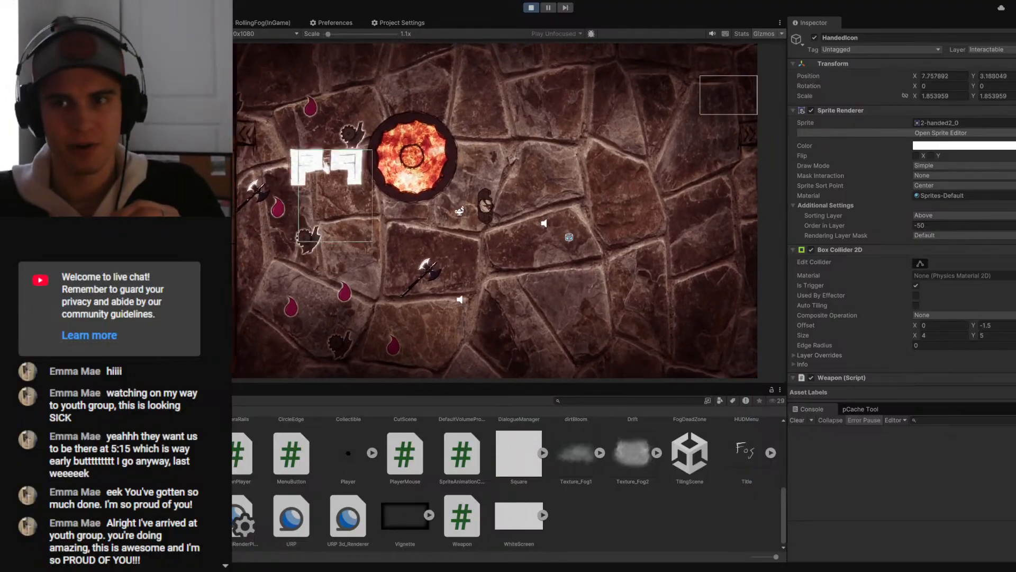
click(425, 269)
click(255, 193)
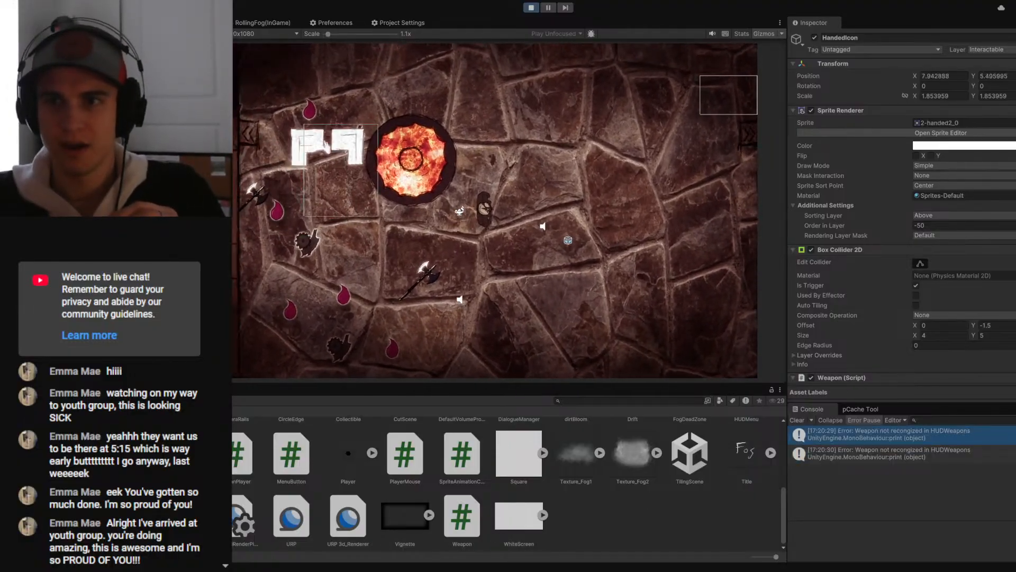
click(423, 271)
click(405, 271)
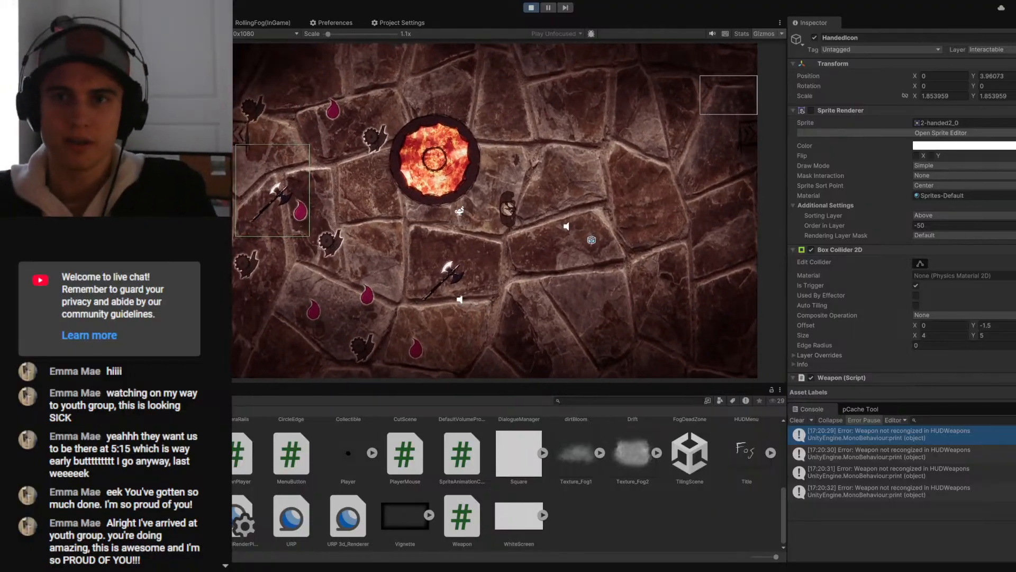
- Inspect the HUD Weapons slot elements on the Weapons object while equipping an axe through the HUD in the running game
click(117, 212)
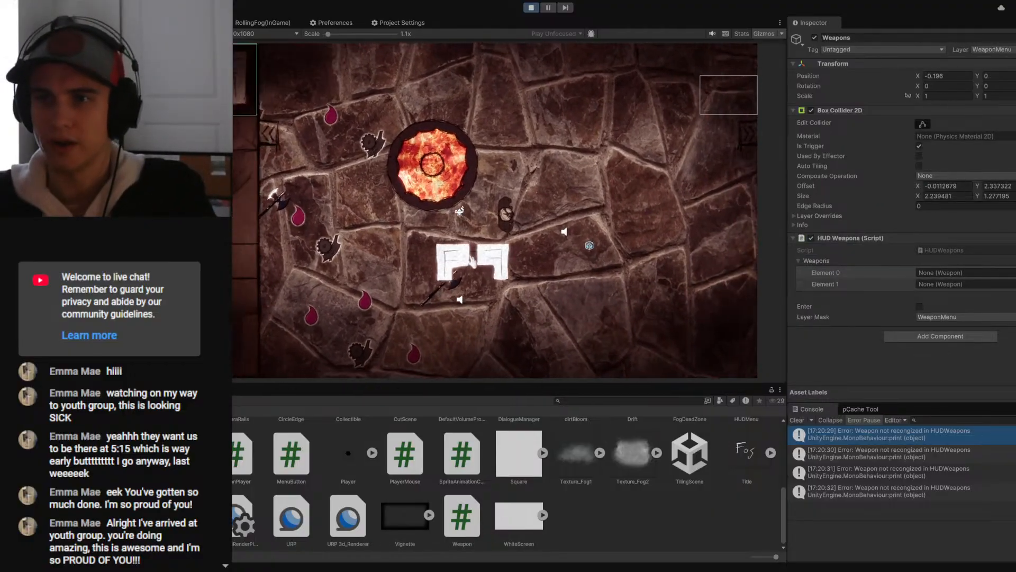
click(222, 85)
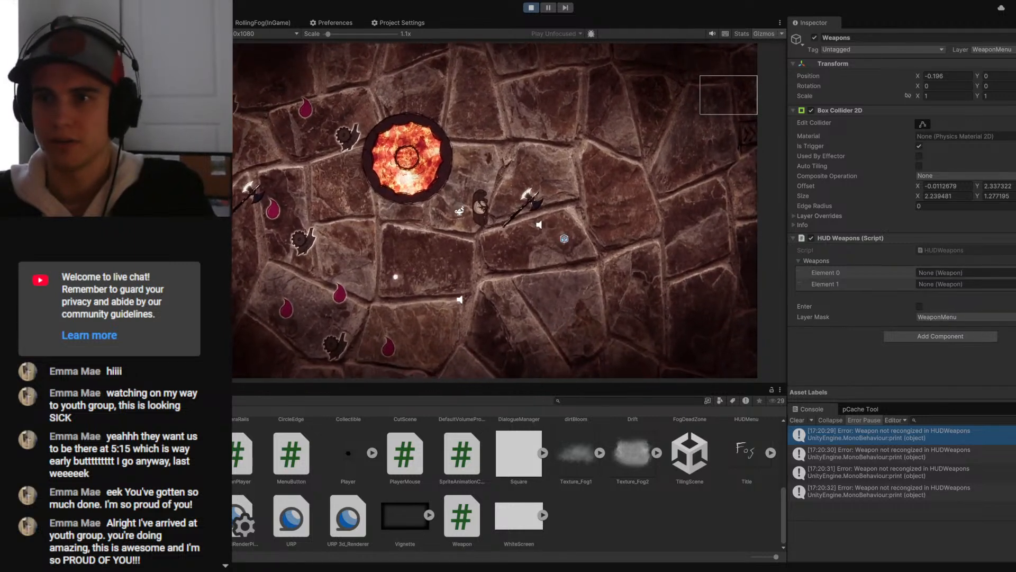
click(243, 85)
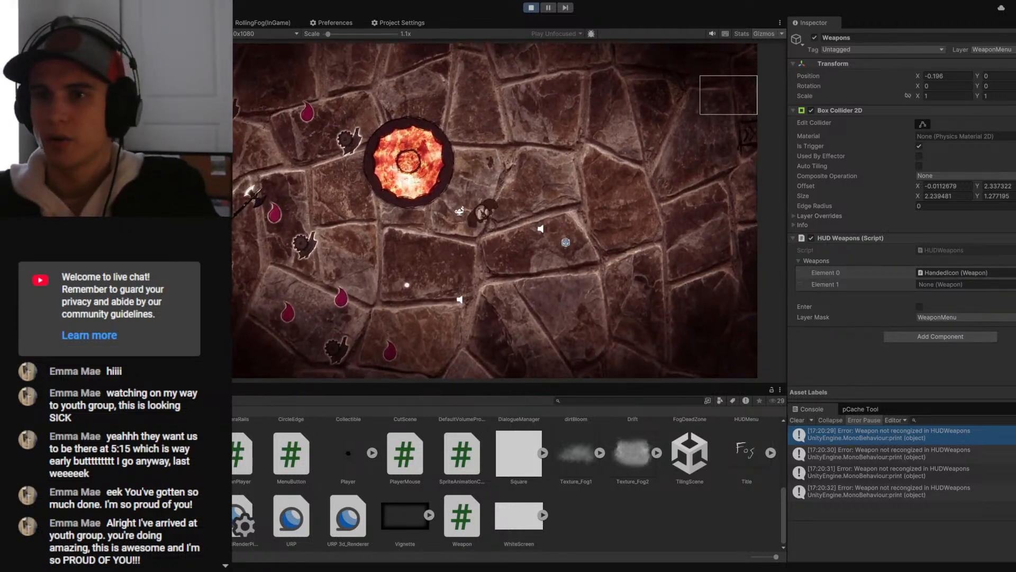
click(244, 84)
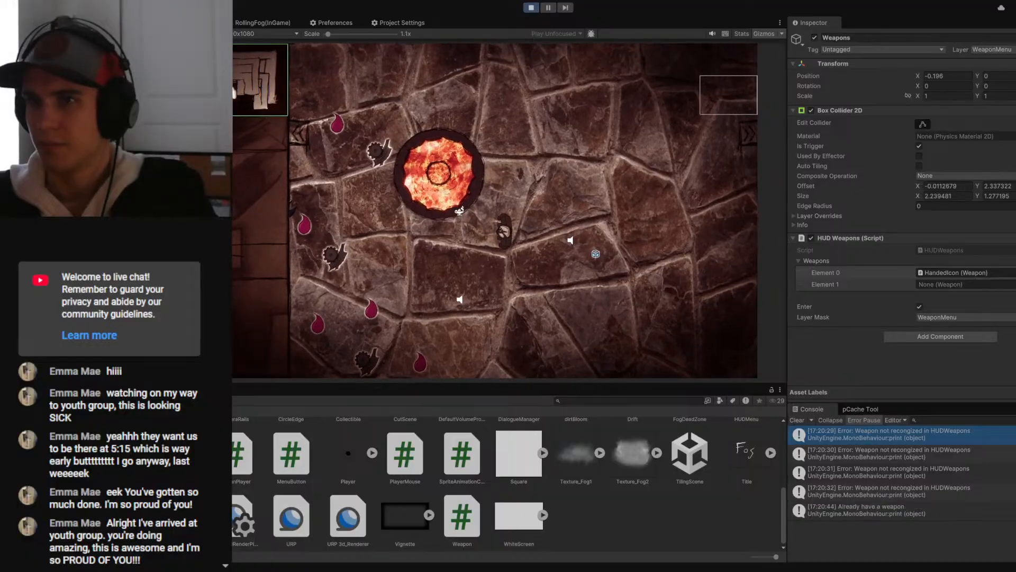
click(244, 85)
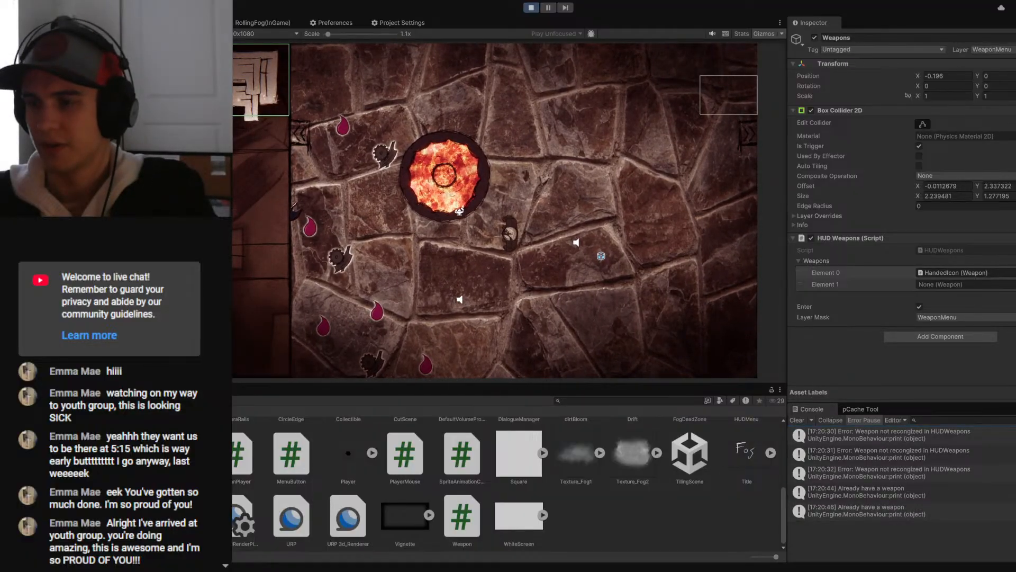
click(244, 85)
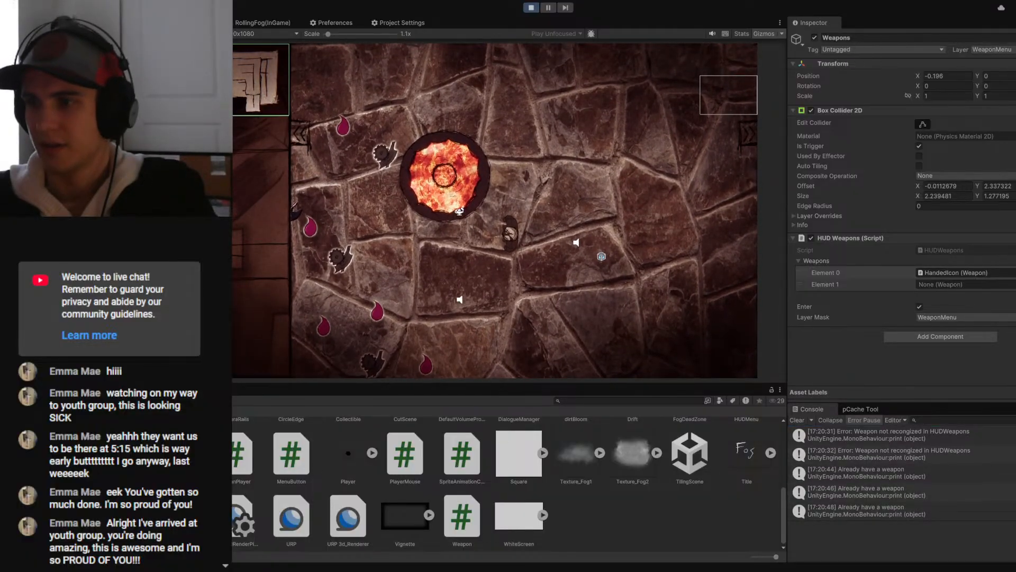
click(244, 84)
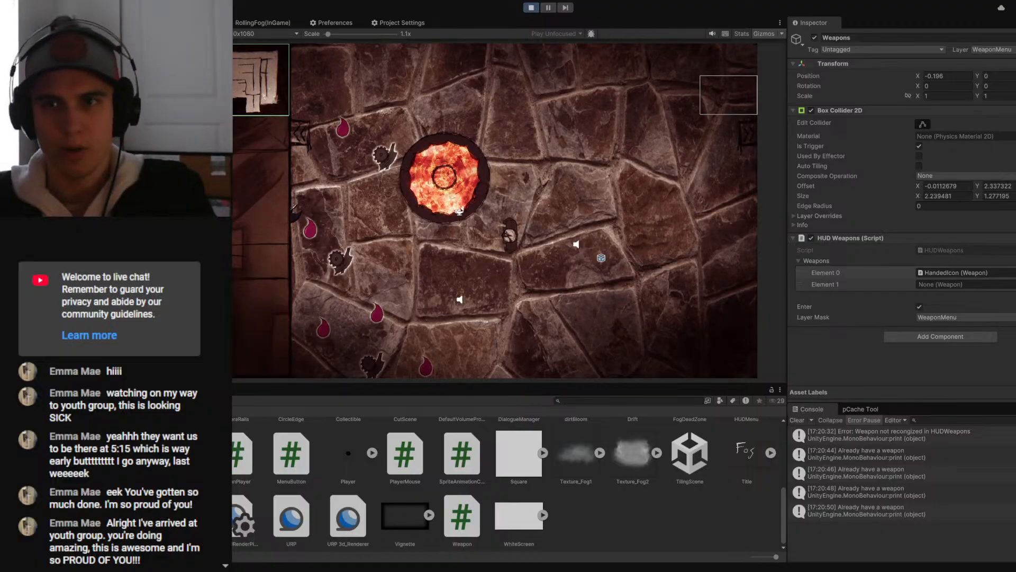
- Test moving the other axe between the arena and the HUD weapon slot, clearing the console between attempts
click(254, 85)
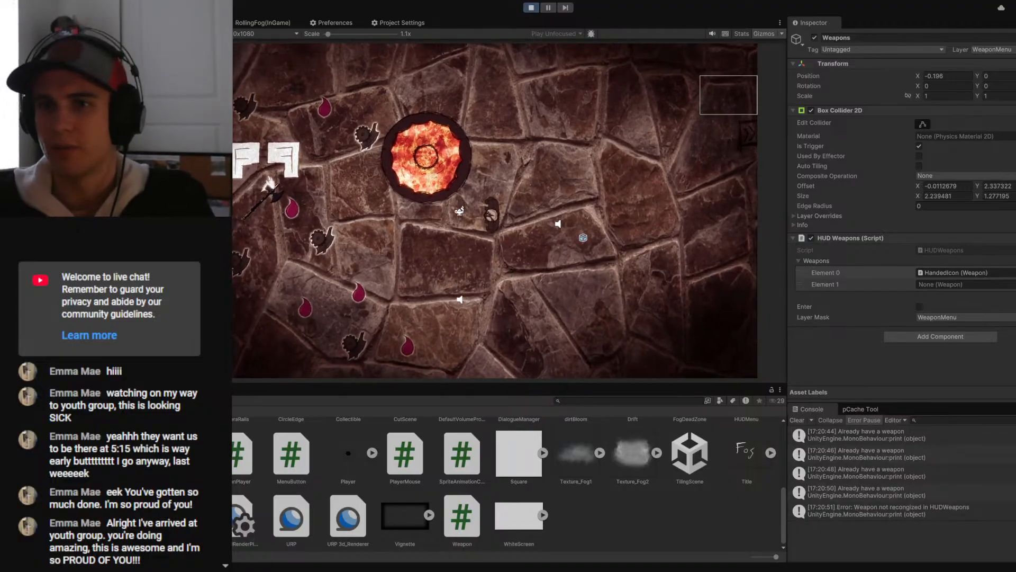
click(254, 85)
drag(254, 85, 495, 293)
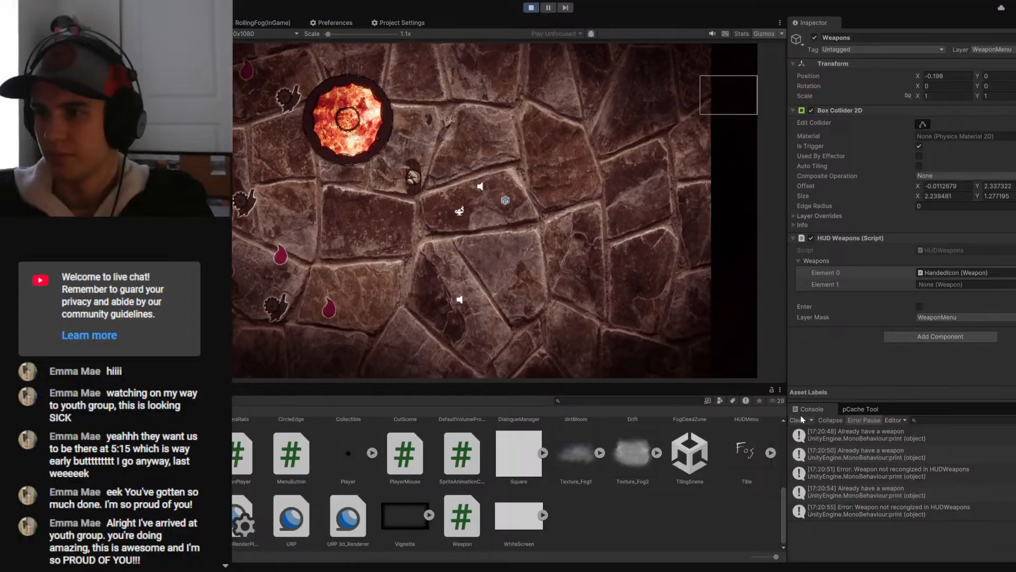
click(797, 420)
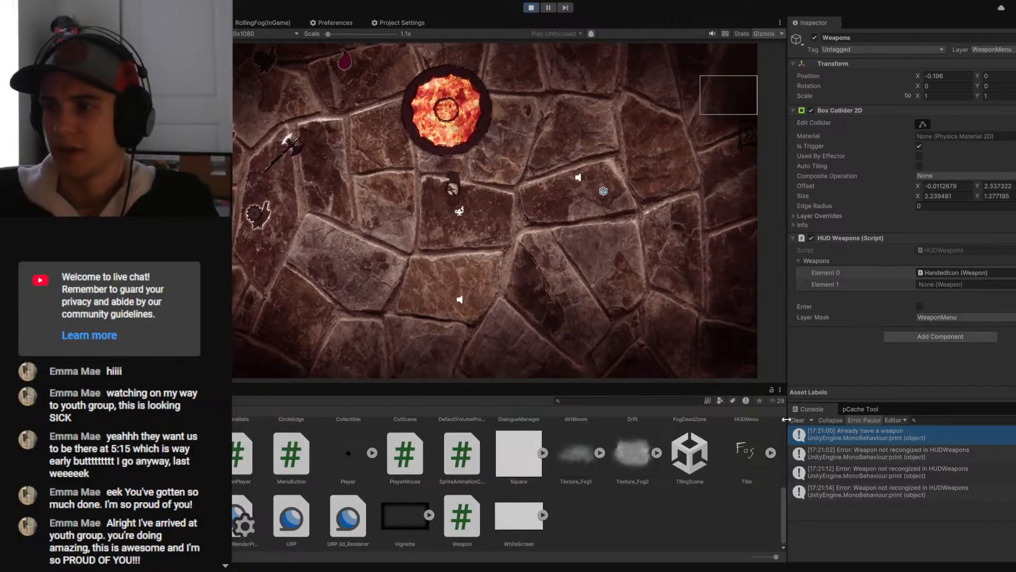
click(797, 420)
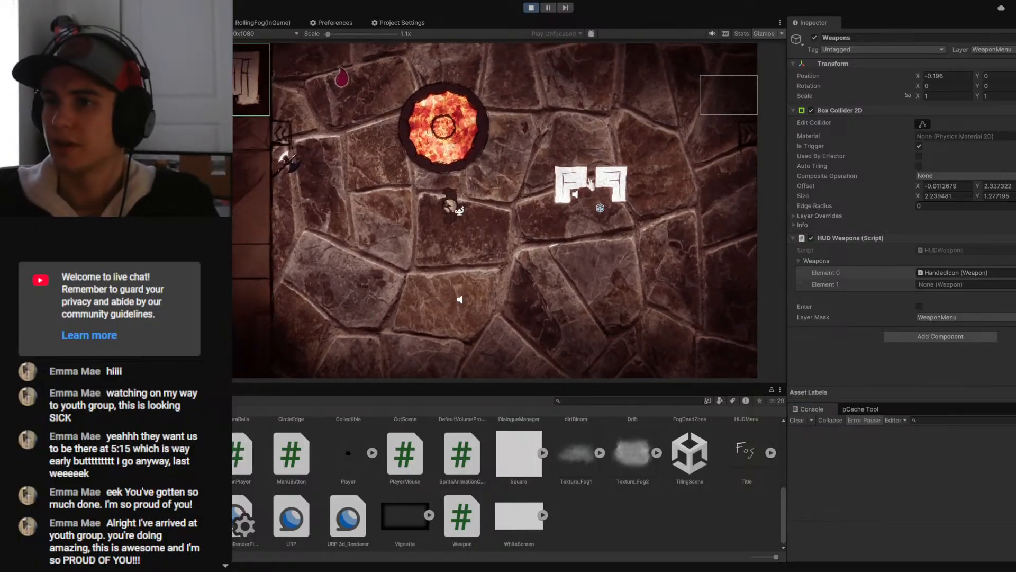
click(575, 194)
- Restart the Arena scene to retest handling the axes with empty weapon slots, and stop the run
click(531, 8)
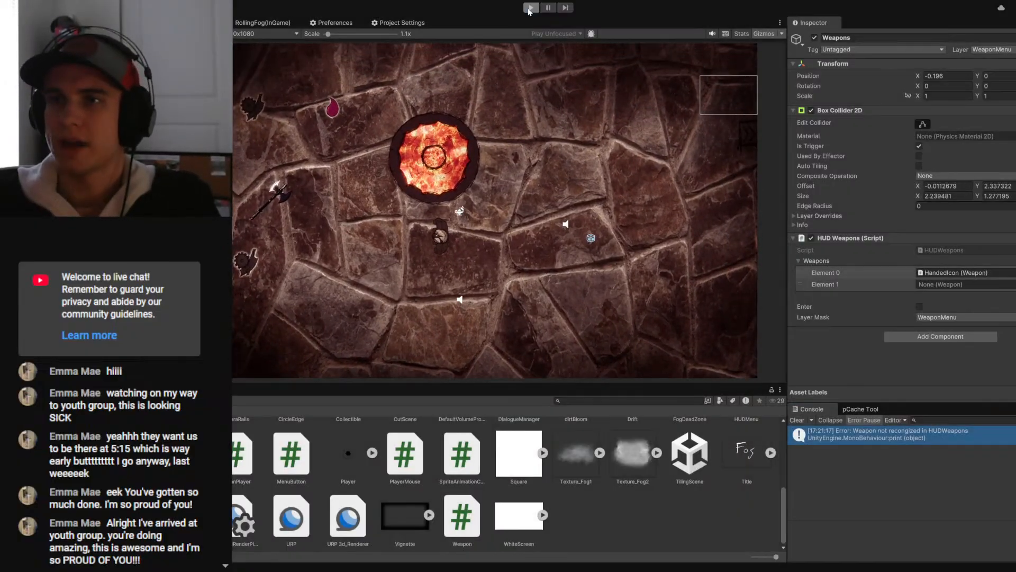
click(531, 7)
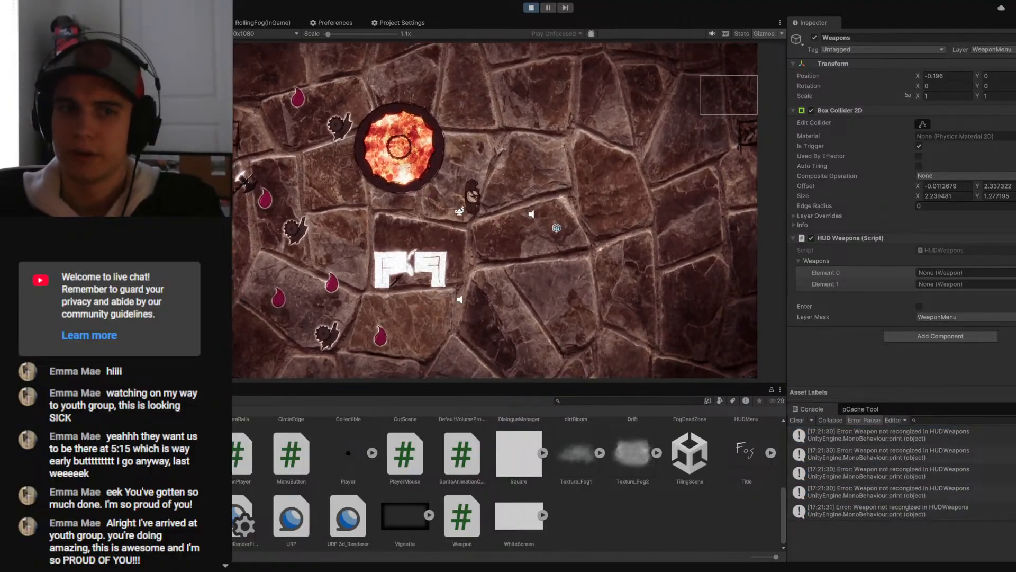
click(531, 8)
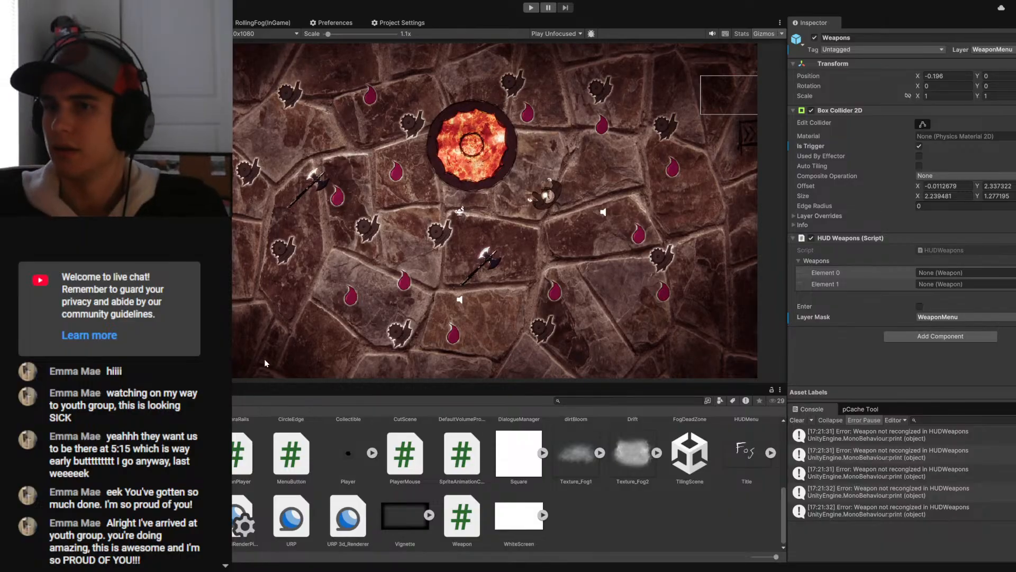
- Run the Arena scene again with the Weapons object deselected and resume the paused game
click(214, 349)
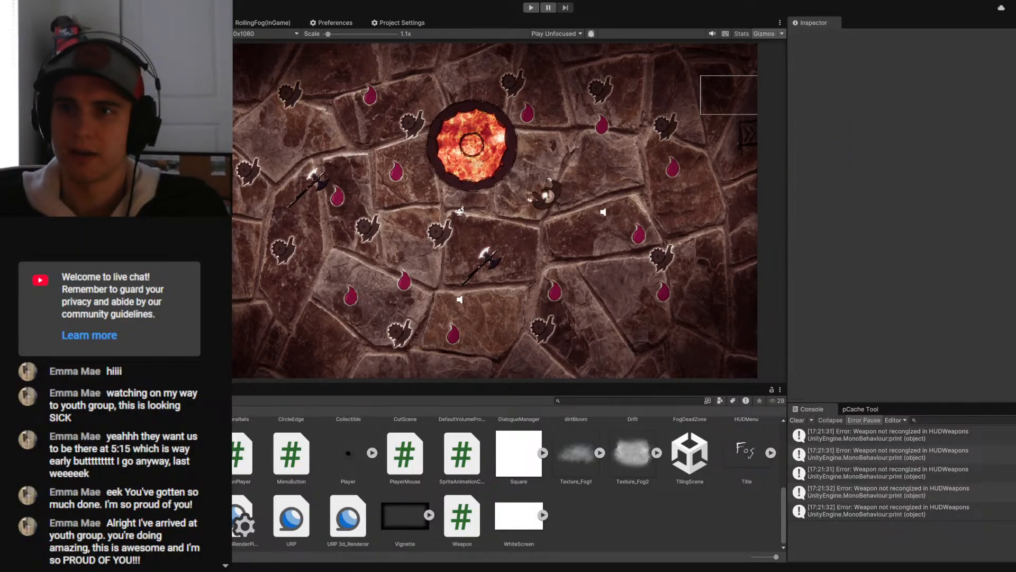
key(ctrl+p)
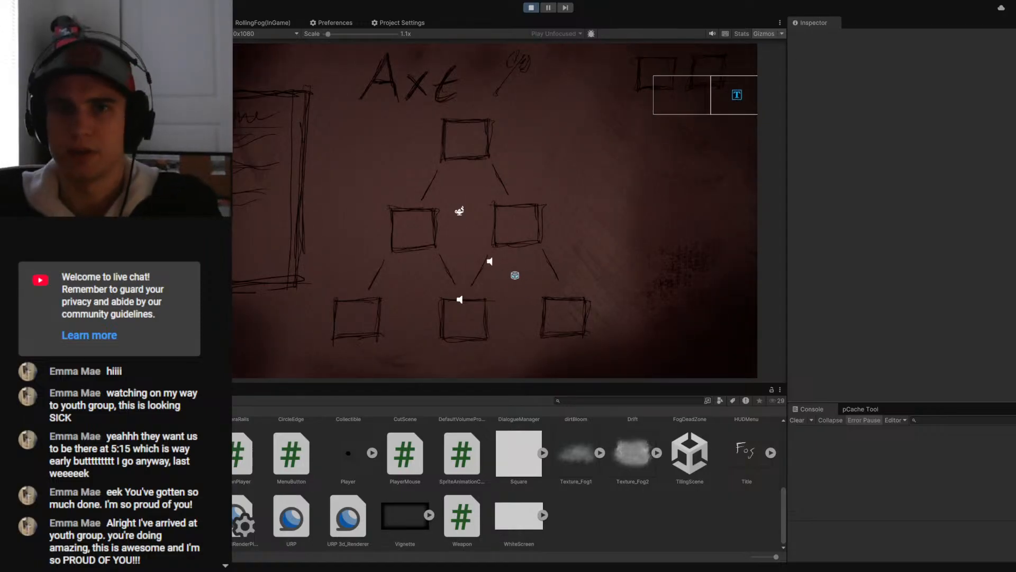
key(ctrl+a)
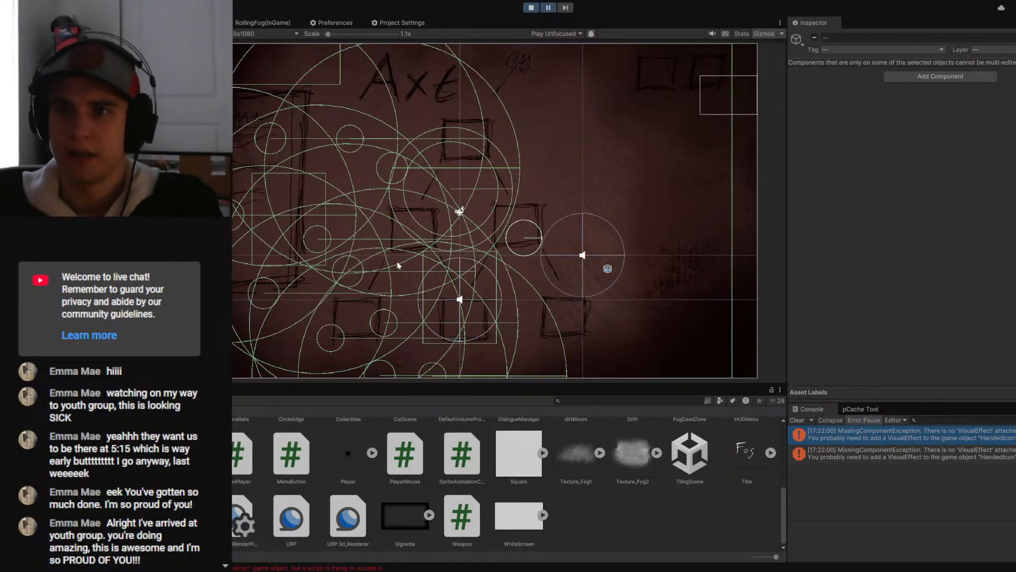
click(546, 10)
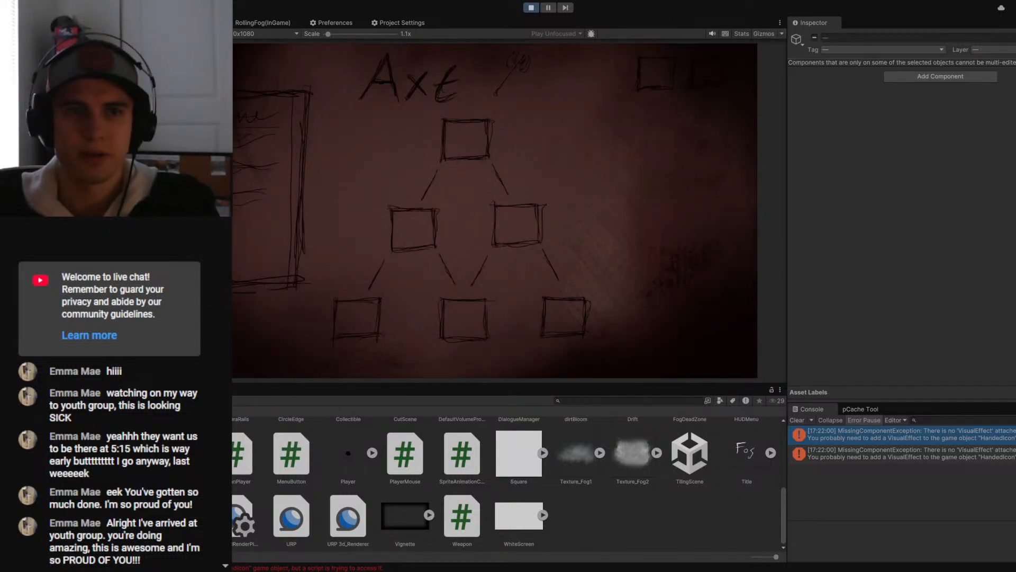
- Test toggling the Axt upgrade menu in the running game, and stop the run
key(Tab)
key(Tab)
key(Tab)
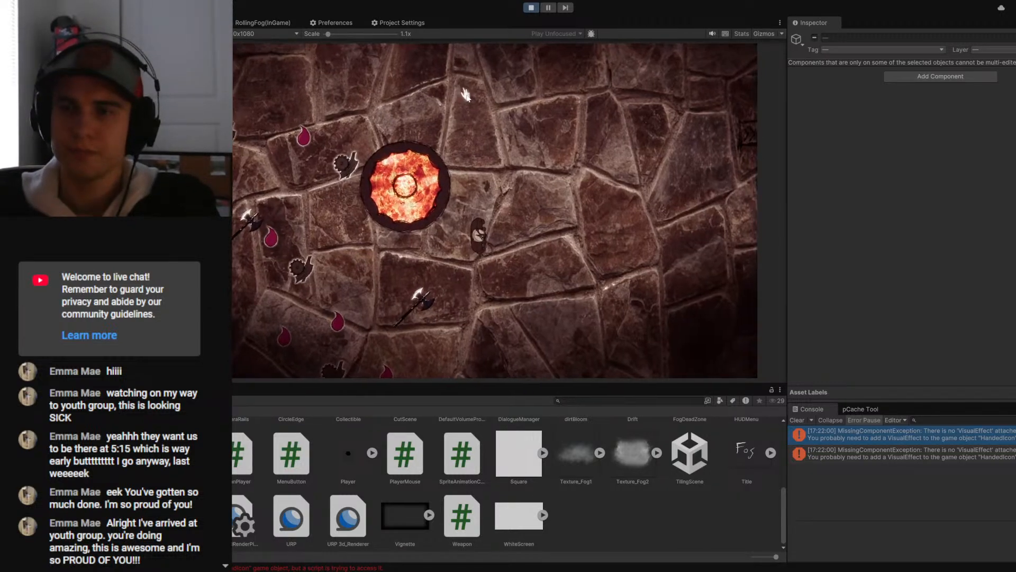
key(Tab)
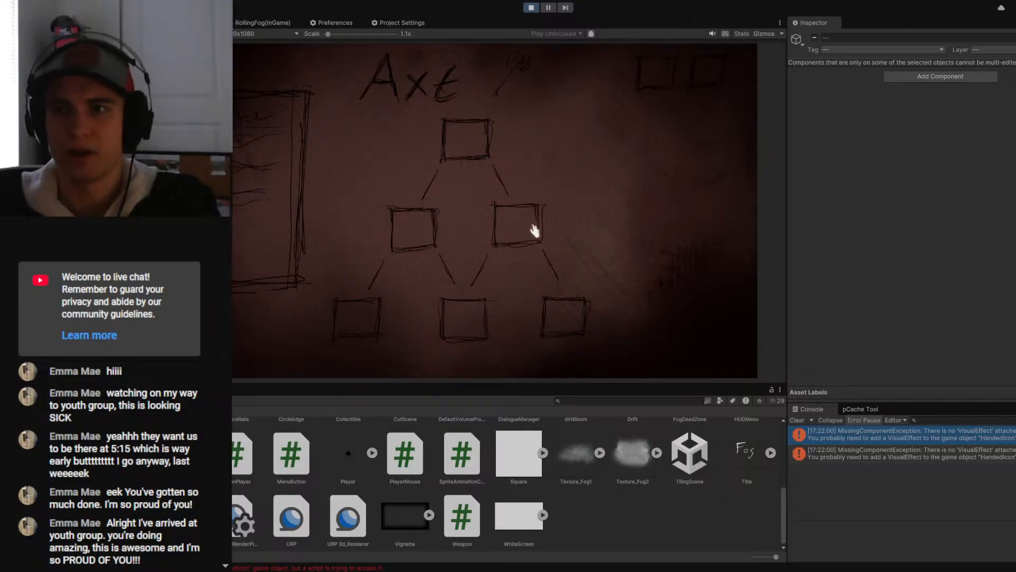
click(531, 8)
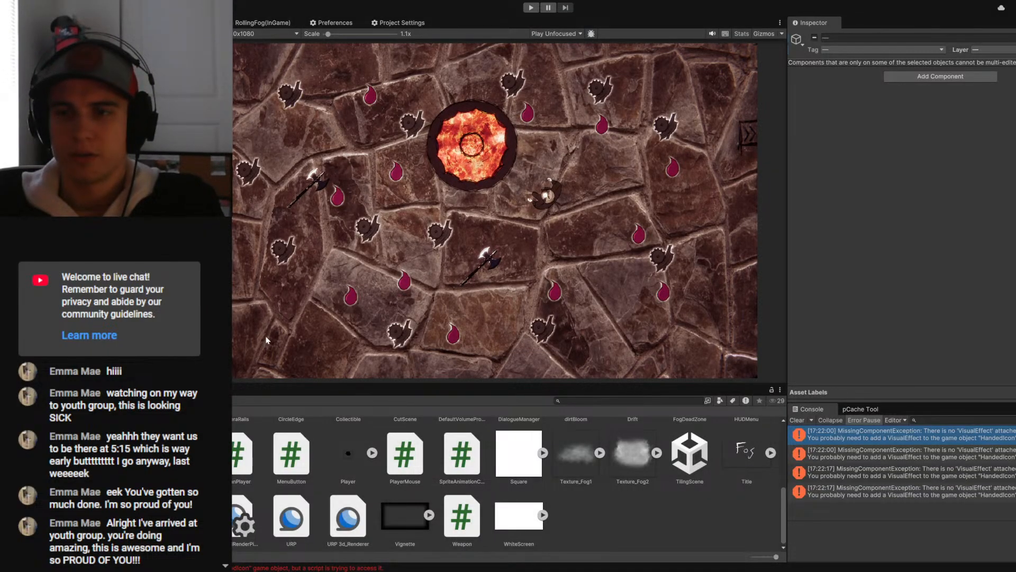
- Open the Chapter0 scene from the Scenes folder and run it
scroll(239, 480, up, 5)
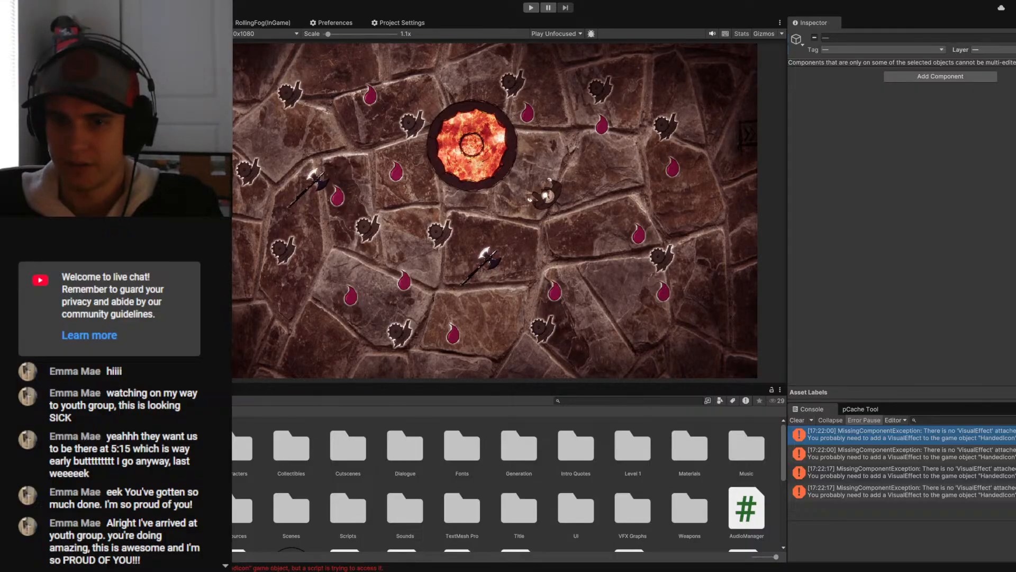
double_click(291, 511)
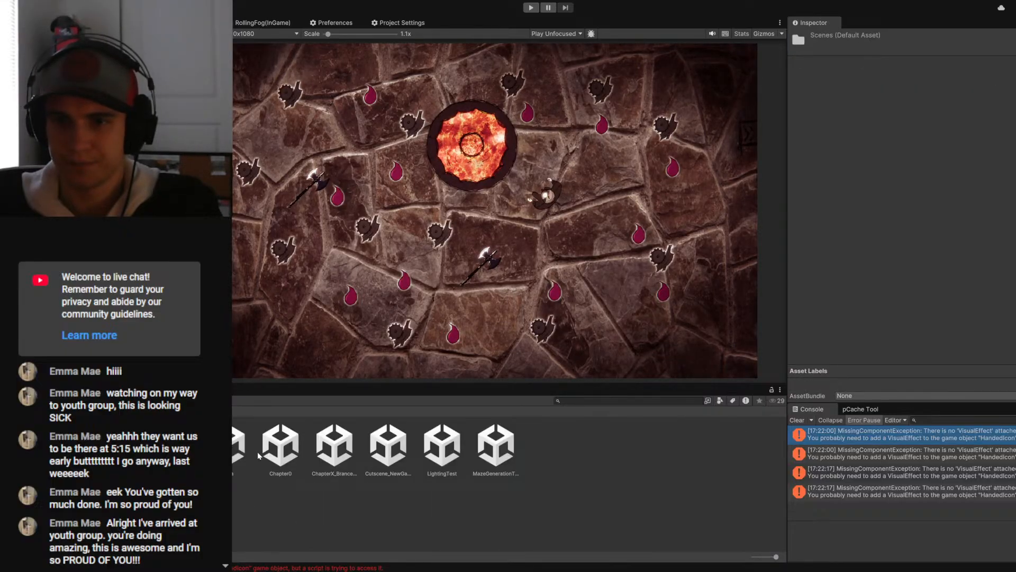
click(283, 450)
double_click(285, 464)
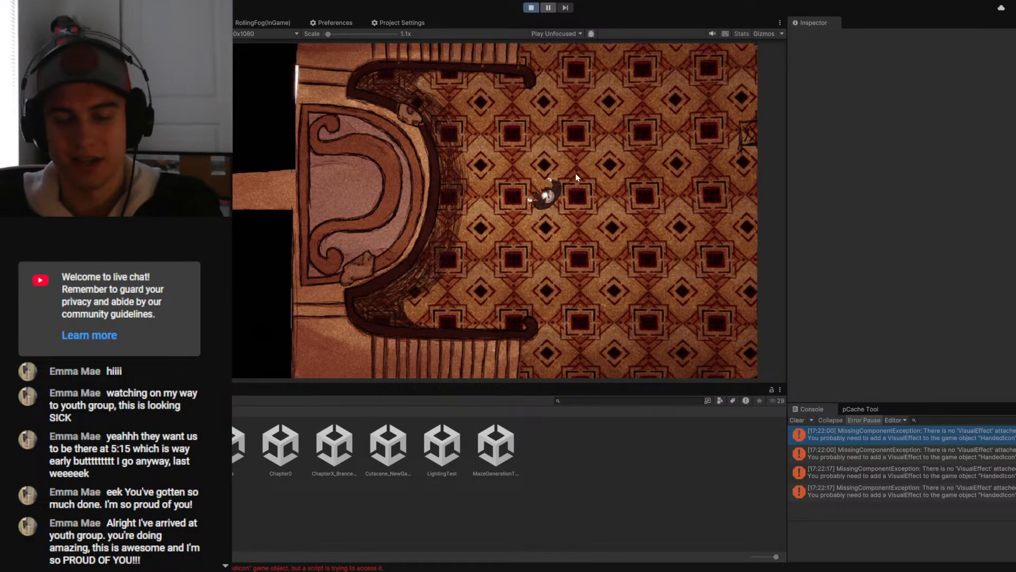
- Walk the character from the starting hall through the carpeted table room and past the round pillars into the maze room
key(d)
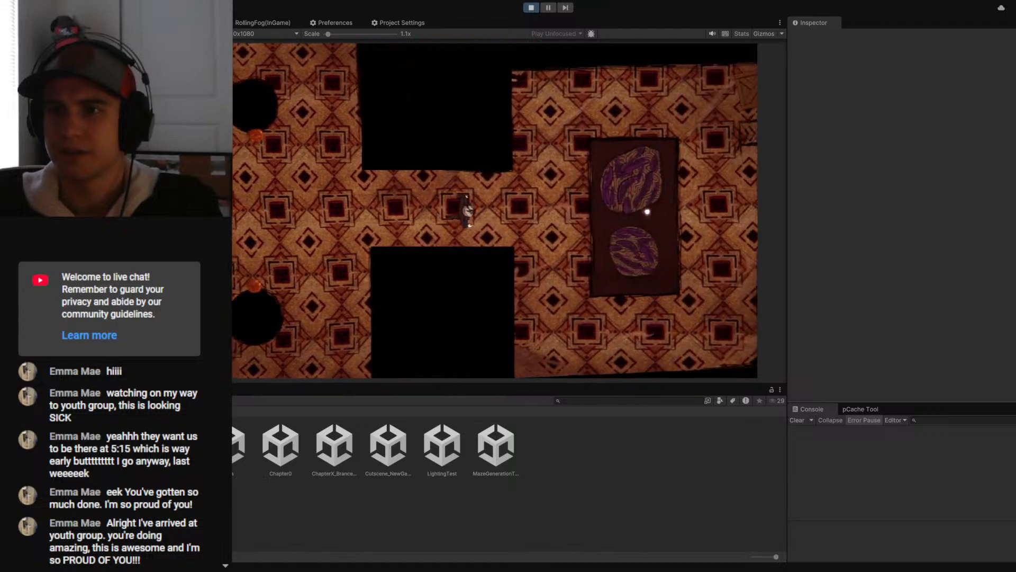
key(s)
key(s)
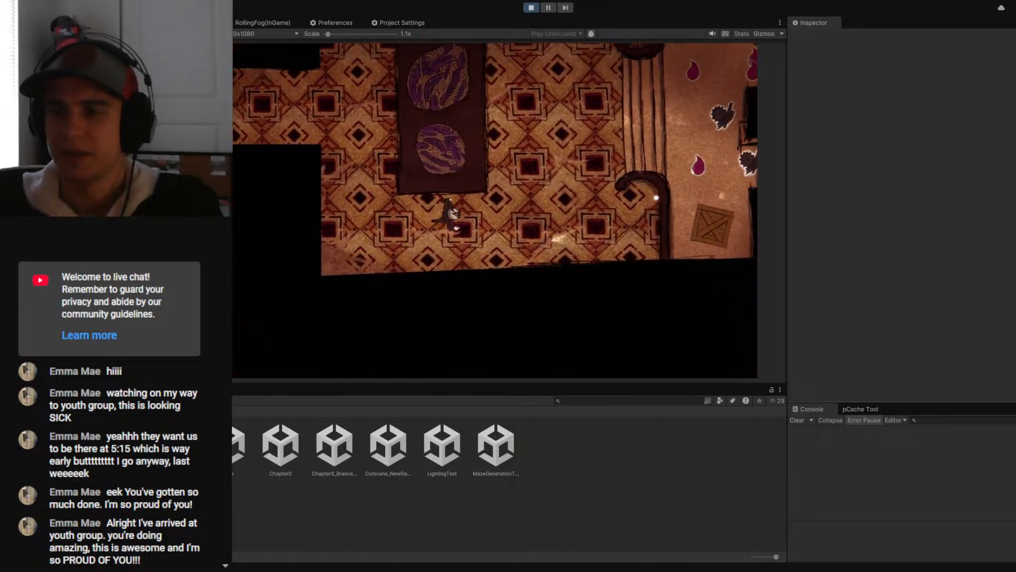
key(d)
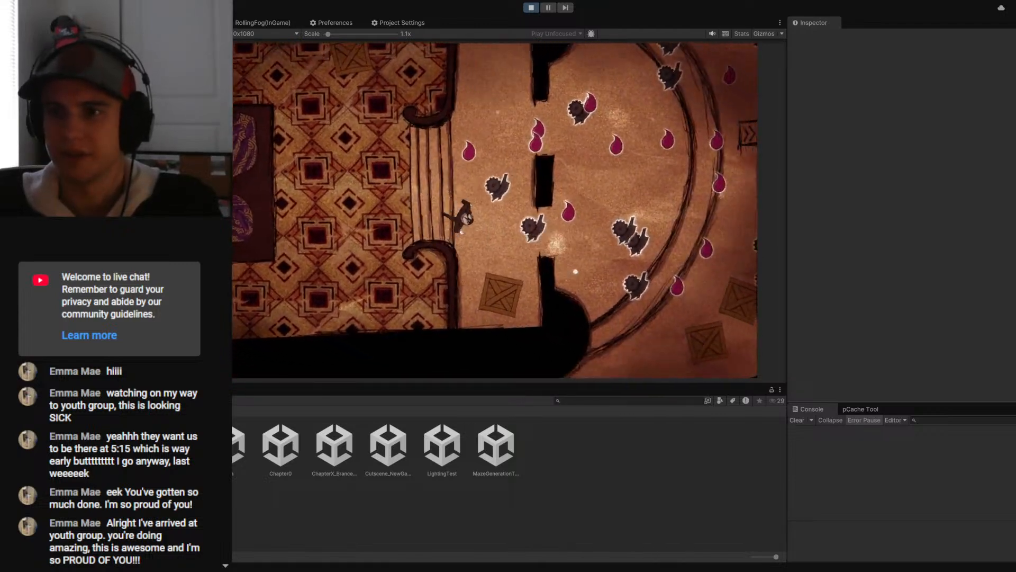
key(d)
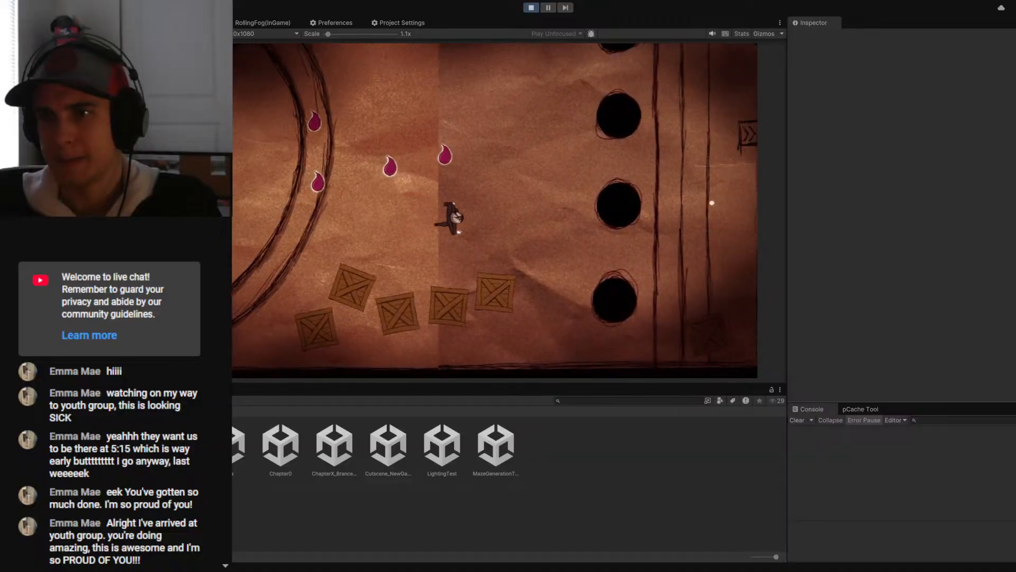
key(d)
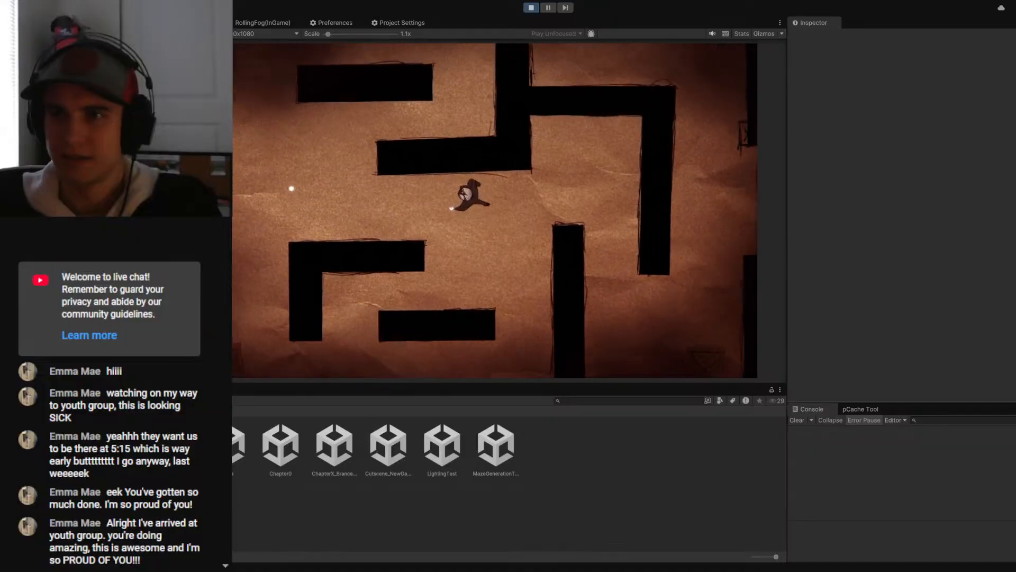
- Return to the half-circle room and collect the remaining red drop pickups
key(a)
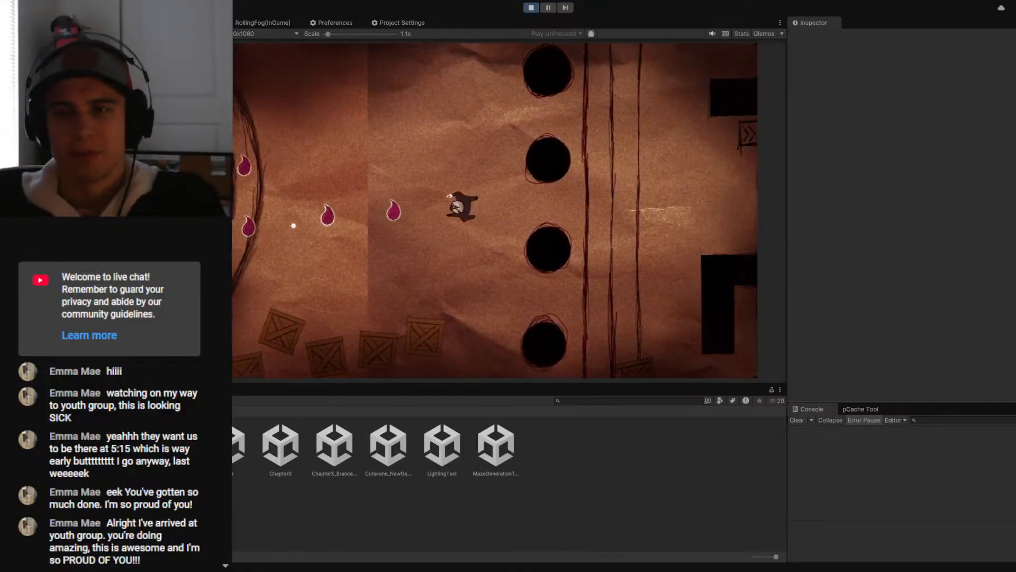
key(a)
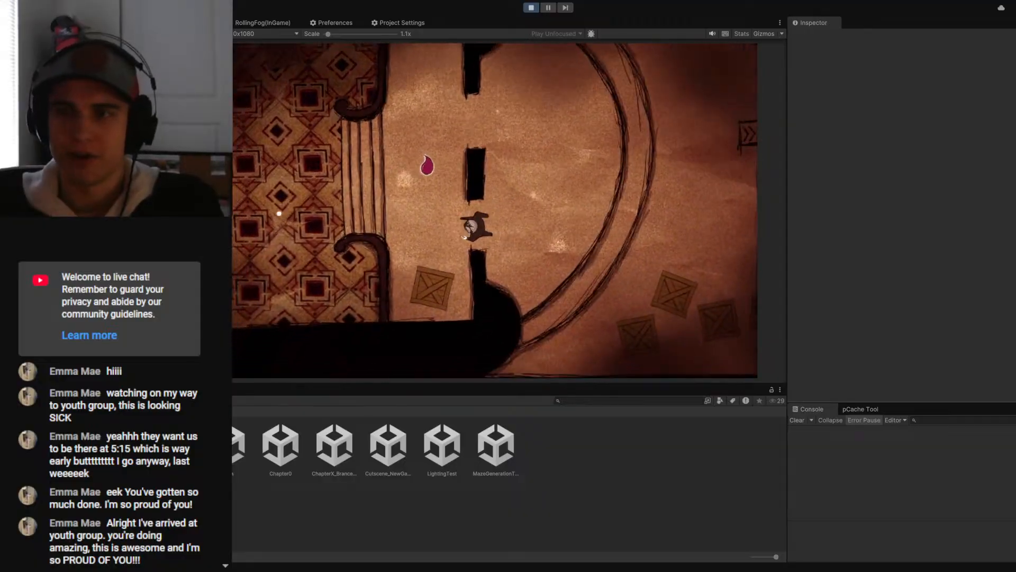
key(d)
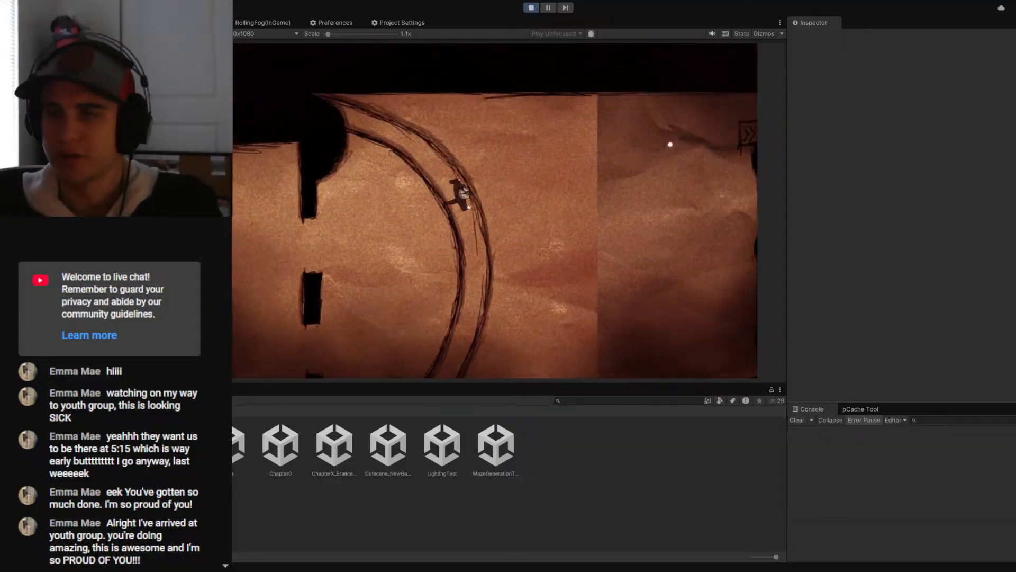
- Lead the character past the four pillars and around the maze walls, through the two-pillar room to its far exit
key(d)
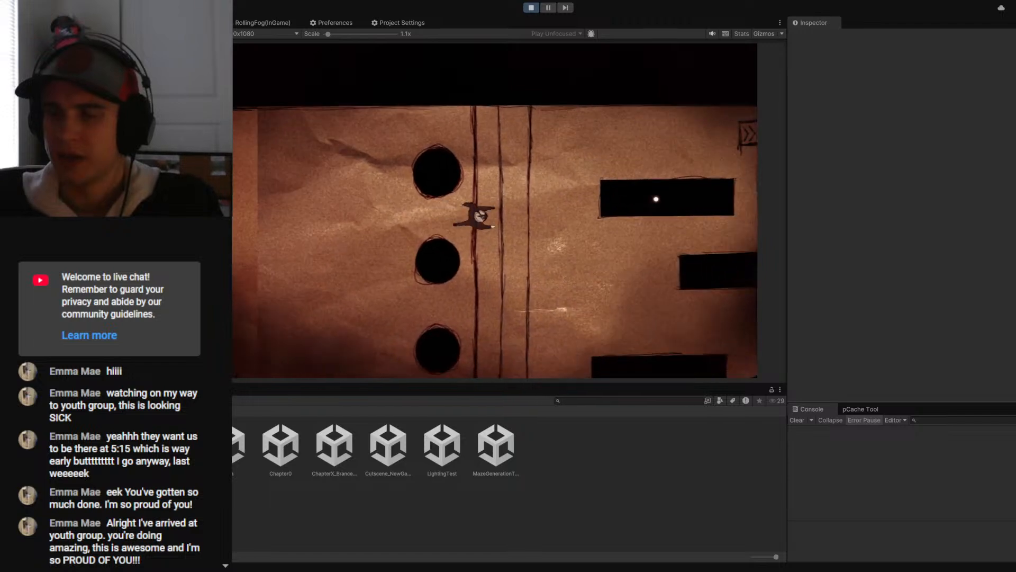
key(d)
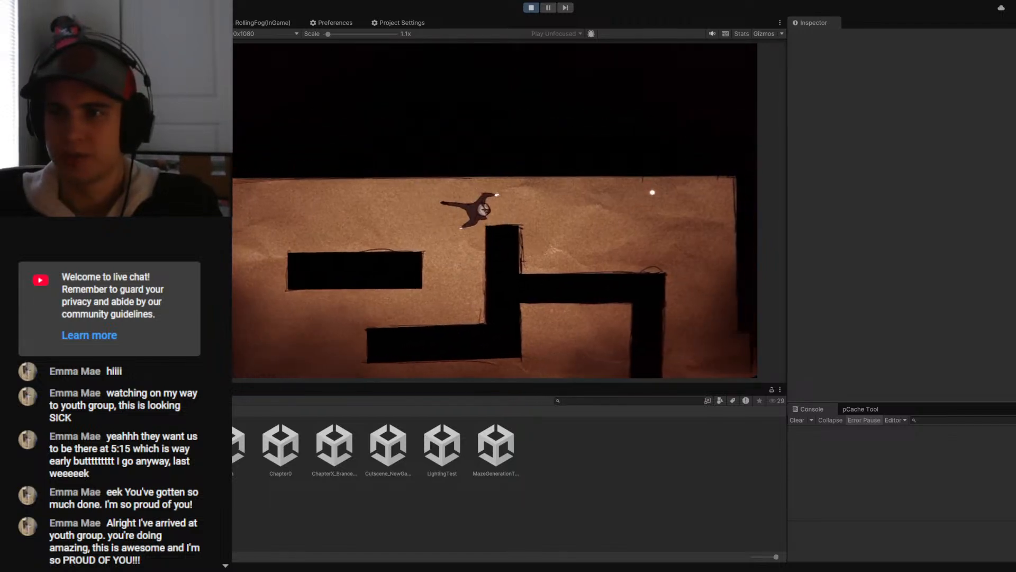
key(s)
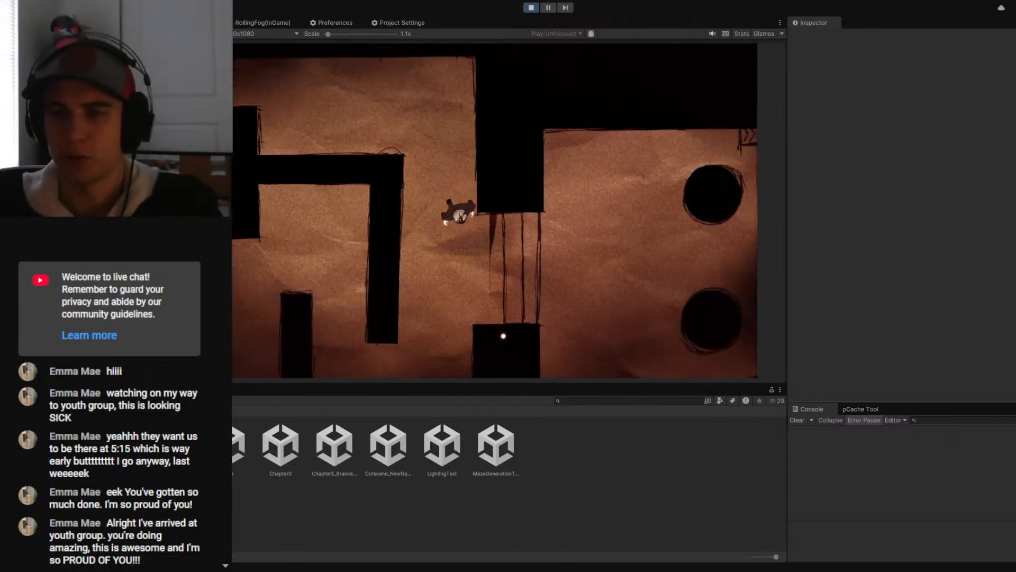
key(d)
key(d)
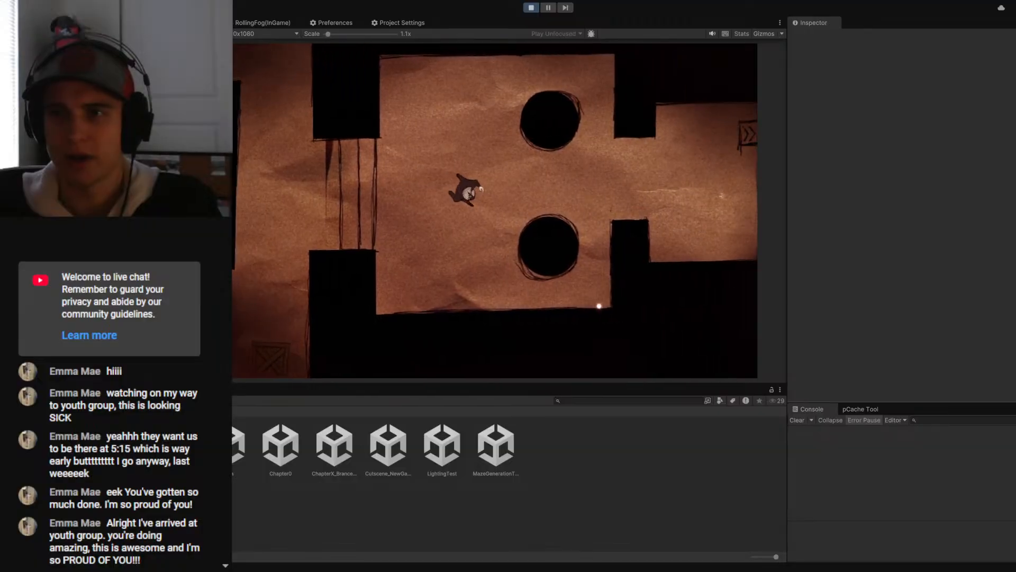
key(d)
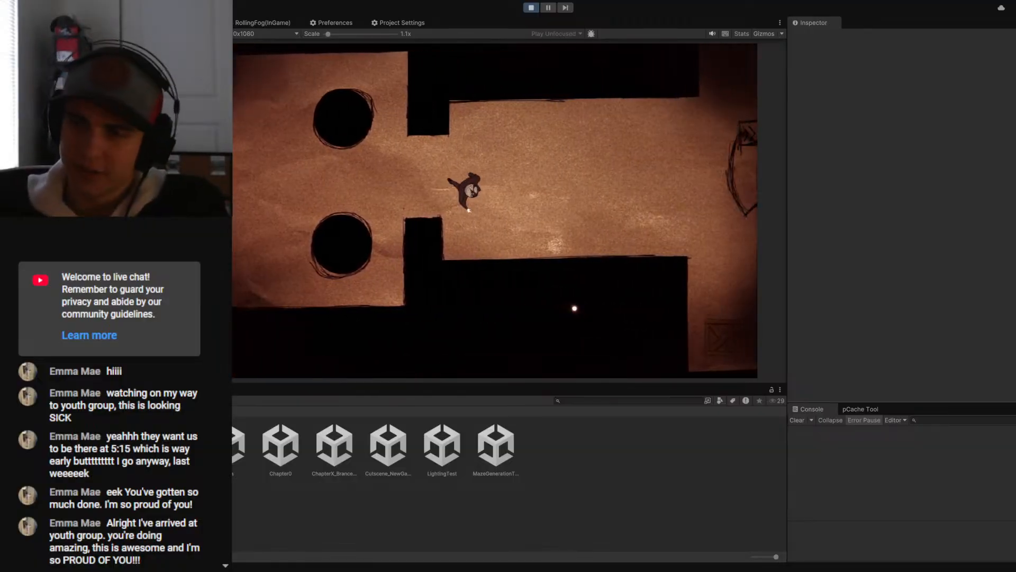
- Explore the room with the cross drawing on the floor and continue over the steps into the crate hall
key(d)
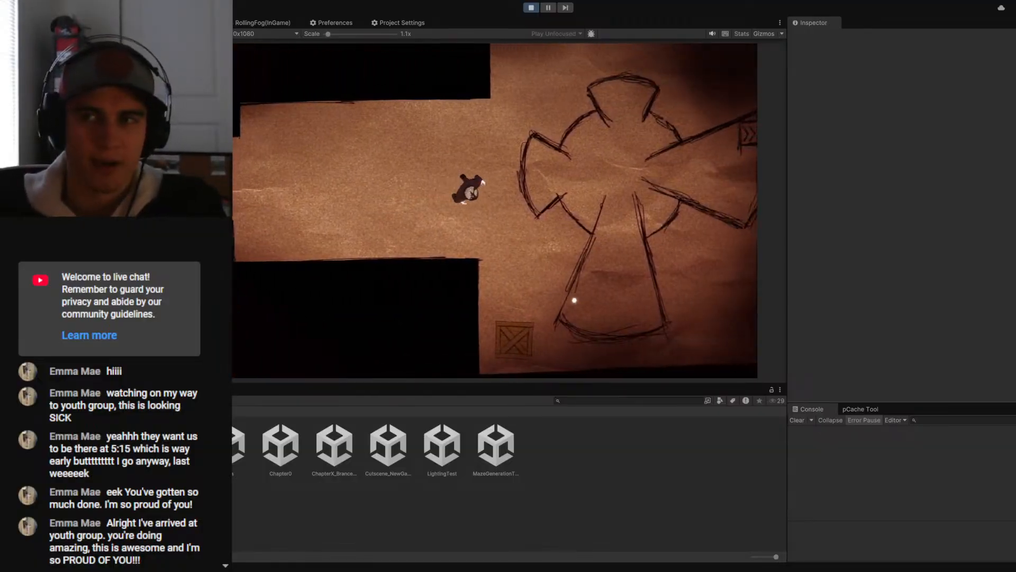
key(d)
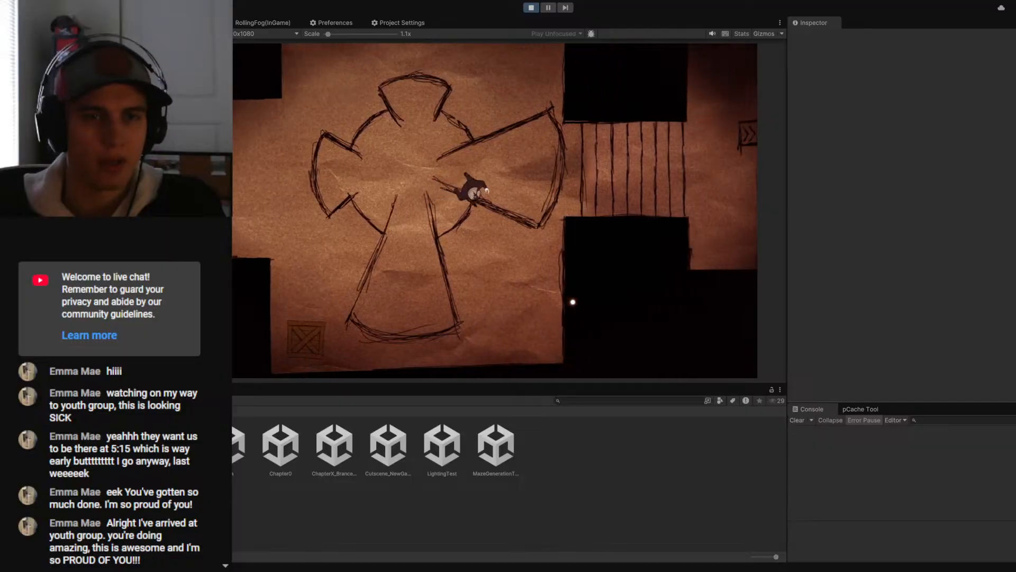
key(d)
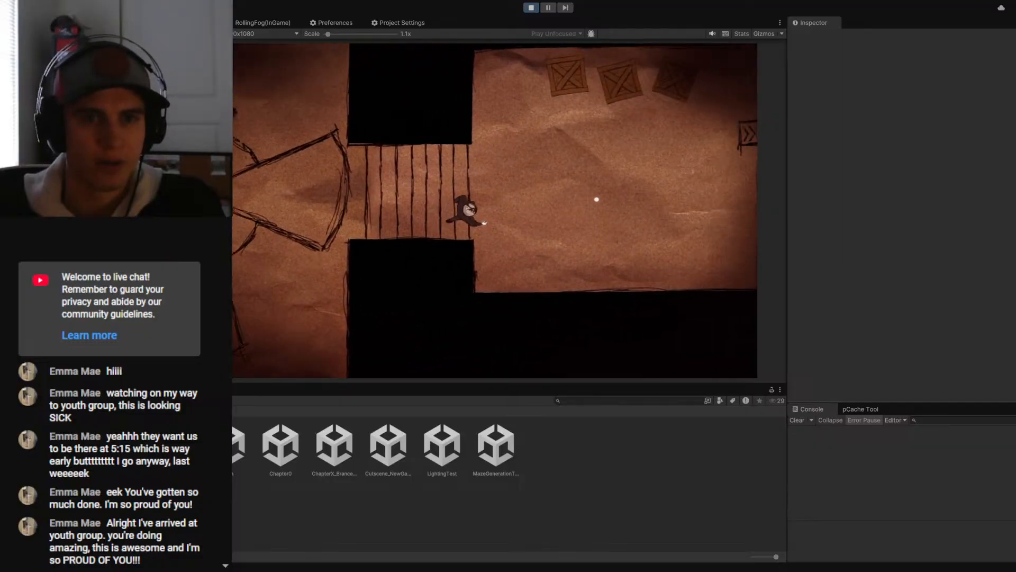
key(d)
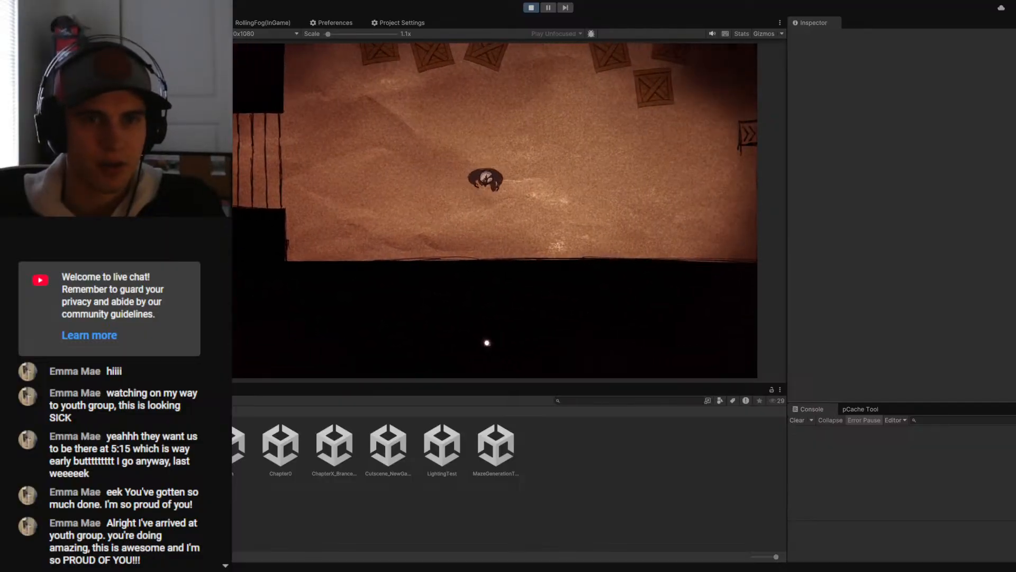
key(d)
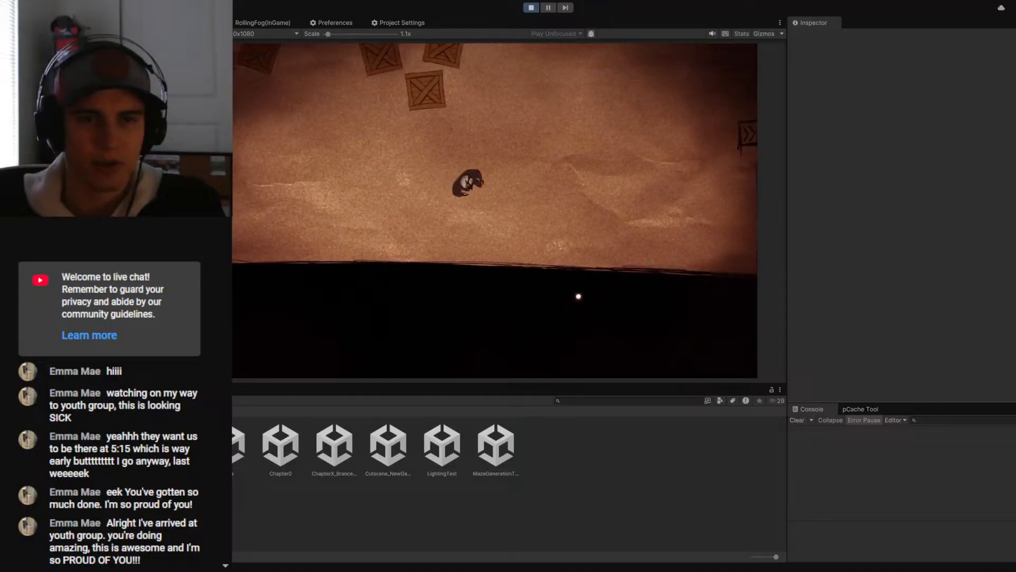
key(d)
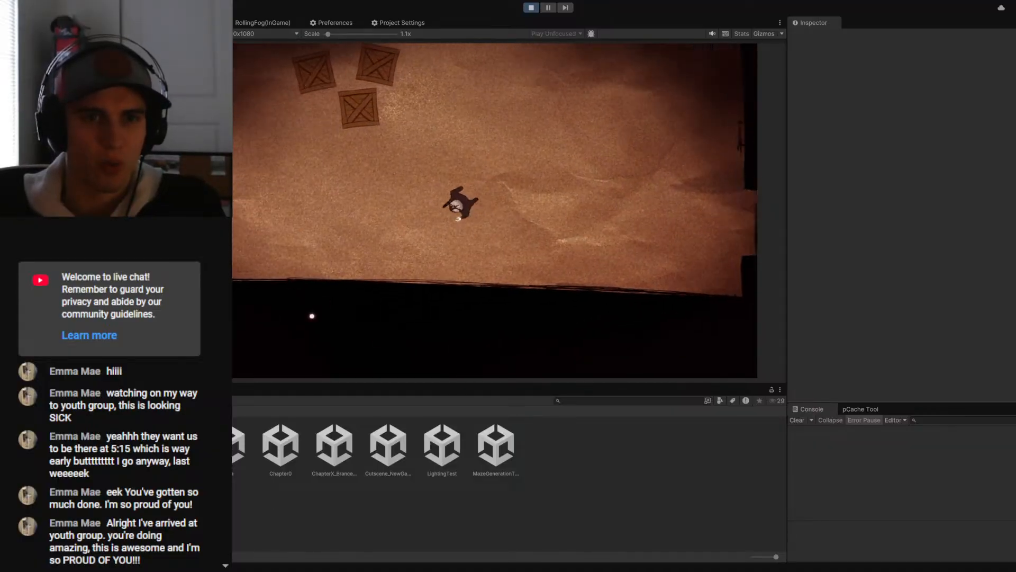
- Walk the character back from the crate hall through the cross-drawing room to the steps before the maze
key(a)
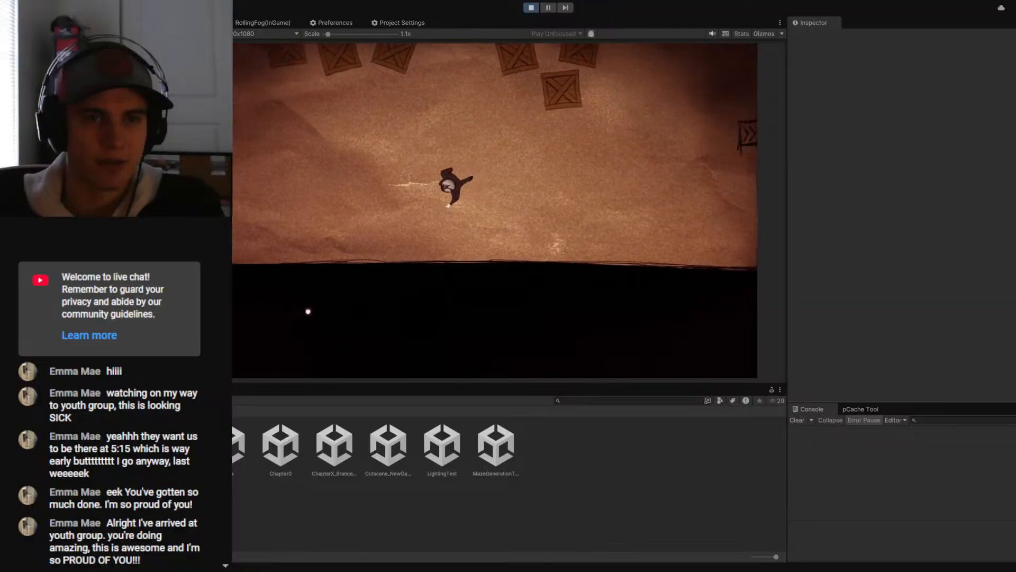
key(a)
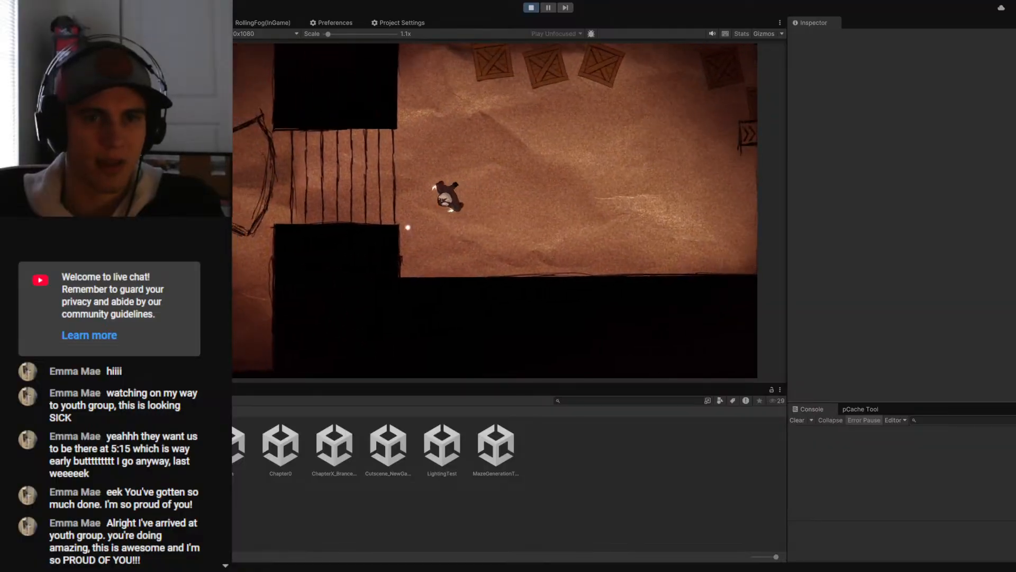
key(a)
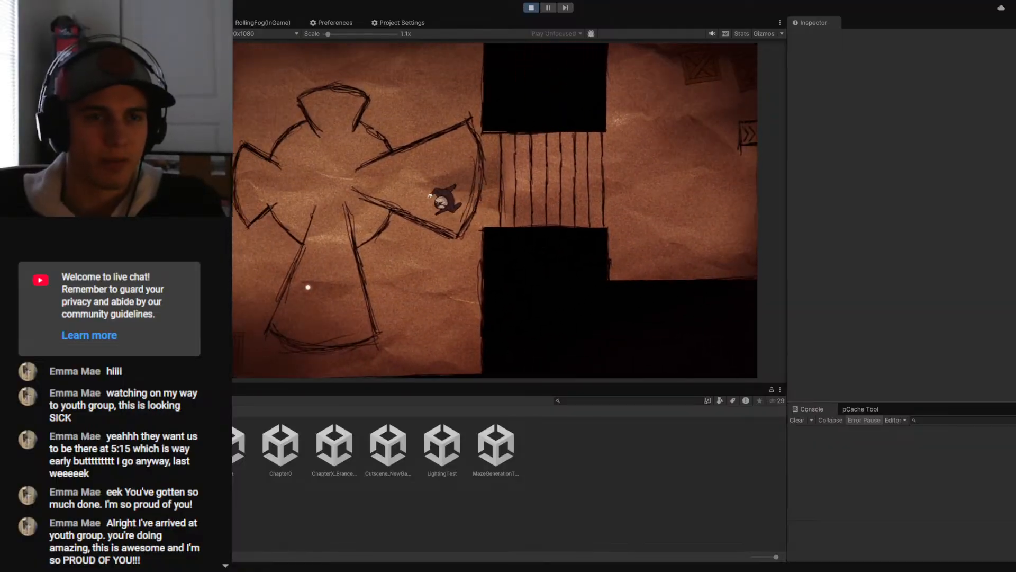
key(a)
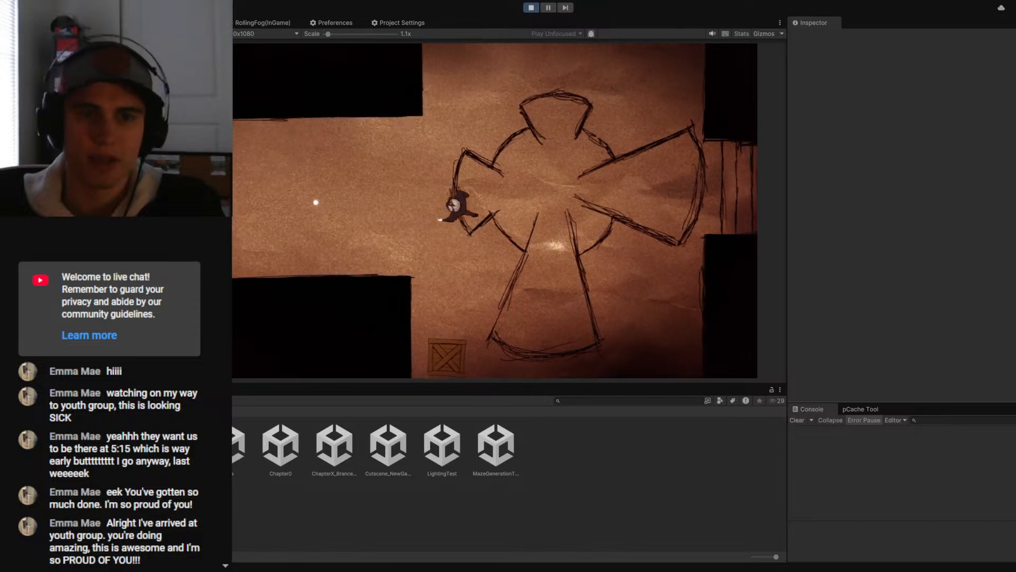
key(a)
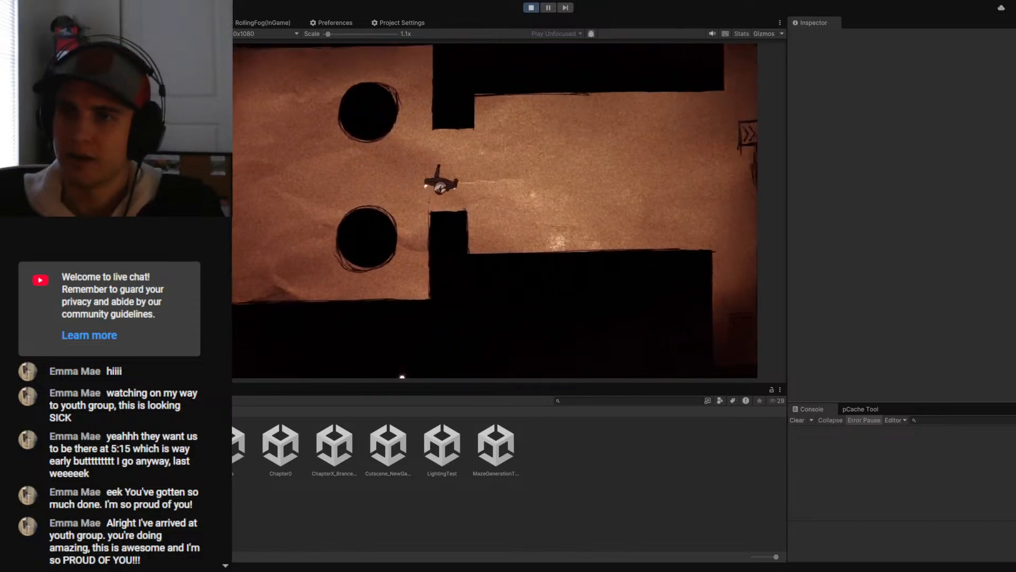
key(a)
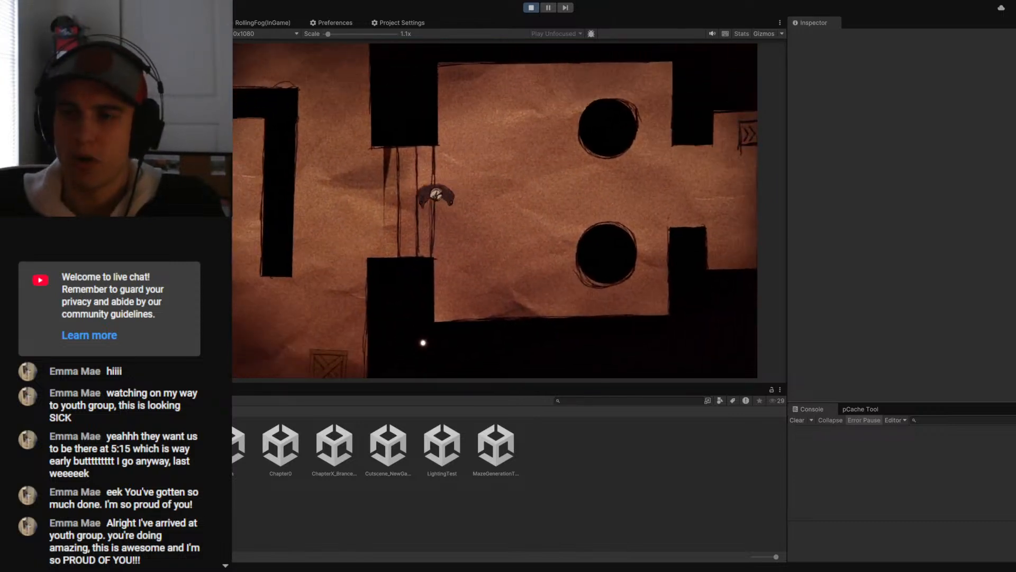
- Bring the character back through the maze and half-circle room to the carpeted table room
key(s)
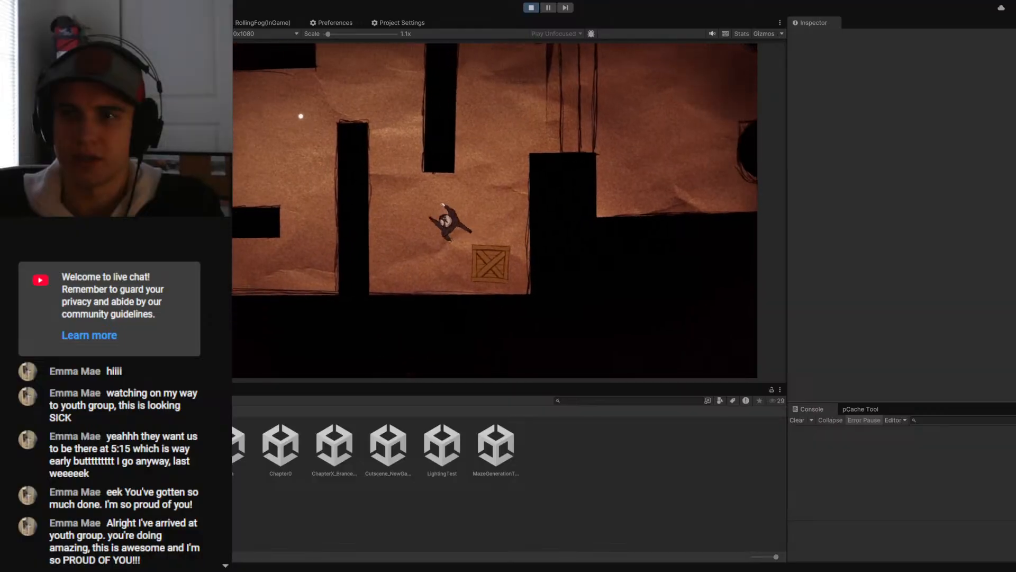
key(w)
key(a)
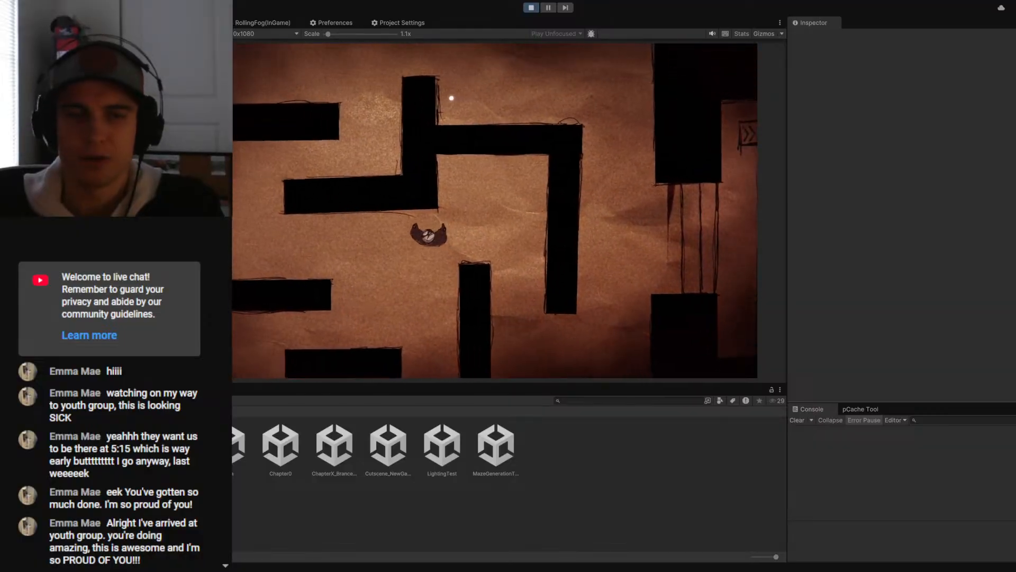
key(a)
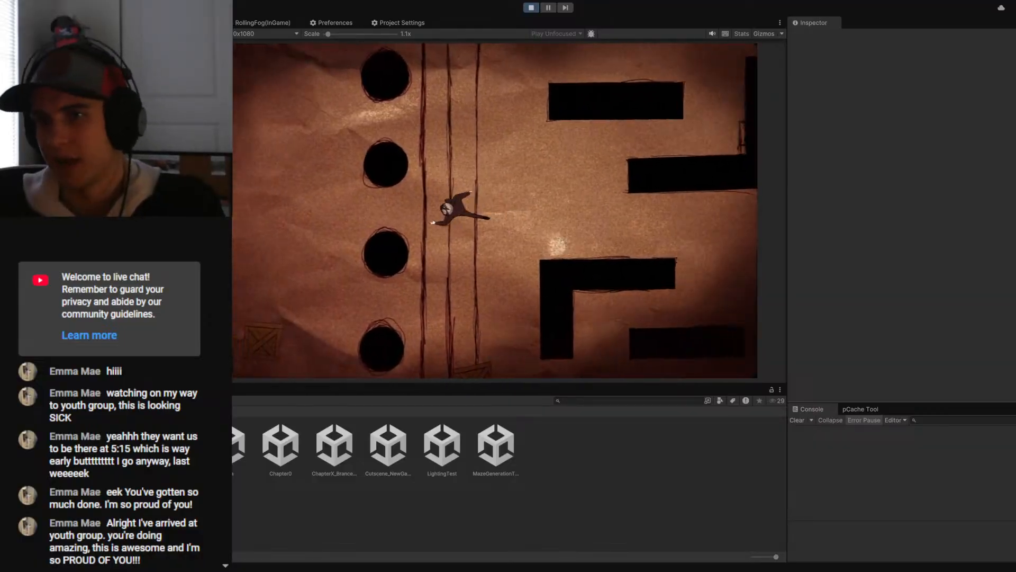
key(a)
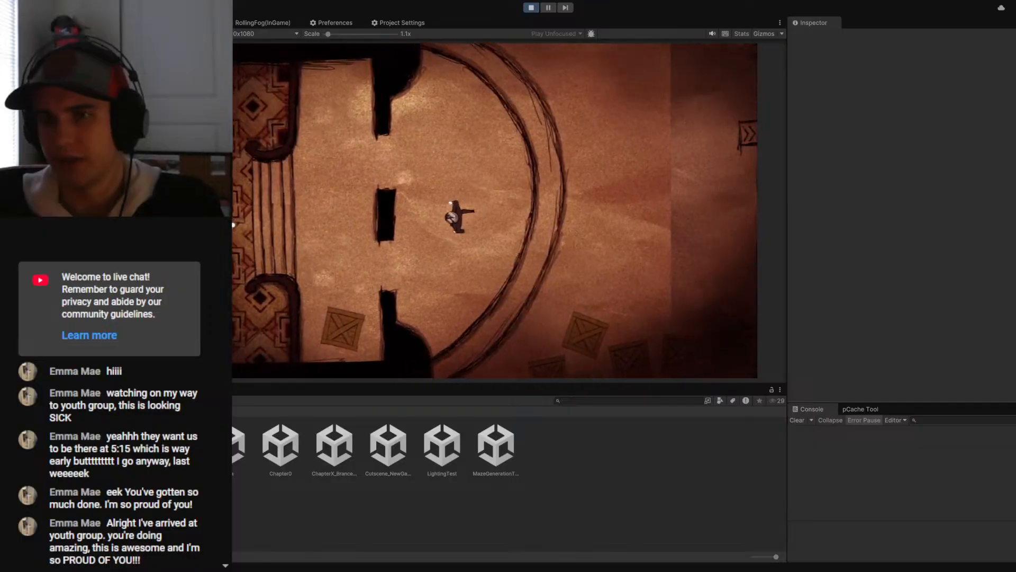
key(a)
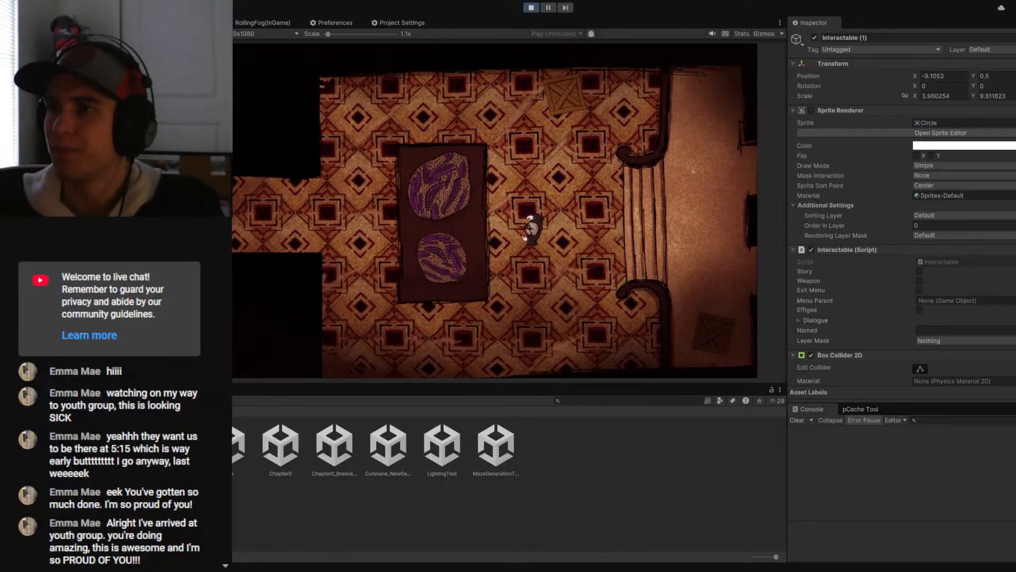
- Enable Story on the Interactable objects, and set both their layer and their script's Layer Mask to Interactable
click(920, 272)
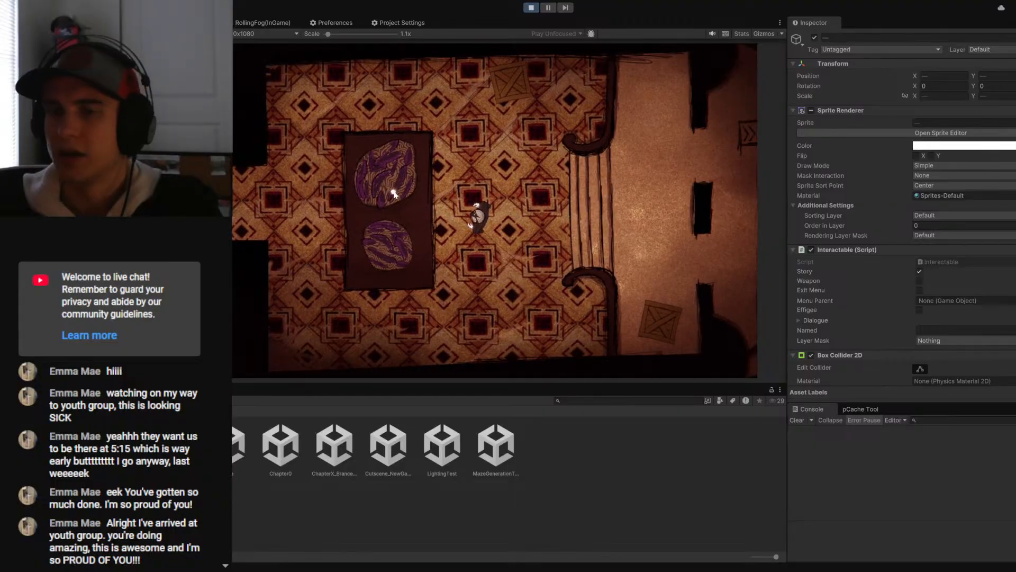
click(978, 50)
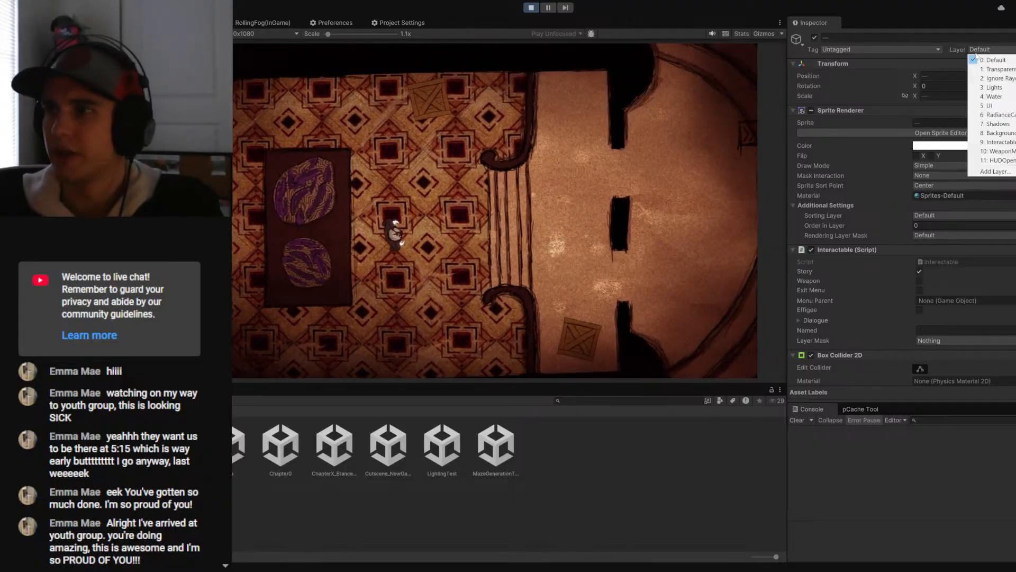
click(989, 142)
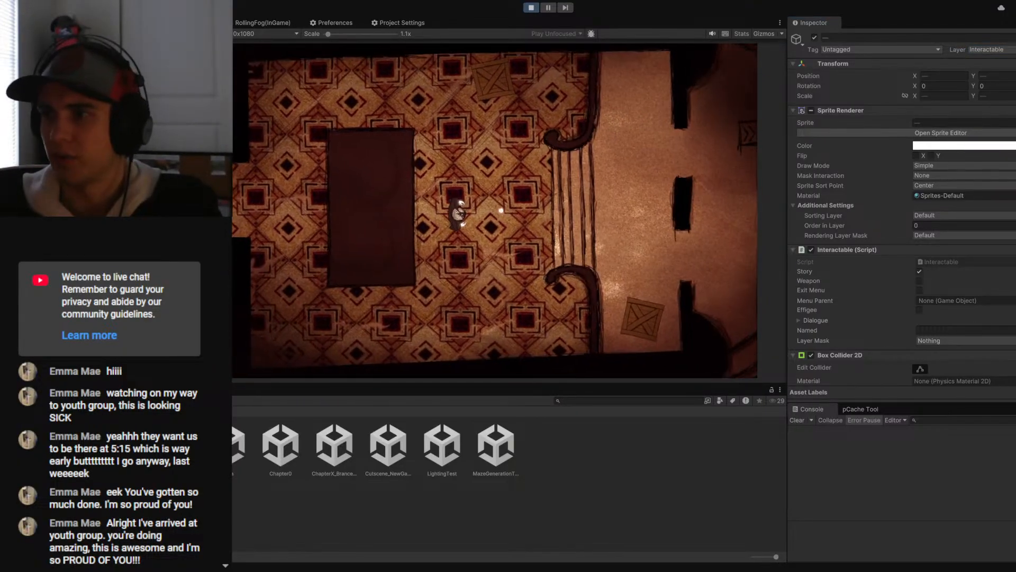
click(929, 341)
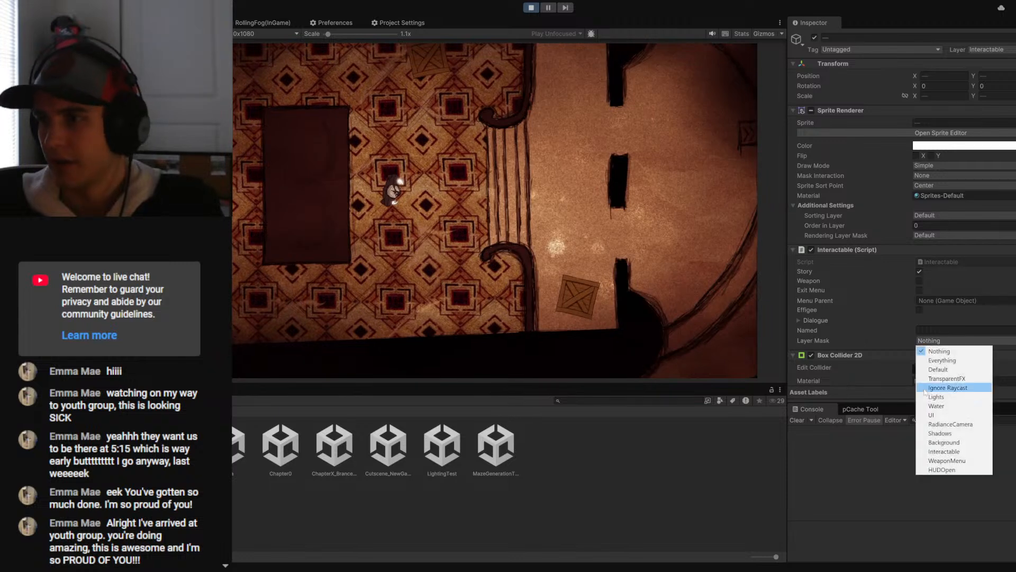
click(936, 451)
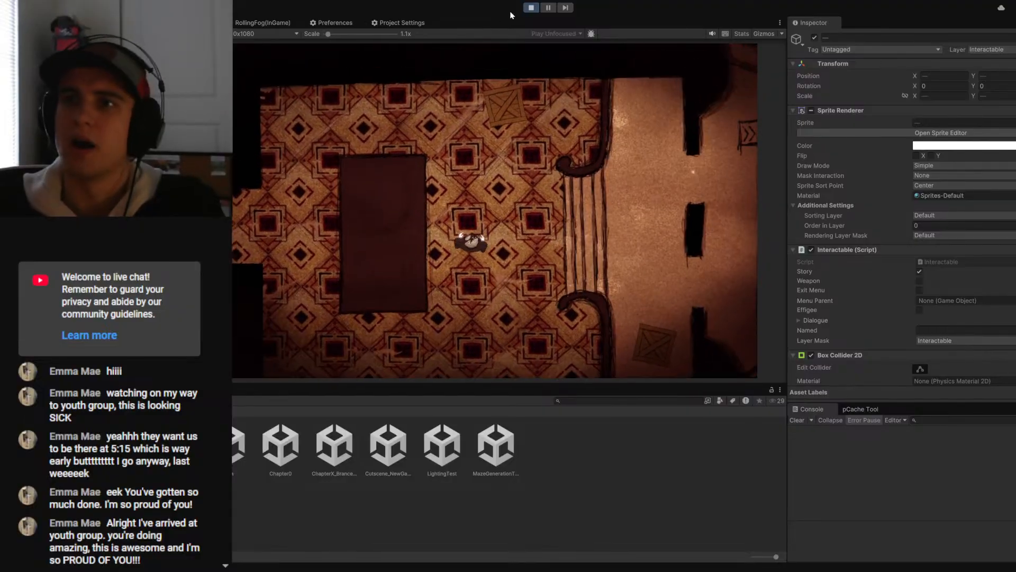
- Stop the game, set the Interactable objects' layer and their script's Layer Mask to Interactable, and enable Story
click(531, 8)
click(989, 49)
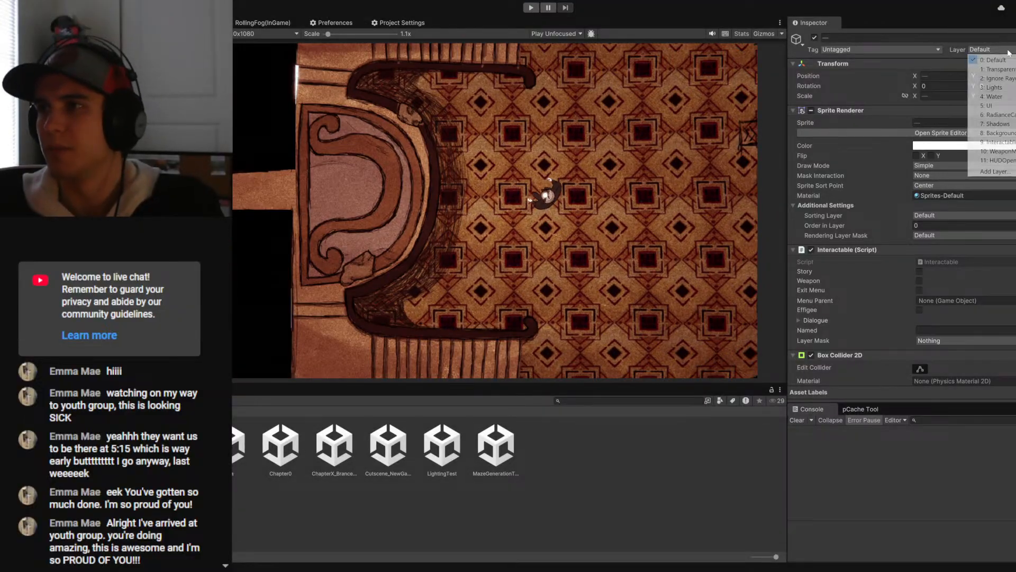
click(989, 143)
click(944, 341)
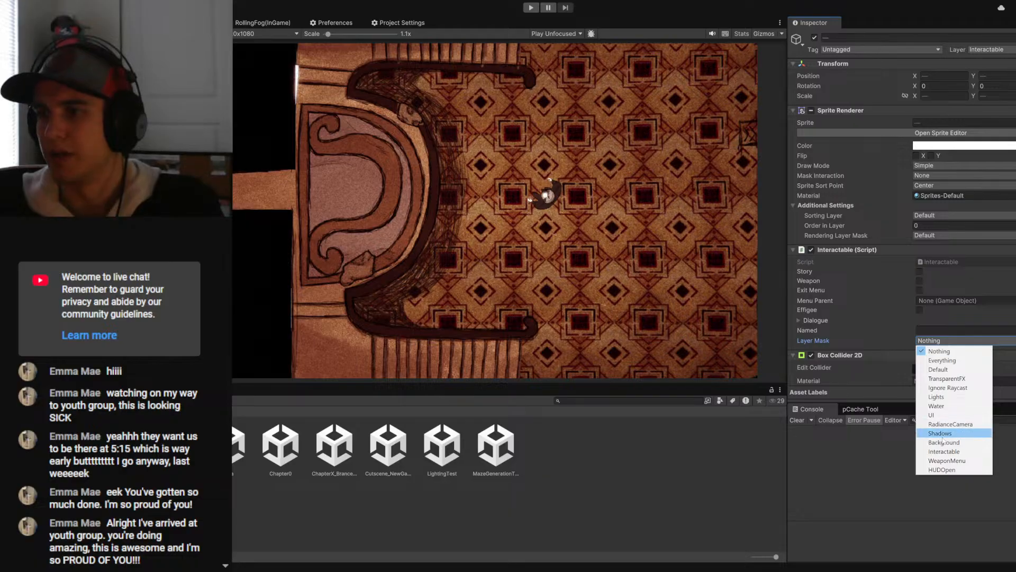
click(947, 453)
click(920, 272)
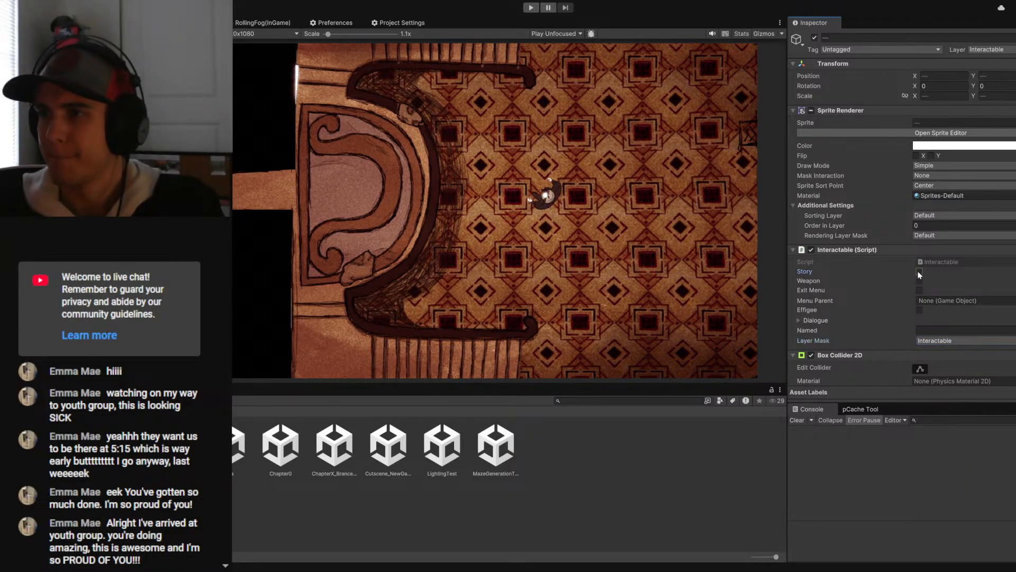
- Open the stone-floor scene with the lava pit and apply all of the Base Game object's overrides to its prefab
click(116, 212)
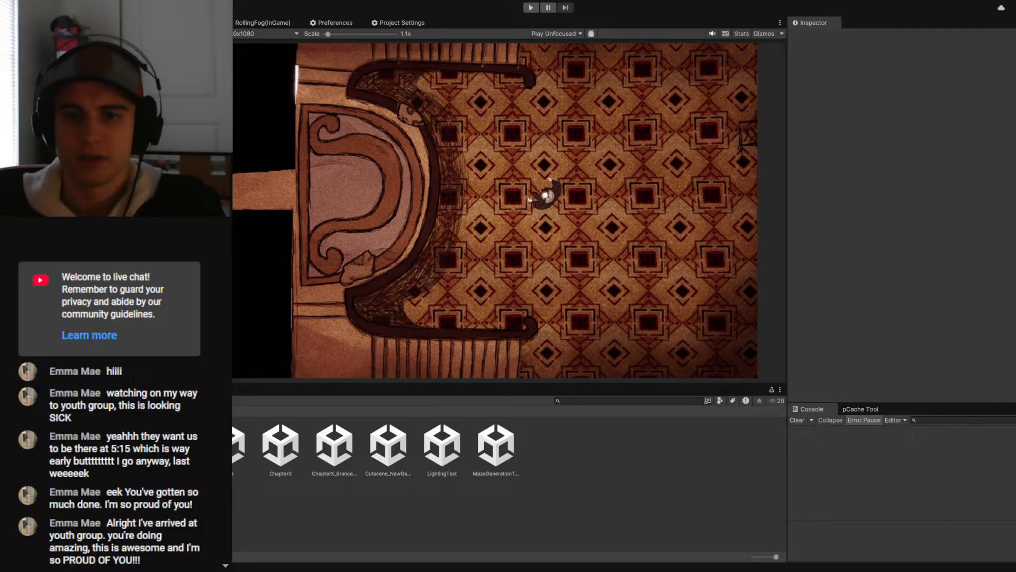
click(244, 452)
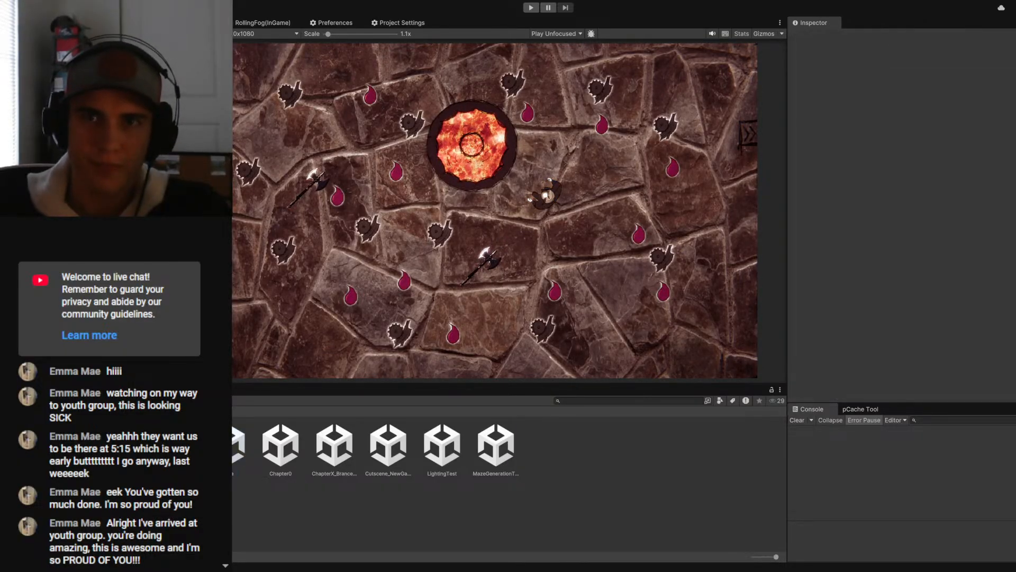
click(69, 61)
click(856, 76)
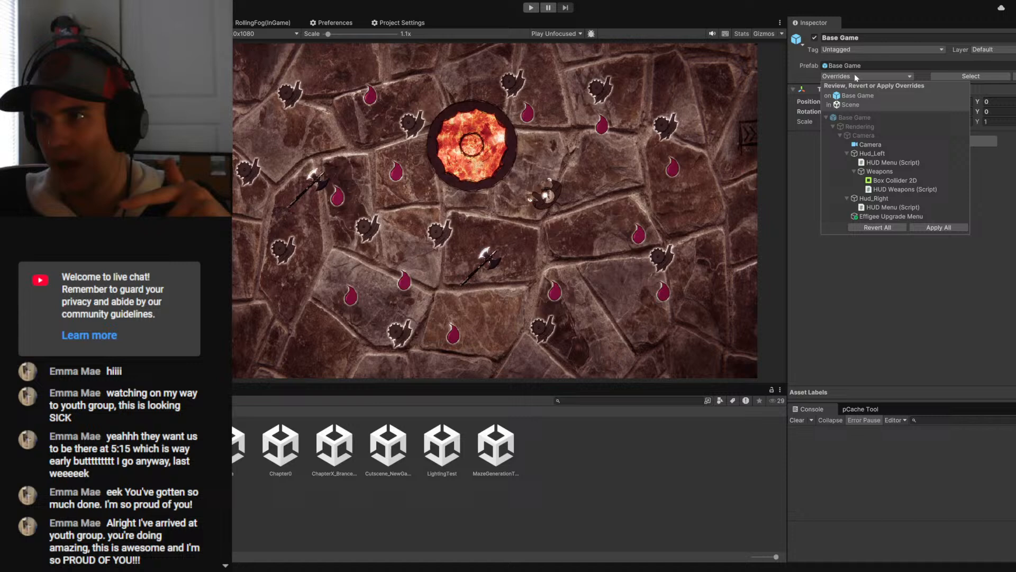
click(936, 227)
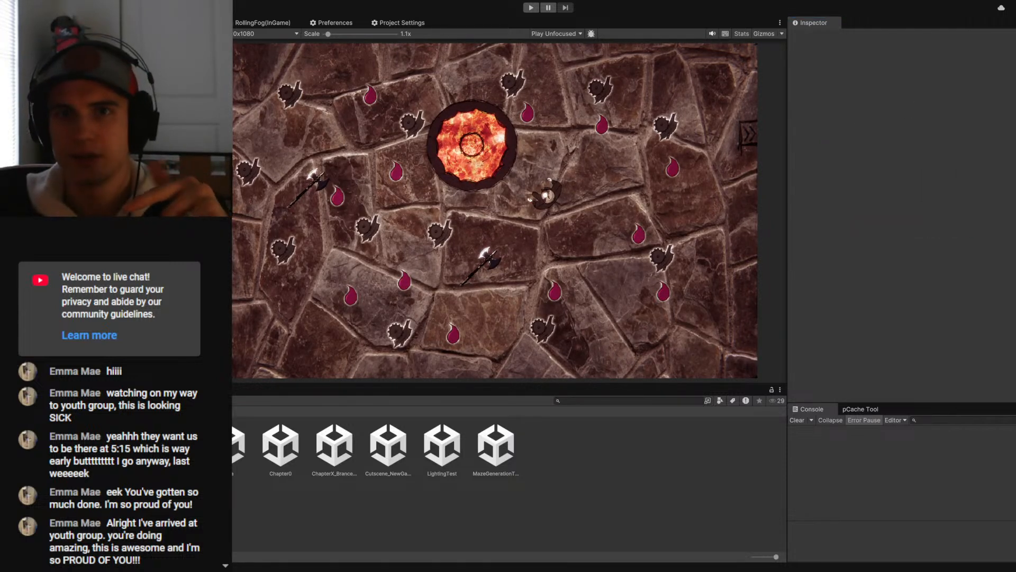
- Reopen the Chapter0 scene, run the game and walk the character to the carpeted table room
click(278, 447)
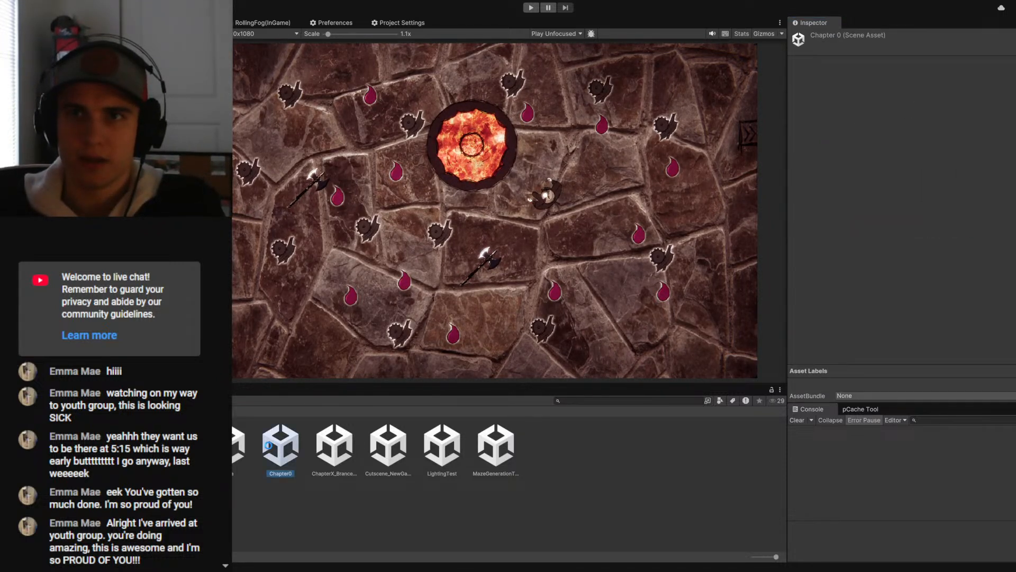
click(530, 12)
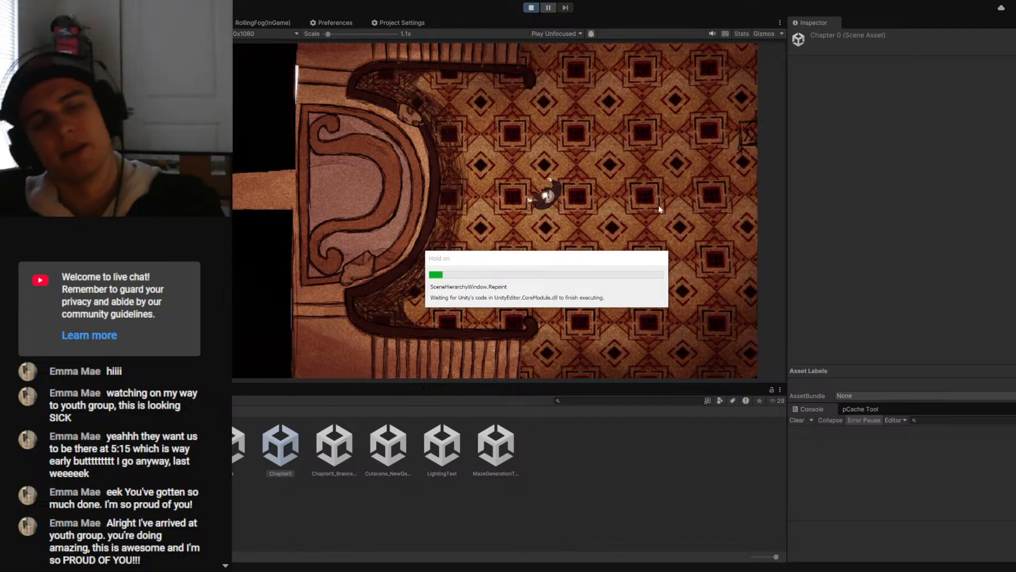
key(d)
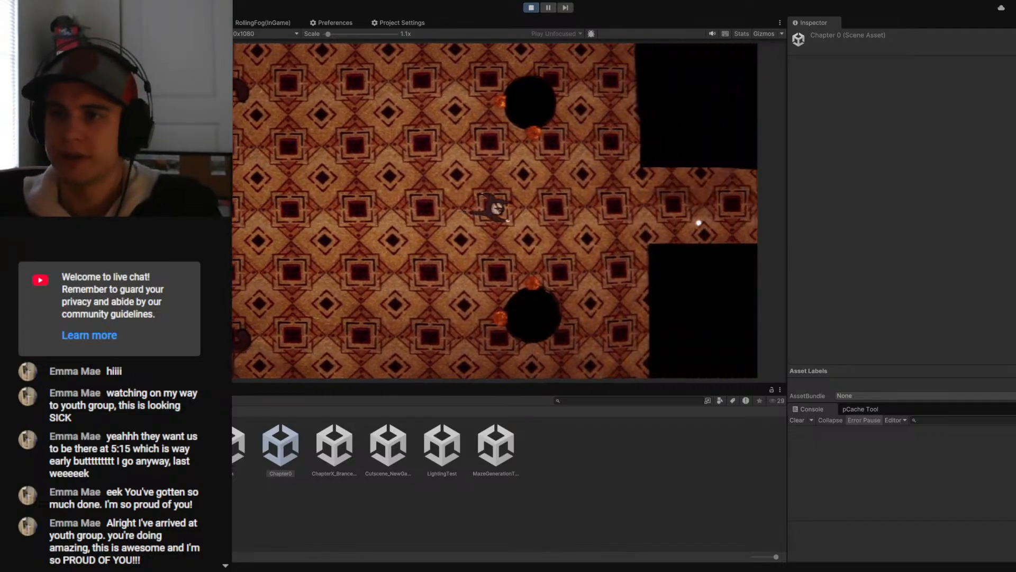
key(d)
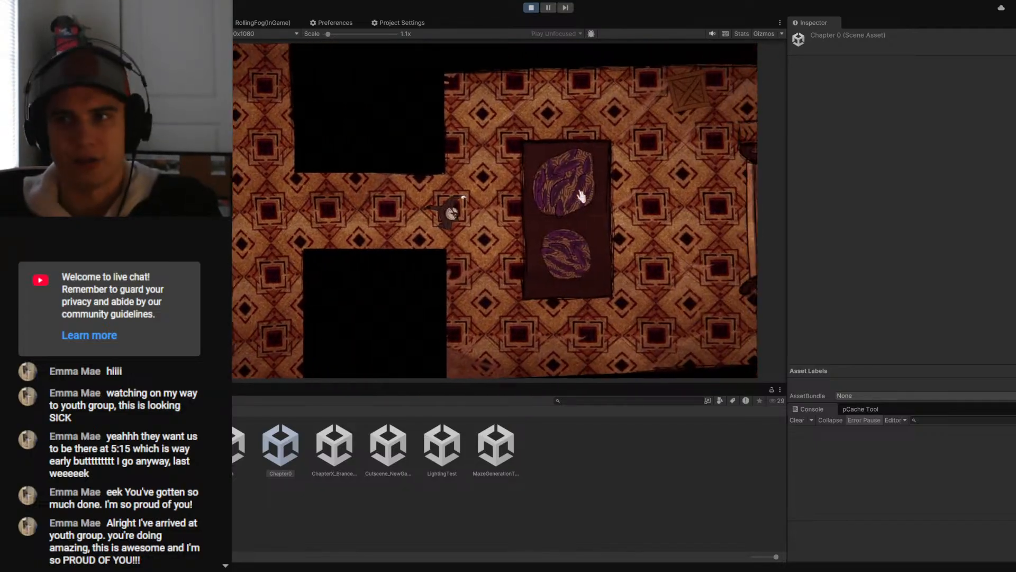
- Test the dialogue of both purple shrubs on the table, interacting with them from different sides
click(559, 229)
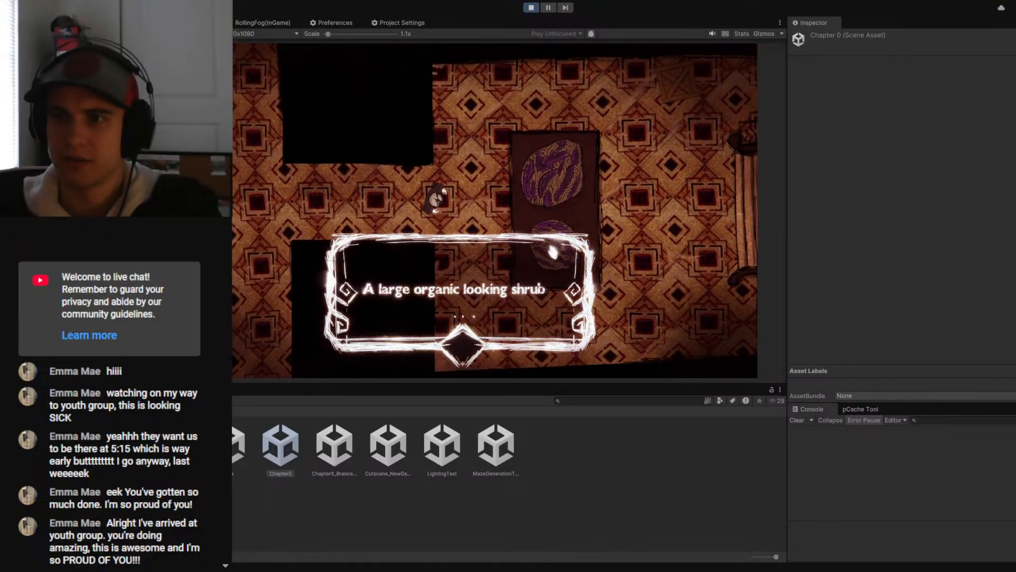
click(553, 252)
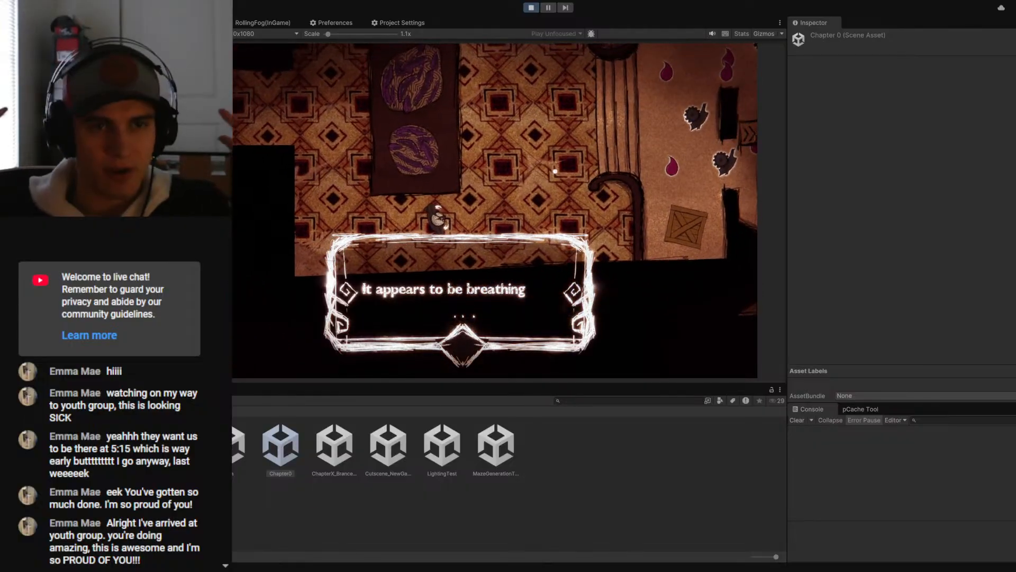
click(555, 171)
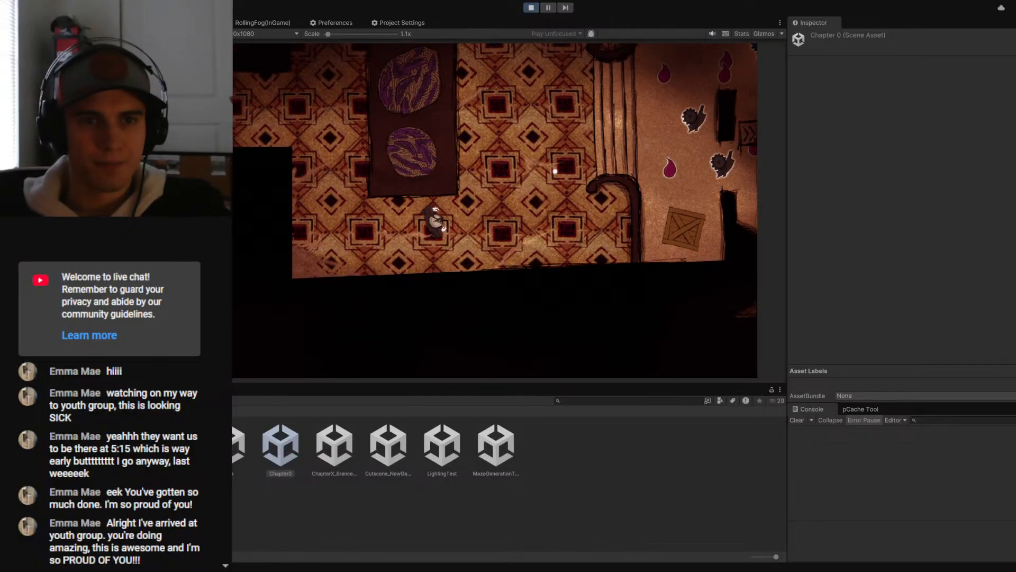
key(e)
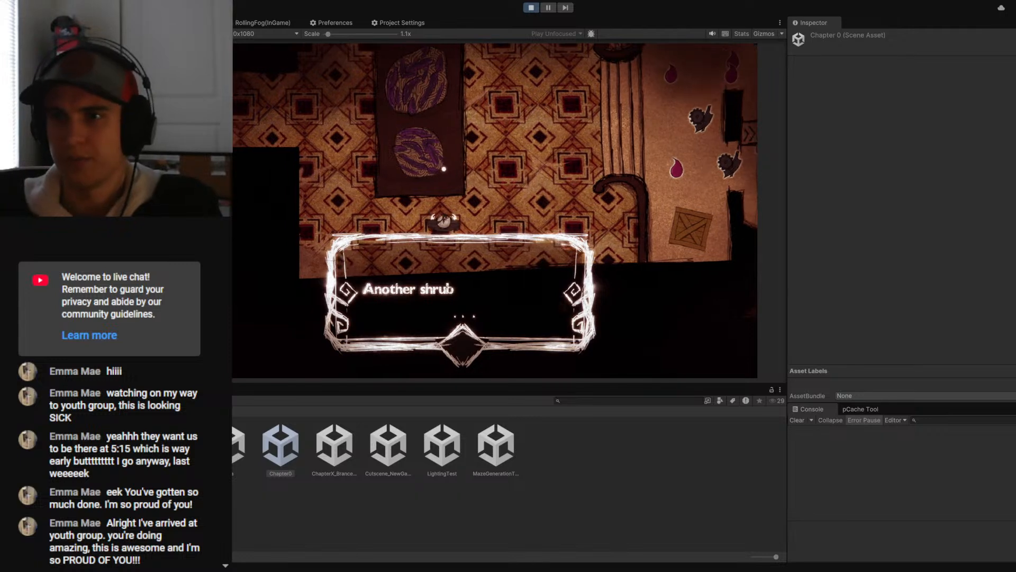
key(a)
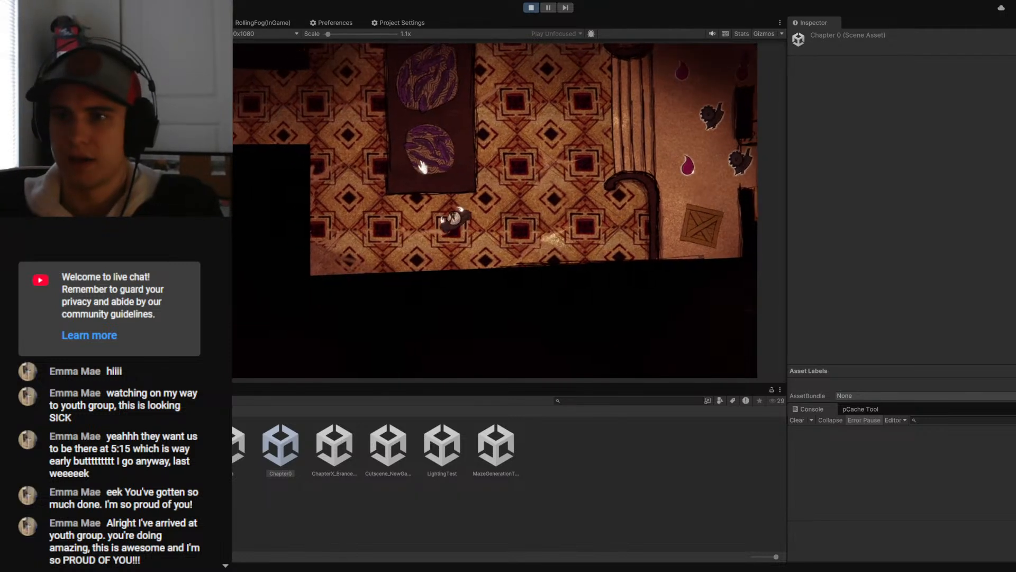
key(w)
click(518, 180)
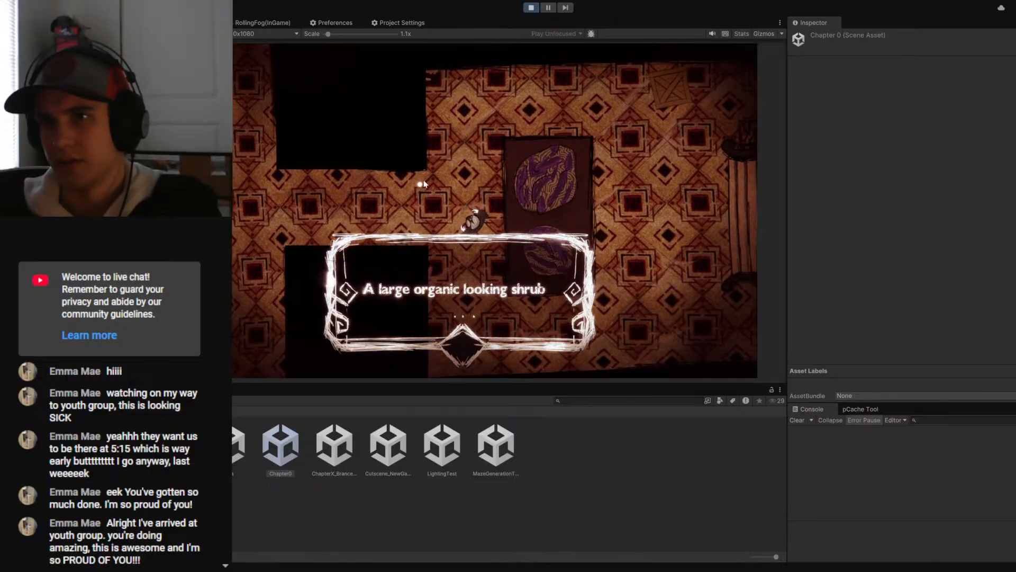
- Select the two shrub Interactable objects, show gizmos in the Game view to check their colliders, and stop the game
click(133, 159)
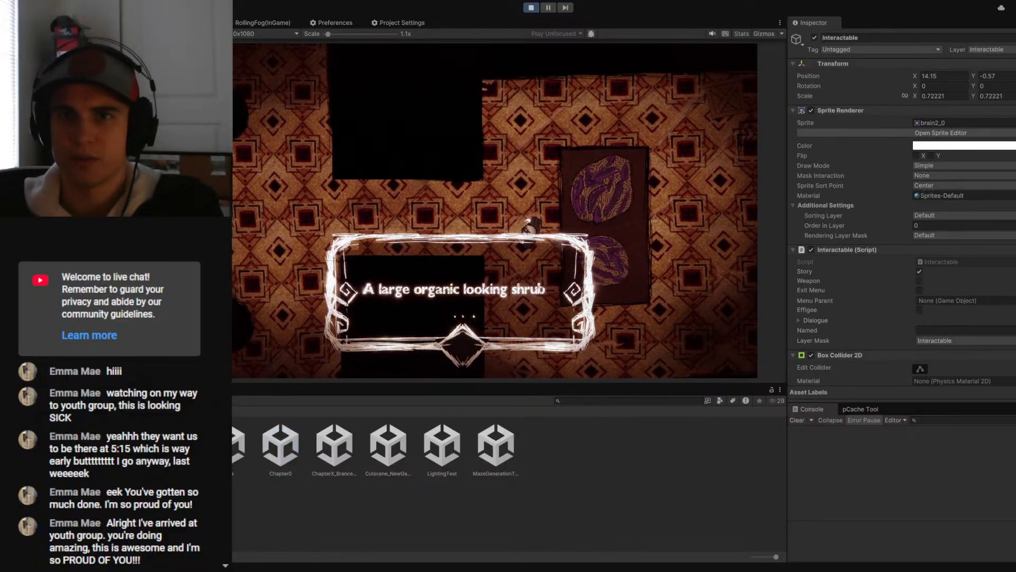
shift+click(132, 212)
click(762, 34)
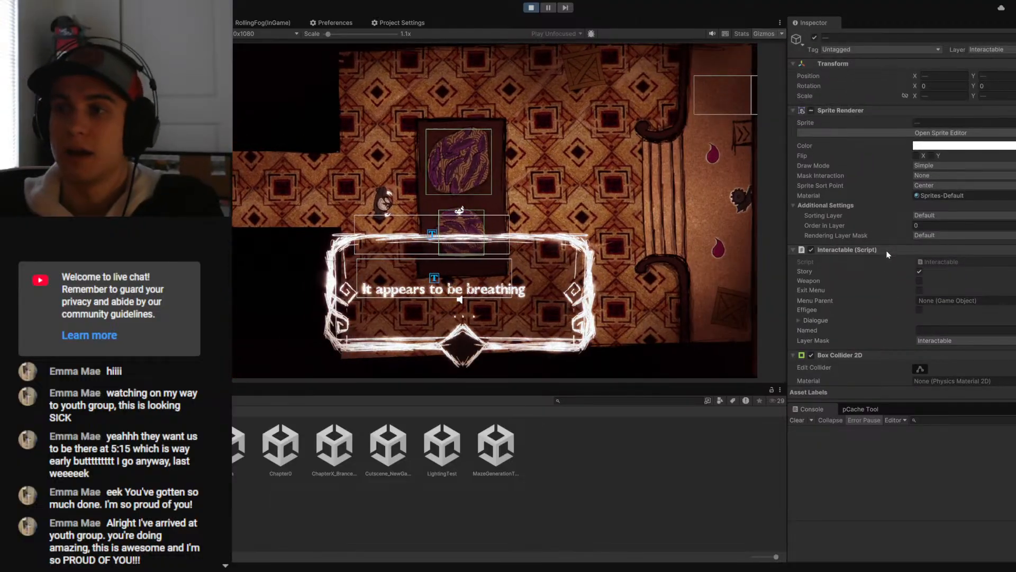
click(599, 111)
click(531, 8)
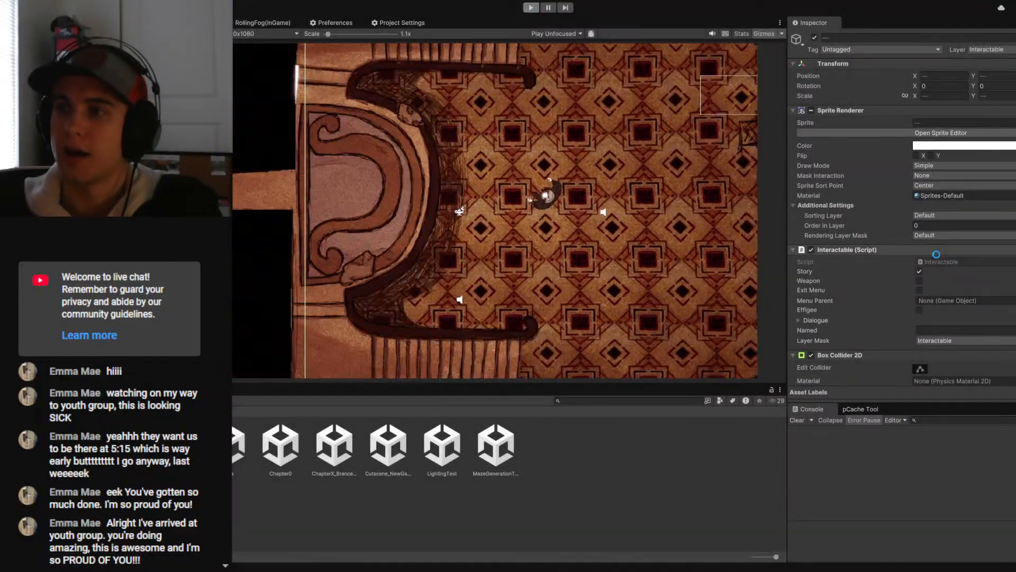
- In the Interactable script's MouseChecks, compare hit.collider.transform with this.transform instead of comparing their names, and save
click(932, 263)
double_click(931, 263)
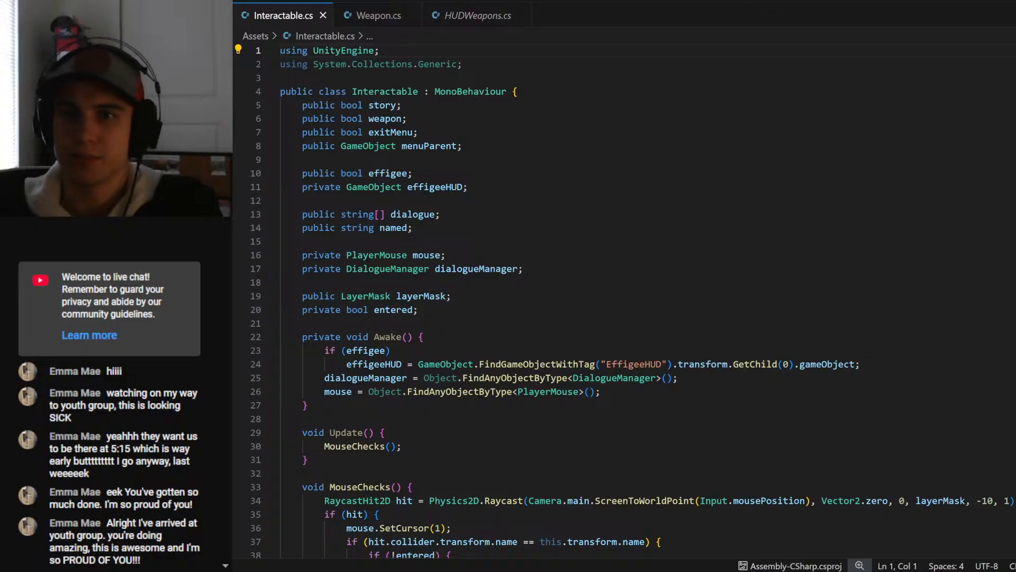
scroll(476, 270, down, 10)
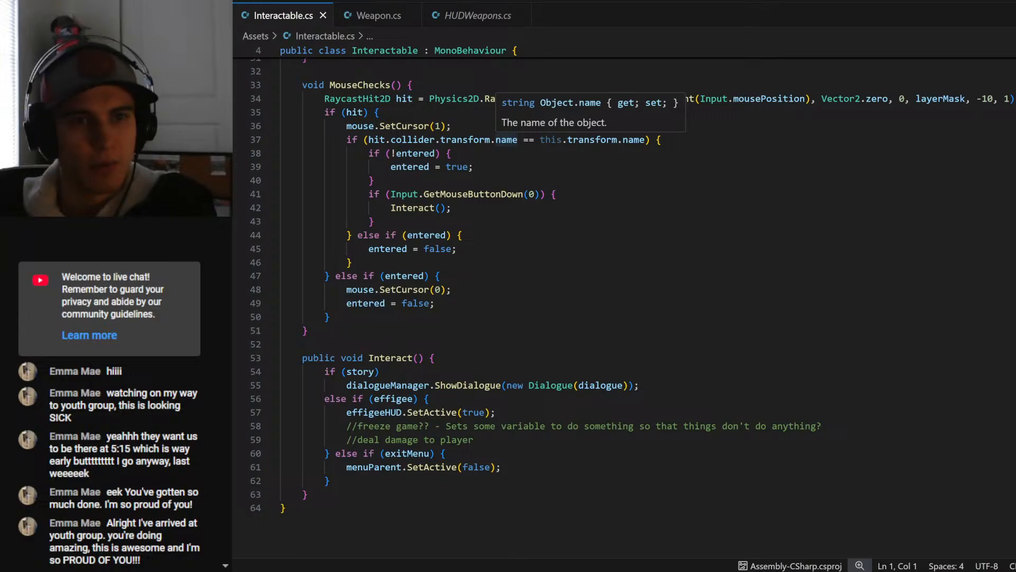
double_click(506, 139)
key(BackSpace)
key(BackSpace)
double_click(607, 139)
key(BackSpace)
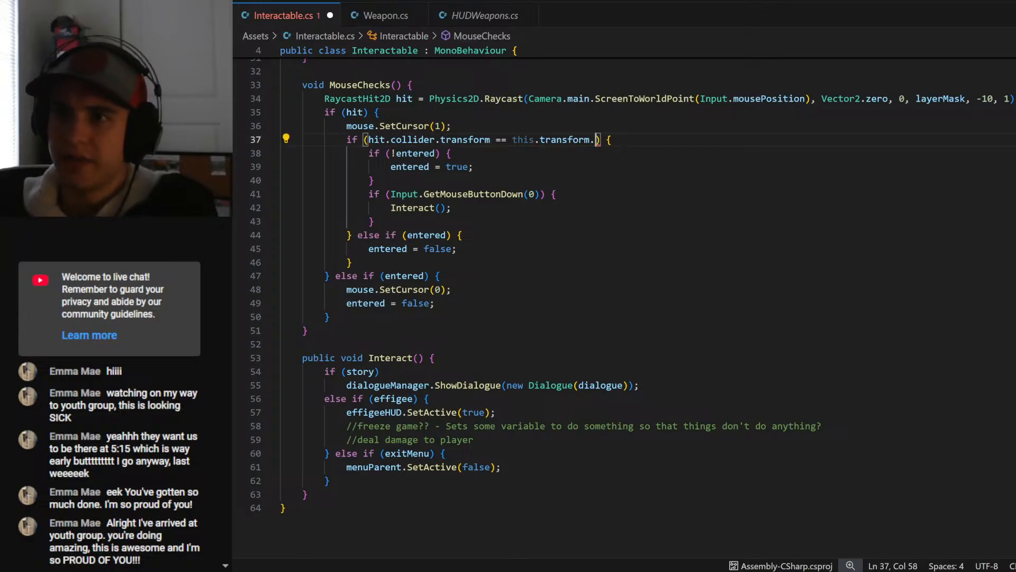
key(BackSpace)
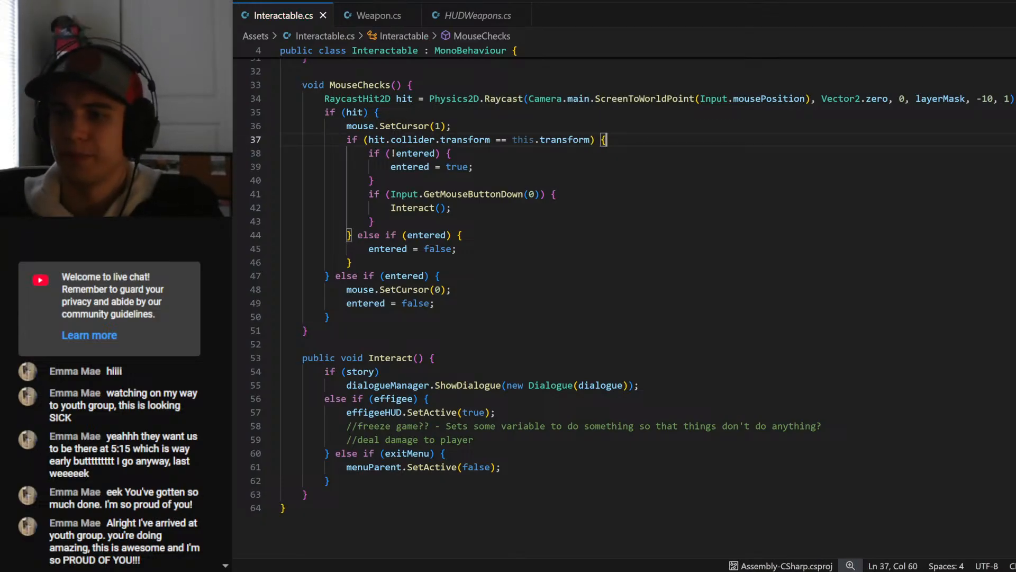
- Switch back to Unity, run the game with gizmos hidden, and walk the character to the shrub table
key(alt+Tab)
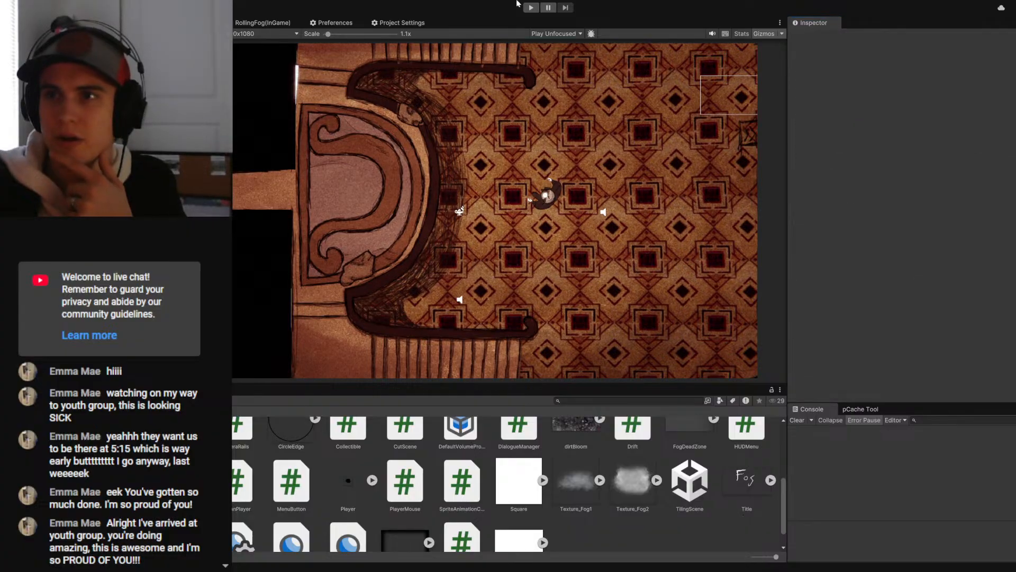
click(531, 8)
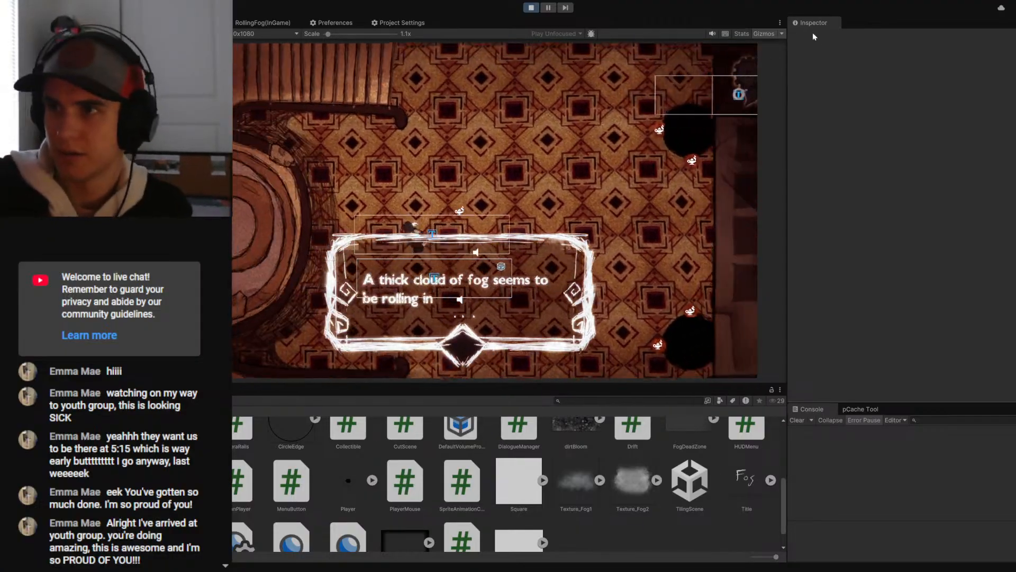
click(764, 34)
key(d)
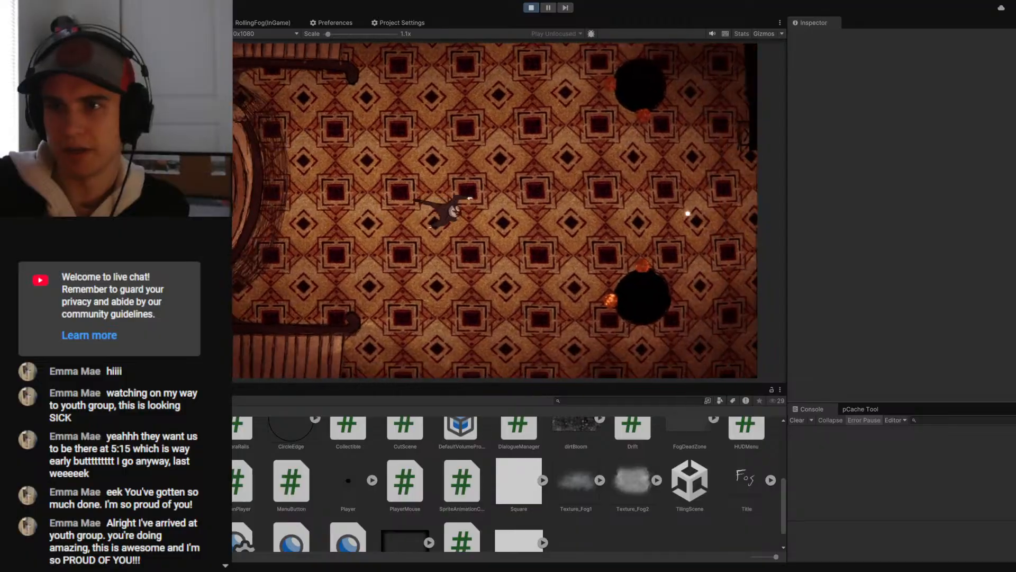
key(d)
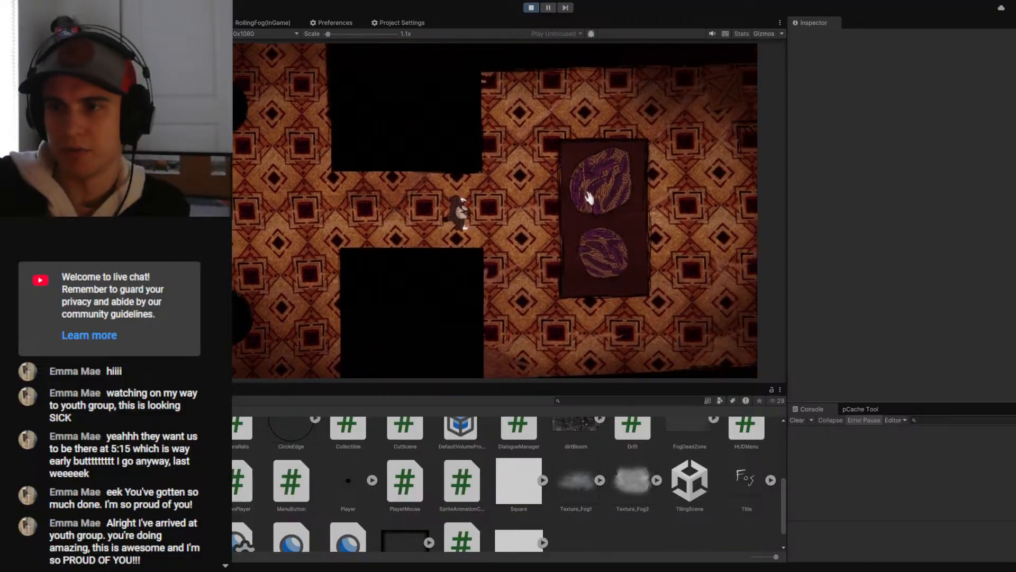
- Interact with the smaller shrub, advance its dialogue, and try the larger shrub
click(563, 253)
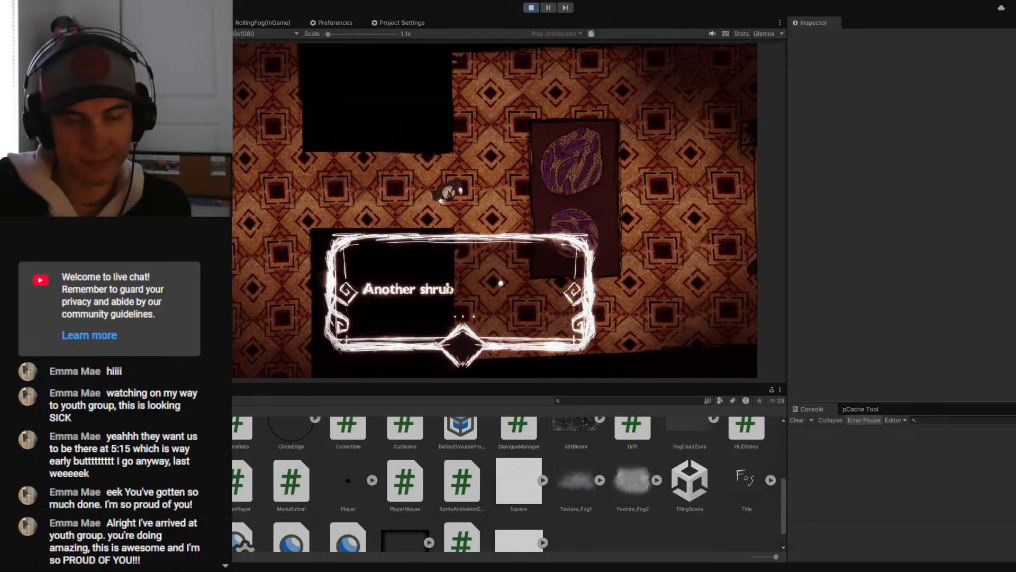
click(501, 283)
click(495, 281)
click(569, 194)
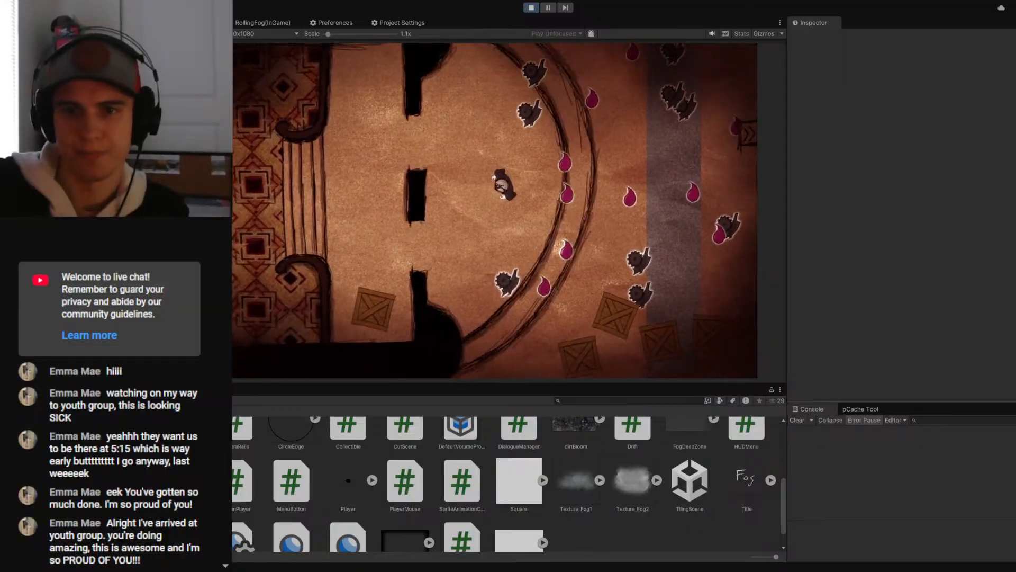
- Open the Profiler during the running playtest to check performance, and stop the game
key(ctrl+7)
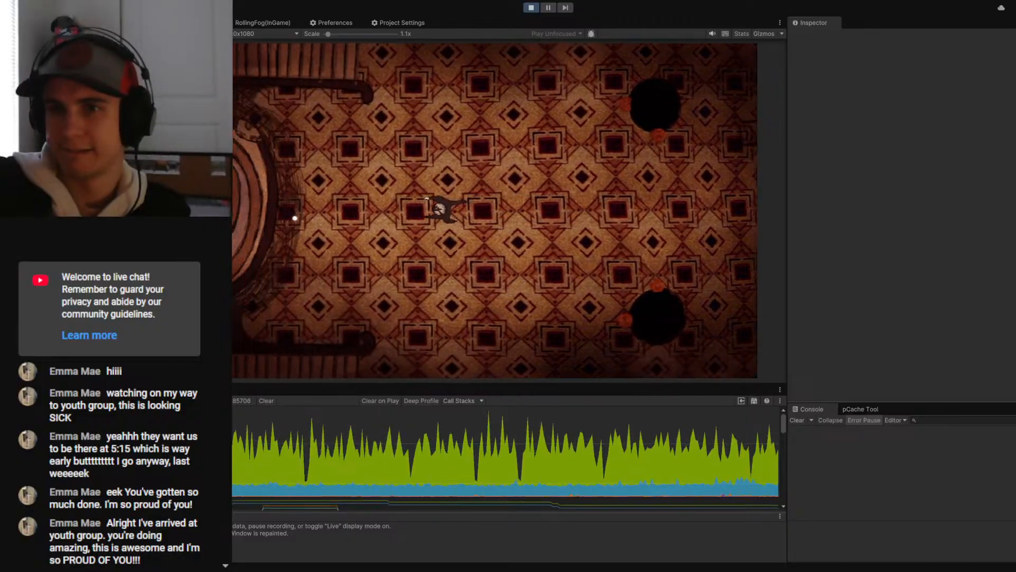
key(ctrl+p)
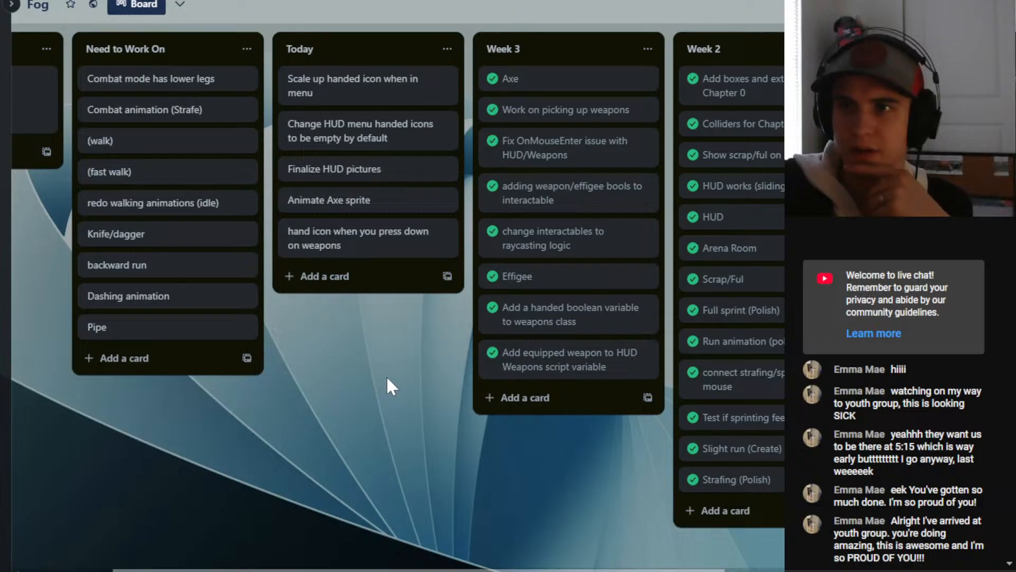
- On the Trello board, view the "Scale up handed icon when in menu" card and move "Animate Axe sprite" directly below it in Today
click(321, 92)
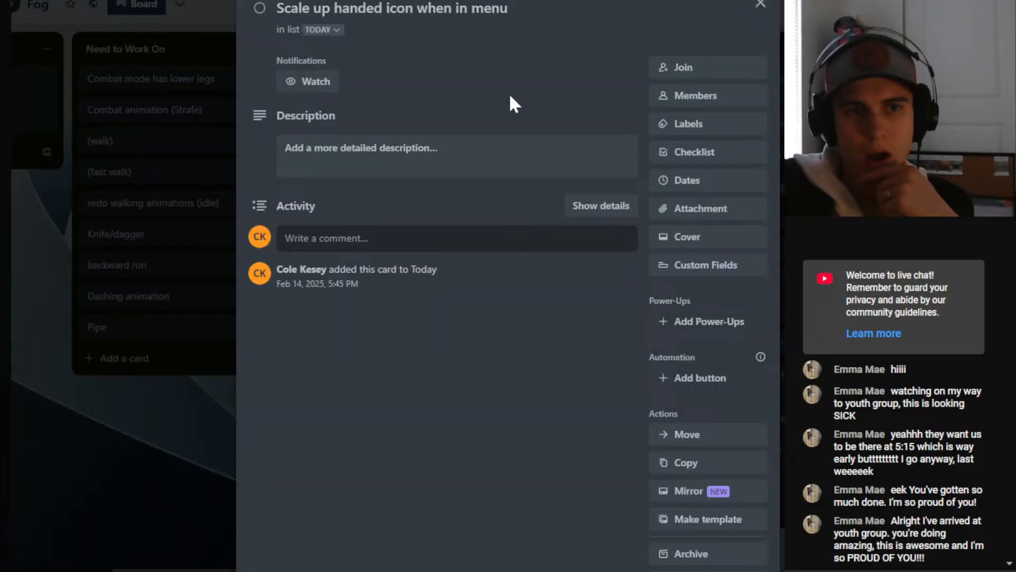
click(760, 6)
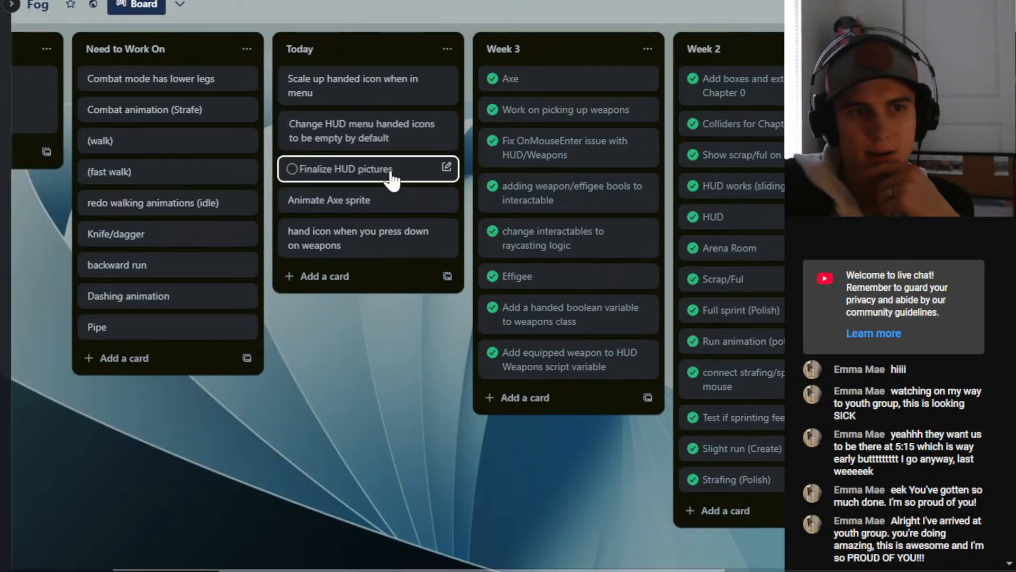
drag(356, 213, 349, 125)
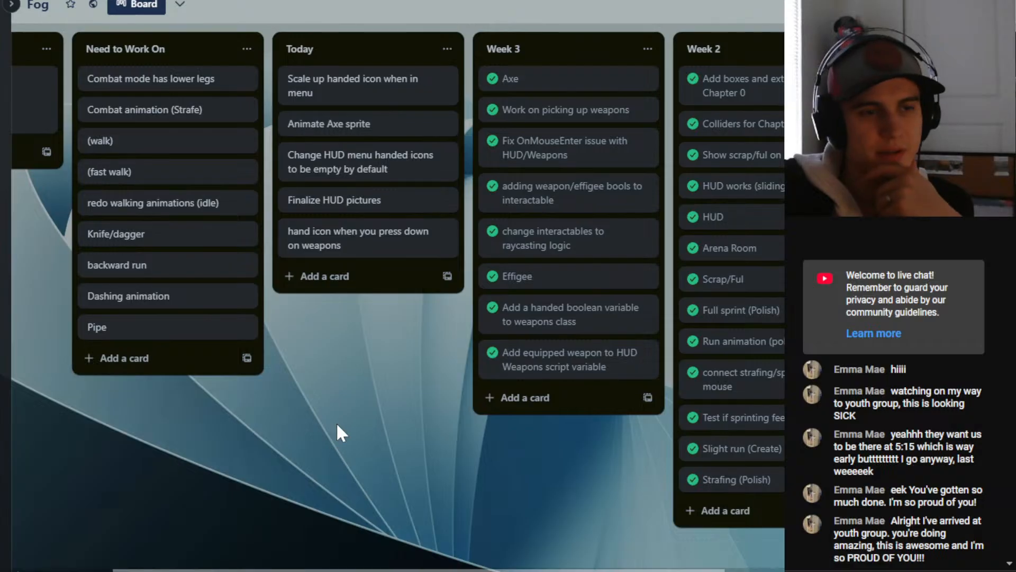